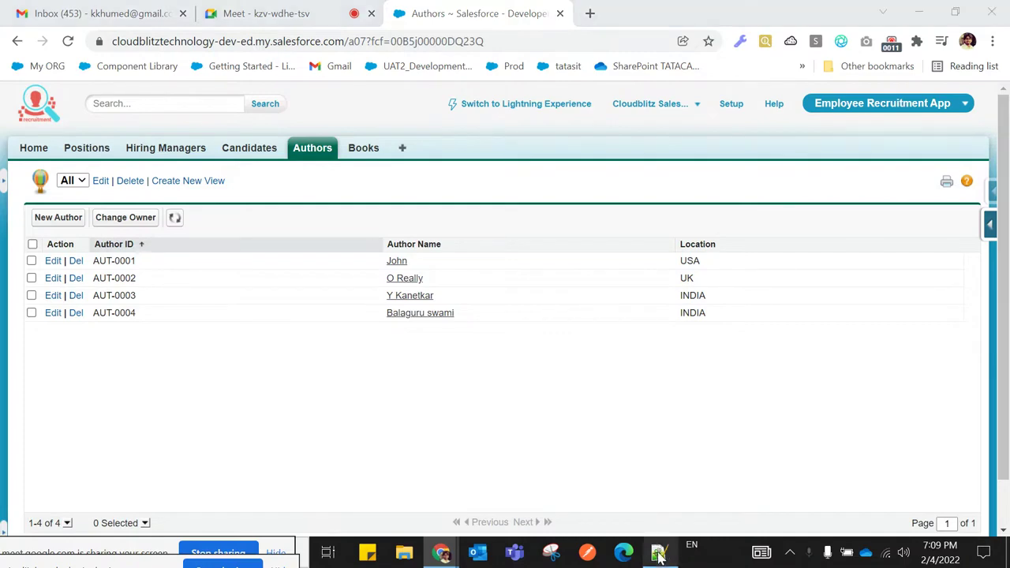
Scroll the Notepad++ notes down to the Many-To-Many Relationship section on junction objects
scroll(332, 324, up, 3)
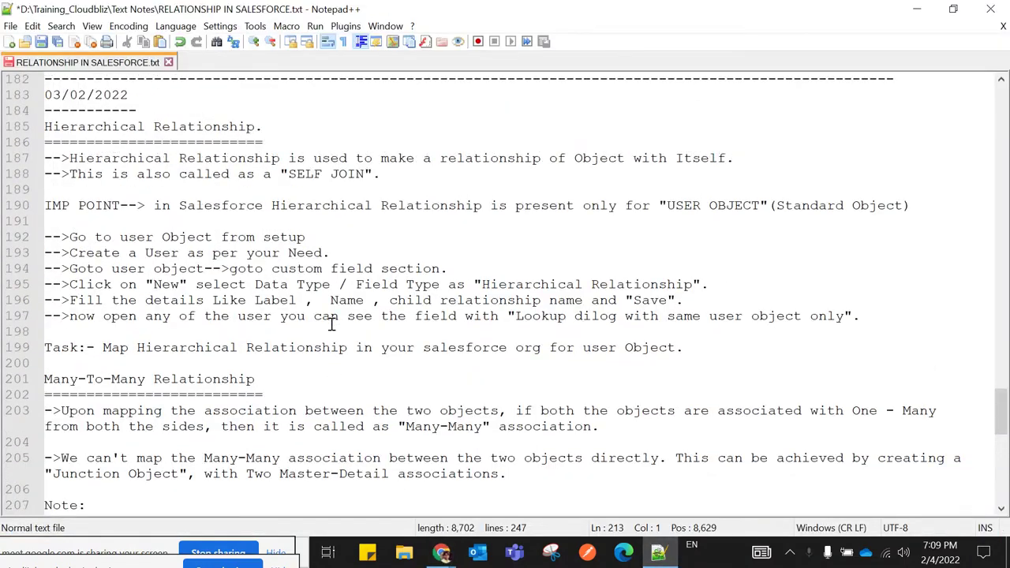
scroll(331, 324, down, 1)
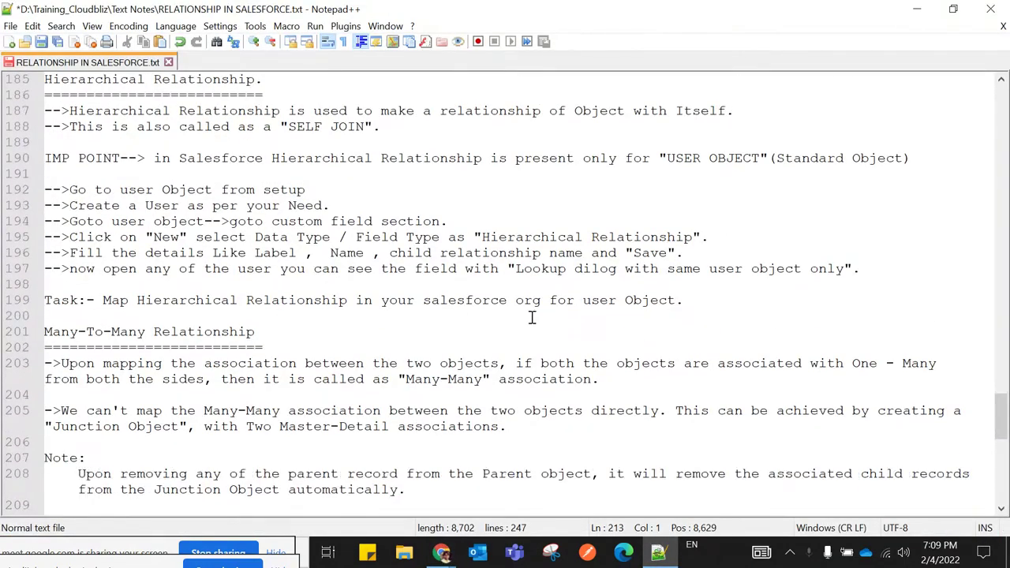
drag(710, 308, 44, 300)
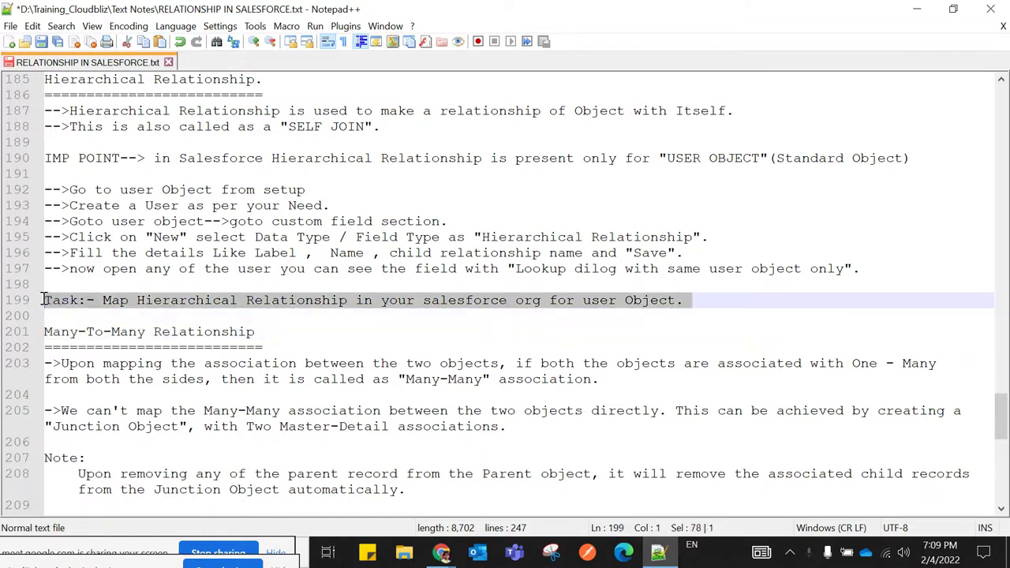
click(292, 329)
scroll(329, 318, down, 2)
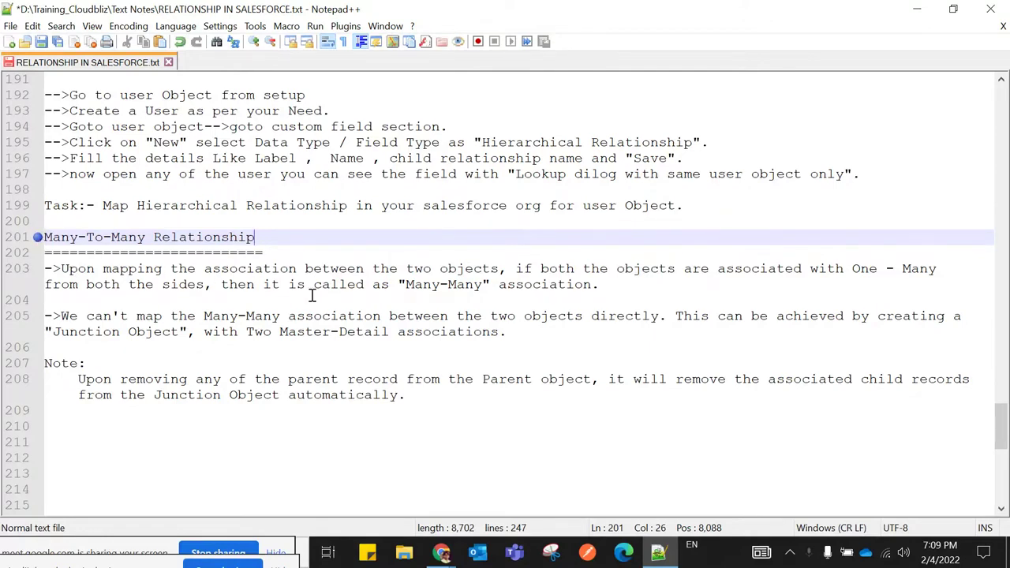
scroll(312, 295, down, 1)
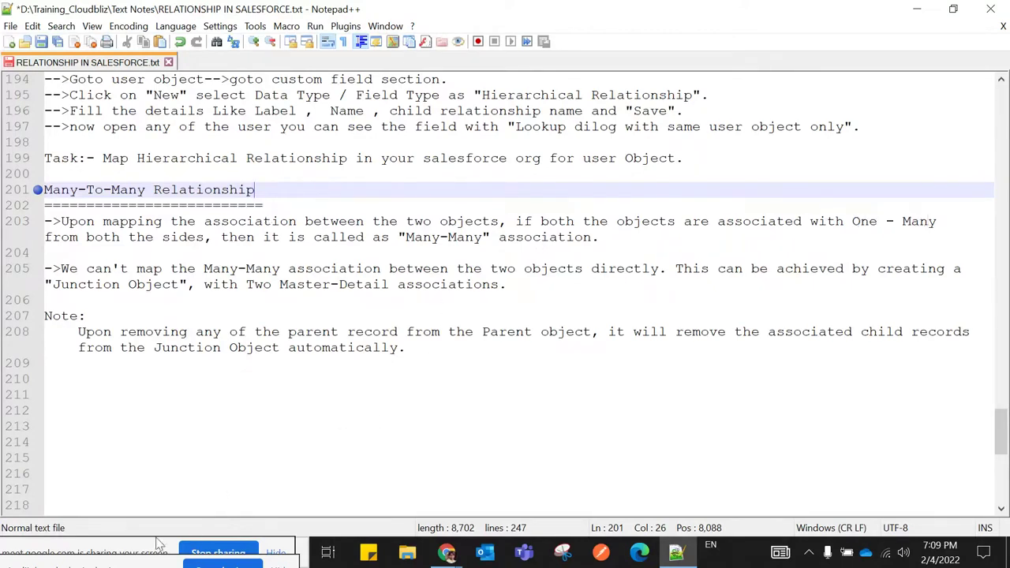
click(107, 546)
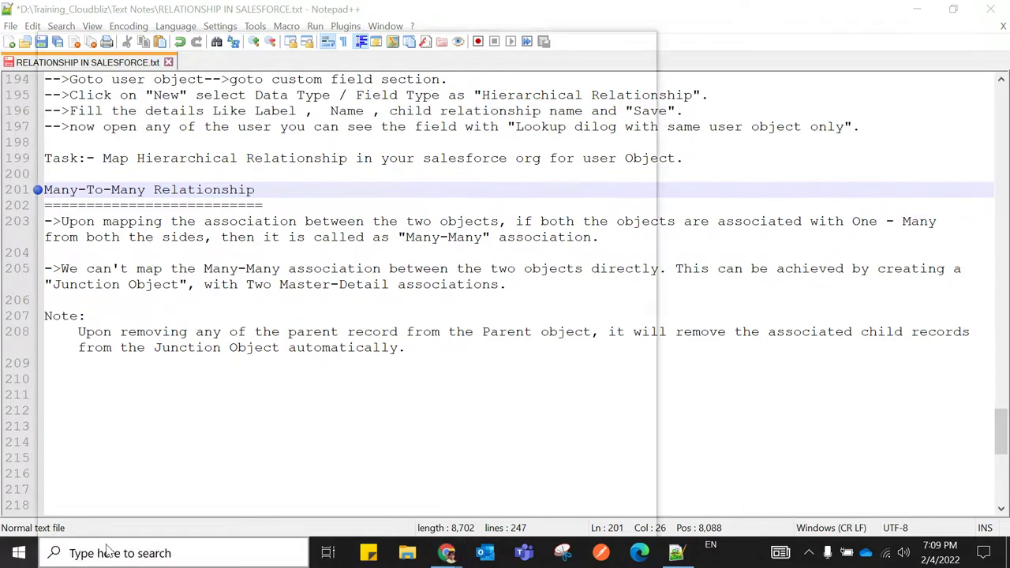
Launch Paint and draw two rectangles side by side with a circle below them
text(paint)
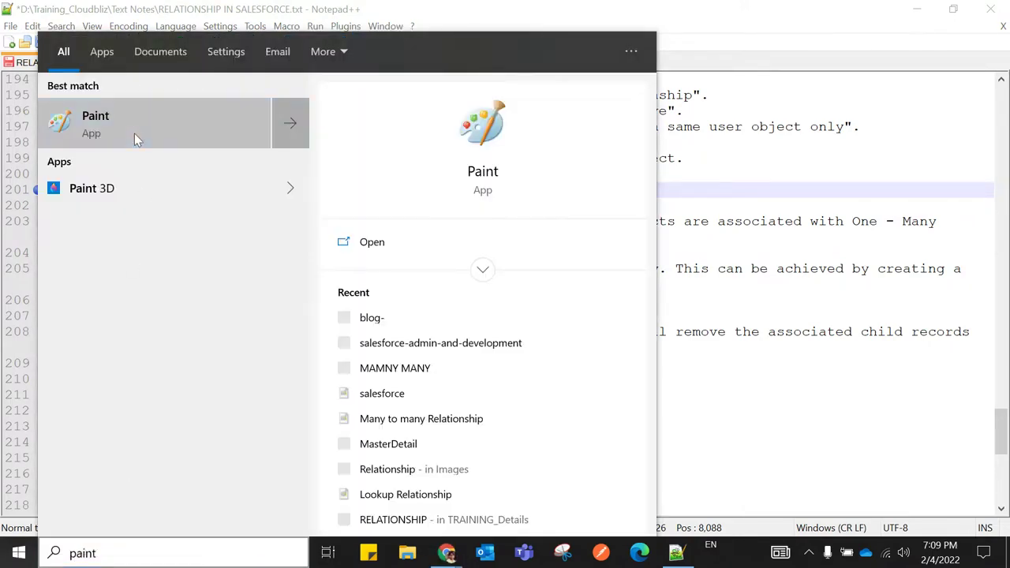
key(Return)
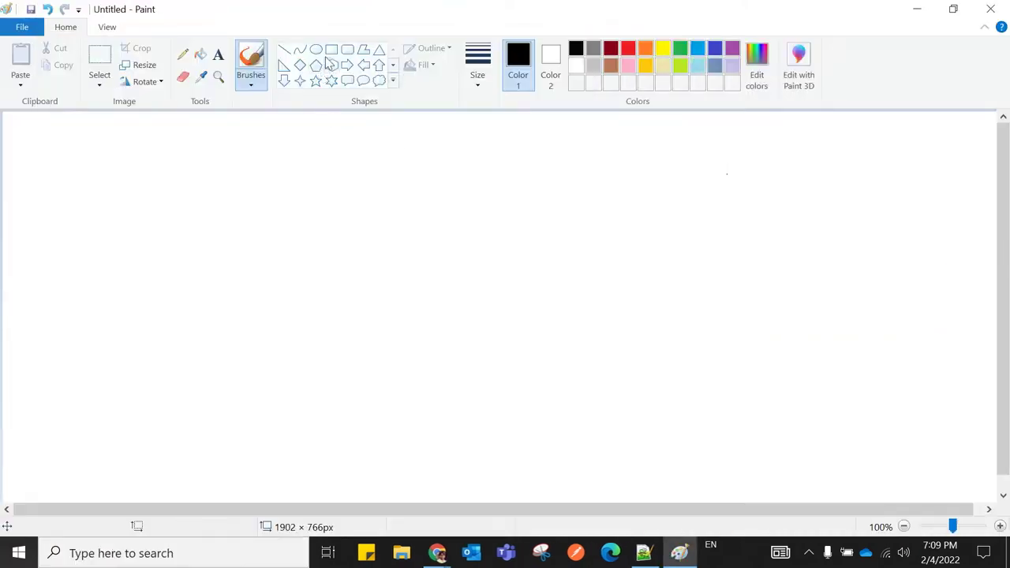
click(332, 49)
mouse_move(188, 151)
mouse_down()
mouse_move(236, 248)
mouse_move(323, 250)
mouse_up()
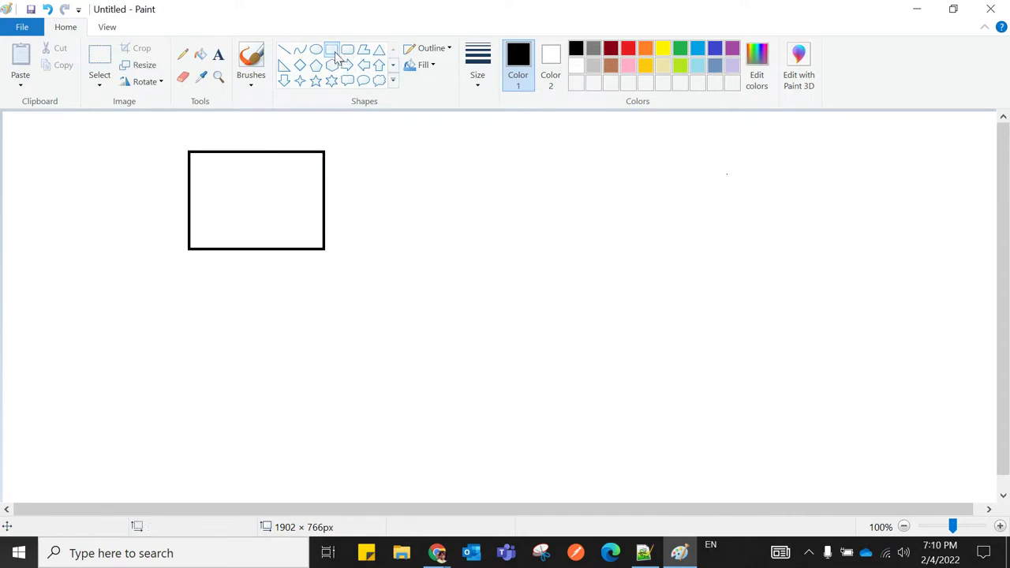
drag(440, 149, 568, 250)
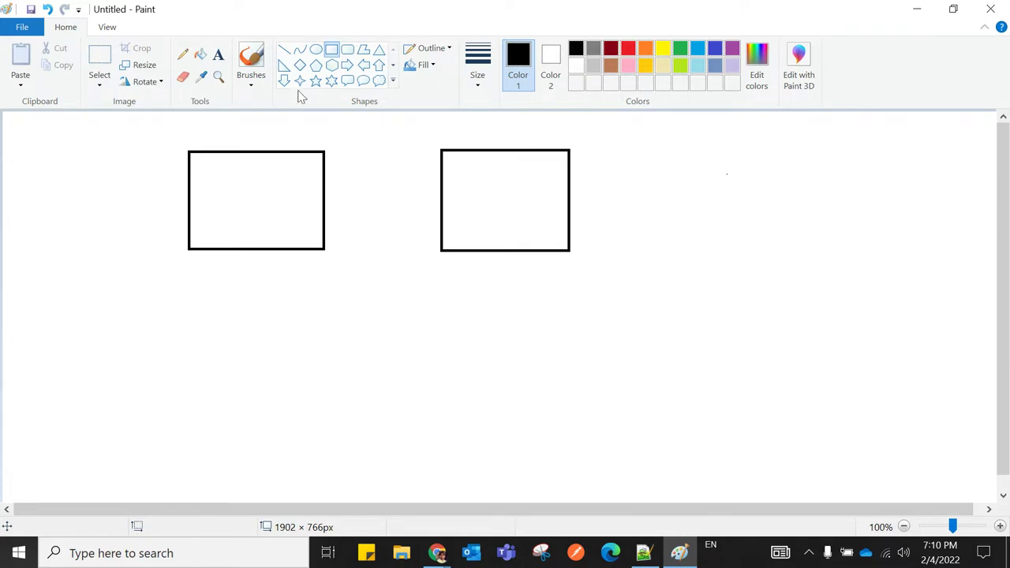
click(315, 49)
drag(320, 332, 476, 469)
drag(406, 404, 387, 392)
click(534, 386)
Pencil curved arrows from the circle up to each box, then return to Notepad++
click(183, 55)
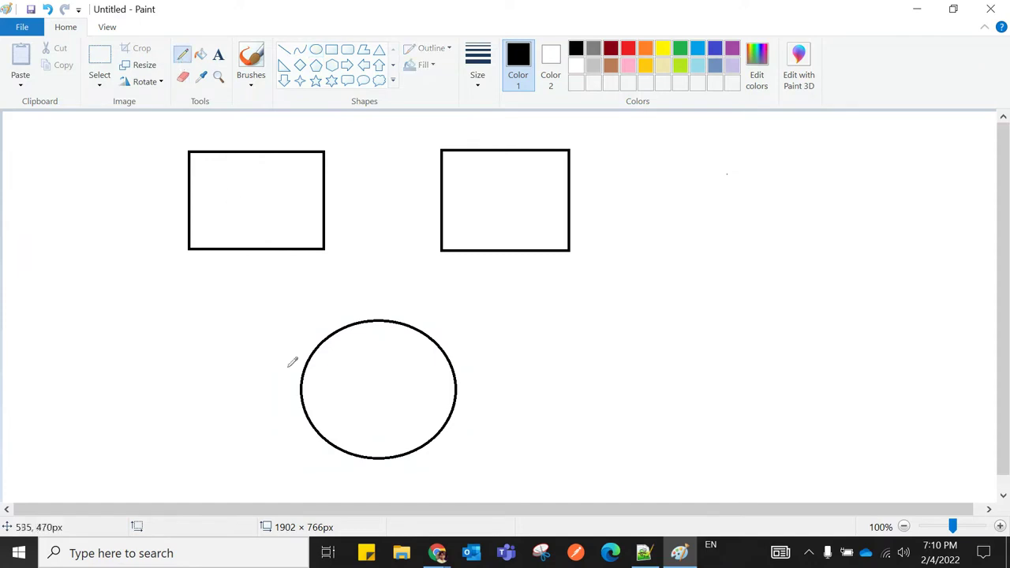
mouse_move(302, 401)
mouse_down()
mouse_move(195, 341)
mouse_move(126, 199)
mouse_move(188, 196)
mouse_up()
mouse_move(456, 392)
mouse_down()
mouse_move(629, 280)
mouse_move(598, 203)
mouse_move(574, 194)
mouse_up()
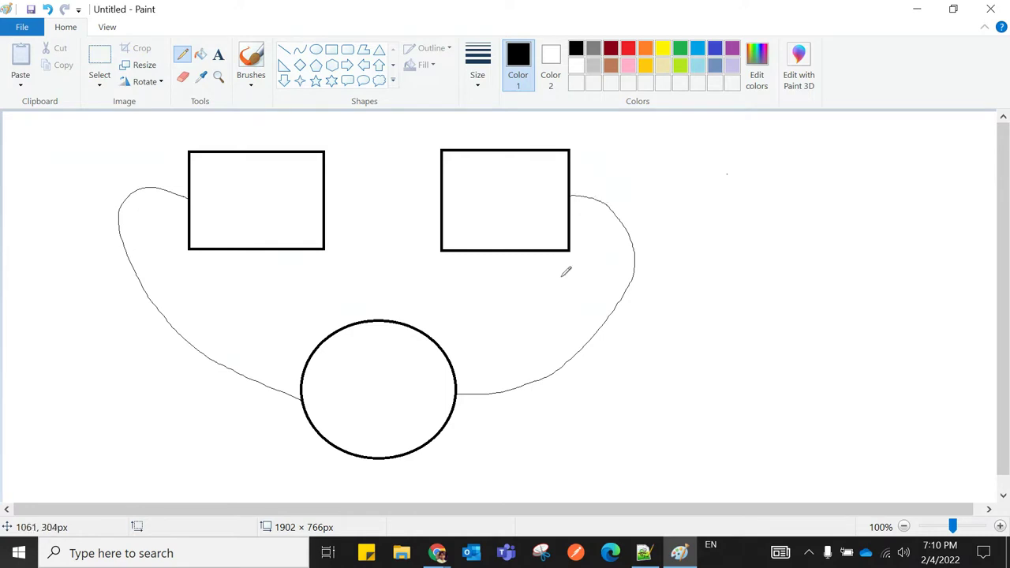
drag(572, 194, 583, 218)
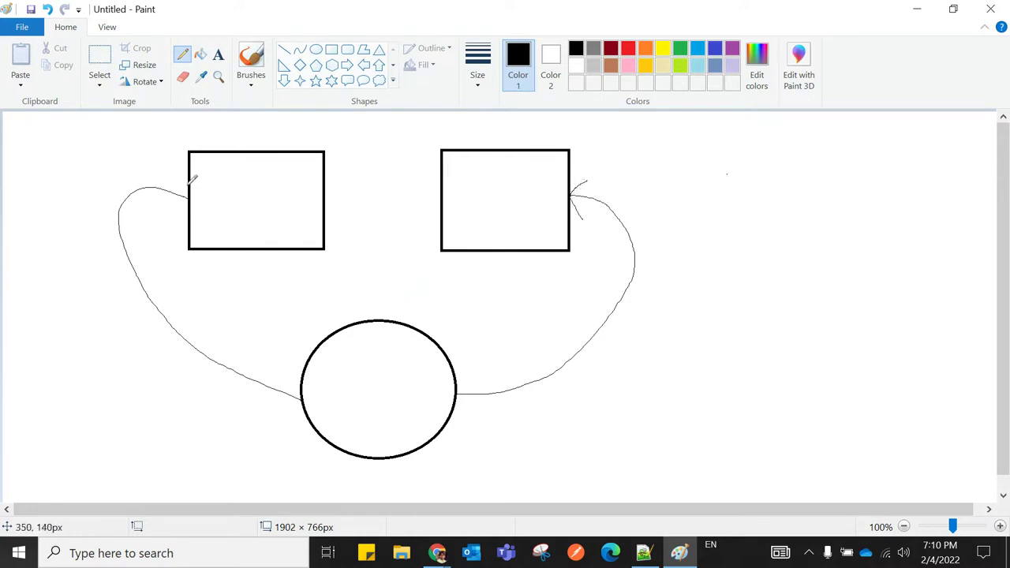
mouse_move(173, 176)
mouse_down()
mouse_move(186, 201)
mouse_move(162, 202)
mouse_up()
click(644, 553)
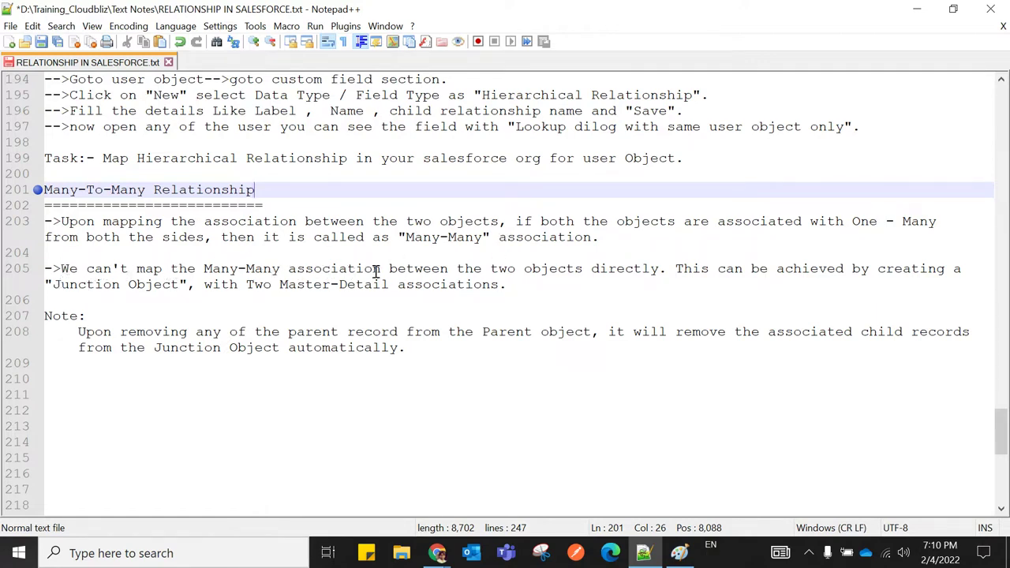
In Paint, draw two lines between the boxes with arrowheads pointing both ways
click(679, 553)
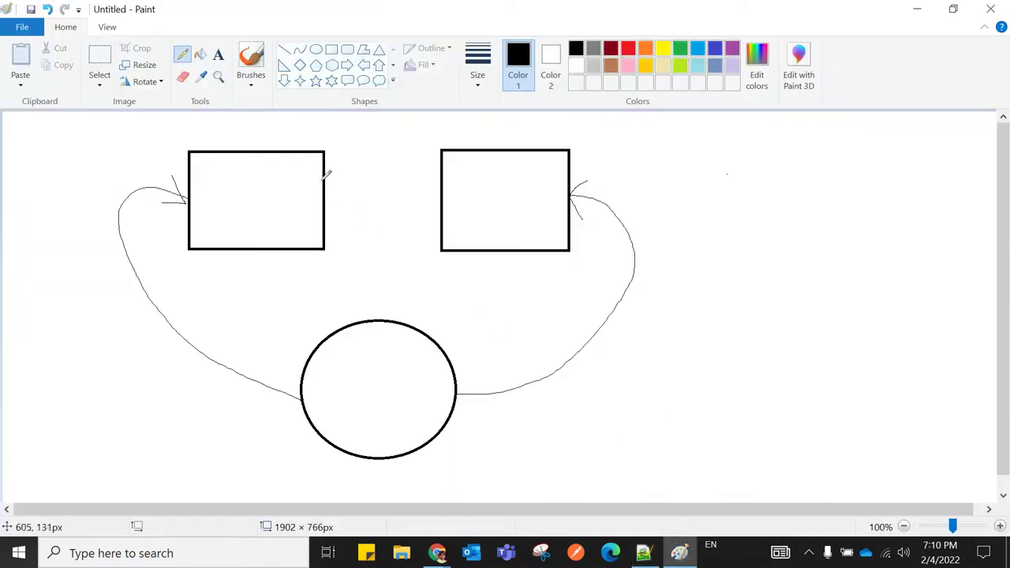
drag(325, 180, 441, 175)
drag(325, 215, 444, 210)
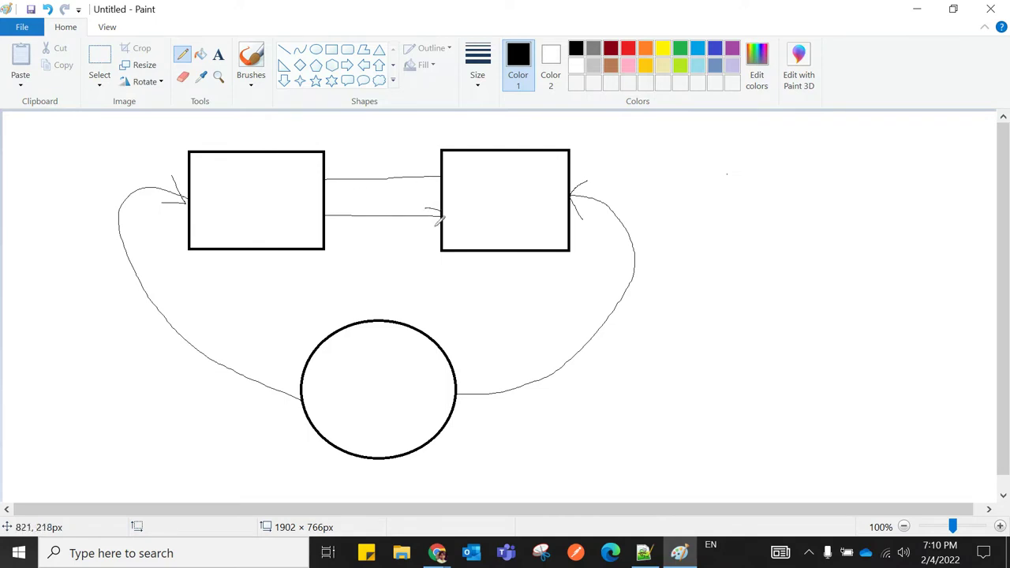
drag(326, 214, 338, 230)
mouse_move(333, 163)
mouse_down()
mouse_move(326, 182)
mouse_move(345, 199)
mouse_up()
drag(416, 163, 439, 174)
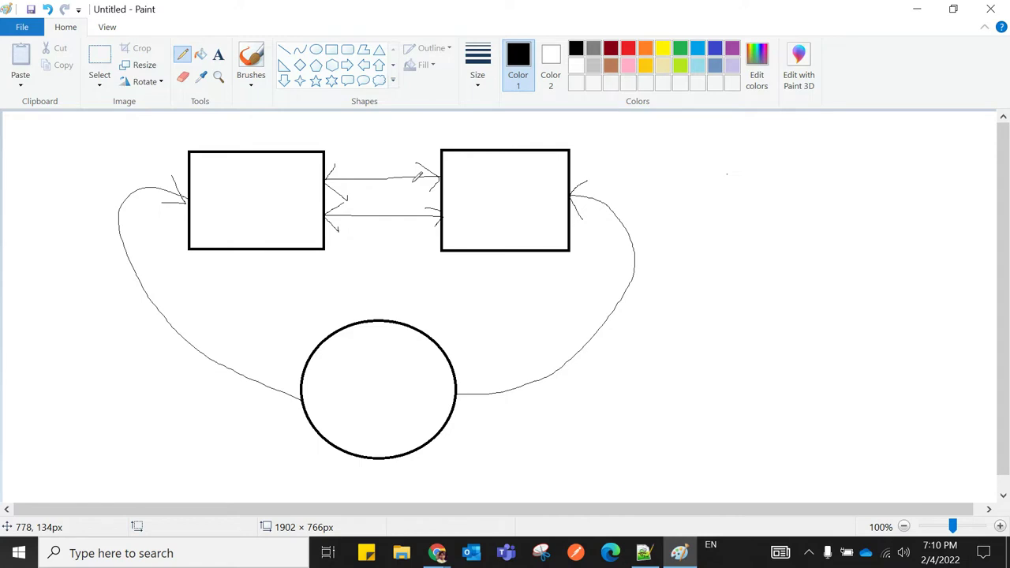
Outline the circle and write JO inside it, then return to the notes
mouse_move(357, 307)
mouse_down()
mouse_move(299, 337)
mouse_move(292, 430)
mouse_move(431, 463)
mouse_move(469, 361)
mouse_move(411, 298)
mouse_move(355, 299)
mouse_up()
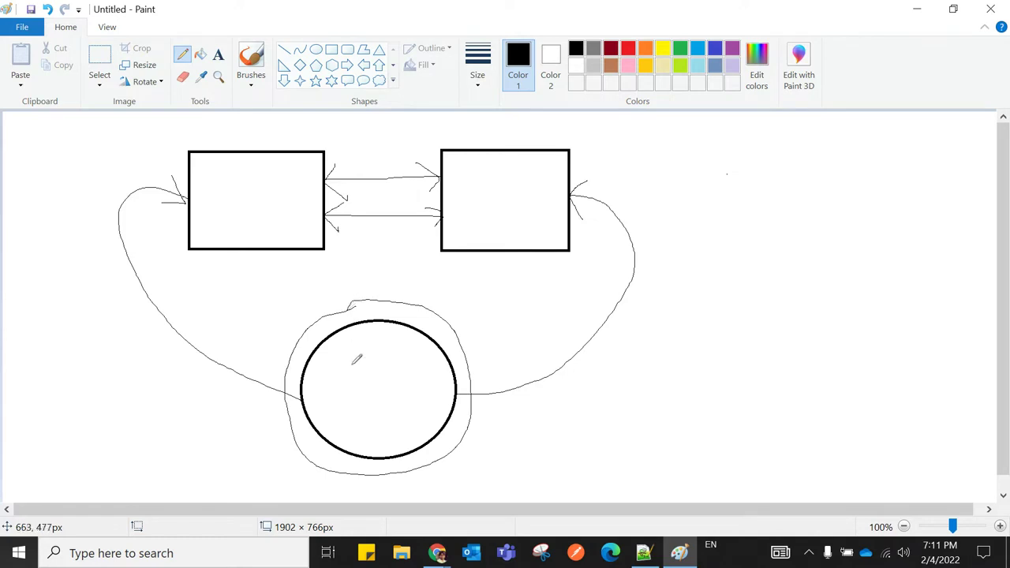
mouse_move(324, 366)
mouse_down()
mouse_move(356, 348)
mouse_move(352, 390)
mouse_move(340, 401)
mouse_move(331, 385)
mouse_move(381, 391)
mouse_move(370, 352)
mouse_move(356, 355)
mouse_up()
mouse_move(341, 420)
mouse_down()
mouse_move(431, 408)
mouse_move(391, 326)
mouse_move(318, 355)
mouse_move(344, 418)
mouse_up()
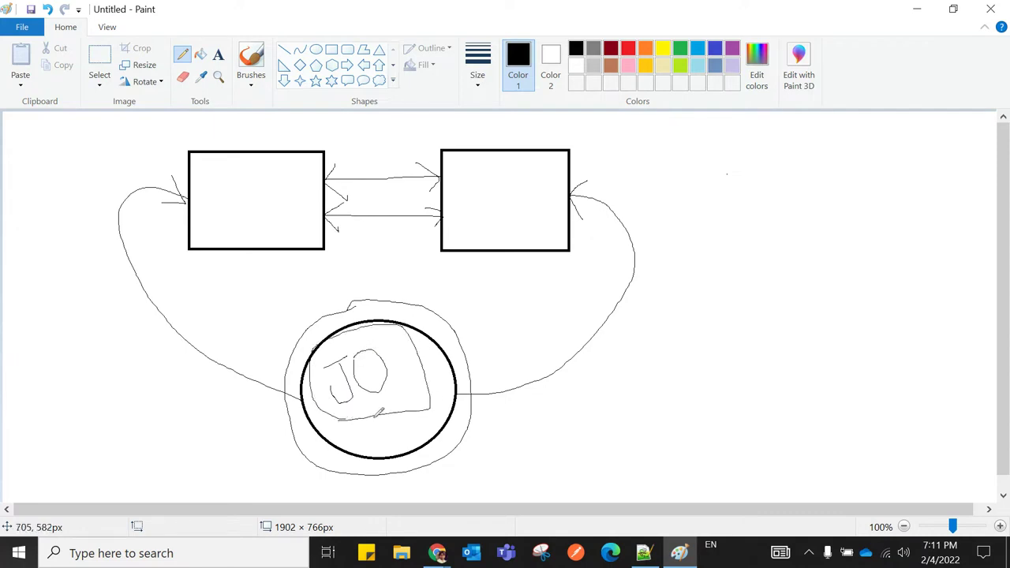
click(643, 553)
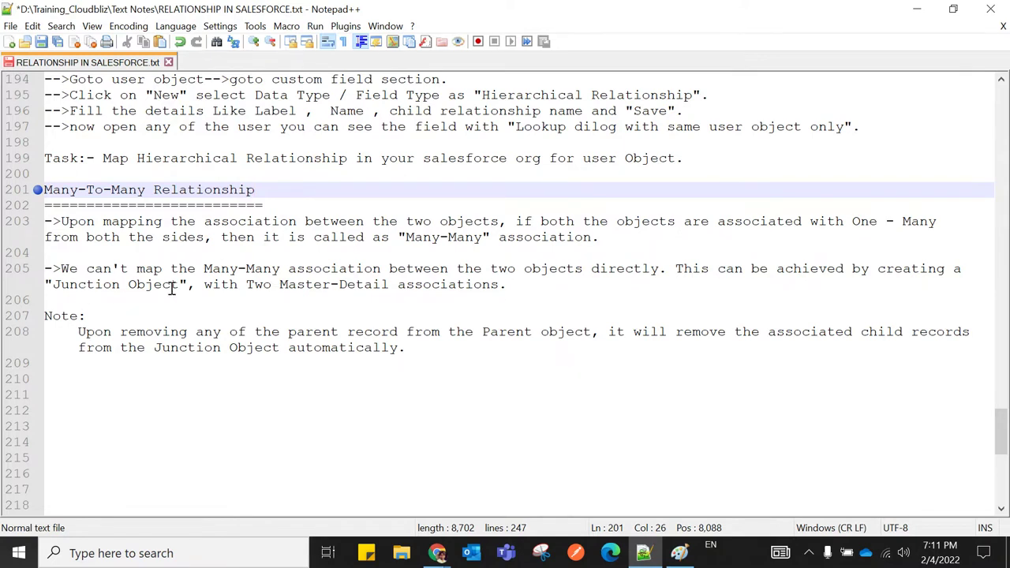
Highlight the 'Two Master-Detail associations' phrase on line 205 to emphasise it
drag(207, 284, 502, 286)
click(471, 310)
drag(204, 284, 506, 284)
click(490, 304)
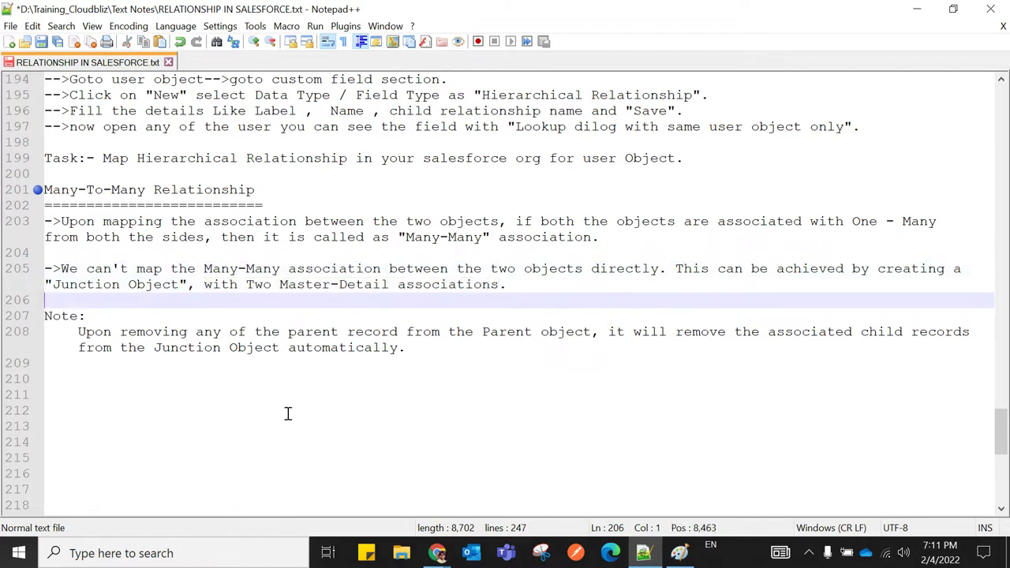
scroll(274, 415, down, 1)
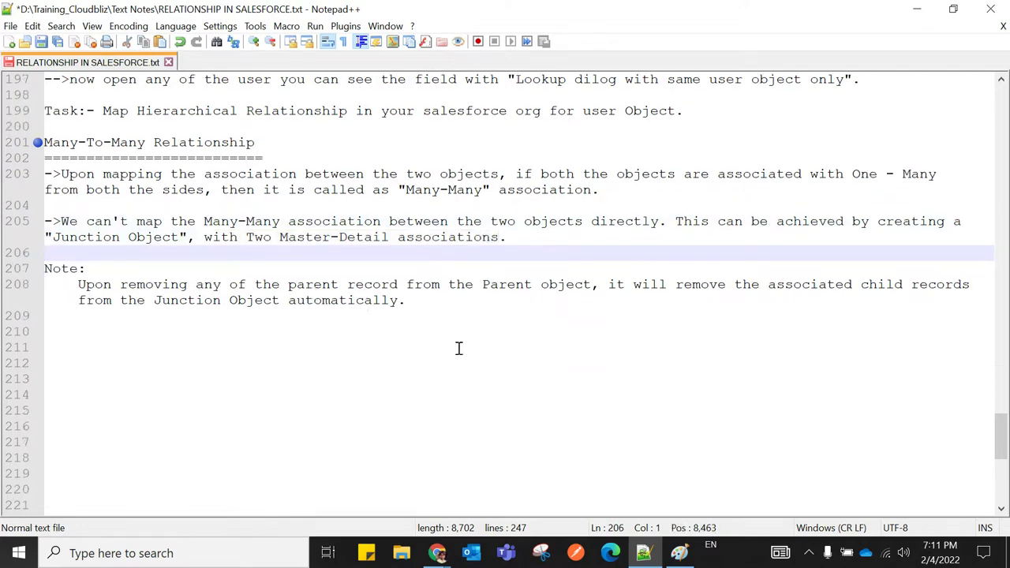
scroll(476, 355, up, 1)
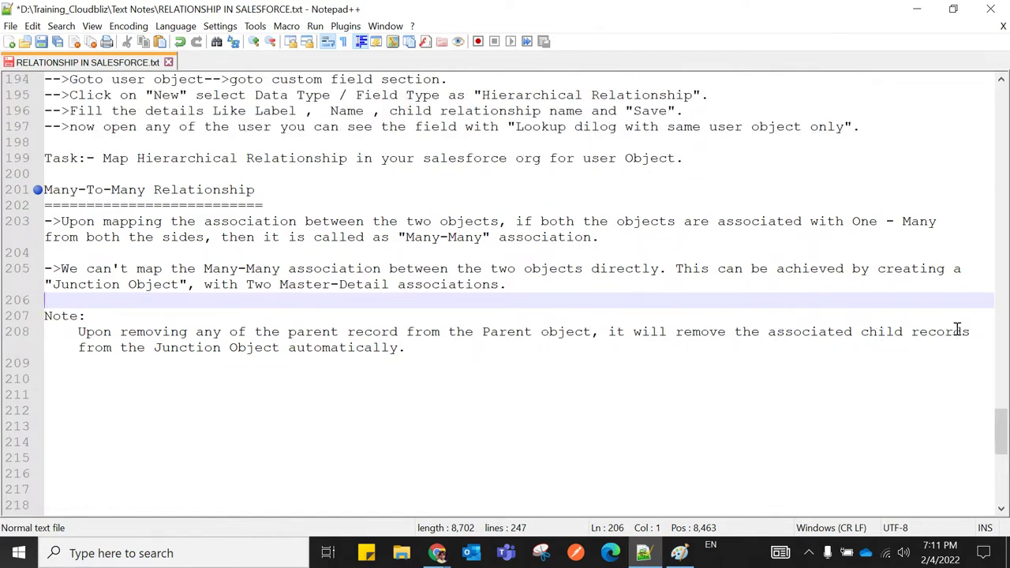
Highlight the note about junction records being removed automatically, then return to Paint
drag(79, 347, 405, 350)
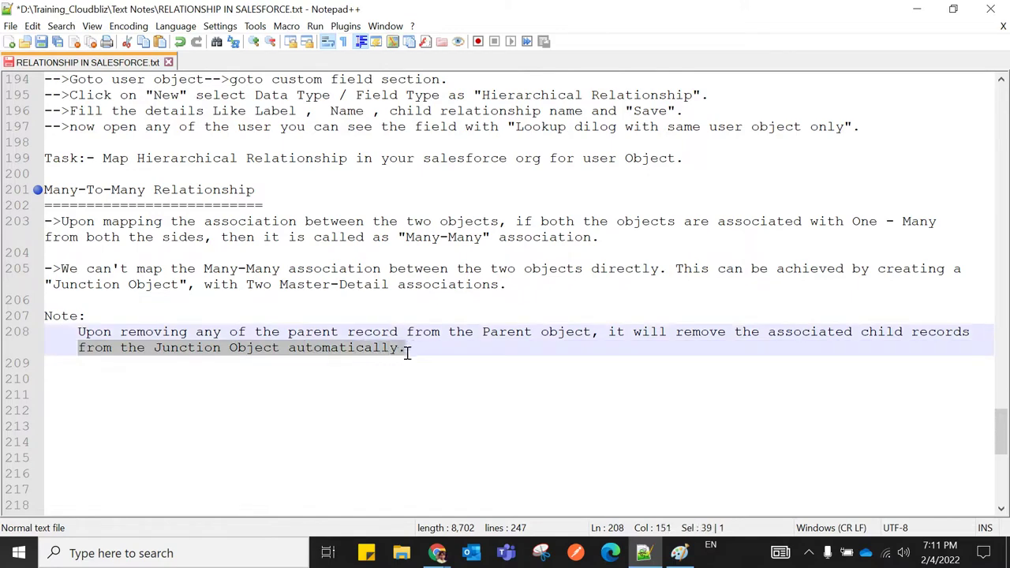
click(439, 394)
click(678, 553)
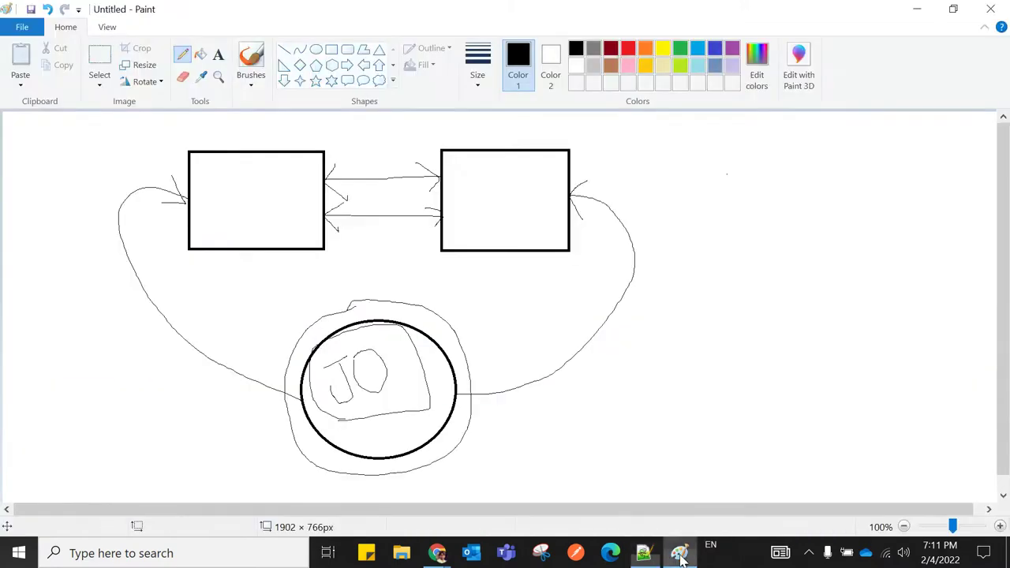
Draw lines inside both boxes and curves from each box down to the JO circle
drag(199, 166, 286, 171)
drag(457, 171, 554, 174)
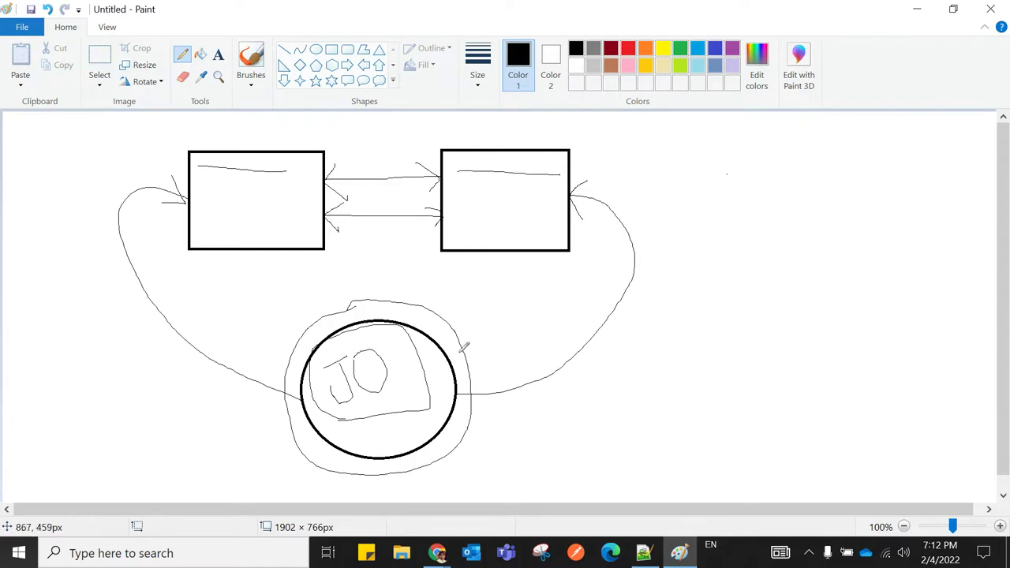
drag(227, 209, 273, 342)
drag(485, 210, 470, 319)
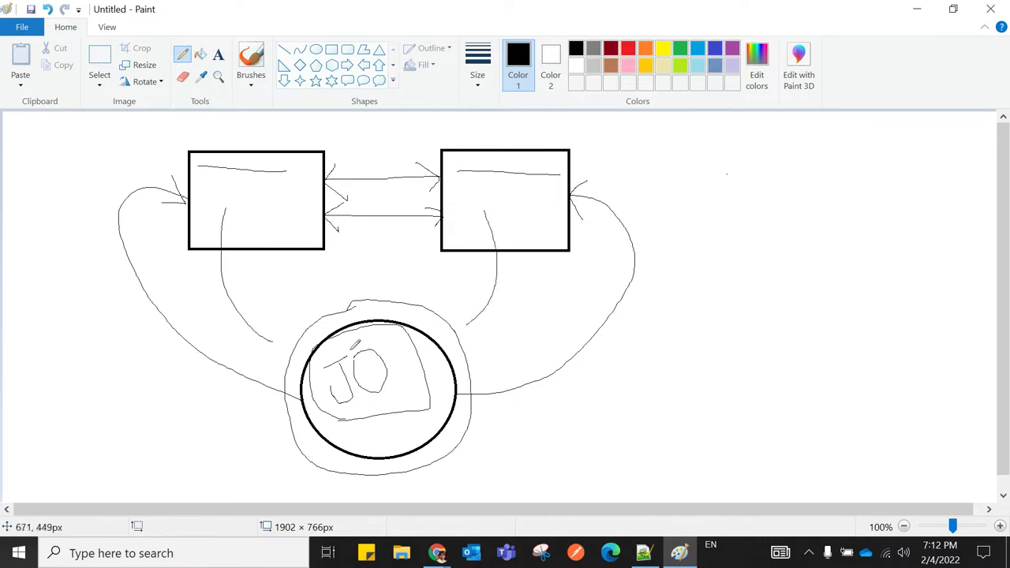
drag(318, 358, 386, 363)
drag(318, 374, 401, 384)
Circle short lines in each box, scribble a loop inside the circle, then return to Salesforce Authors
drag(217, 191, 260, 194)
drag(468, 195, 518, 197)
mouse_move(245, 178)
mouse_down()
mouse_move(219, 185)
mouse_move(260, 209)
mouse_move(271, 182)
mouse_move(241, 176)
mouse_up()
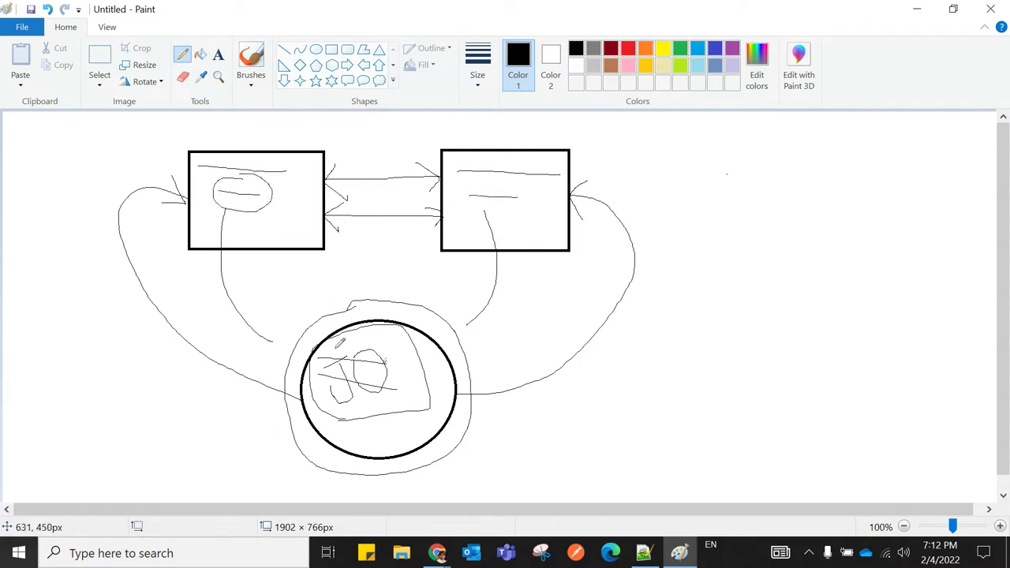
mouse_move(313, 352)
mouse_down()
mouse_move(389, 374)
mouse_move(367, 325)
mouse_move(336, 335)
mouse_up()
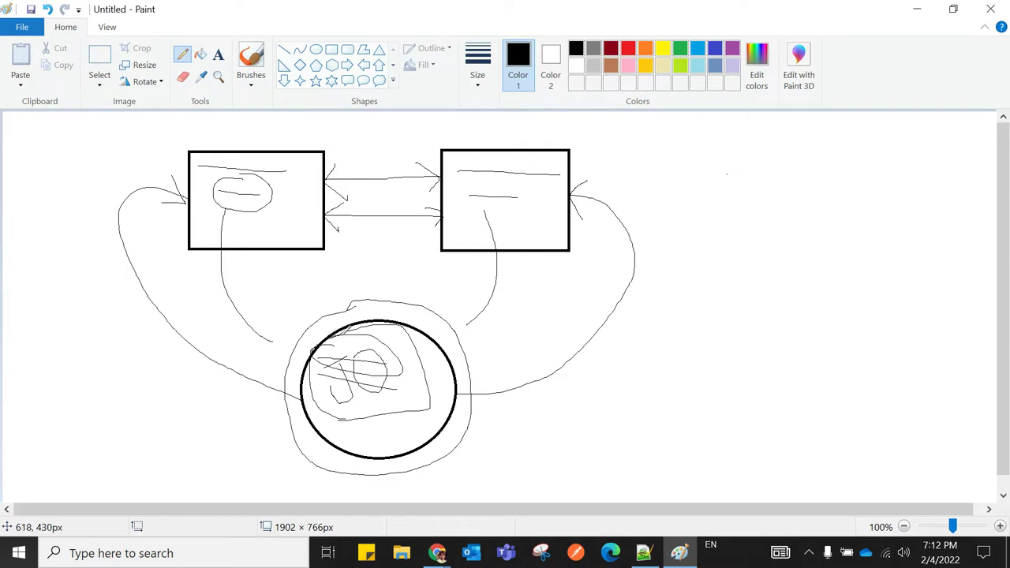
mouse_move(518, 183)
mouse_down()
mouse_move(458, 187)
mouse_move(528, 222)
mouse_move(507, 169)
mouse_up()
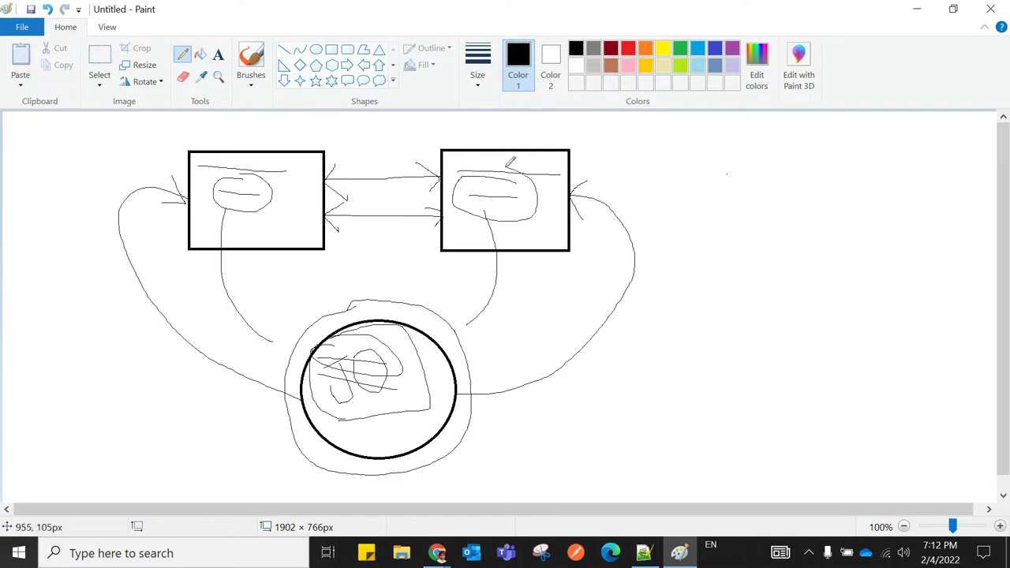
mouse_move(356, 368)
mouse_down()
mouse_move(315, 375)
mouse_move(419, 411)
mouse_move(363, 348)
mouse_move(352, 363)
mouse_up()
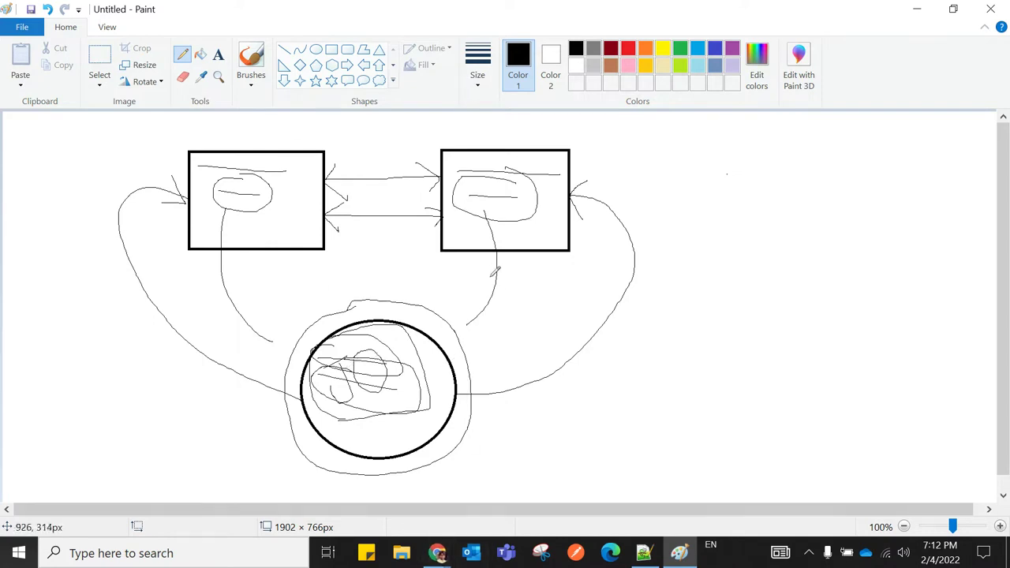
mouse_move(436, 553)
click(330, 519)
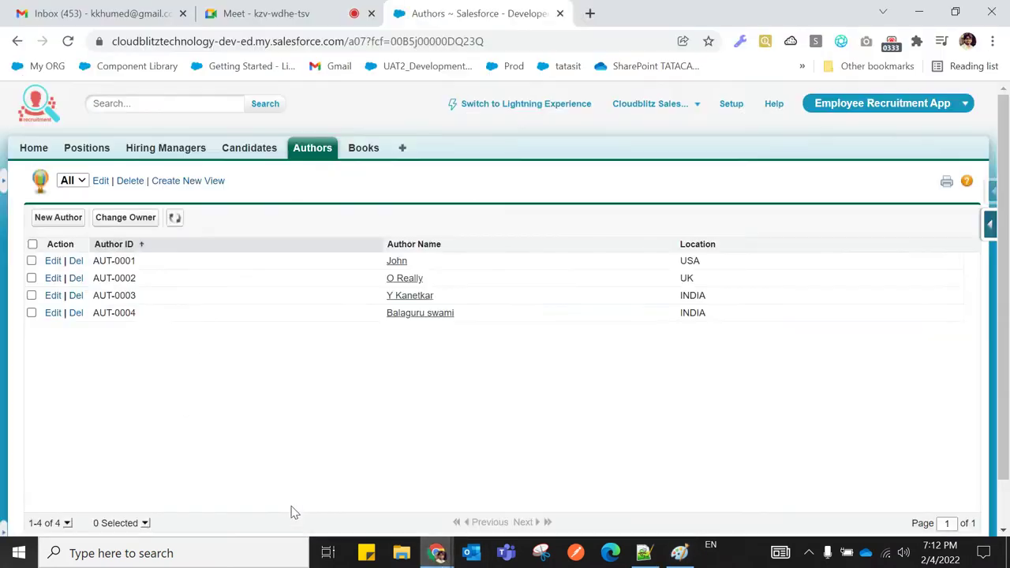
click(313, 158)
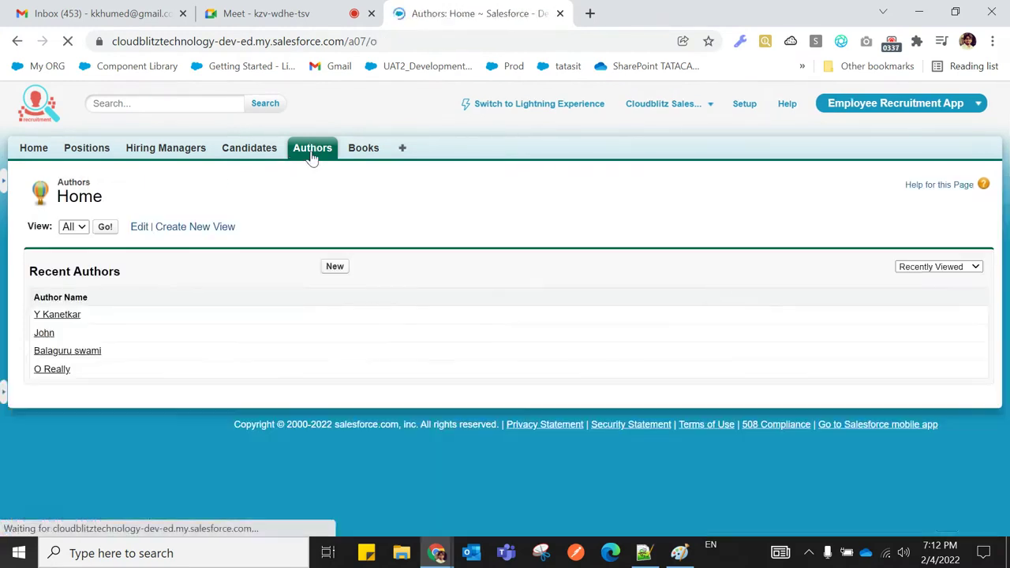
click(363, 151)
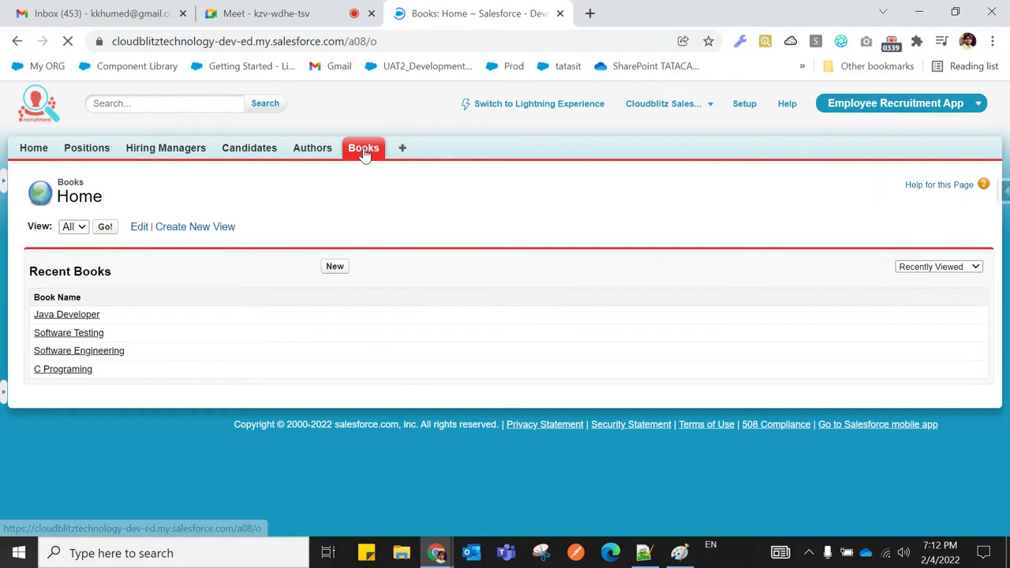
click(106, 228)
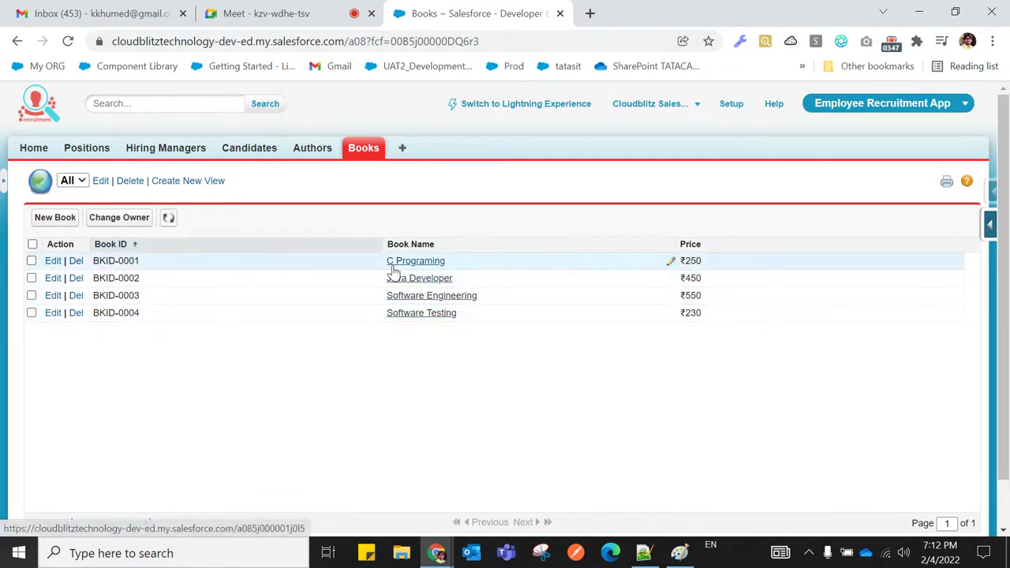
click(310, 151)
click(104, 228)
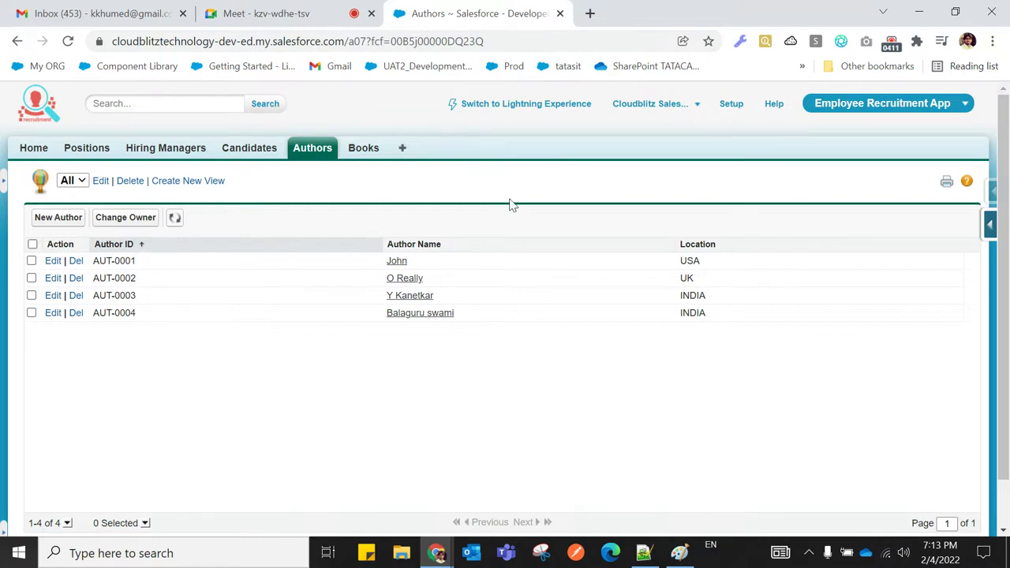
In Setup, find Objects via Quick Find and start a new custom object
click(729, 107)
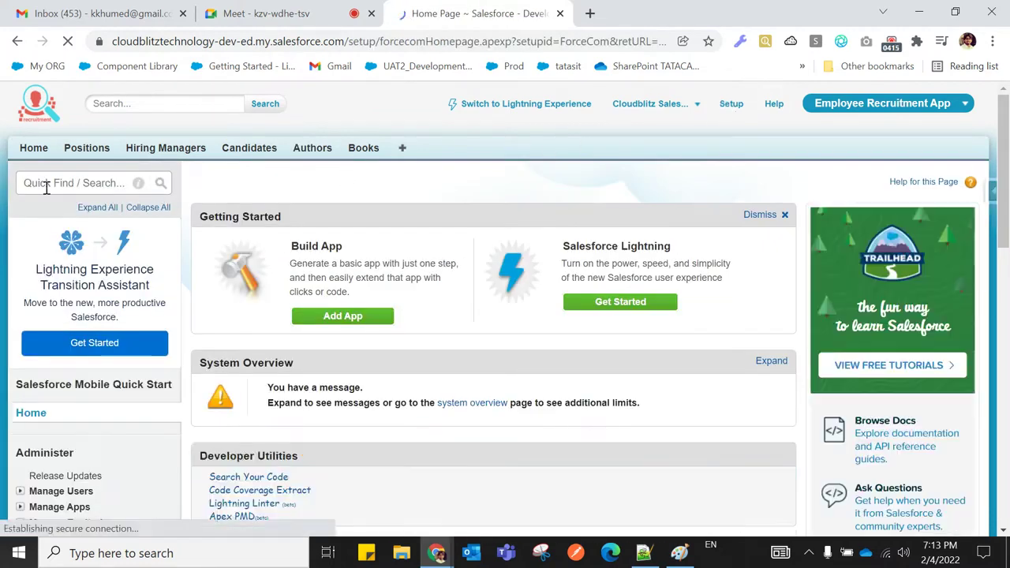
click(38, 186)
text(obj)
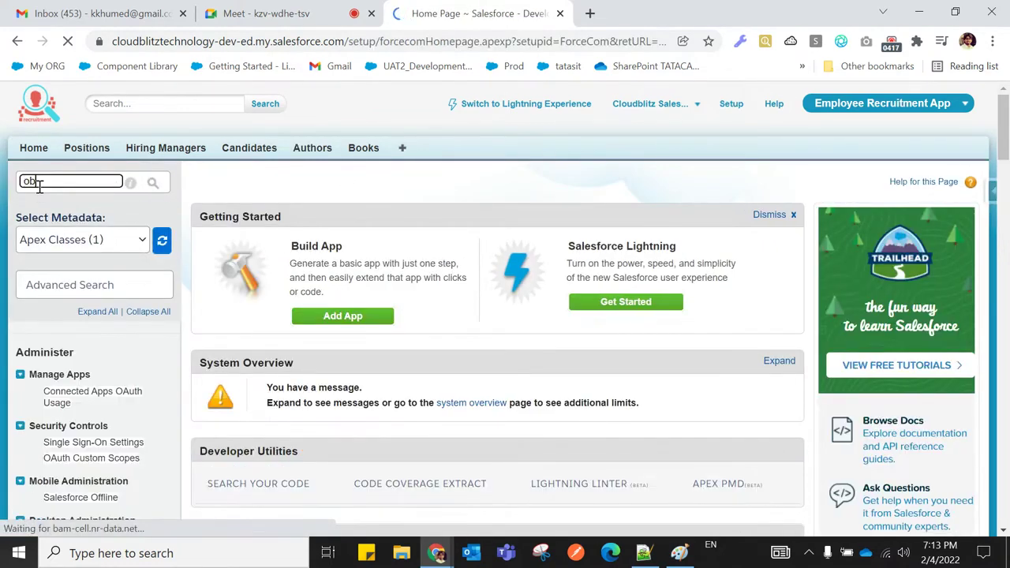
text(ects)
scroll(53, 353, down, 1)
click(57, 369)
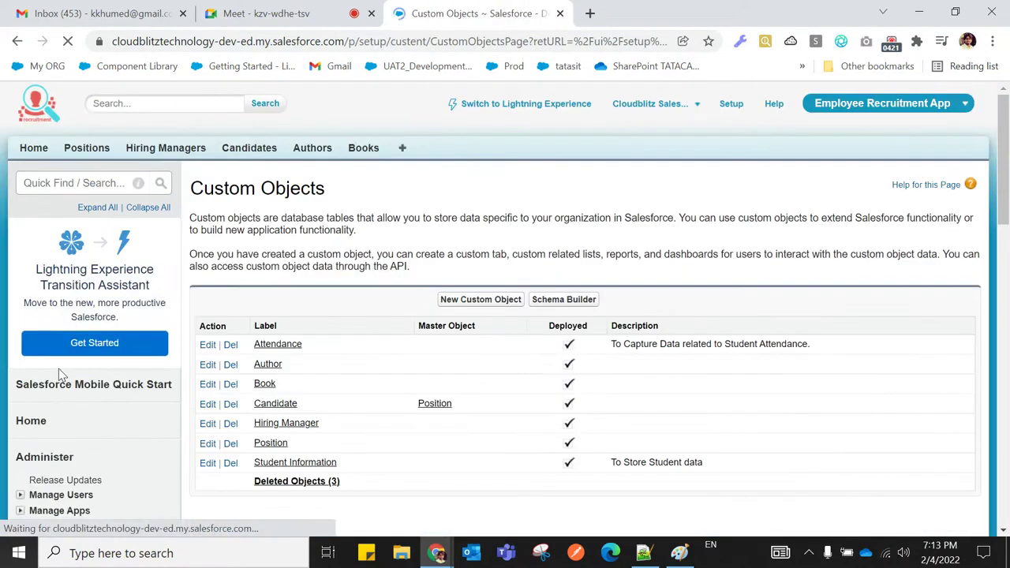
scroll(261, 387, down, 1)
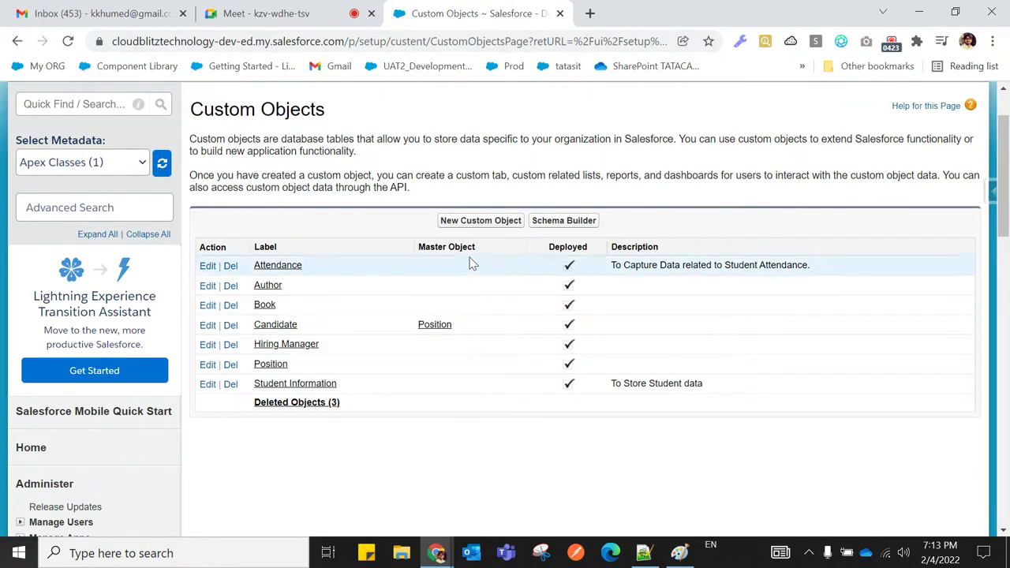
click(463, 222)
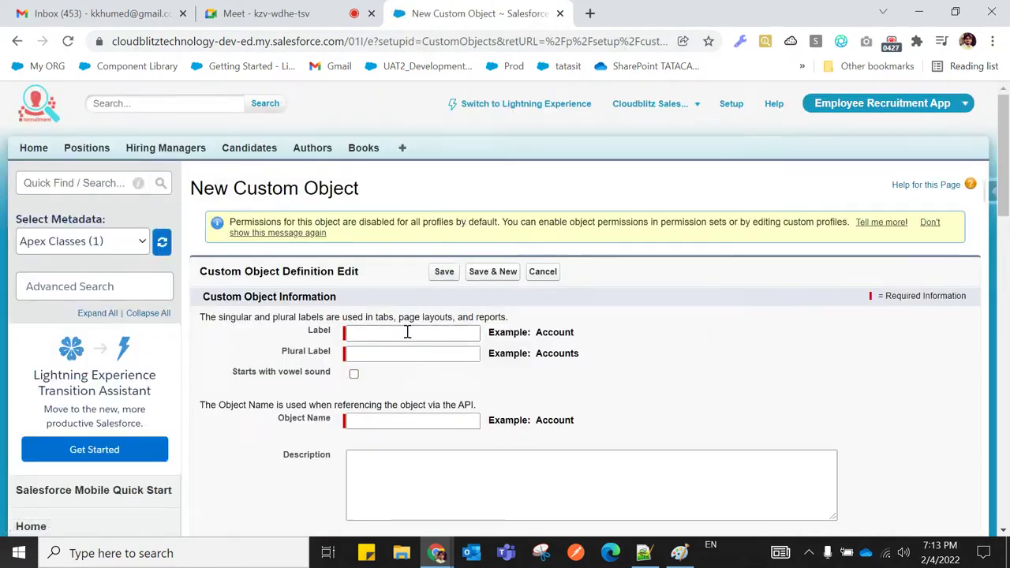
Enter the object label 'Book Authors', correcting the typos along the way
click(406, 332)
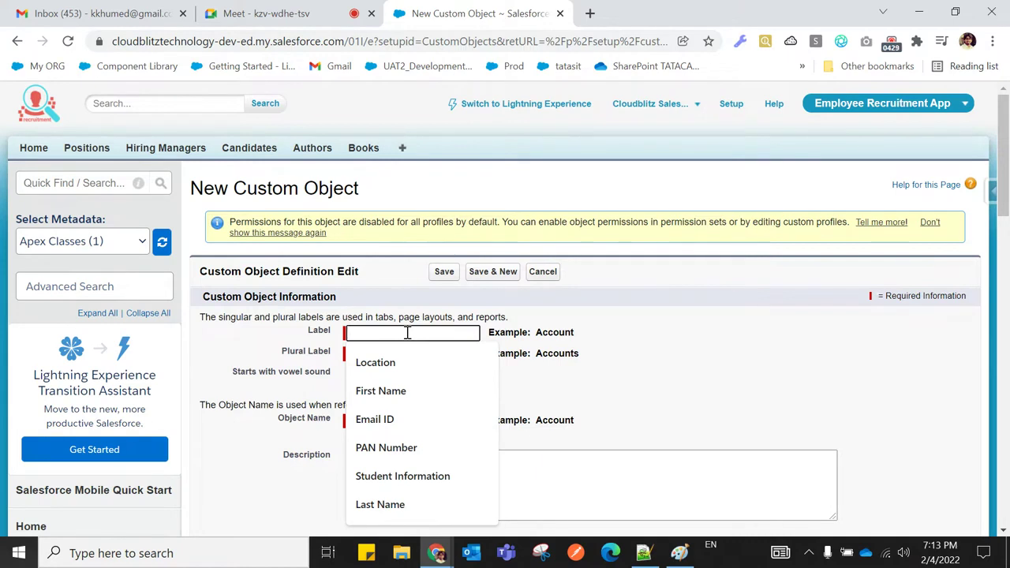
text(Book)
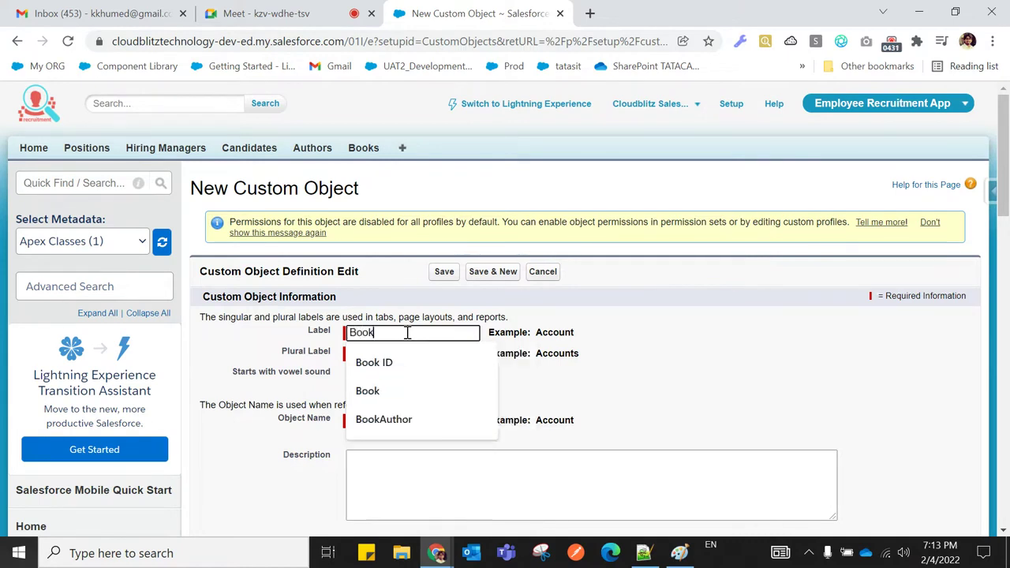
text(Auther)
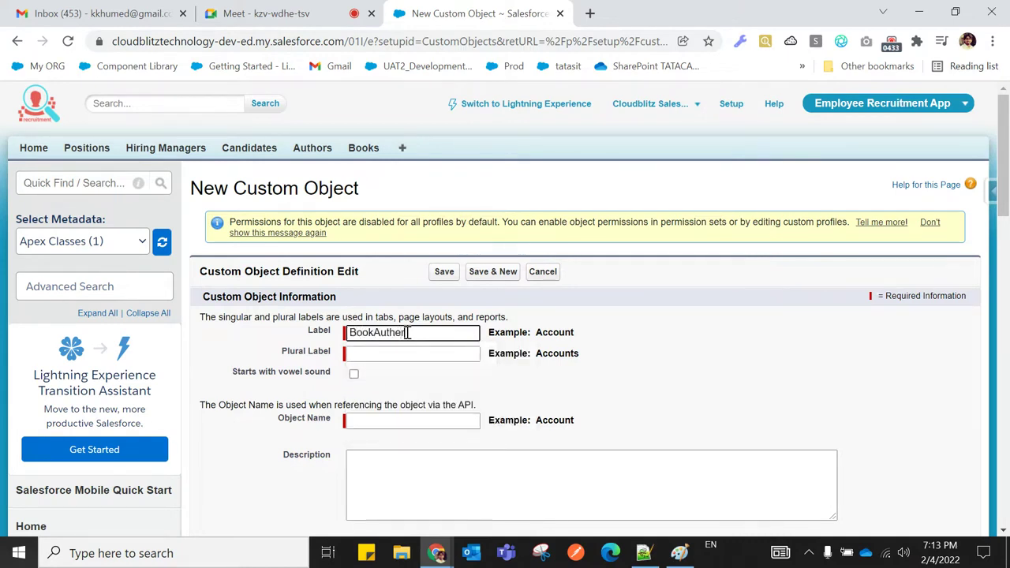
key(BackSpace)
text(s)
click(376, 332)
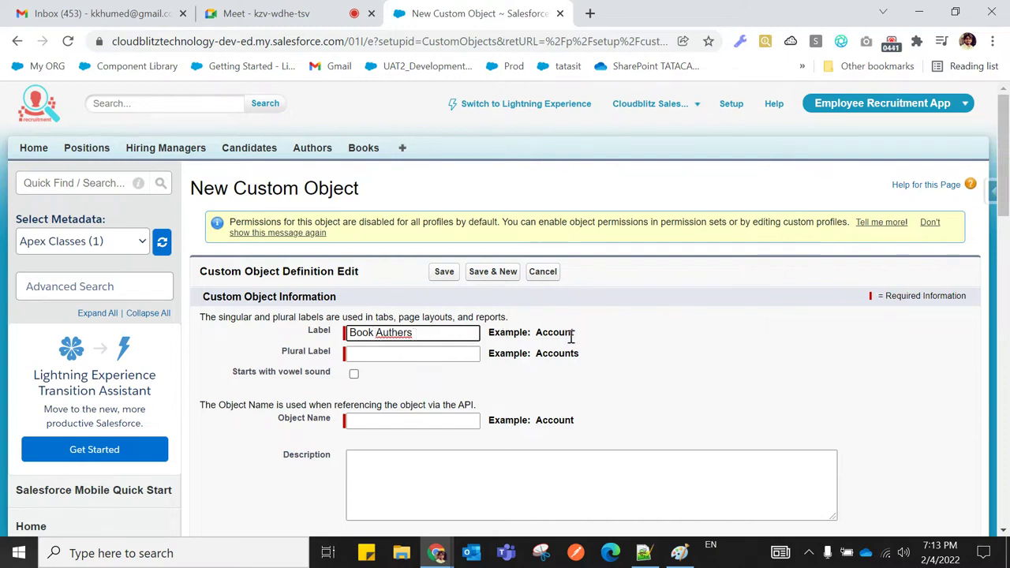
click(403, 333)
key(BackSpace)
text(0)
click(530, 378)
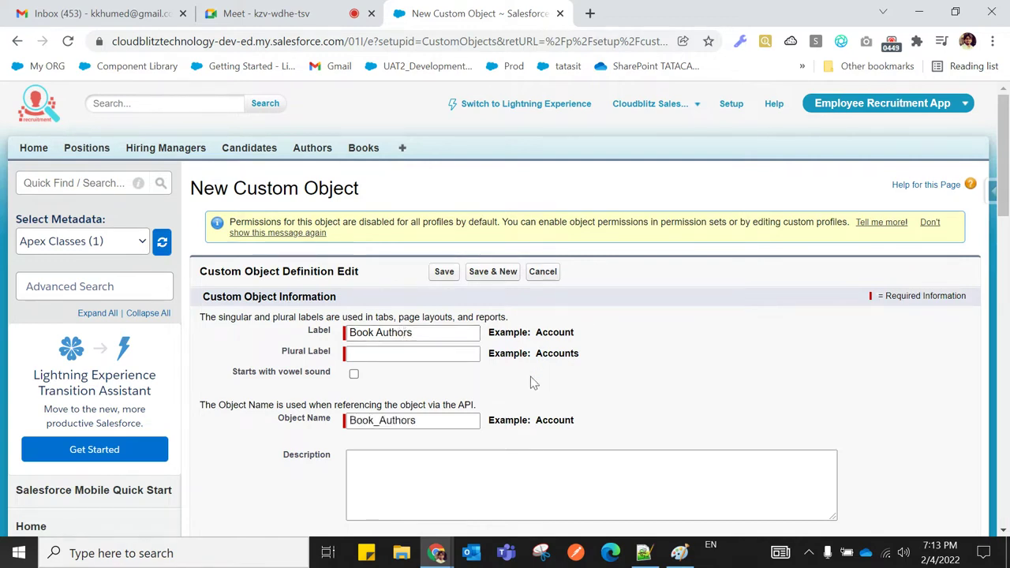
Set Plural Label to 'Book Authors' and trim Label to singular 'Book Author'
drag(416, 332, 347, 332)
key(ctrl+c)
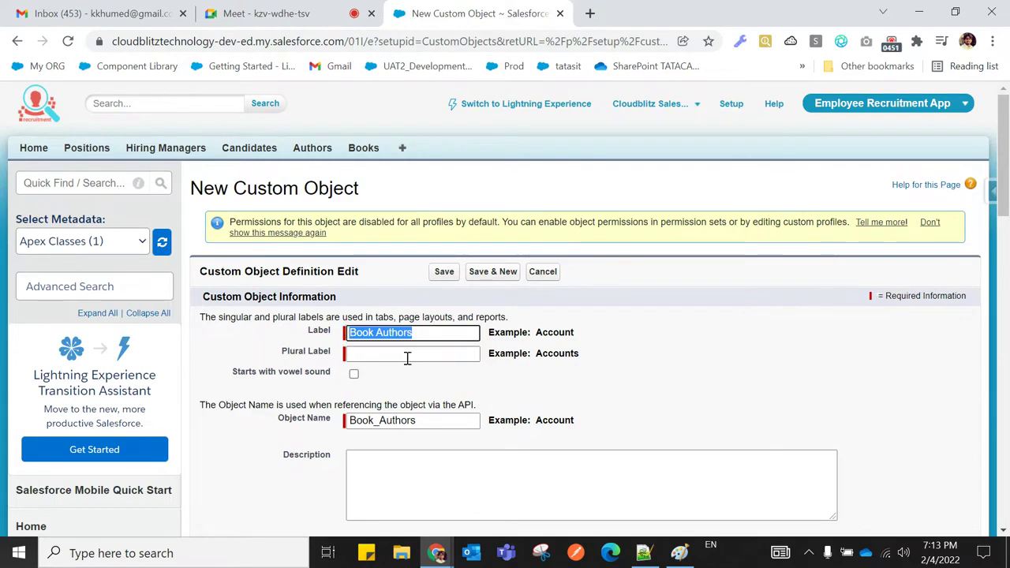
click(409, 356)
key(ctrl+v)
click(419, 334)
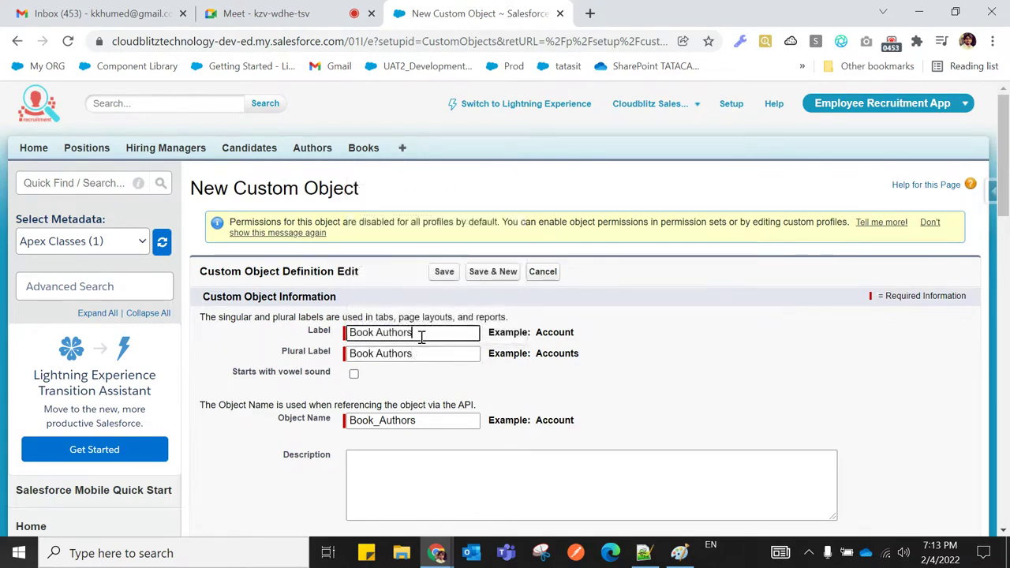
key(BackSpace)
click(667, 359)
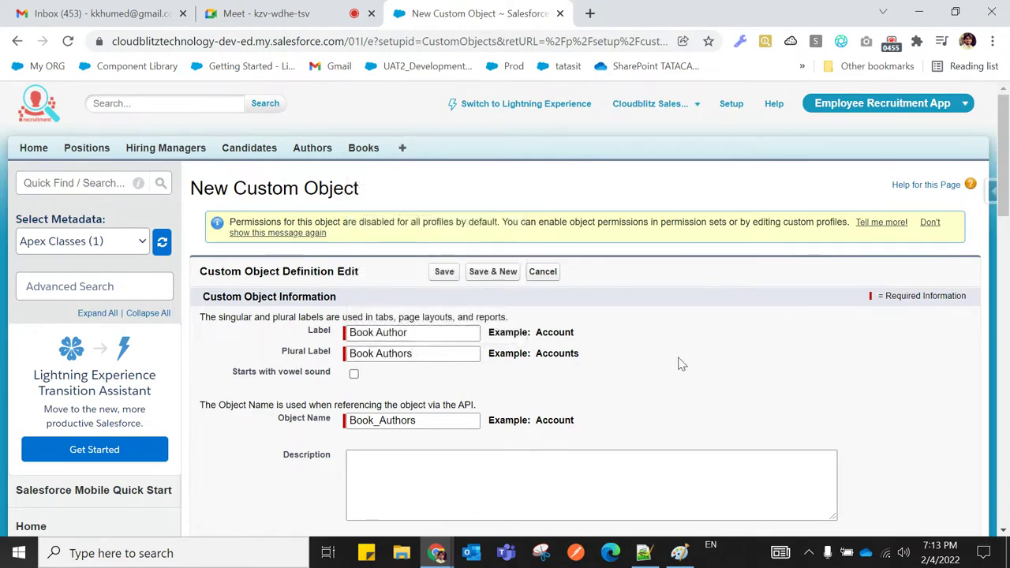
scroll(673, 364, down, 3)
scroll(526, 253, down, 2)
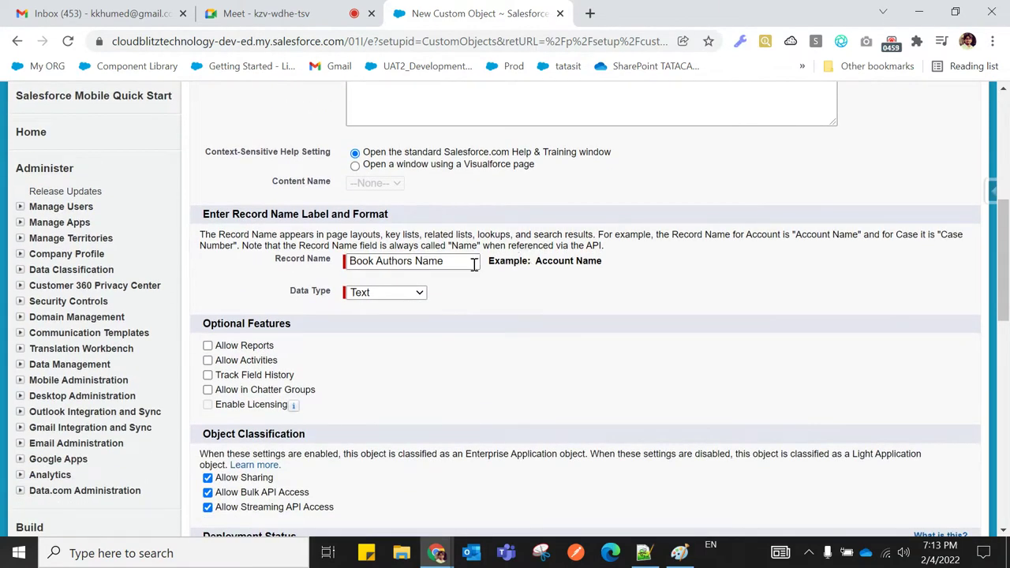
scroll(521, 313, up, 2)
scroll(521, 316, up, 2)
scroll(519, 315, down, 4)
scroll(519, 314, up, 4)
scroll(519, 314, down, 3)
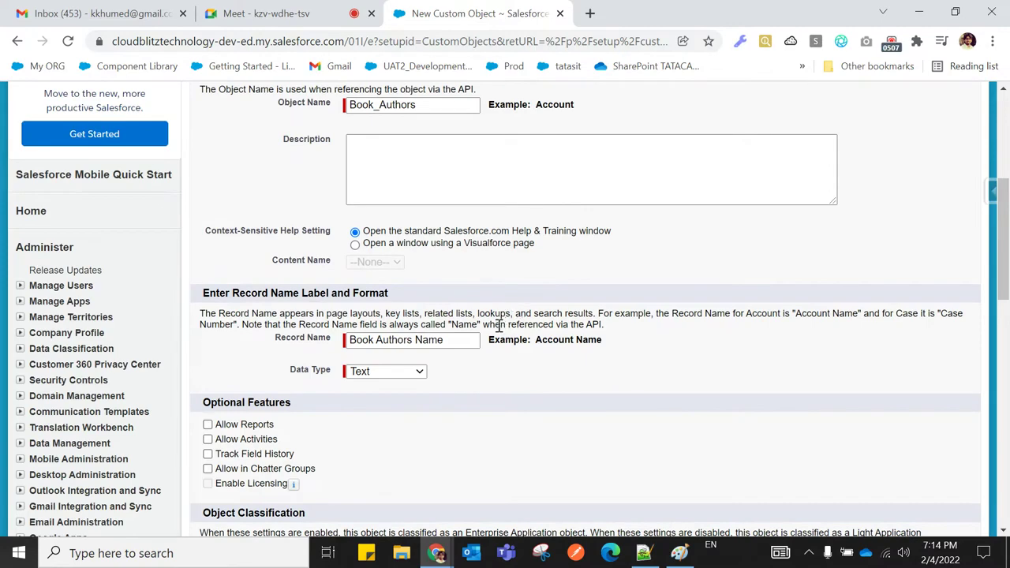
scroll(439, 361, down, 1)
Rename the record name to BookAuthorsID and make its data type Auto Number
drag(454, 263, 339, 270)
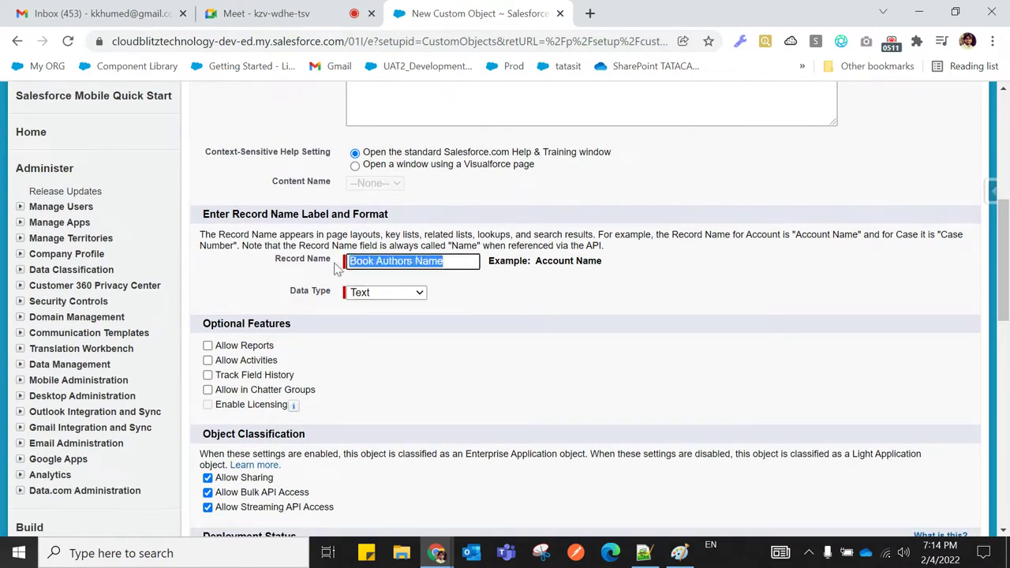
click(379, 292)
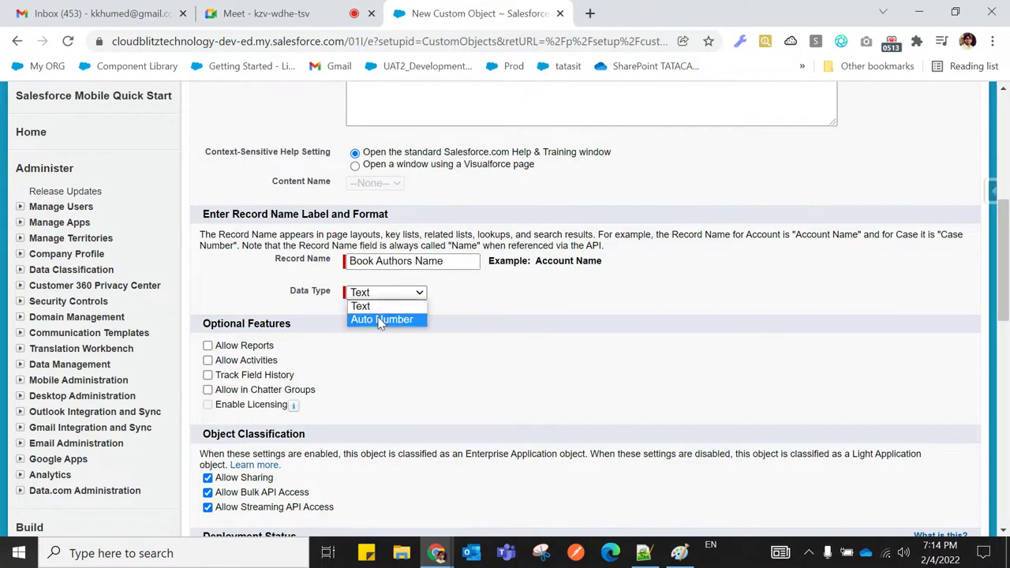
click(381, 320)
click(456, 261)
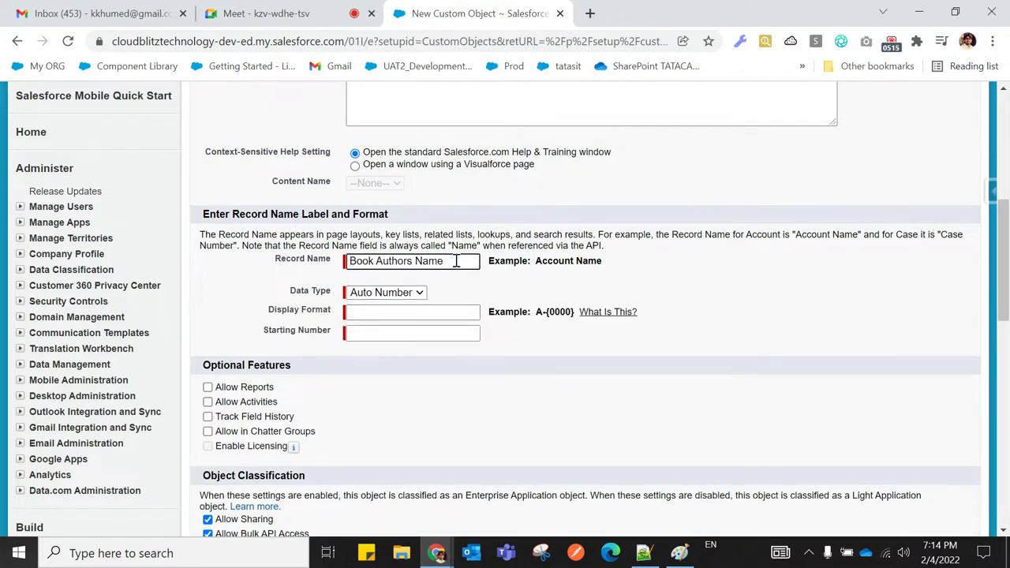
key(BackSpace)
key(BackSpace)
key(BackSpace)
key(BackSpace)
key(BackSpace)
key(BackSpace)
key(BackSpace)
key(BackSpace)
key(BackSpace)
key(BackSpace)
key(BackSpace)
key(BackSpace)
key(BackSpace)
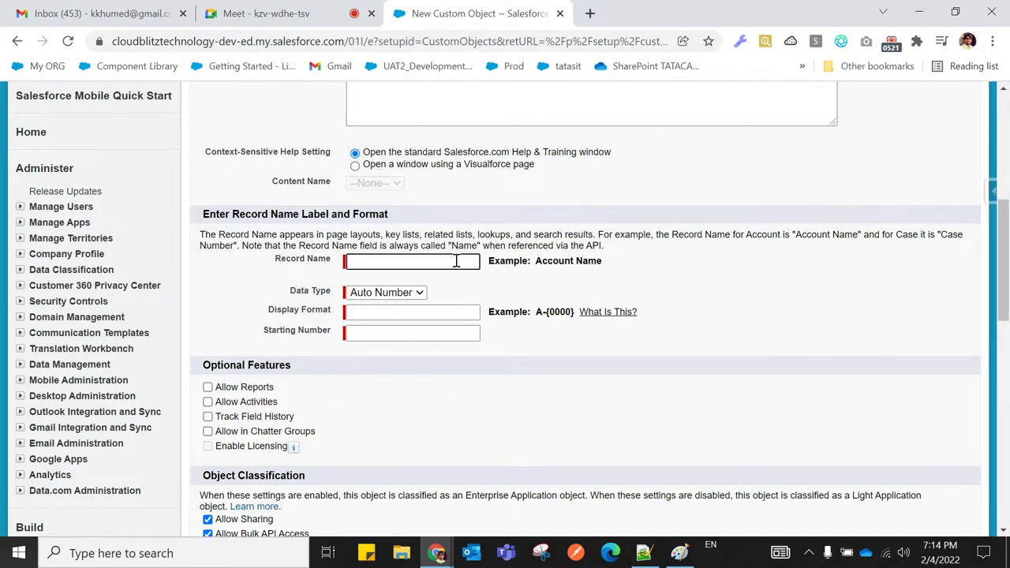
text(BA)
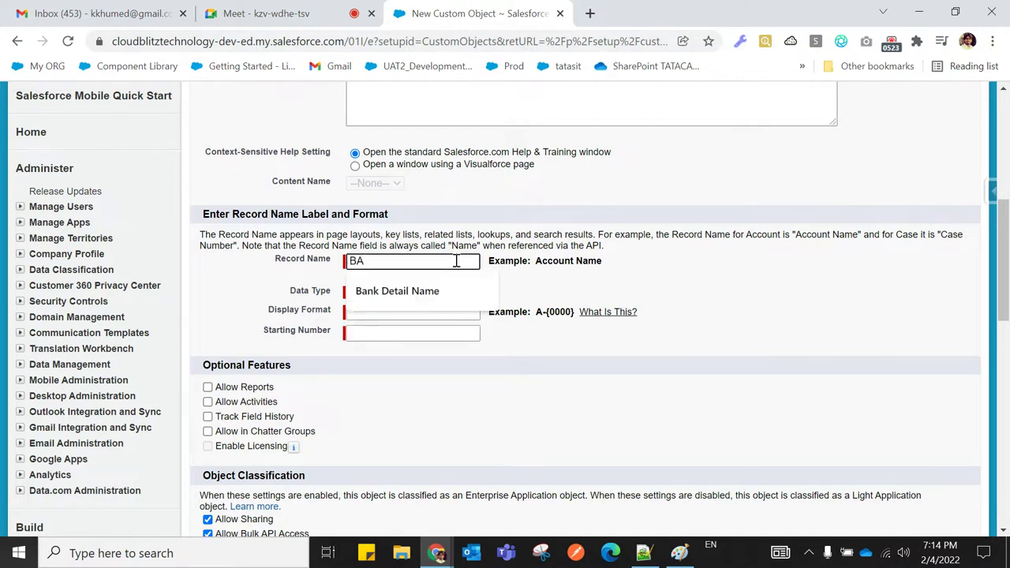
text(ID-{00)
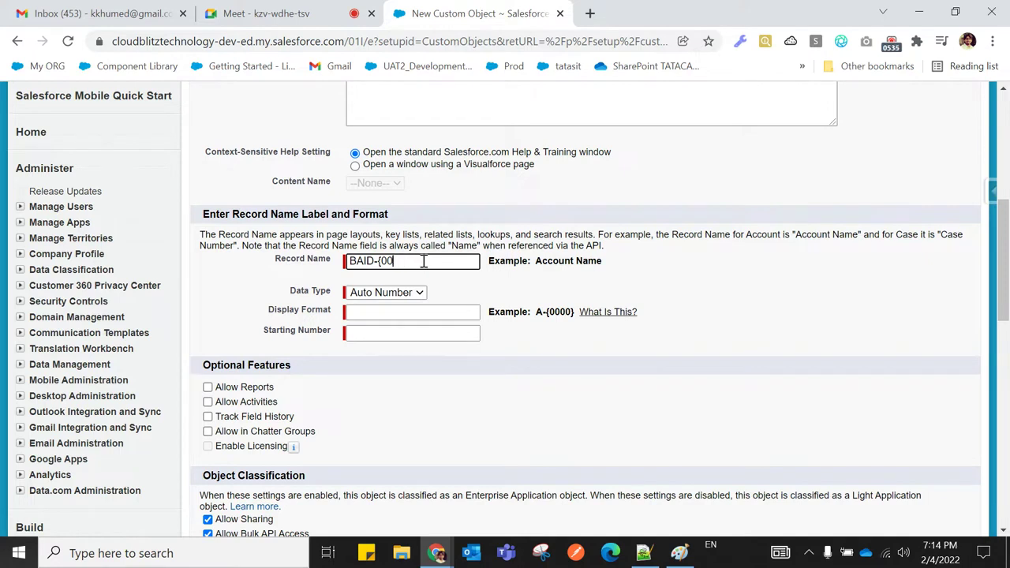
key(BackSpace)
key(BackSpace)
key(BackSpace)
key(BackSpace)
key(BackSpace)
text(BookAuthor)
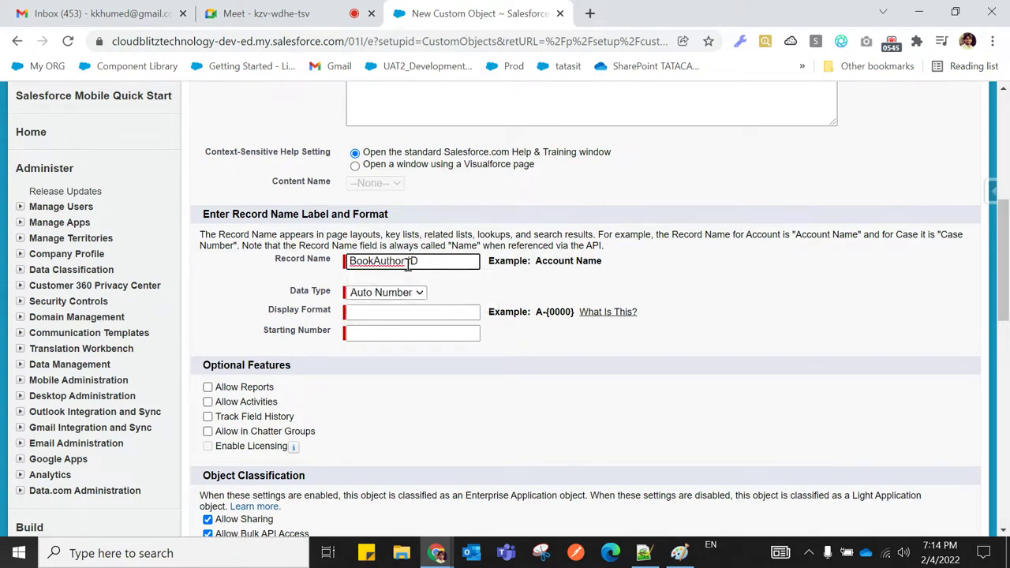
text(s)
click(411, 263)
key(BackSpace)
Set display format BAID-{0000} with starting number 1
click(374, 311)
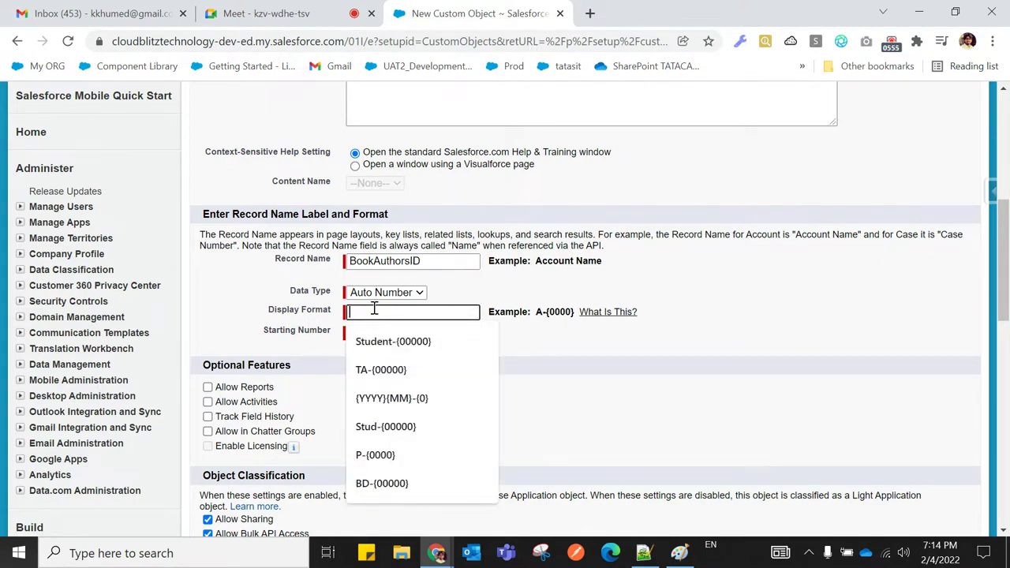
text(B)
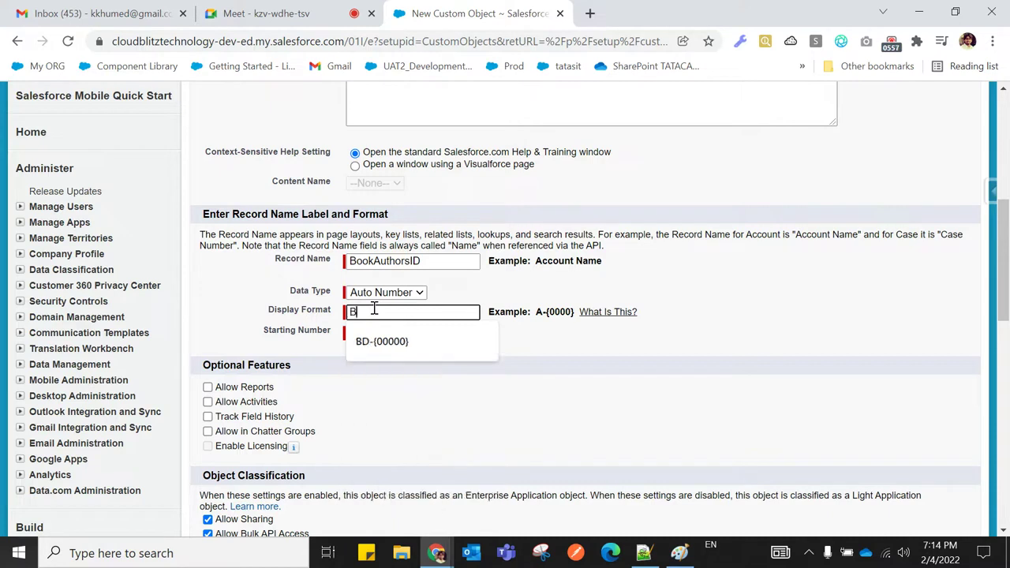
text(AID-{0000)
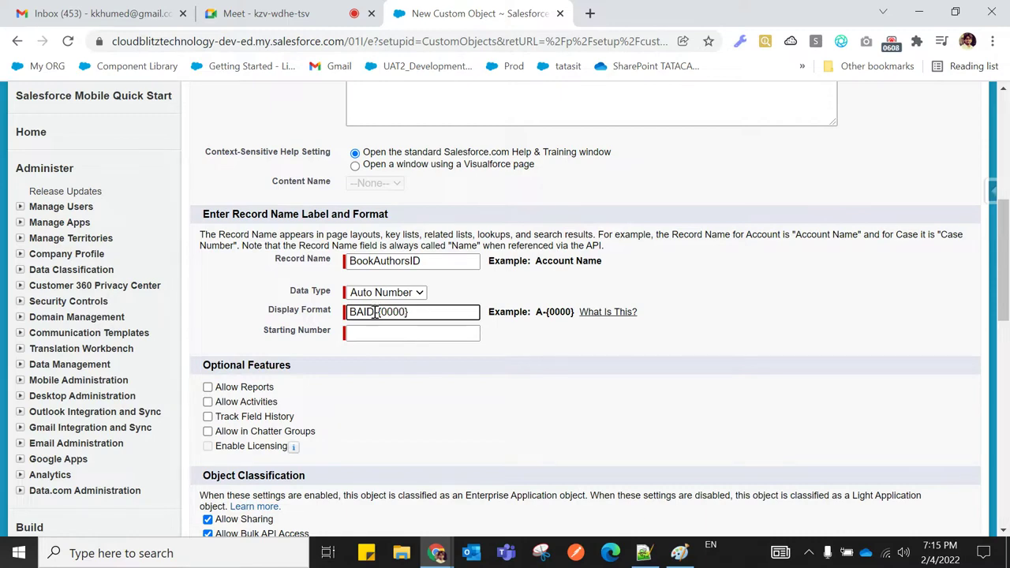
click(382, 335)
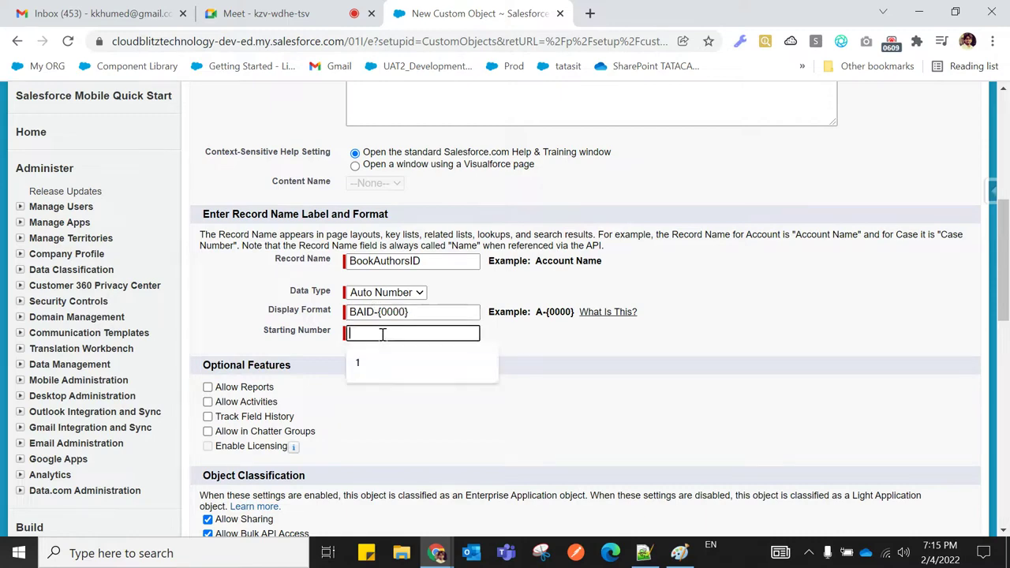
text(1)
click(546, 345)
scroll(544, 344, down, 2)
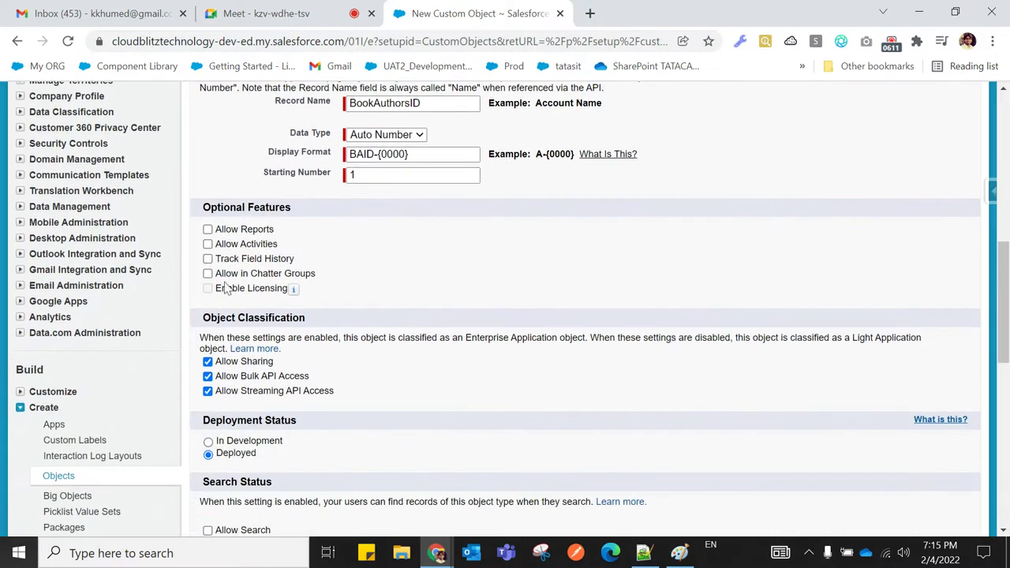
Enable reports, activities, field history, Chatter, search, notes and tab creation, then save the object
click(207, 228)
click(208, 244)
click(207, 259)
click(208, 273)
scroll(458, 287, down, 3)
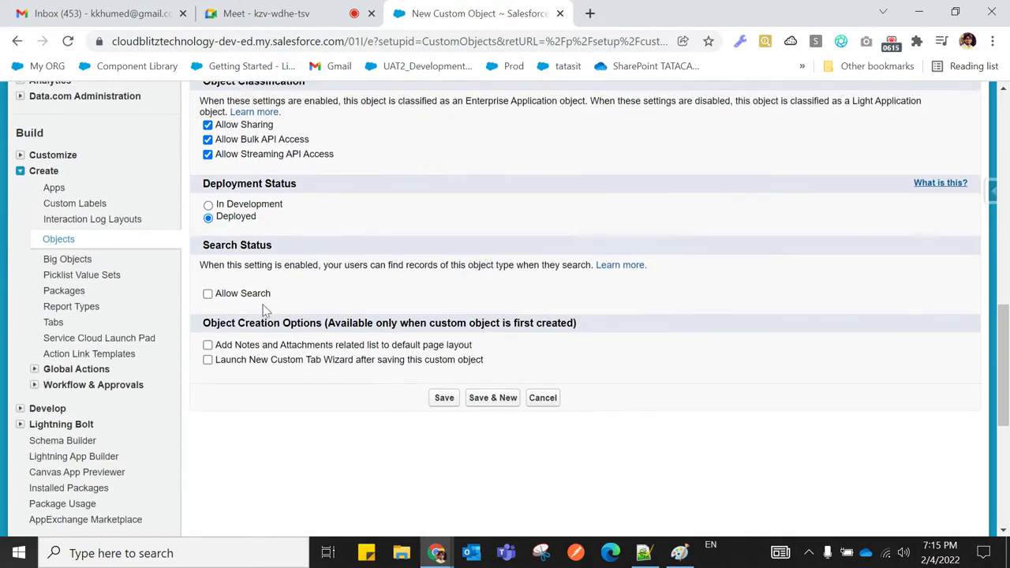
click(207, 293)
click(208, 344)
click(208, 360)
click(443, 401)
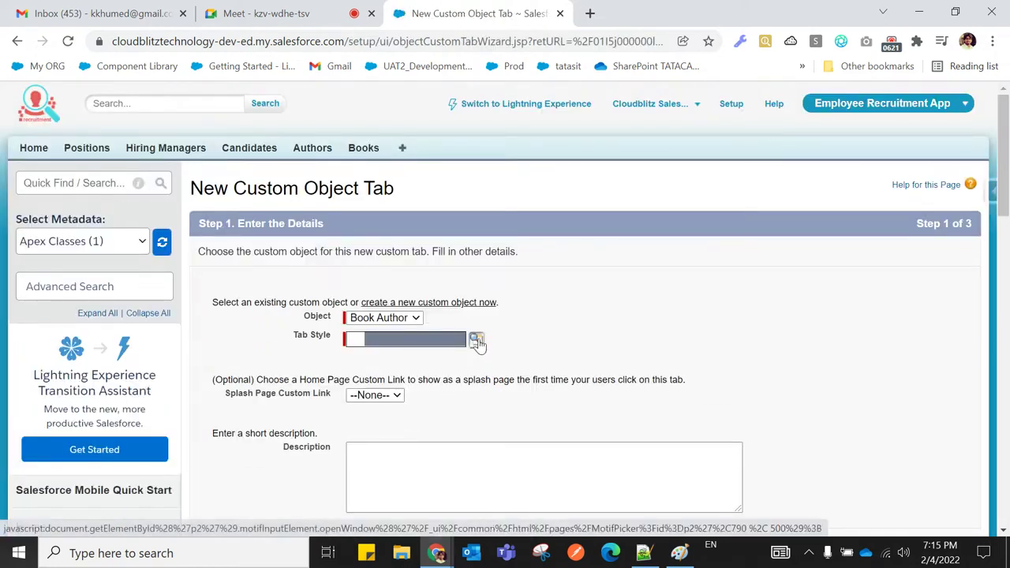
Give the Book Authors tab the Car style and finish the tab wizard with default settings
click(477, 340)
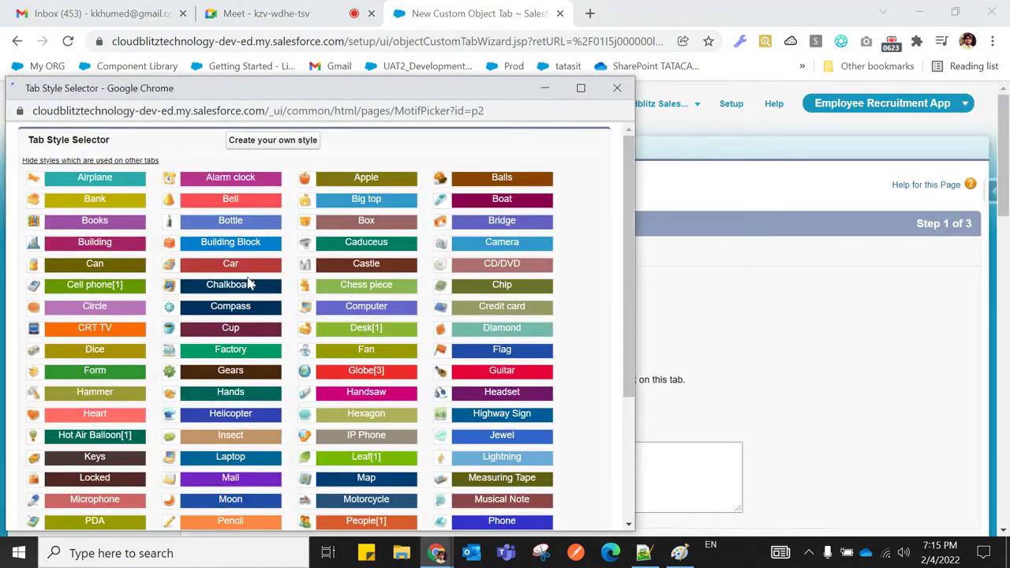
click(246, 265)
scroll(658, 311, down, 4)
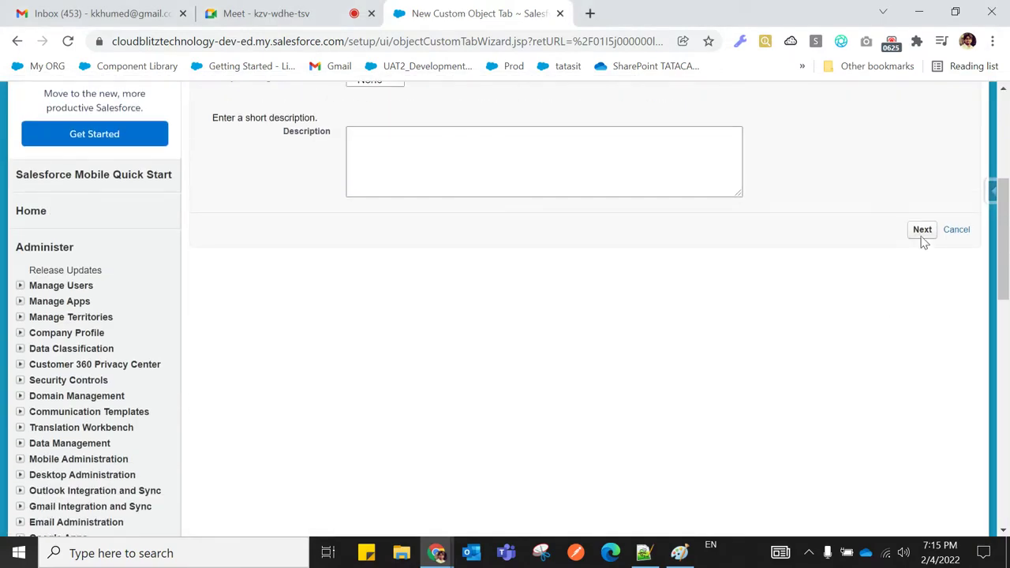
click(922, 229)
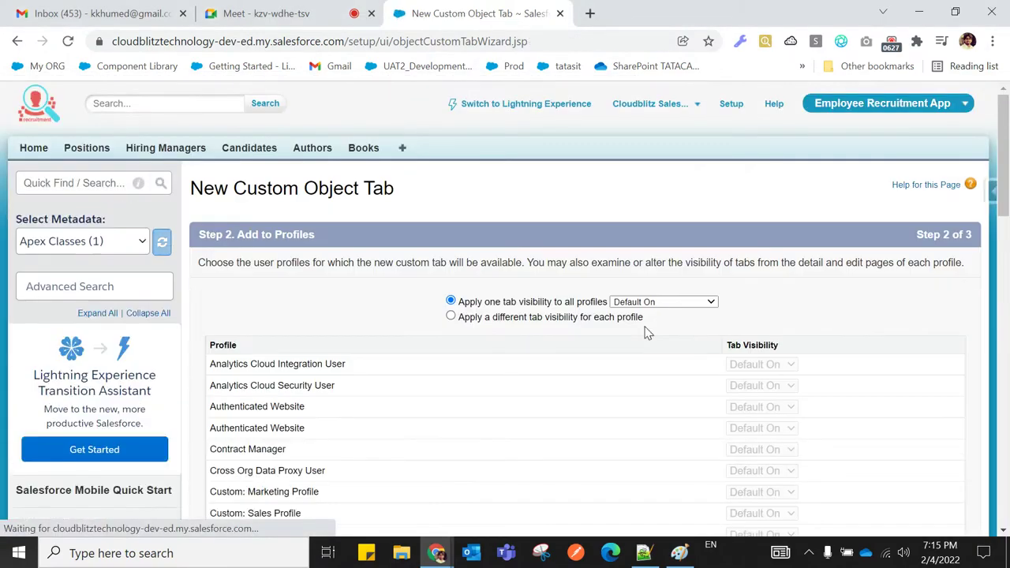
scroll(815, 284, down, 10)
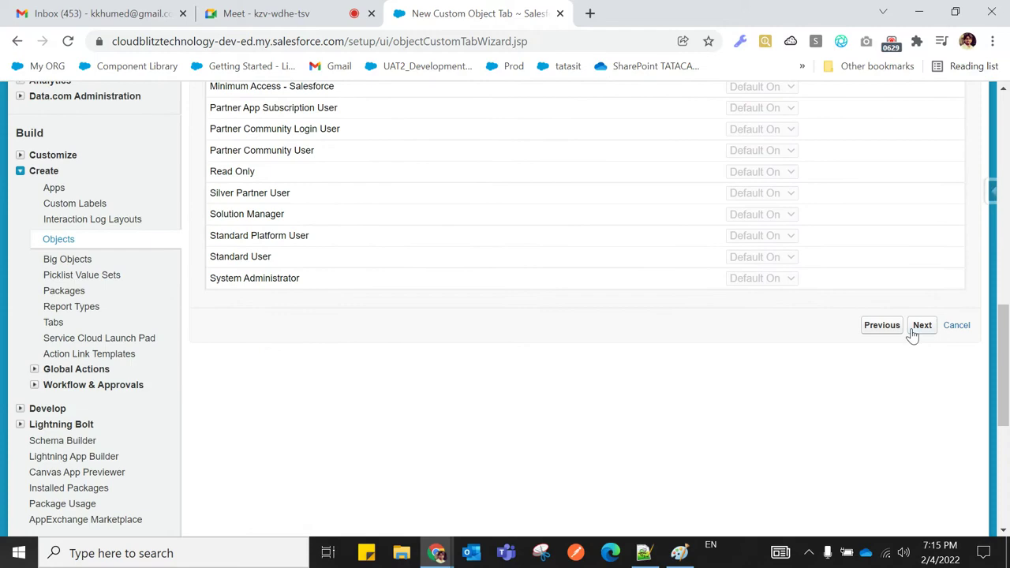
click(918, 327)
scroll(695, 369, down, 10)
scroll(712, 368, up, 3)
click(918, 380)
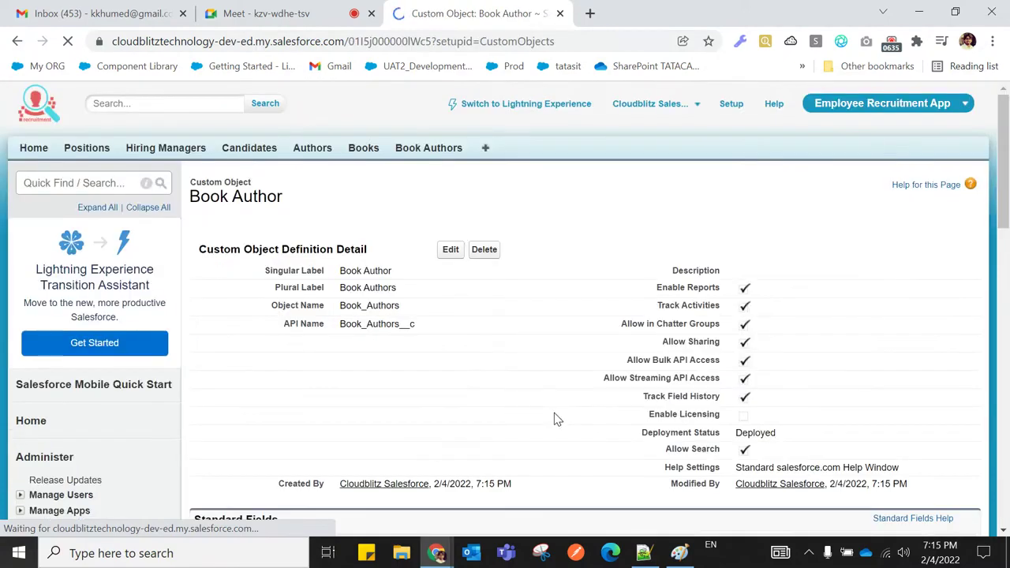
Open the Book Authors tab, preview the New record form, and return home without saving
scroll(556, 418, down, 4)
scroll(557, 418, down, 1)
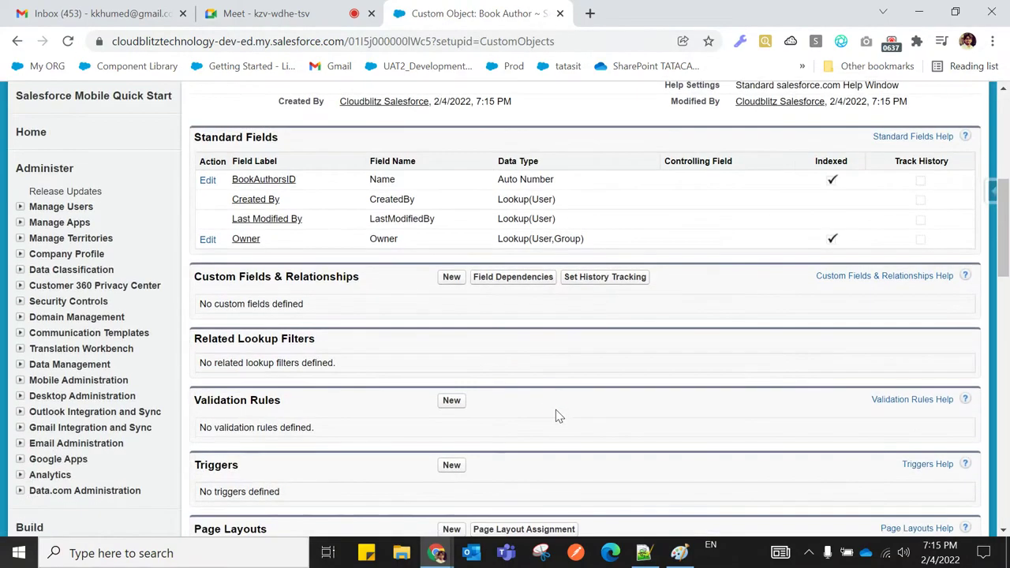
scroll(554, 418, up, 5)
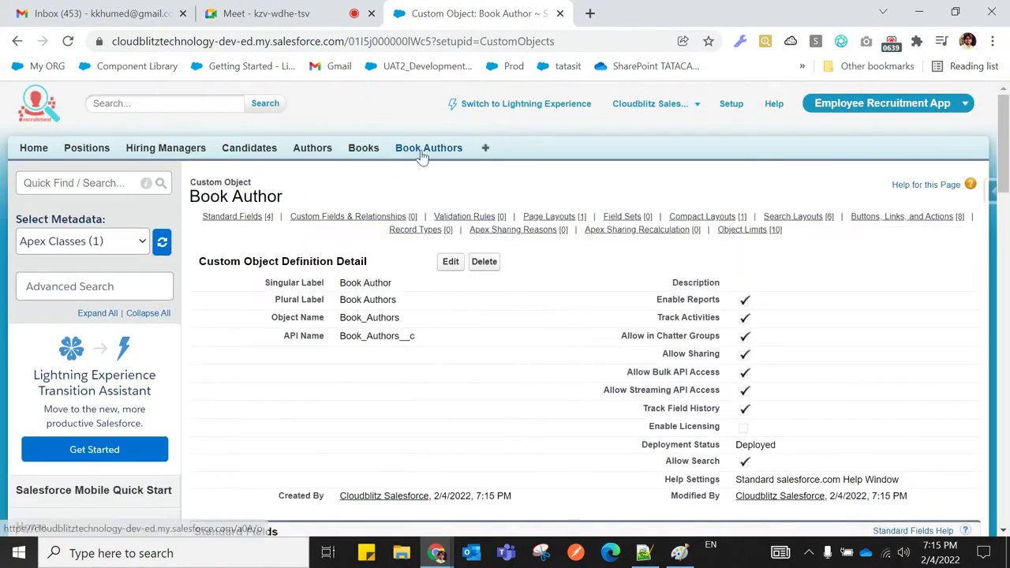
click(422, 155)
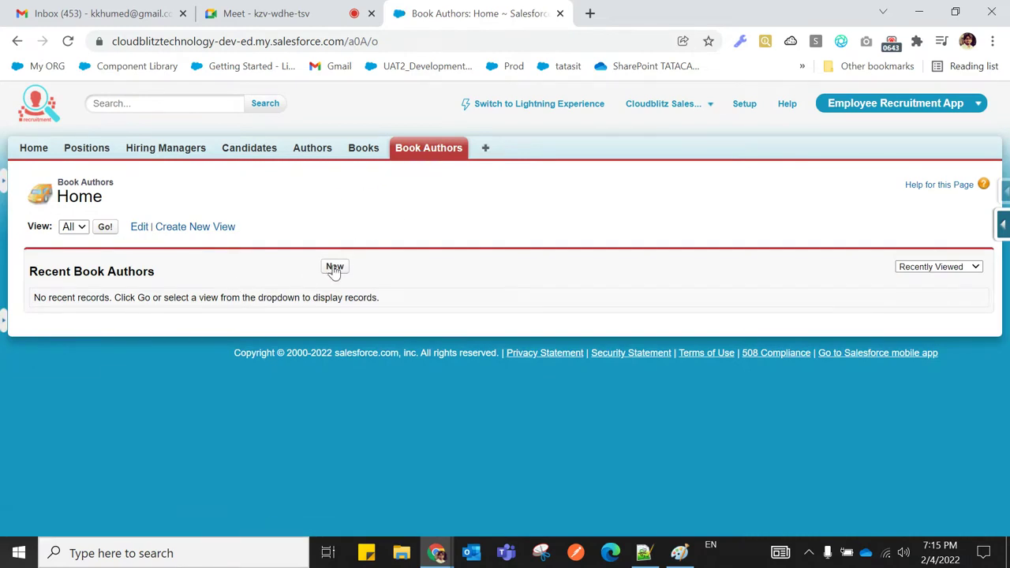
click(334, 268)
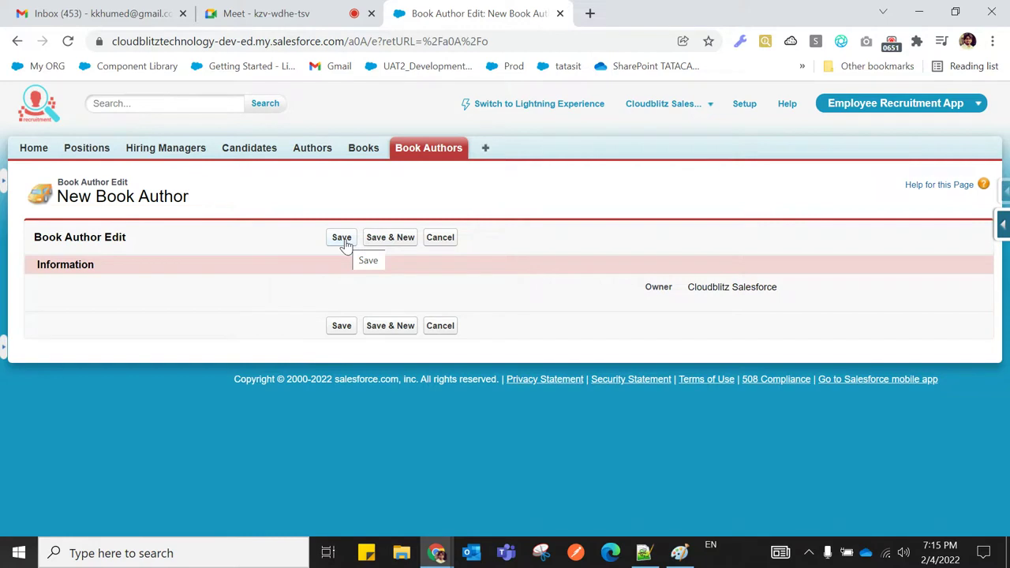
click(440, 154)
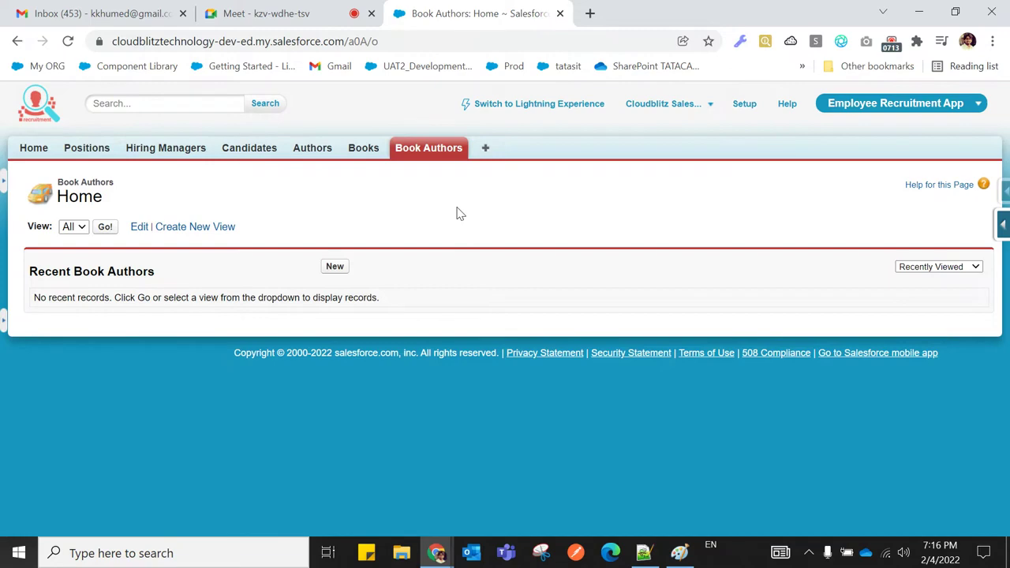
Try searching 'obj' in Setup Quick Find, then go back to the Book Authors tab
click(744, 109)
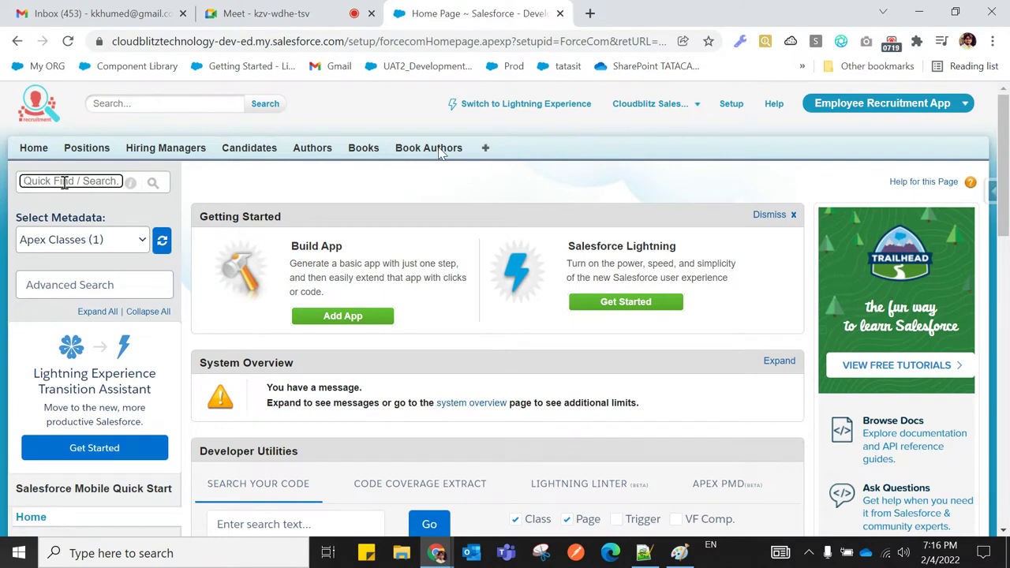
text(obj)
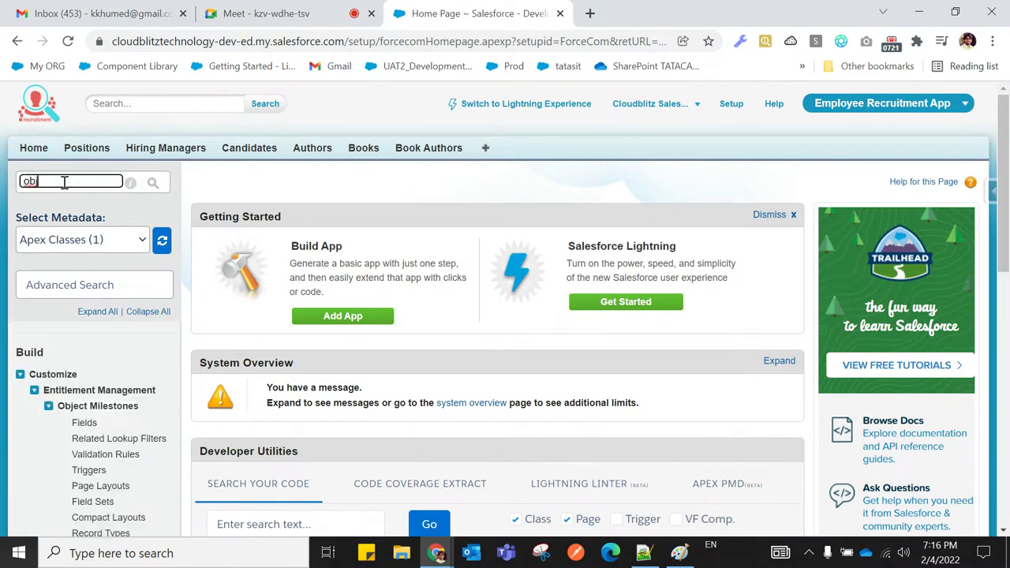
key(BackSpace)
key(BackSpace)
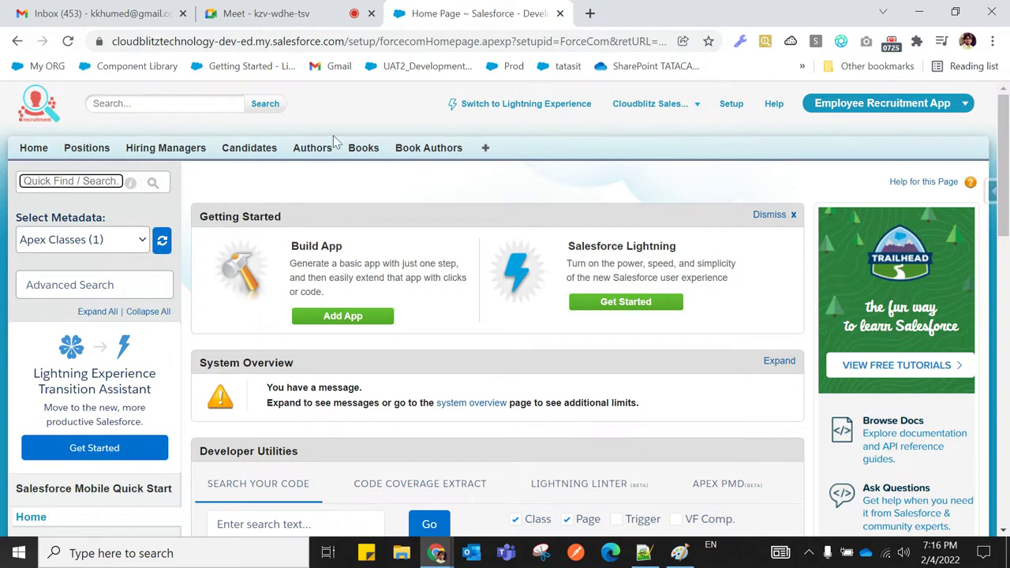
click(428, 157)
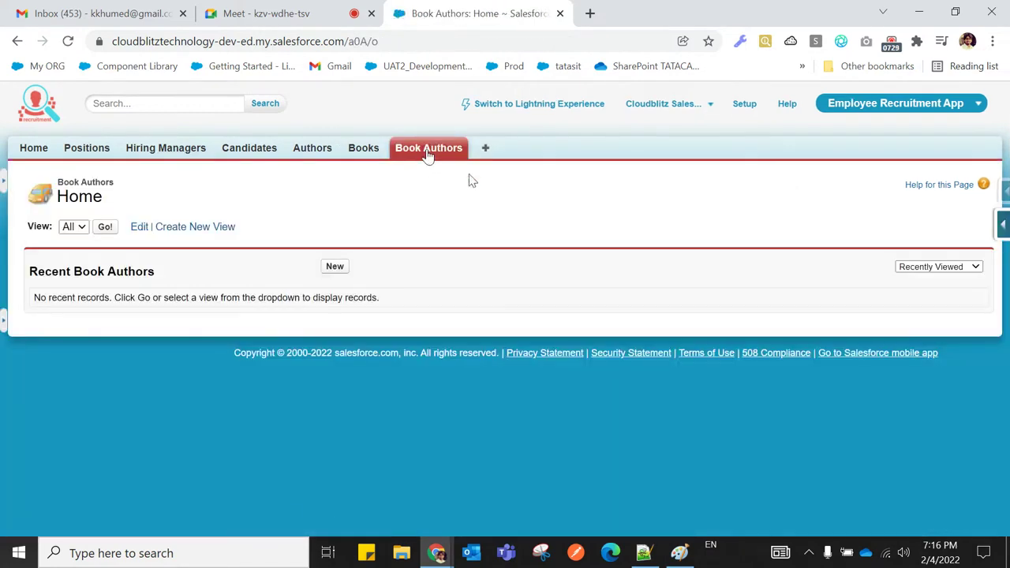
Toggle the Force.com Quick Access menu for Book Author, leaving it open
click(1004, 227)
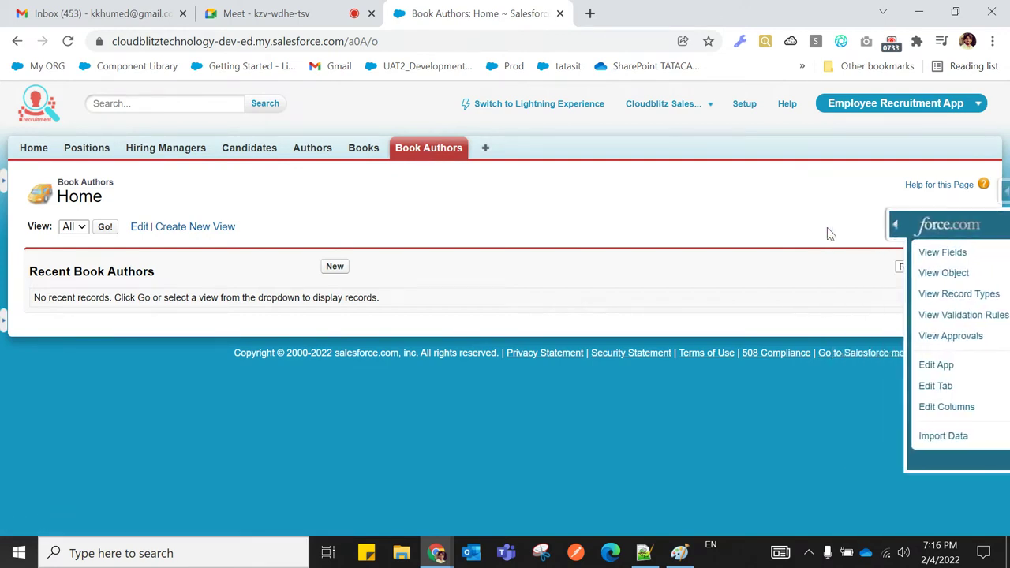
click(1002, 227)
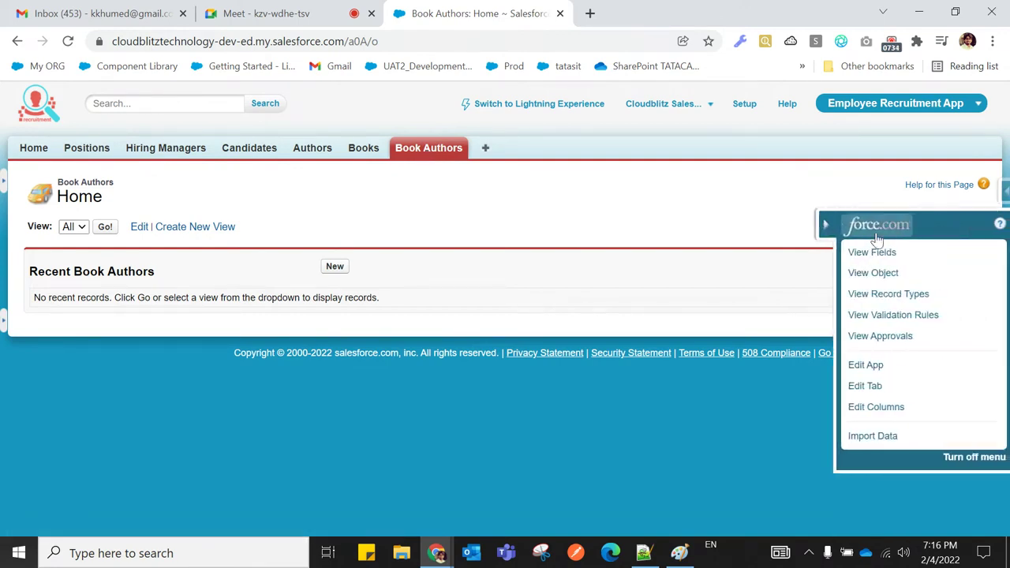
click(823, 225)
click(1004, 227)
click(825, 227)
click(1002, 229)
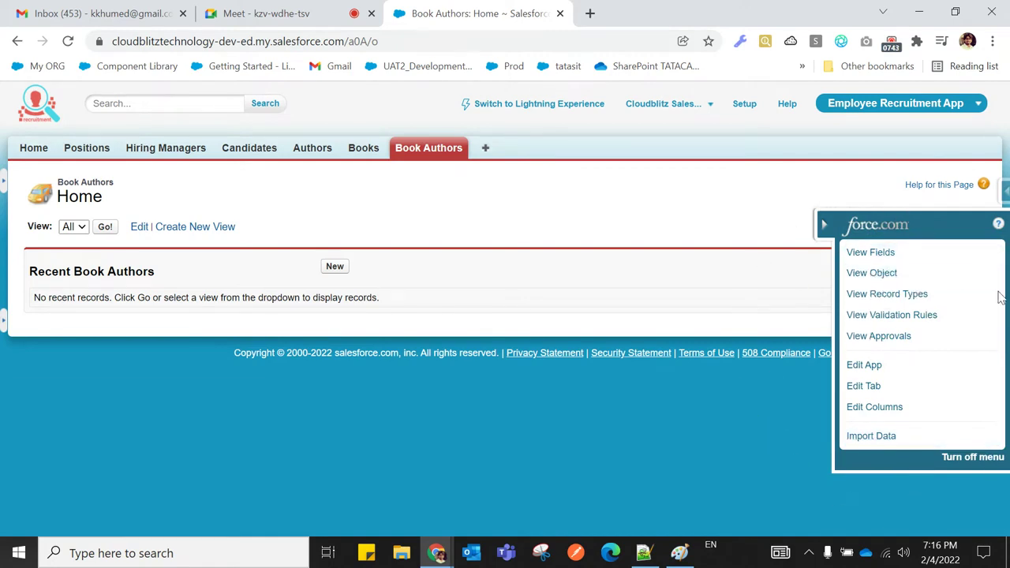
click(823, 226)
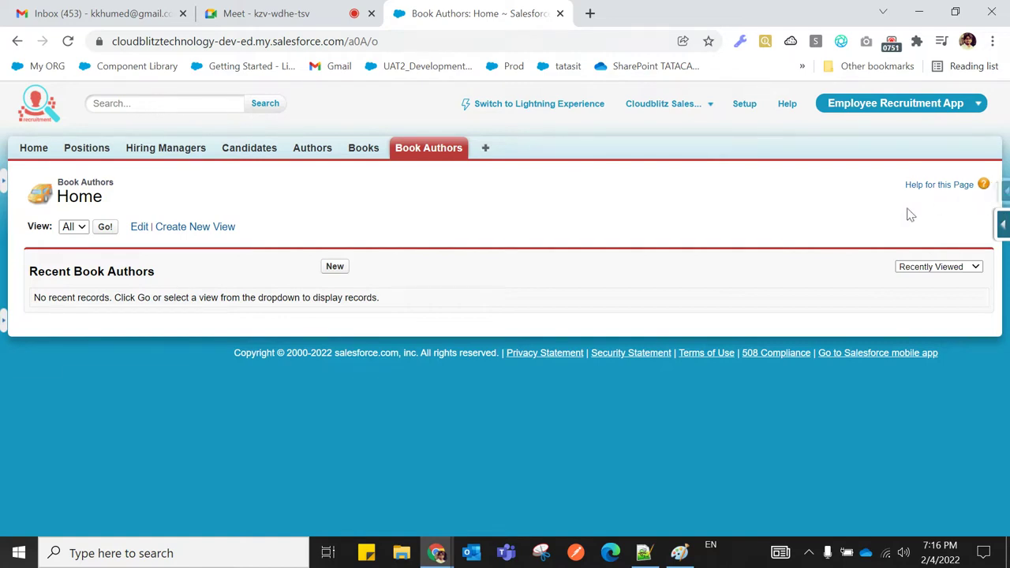
click(1002, 229)
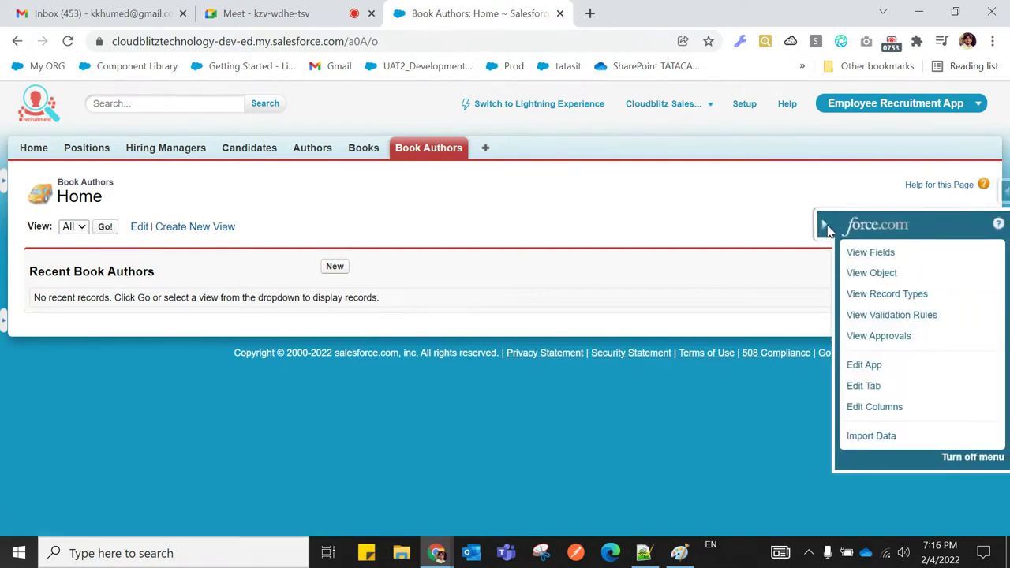
click(825, 227)
click(1001, 226)
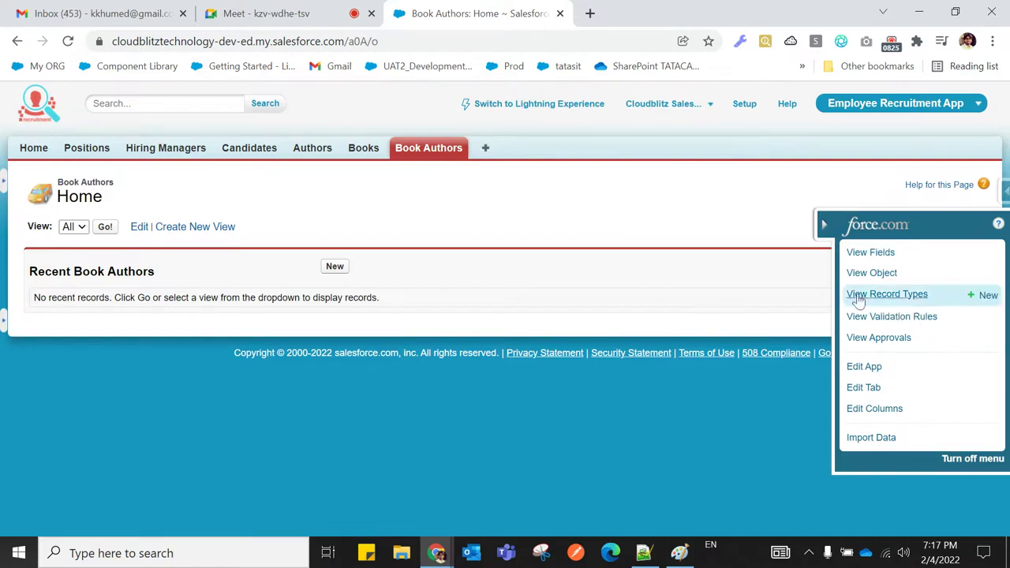
Open the Book Author object's field list and scroll to its four standard fields
click(868, 254)
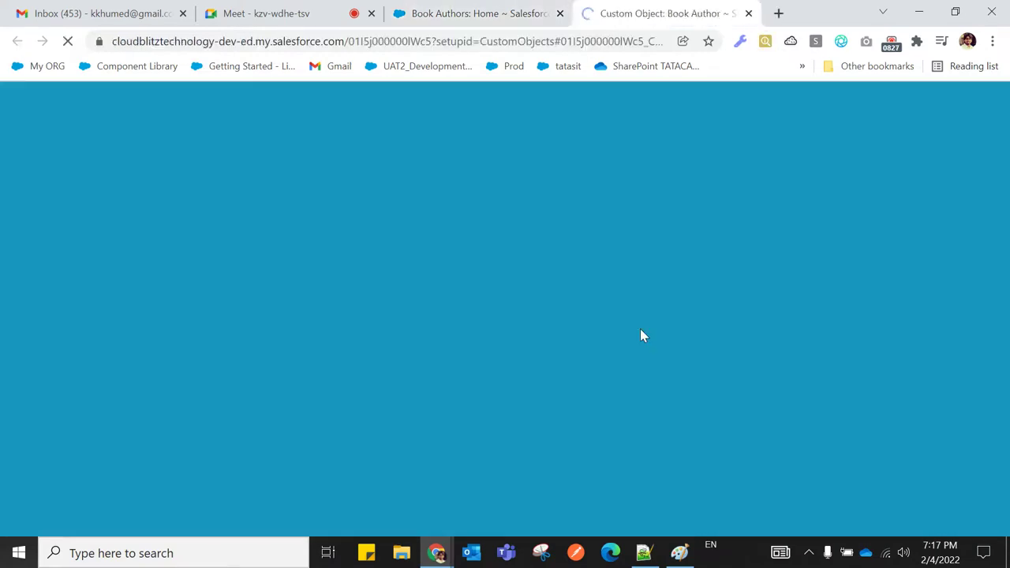
scroll(387, 292, up, 5)
scroll(386, 287, up, 2)
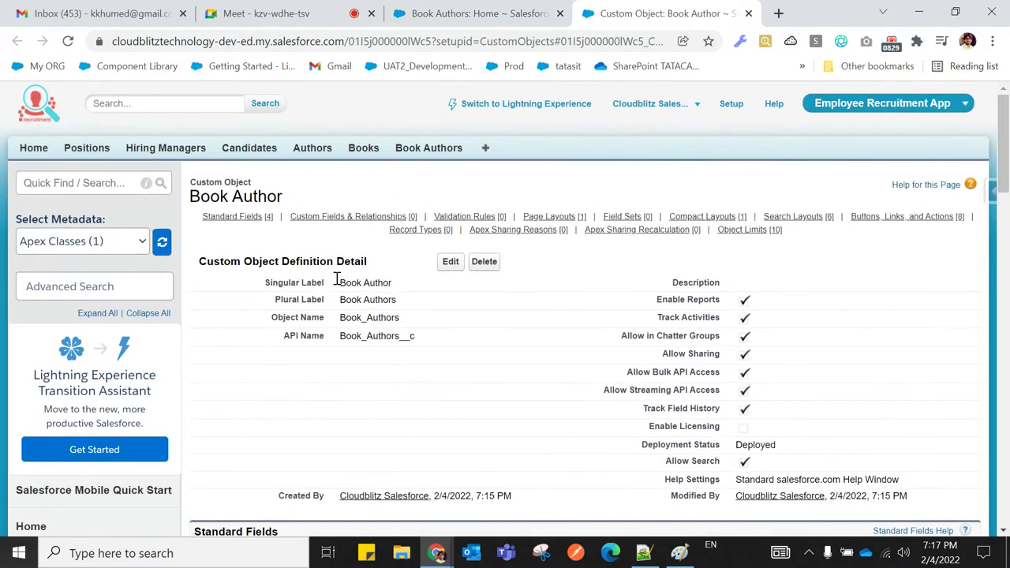
drag(190, 196, 299, 185)
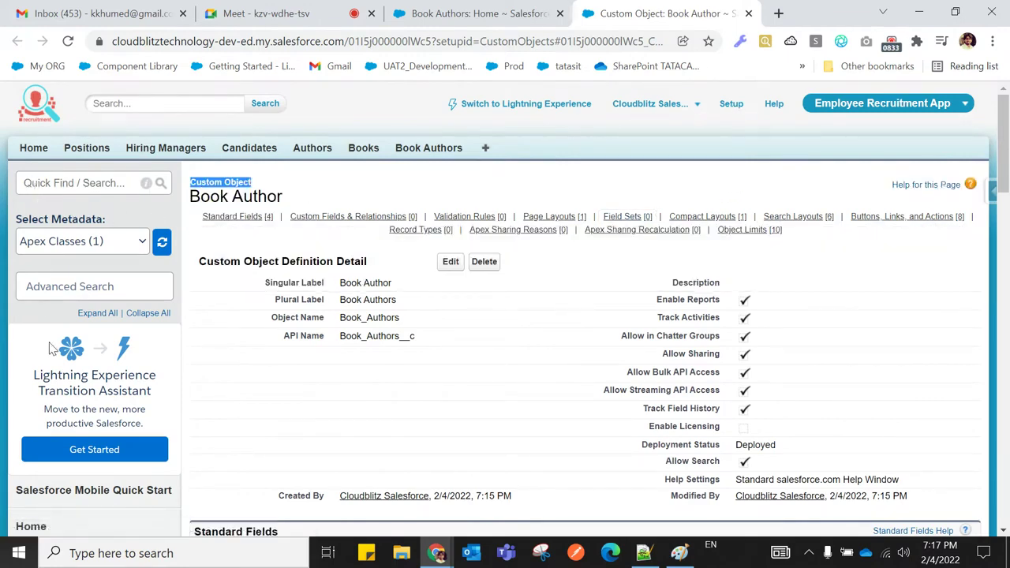
scroll(478, 391, down, 5)
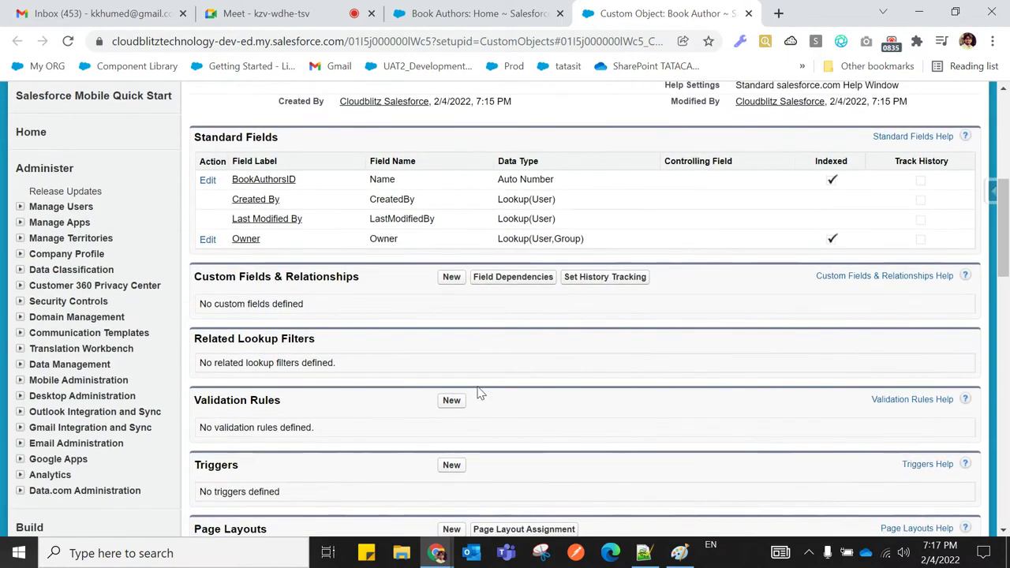
scroll(528, 395, down, 2)
scroll(528, 394, up, 3)
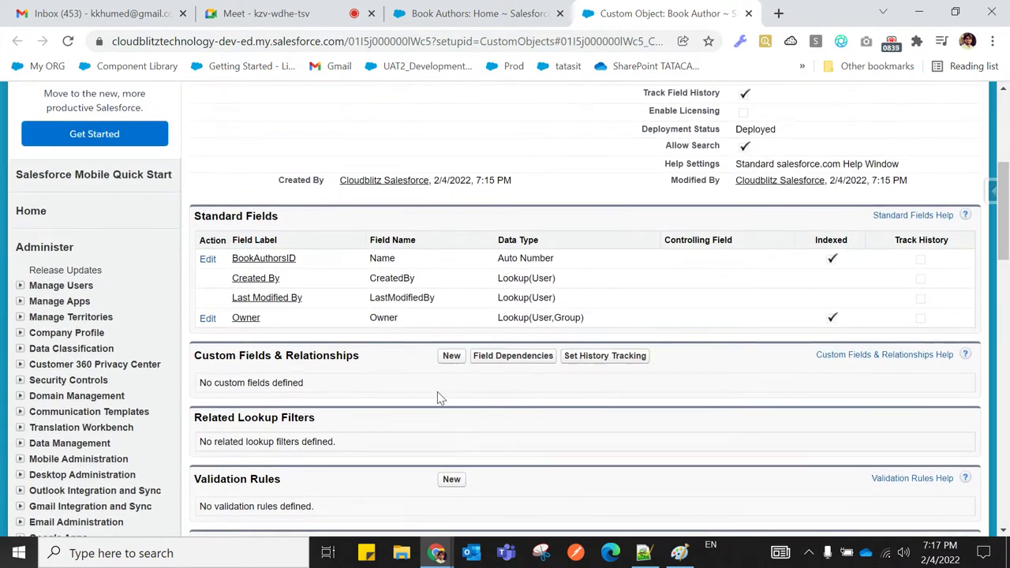
Start a new Master-Detail Relationship field on Book Author related to Author
click(451, 357)
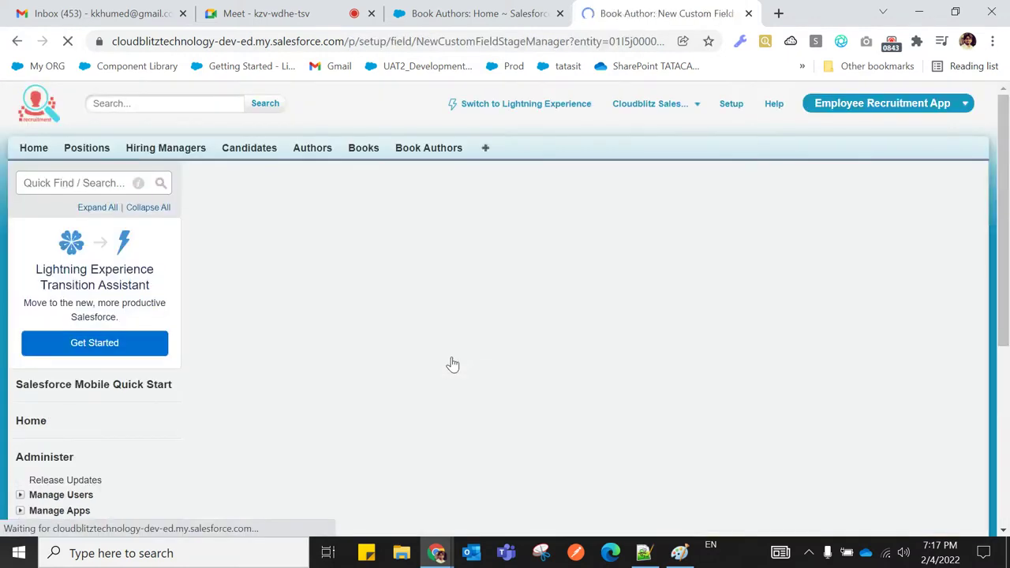
scroll(398, 367, down, 3)
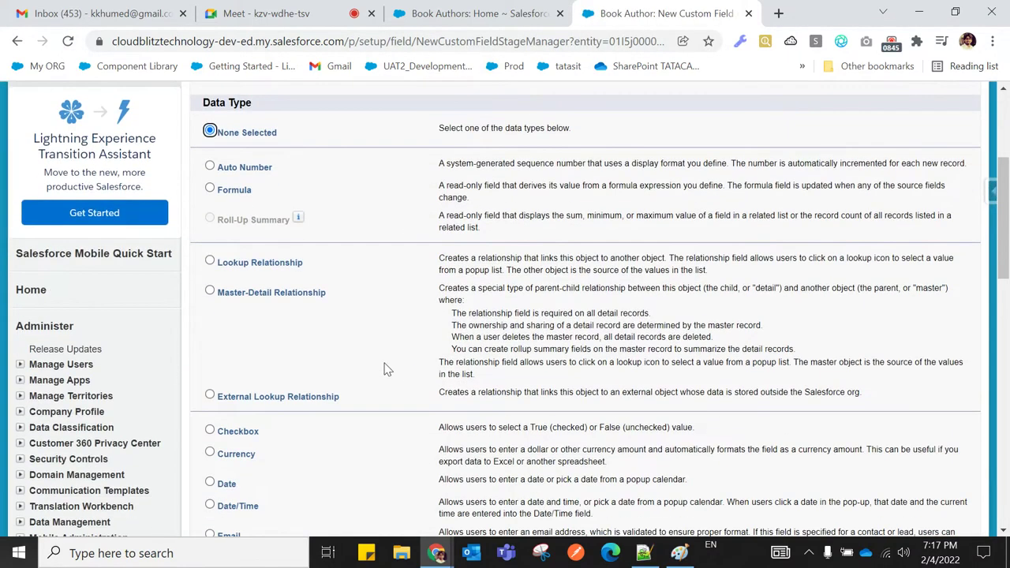
click(210, 291)
scroll(373, 374, down, 3)
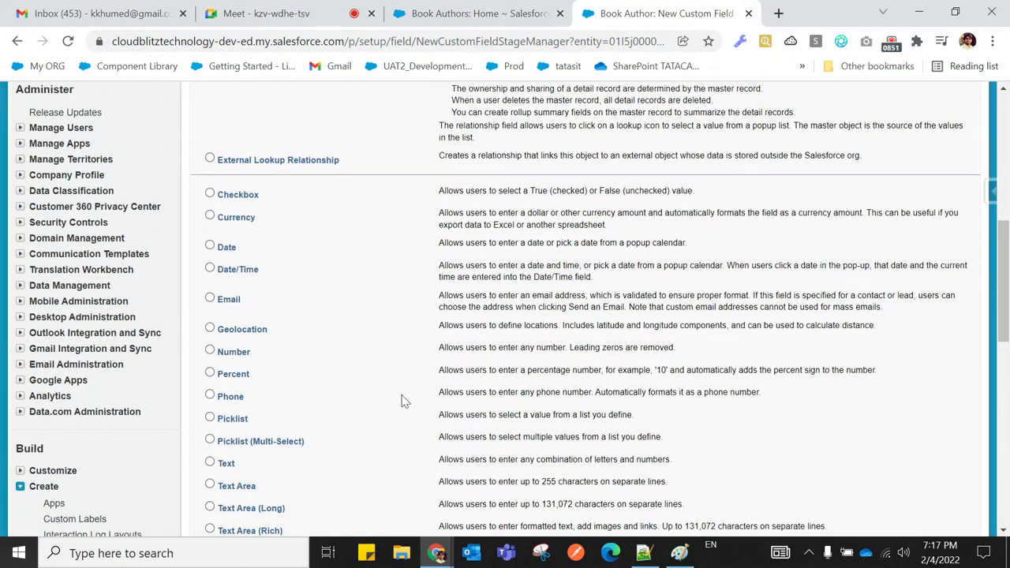
scroll(401, 401, down, 4)
click(923, 324)
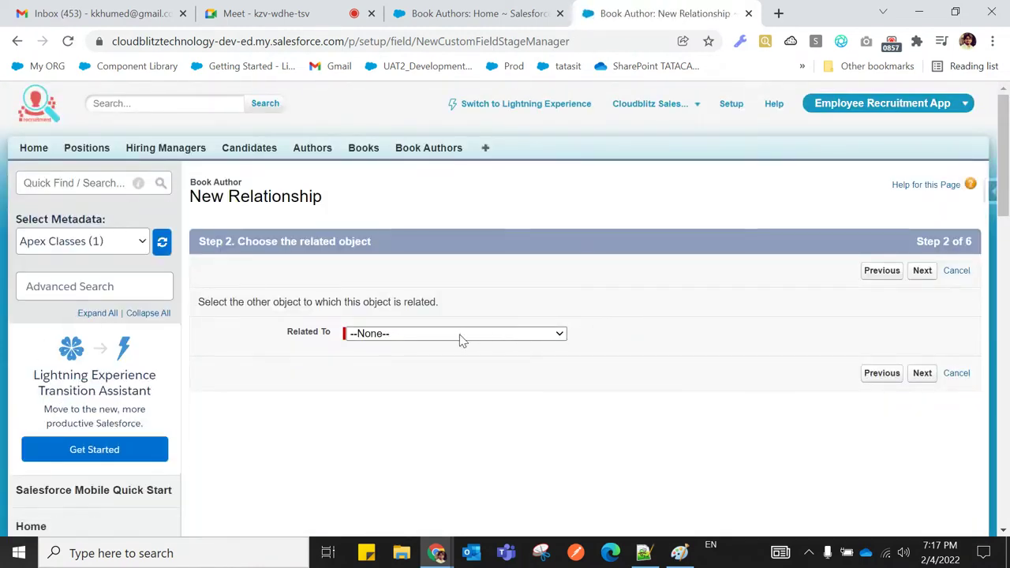
click(462, 334)
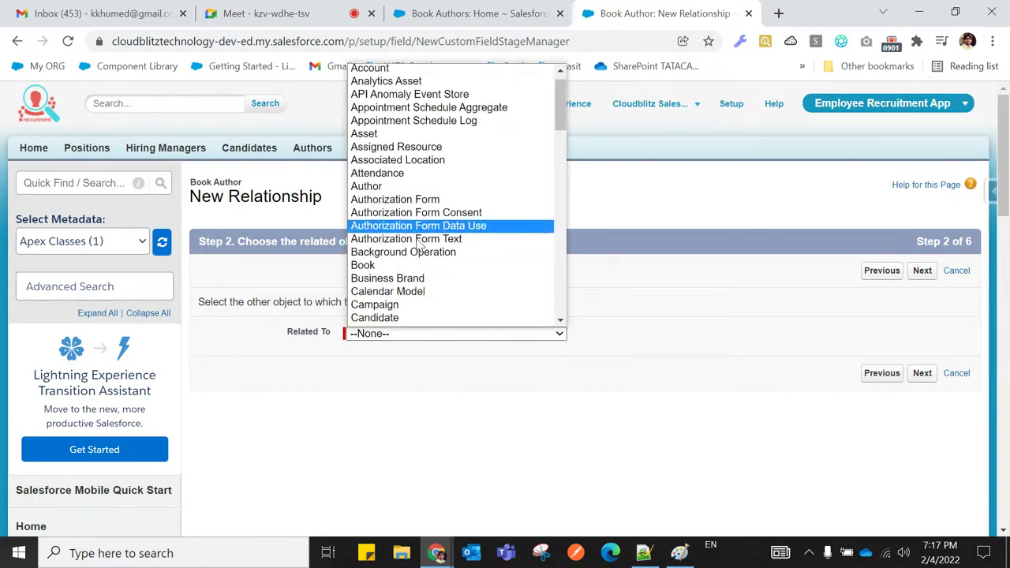
click(383, 202)
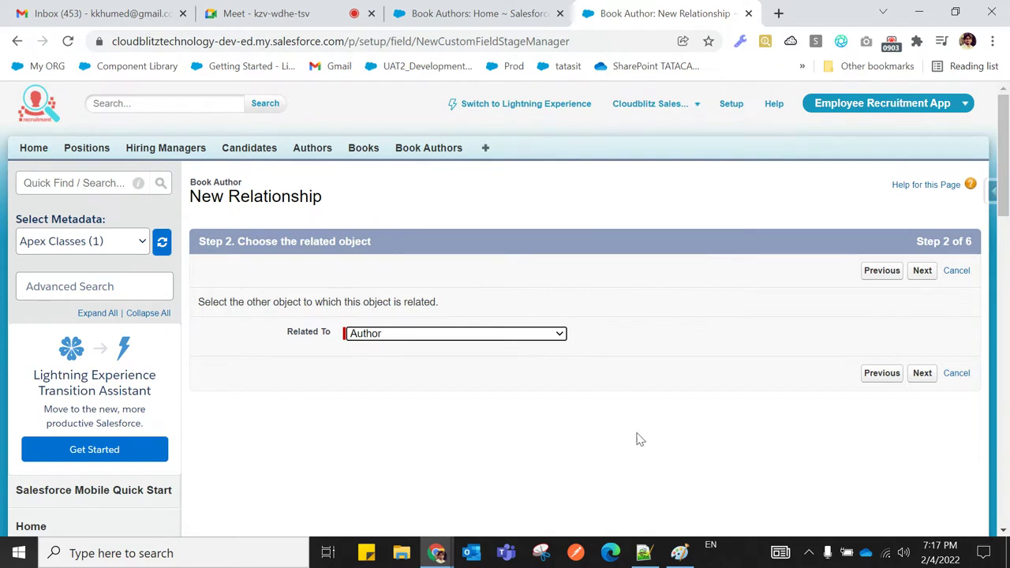
click(918, 375)
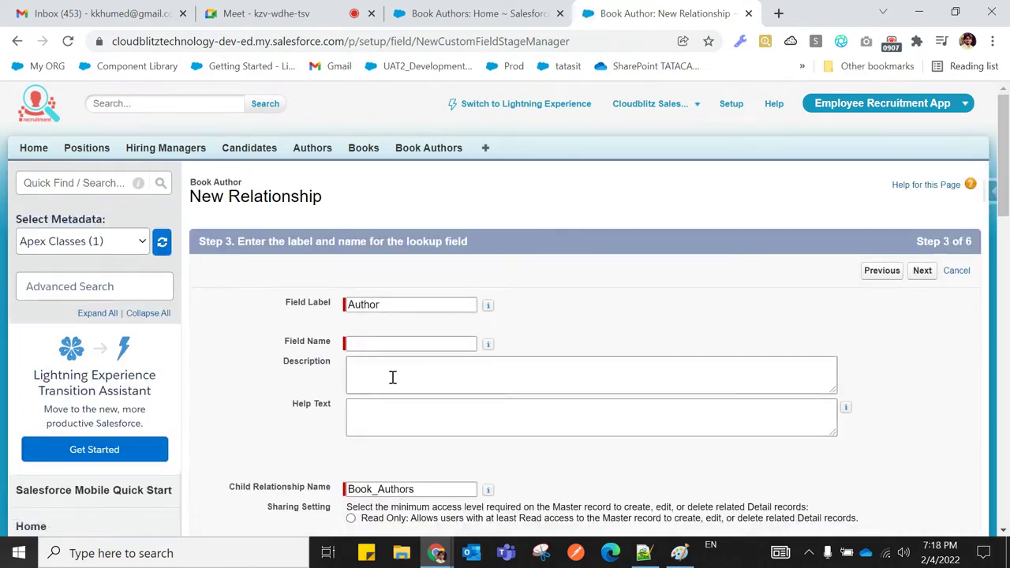
Name the field AuthorID, accept default security and Book Author Layout, and save it
click(365, 343)
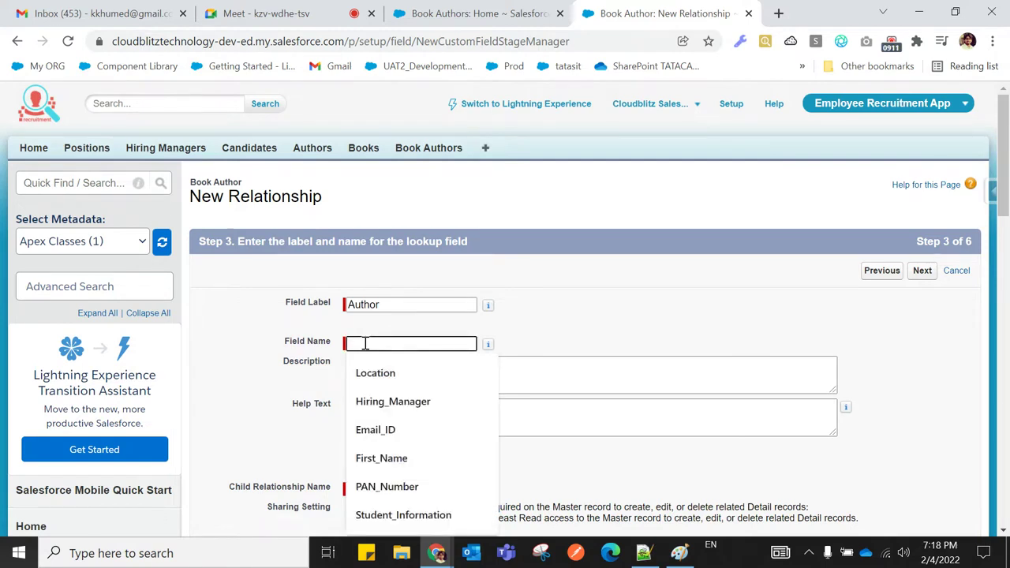
text(Aut)
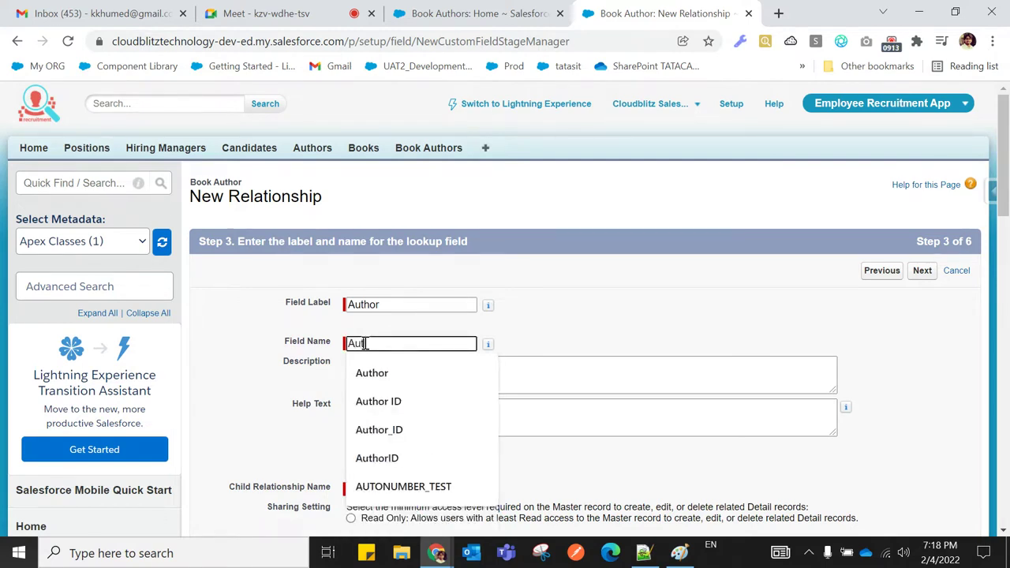
text(hor )
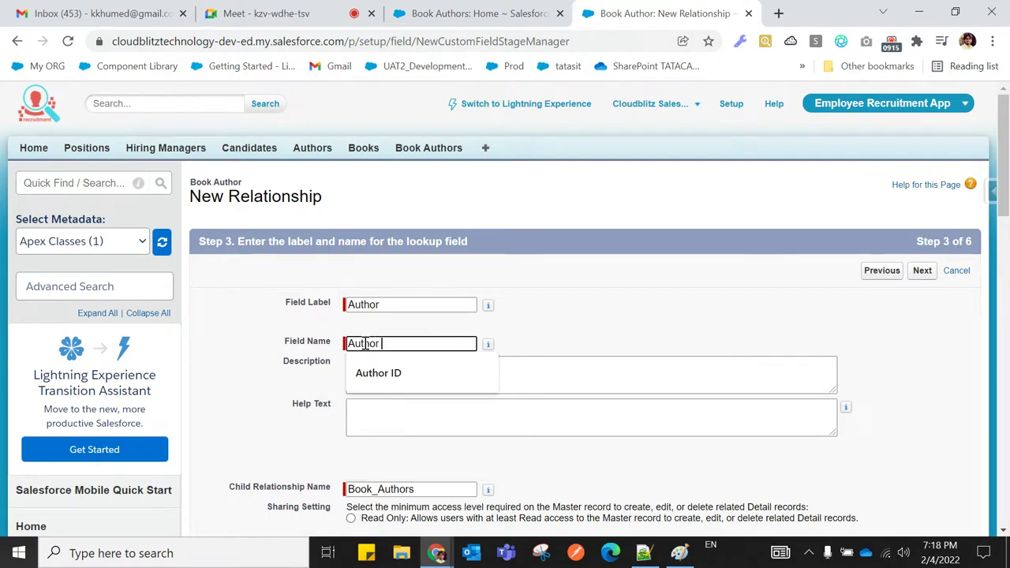
text(ID)
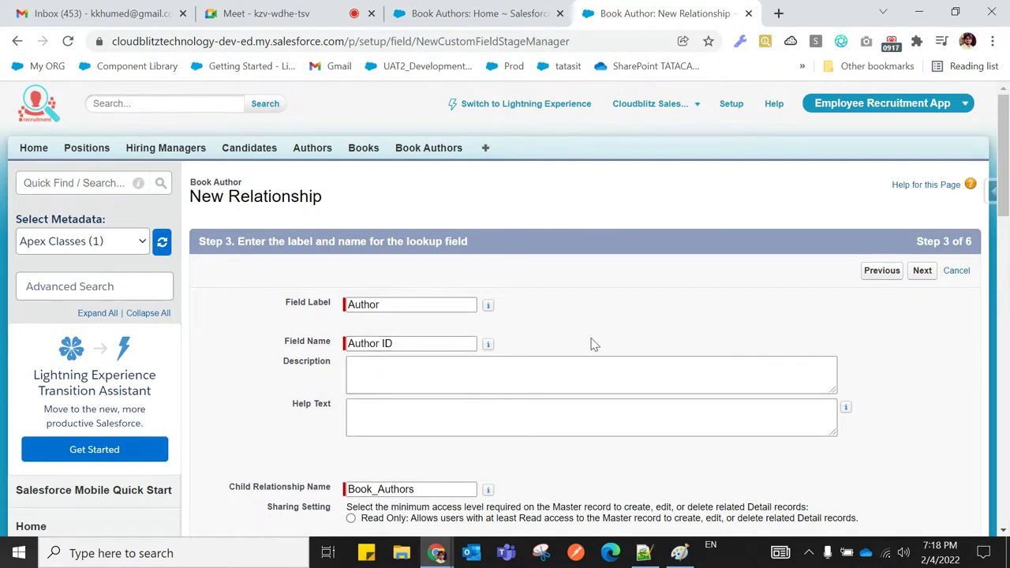
click(385, 344)
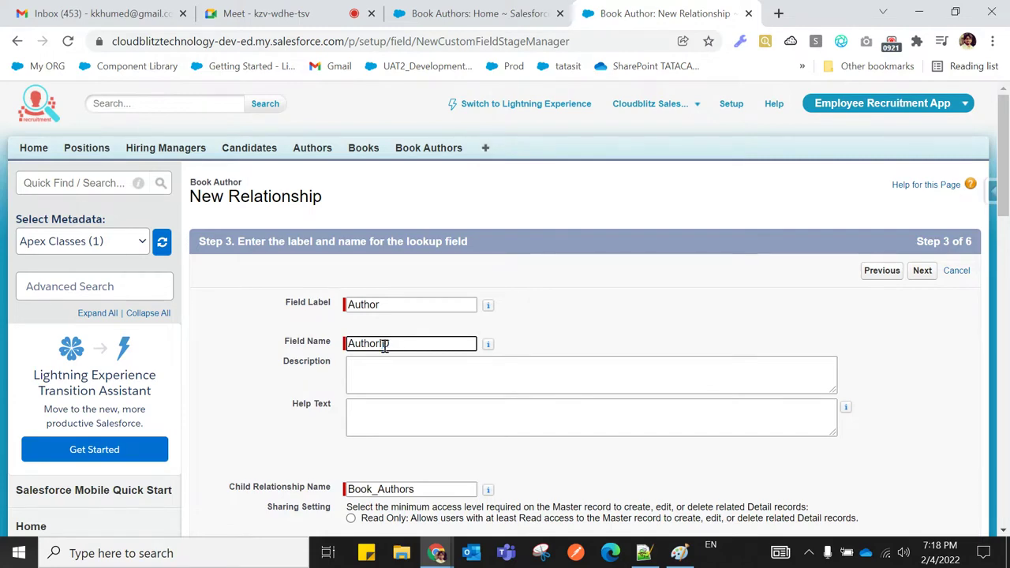
click(568, 383)
scroll(568, 386, down, 2)
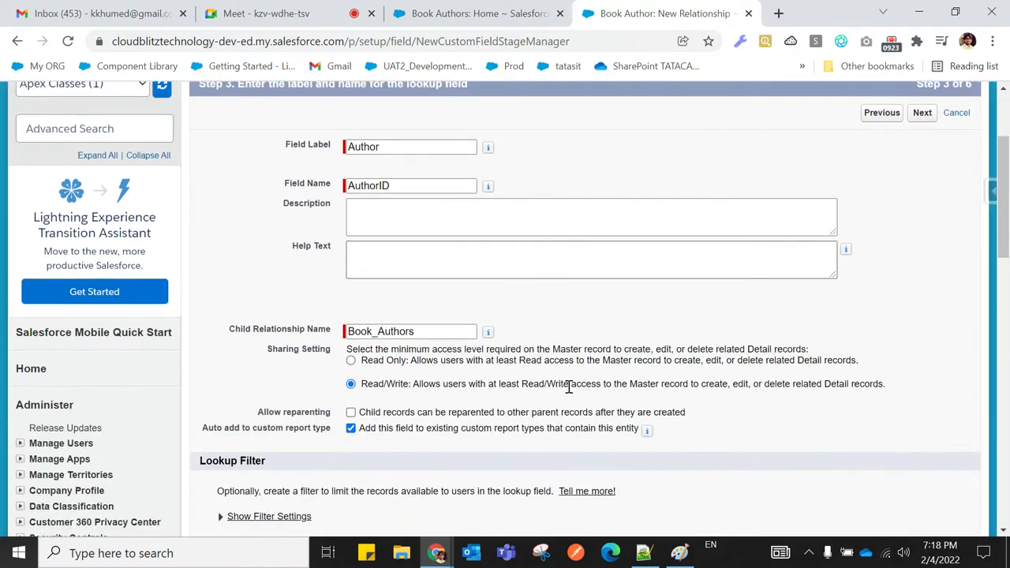
scroll(570, 392, down, 1)
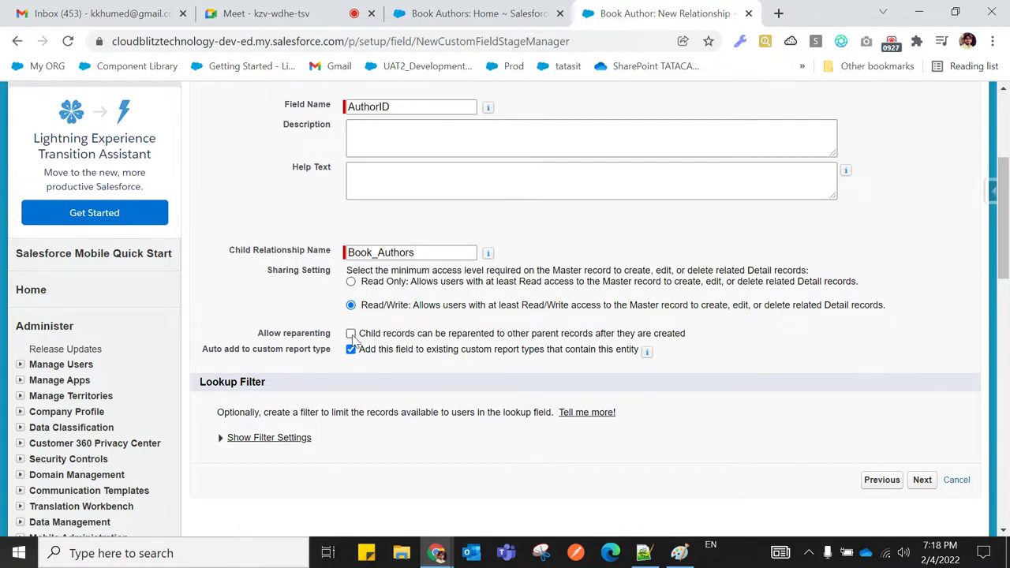
click(923, 482)
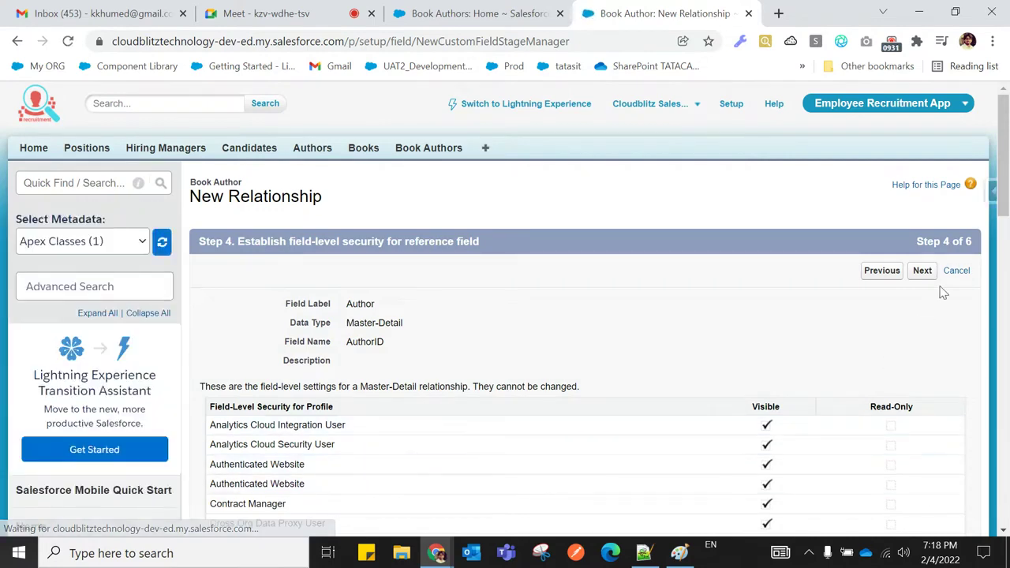
click(923, 271)
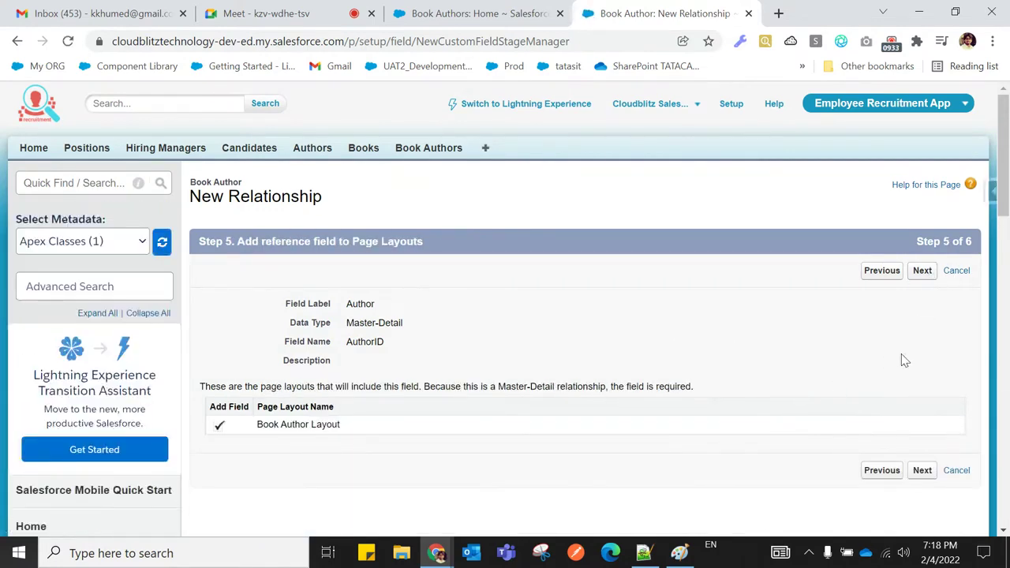
click(927, 276)
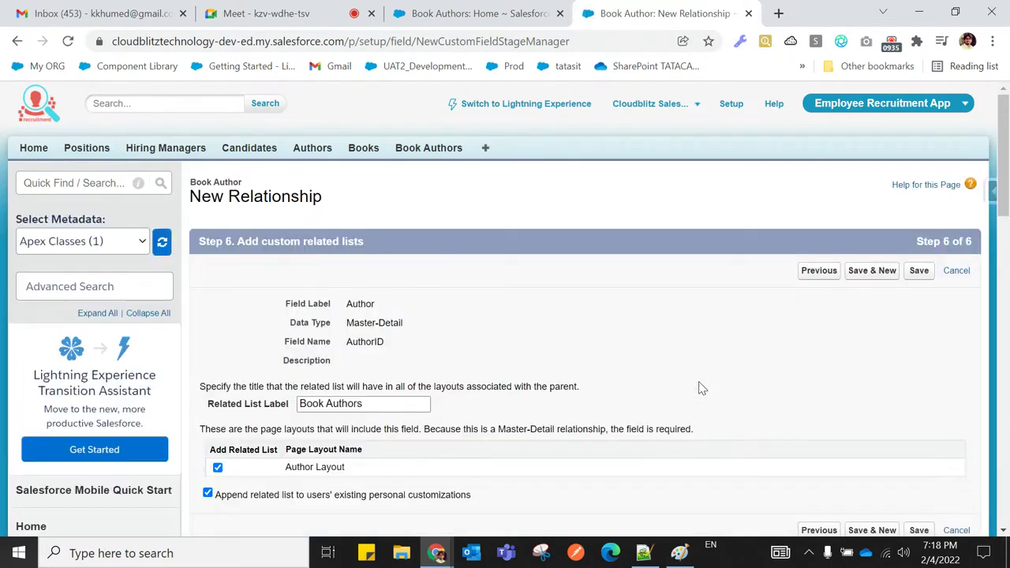
click(917, 272)
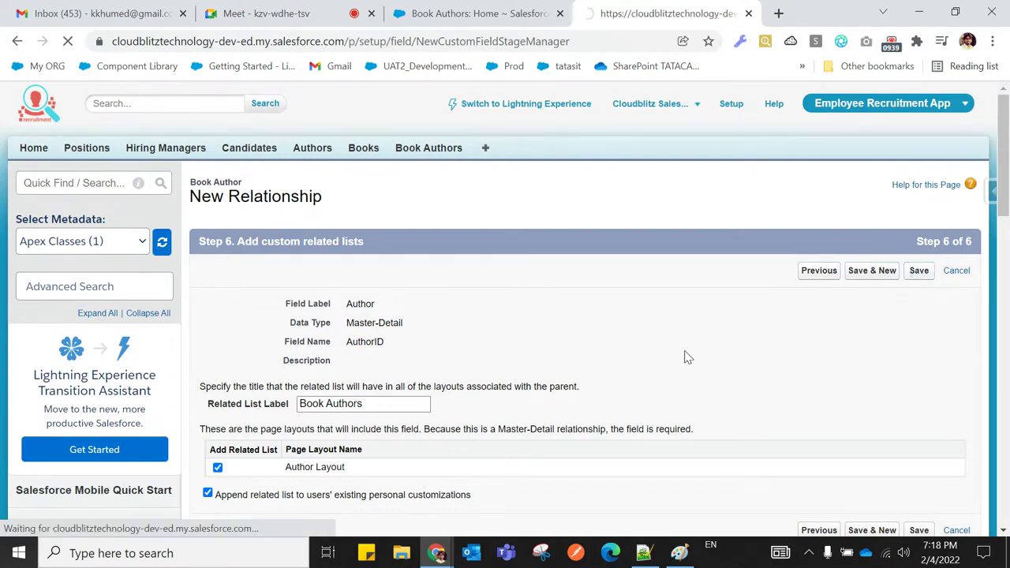
scroll(497, 389, down, 5)
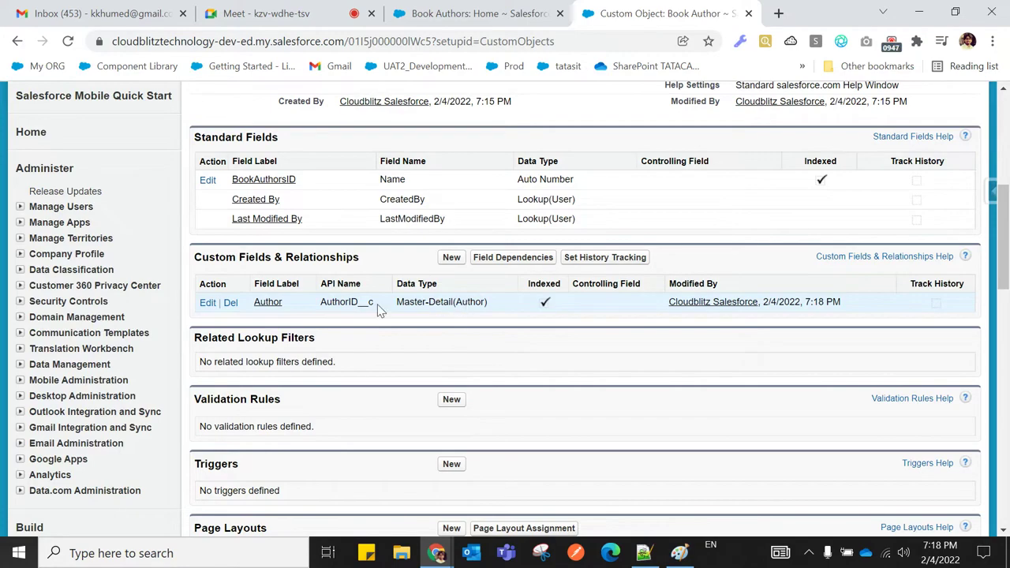
scroll(495, 352, up, 5)
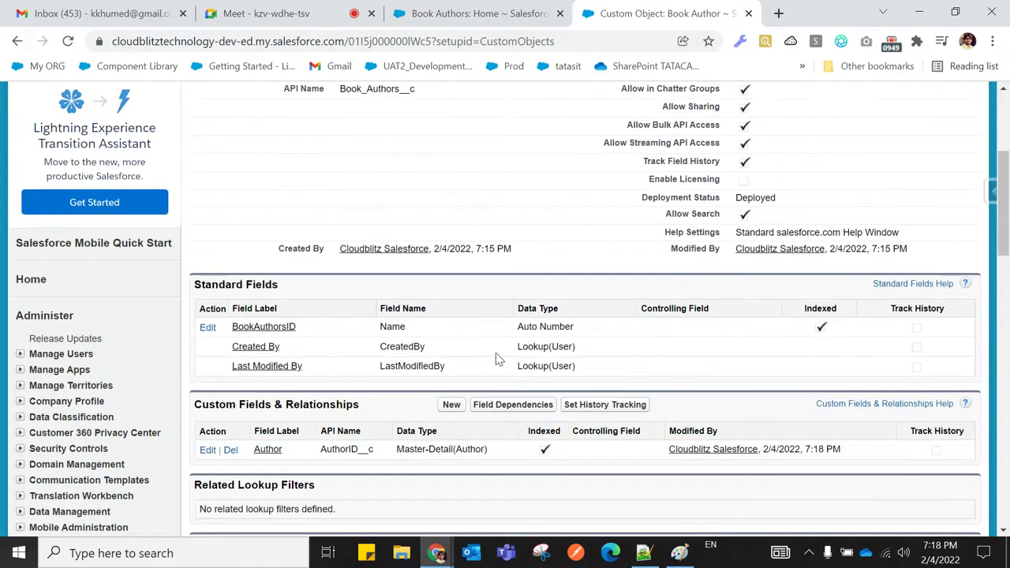
scroll(496, 353, down, 4)
scroll(496, 353, down, 3)
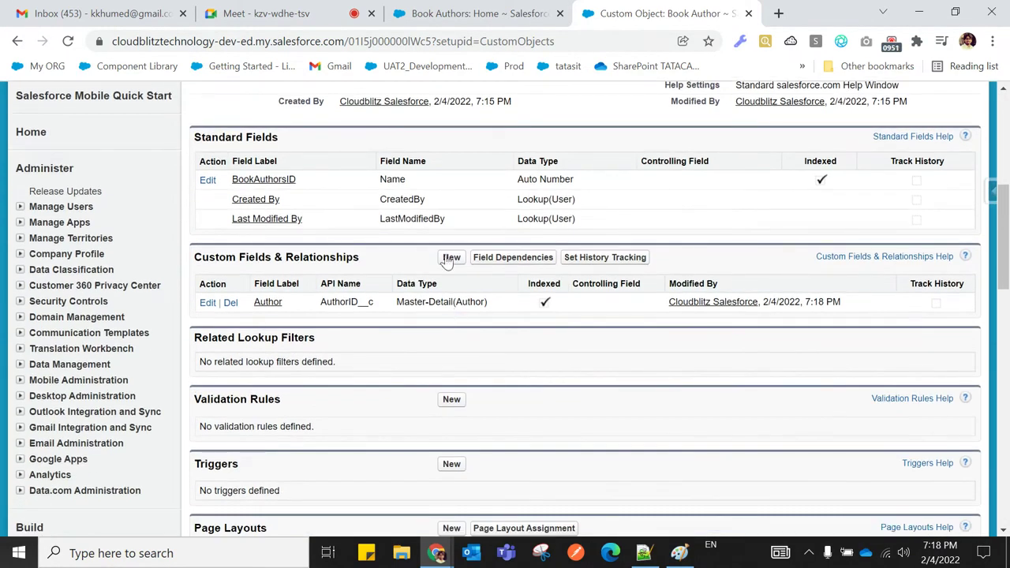
Start a second Master-Detail Relationship field on Book Author related to Book
click(447, 260)
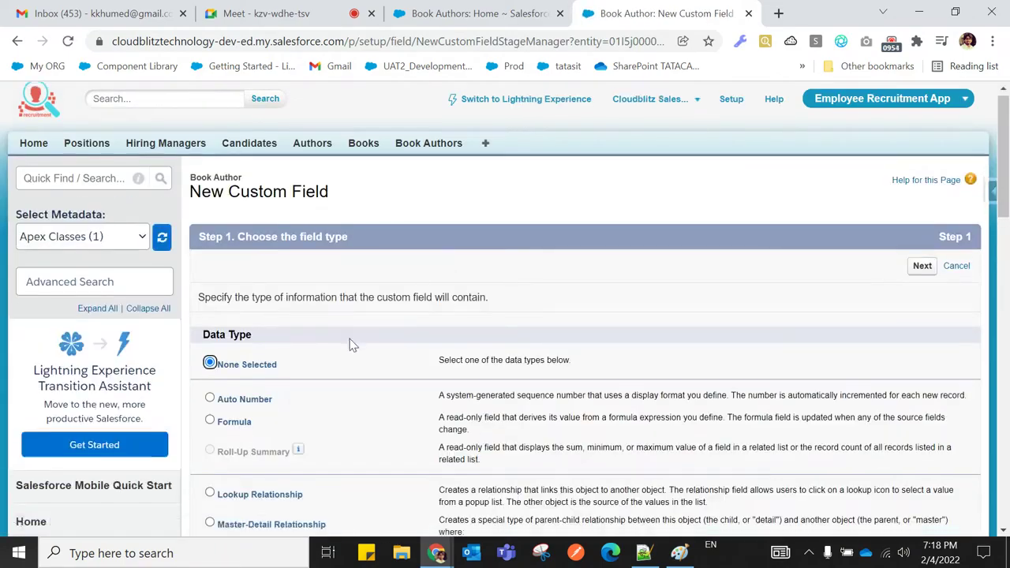
scroll(331, 342, down, 2)
click(210, 370)
scroll(361, 378, down, 7)
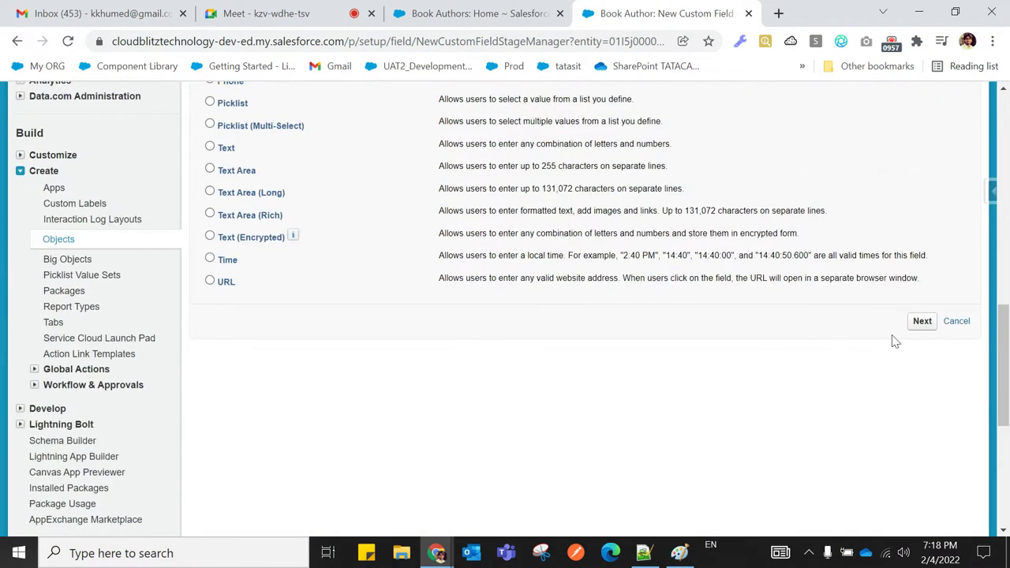
click(921, 326)
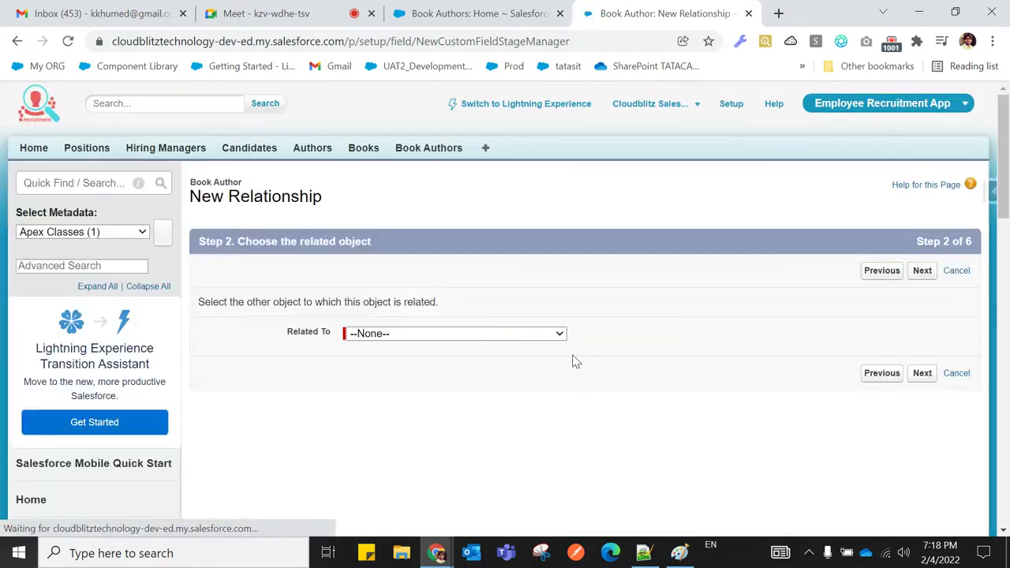
click(483, 336)
scroll(460, 322, down, 1)
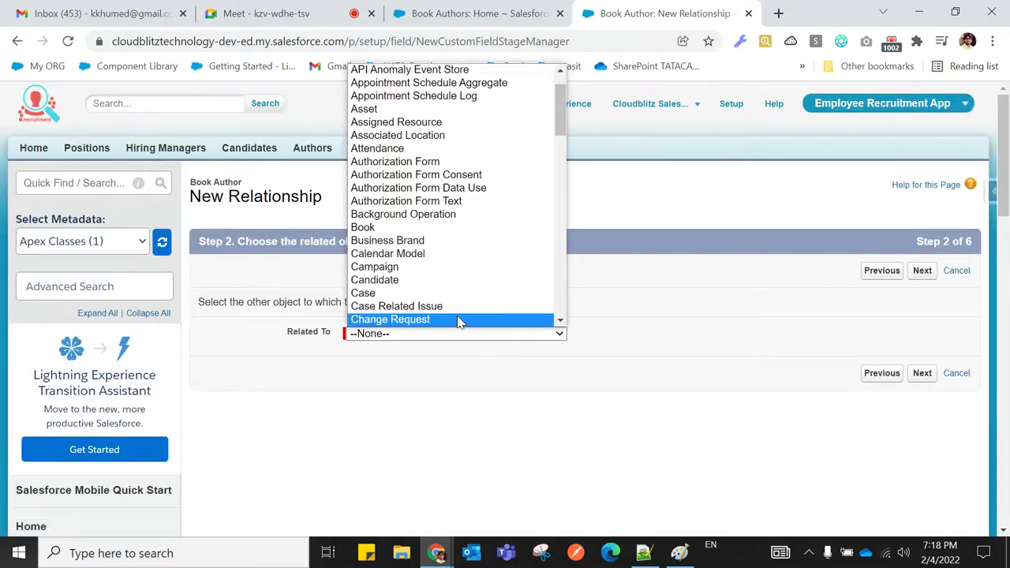
click(398, 229)
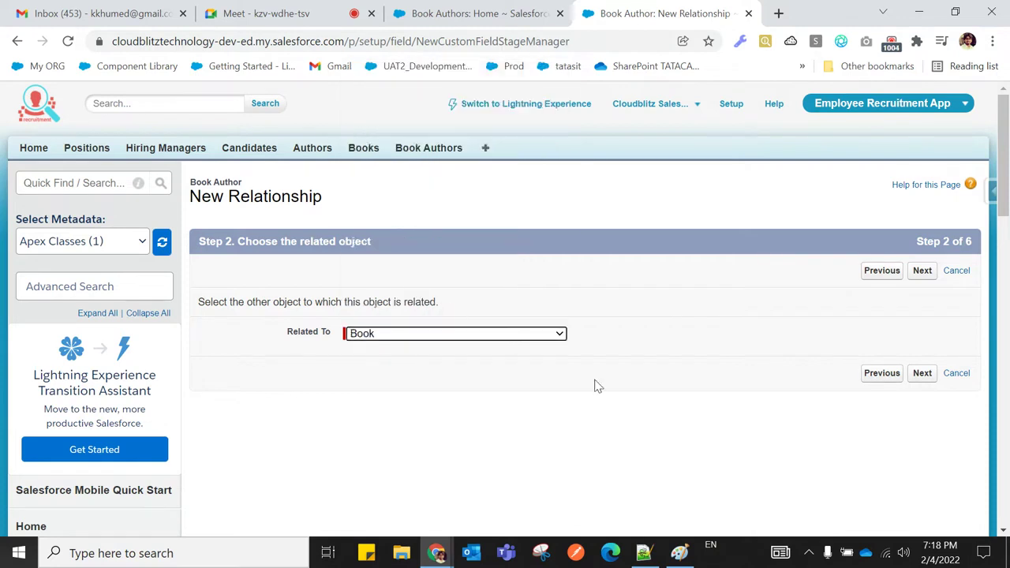
click(922, 376)
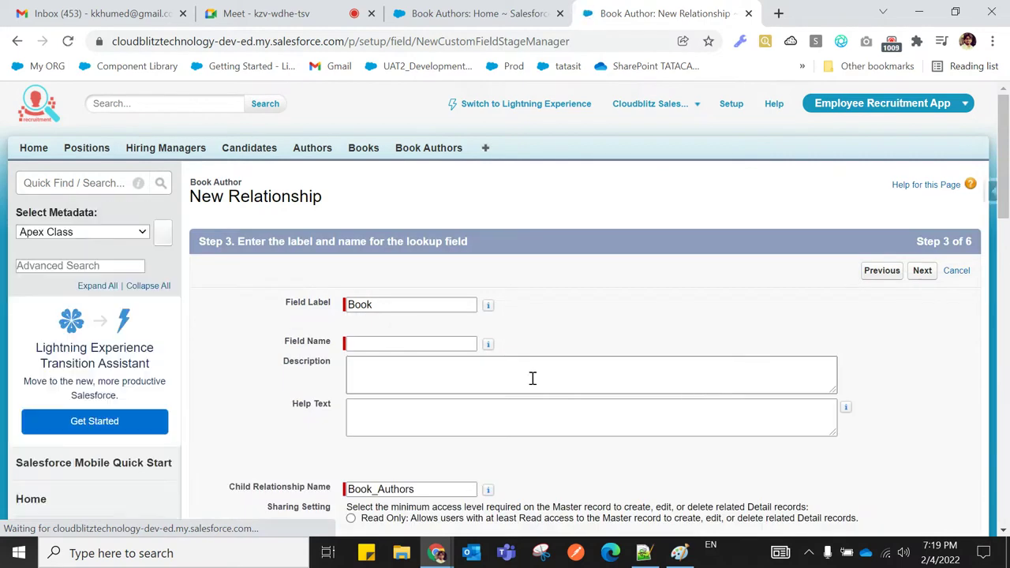
Name the field BookID, keep the Book Layout related list, and save it
click(406, 345)
text(B)
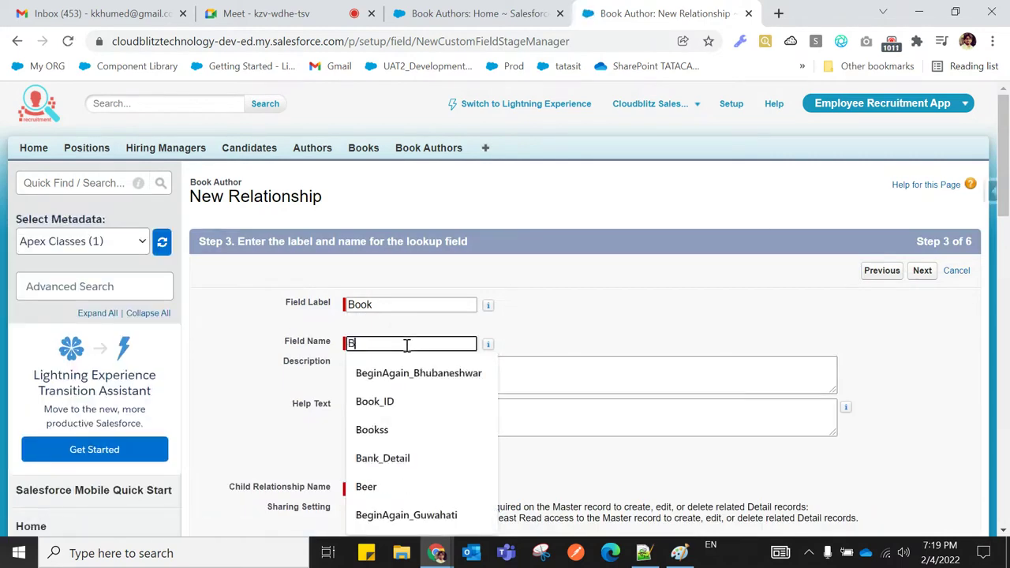
text(OO)
key(BackSpace)
text(ook)
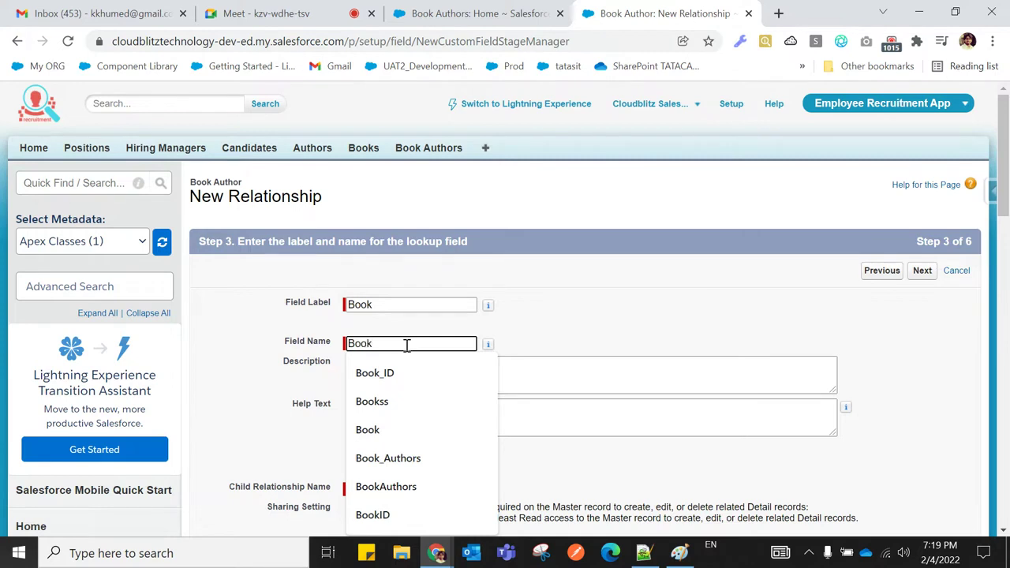
text(ID)
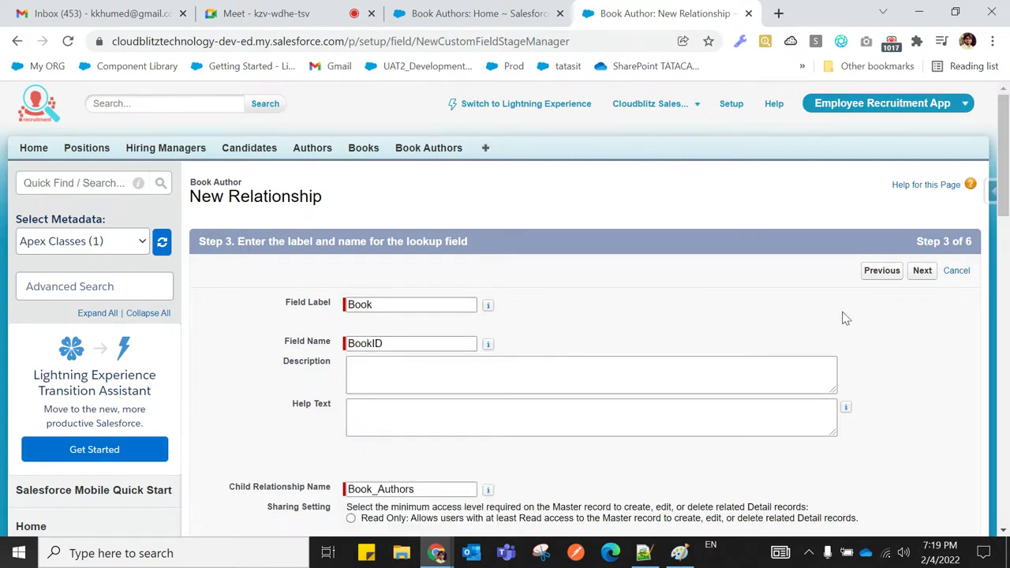
click(923, 276)
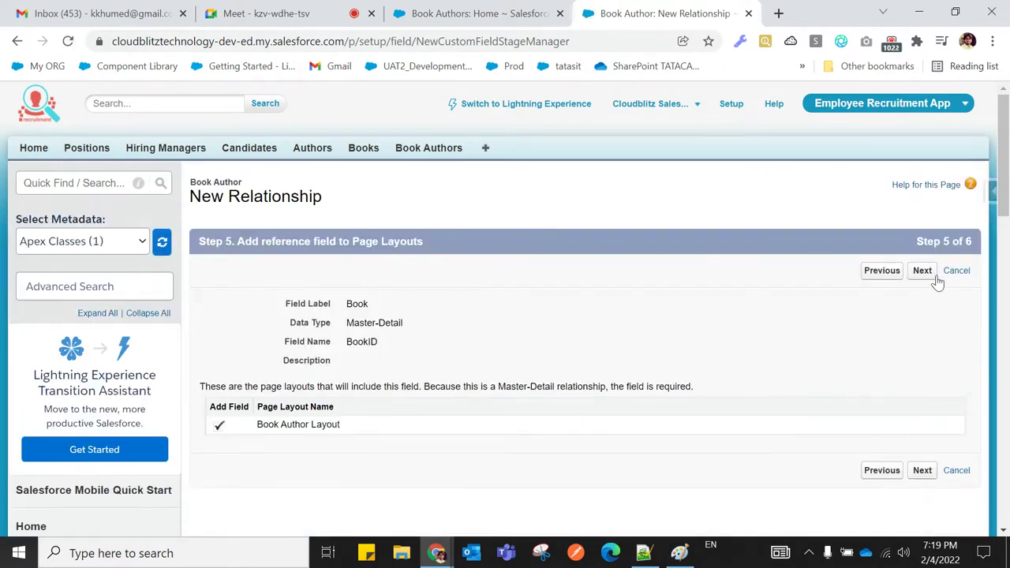
click(929, 274)
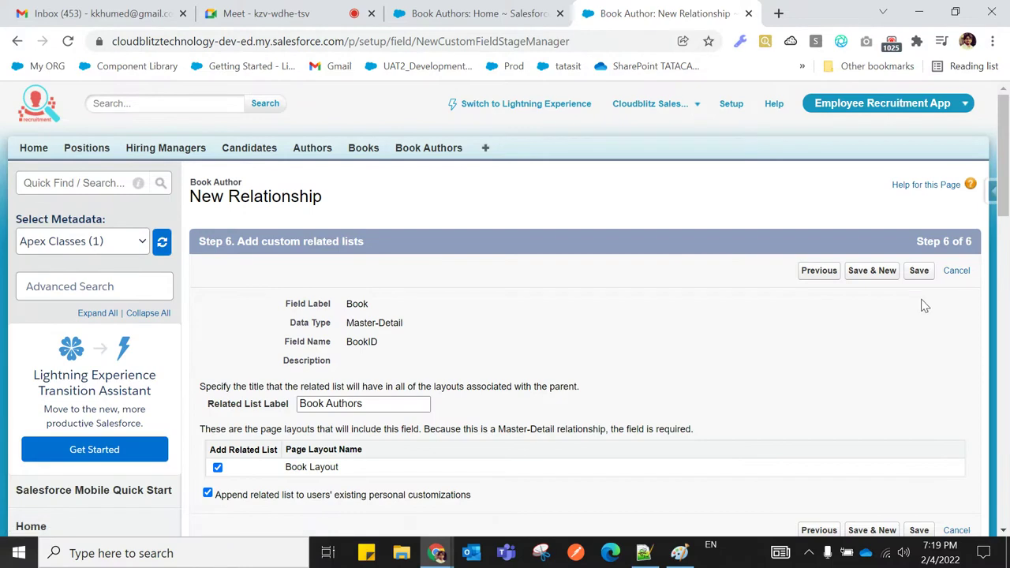
click(919, 275)
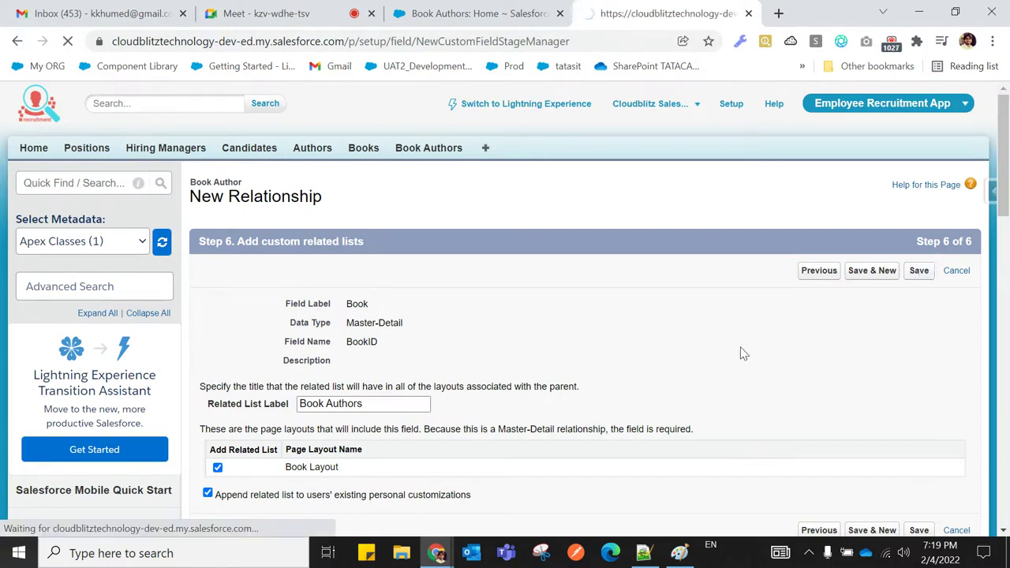
scroll(512, 401, down, 3)
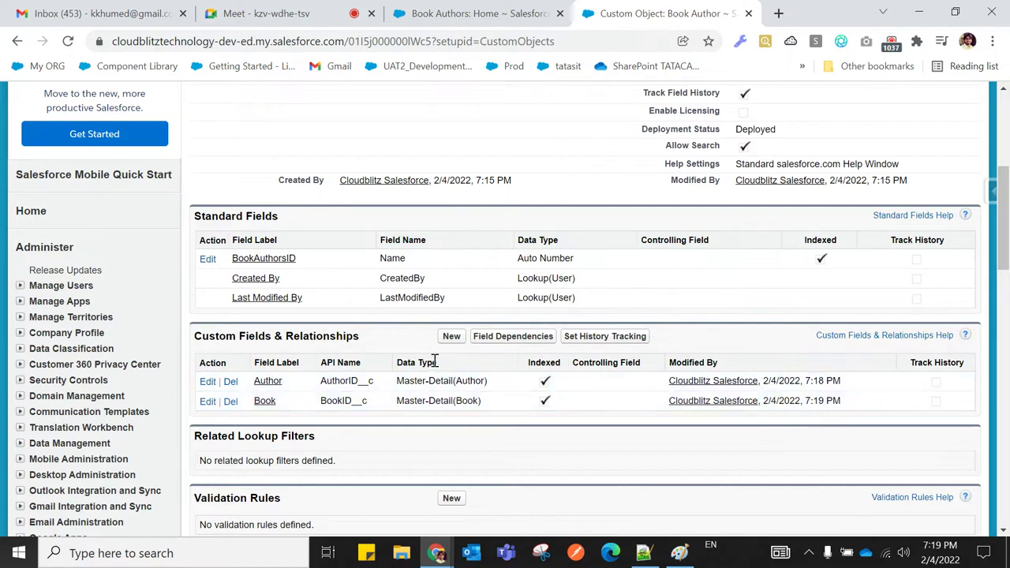
click(451, 337)
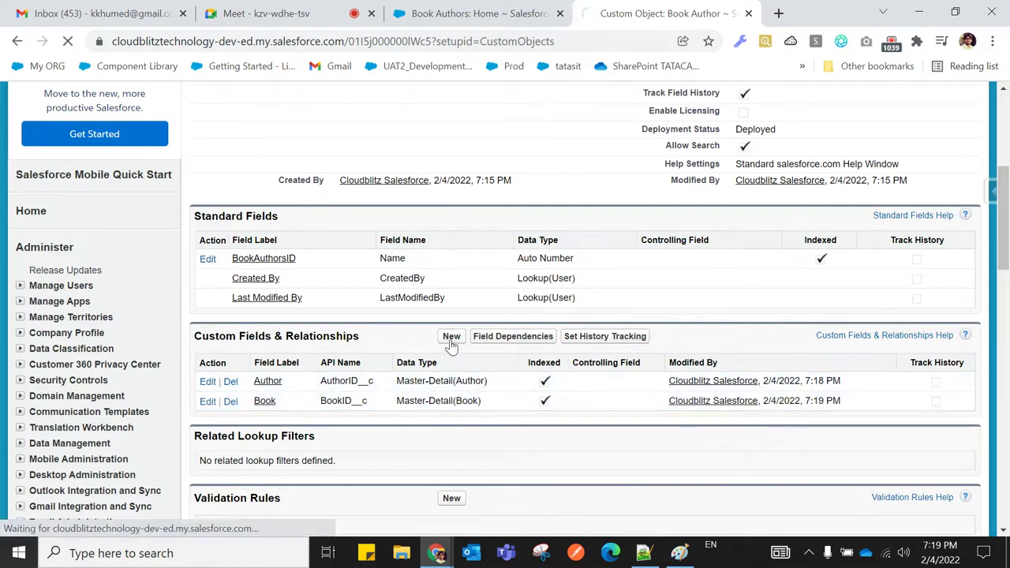
Confirm Master-Detail Relationship is disabled for a third field, then go to Book Authors
scroll(450, 347, down, 2)
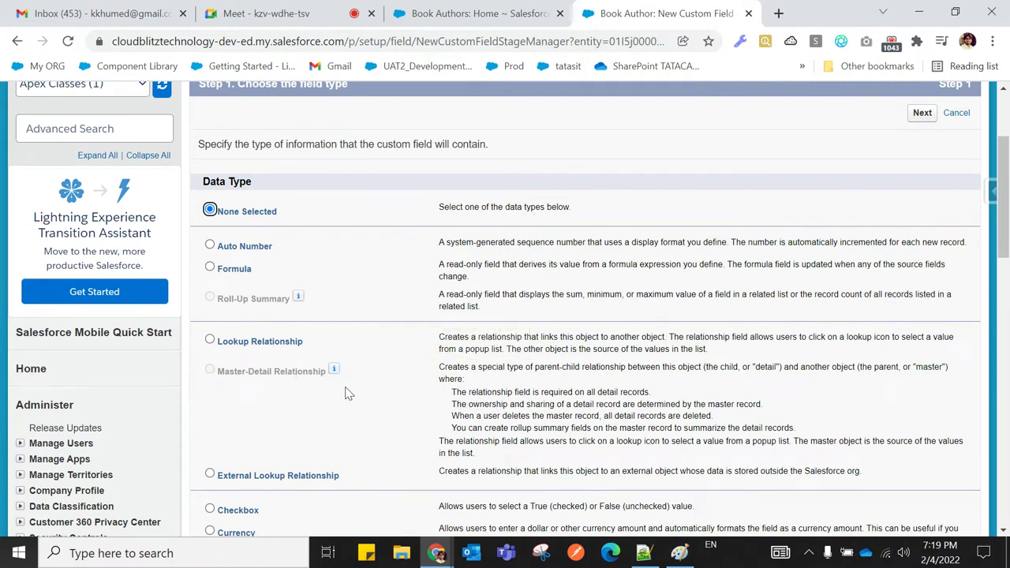
mouse_move(333, 371)
click(462, 20)
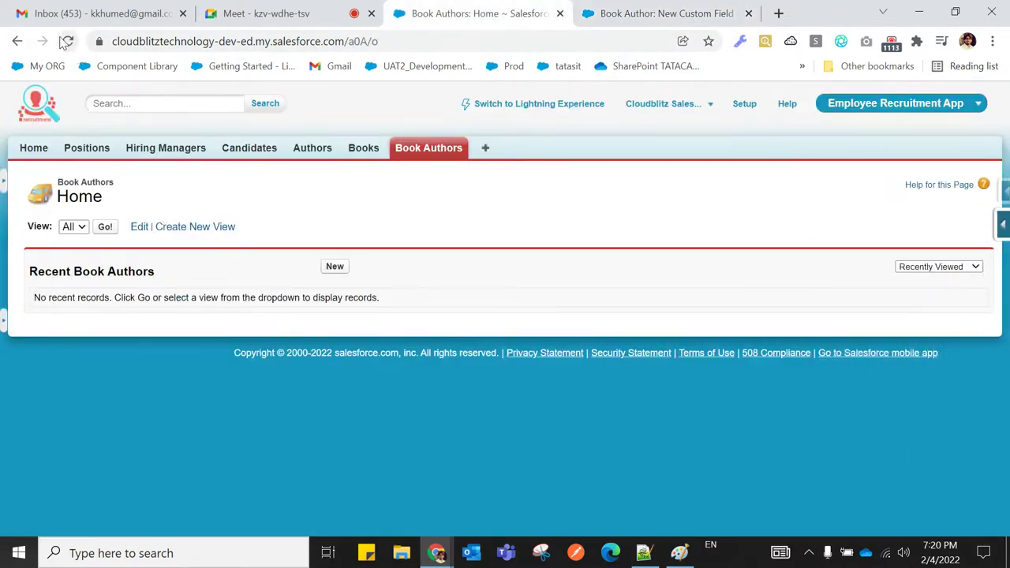
Create Book Author record BAID-0001 with author Y Kanetkar and book Java Developer
click(68, 41)
click(335, 268)
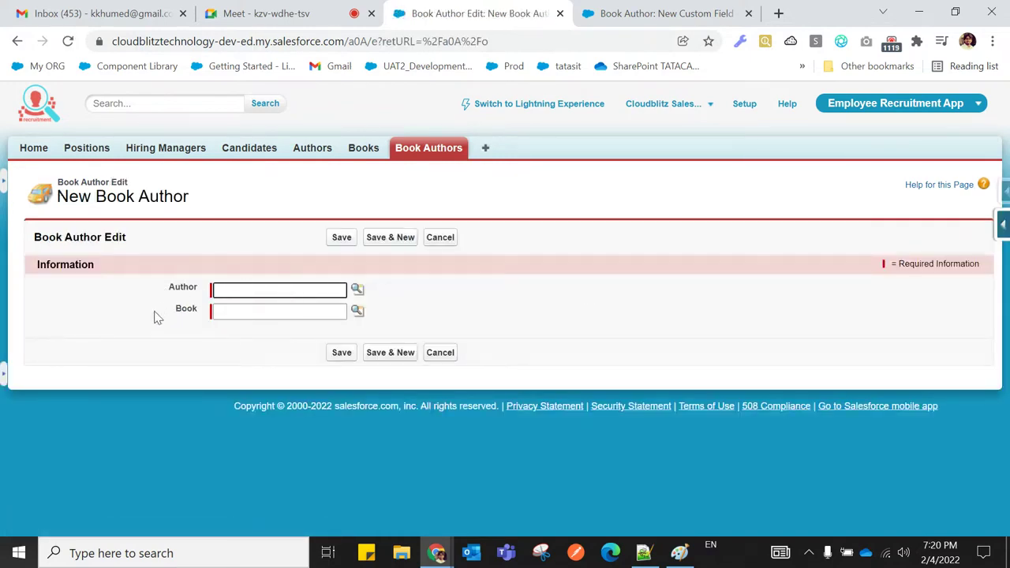
drag(168, 290, 207, 312)
click(127, 320)
click(244, 348)
click(357, 290)
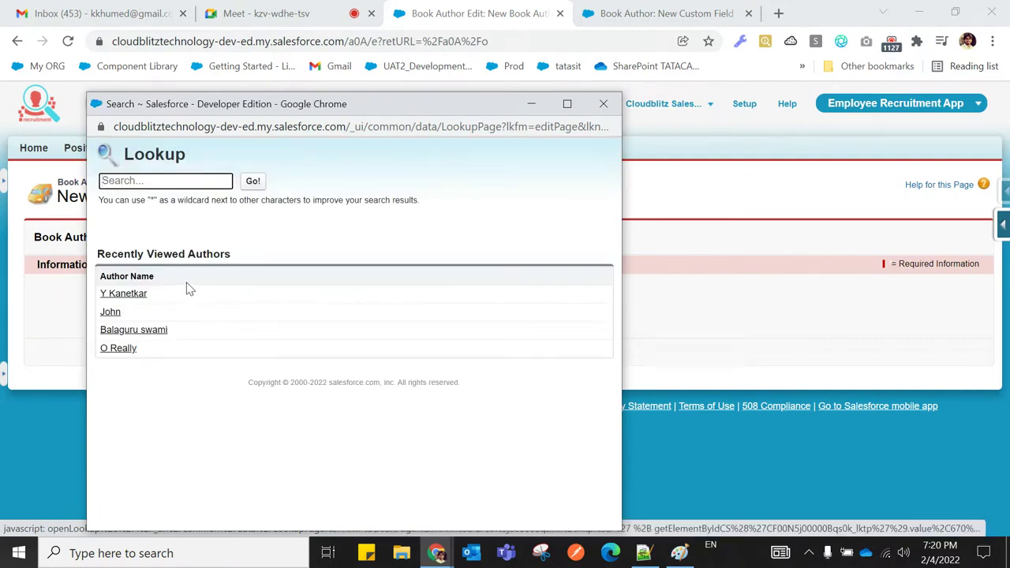
click(123, 293)
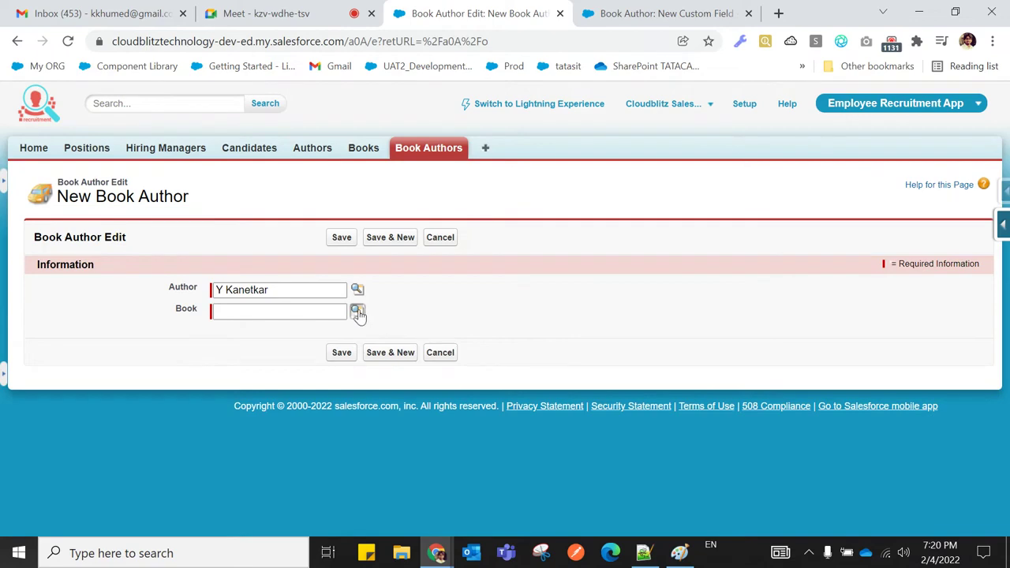
click(357, 312)
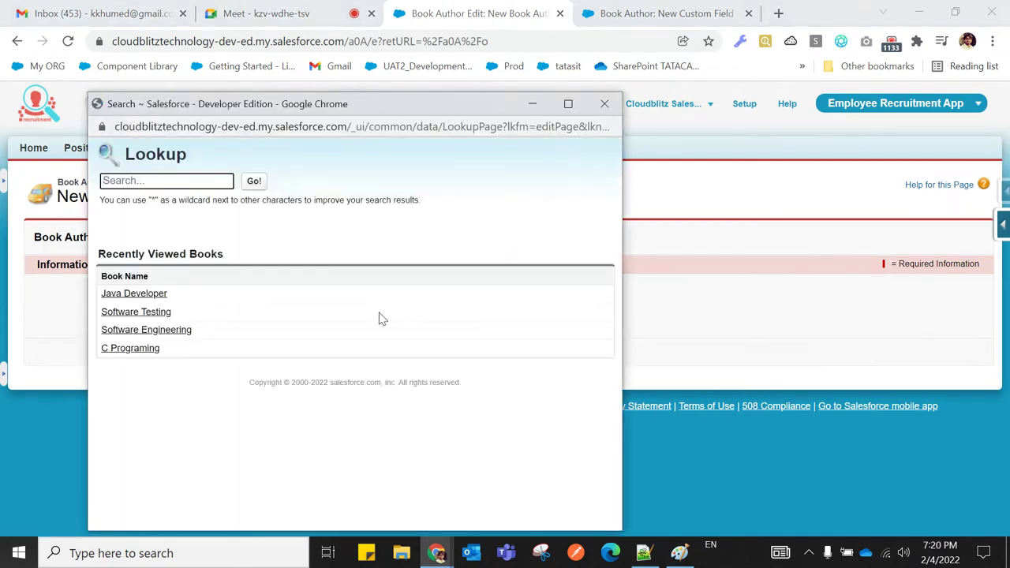
click(133, 294)
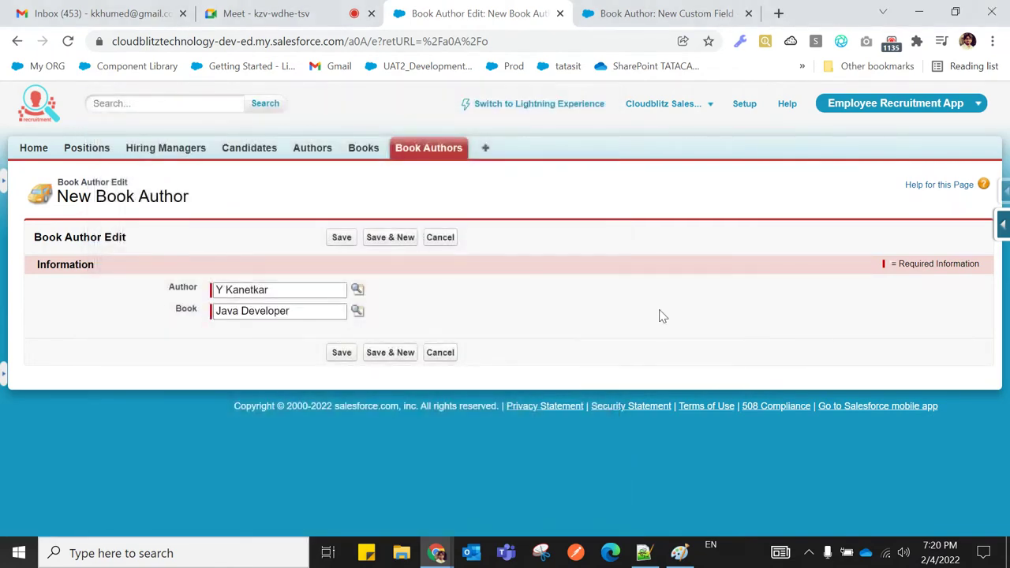
click(342, 353)
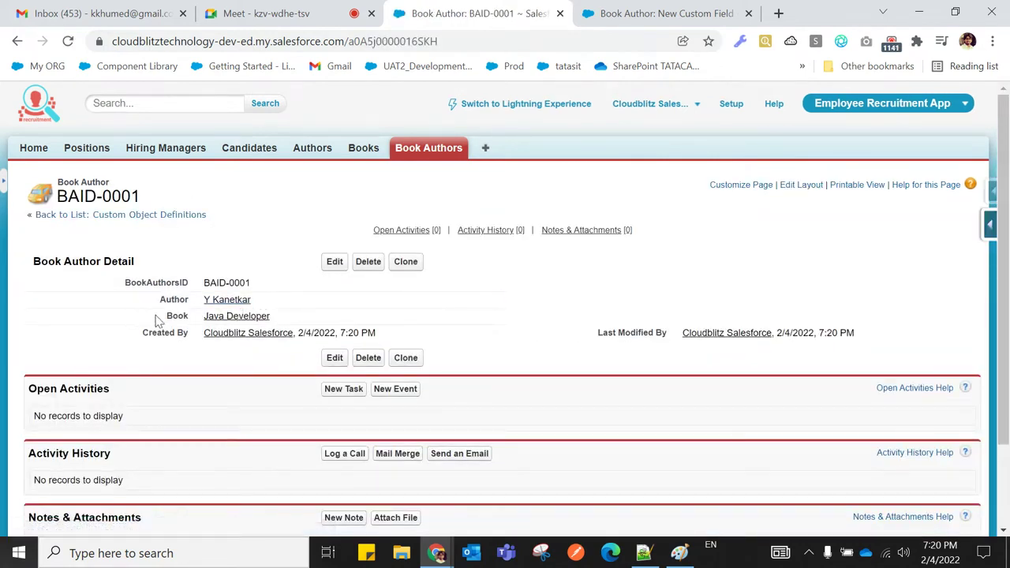
click(442, 158)
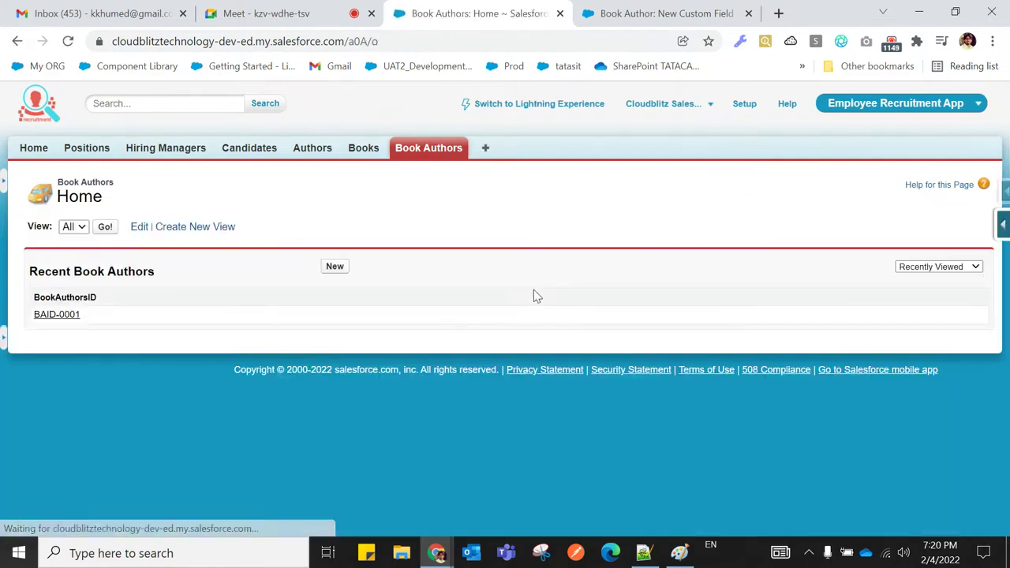
click(139, 228)
Add the Author and Book columns to the All Book Authors view and save it
scroll(464, 429, down, 5)
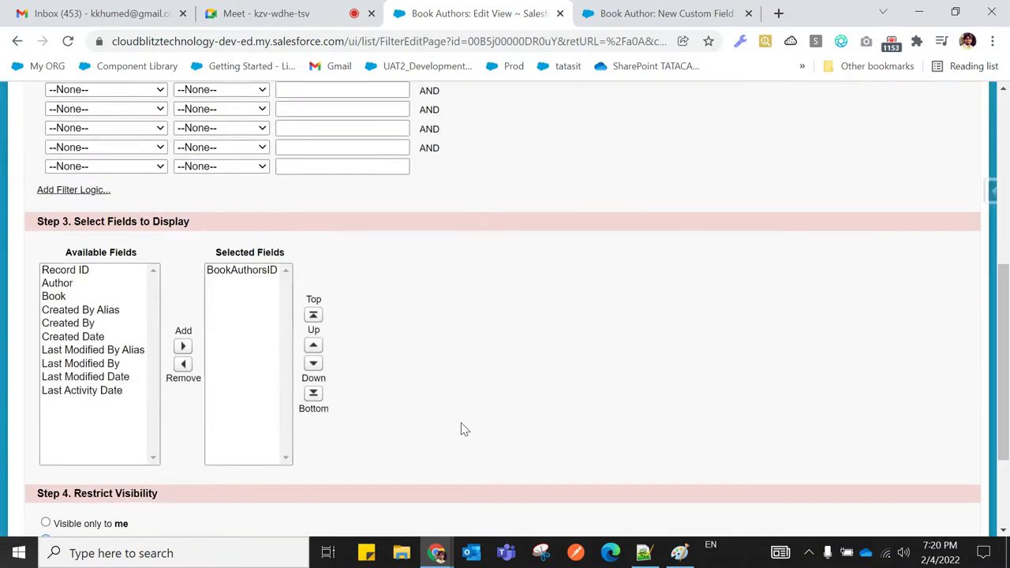
click(59, 283)
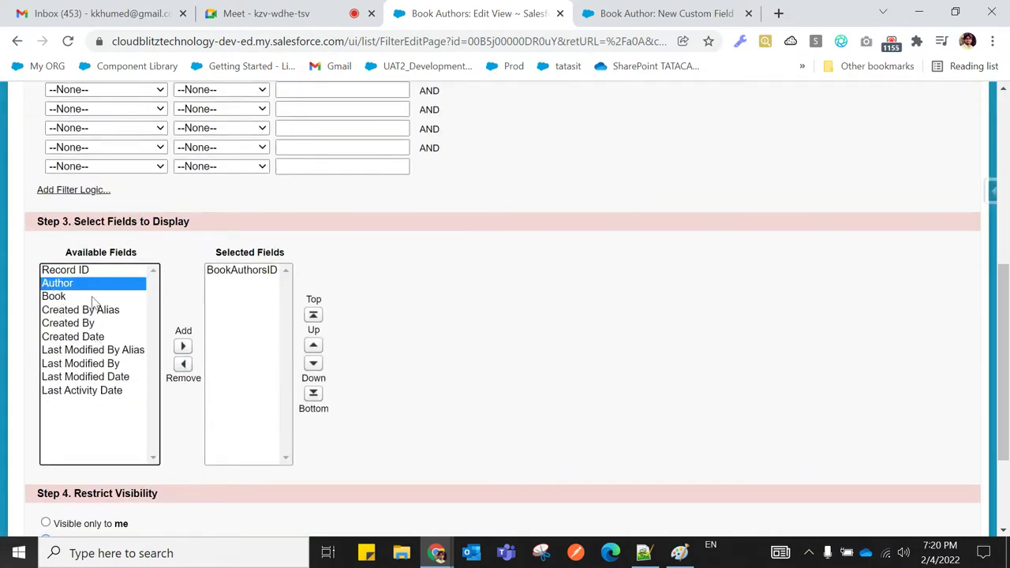
click(182, 346)
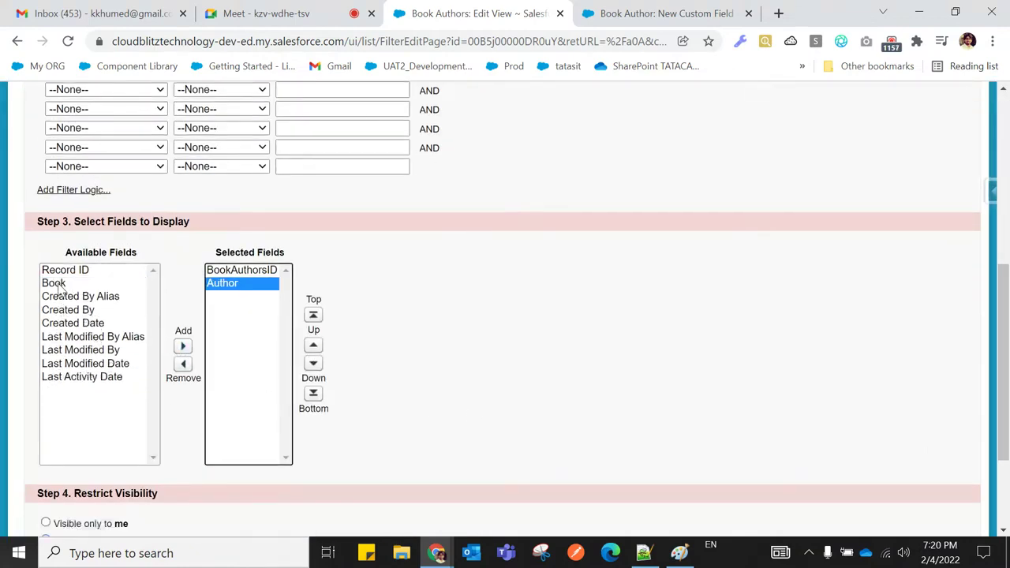
click(59, 283)
click(182, 345)
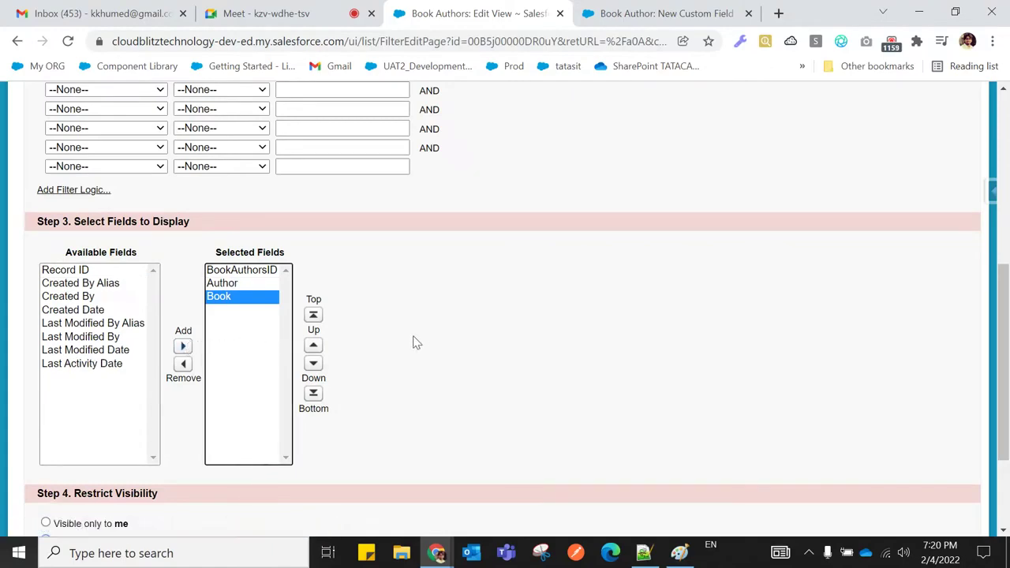
scroll(413, 340, up, 5)
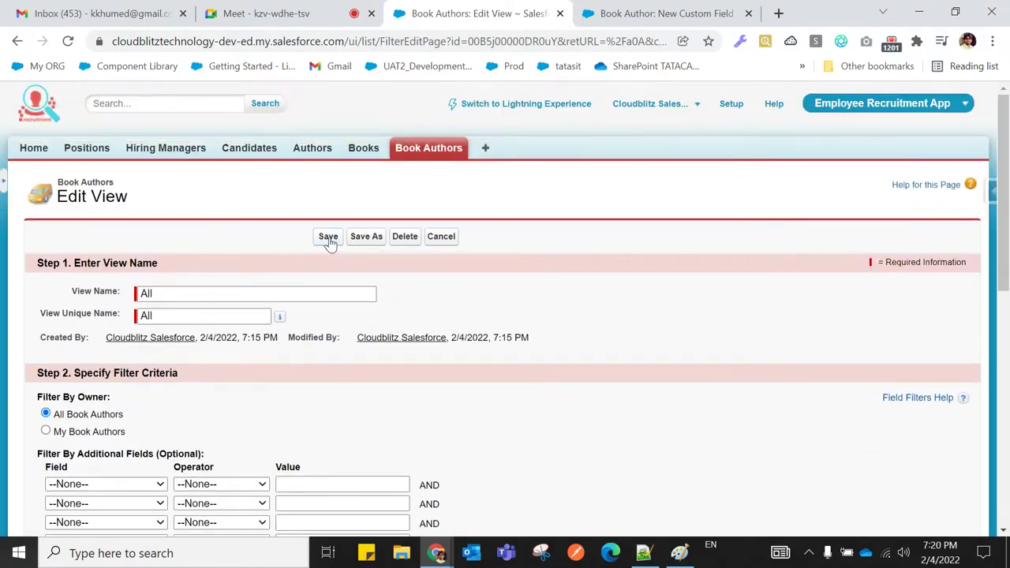
click(329, 238)
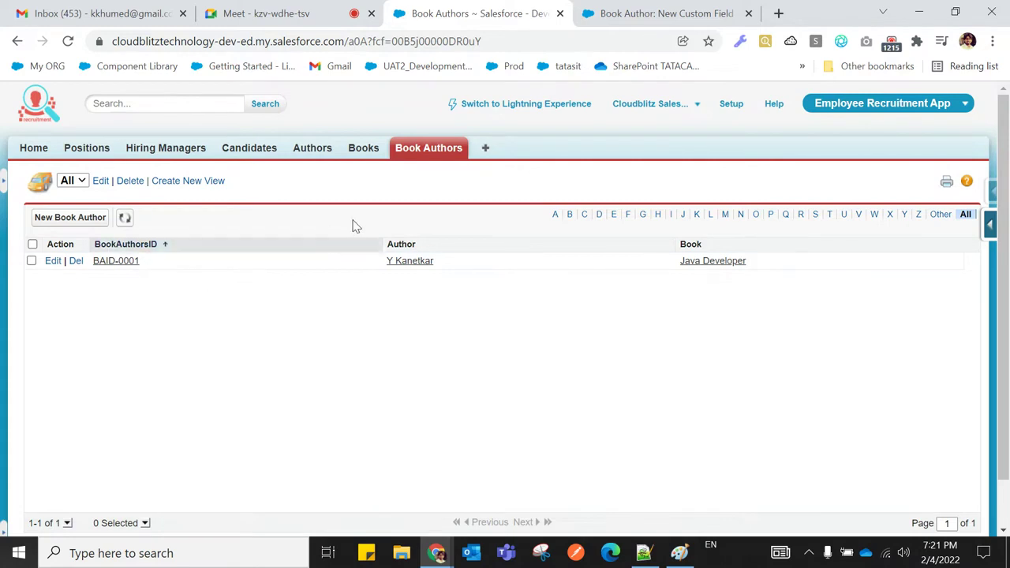
click(418, 154)
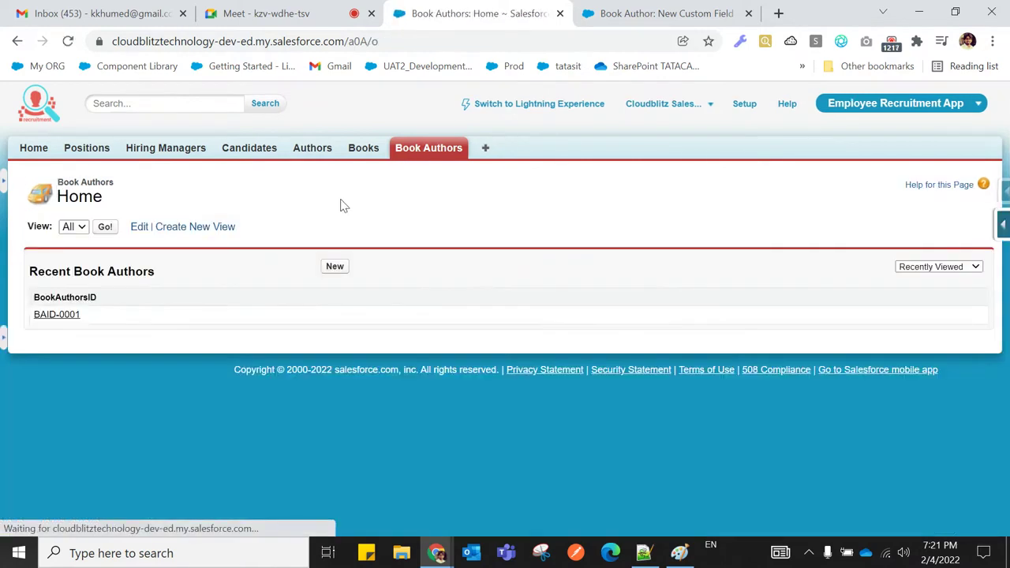
Create Book Author record BAID-0002 linking Y Kanetkar to Software Engineering
click(334, 267)
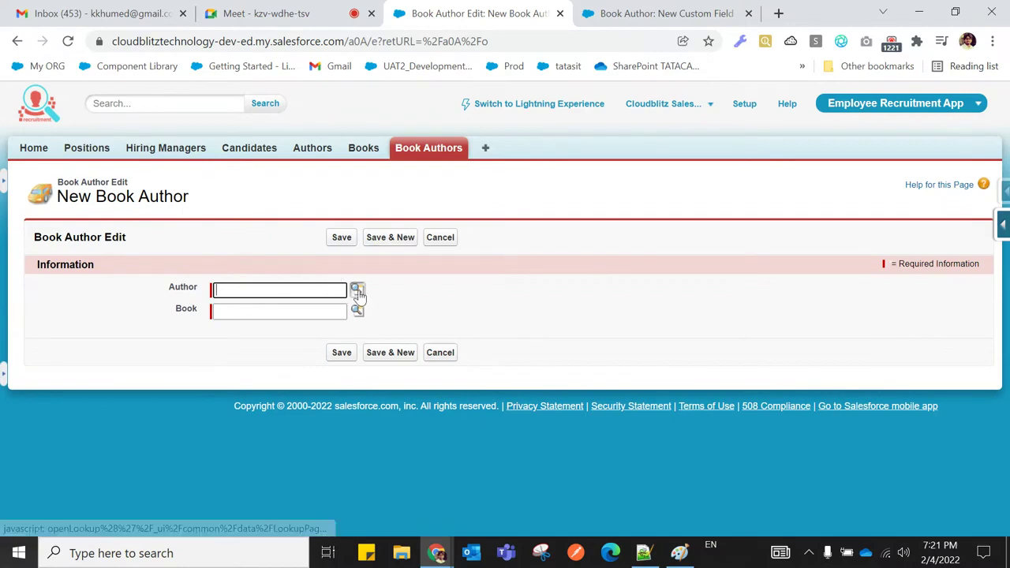
click(358, 290)
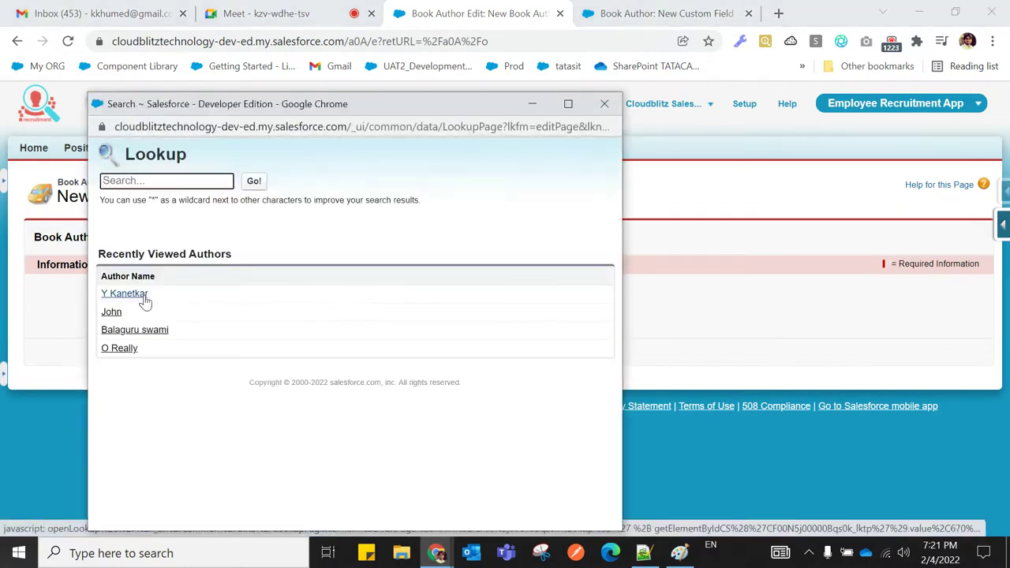
click(126, 294)
click(357, 314)
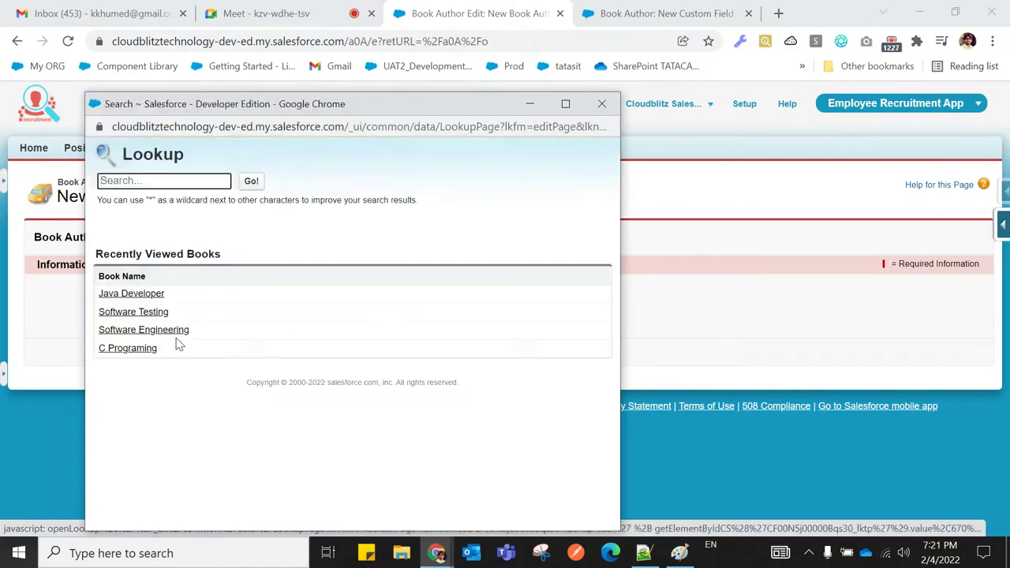
click(165, 332)
click(343, 353)
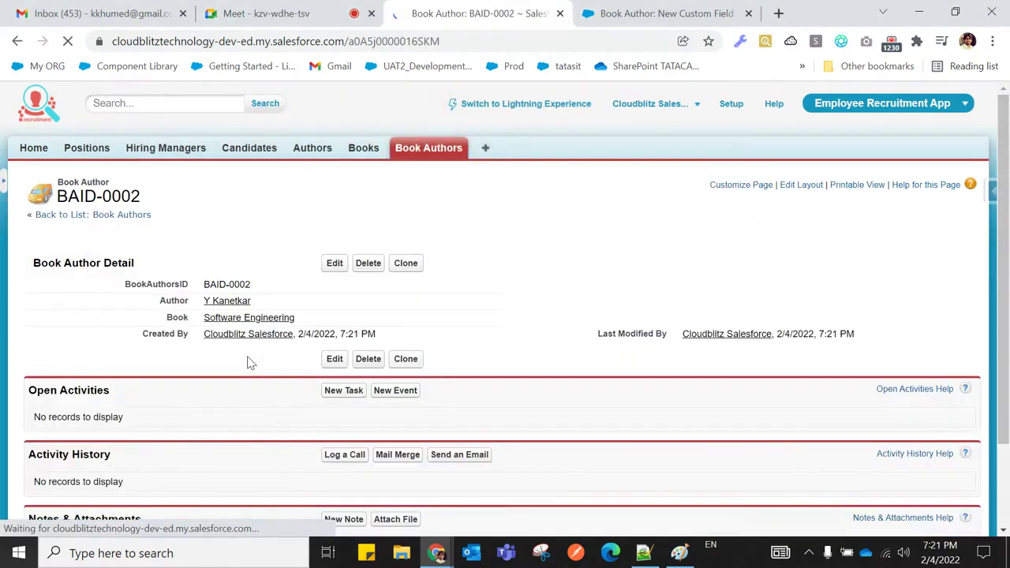
scroll(251, 373, down, 2)
scroll(251, 373, up, 2)
click(411, 131)
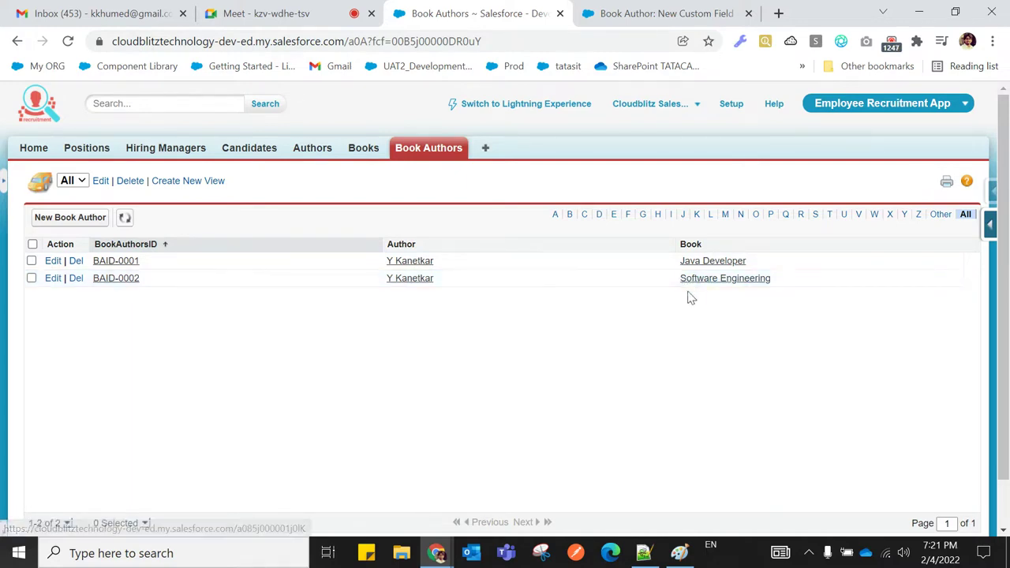
click(312, 152)
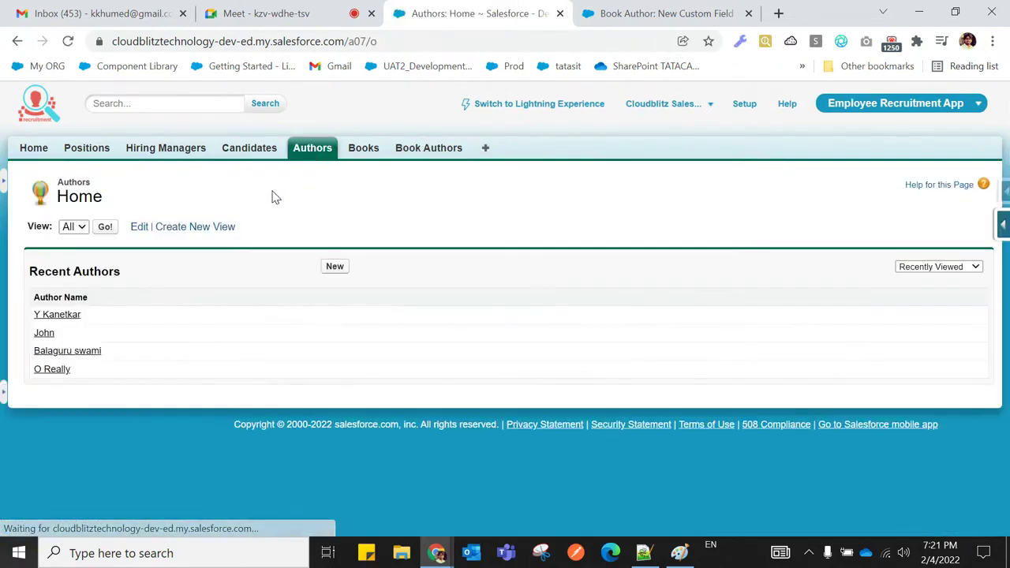
Check the All Authors and Book Authors lists, then open Y Kanetkar's author record
click(104, 227)
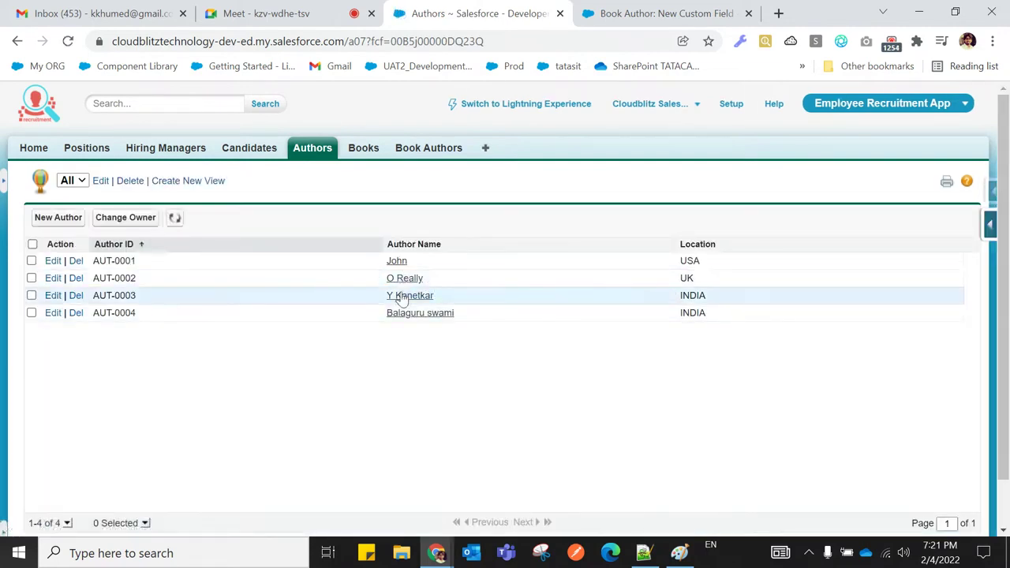
click(404, 298)
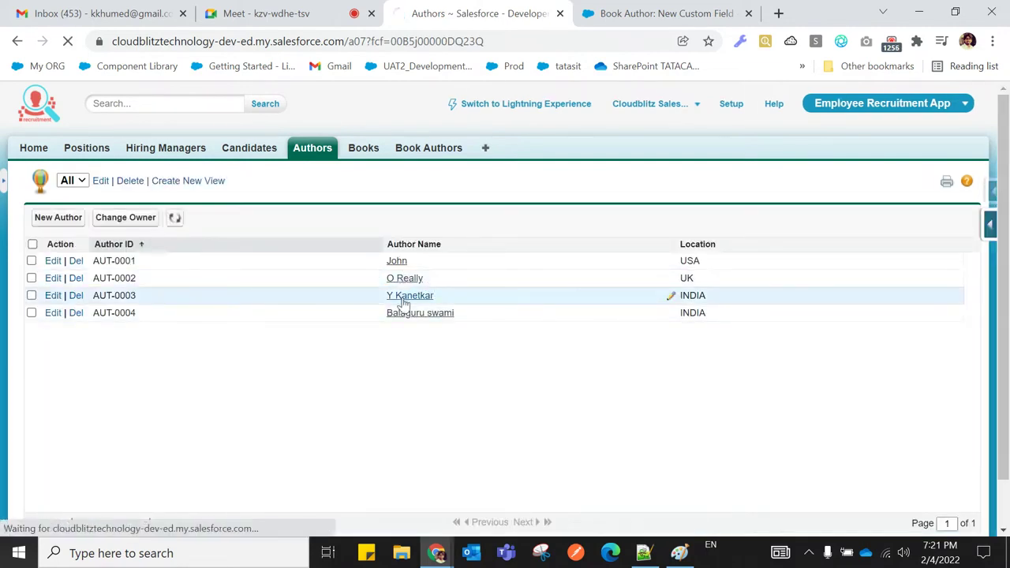
scroll(403, 310, down, 3)
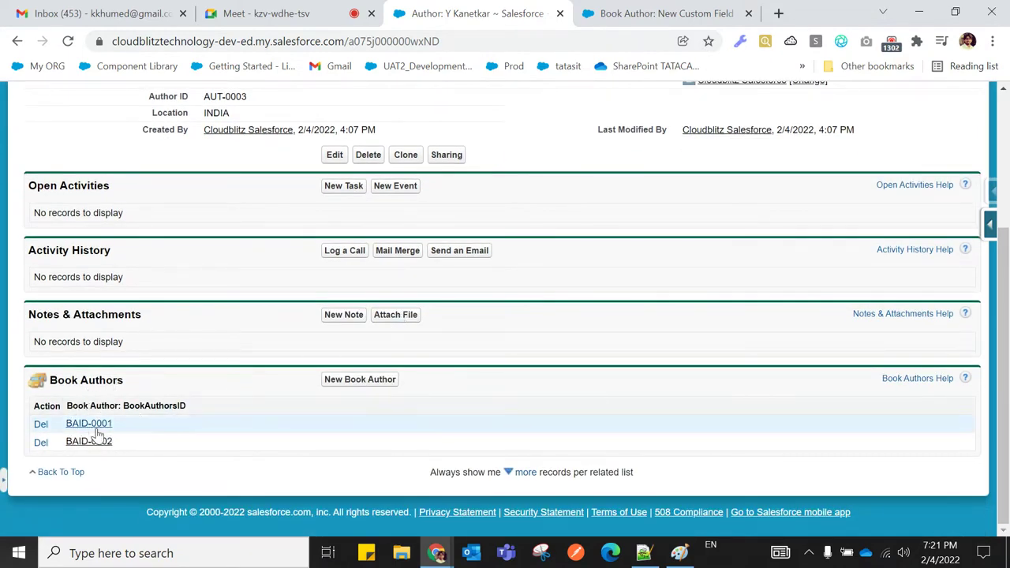
click(635, 16)
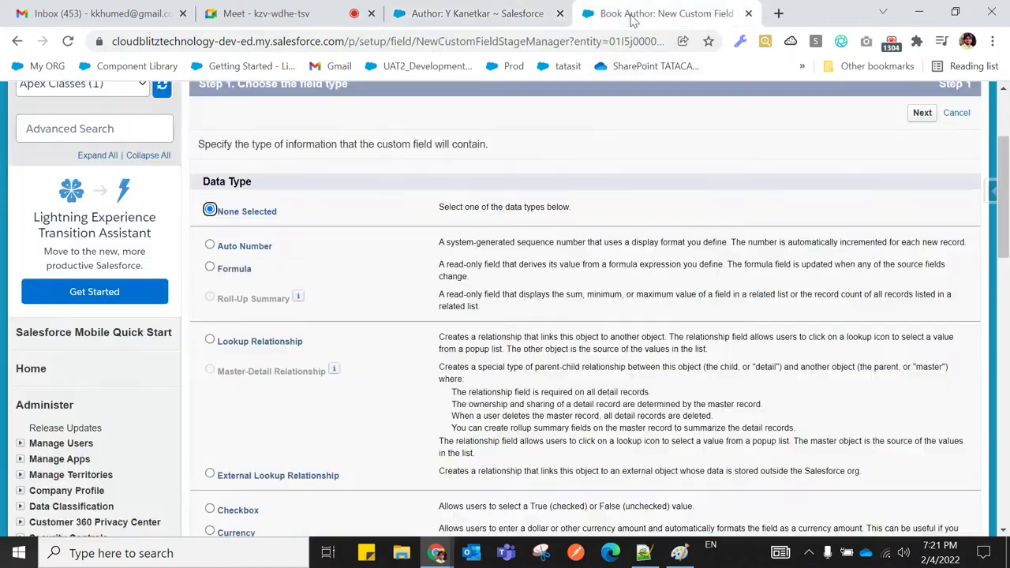
scroll(570, 156, up, 2)
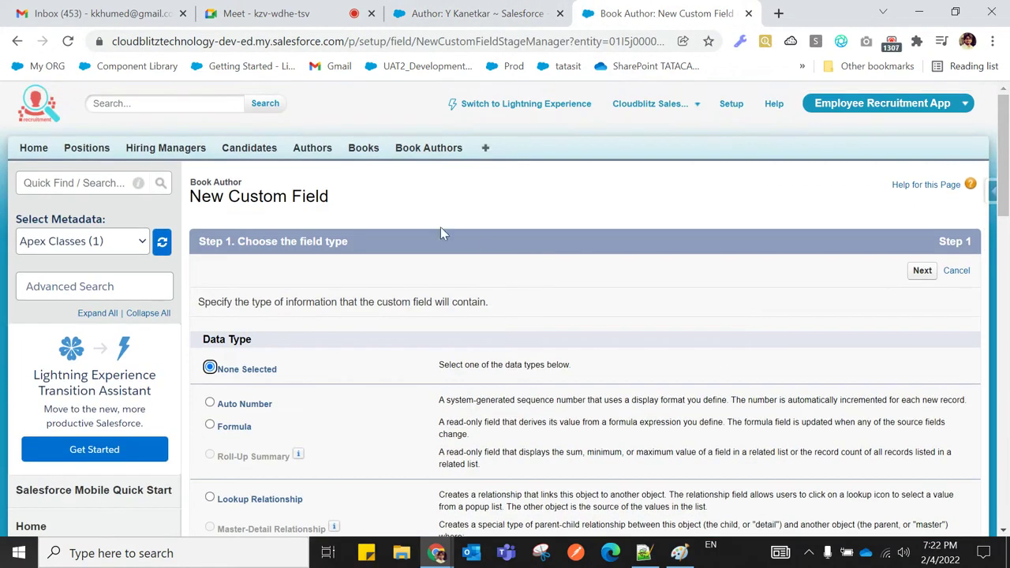
click(428, 149)
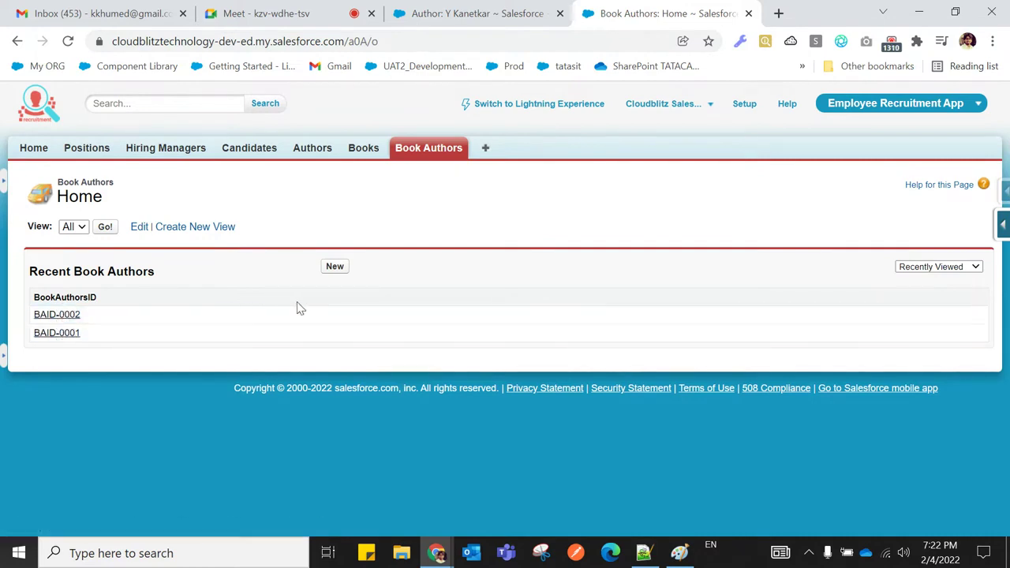
click(308, 154)
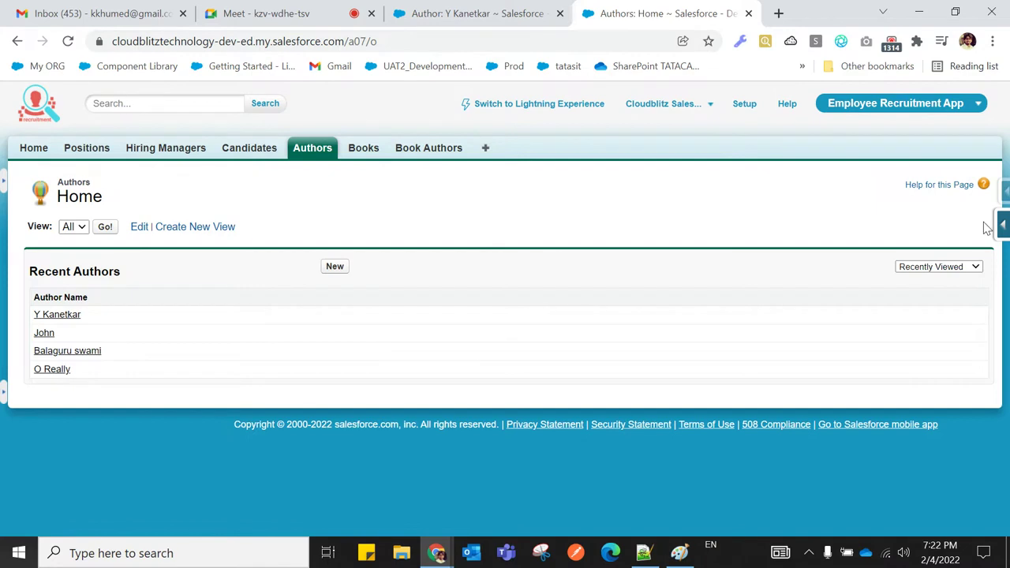
mouse_move(1005, 226)
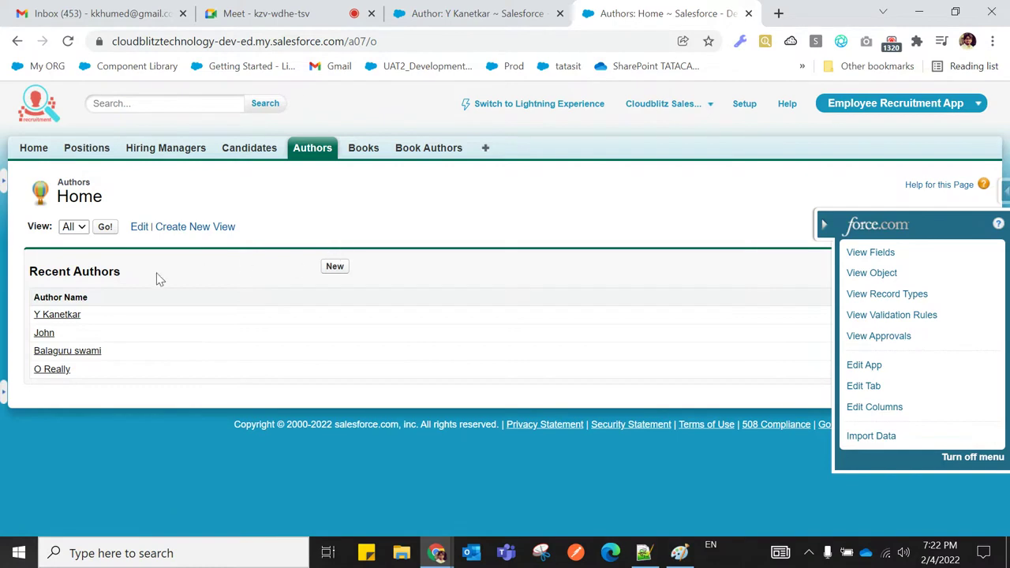
click(63, 315)
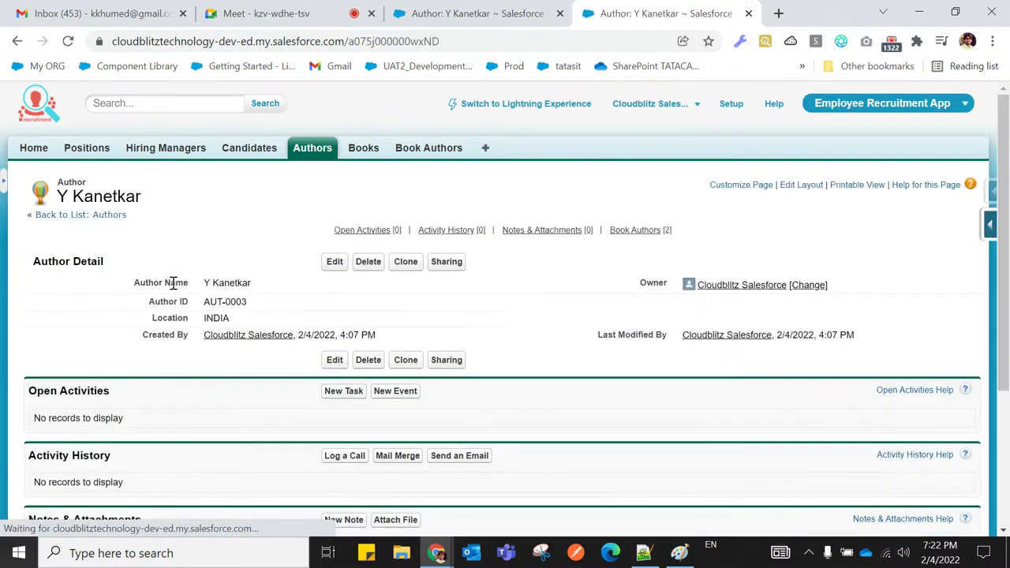
Show the Author object's Quick Access customisation shortcuts from the Y Kanetkar record
click(991, 228)
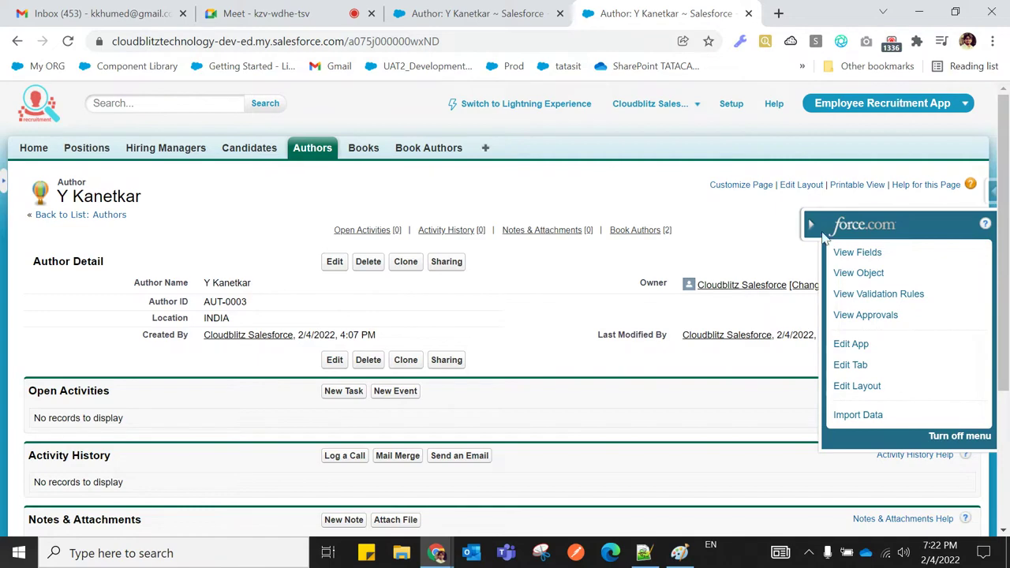
click(813, 228)
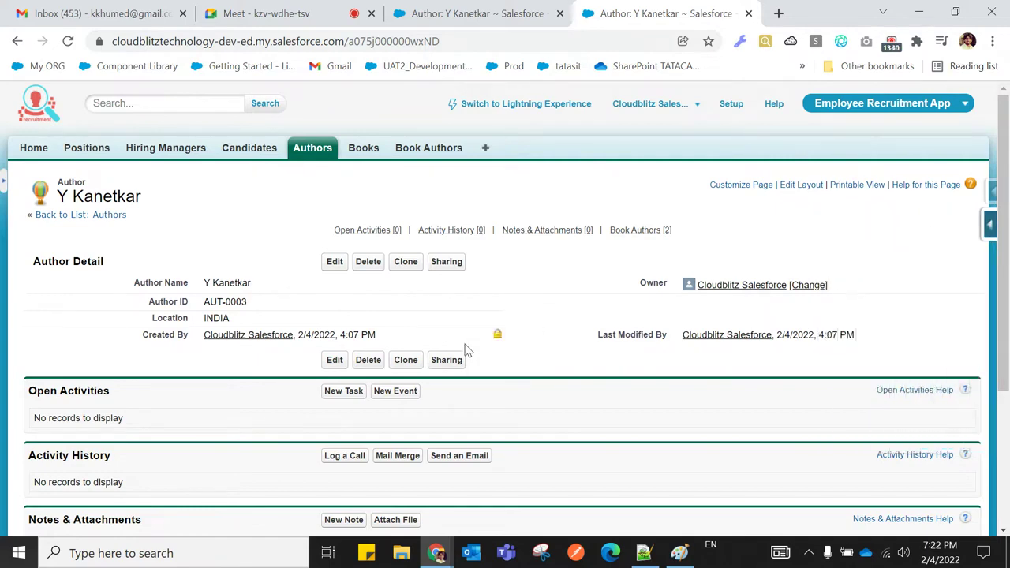
scroll(472, 345, down, 3)
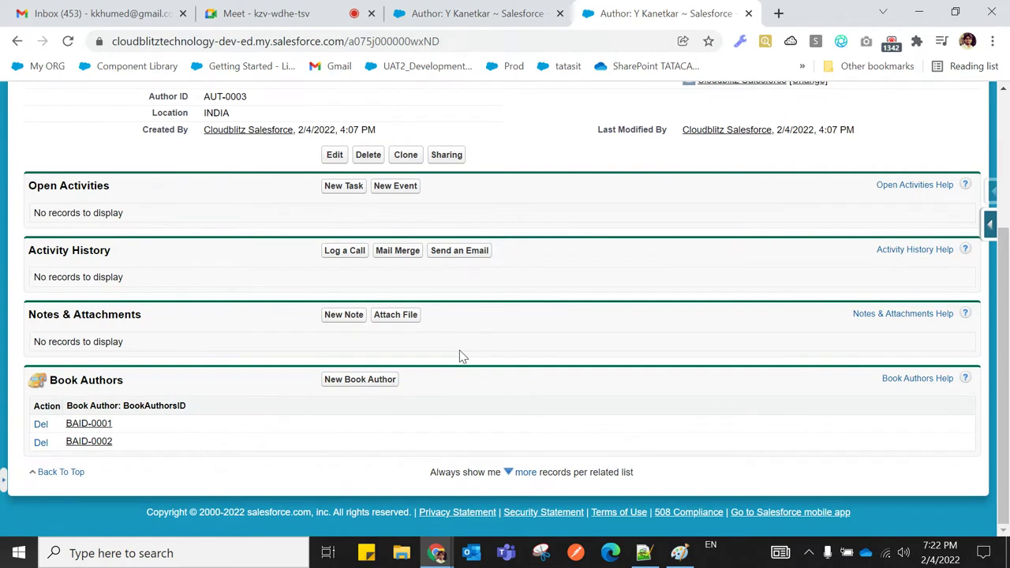
scroll(461, 356, up, 3)
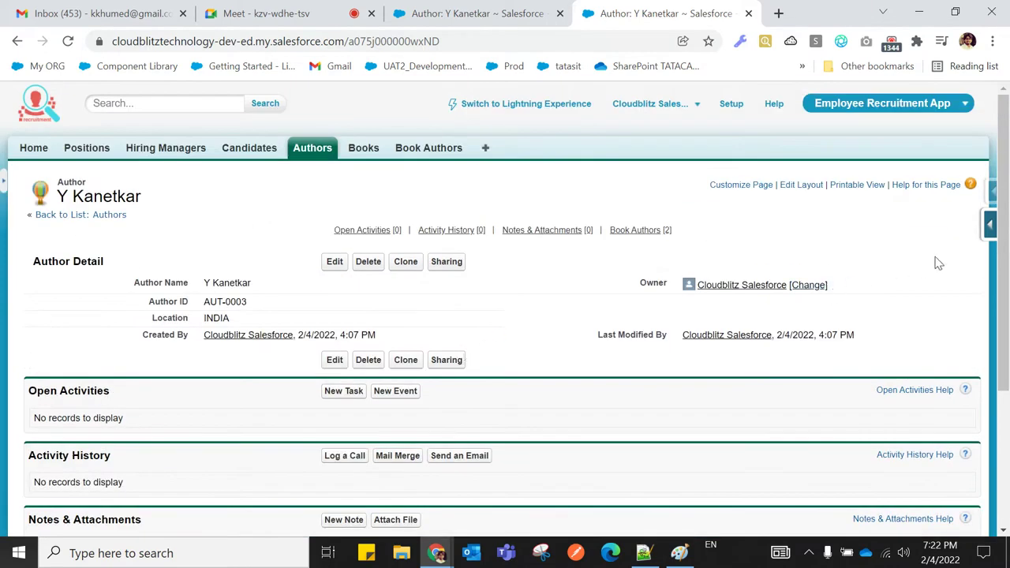
click(991, 227)
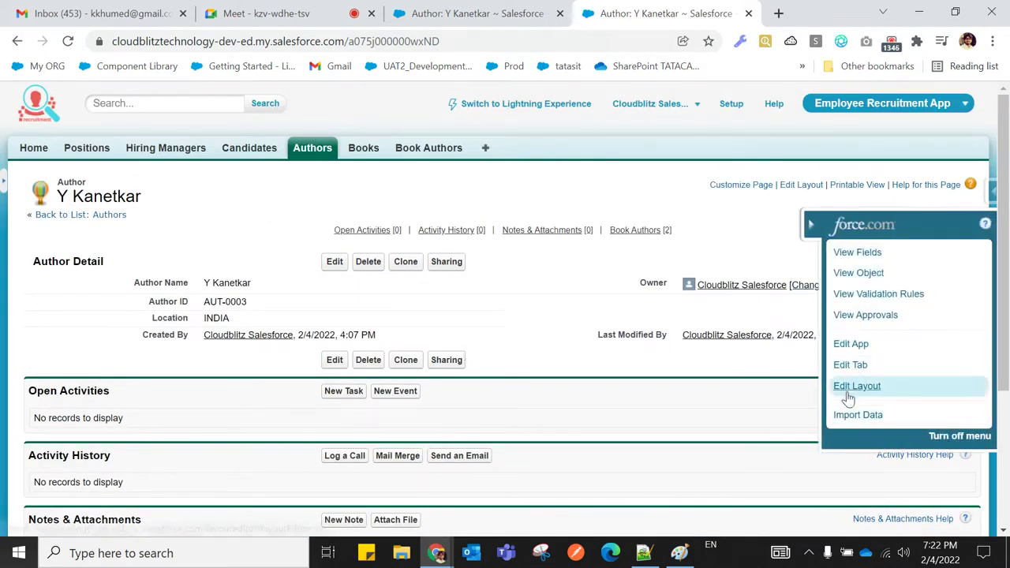
click(849, 388)
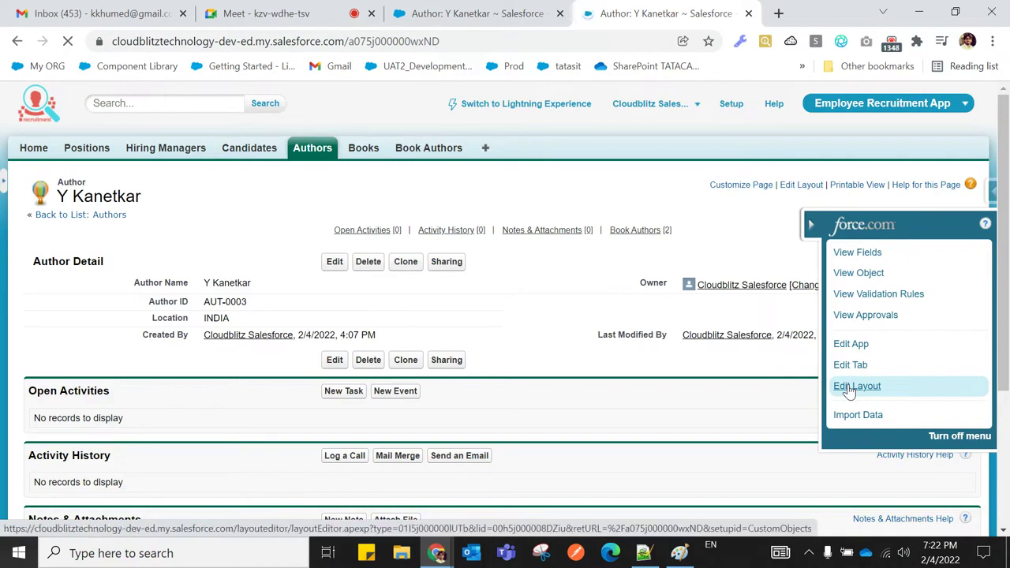
Remove Notes & Attachments, Activity History and Open Activities related lists from the Author layout
scroll(529, 384, down, 4)
scroll(529, 384, down, 5)
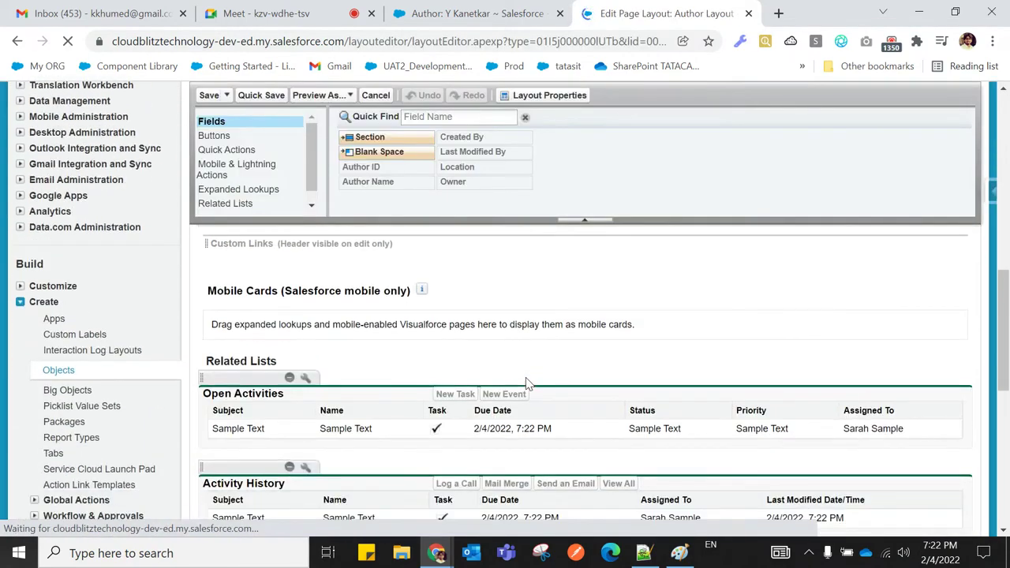
scroll(528, 384, up, 2)
scroll(529, 385, down, 3)
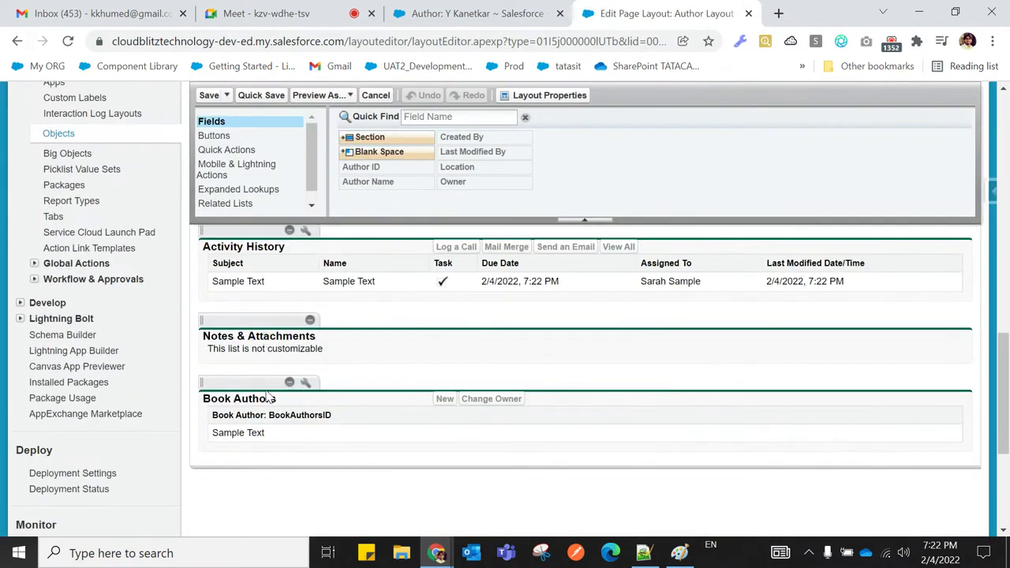
scroll(284, 359, up, 2)
scroll(316, 438, down, 2)
scroll(359, 395, up, 1)
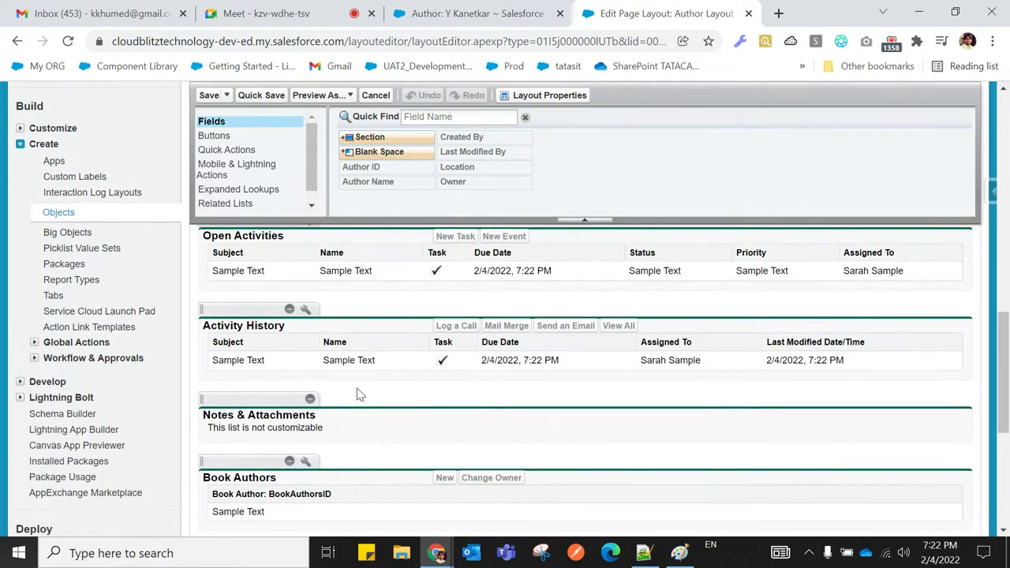
click(310, 399)
scroll(312, 400, up, 1)
click(289, 386)
scroll(410, 405, up, 1)
click(290, 378)
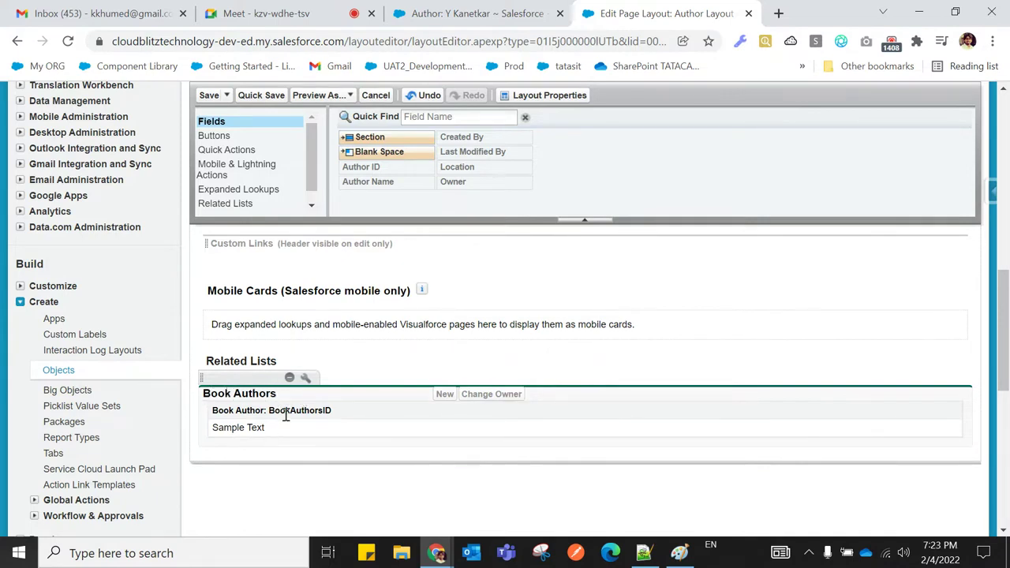
Recheck the Y Kanetkar record, then open the Book Authors related list column settings
key(ctrl+shift+Tab)
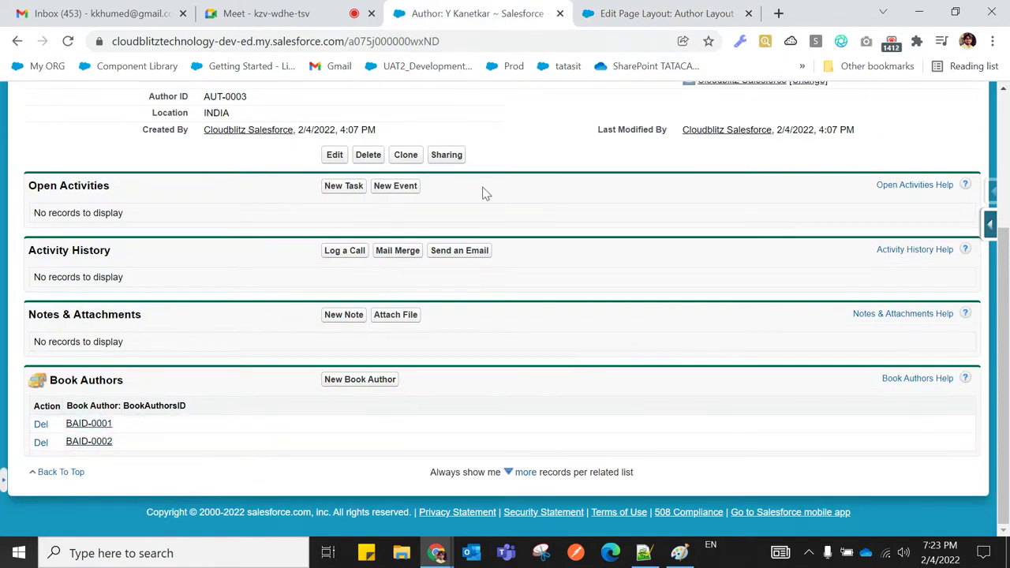
scroll(482, 190, up, 2)
scroll(482, 192, down, 1)
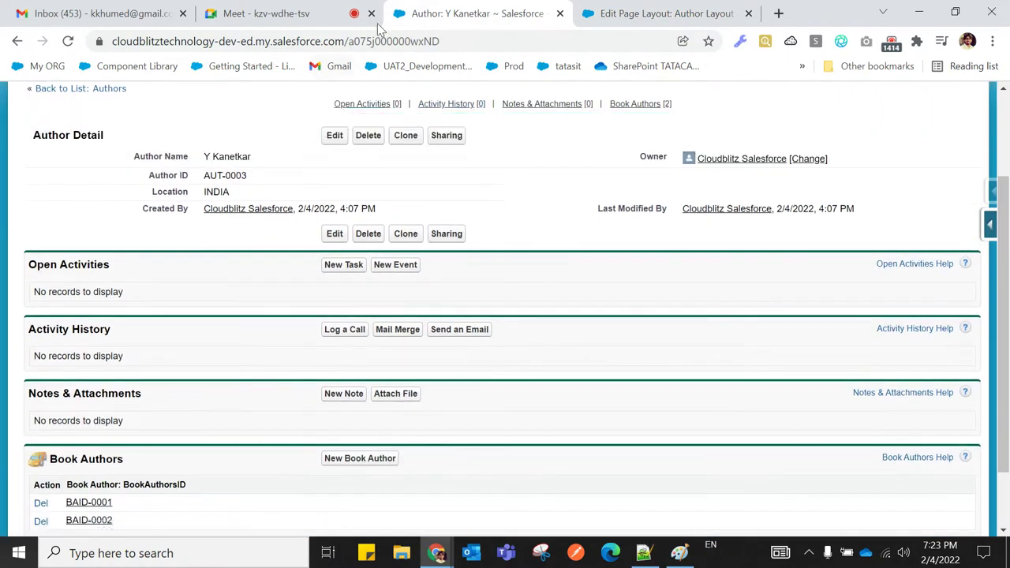
click(603, 15)
scroll(509, 319, down, 1)
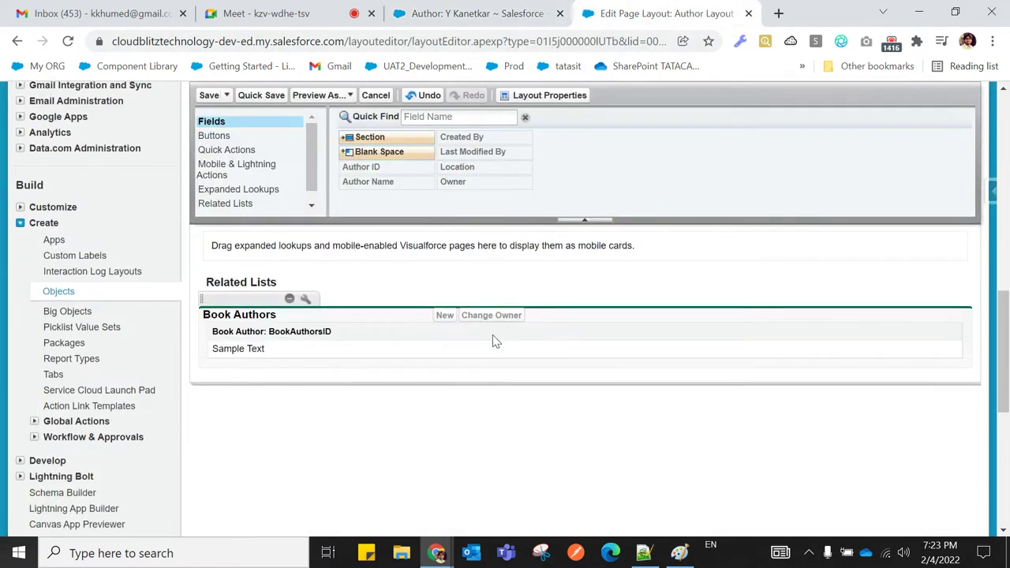
click(306, 303)
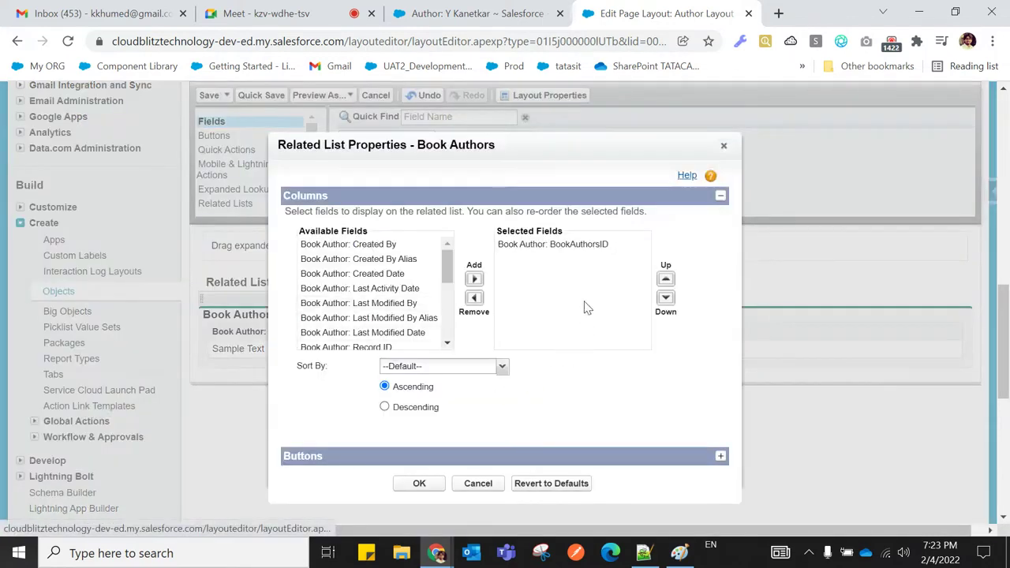
Add Book: Book ID and Book: Book Name to the Book Authors list's selected fields
mouse_move(450, 271)
mouse_down()
mouse_move(451, 339)
mouse_move(449, 273)
mouse_up()
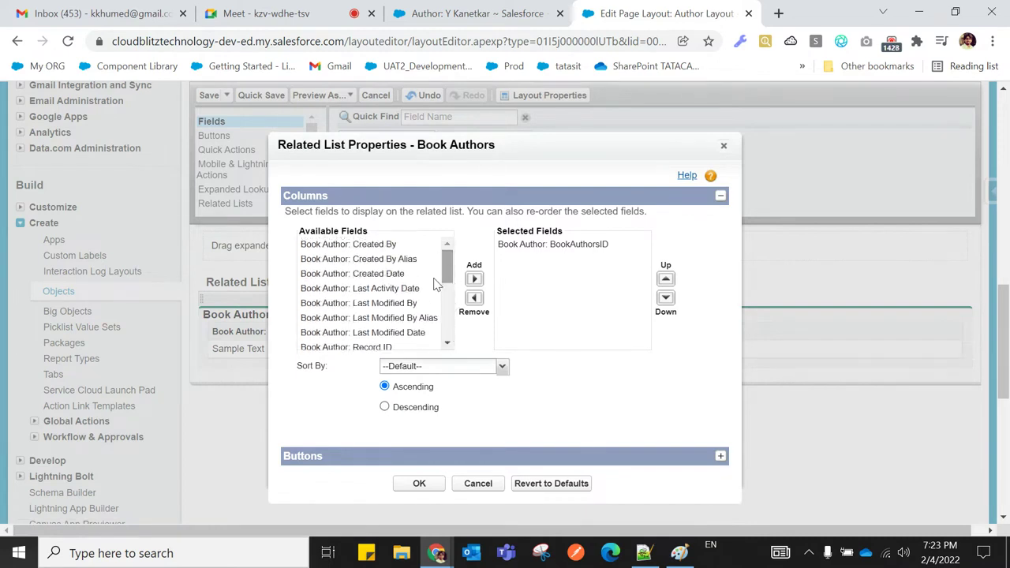
scroll(361, 332, up, 1)
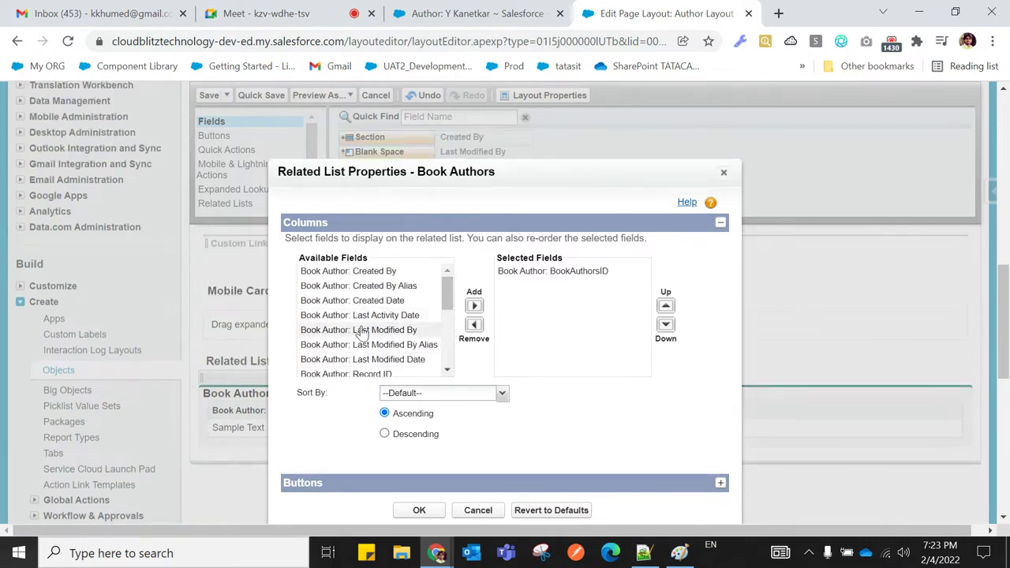
scroll(537, 333, down, 1)
drag(446, 217, 447, 260)
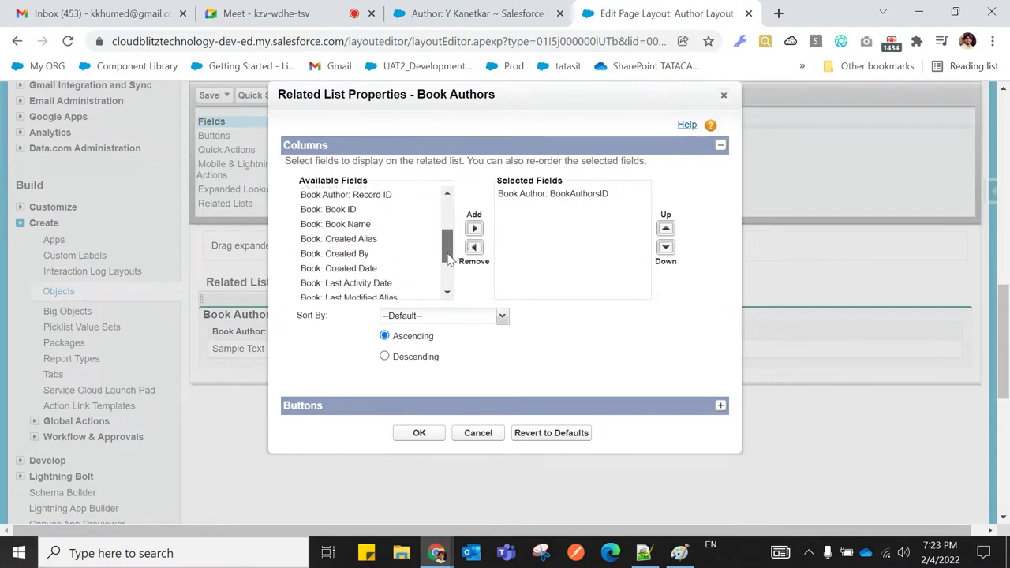
click(331, 209)
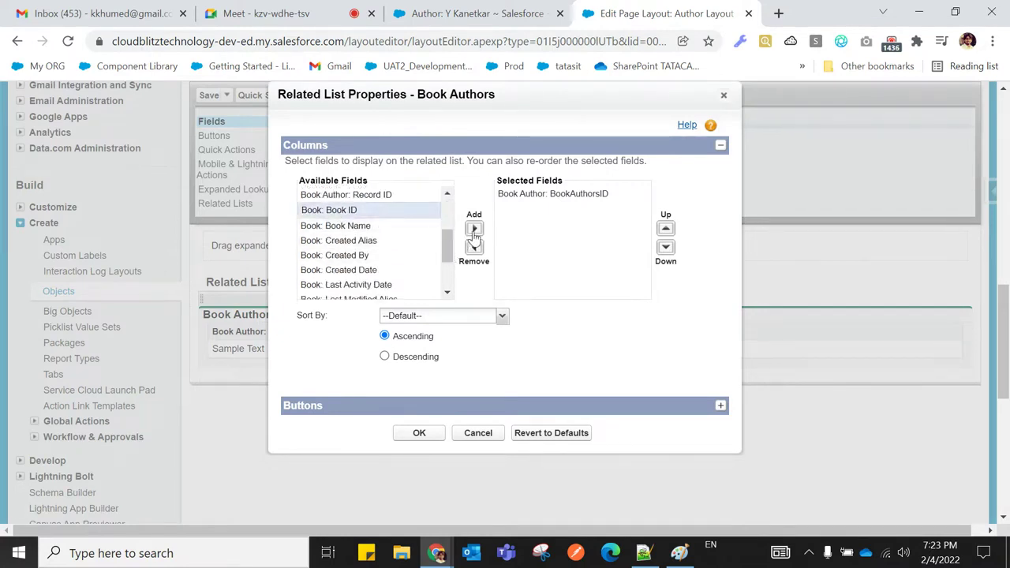
click(475, 230)
click(474, 229)
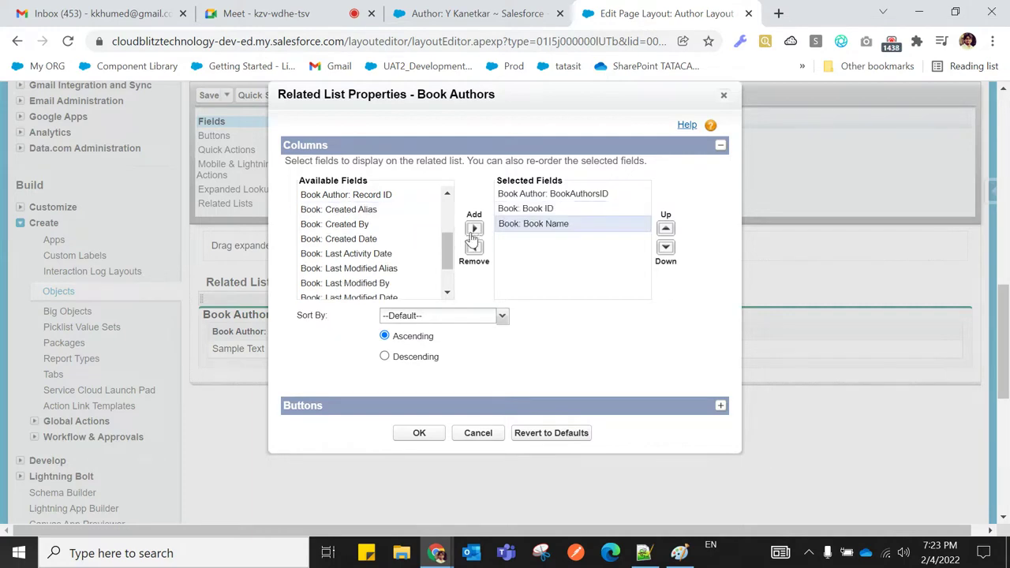
Add Book: Price as the third Book column and confirm the related list properties
scroll(392, 265, down, 2)
scroll(393, 267, down, 1)
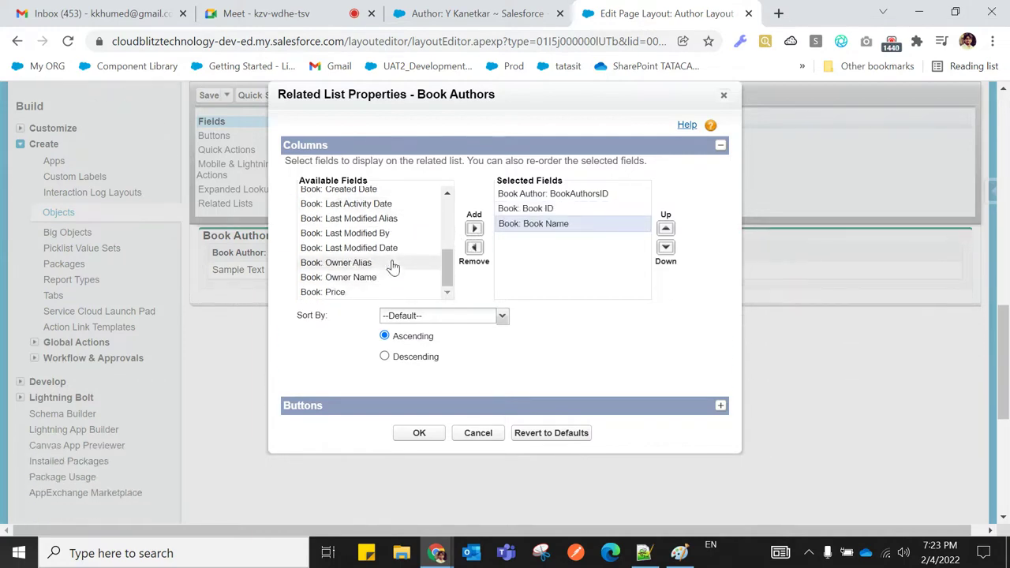
click(356, 292)
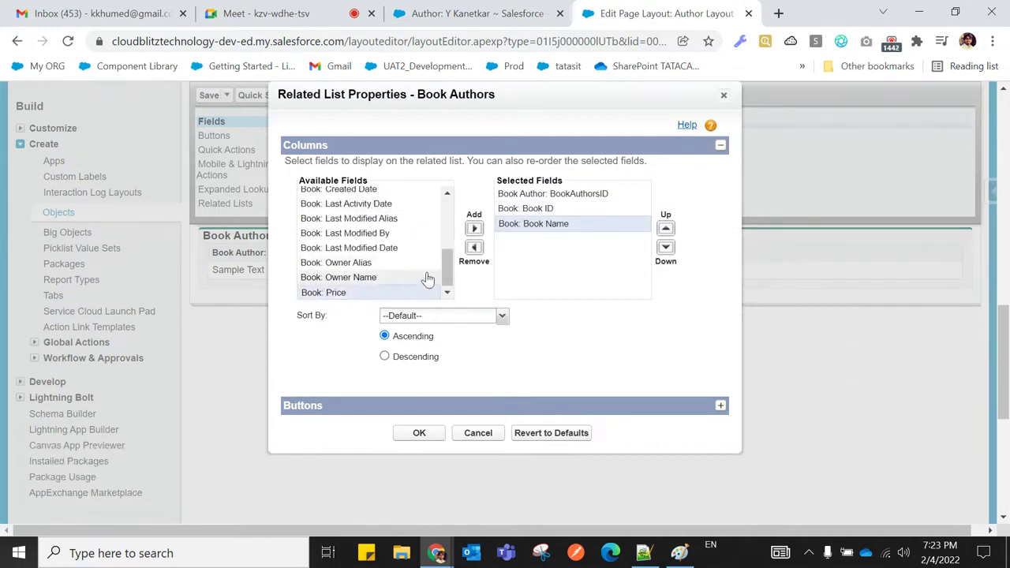
click(474, 230)
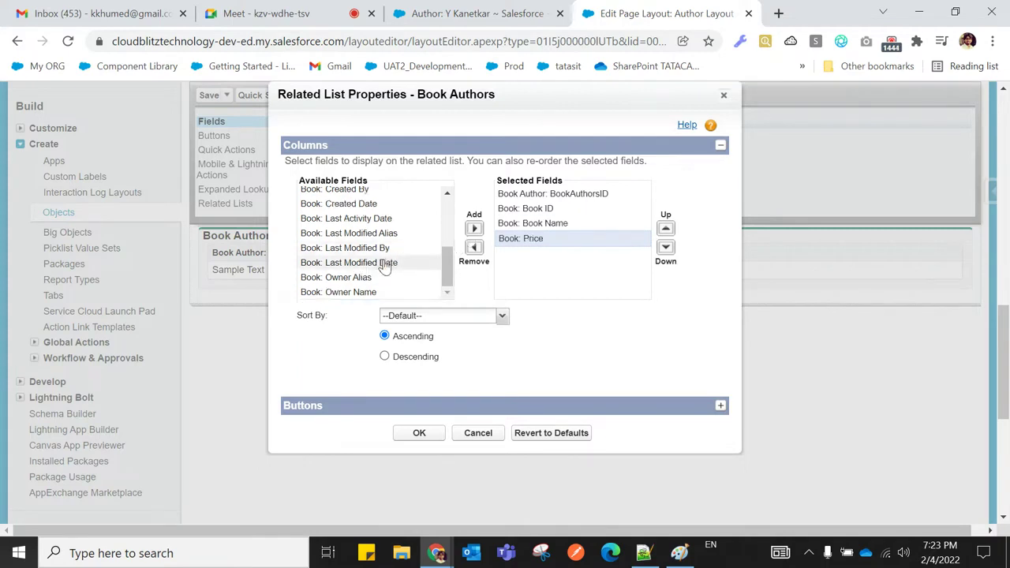
scroll(385, 268, up, 6)
scroll(385, 272, down, 2)
scroll(392, 296, down, 3)
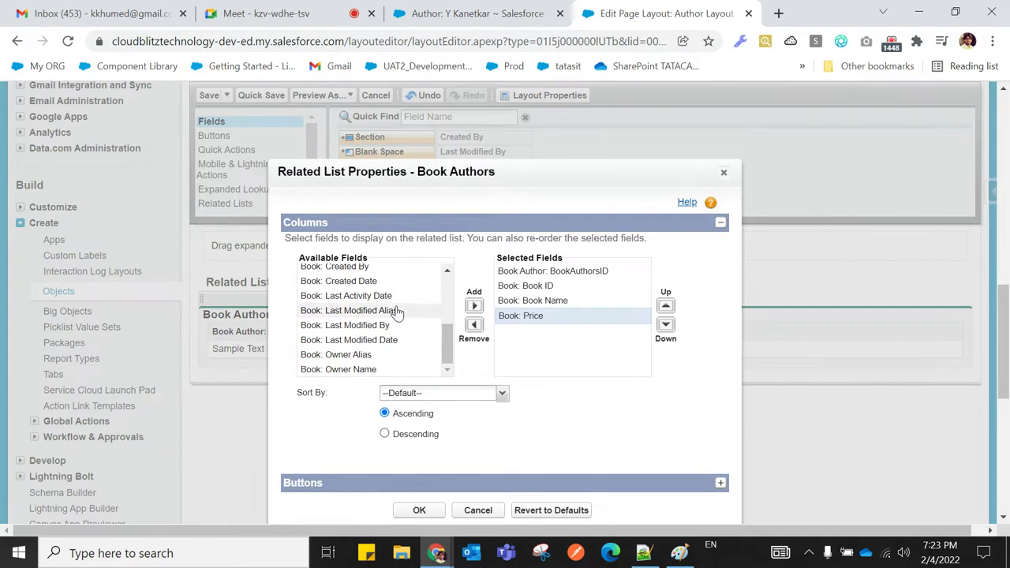
scroll(397, 313, down, 1)
scroll(395, 286, up, 2)
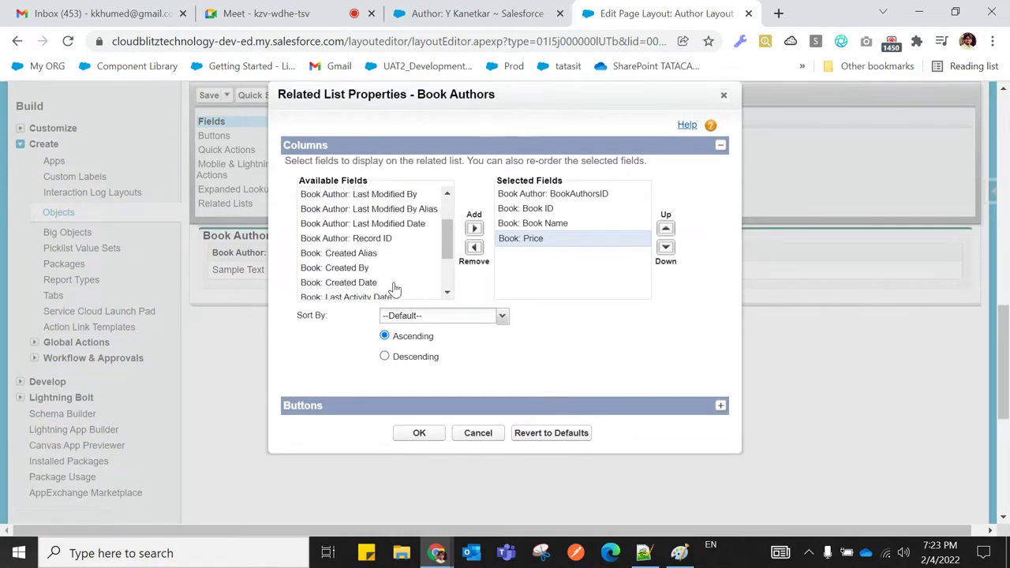
scroll(394, 289, up, 4)
scroll(394, 292, down, 2)
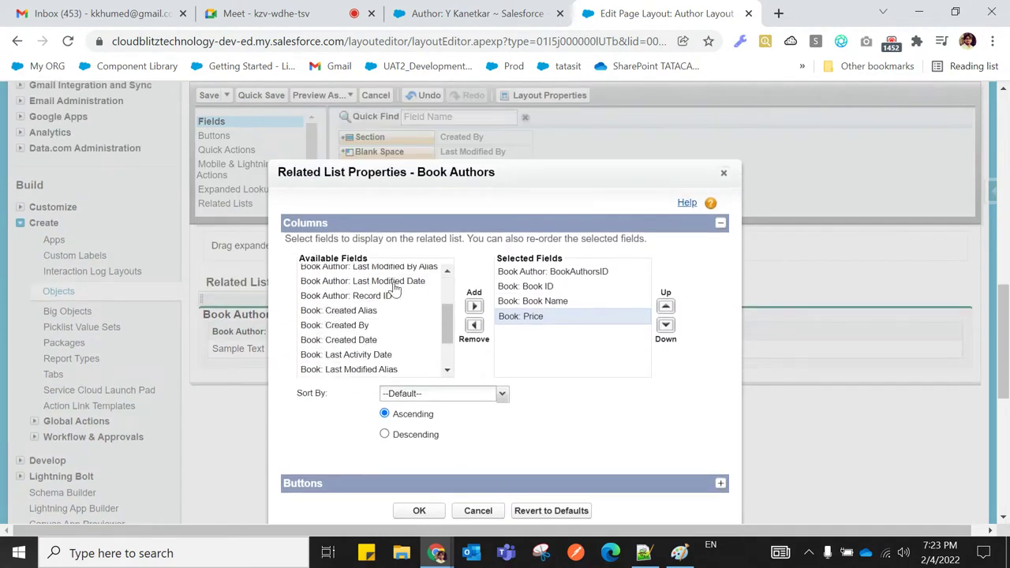
click(417, 511)
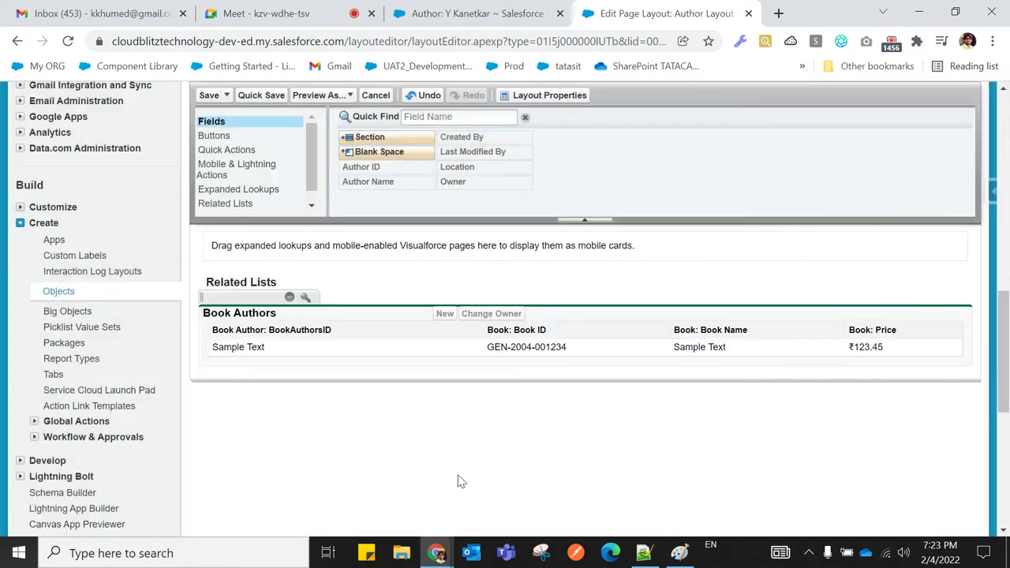
Save the Author layout and reload Y Kanetkar's record to show BAID-0001 and BAID-0002 with Book columns
click(218, 101)
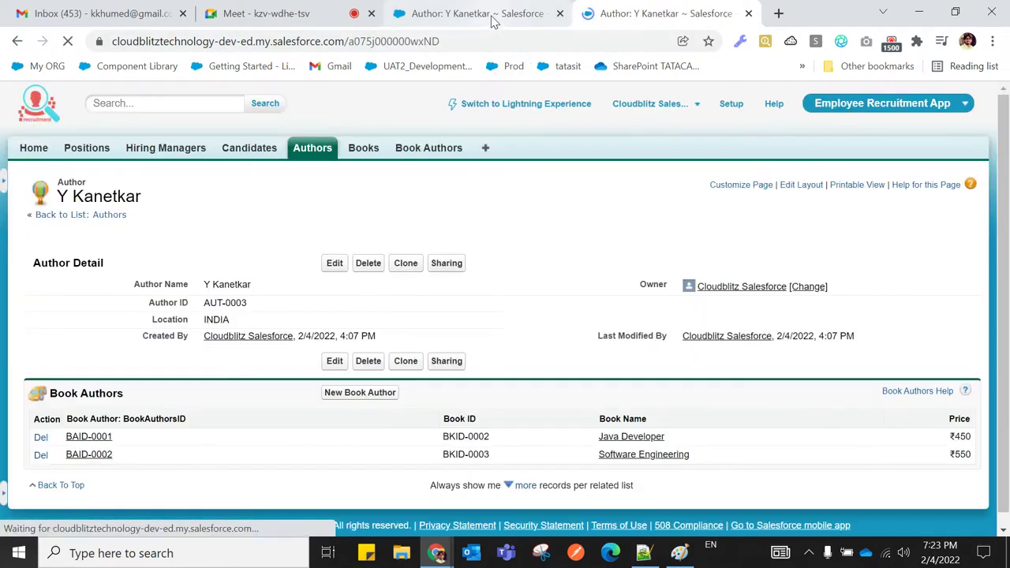
click(491, 22)
click(68, 41)
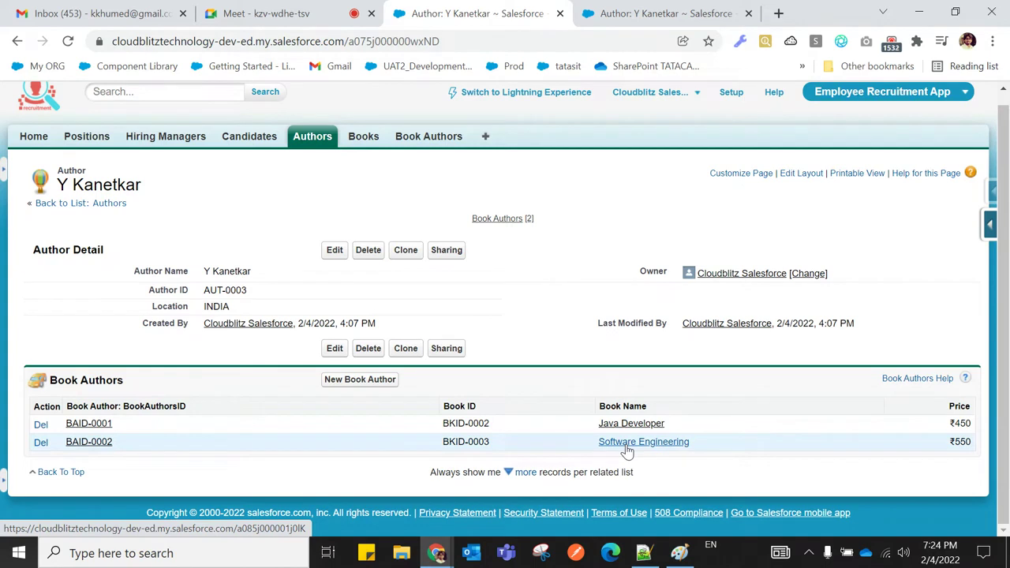
right_click(359, 143)
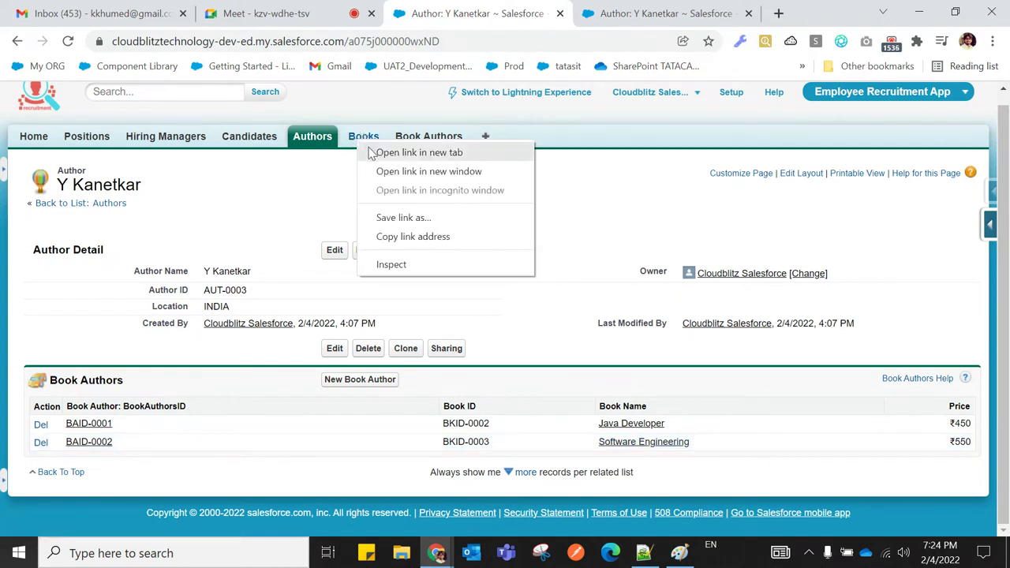
Open the Books list in a new tab, list all books, and review the Java Developer record
click(371, 153)
click(678, 14)
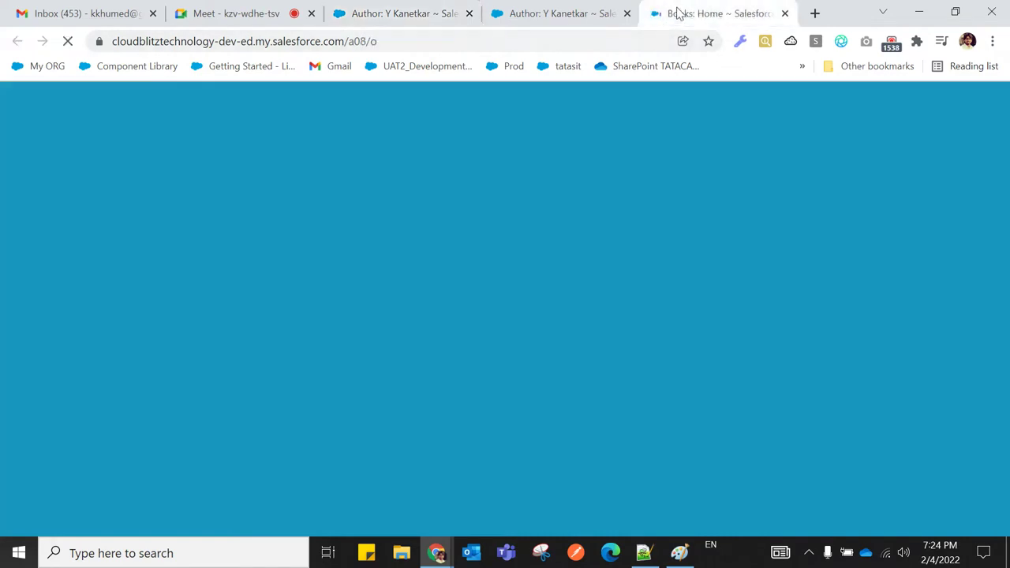
click(106, 227)
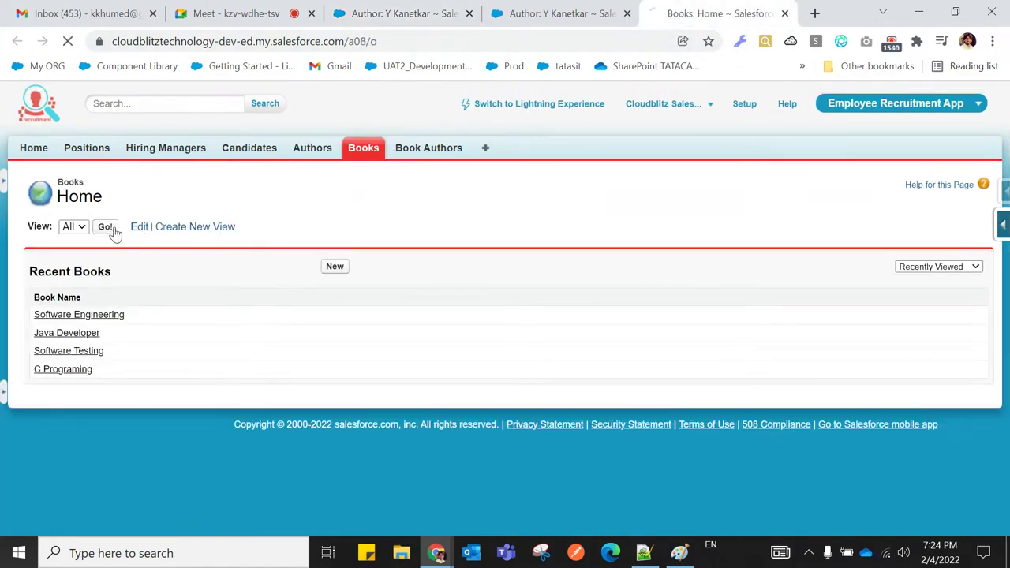
click(402, 16)
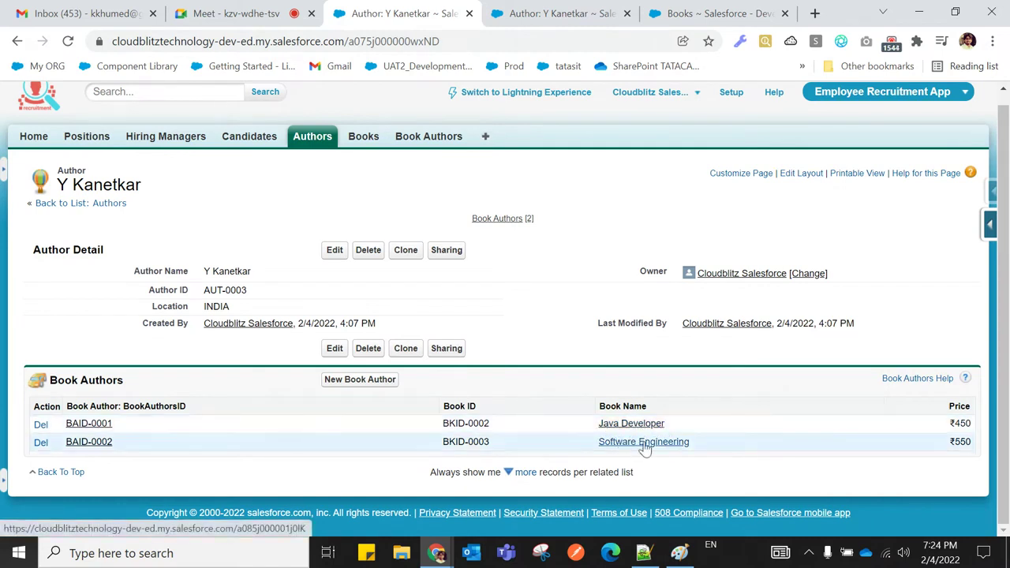
click(663, 19)
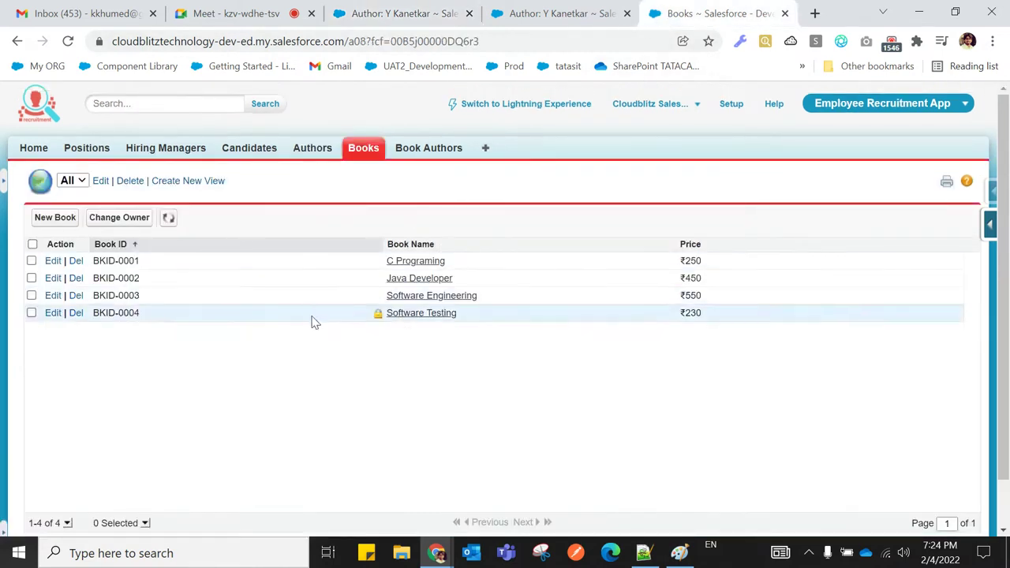
click(419, 279)
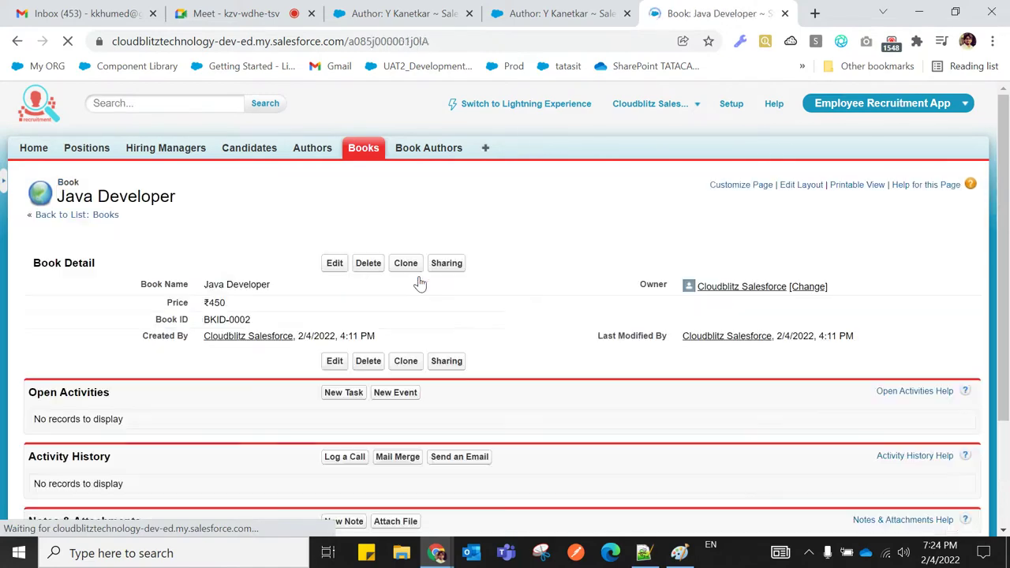
scroll(330, 362, down, 3)
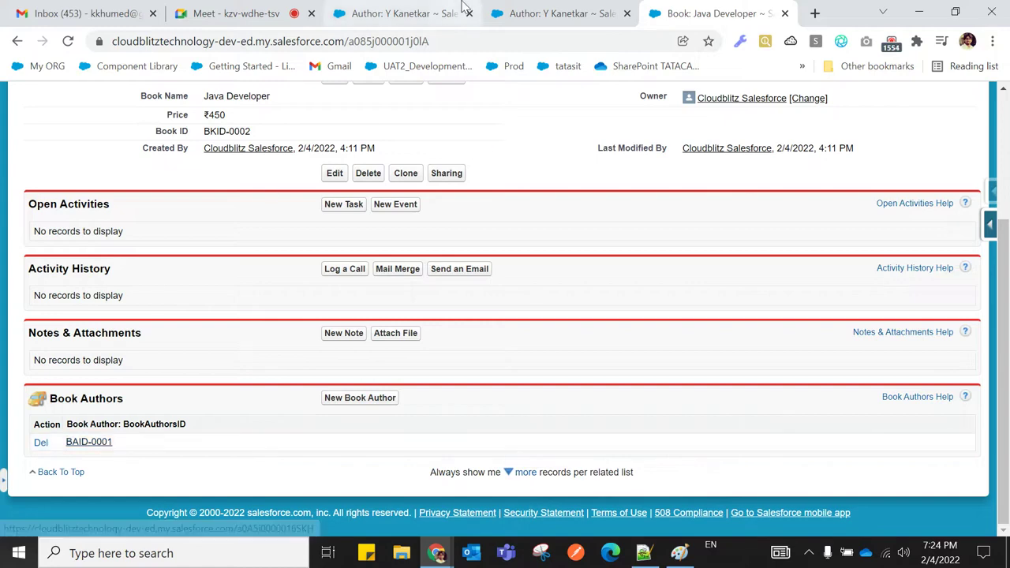
scroll(550, 173, up, 3)
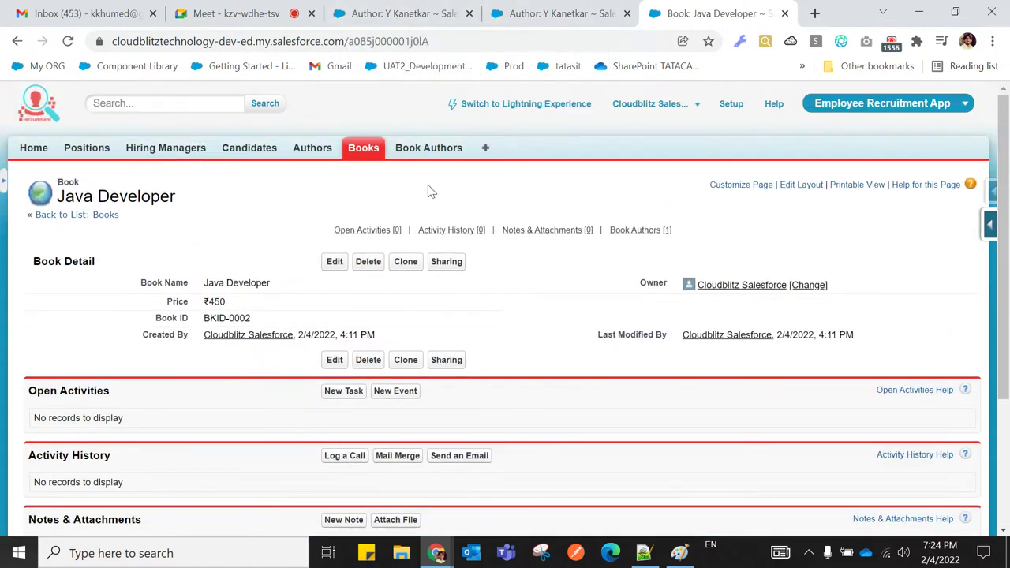
Open the Software Engineering book (BKID-0003, ₹550) and review its BAID-0002 Book Author link
click(368, 153)
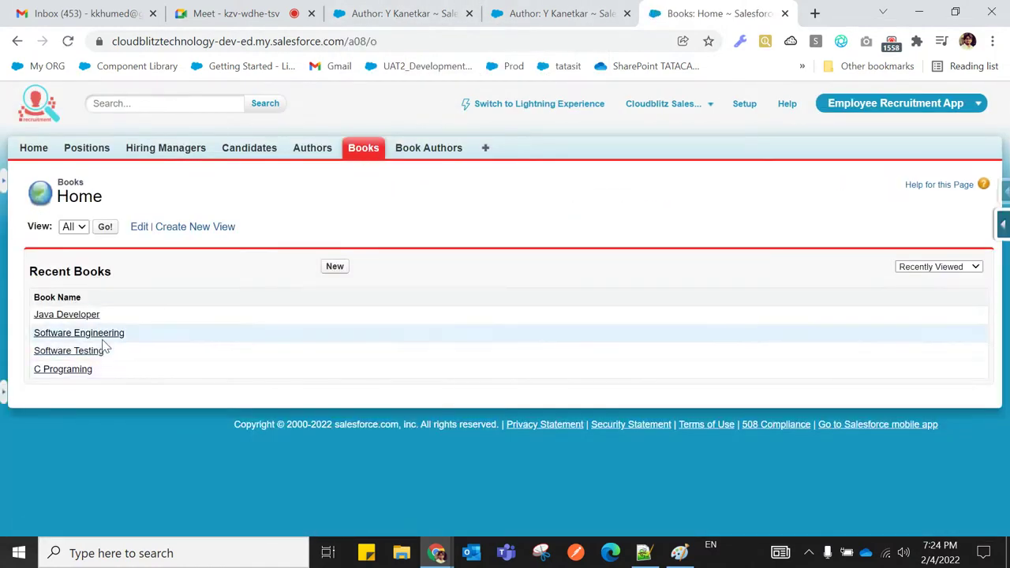
click(101, 334)
scroll(469, 270, down, 3)
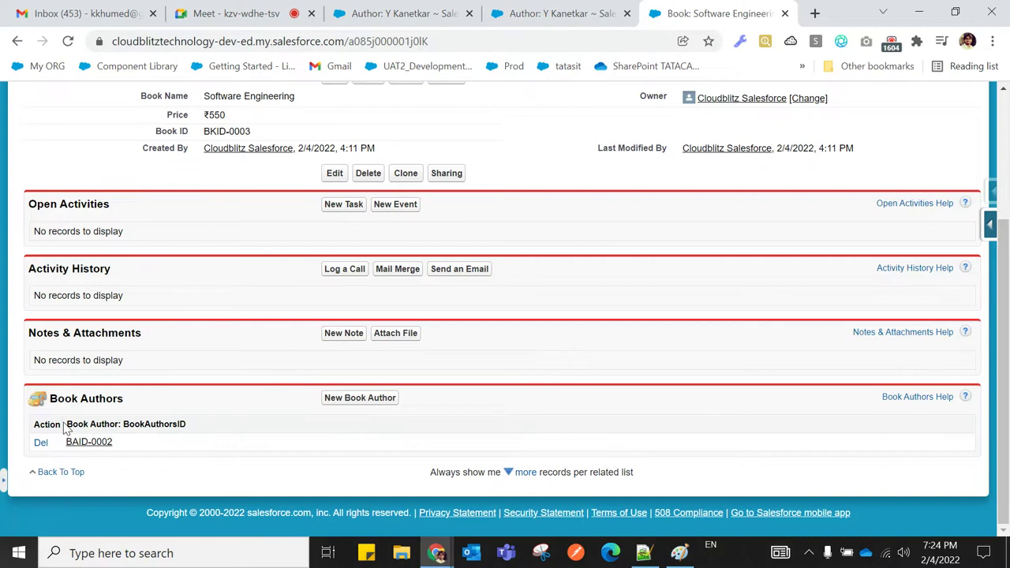
scroll(183, 425, up, 3)
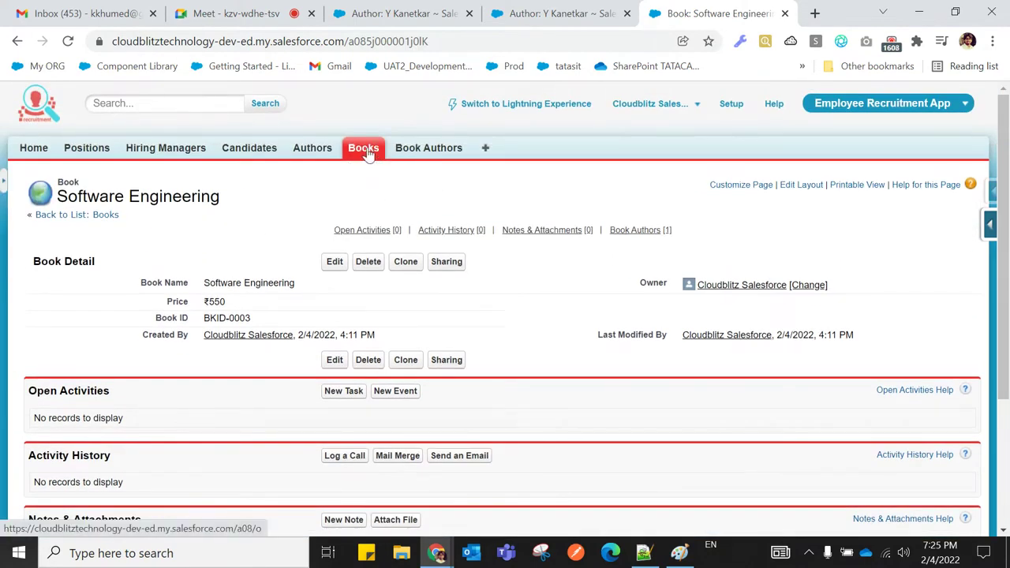
scroll(361, 162, down, 3)
scroll(304, 258, up, 2)
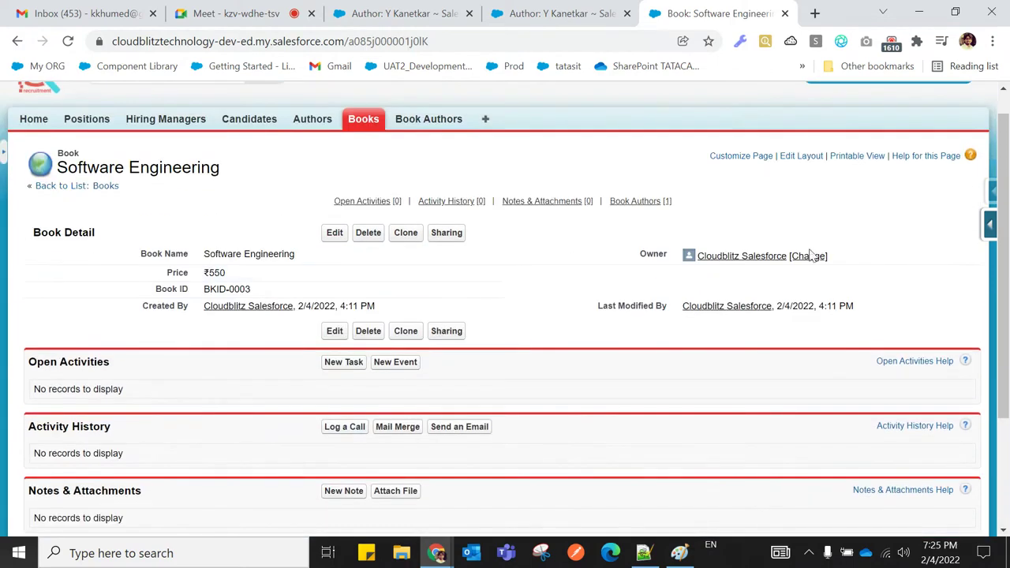
Edit the Book layout, removing the Open Activities, Activity History and Notes & Attachments related lists
mouse_move(992, 233)
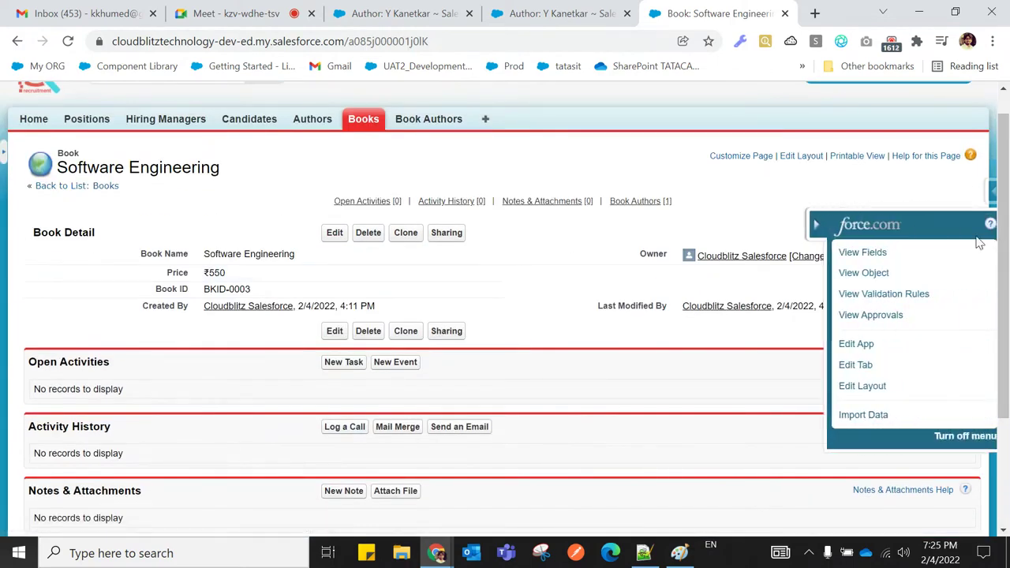
click(847, 389)
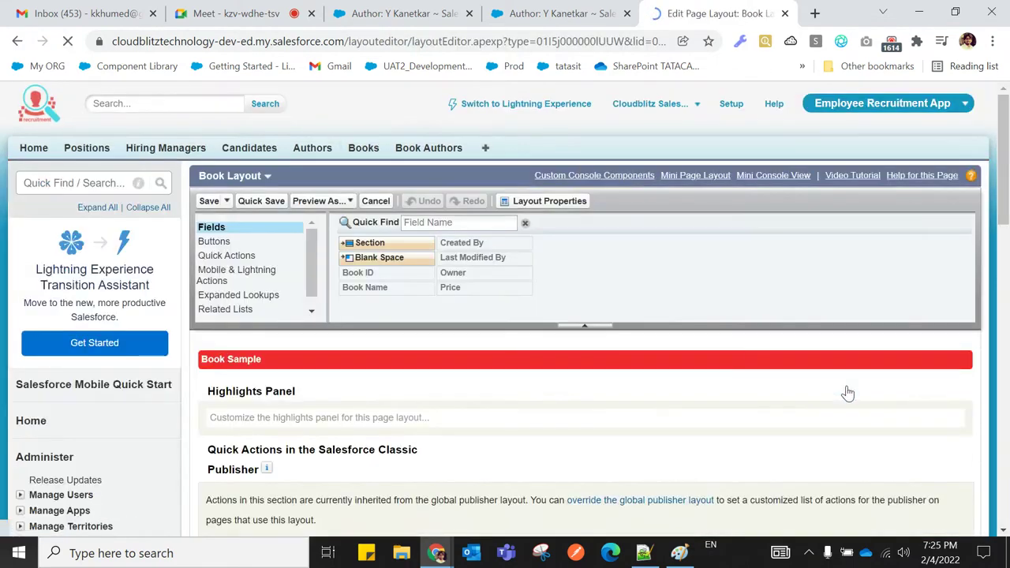
scroll(377, 328, down, 3)
scroll(377, 328, down, 10)
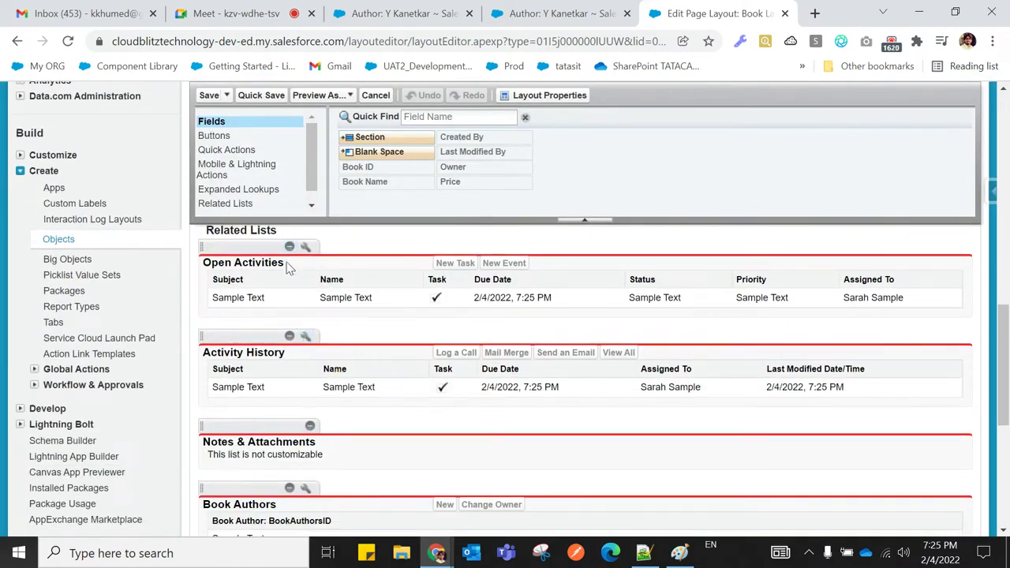
click(290, 247)
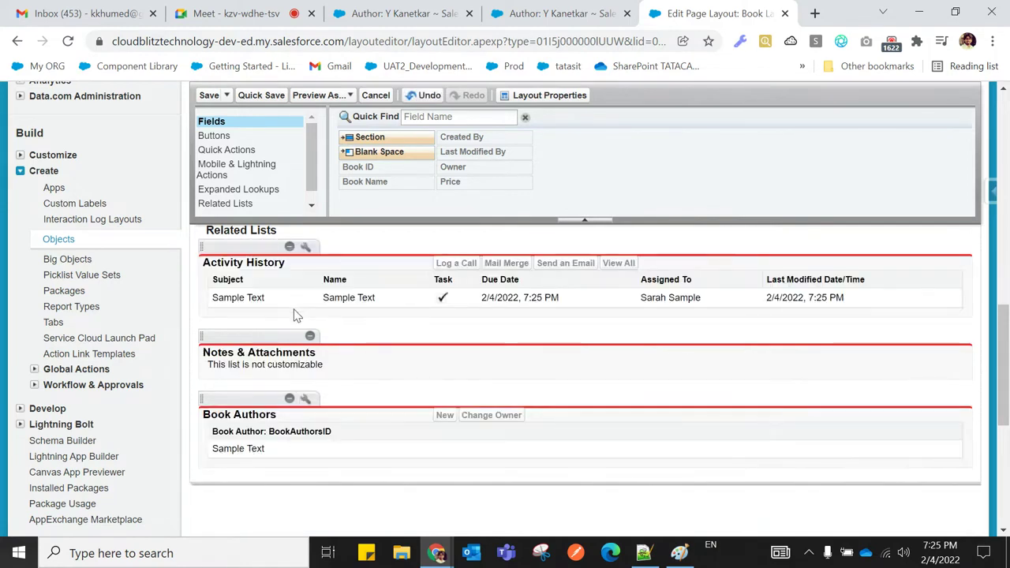
click(290, 247)
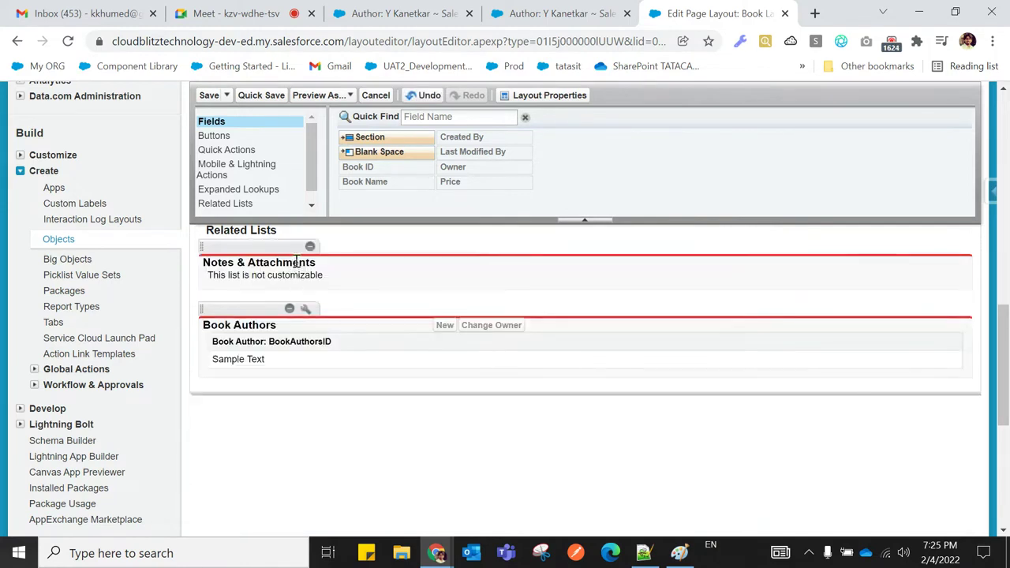
click(309, 247)
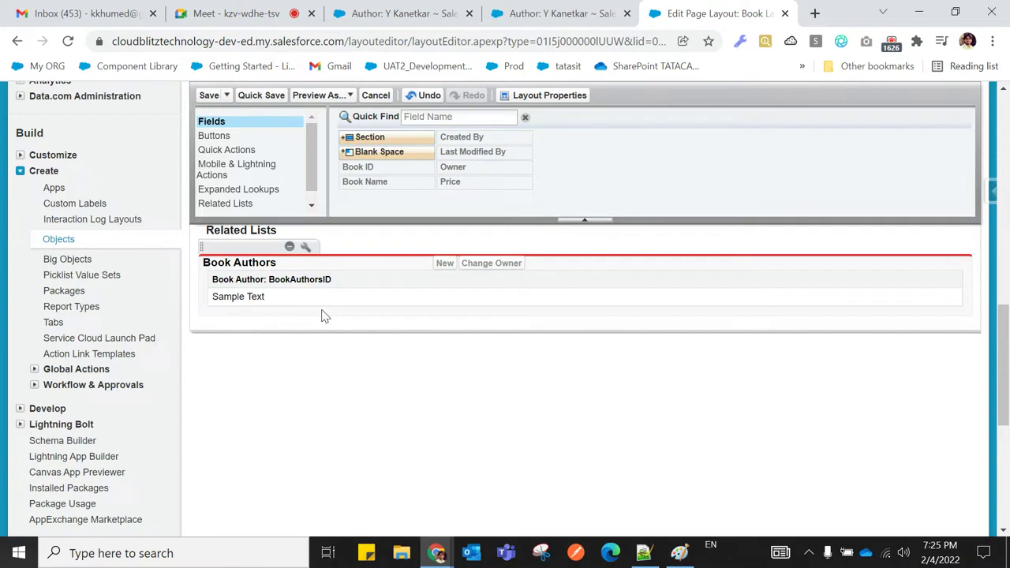
click(307, 248)
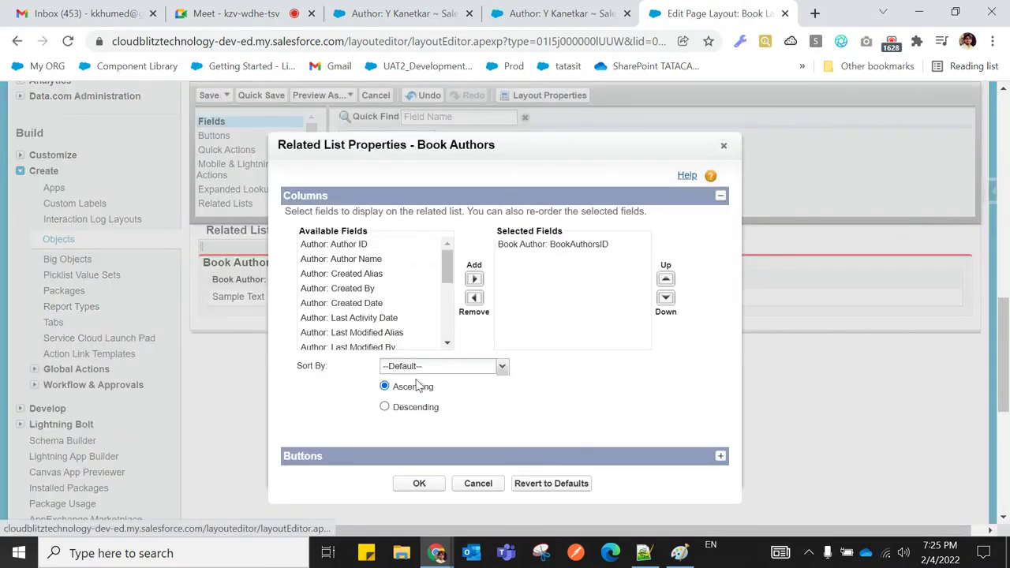
Add Author: Author Name, Author: Author ID and Author: Location as Book Authors columns and confirm
drag(447, 281, 452, 261)
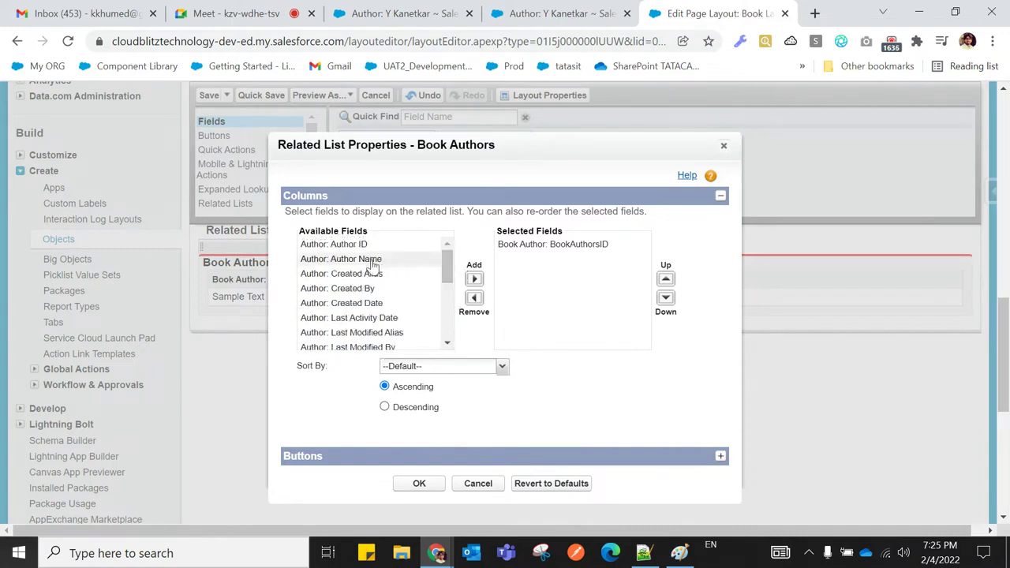
click(367, 266)
click(474, 279)
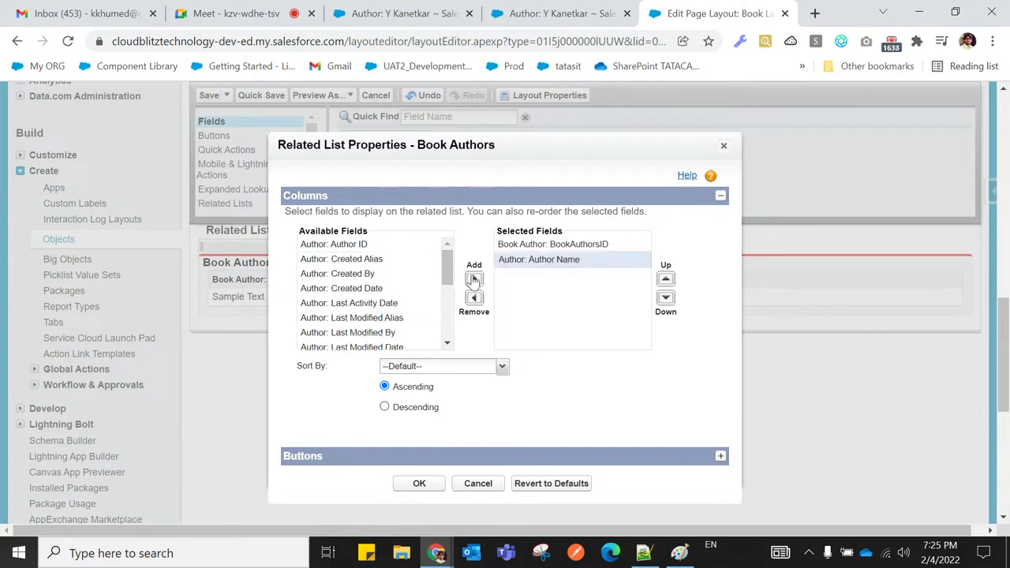
click(361, 246)
click(474, 278)
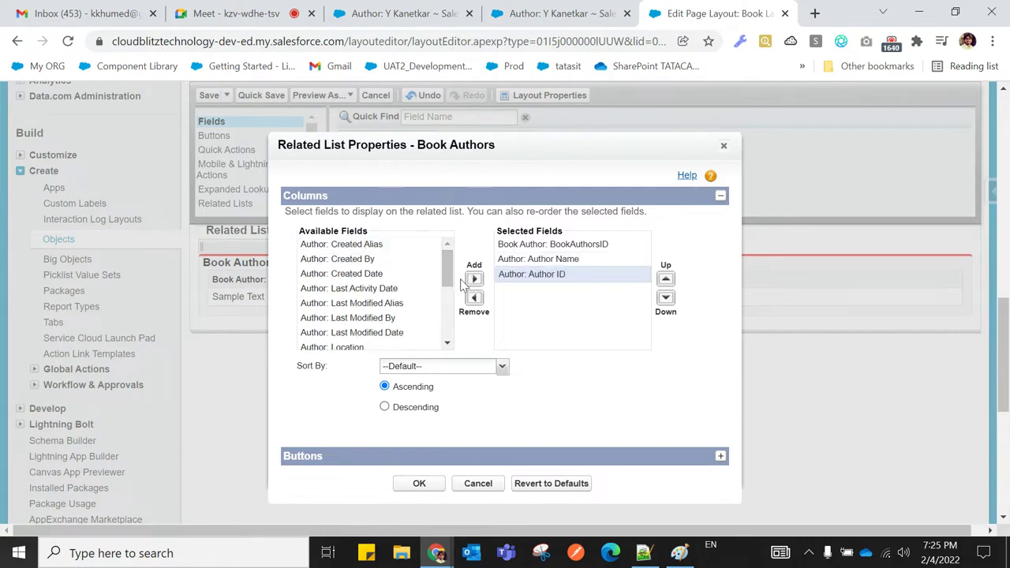
drag(447, 287, 447, 301)
click(335, 311)
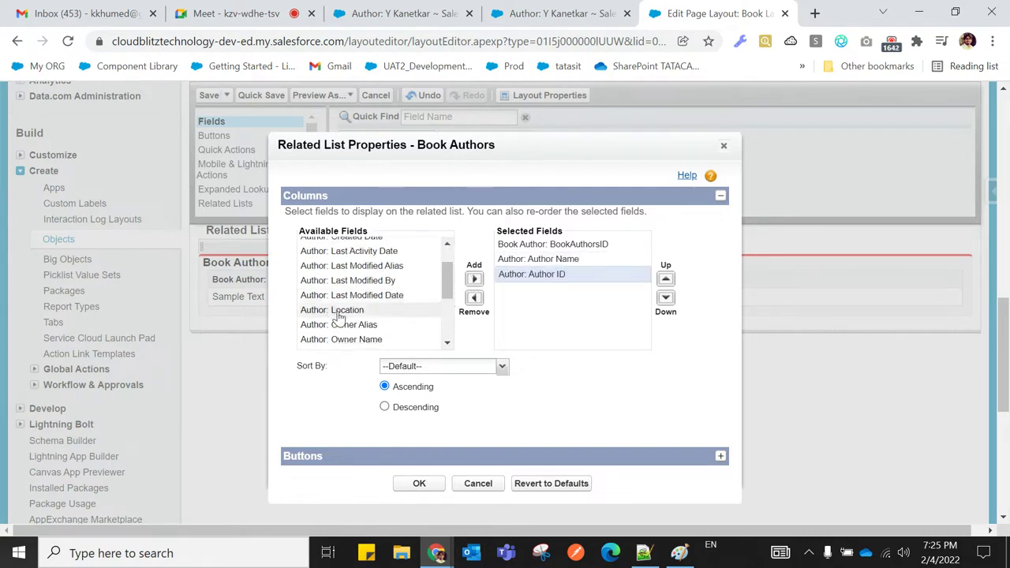
click(474, 280)
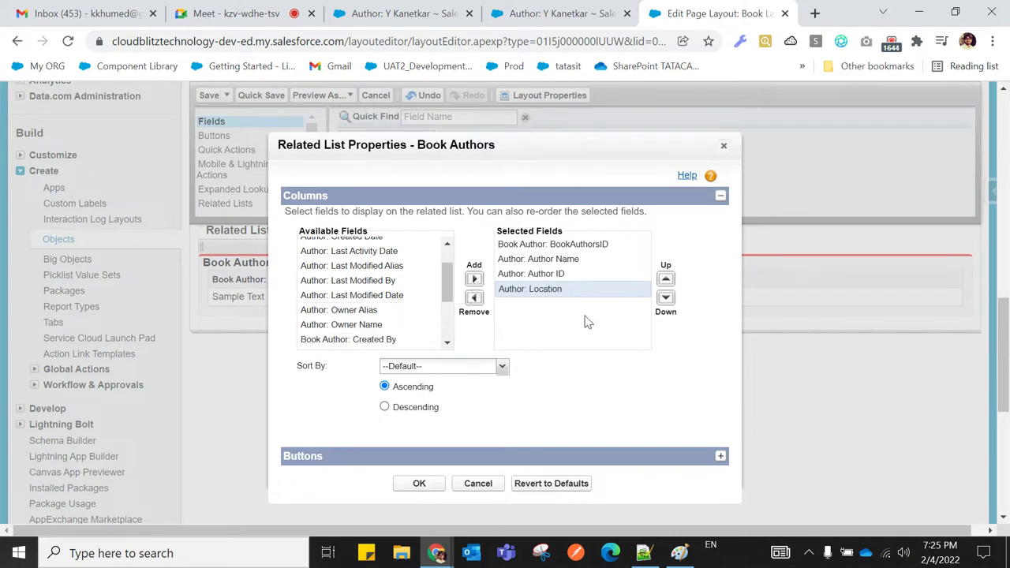
click(419, 484)
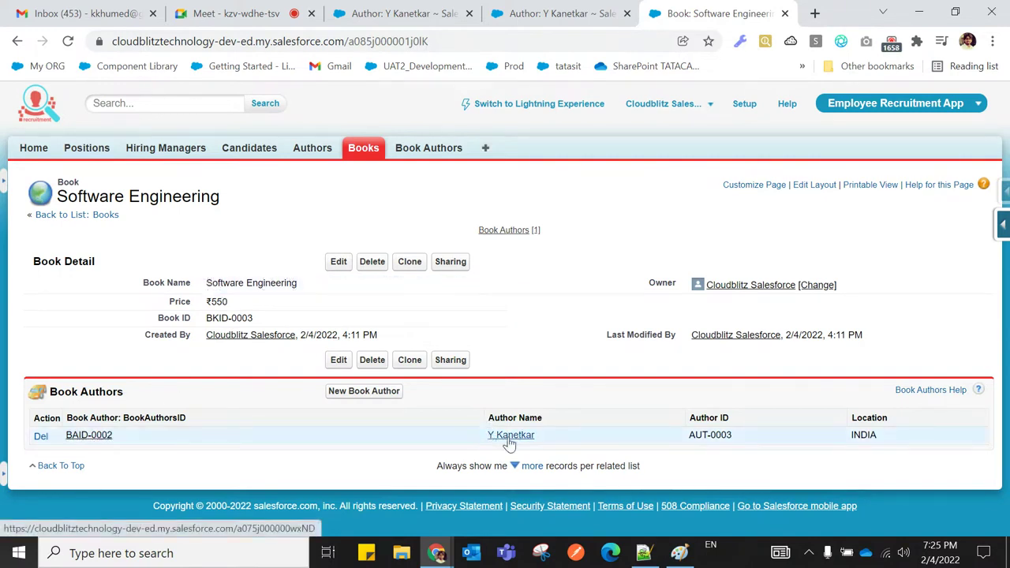
drag(734, 439, 693, 439)
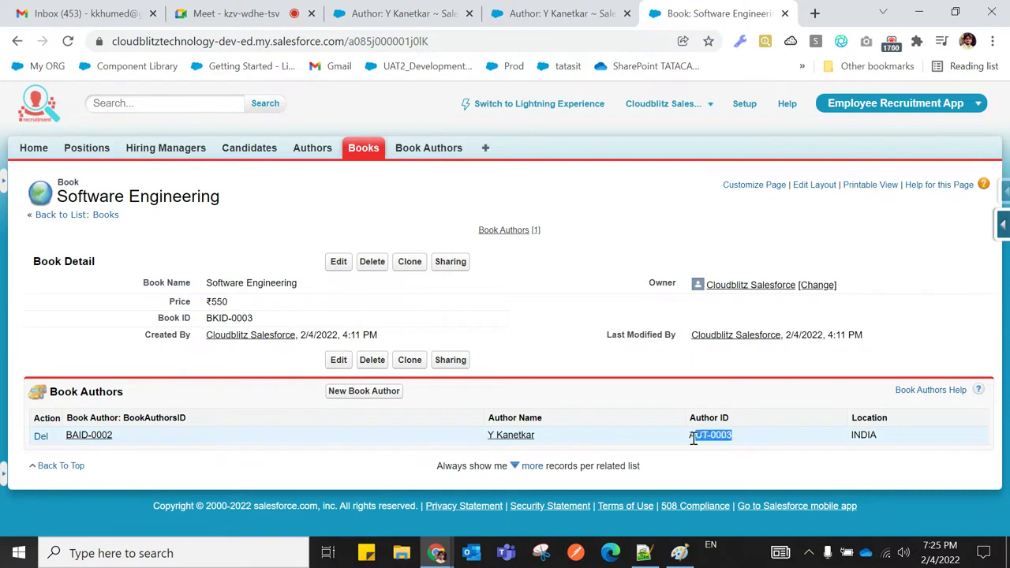
click(713, 459)
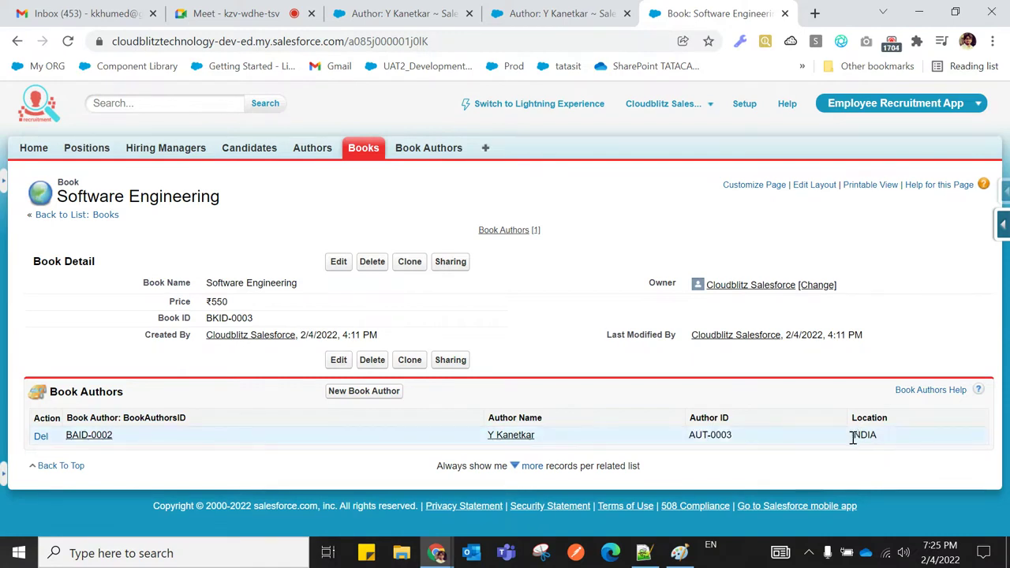
drag(690, 439, 741, 442)
click(312, 151)
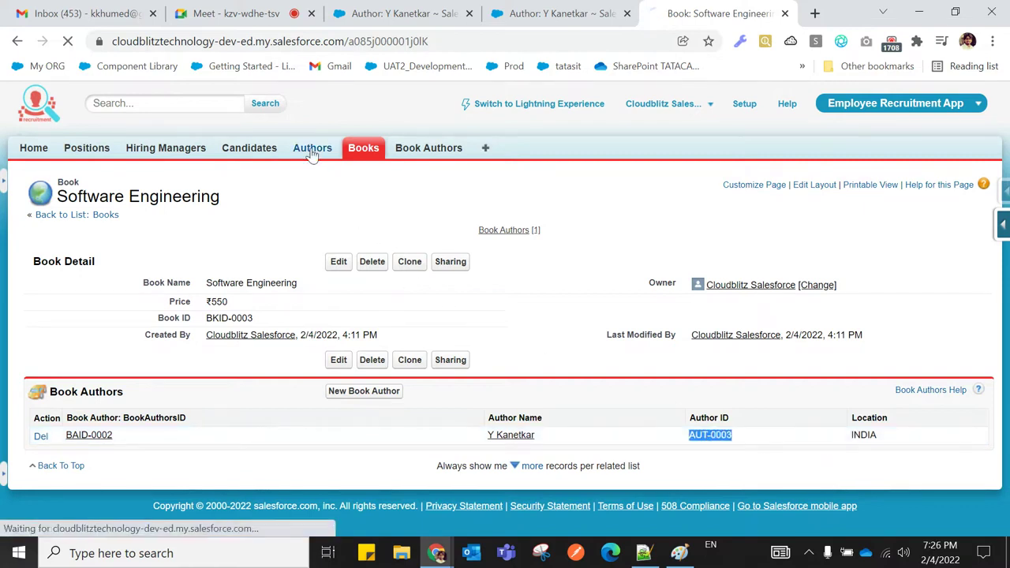
click(62, 314)
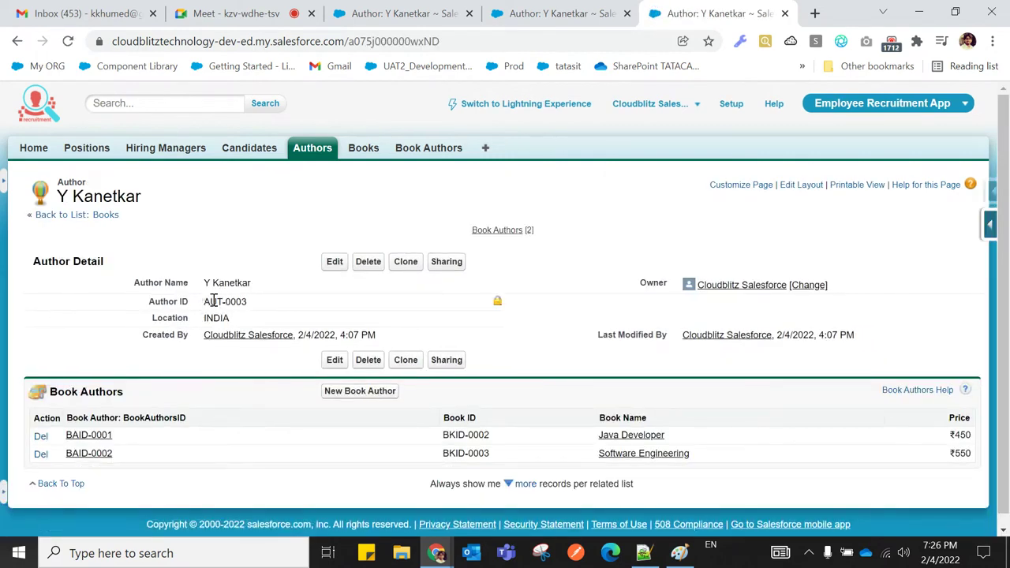
triple_click(213, 301)
click(111, 325)
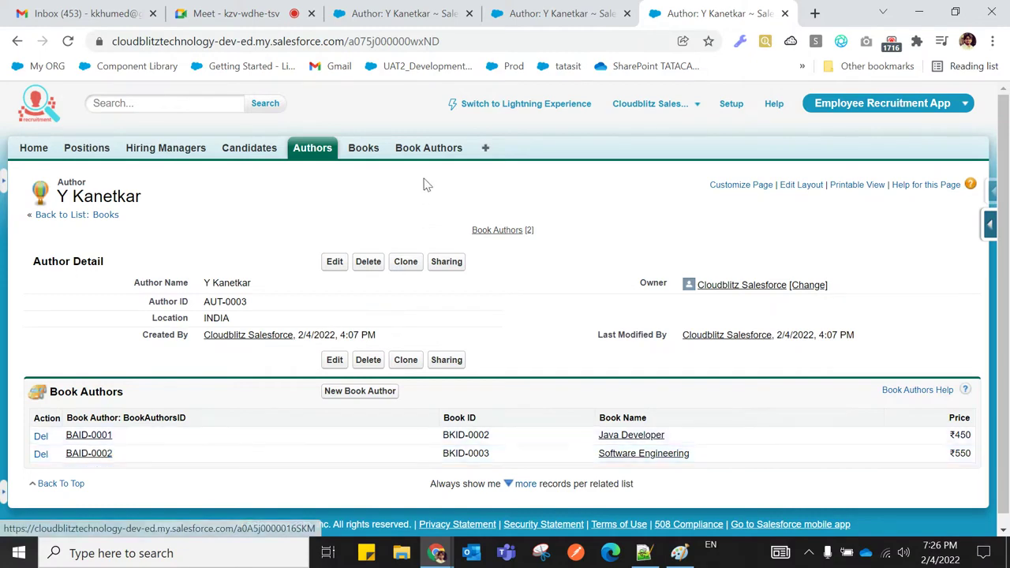
click(365, 150)
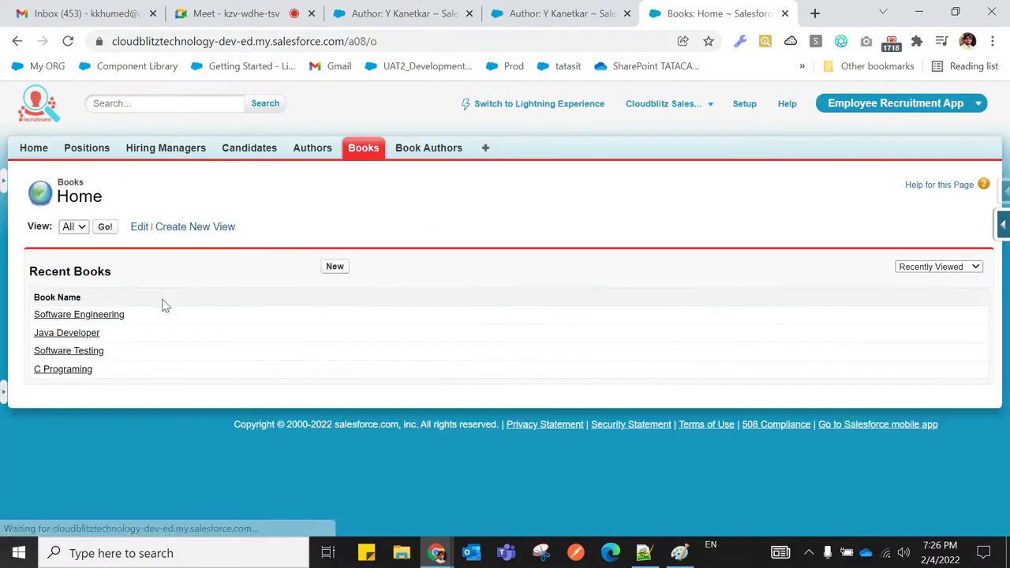
click(104, 316)
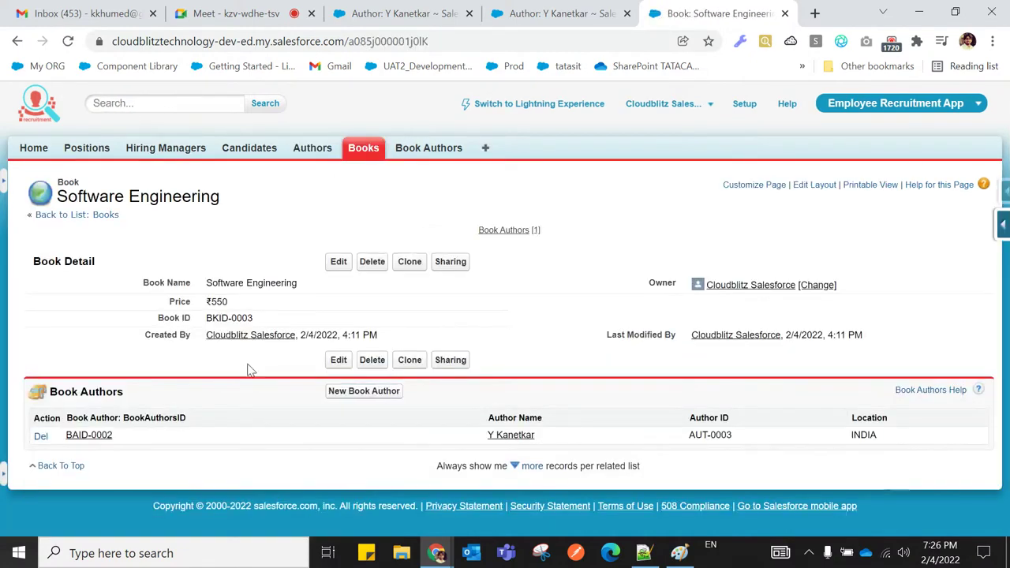
drag(548, 438, 488, 436)
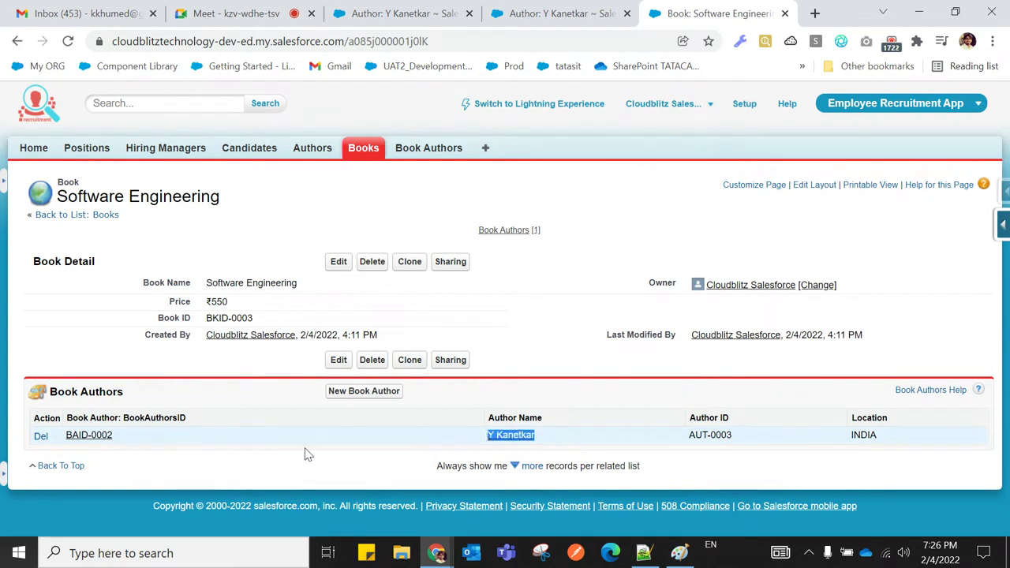
click(288, 465)
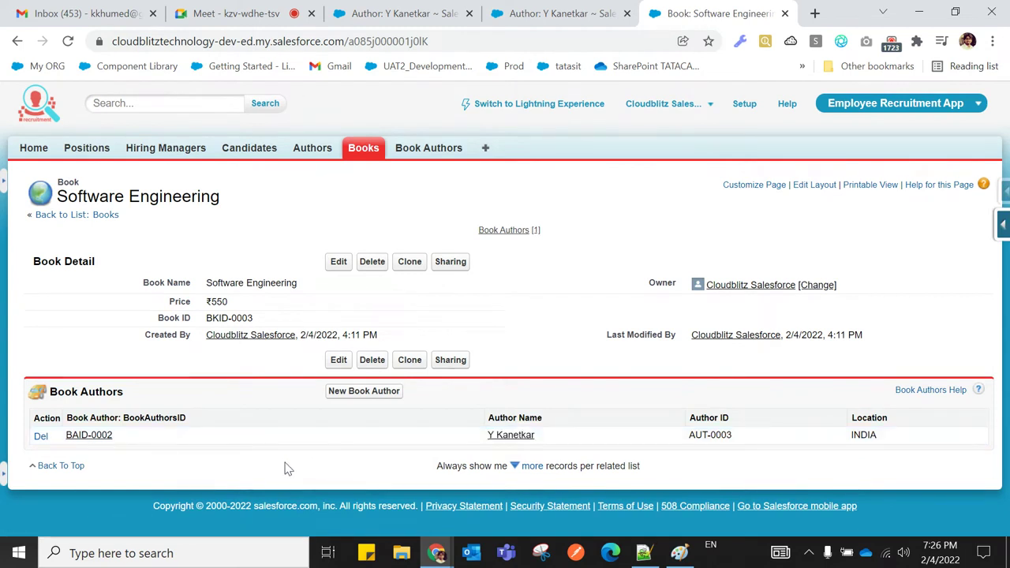
Create a new Book Author record pairing author Balaguru swami with the book Software Engineering
click(413, 156)
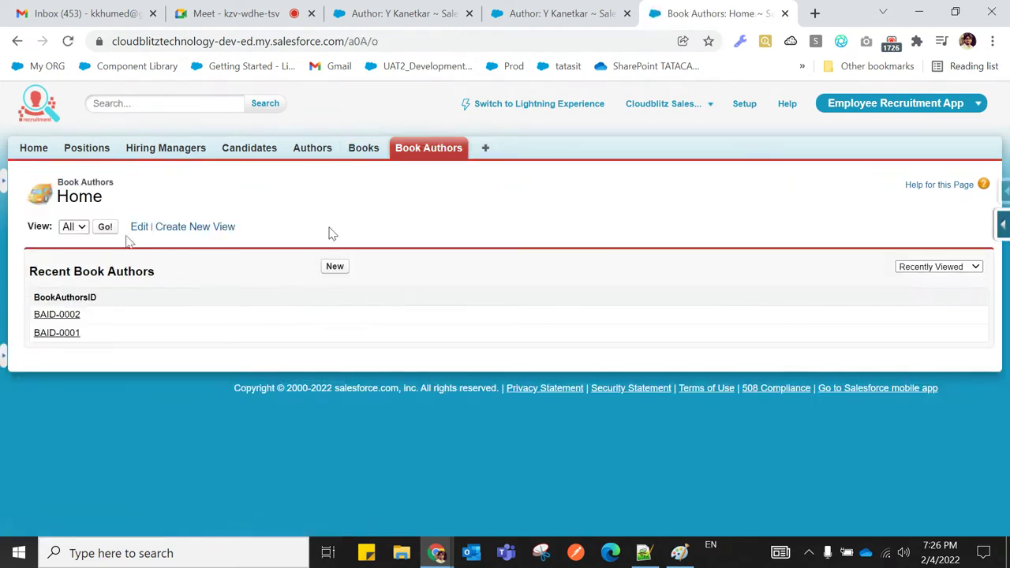
click(107, 228)
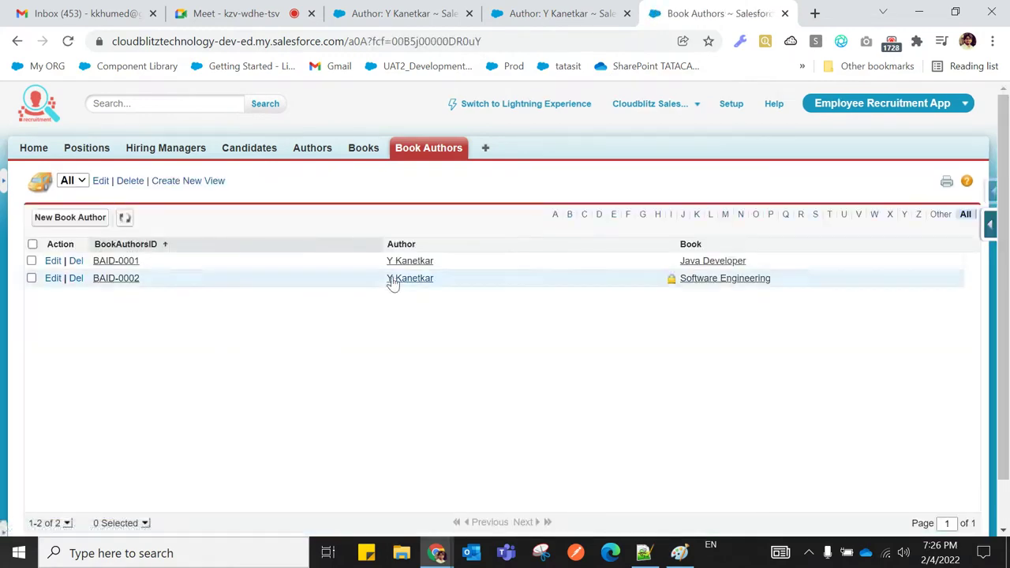
click(82, 222)
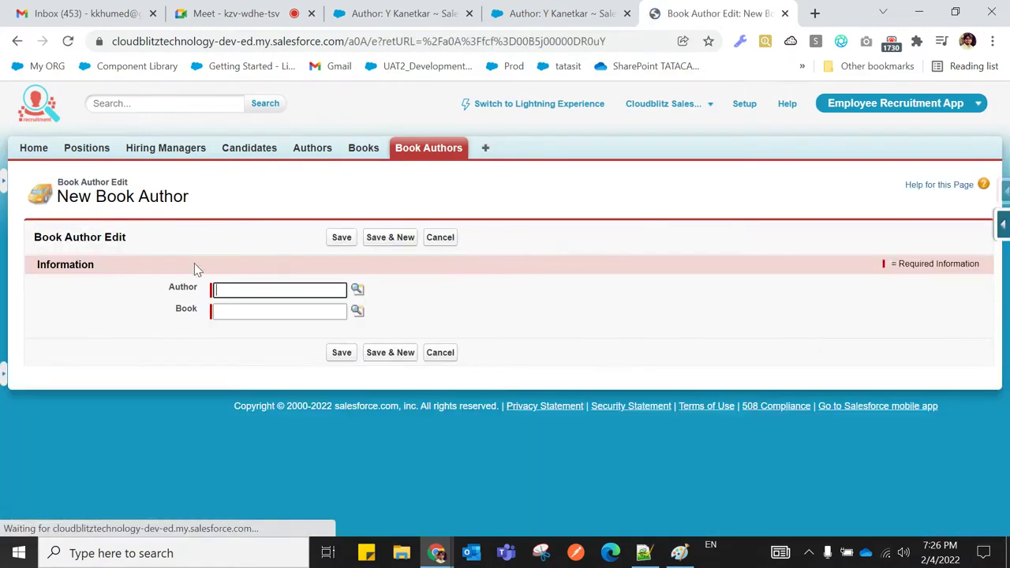
click(357, 292)
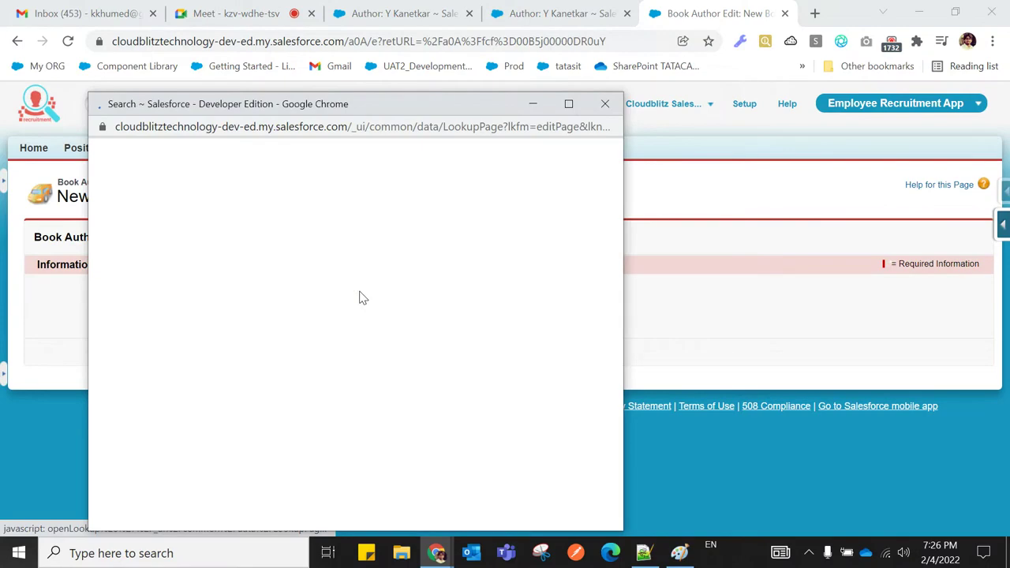
click(158, 329)
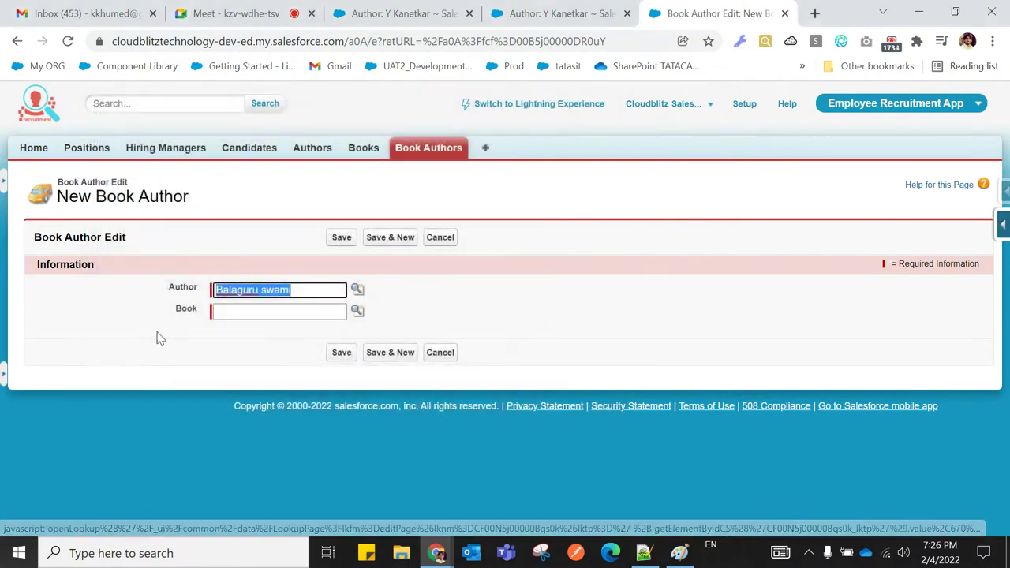
click(357, 312)
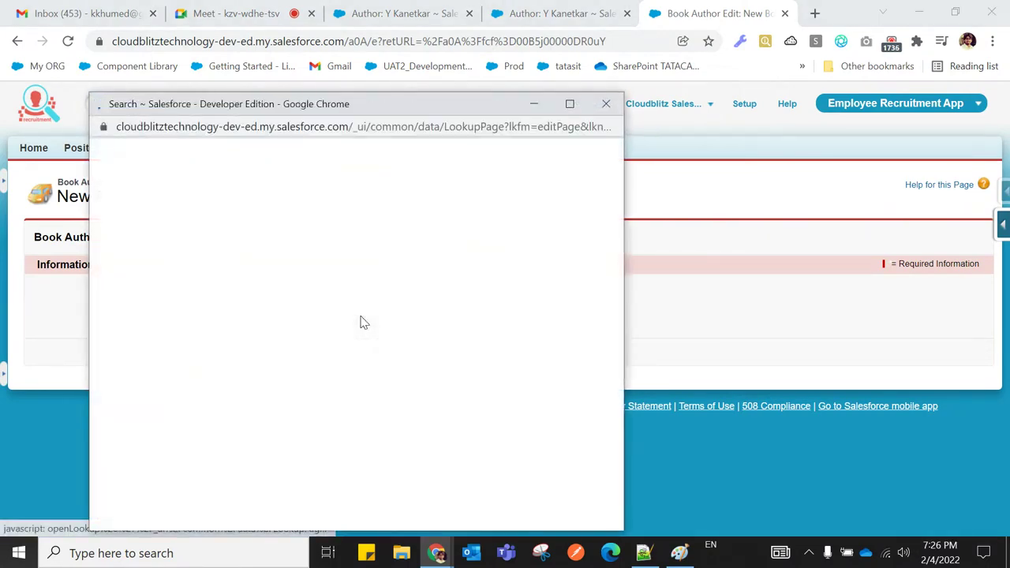
click(150, 293)
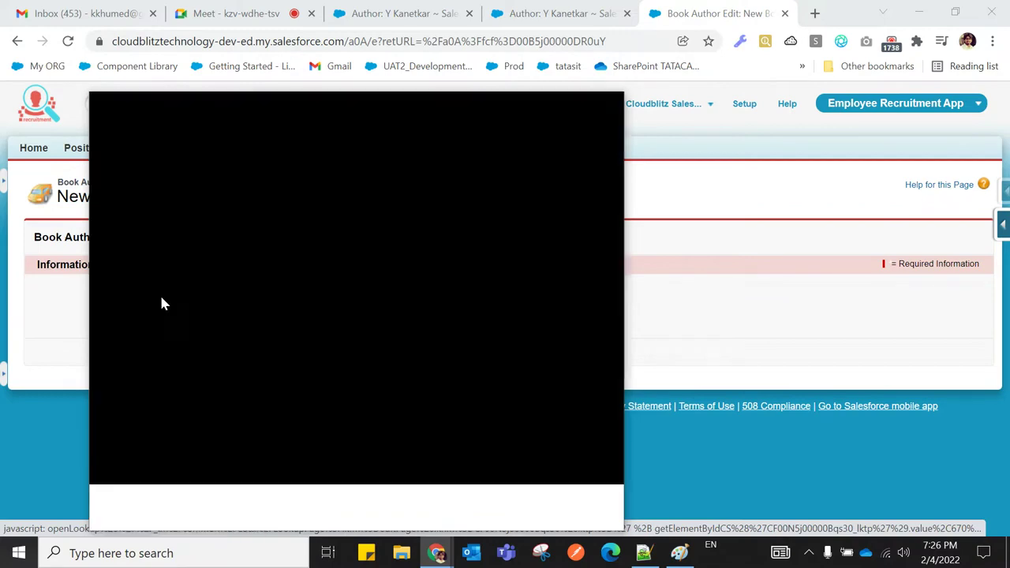
click(341, 353)
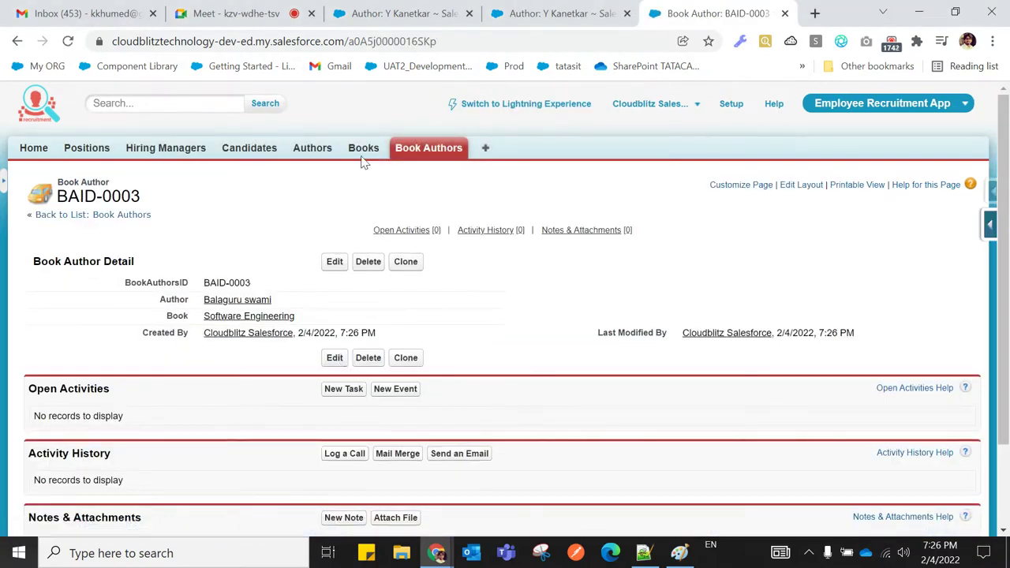
click(360, 151)
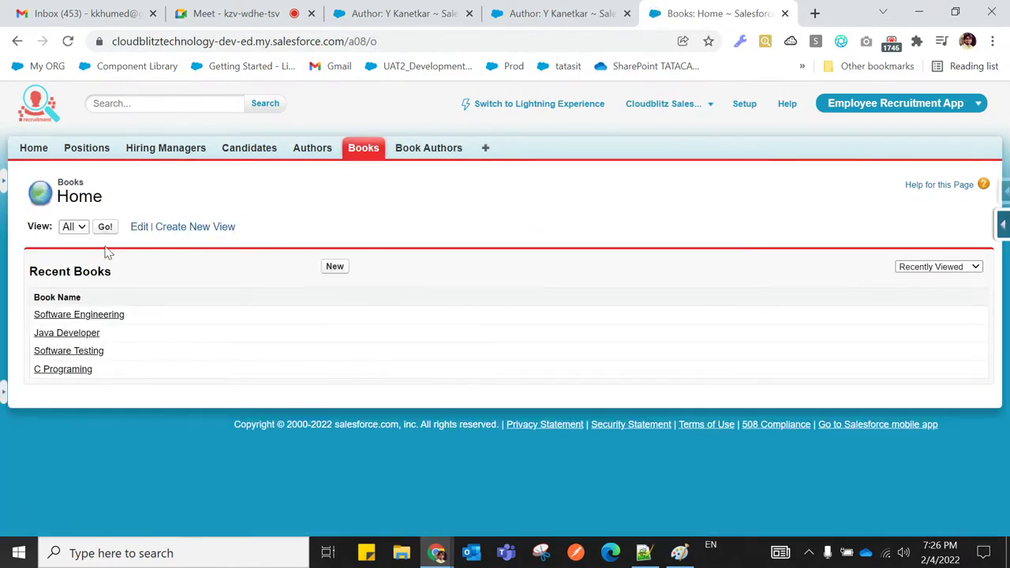
Open Software Engineering and highlight the new link to Balaguru swami, AUT-0004, INDIA
click(102, 316)
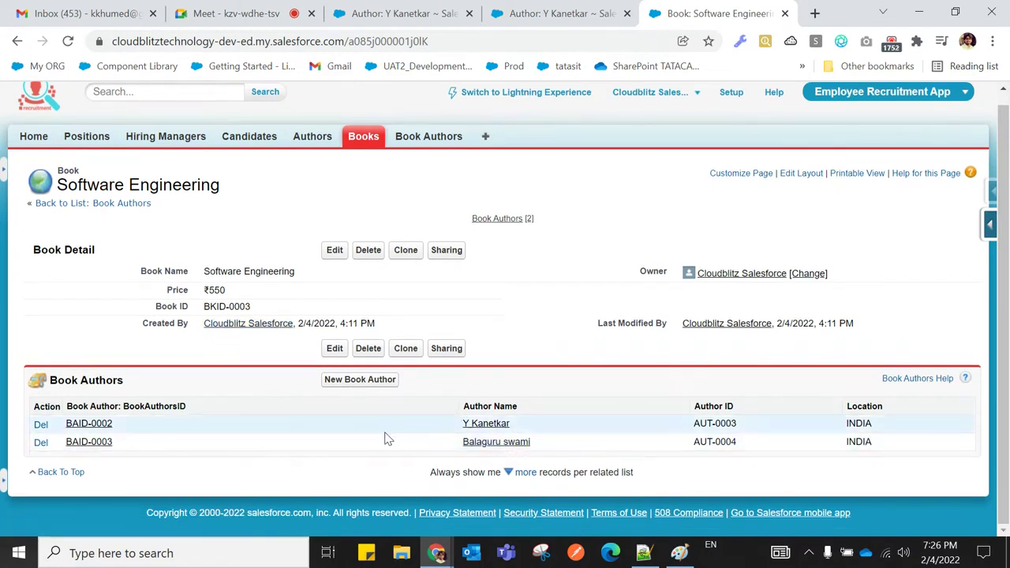
drag(456, 444, 537, 448)
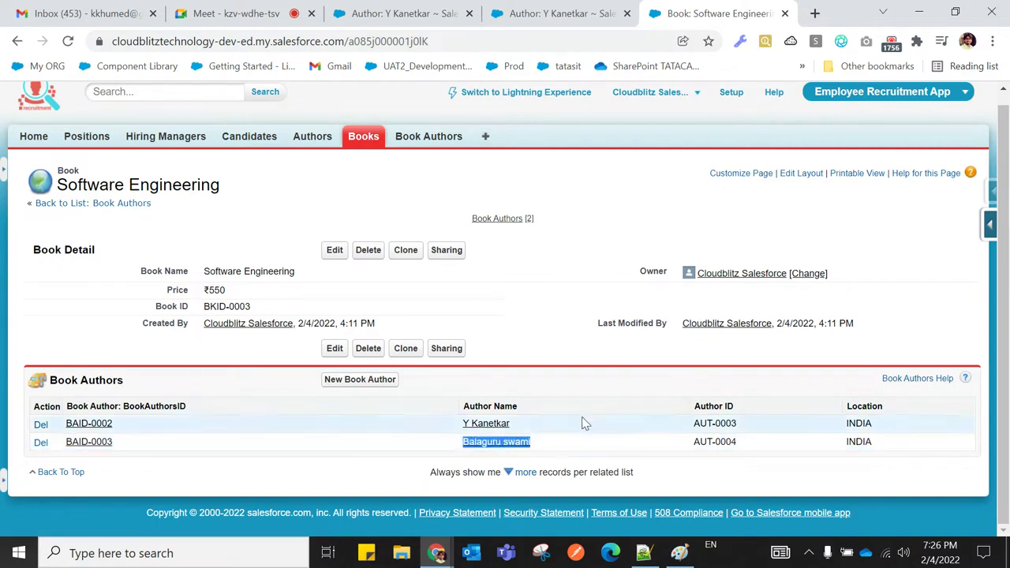
drag(204, 273, 300, 276)
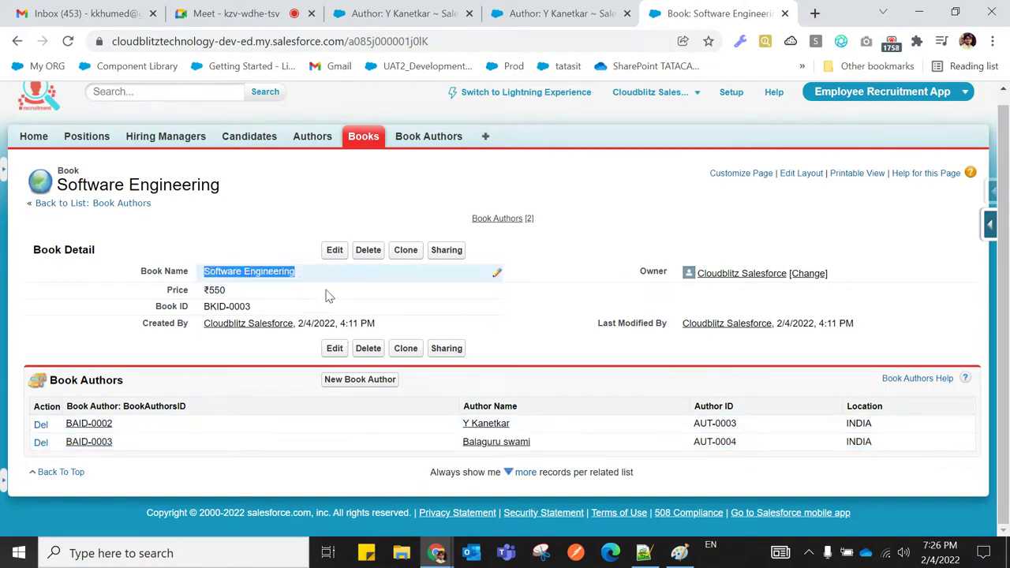
drag(678, 447, 753, 447)
drag(843, 444, 886, 446)
click(855, 483)
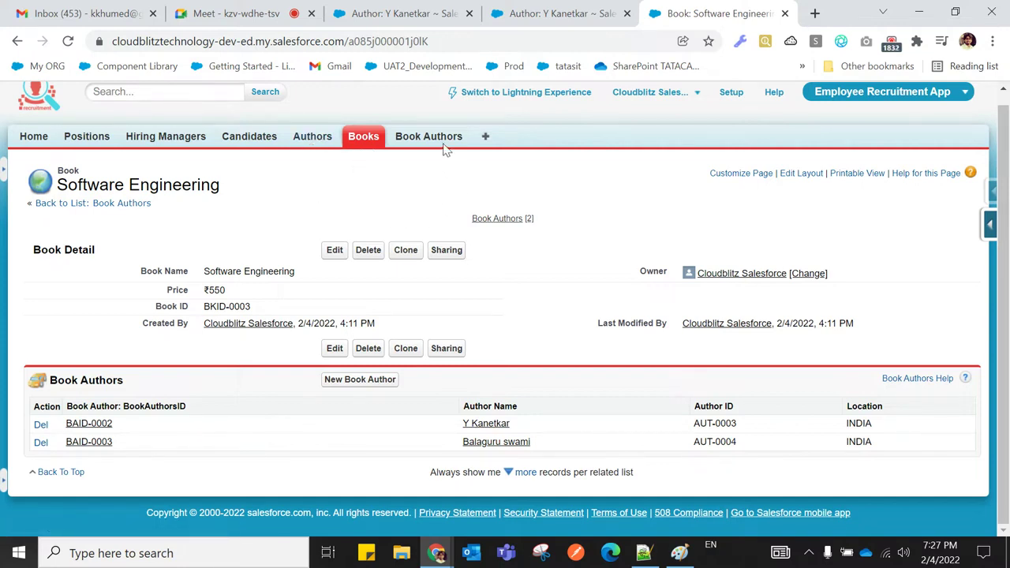
click(315, 146)
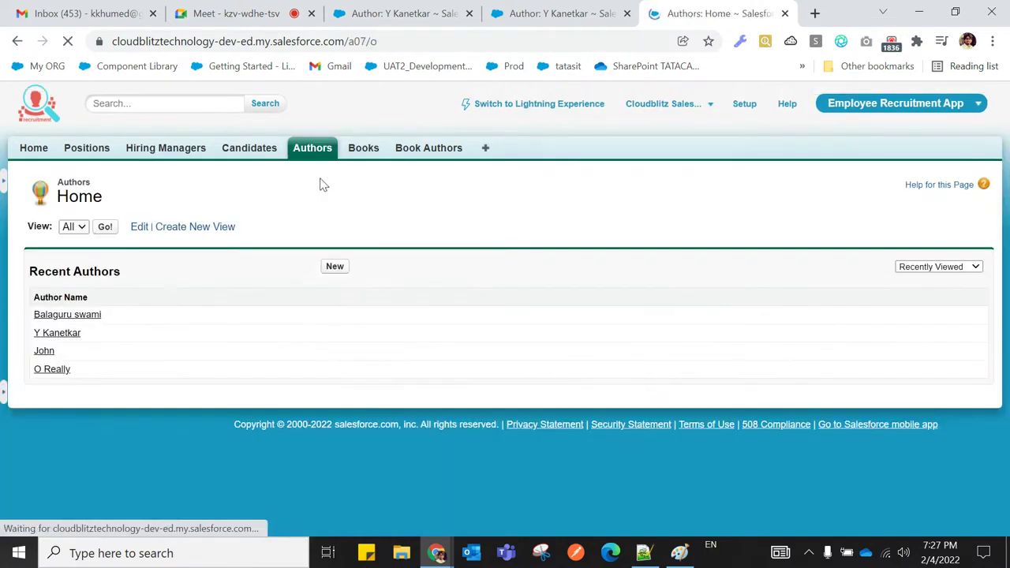
List all authors and all Book Author records, then open Y Kanetkar's author record
click(104, 227)
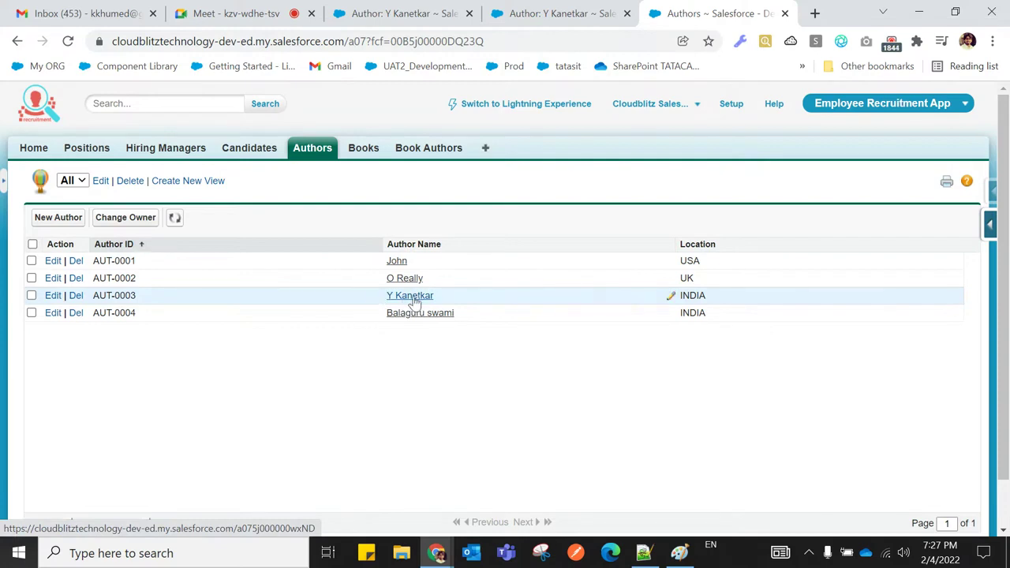
click(409, 153)
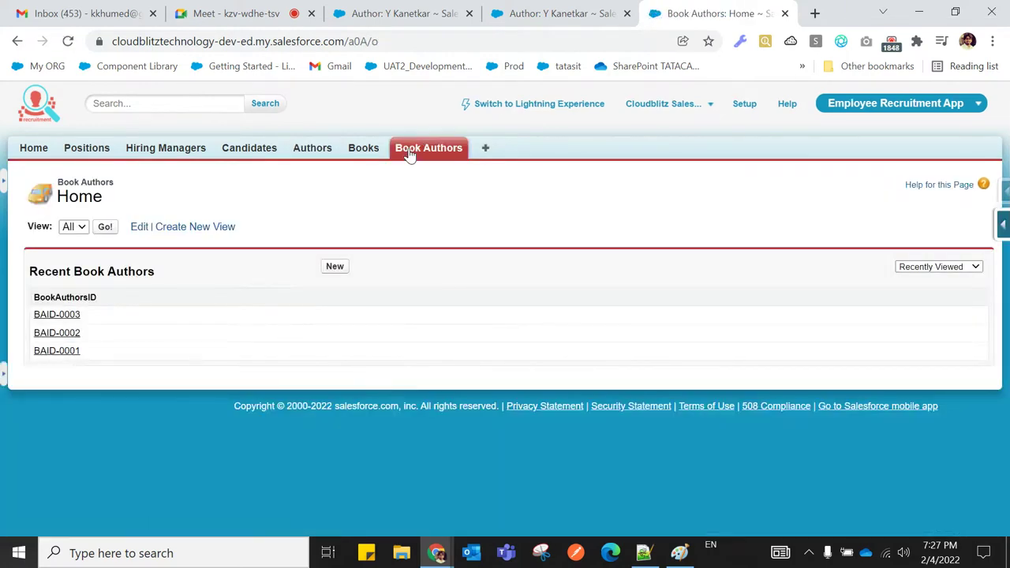
click(105, 228)
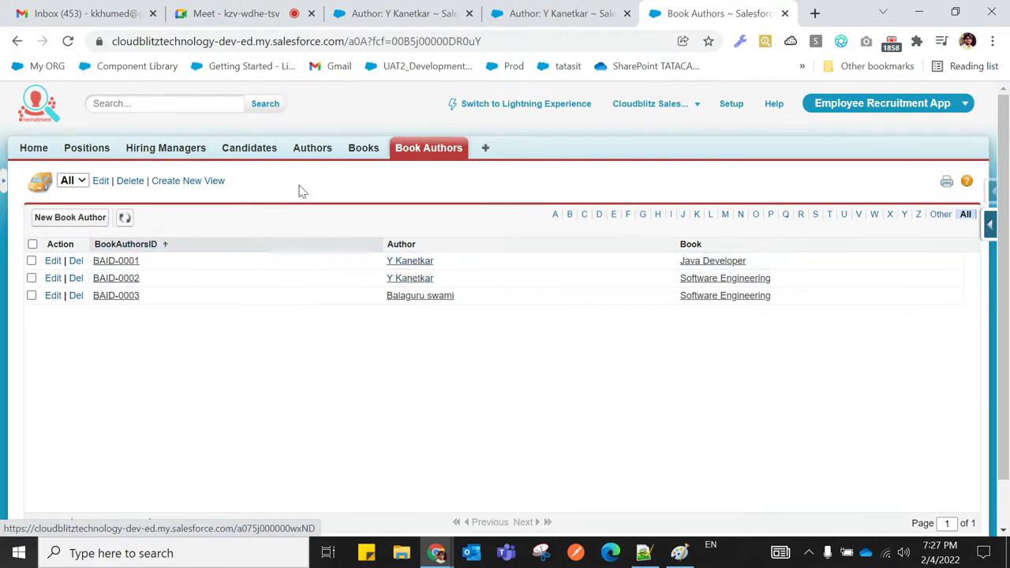
click(308, 150)
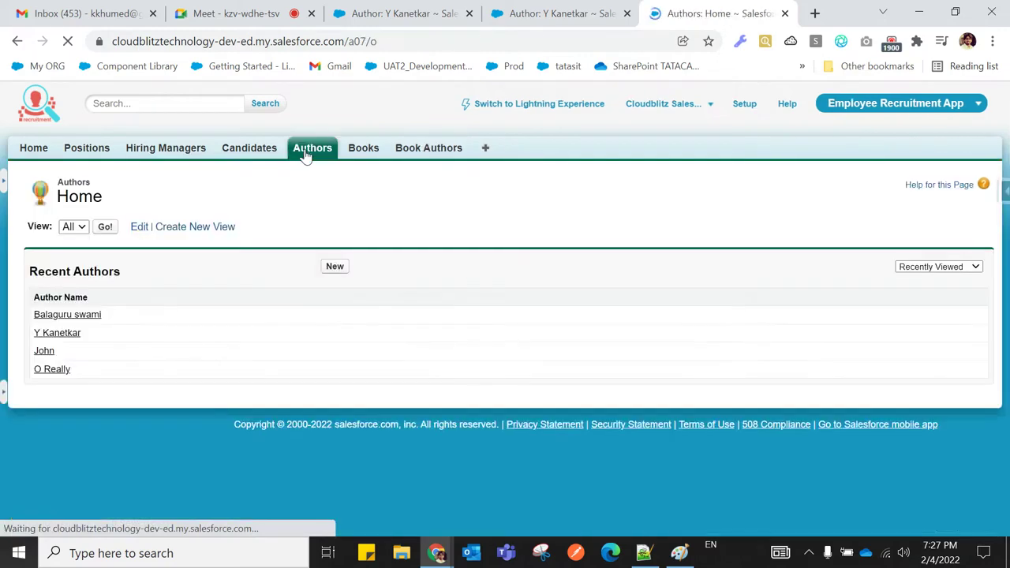
click(106, 234)
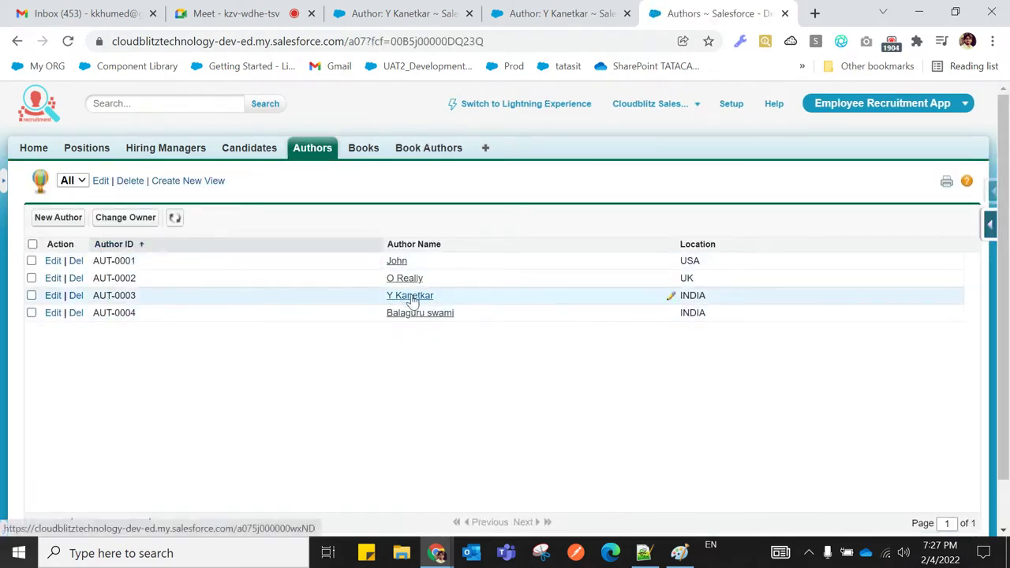
click(407, 297)
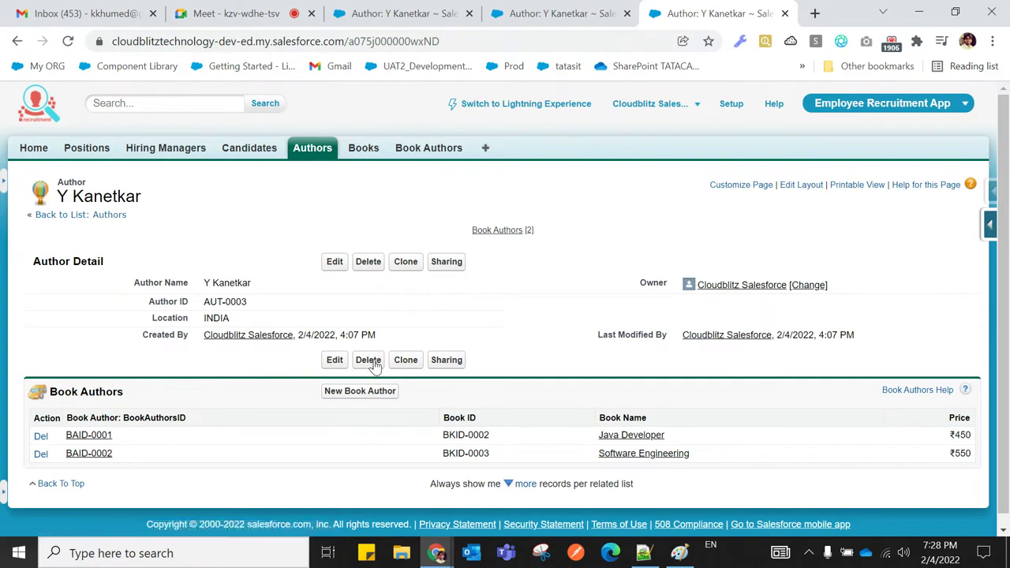
Delete the Y Kanetkar author record and list the remaining authors
click(374, 367)
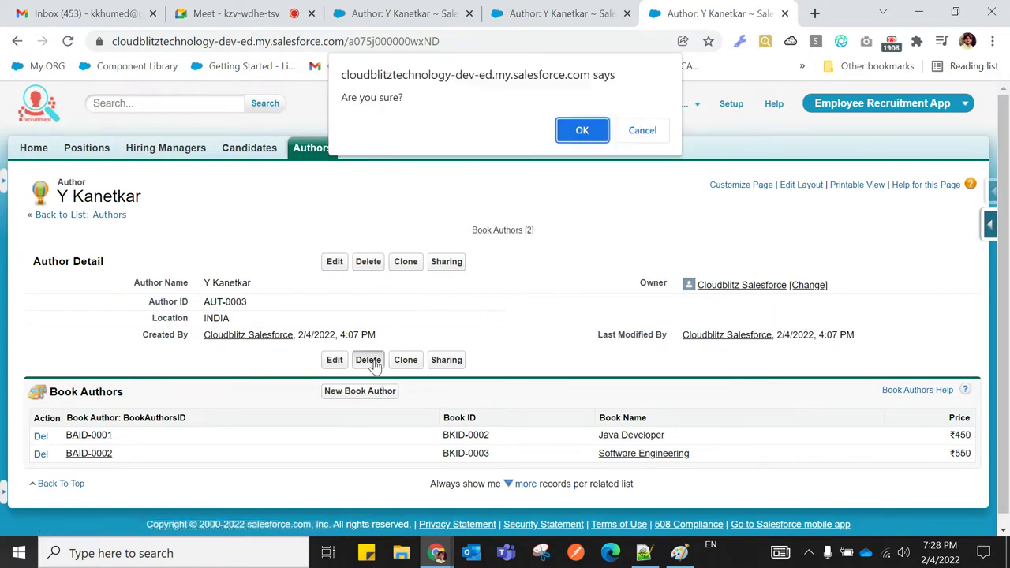
click(583, 136)
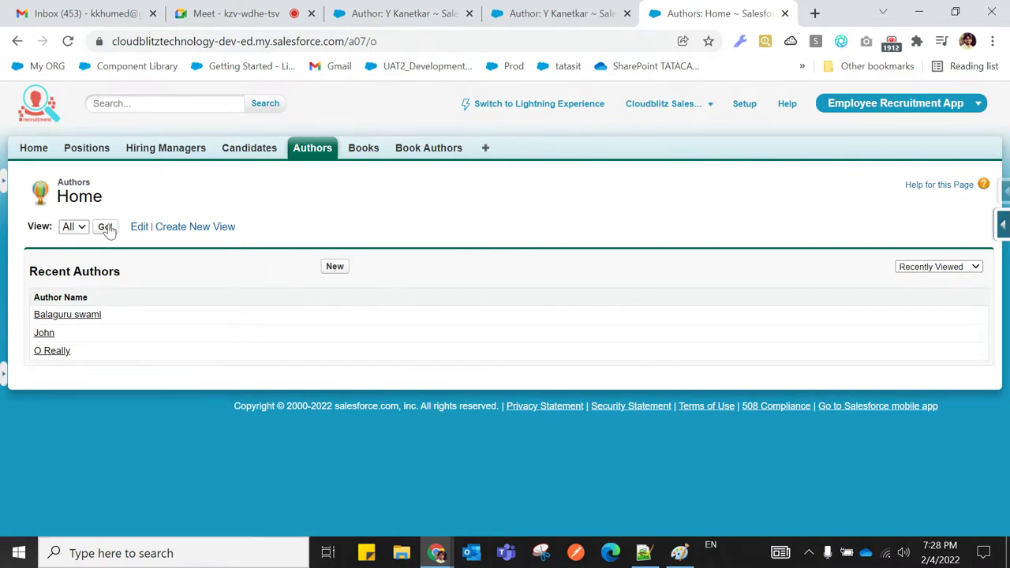
click(106, 228)
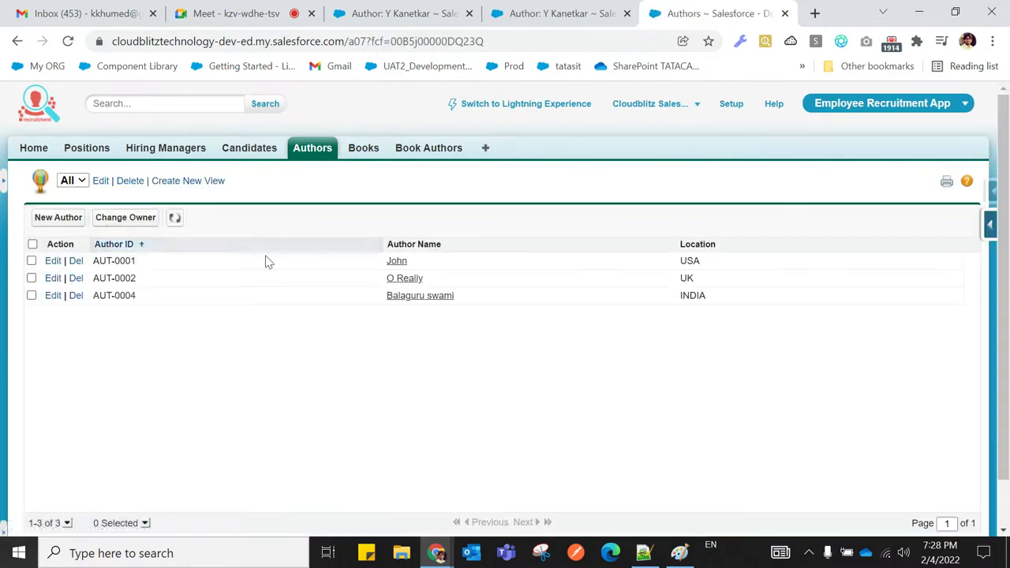
List all Book Authors records, now only BAID-0003 linking Balaguru swami to Software Engineering
click(425, 157)
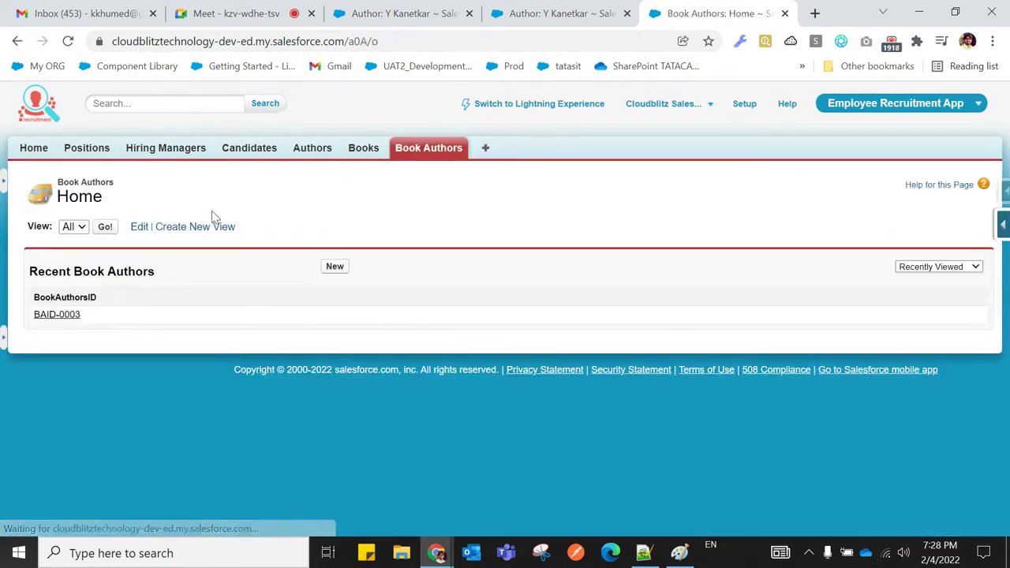
click(103, 229)
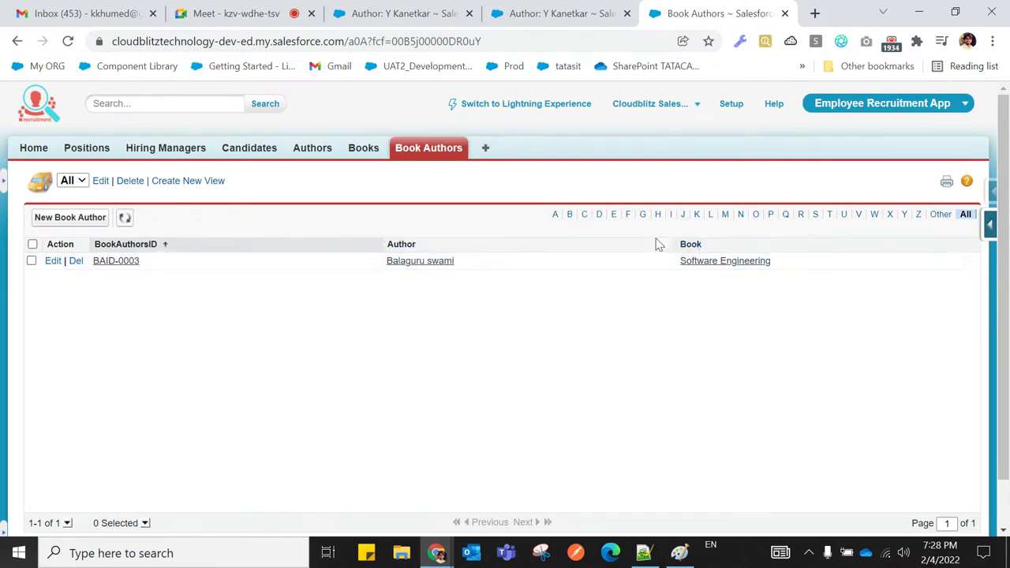
click(365, 154)
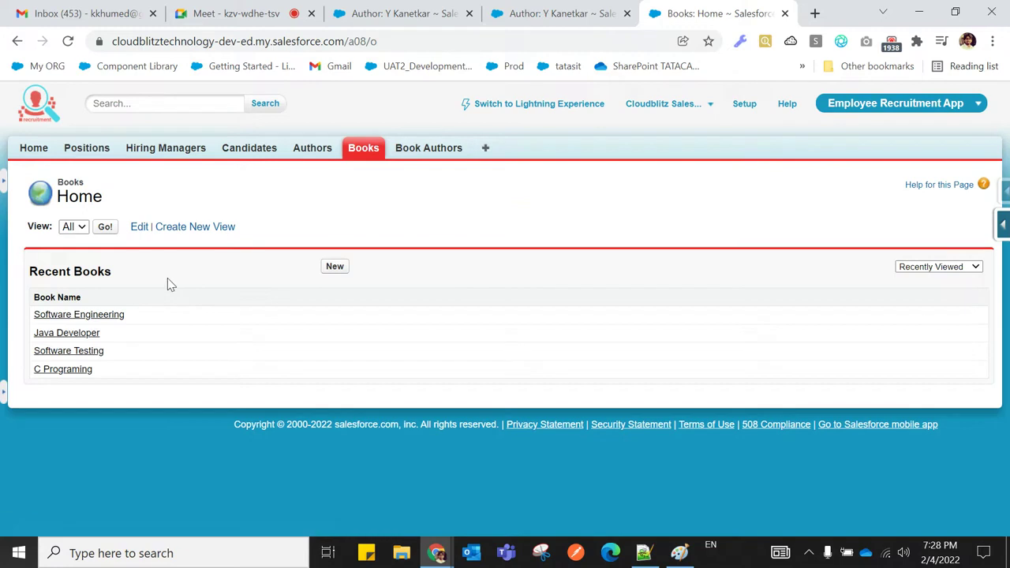
Delete the Software Engineering book, then list all Book Authors to verify BAID-0003 is gone
click(105, 316)
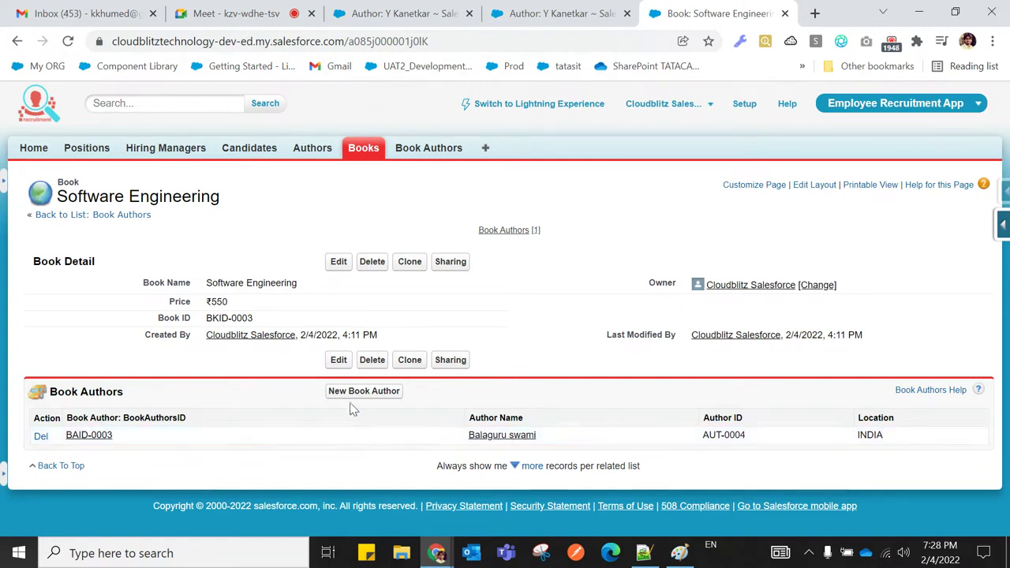
click(372, 264)
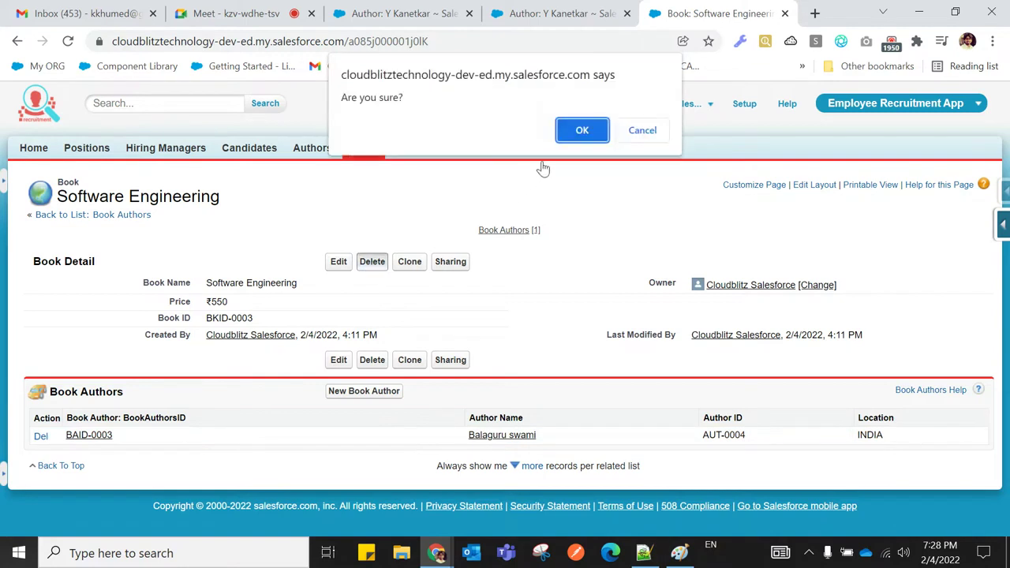
click(582, 130)
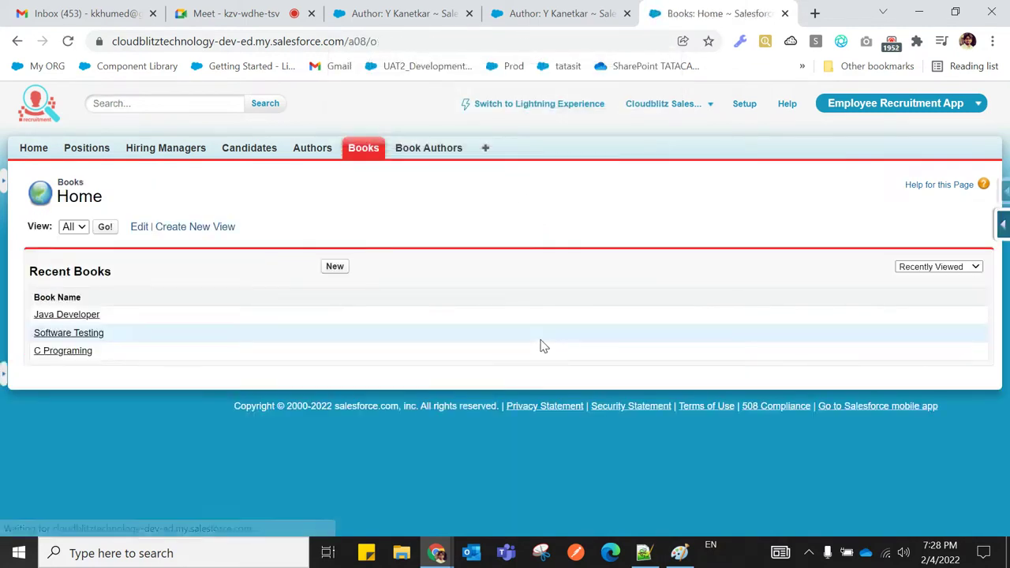
click(432, 154)
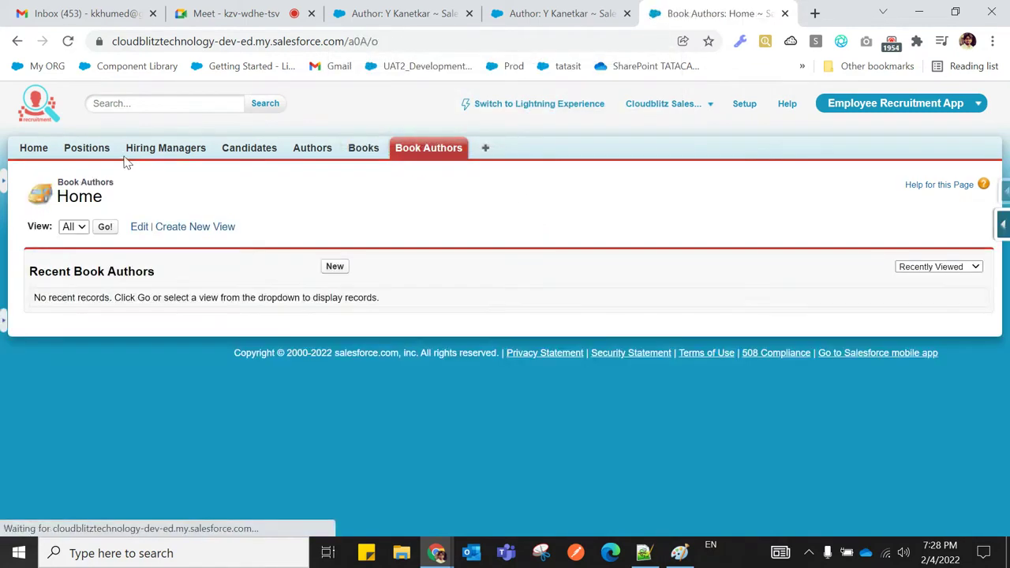
click(104, 228)
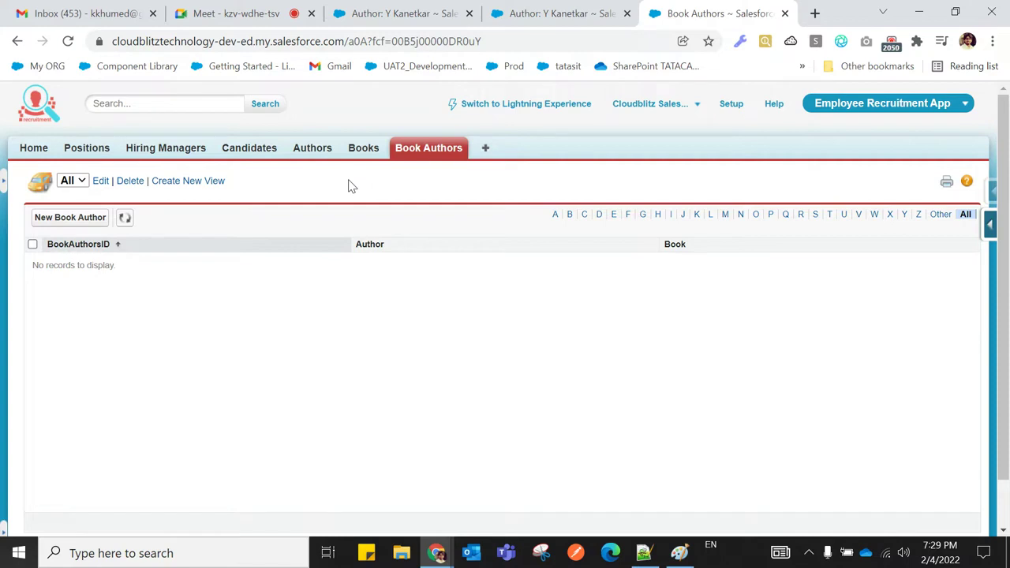
Browse the Authors, Books and Book Authors home pages, then return to the Notepad++ relationship notes
click(318, 154)
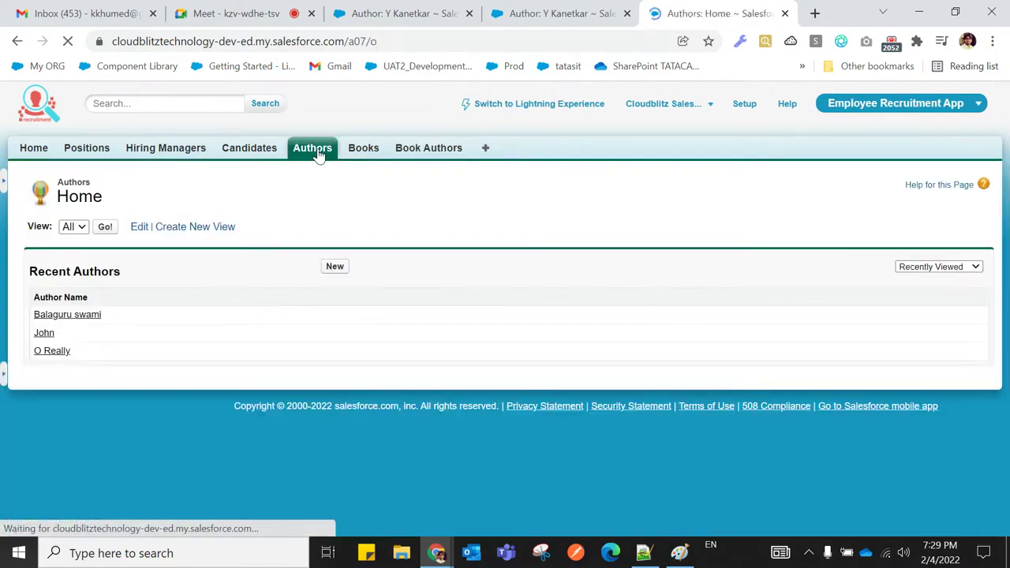
click(369, 157)
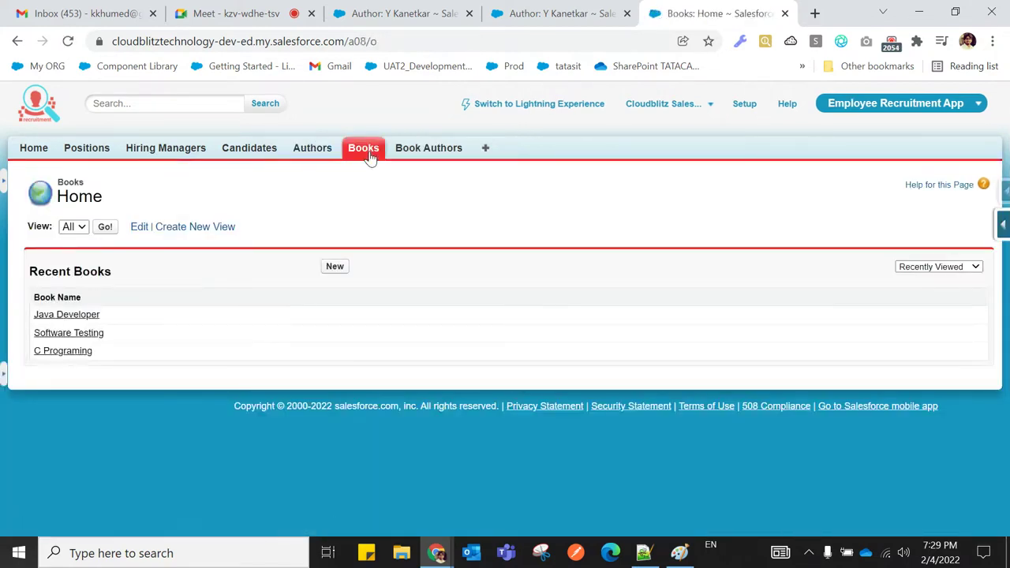
click(316, 154)
click(362, 153)
click(329, 155)
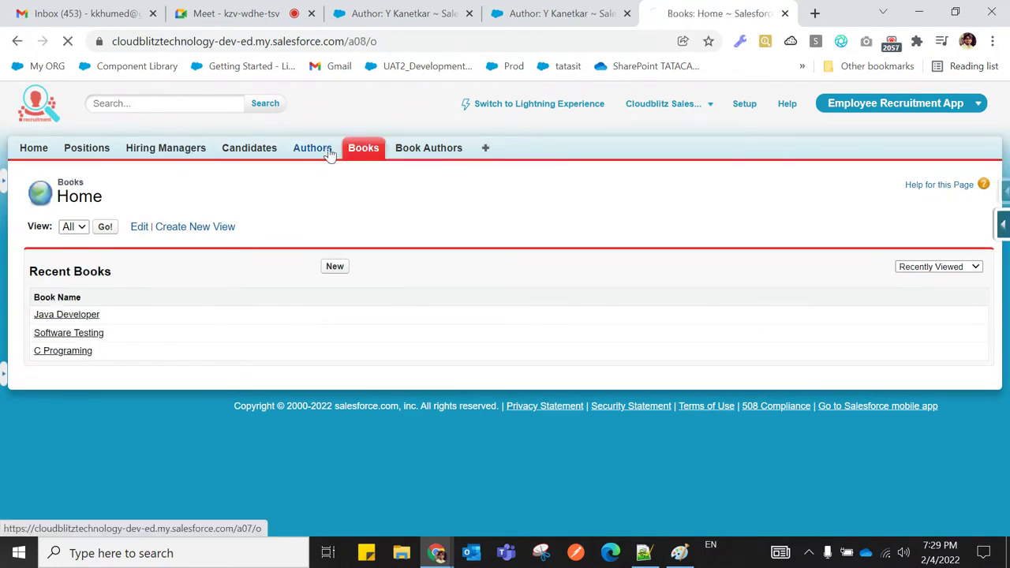
click(419, 156)
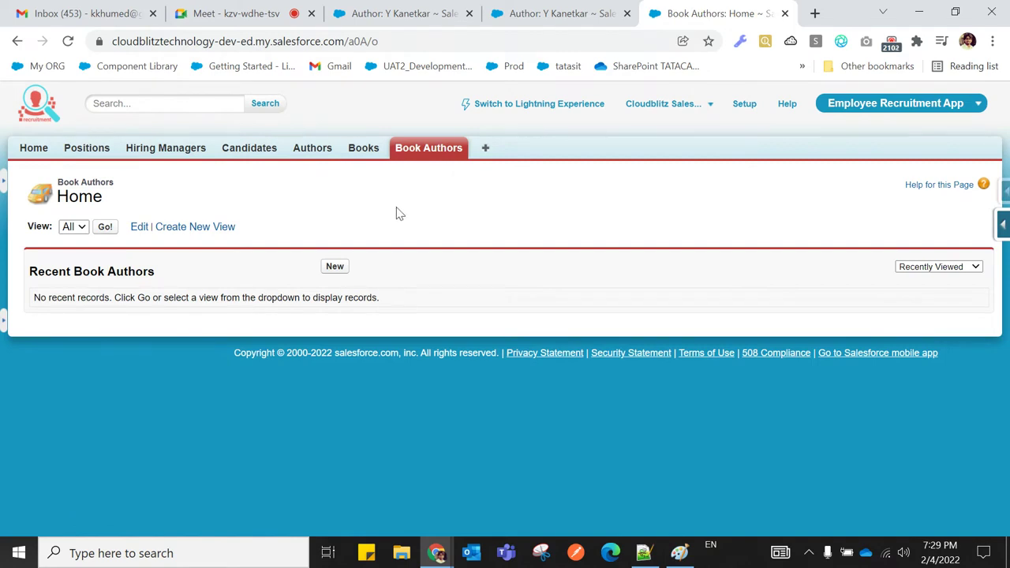
click(320, 158)
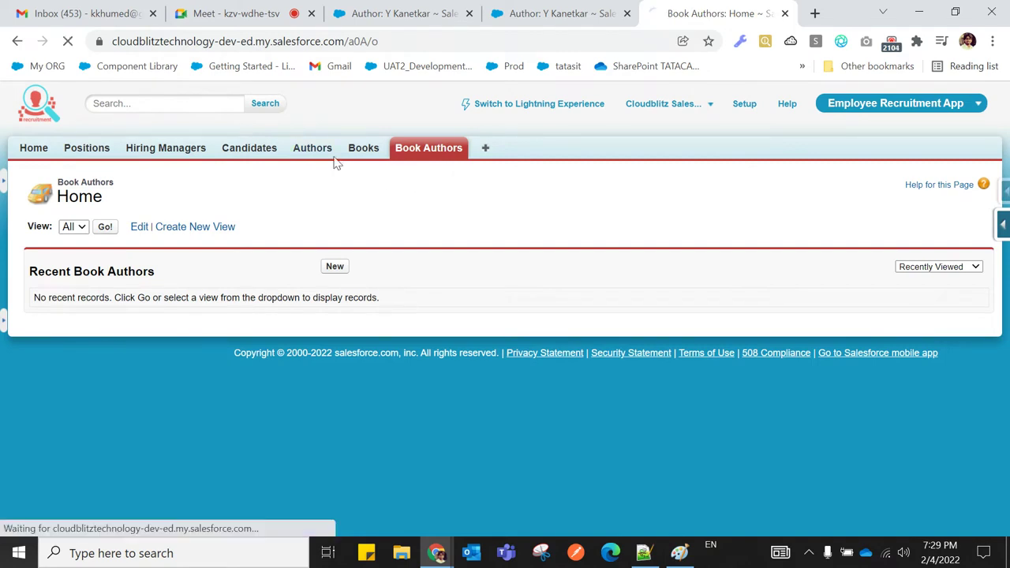
click(365, 157)
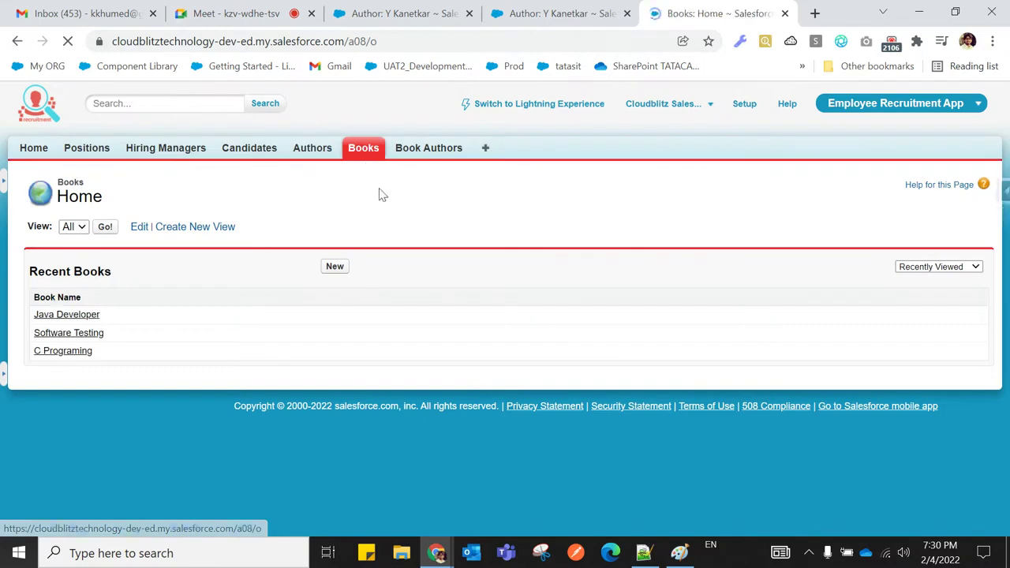
click(644, 553)
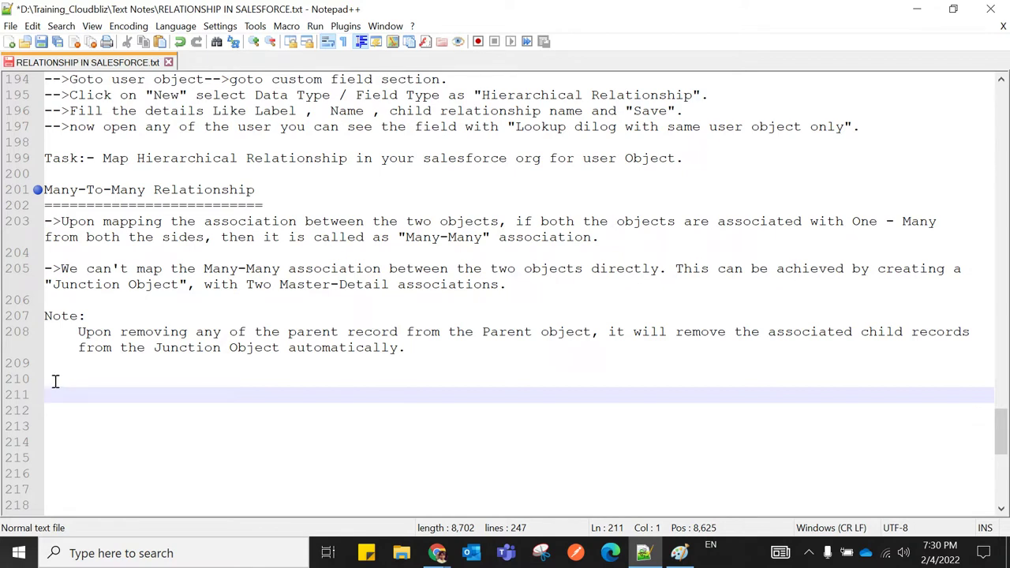
Remove the extra blank lines and put a row of '=' characters on line 210 below the Many-To-Many note
key(BackSpace)
key(BackSpace)
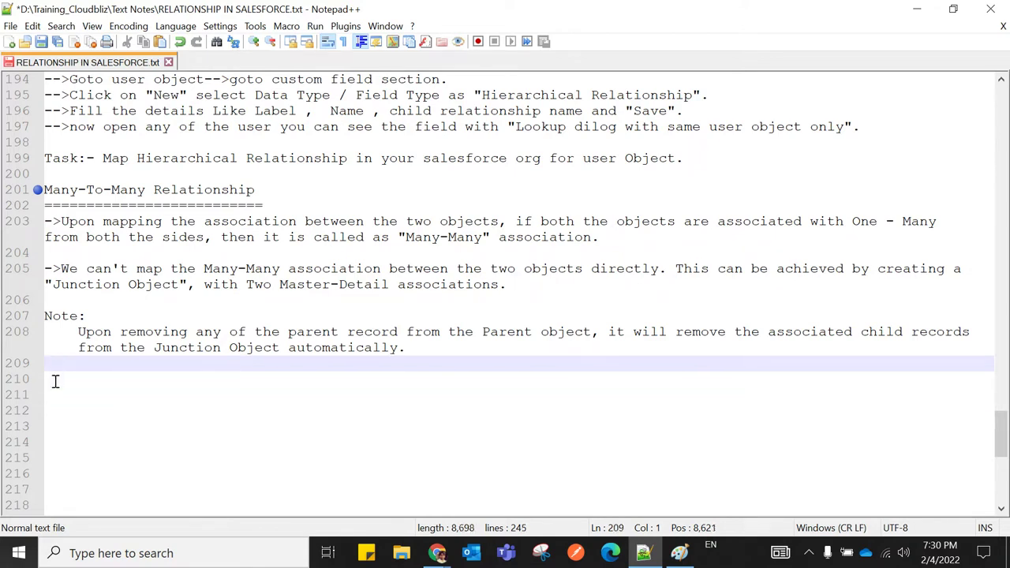
key(Return)
text(------------------------------)
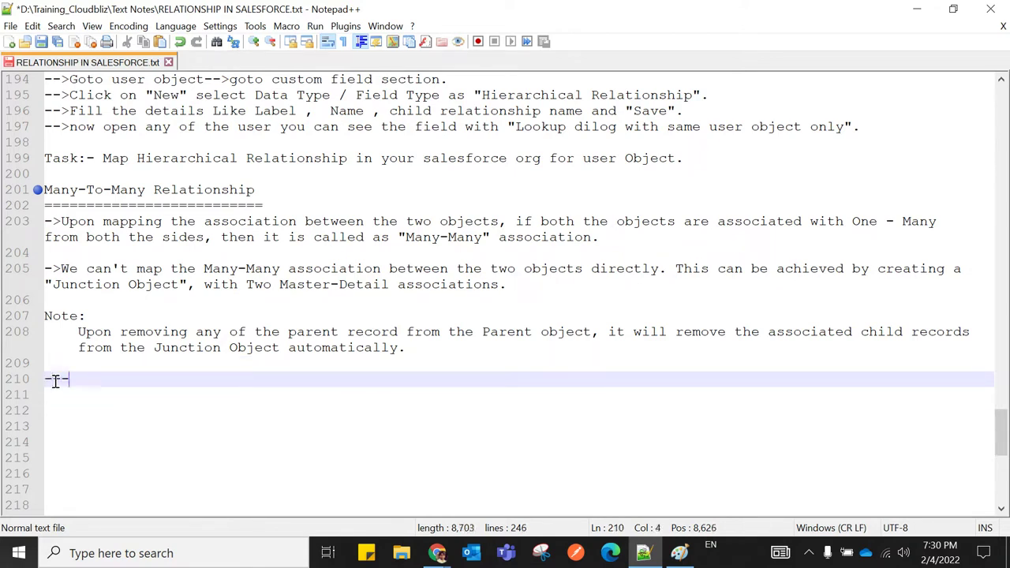
key(BackSpace)
key(BackSpace)
key(BackSpace)
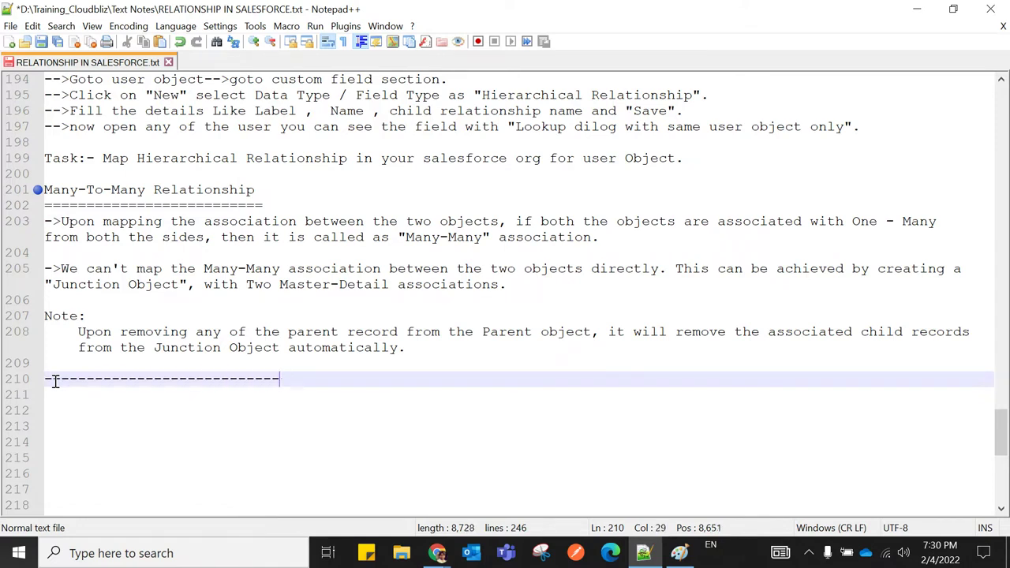
key(Return)
text(-)
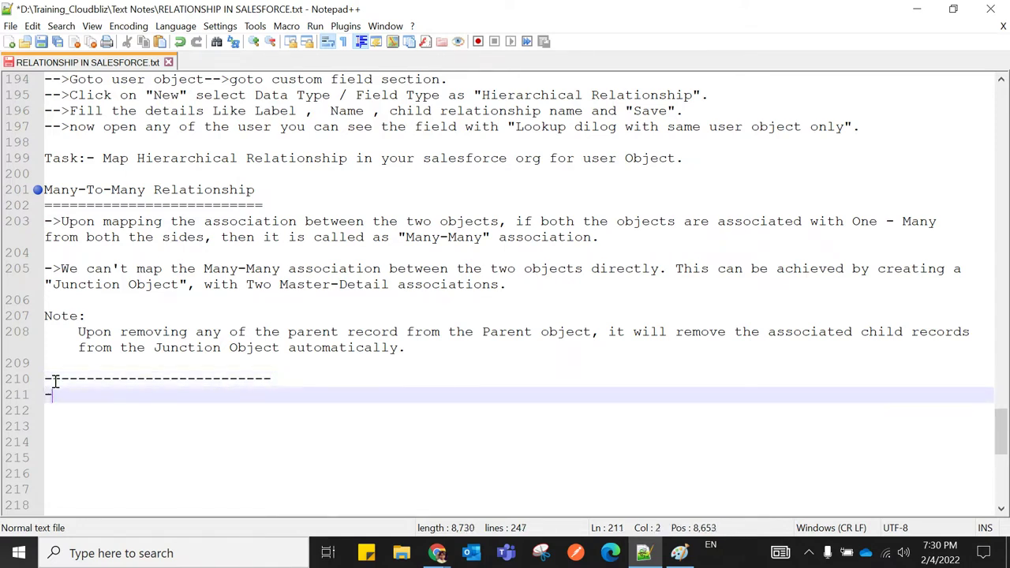
key(BackSpace)
key(BackSpace)
key(BackSpace)
key(BackSpace)
key(BackSpace)
key(BackSpace)
key(BackSpace)
key(BackSpace)
key(BackSpace)
key(BackSpace)
key(BackSpace)
key(BackSpace)
key(BackSpace)
key(BackSpace)
key(BackSpace)
key(BackSpace)
key(BackSpace)
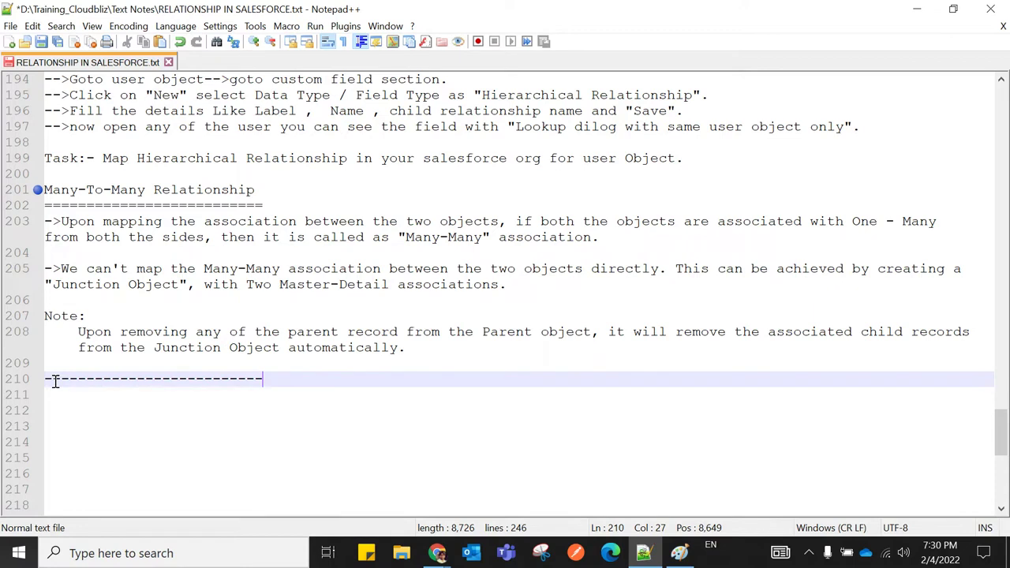
key(BackSpace)
key(BackSpace)
key(BackSpace)
key(BackSpace)
key(BackSpace)
key(BackSpace)
key(BackSpace)
key(BackSpace)
key(BackSpace)
key(BackSpace)
key(BackSpace)
key(BackSpace)
text(==========================)
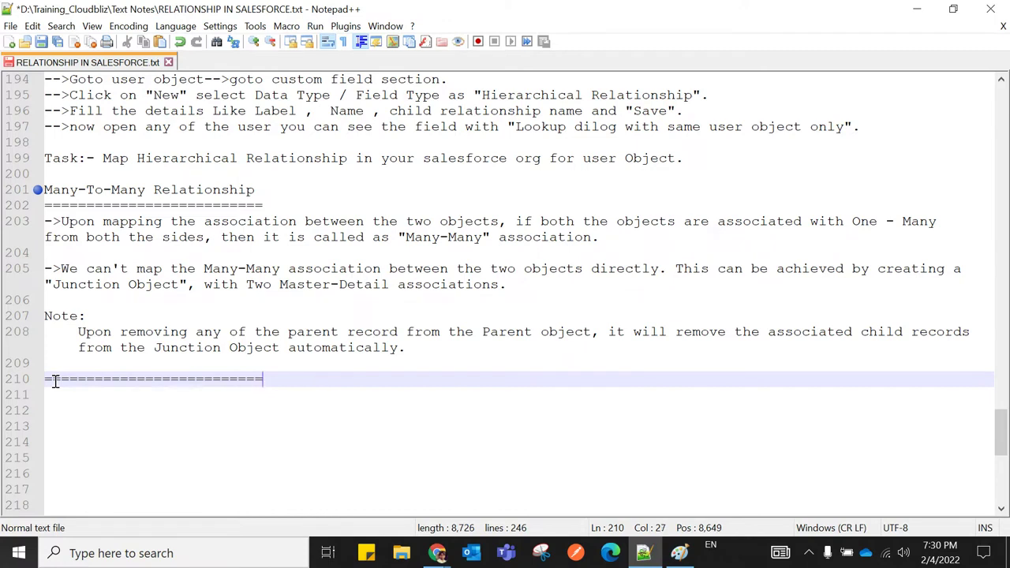
click(56, 420)
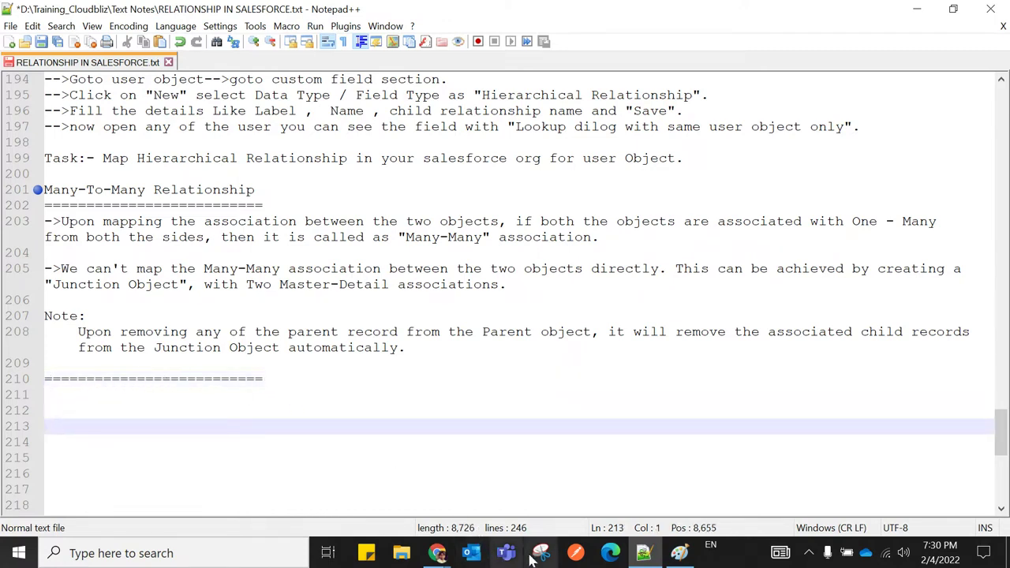
Return to Chrome and confirm the Book Authors home page lists no recent Book Author records
mouse_move(454, 560)
click(307, 474)
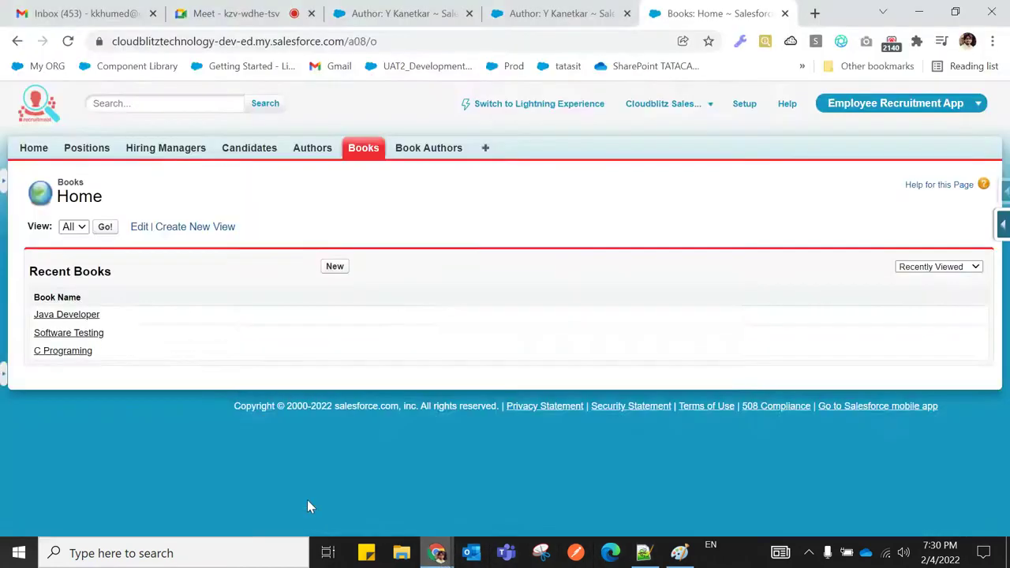
click(444, 152)
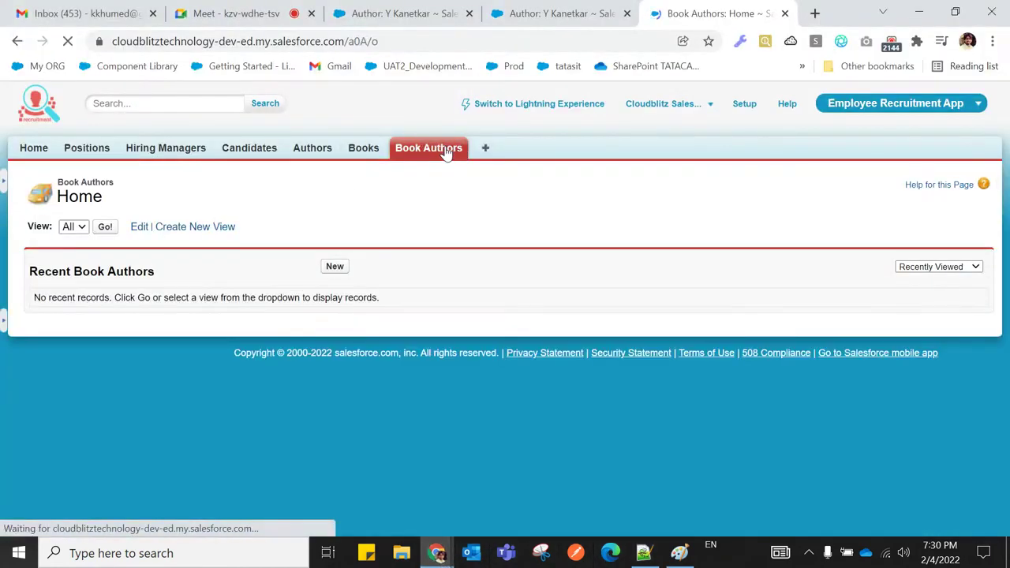
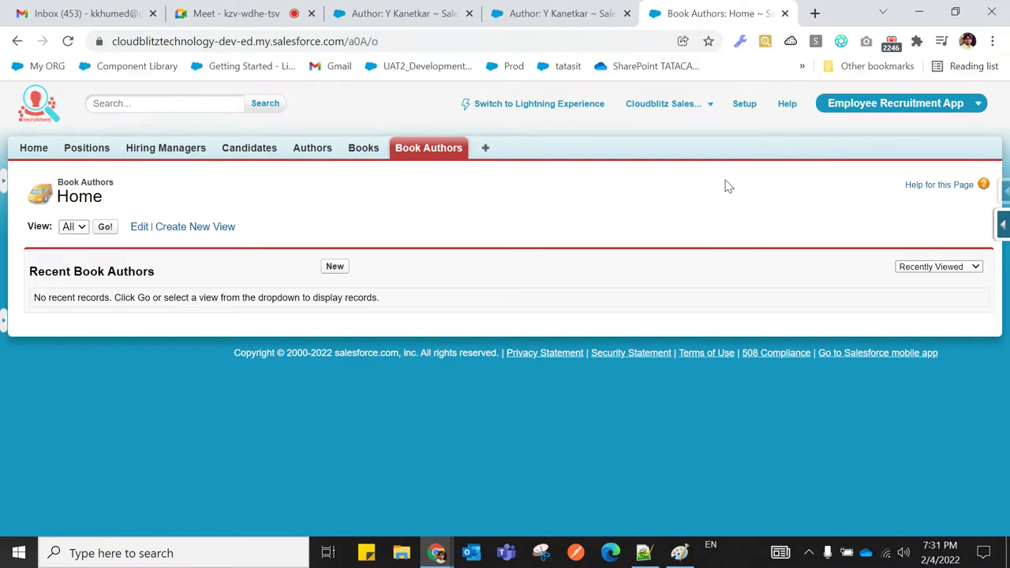
Open Setup > Build > Customize > Accounts > Fields and scroll to Account Custom Fields & Relationships
click(743, 104)
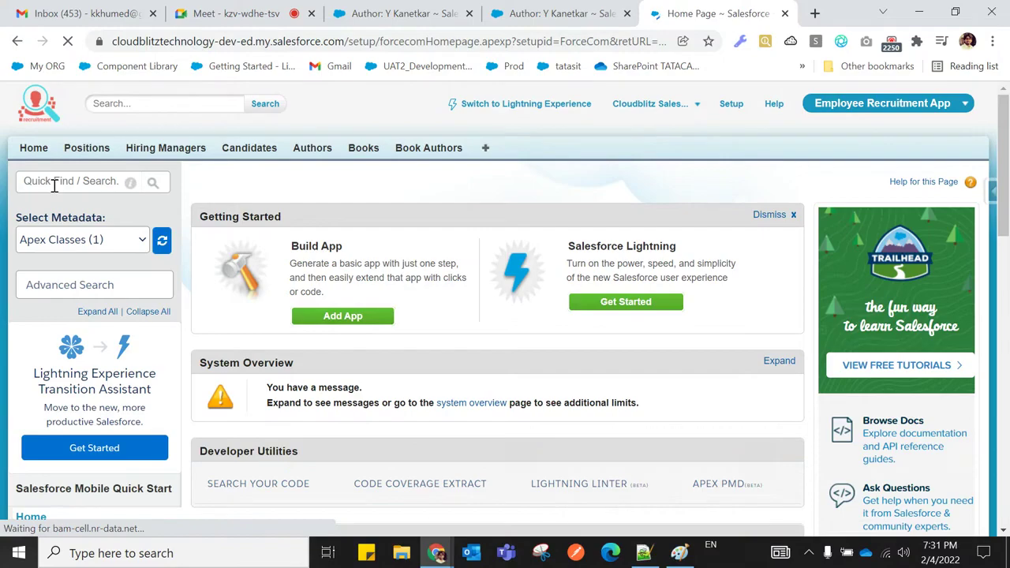
scroll(98, 241, down, 7)
scroll(97, 241, down, 3)
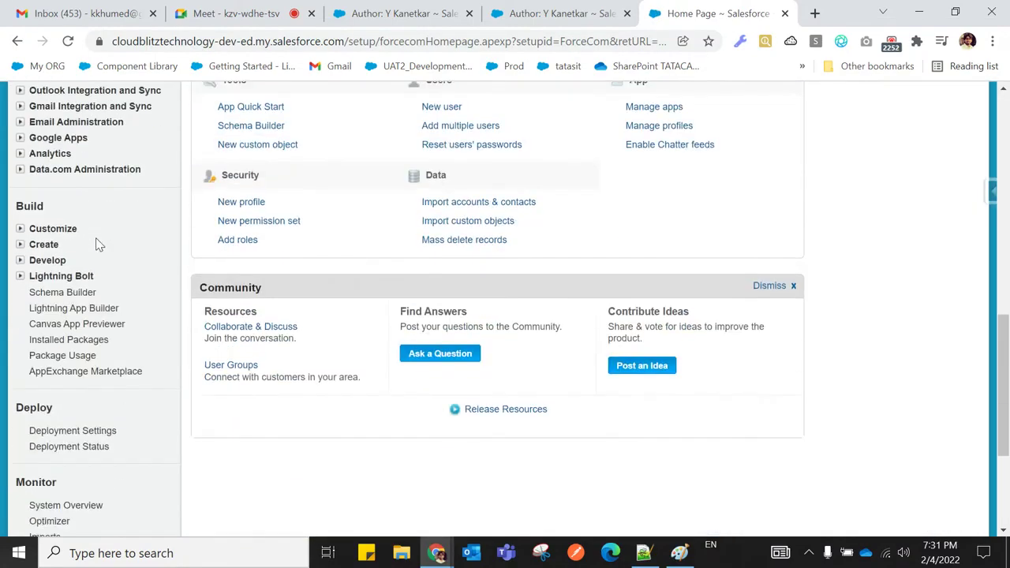
click(21, 230)
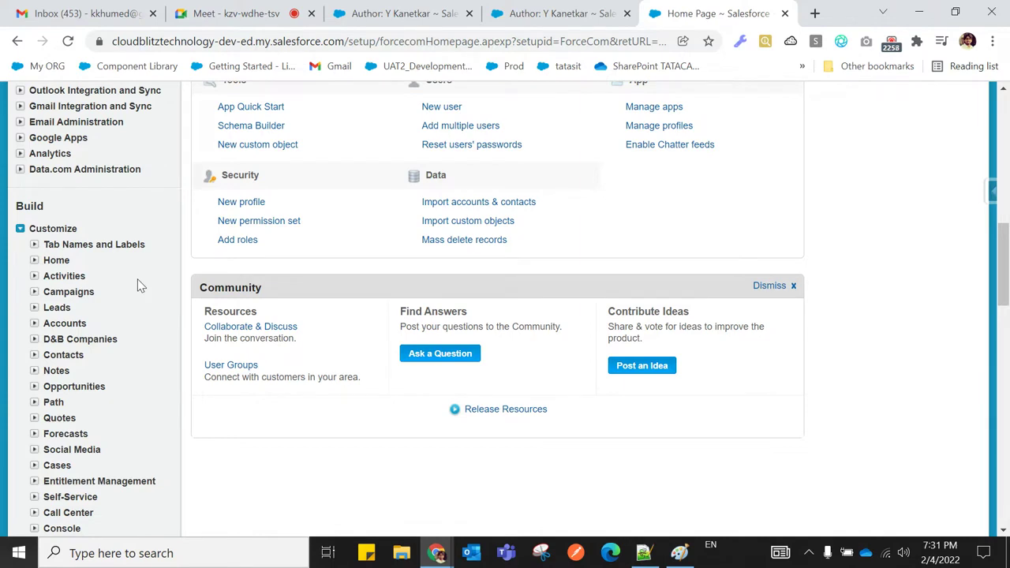
scroll(138, 286, down, 1)
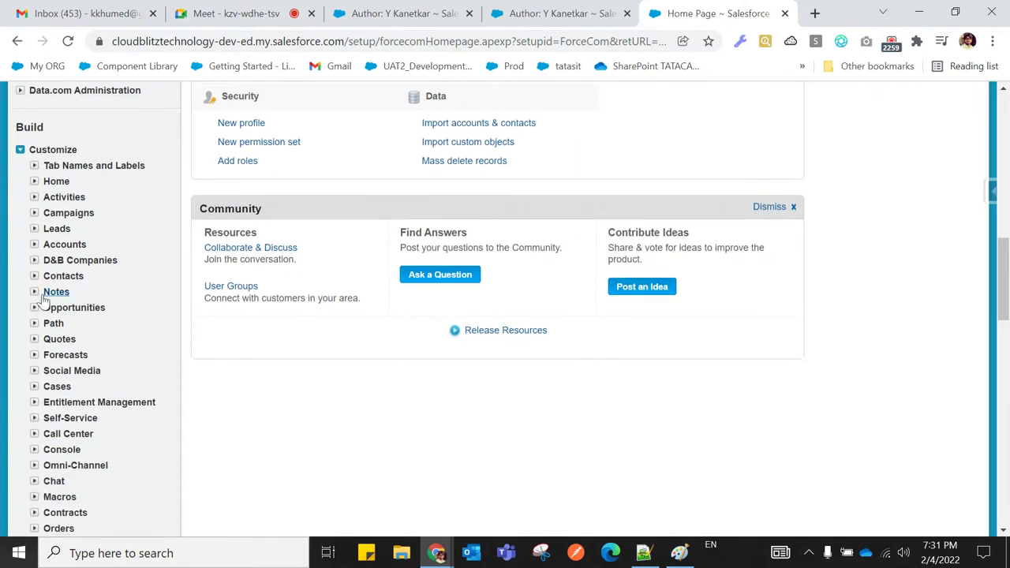
click(34, 245)
click(71, 266)
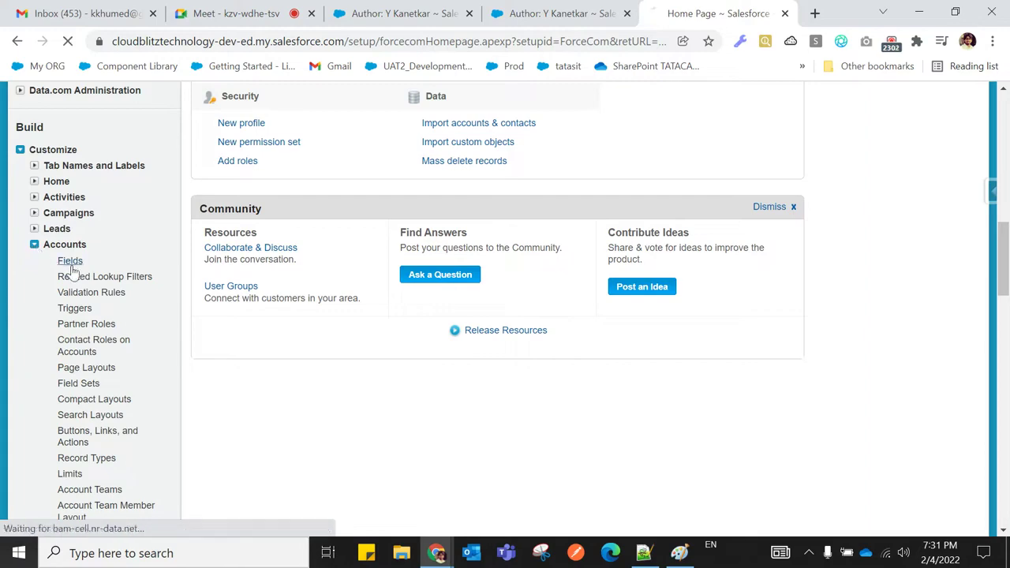
scroll(480, 383, down, 8)
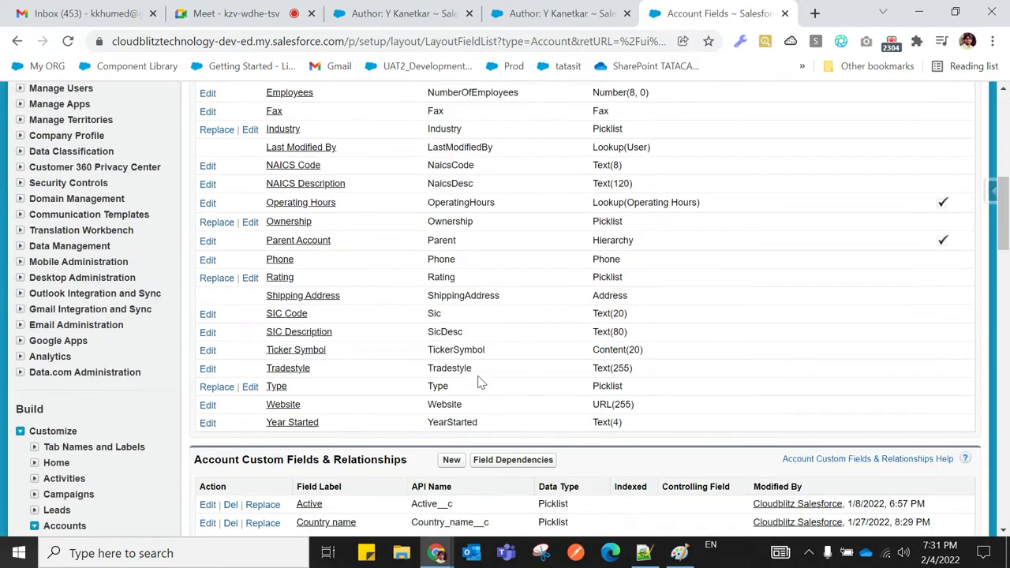
Start a new Account custom field and scroll through its data type options
click(451, 342)
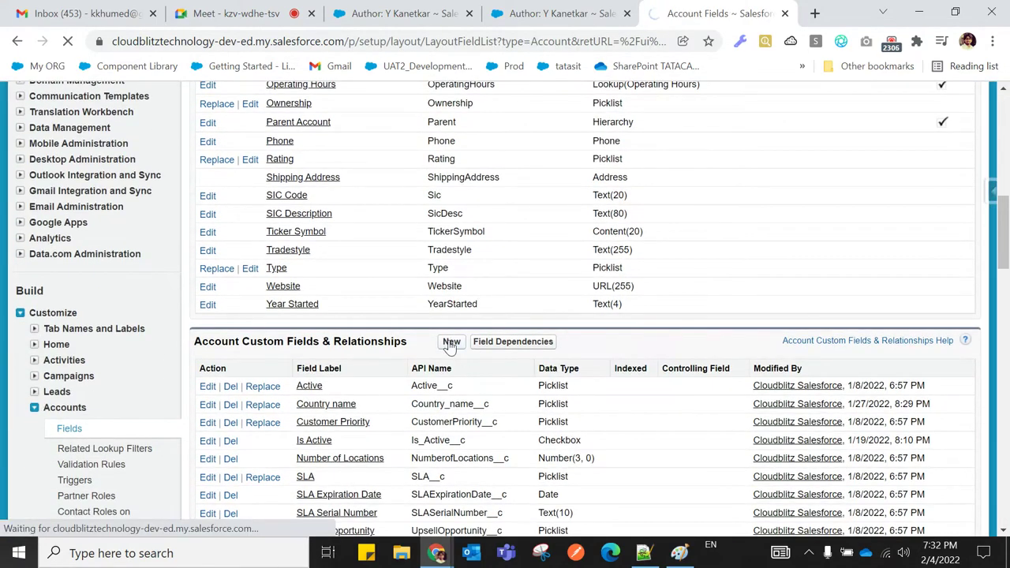
scroll(450, 347, down, 2)
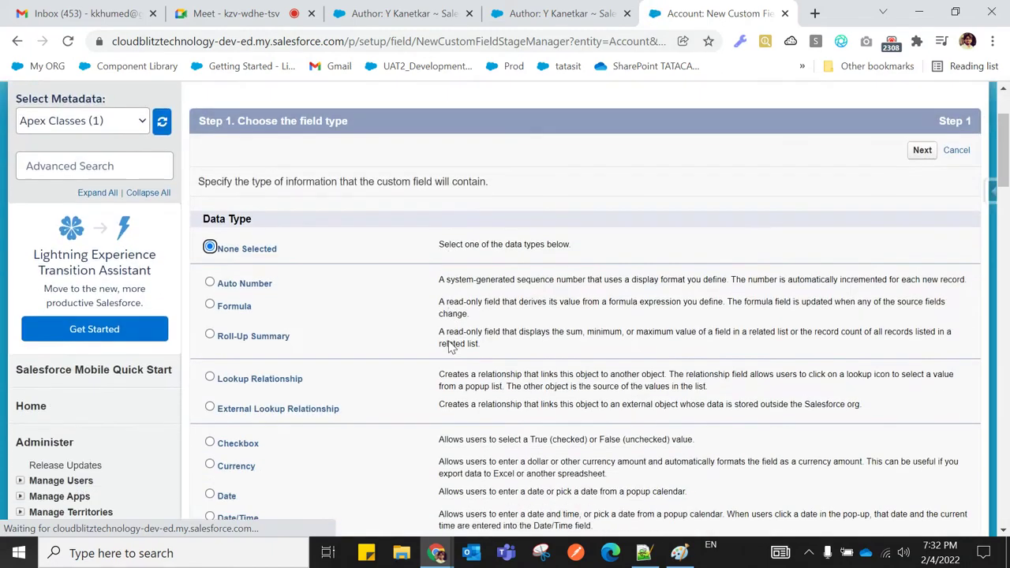
scroll(450, 348, down, 2)
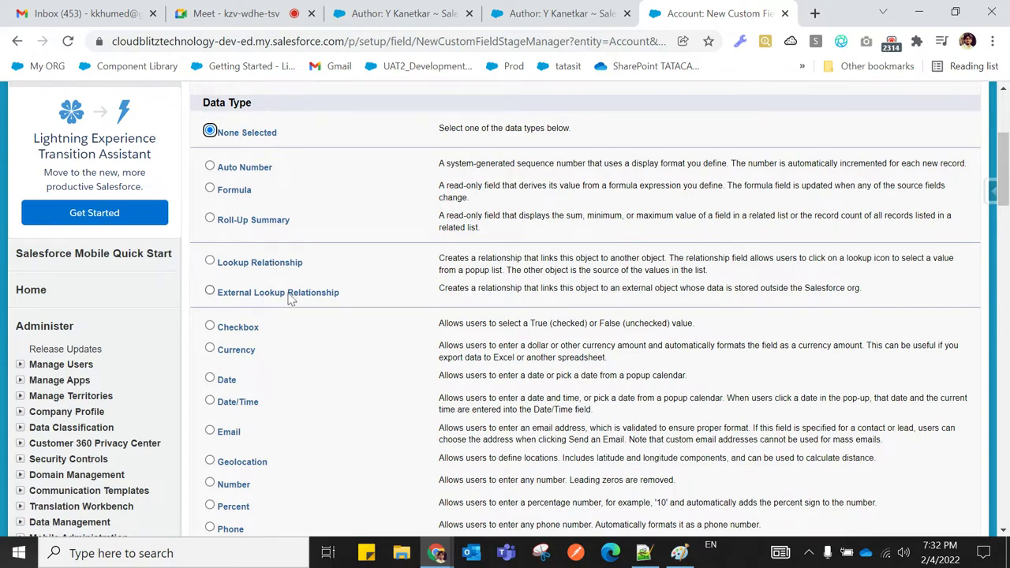
scroll(115, 388, down, 7)
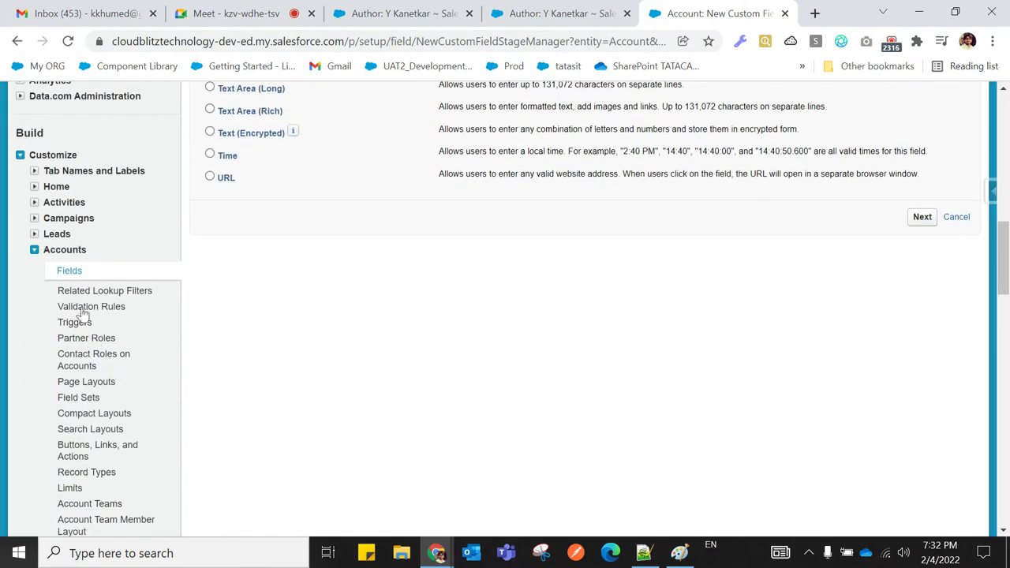
Go to Leads > Fields and start a new Lead custom field to view its data types
click(35, 250)
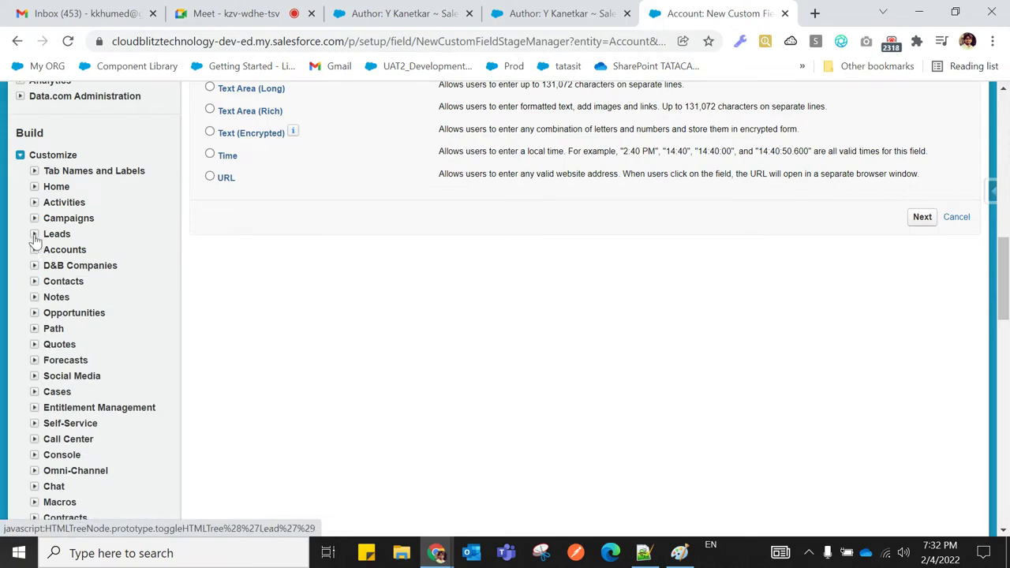
click(34, 234)
click(69, 252)
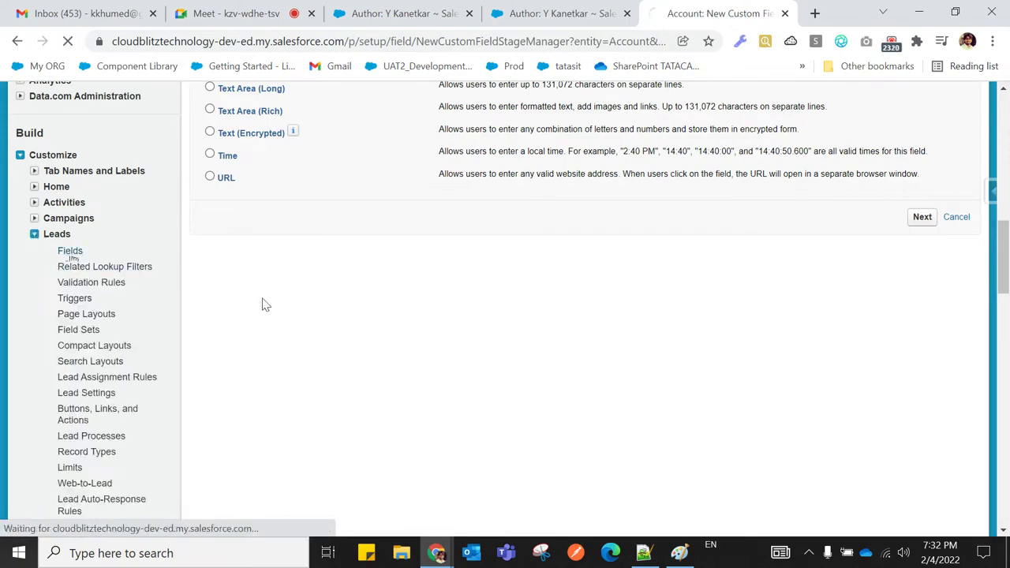
scroll(454, 371, down, 10)
scroll(461, 367, up, 2)
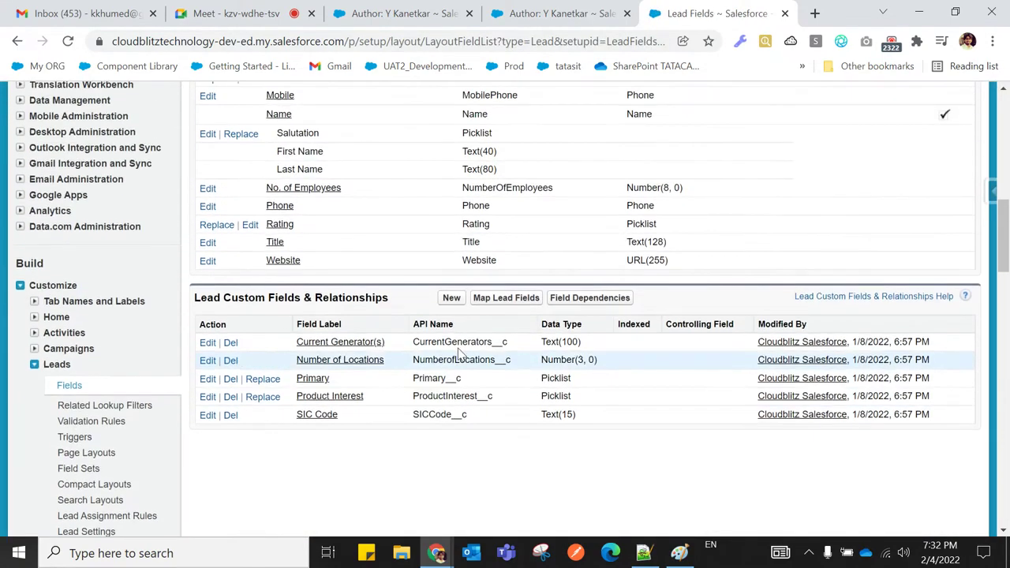
click(451, 295)
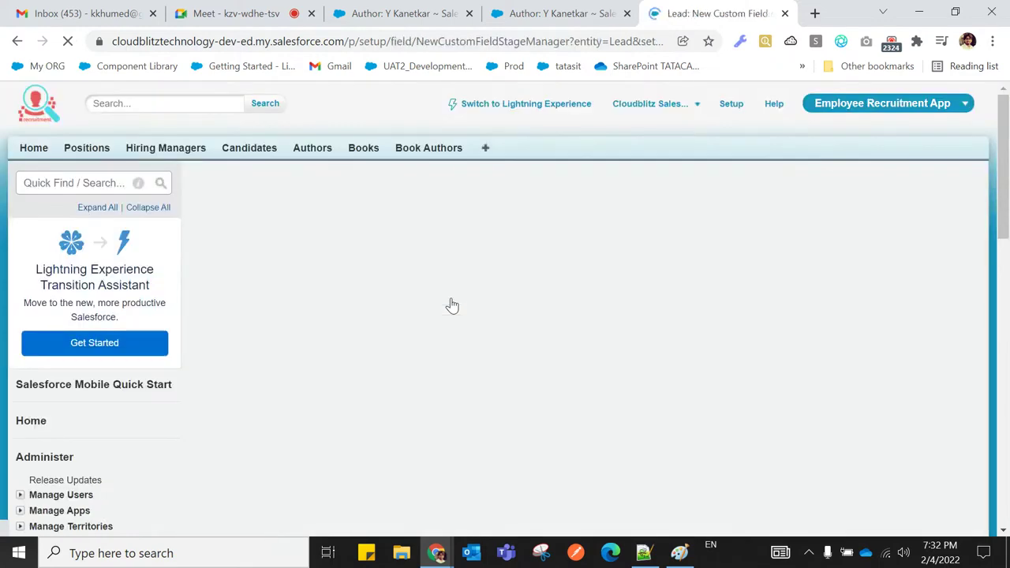
scroll(426, 300, down, 2)
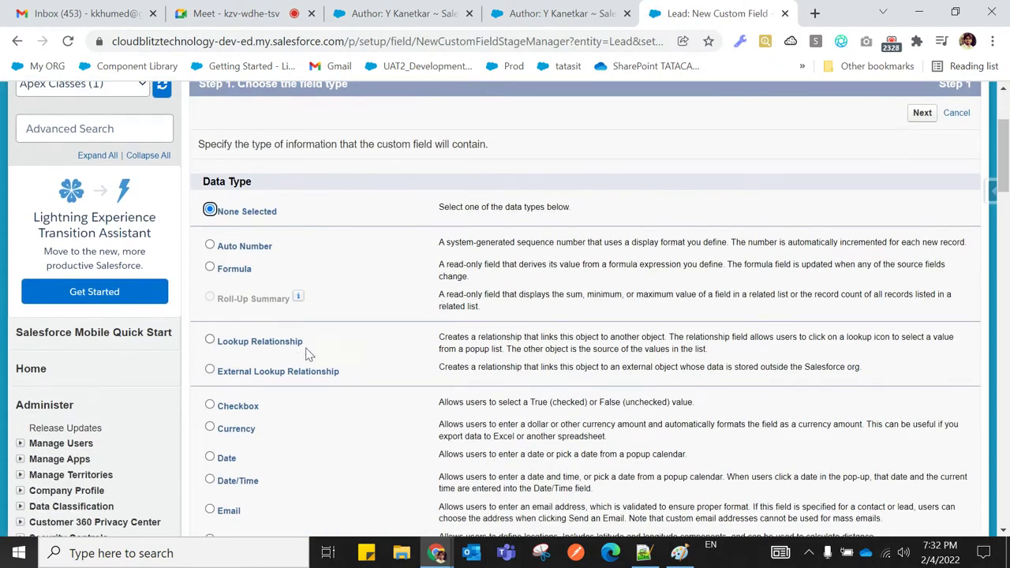
click(644, 553)
Add point 6 after point 5: no Master-Detail relationship on a Standard Object as the child
scroll(482, 374, up, 13)
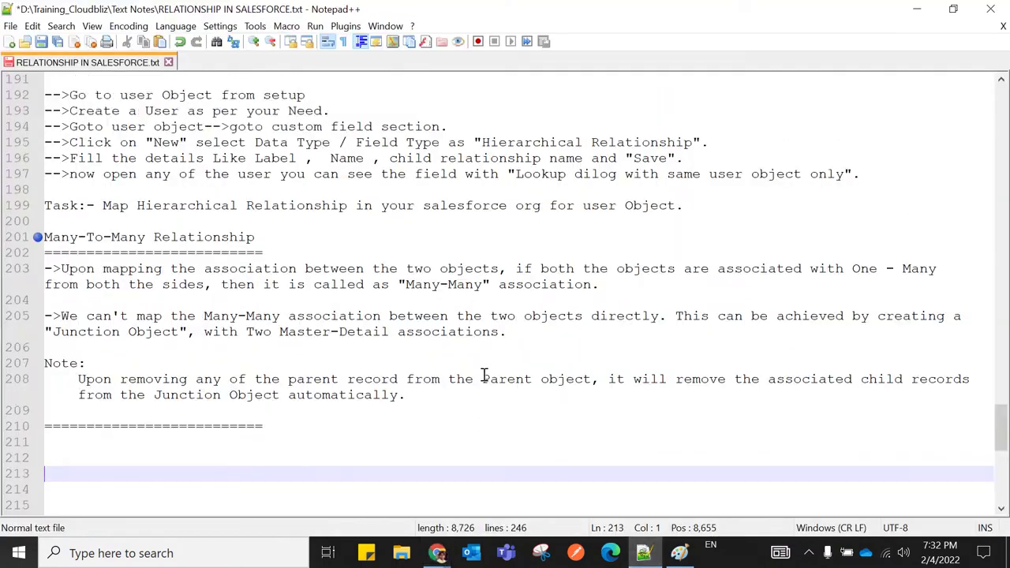
scroll(370, 365, up, 17)
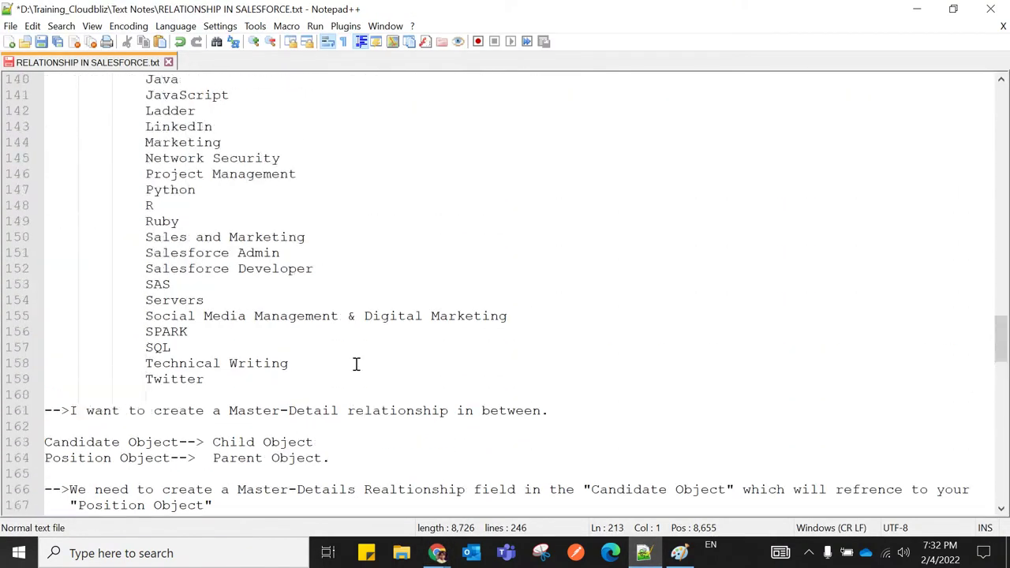
scroll(356, 365, up, 10)
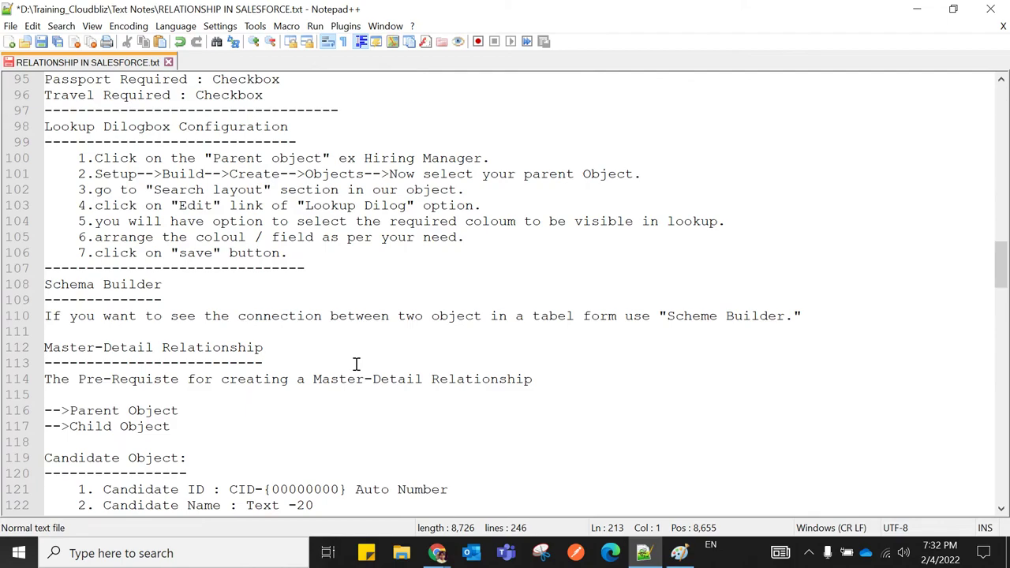
scroll(355, 365, up, 7)
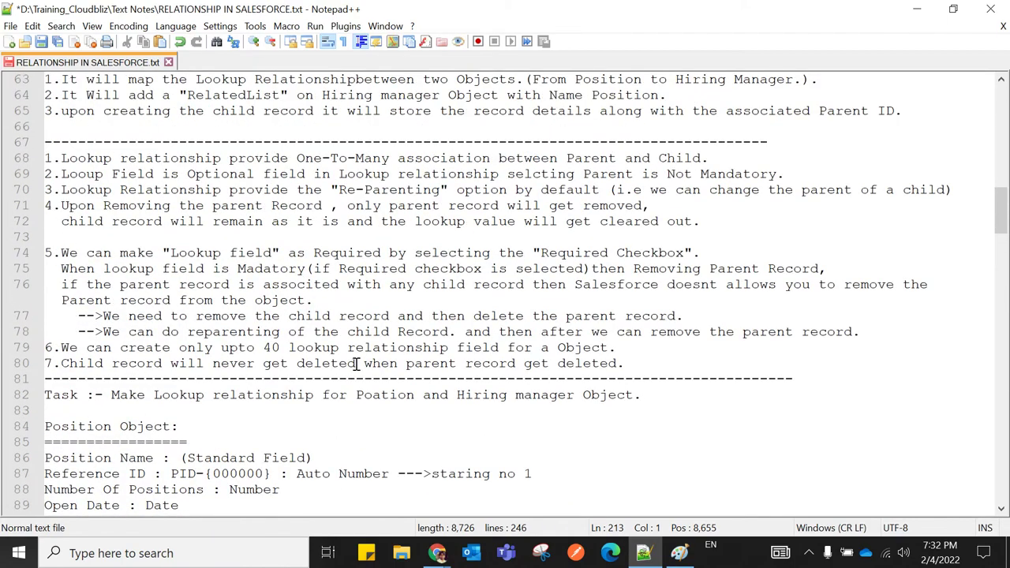
scroll(356, 364, down, 16)
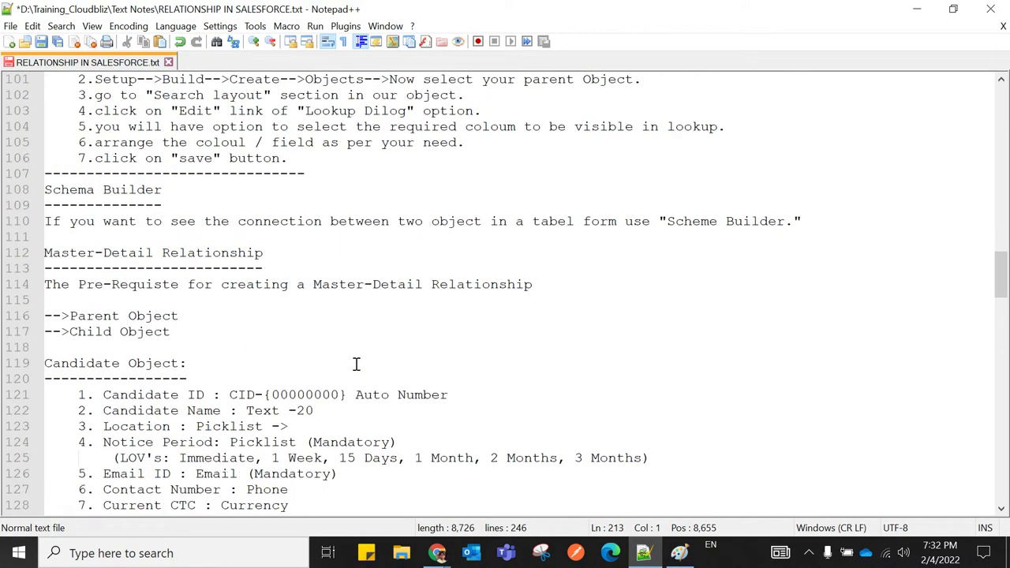
scroll(356, 364, down, 18)
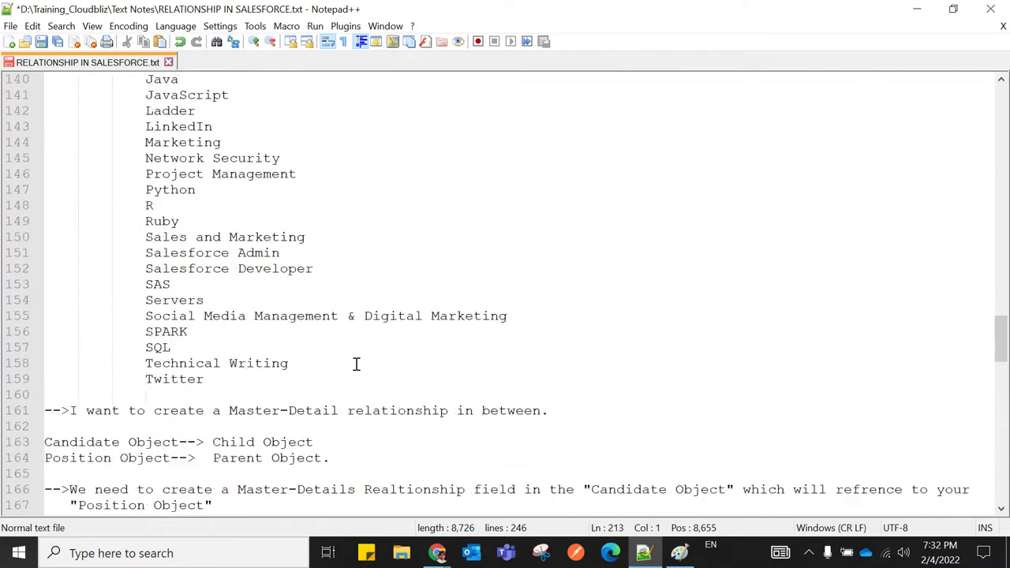
scroll(356, 363, down, 4)
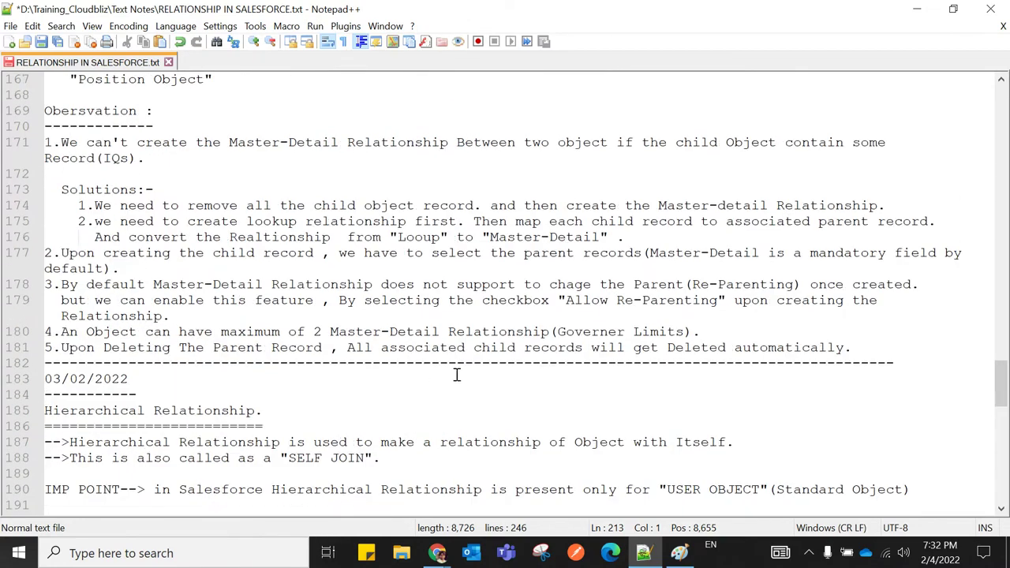
click(857, 348)
key(Return)
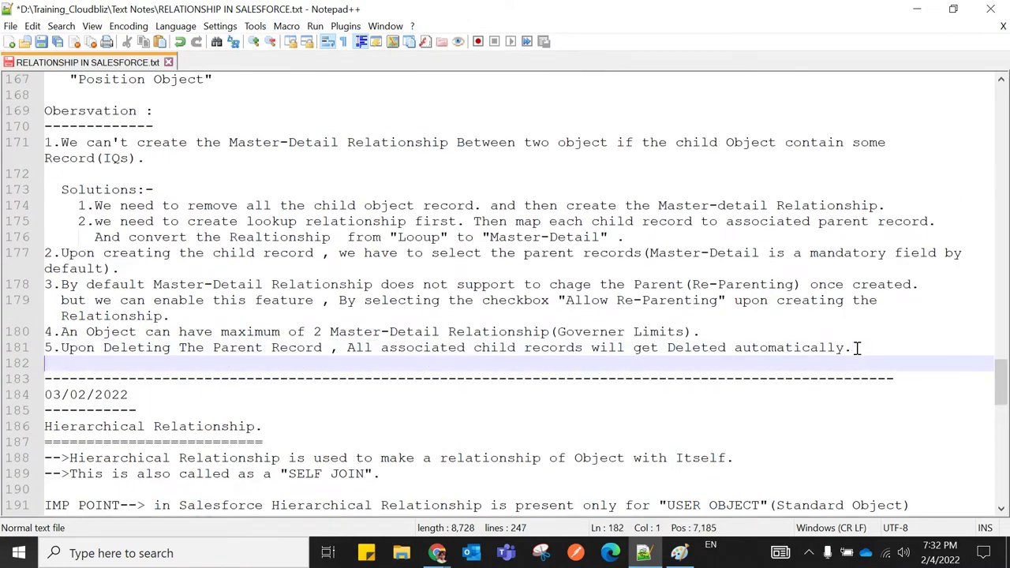
text(6.We)
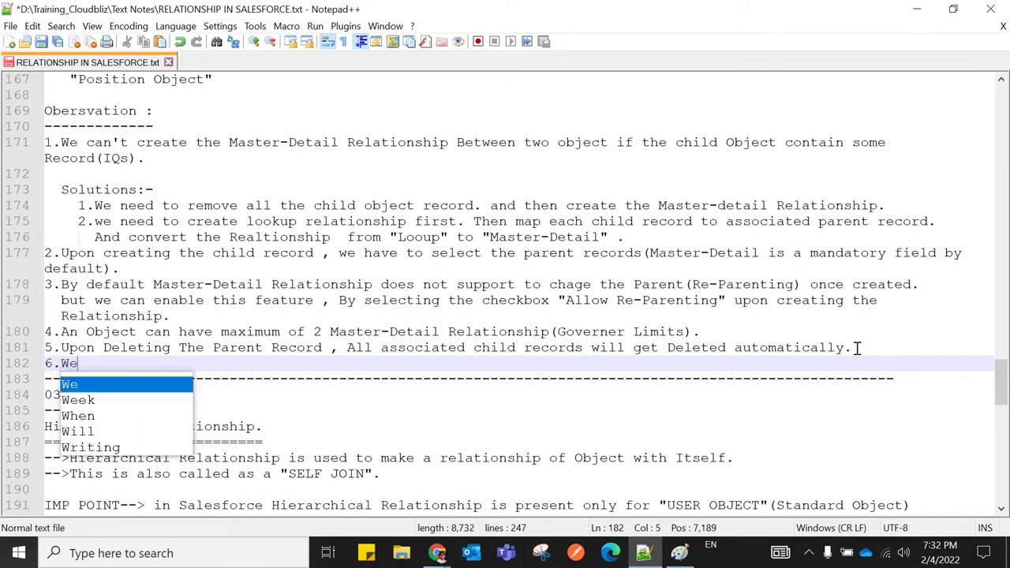
text( cannot)
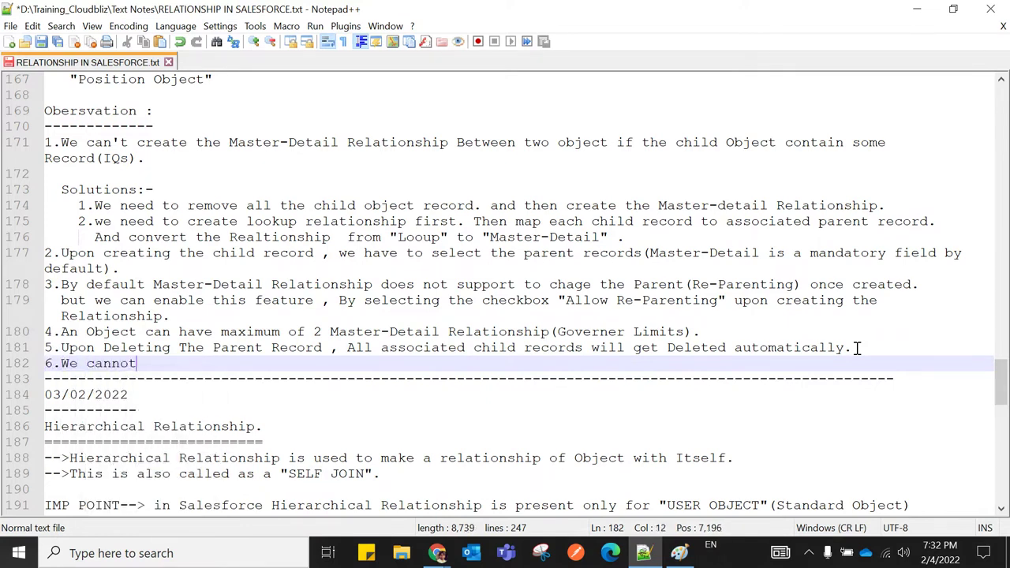
text( create a)
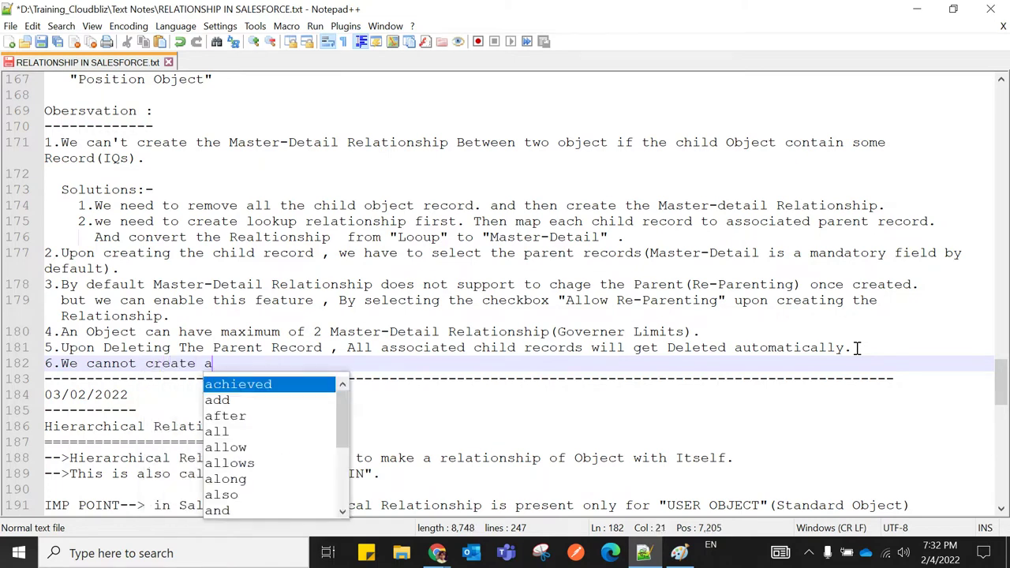
text( Master)
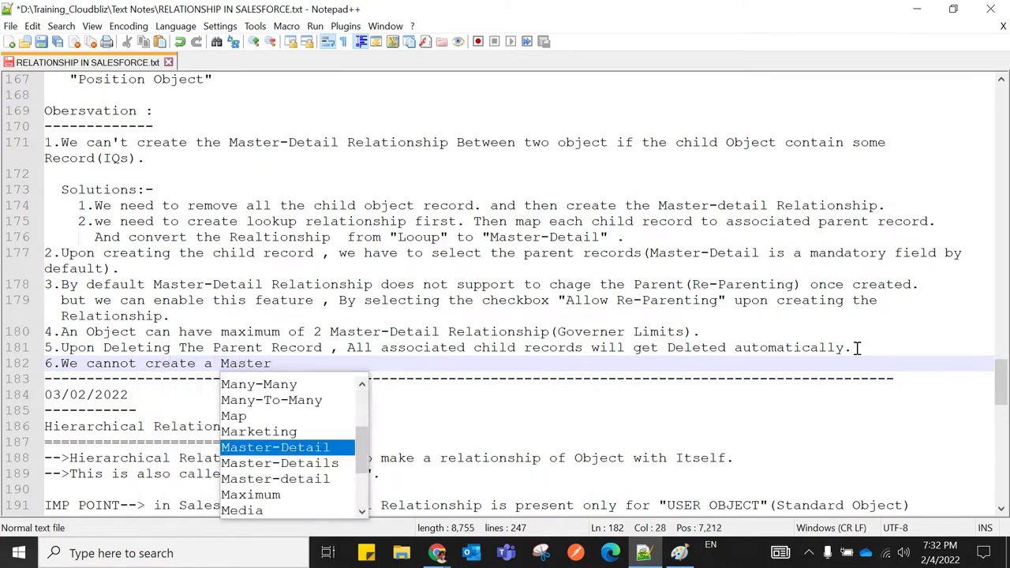
text(-Detail relat)
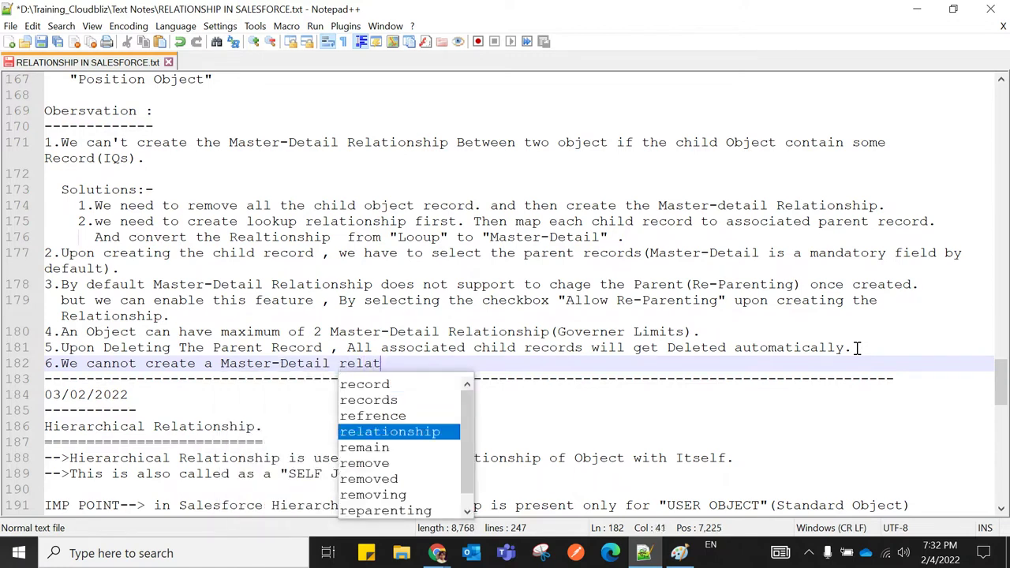
text(ionship )
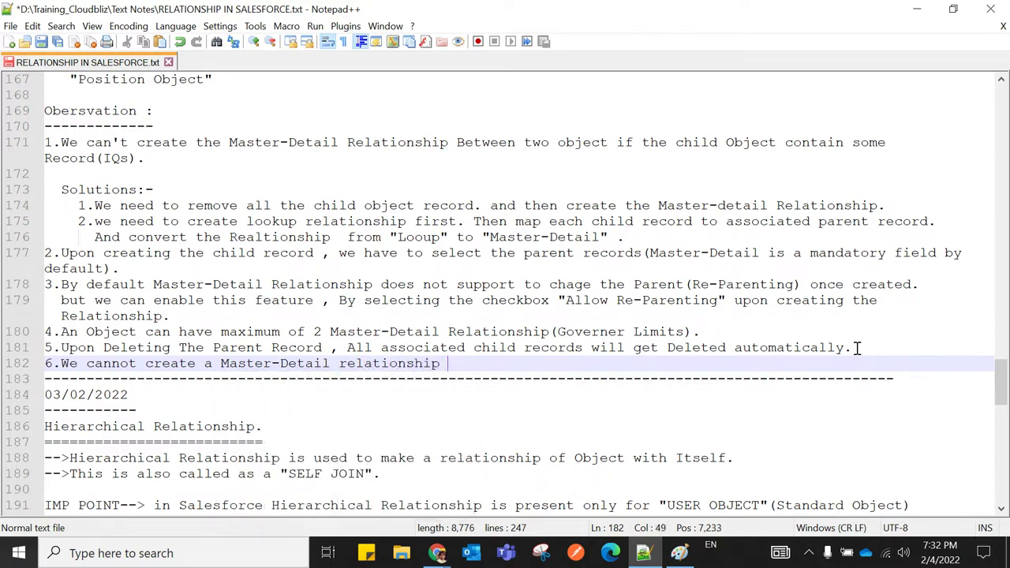
text(on )
text(S)
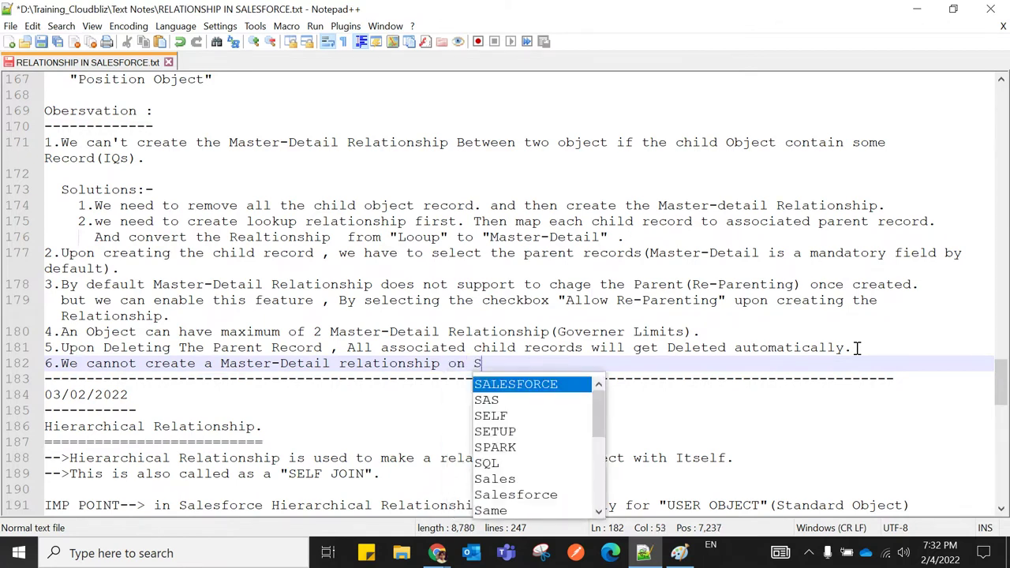
text(tandard Object if u )
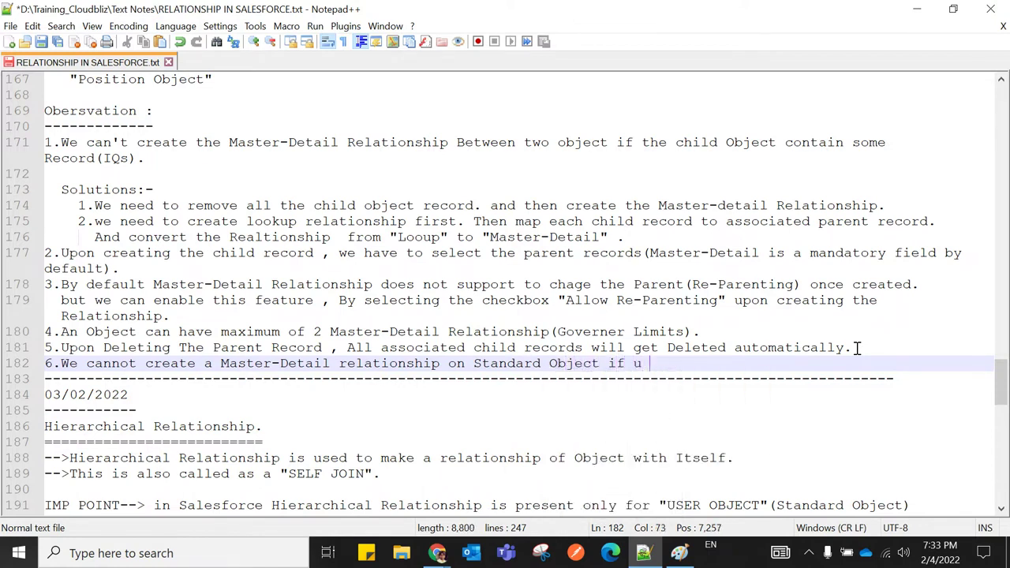
text(are cons)
text(idering S)
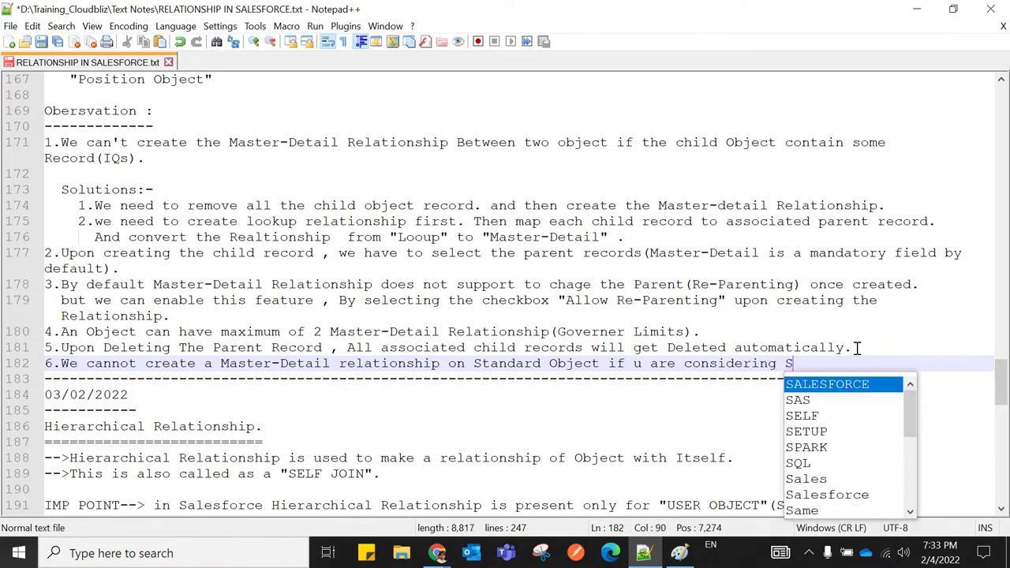
text(tandard Obj)
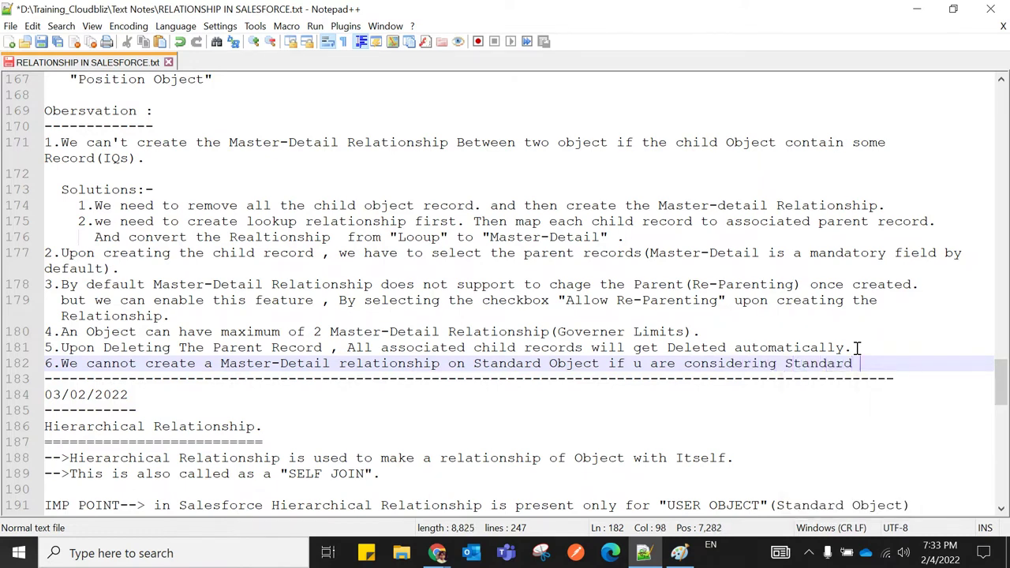
text(ect a)
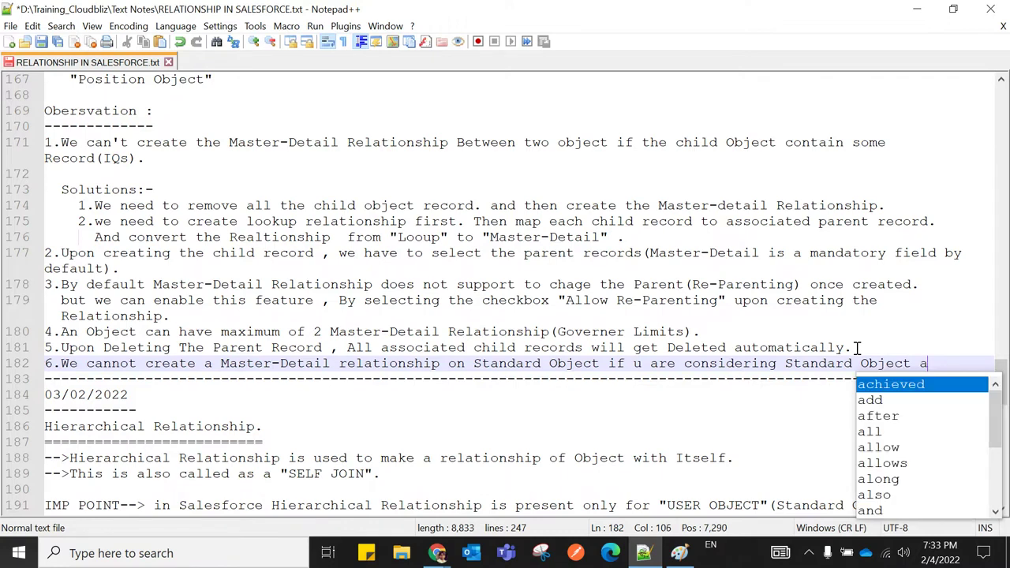
text(s Child )
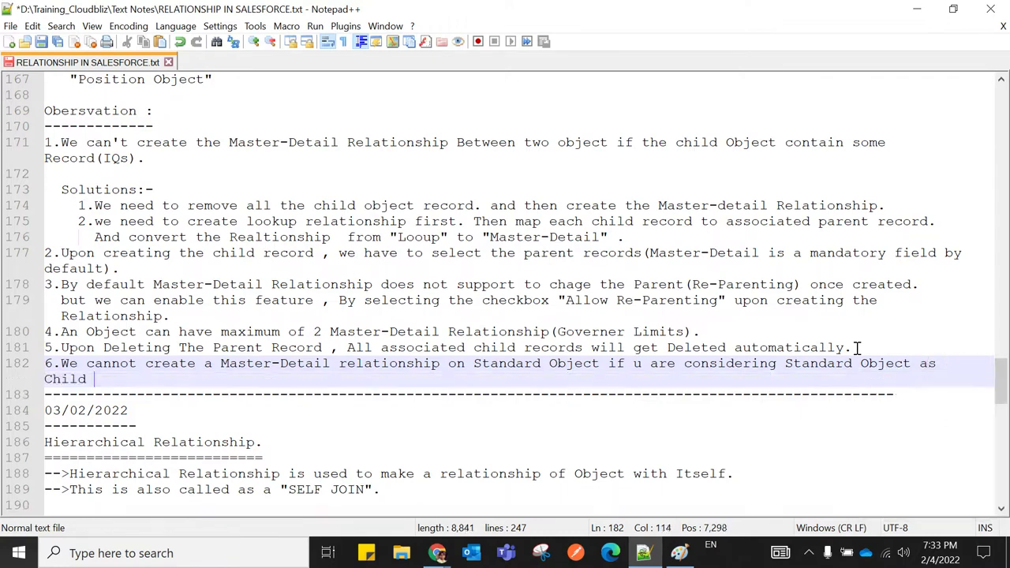
text(Object)
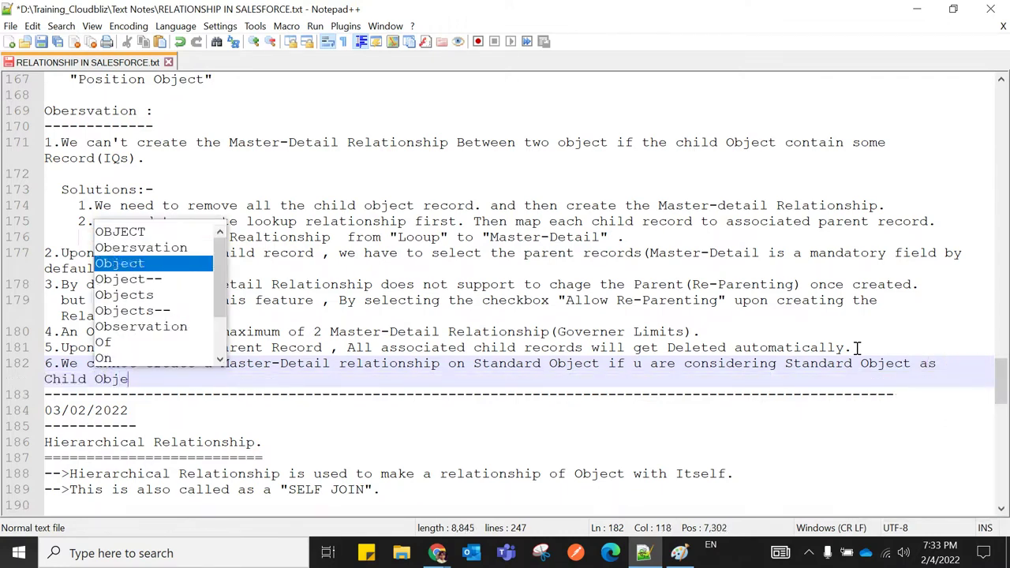
text(.)
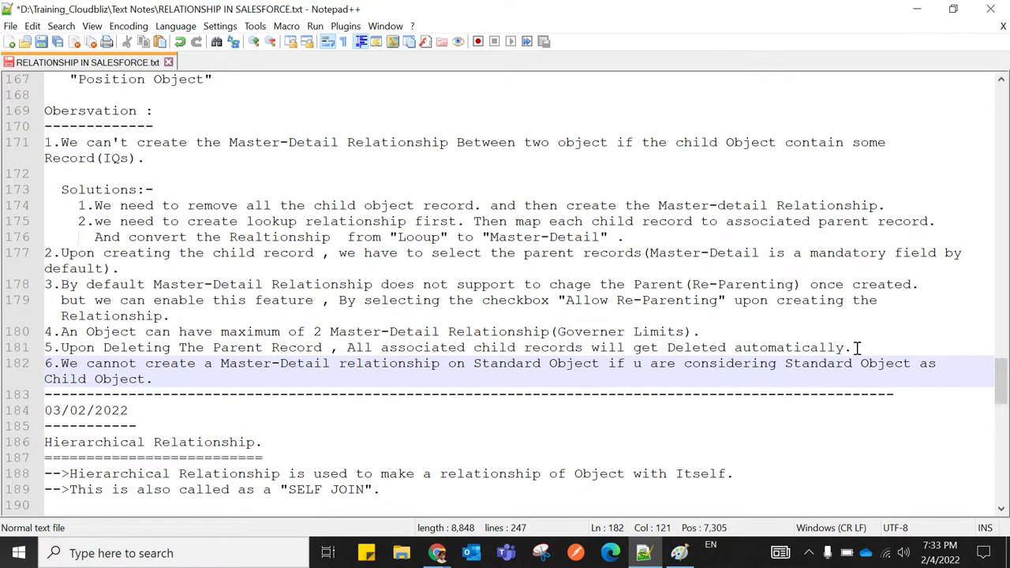
Capitalise 'Relationship' in point 6 and move down past the 03/02/2022 date line
click(350, 365)
key(Delete)
text(R)
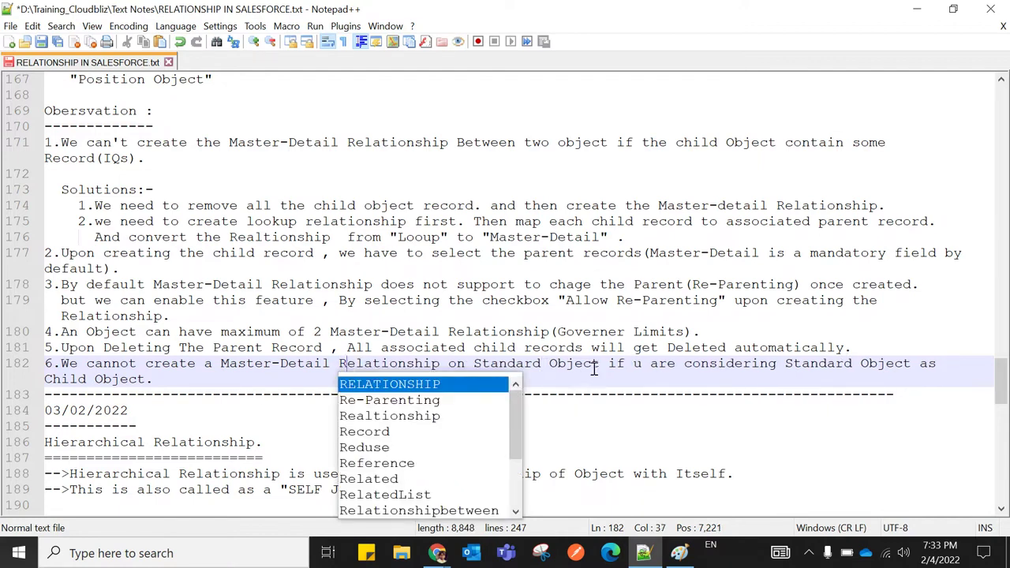
click(684, 379)
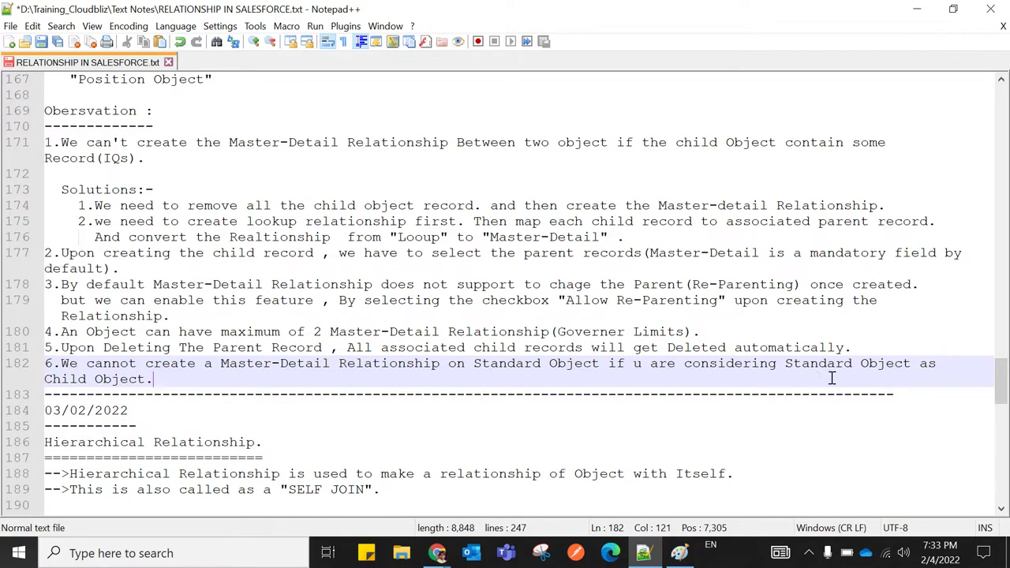
click(737, 401)
click(688, 385)
click(687, 414)
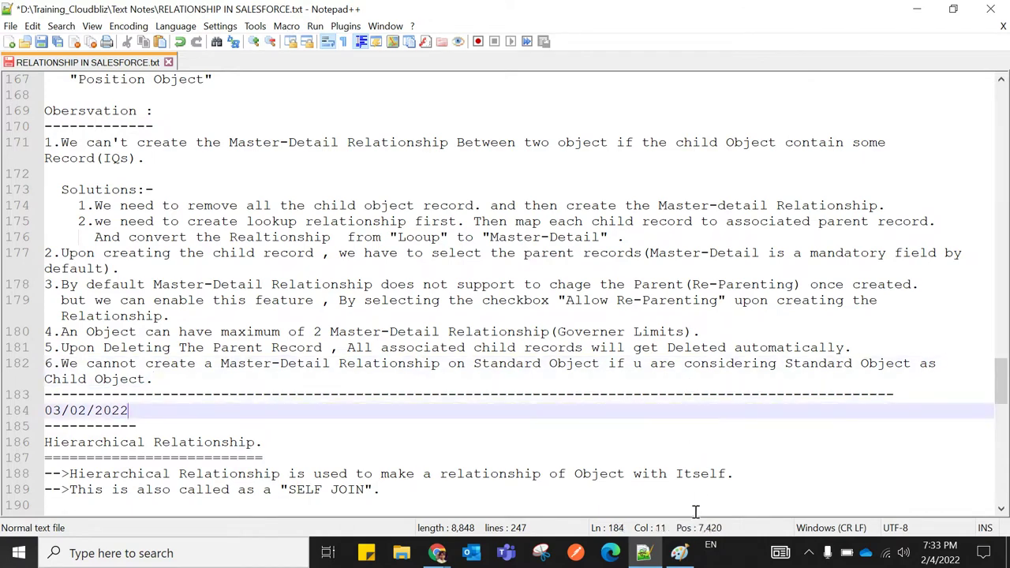
scroll(516, 450, down, 5)
scroll(516, 450, down, 3)
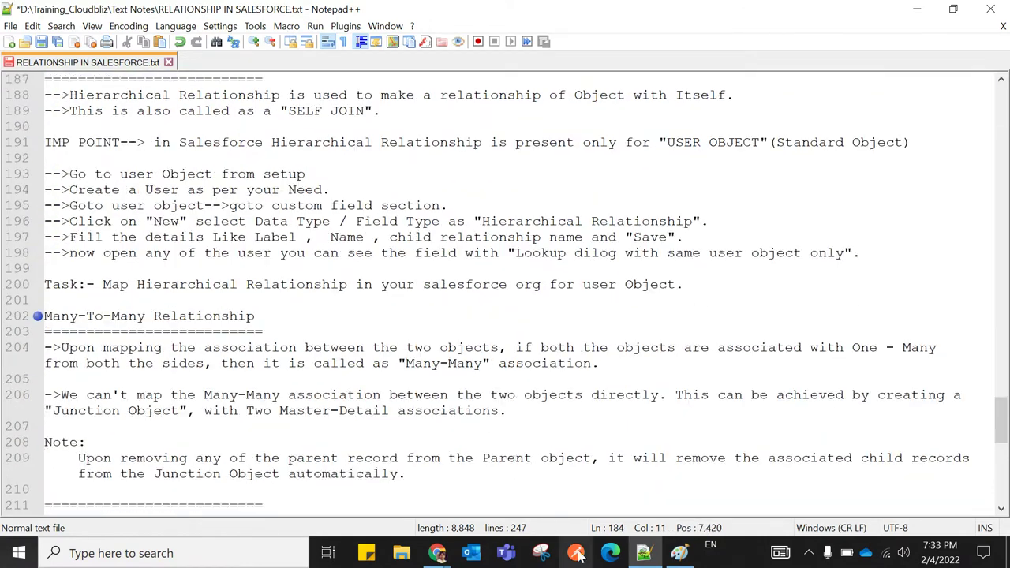
click(679, 553)
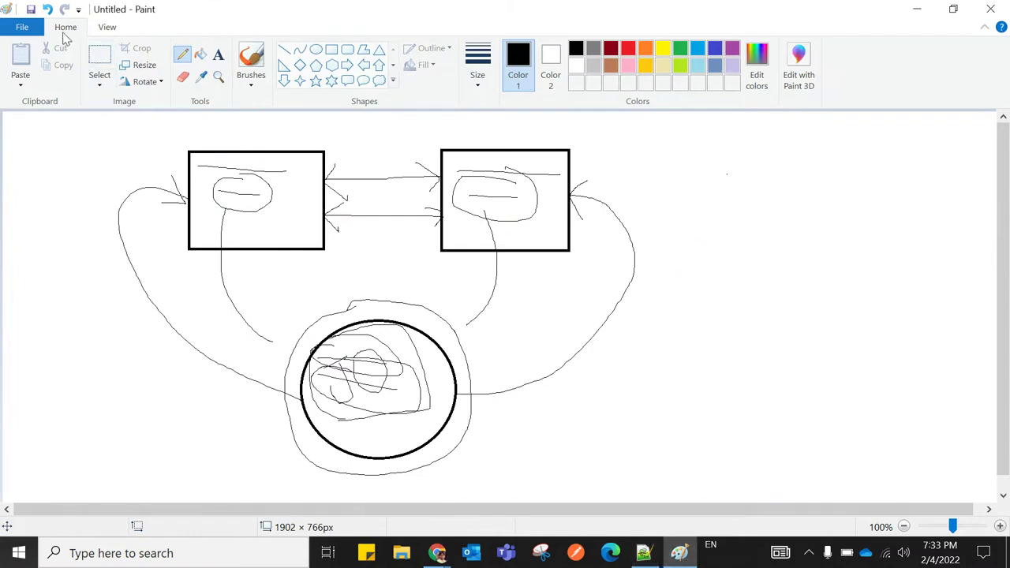
Select and delete the old diagram to clear the Paint canvas
click(99, 80)
click(105, 120)
drag(73, 120, 730, 477)
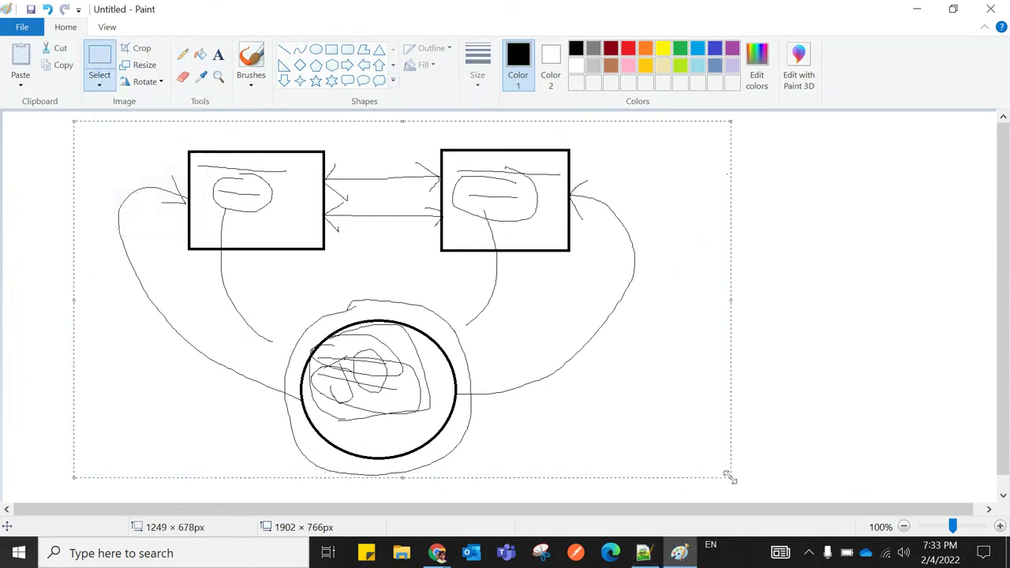
key(Delete)
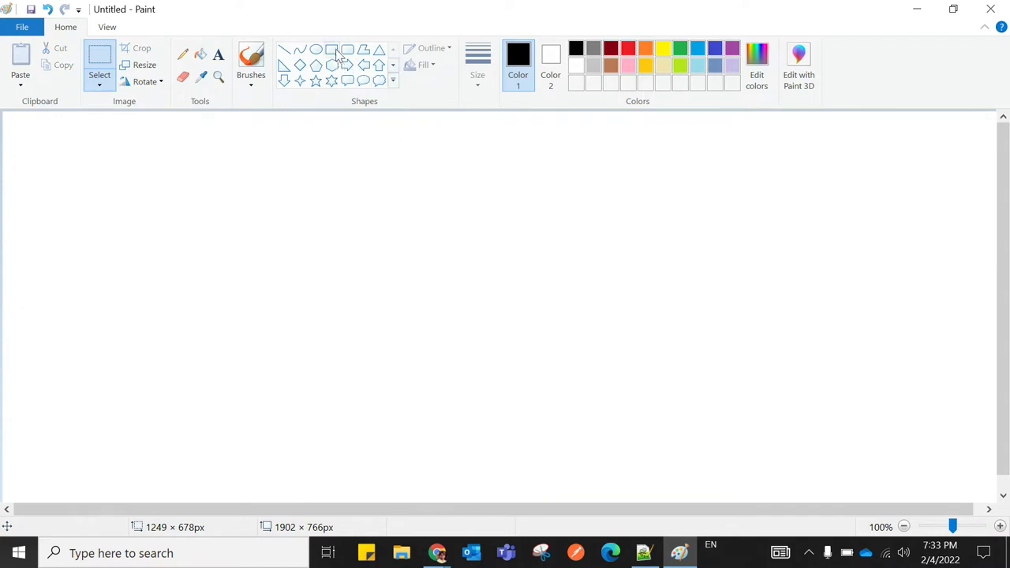
Draw two rectangles side by side, one on the left and one on the right
click(332, 49)
drag(124, 202, 327, 353)
drag(533, 205, 714, 364)
drag(614, 277, 608, 268)
click(521, 146)
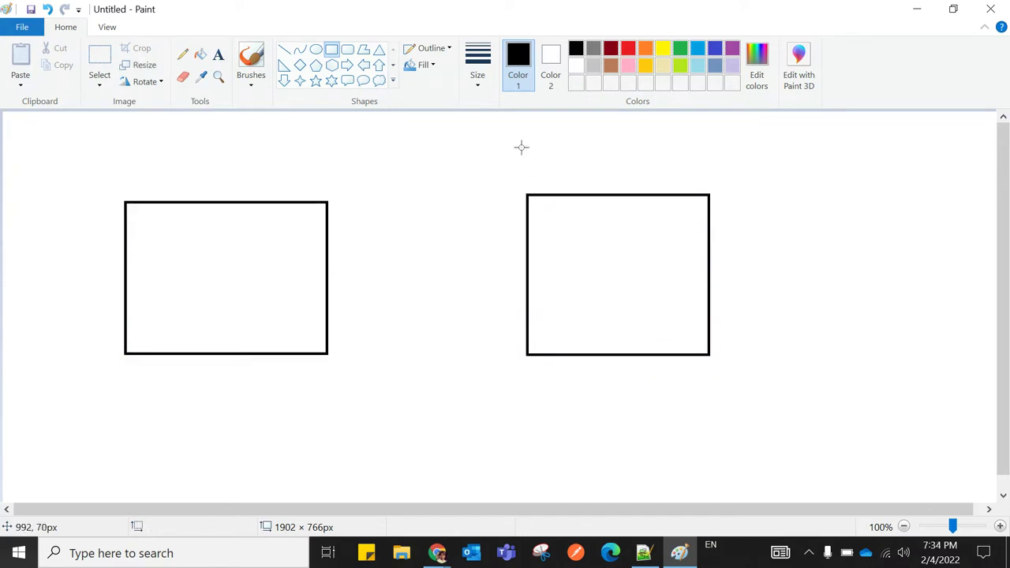
Add the headings STANDARD and CUSTOM above the two rectangles
click(219, 54)
click(158, 126)
drag(196, 139, 677, 172)
text(STA)
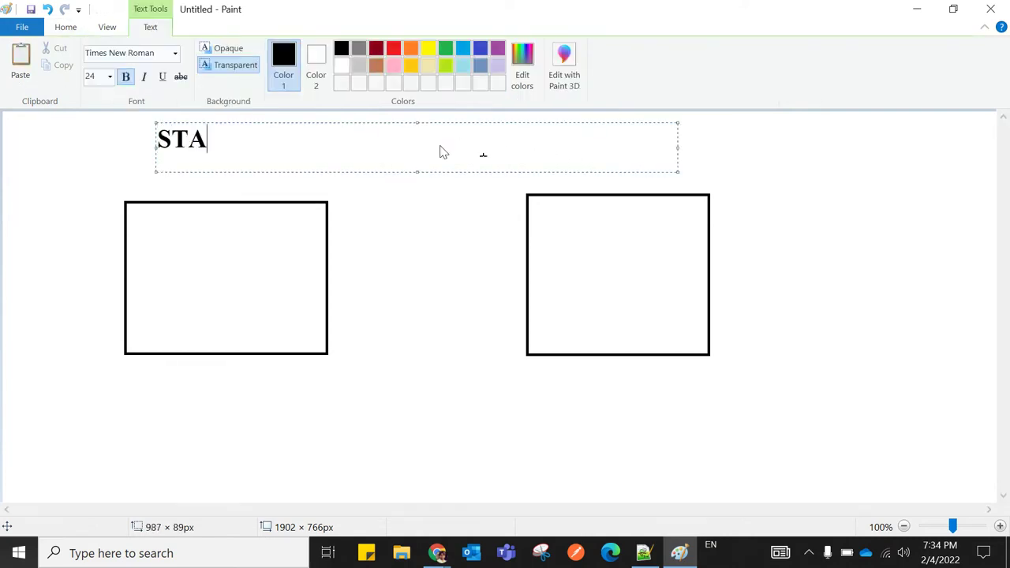
text(NDARD )
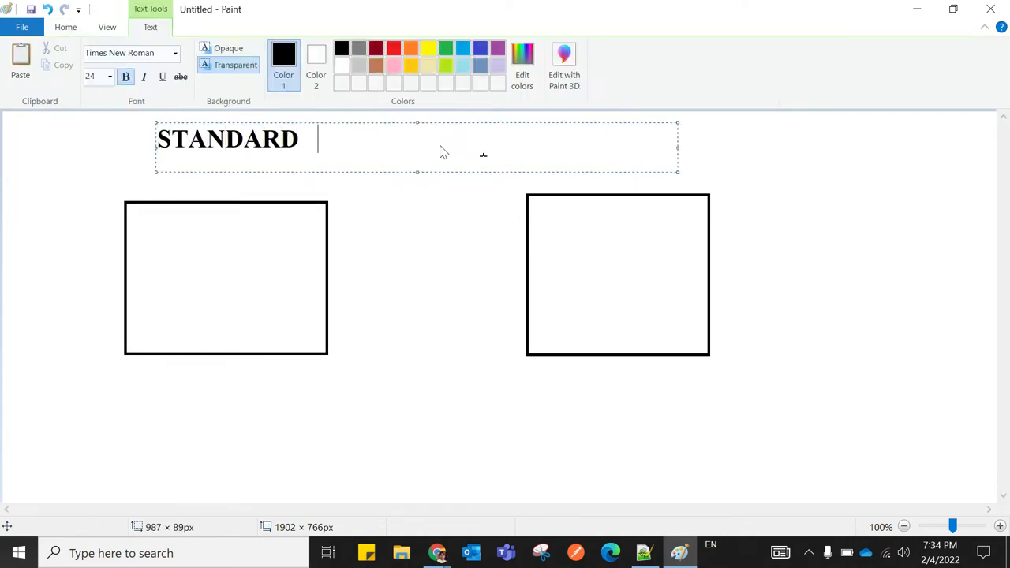
text(CUSTOM)
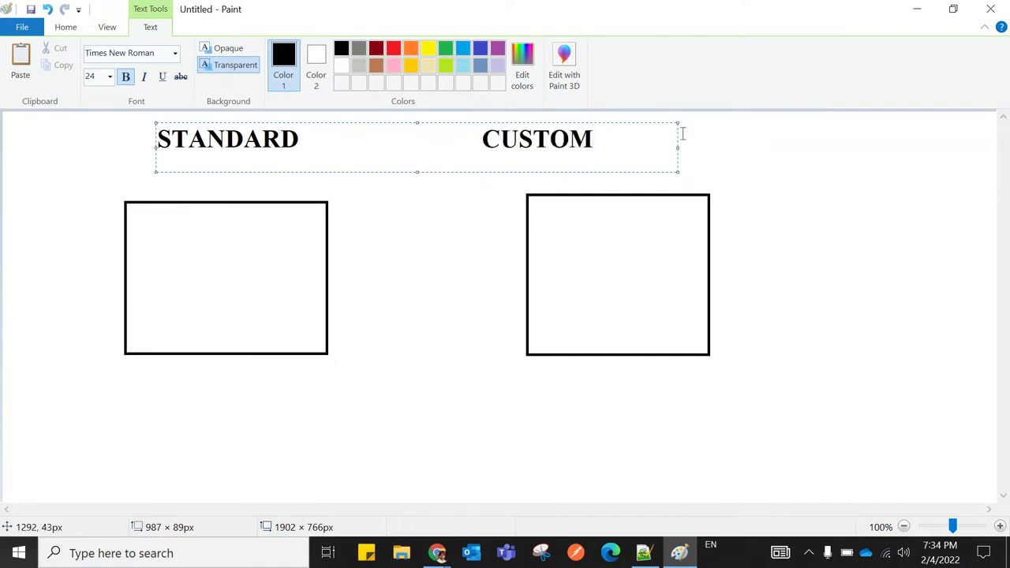
drag(678, 149, 755, 154)
click(484, 141)
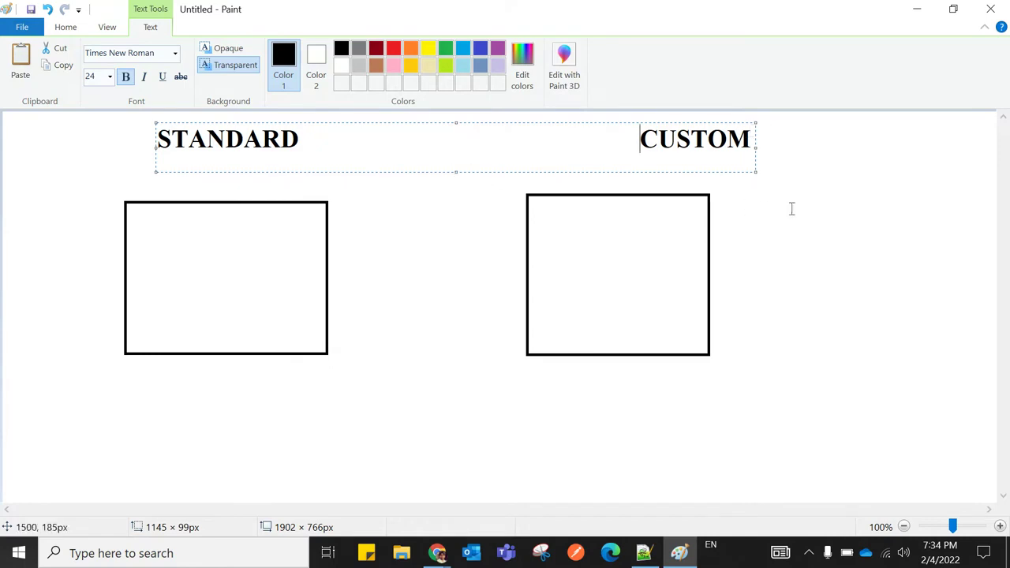
drag(152, 146, 119, 146)
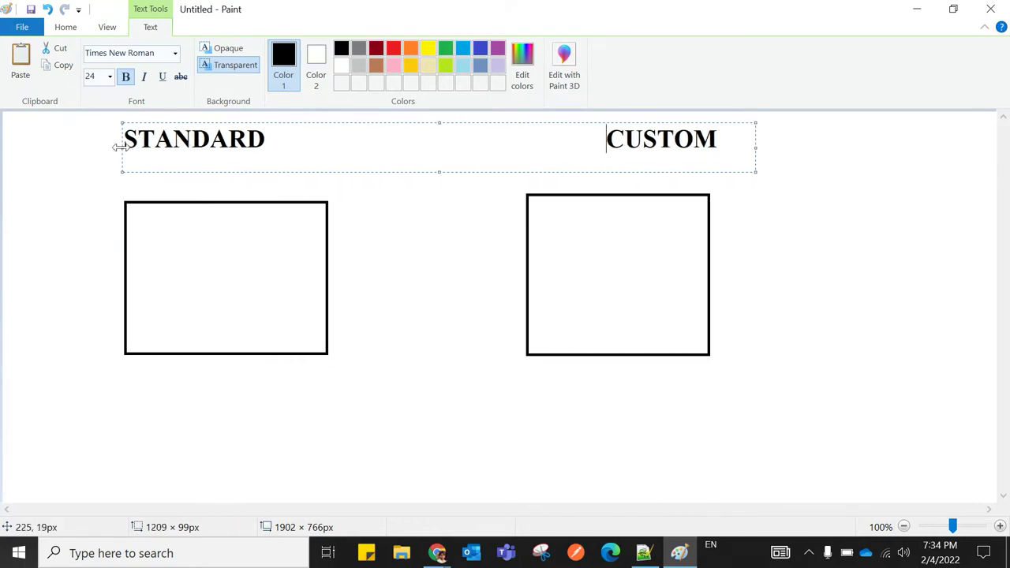
drag(755, 147, 721, 151)
click(852, 193)
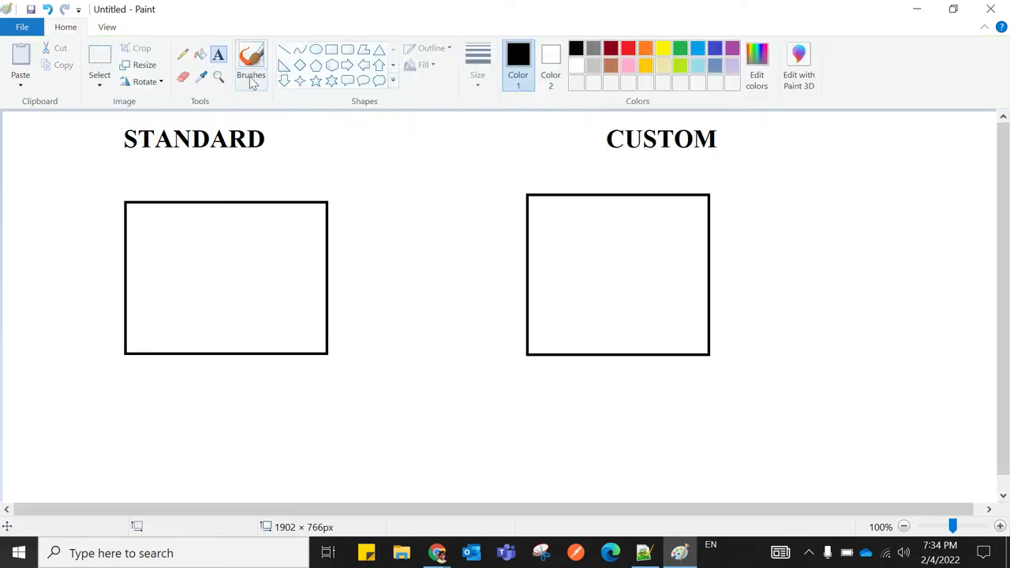
With the Pencil, write a C under STANDARD and a P under CUSTOM
click(182, 53)
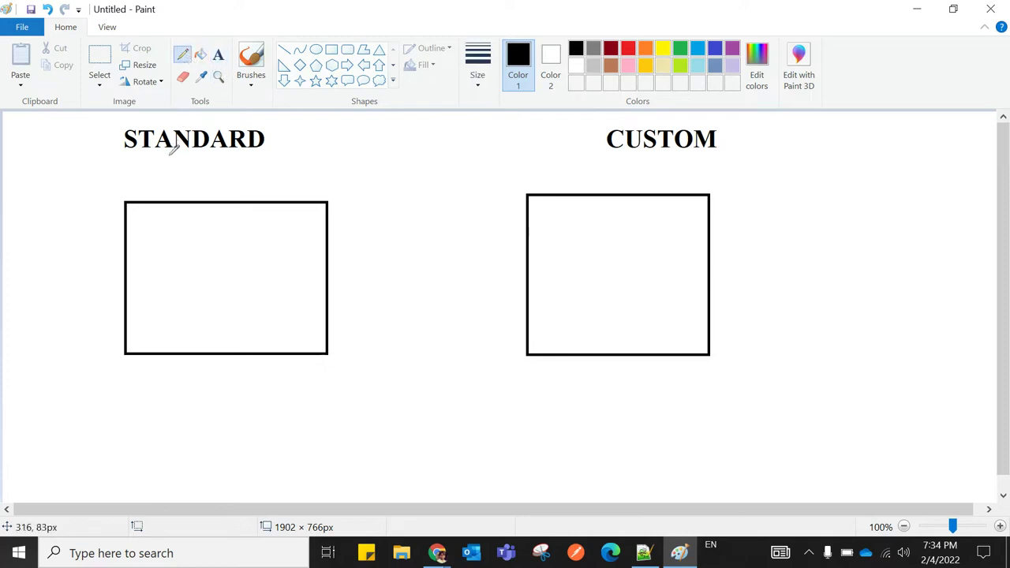
mouse_move(168, 160)
mouse_down()
mouse_move(153, 189)
mouse_move(181, 191)
mouse_up()
mouse_move(651, 168)
mouse_down()
mouse_move(660, 191)
mouse_move(648, 163)
mouse_move(684, 155)
mouse_up()
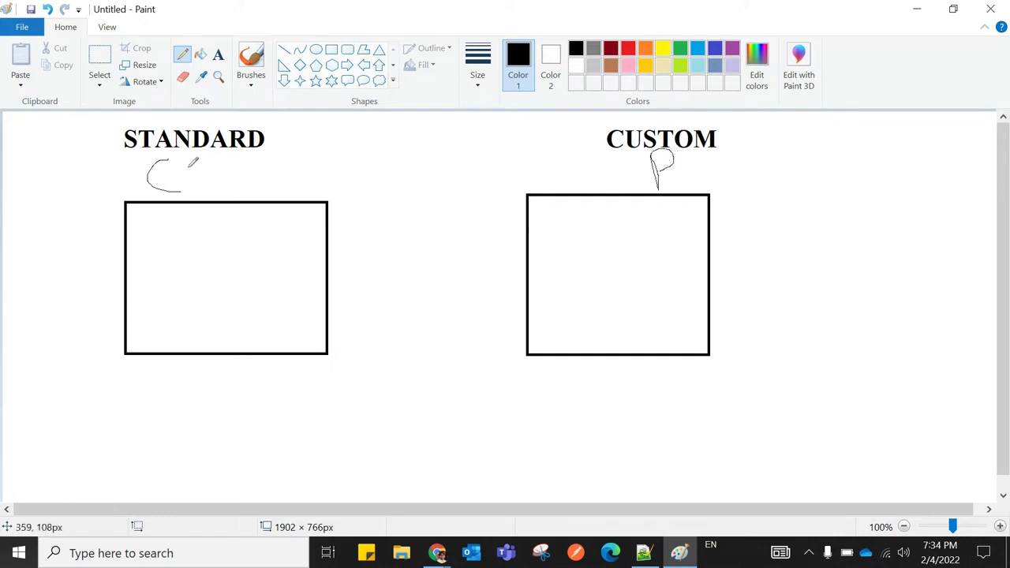
drag(147, 163, 165, 184)
mouse_move(655, 151)
mouse_down()
mouse_move(663, 192)
mouse_move(680, 145)
mouse_up()
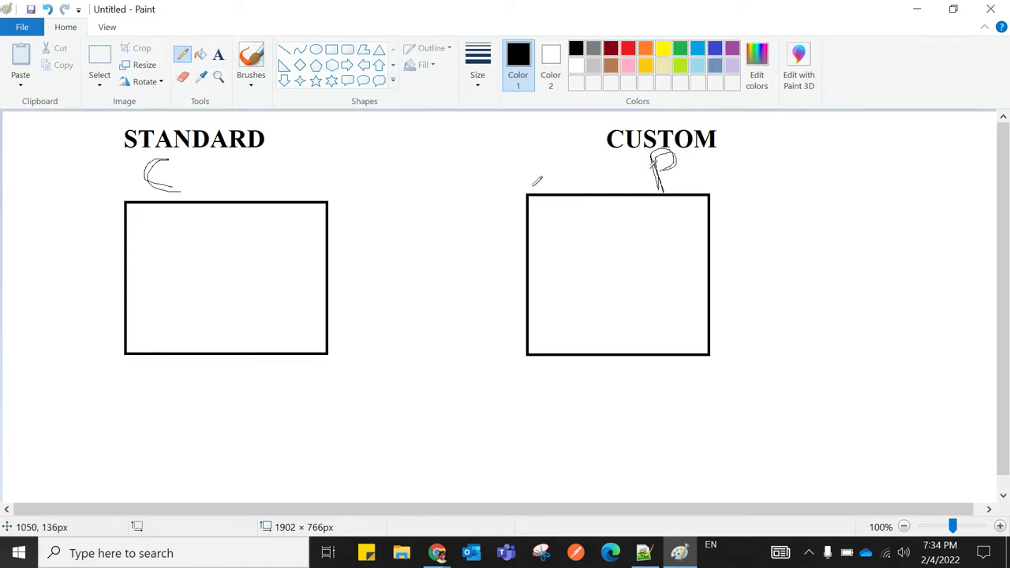
Hand-letter 'Acc' in the STANDARD box and a P in the CUSTOM box, starting an arrow between them
mouse_move(199, 234)
mouse_down()
mouse_move(205, 281)
mouse_move(207, 235)
mouse_move(235, 274)
mouse_up()
drag(173, 266, 266, 250)
drag(597, 238, 612, 292)
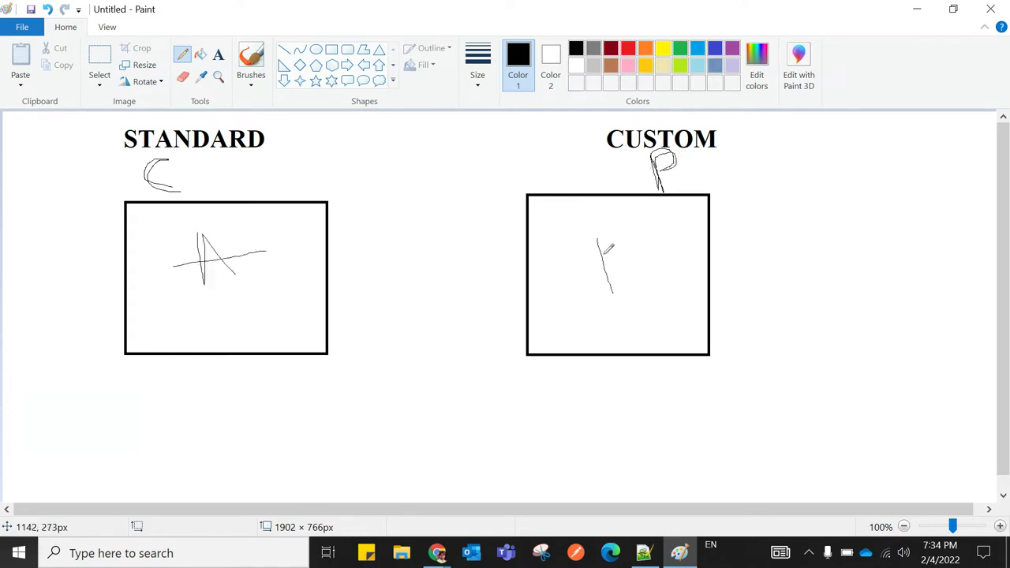
mouse_move(598, 238)
mouse_down()
mouse_move(676, 244)
mouse_move(612, 267)
mouse_move(638, 292)
mouse_move(667, 276)
mouse_move(675, 288)
mouse_move(672, 269)
mouse_up()
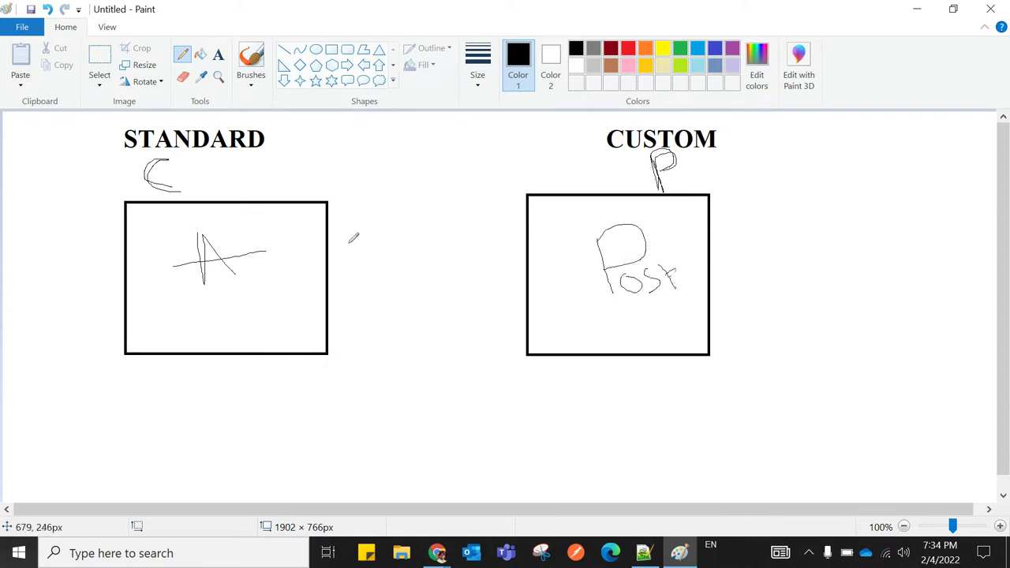
mouse_move(247, 241)
mouse_down()
mouse_move(243, 250)
mouse_move(273, 267)
mouse_move(273, 245)
mouse_move(293, 258)
mouse_up()
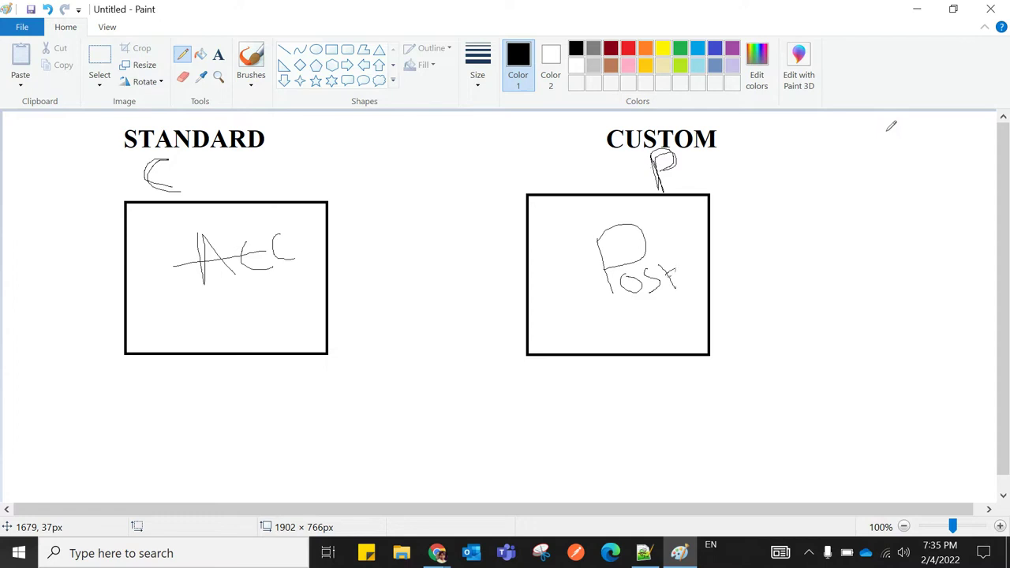
mouse_move(258, 197)
mouse_down()
mouse_move(396, 134)
mouse_move(606, 161)
mouse_move(617, 194)
mouse_move(622, 175)
mouse_move(614, 196)
mouse_move(573, 185)
mouse_up()
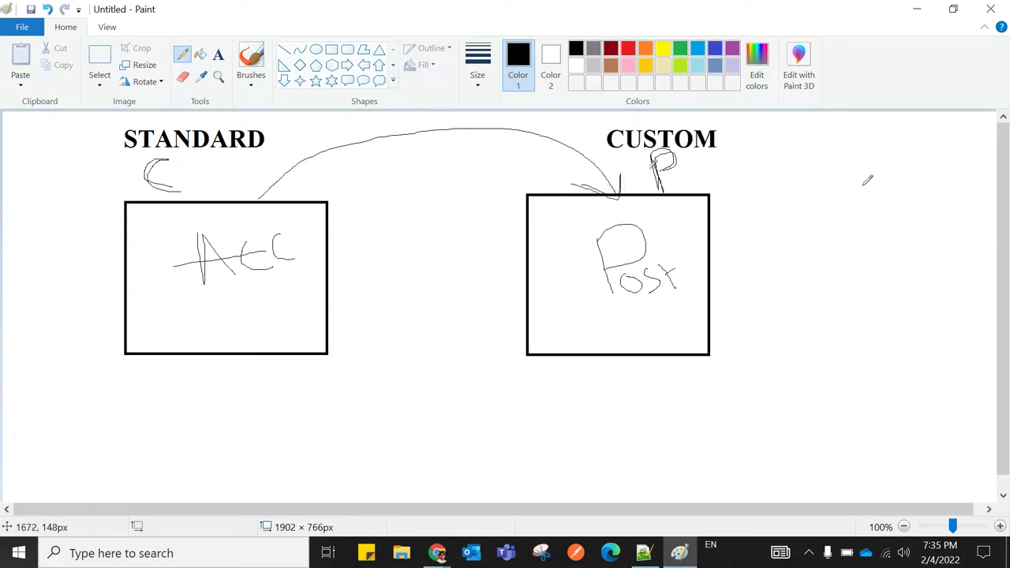
In red, trace the STANDARD-to-CUSTOM arrow and draw a loop around the STANDARD section
click(627, 52)
mouse_move(261, 197)
mouse_down()
mouse_move(295, 164)
mouse_move(381, 137)
mouse_move(577, 147)
mouse_move(615, 192)
mouse_move(630, 175)
mouse_up()
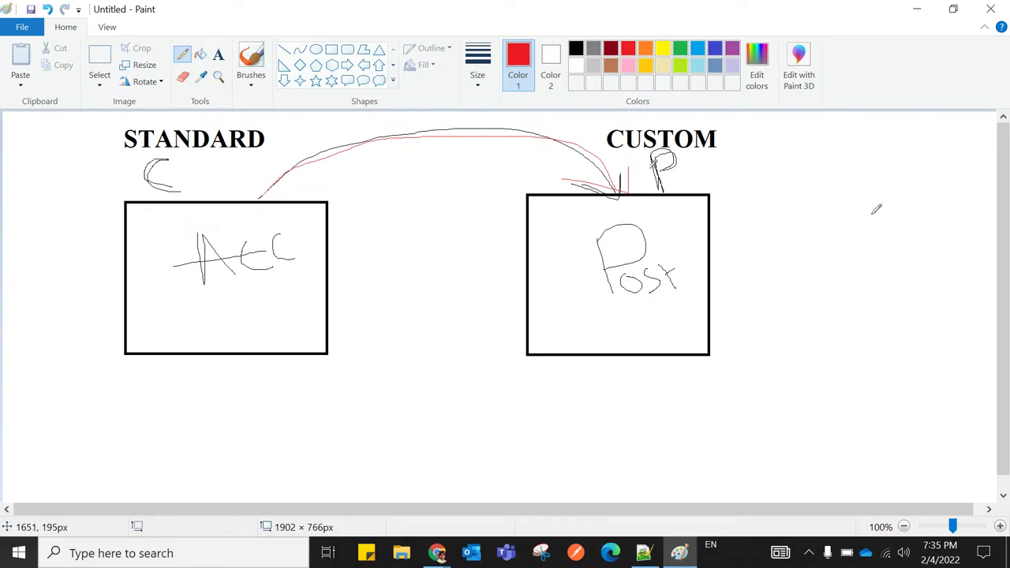
mouse_move(272, 115)
mouse_down()
mouse_move(157, 106)
mouse_move(67, 154)
mouse_move(71, 281)
mouse_move(171, 388)
mouse_move(417, 277)
mouse_move(299, 123)
mouse_move(224, 114)
mouse_move(81, 128)
mouse_move(48, 235)
mouse_move(88, 320)
mouse_move(168, 361)
mouse_move(286, 377)
mouse_move(411, 295)
mouse_move(361, 118)
mouse_move(203, 104)
mouse_move(54, 228)
mouse_move(222, 364)
mouse_up()
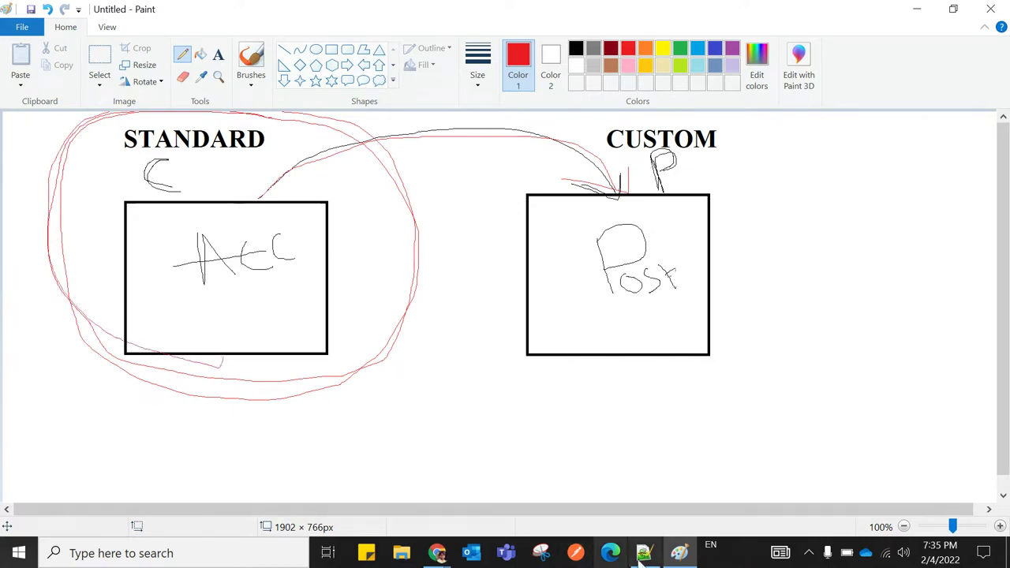
Return to the Salesforce 'Lead: New Custom Field' page and view its Data Type list
mouse_move(436, 553)
click(292, 487)
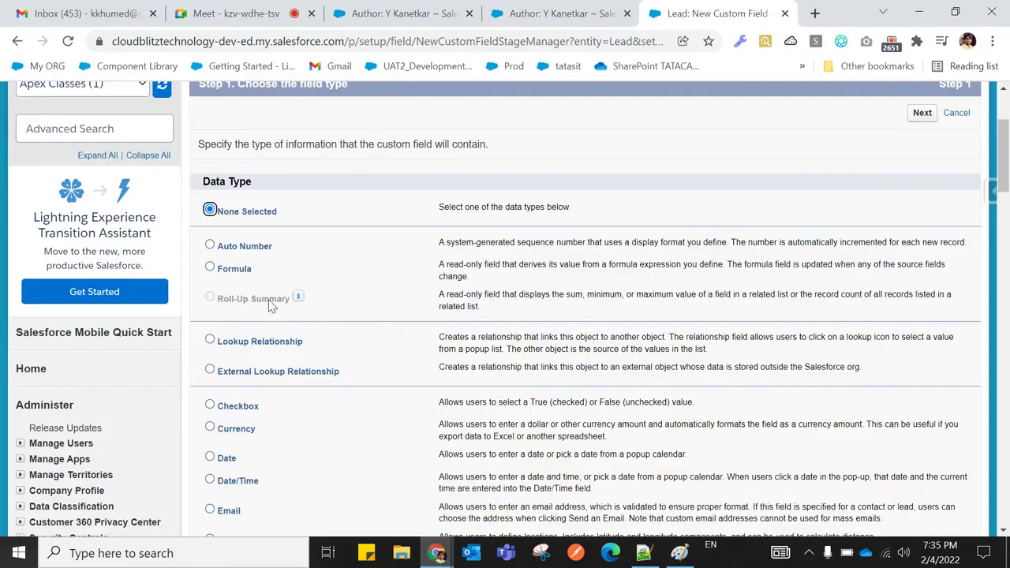
scroll(314, 314, up, 2)
scroll(314, 314, down, 3)
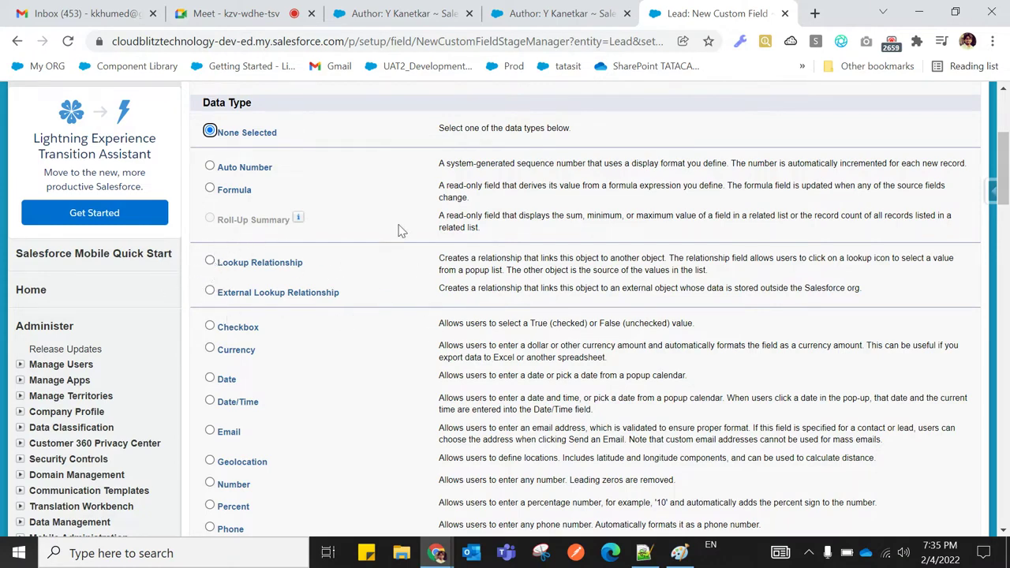
click(249, 23)
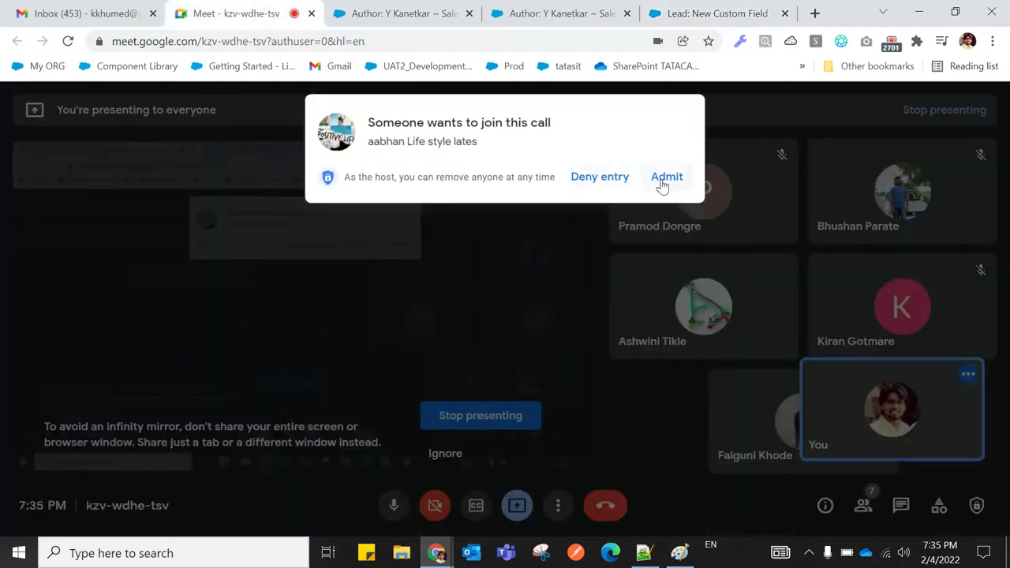
Admit the waiting guest into the Meet call and return to the 'Lead: New Custom Field' tab
click(662, 179)
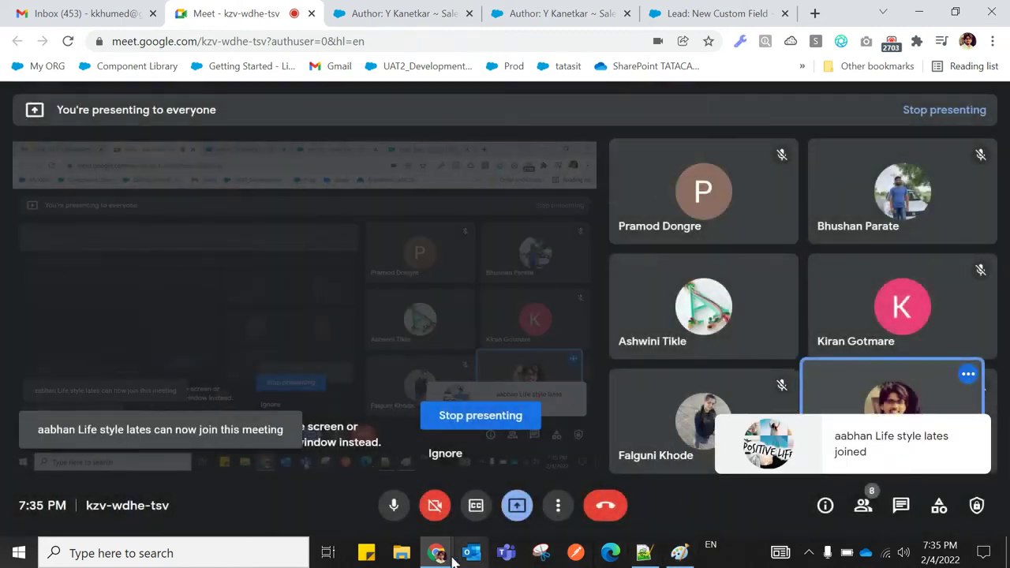
click(400, 14)
click(561, 15)
click(708, 15)
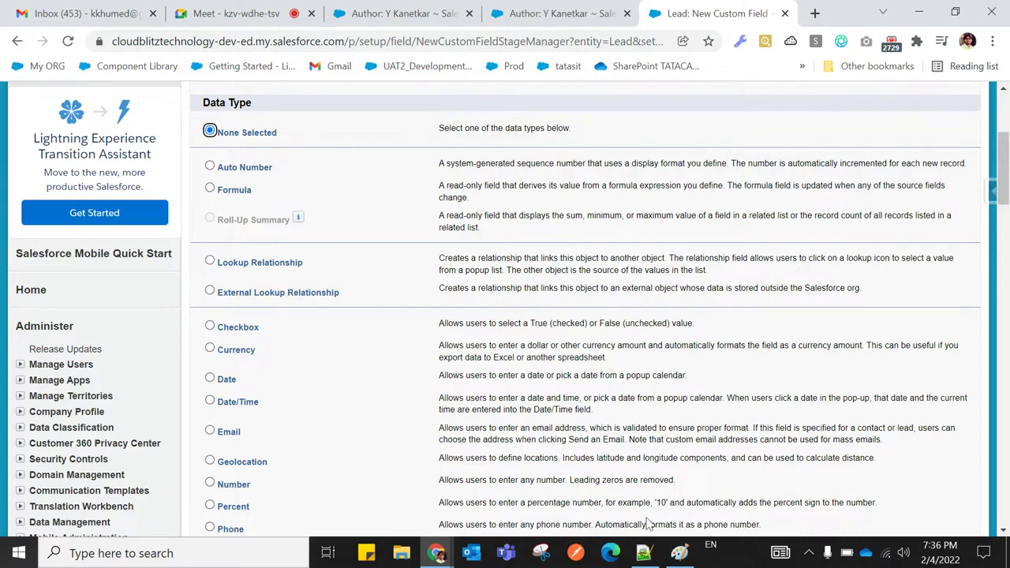
click(680, 553)
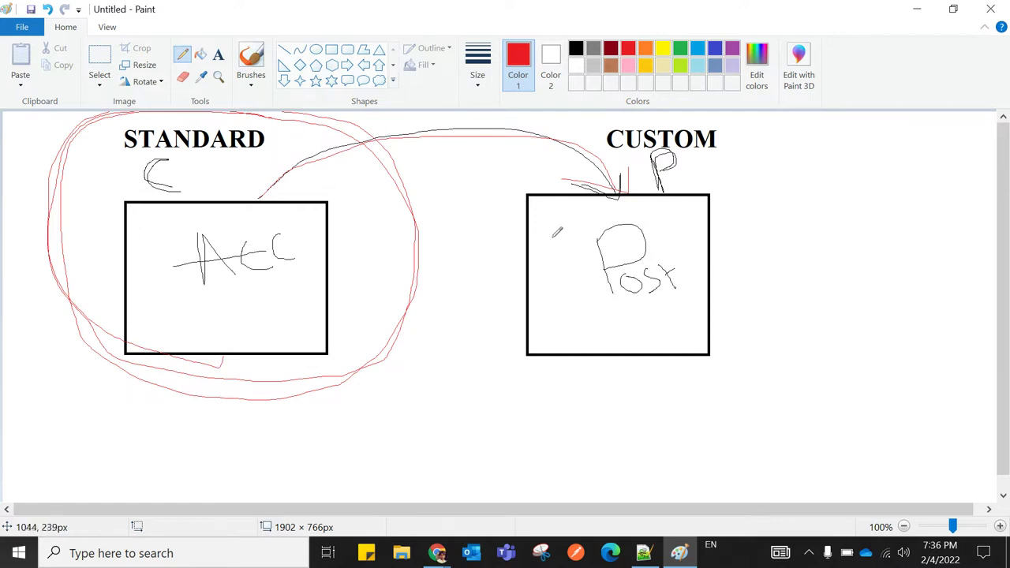
Strike a red horizontal line through both boxes, then close Paint choosing Don't Save
drag(94, 243, 722, 251)
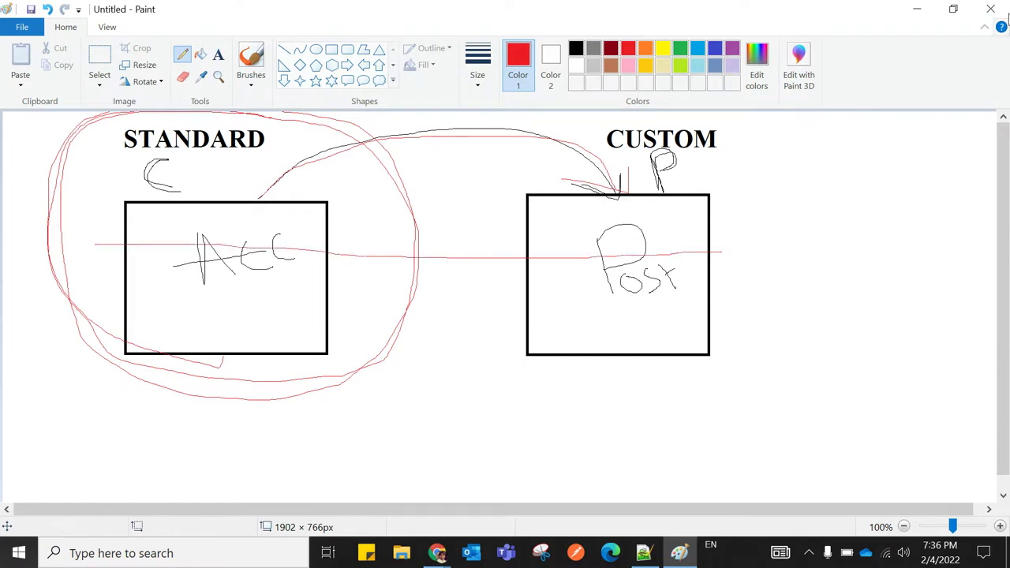
click(992, 6)
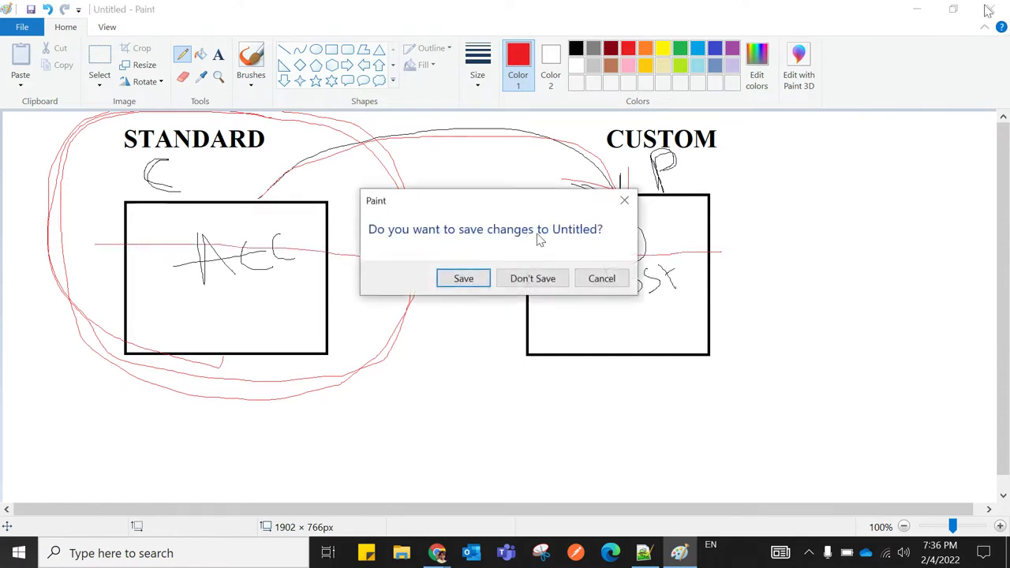
click(505, 278)
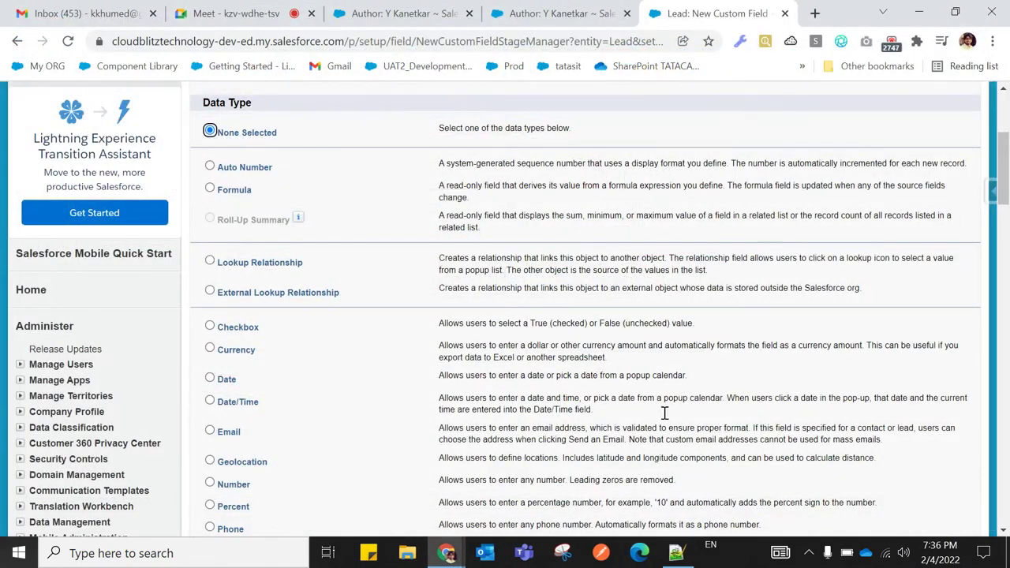
click(678, 555)
Insert an empty line 212 after the Many-To-Many separator on line 211
scroll(328, 341, down, 4)
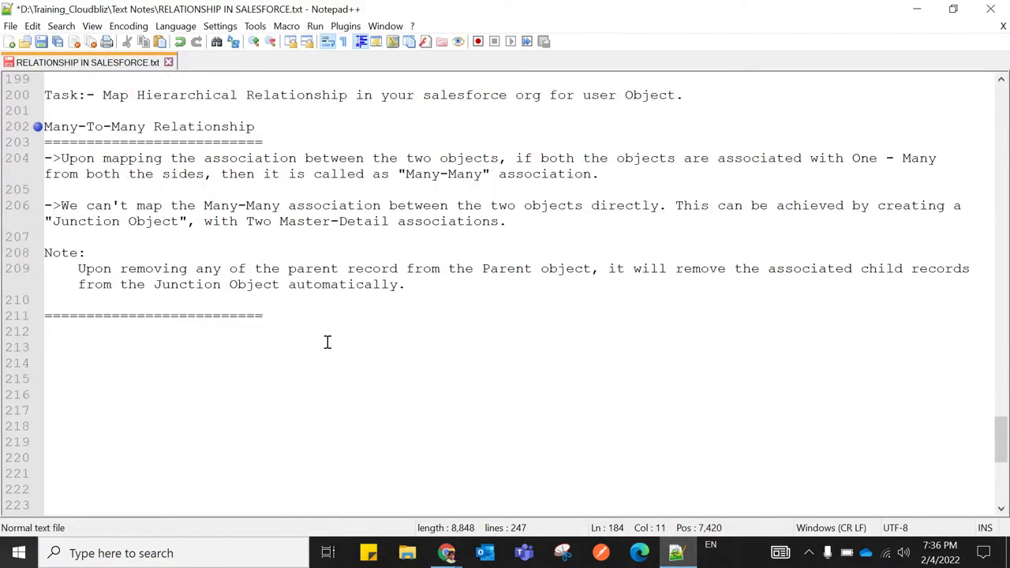
scroll(327, 341, up, 1)
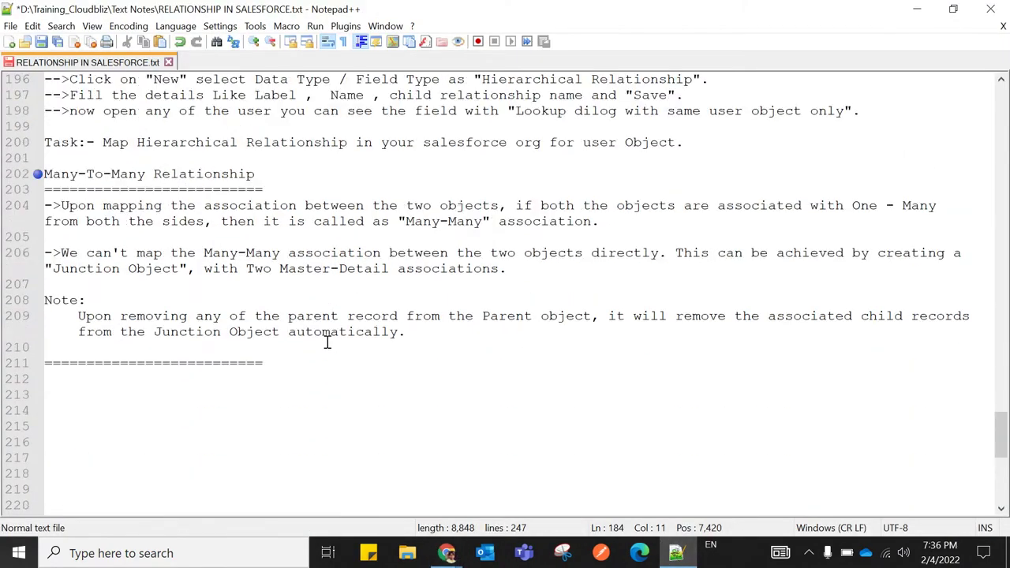
click(267, 362)
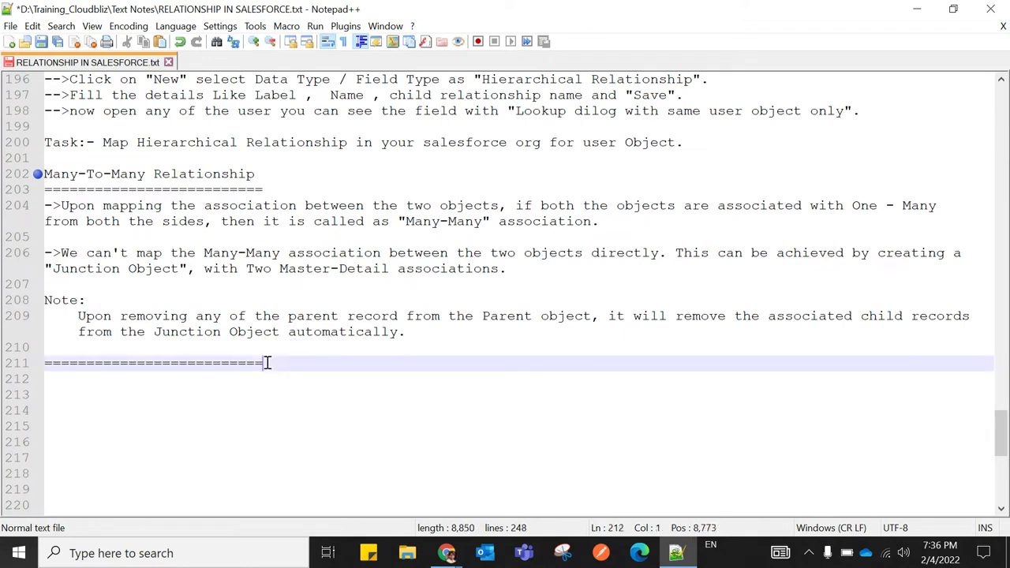
key(Return)
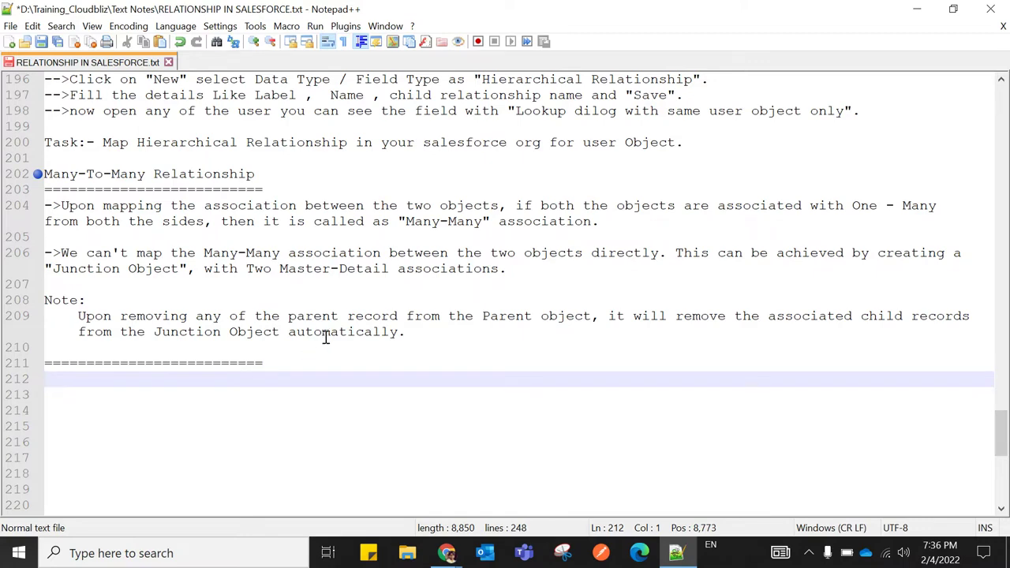
click(276, 473)
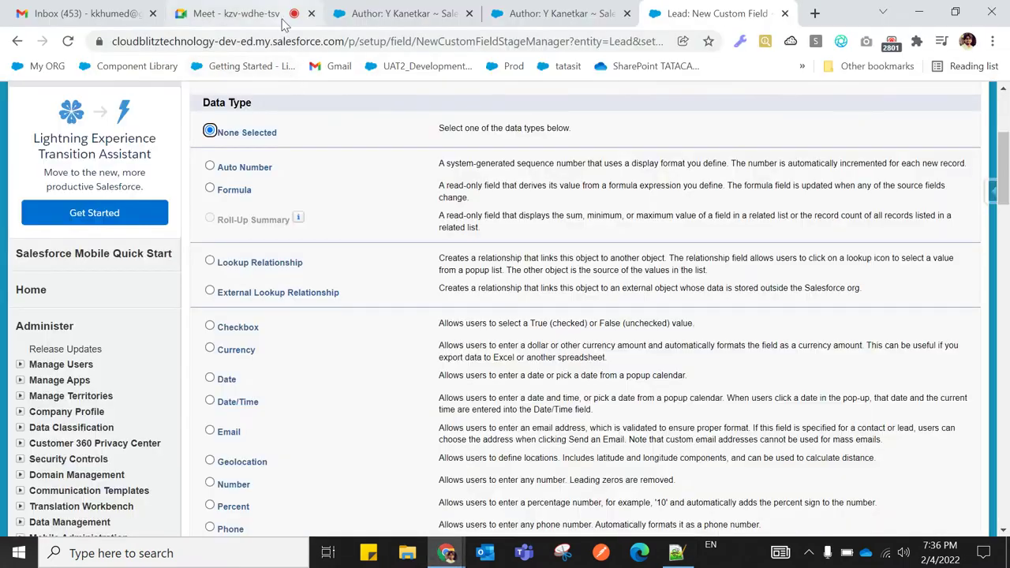
Mute the microphone in the Google Meet call and return to the notes file
click(272, 16)
click(393, 506)
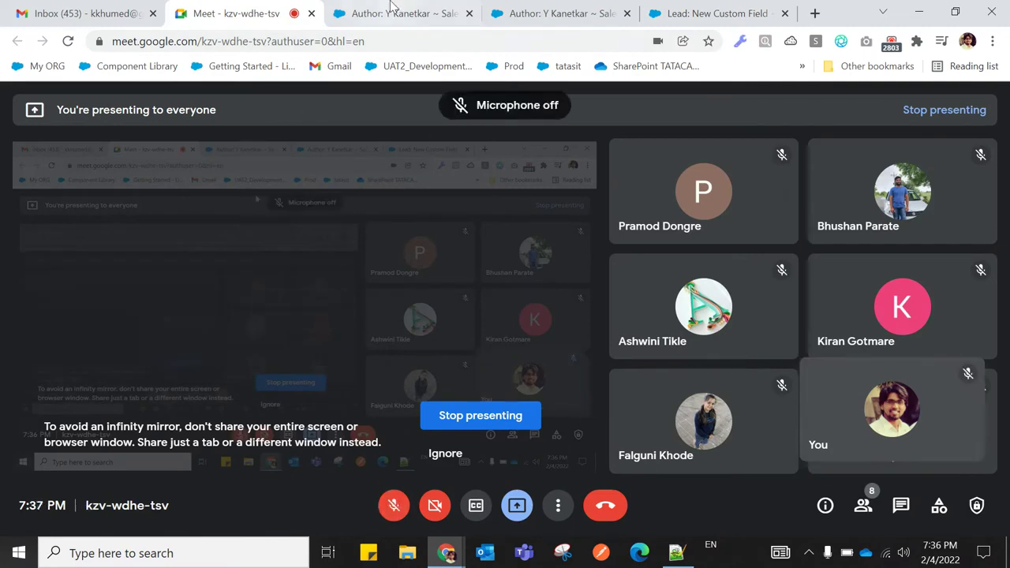
click(676, 553)
Bring the Google Meet call window back to the front
scroll(505, 342, up, 2)
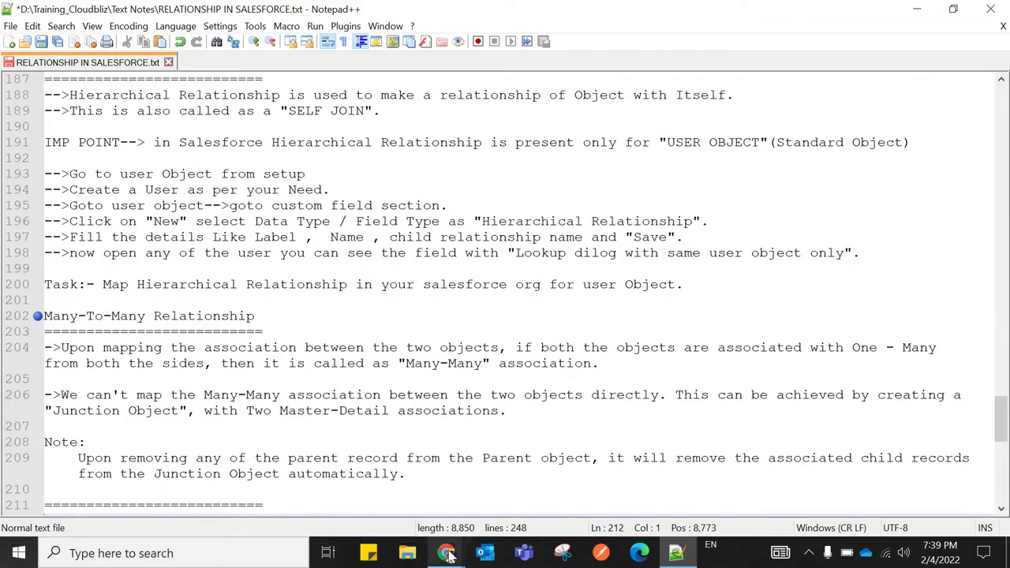
mouse_move(447, 552)
click(280, 465)
Unmute the Meet microphone and switch to the 'Lead: New Custom Field' page
click(391, 507)
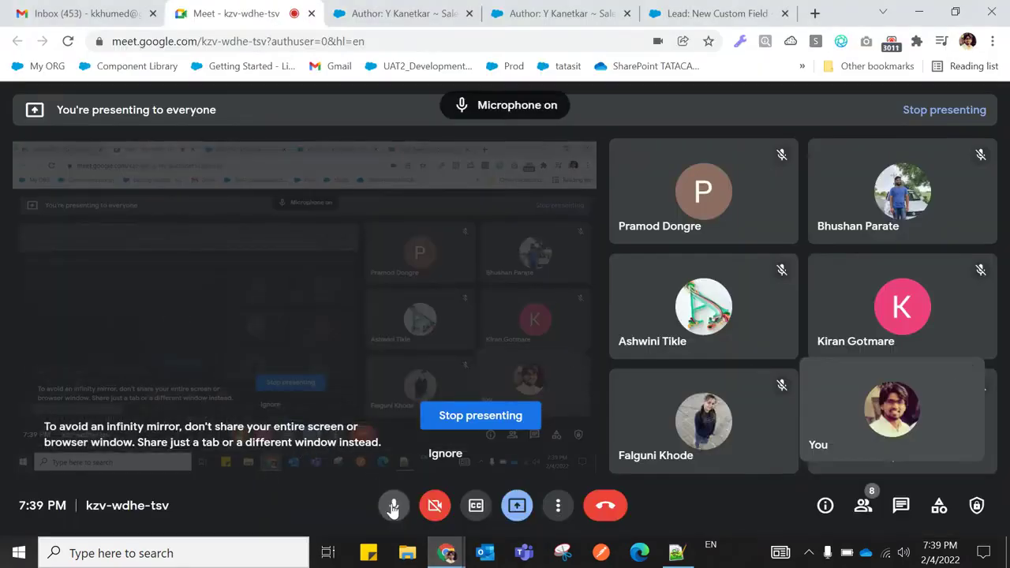
click(664, 18)
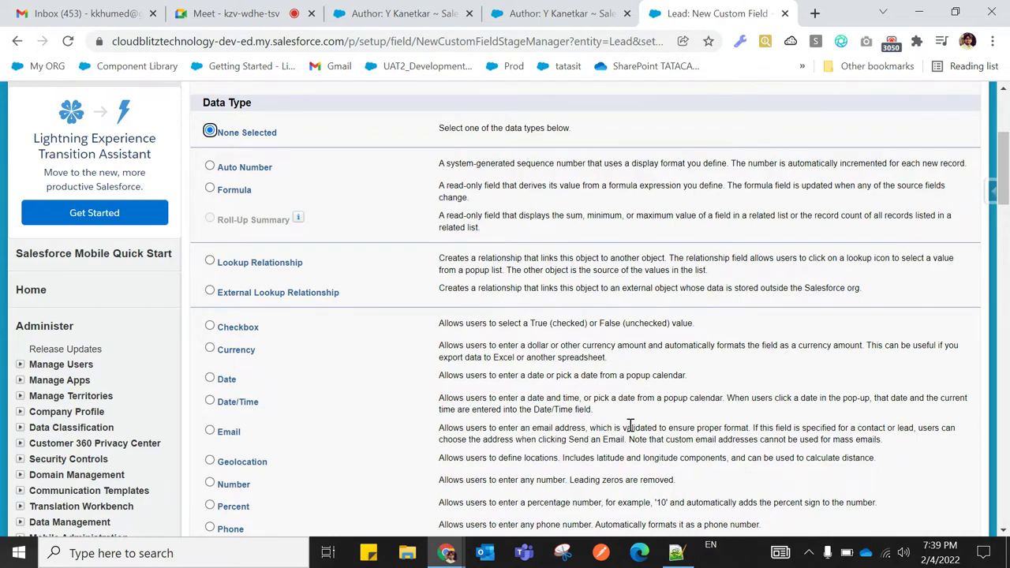
Add a 'Rollup Summery Field' heading with an = underline, deleting line 211's separator row
click(676, 552)
scroll(522, 431, down, 4)
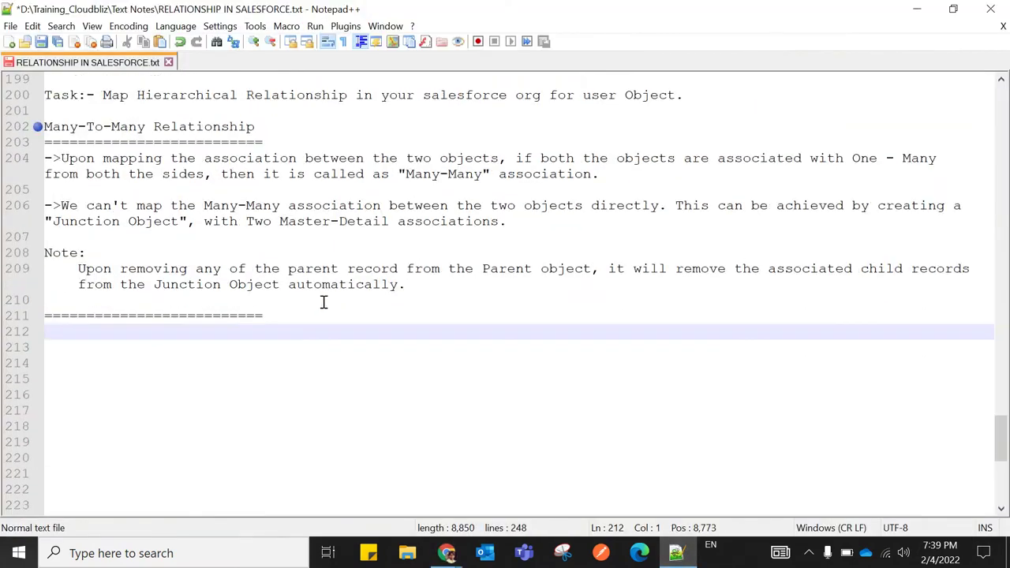
click(276, 316)
key(Return)
text(Rollup Summery)
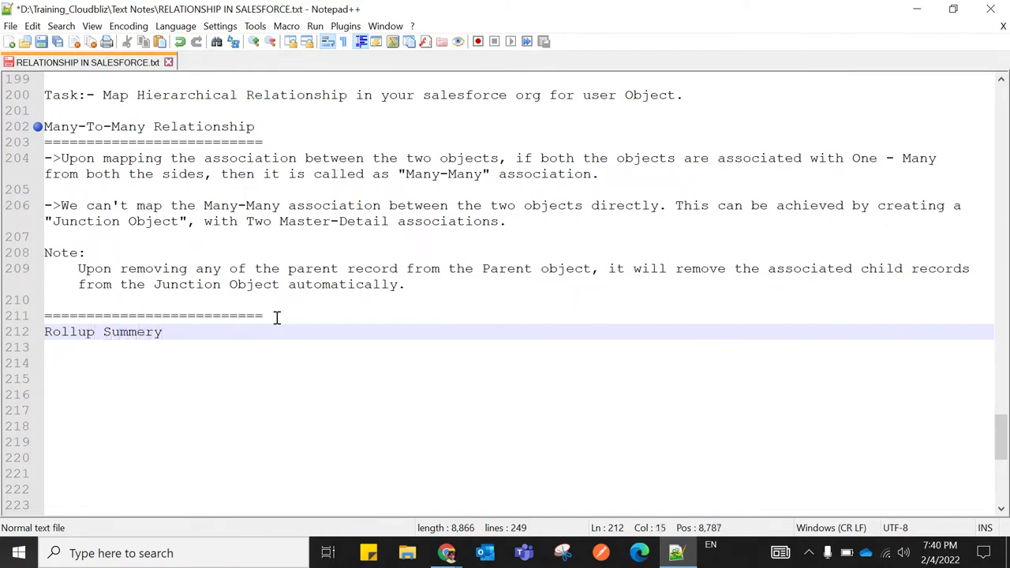
text( Field)
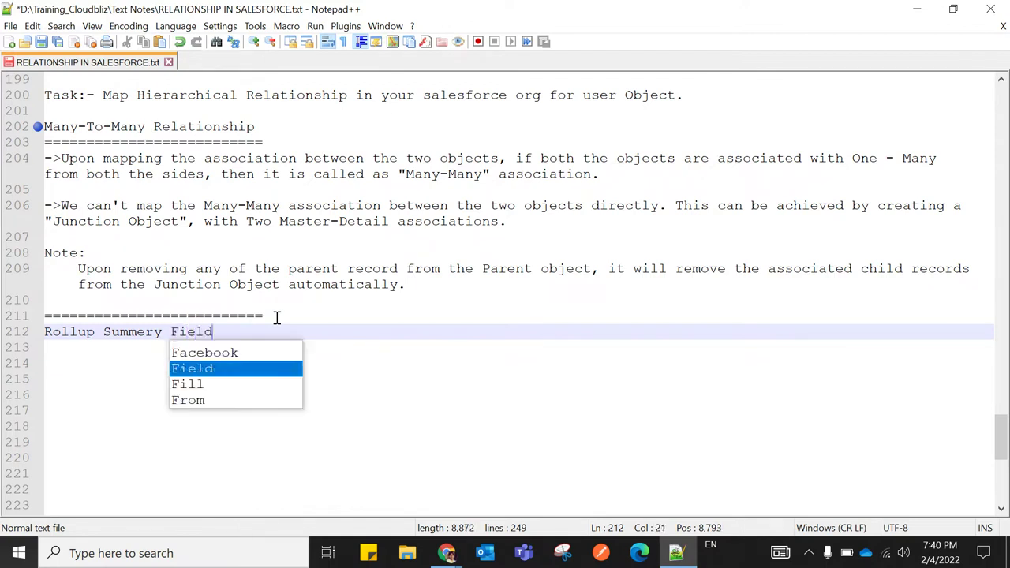
key(Return)
text(=)
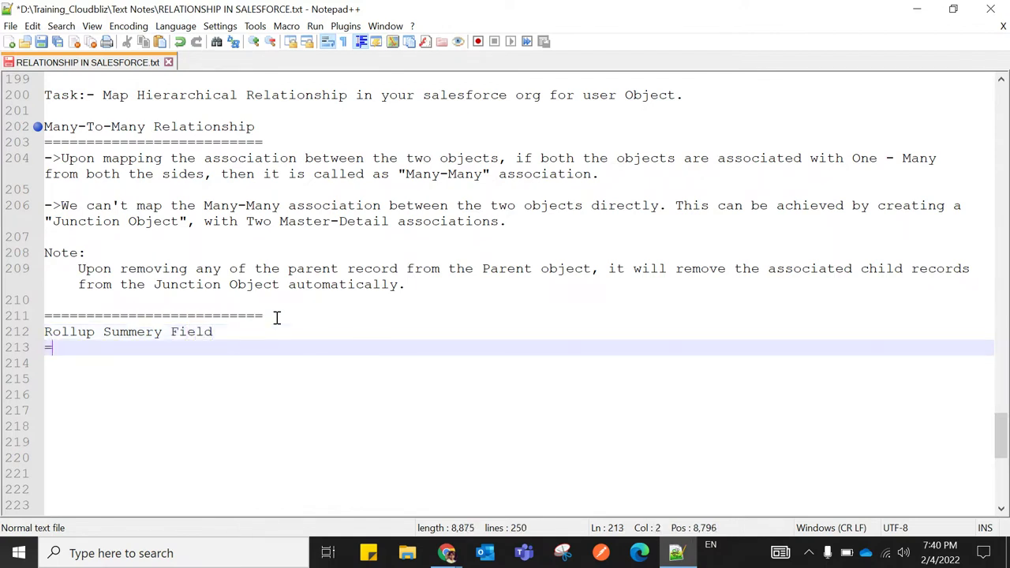
text(====================)
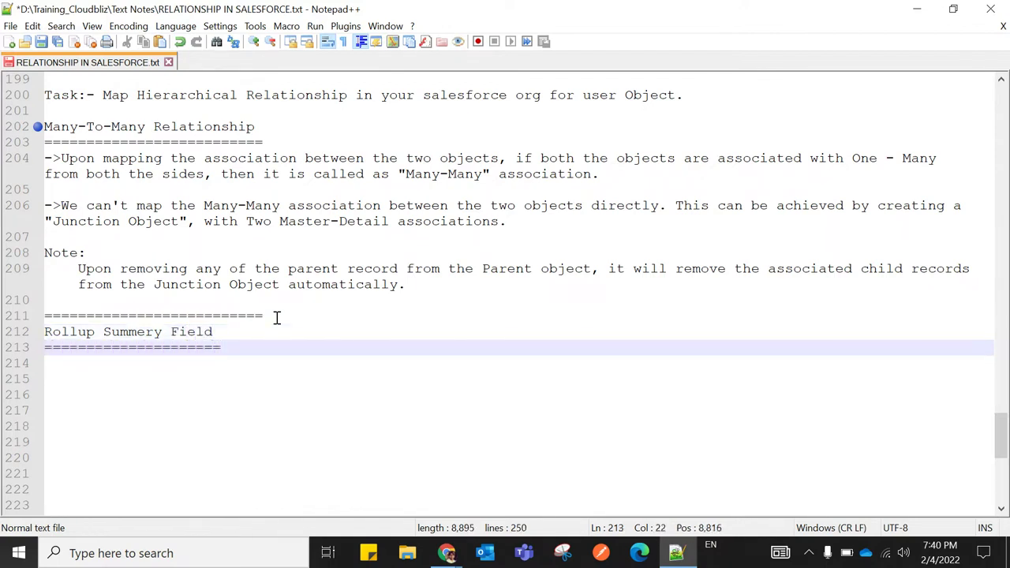
drag(265, 316, 45, 315)
key(Delete)
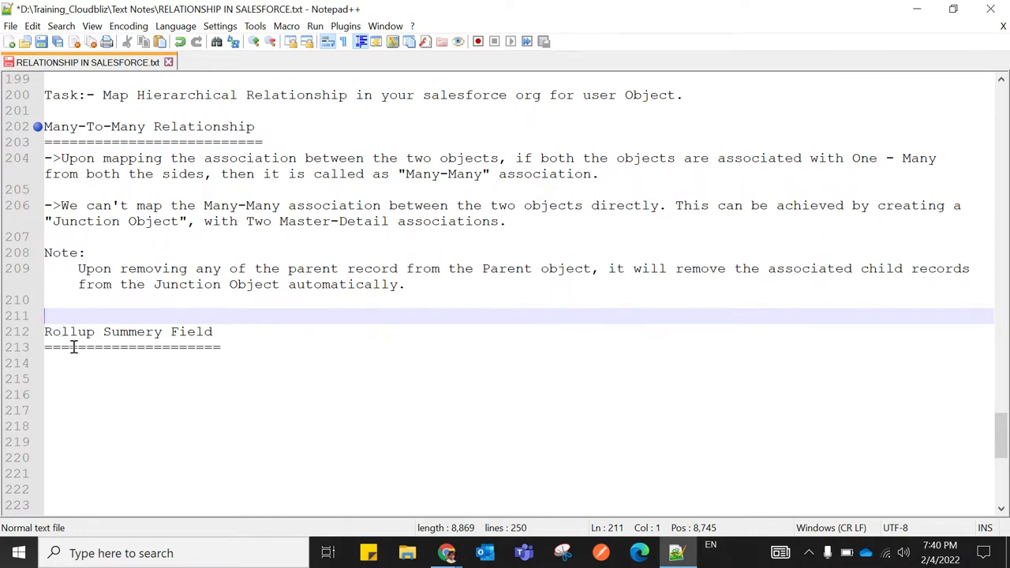
Fix the heading to 'Rollup Summary Fields :', extend its underline with '==', and begin a '->' line
click(147, 335)
key(BackSpace)
text(a)
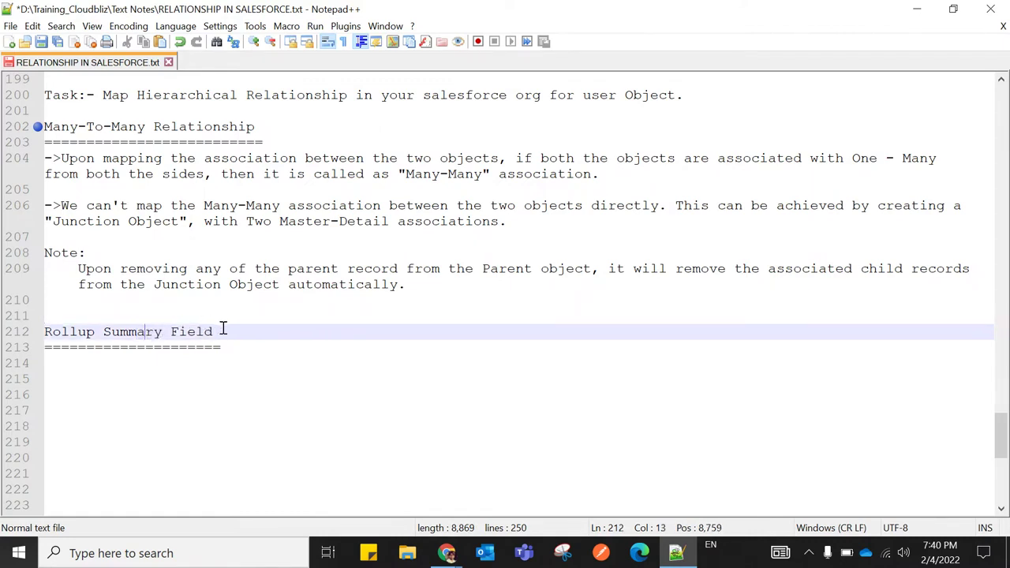
click(218, 331)
text(s :)
click(227, 348)
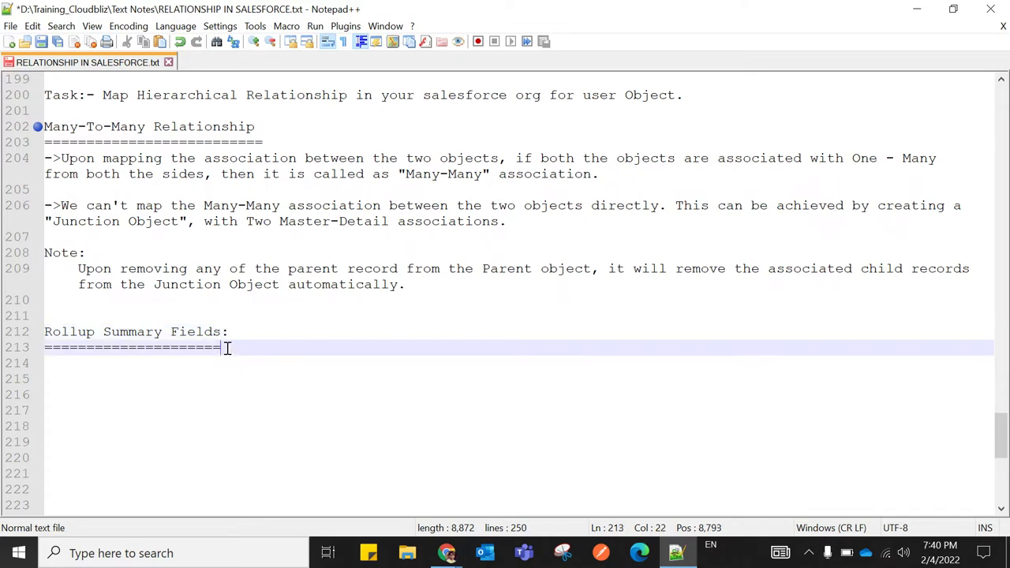
text(===)
key(Return)
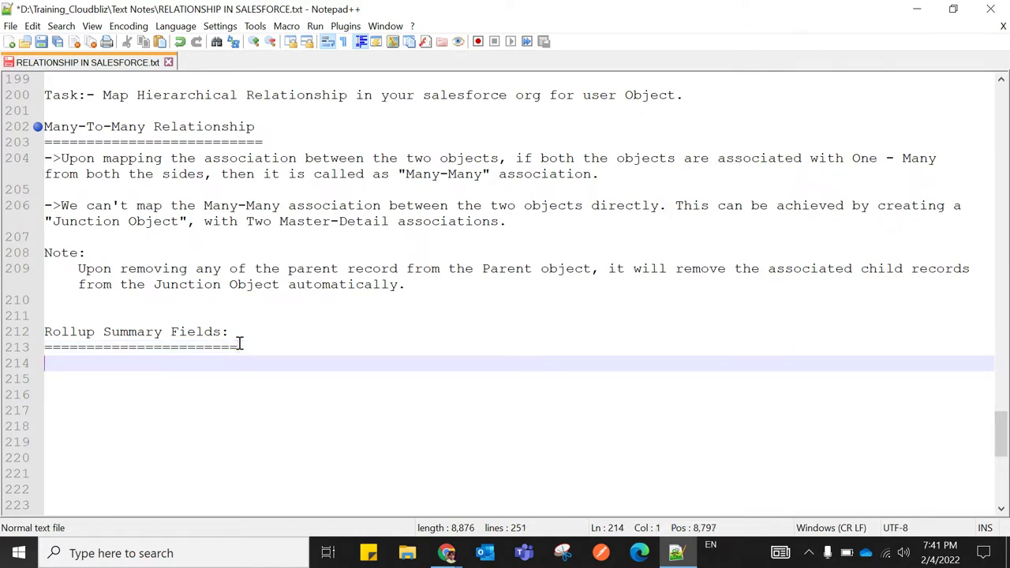
text(->)
Write the read-only, system-generated field definition summarizing child records, then trim extra spaces before 'parenr'
text(Rollup)
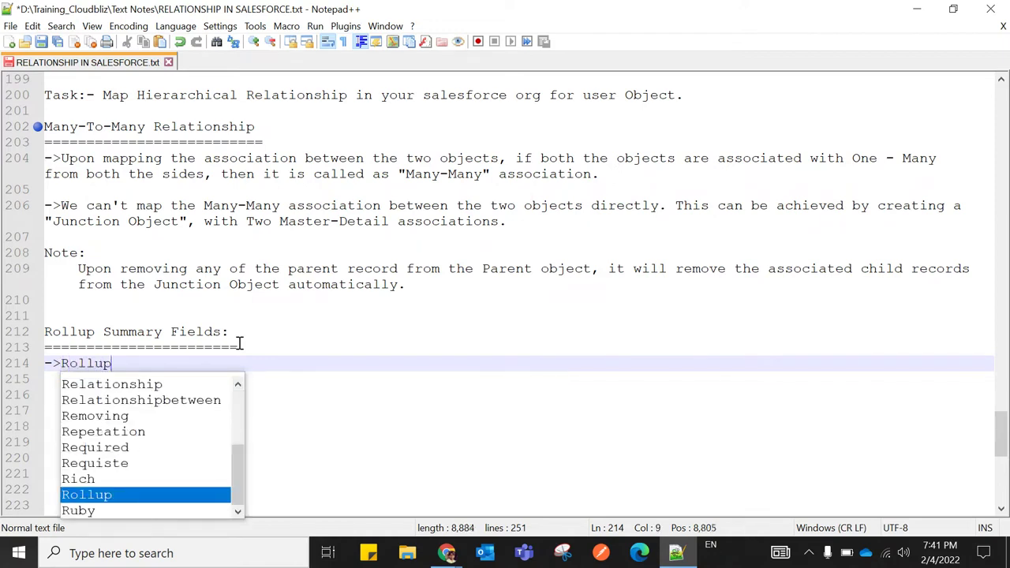
text( summary filed )
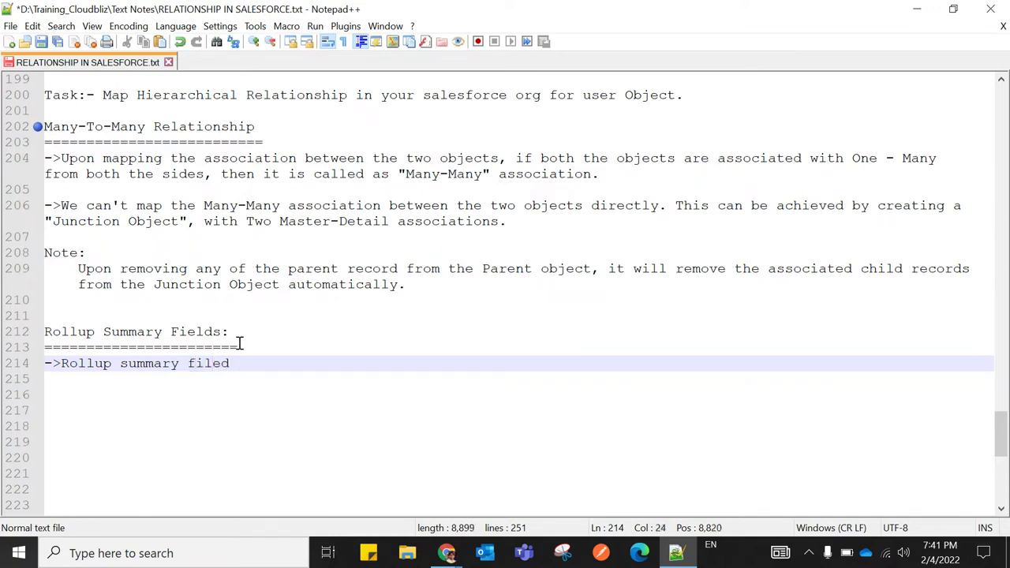
text(is a Read-Only field)
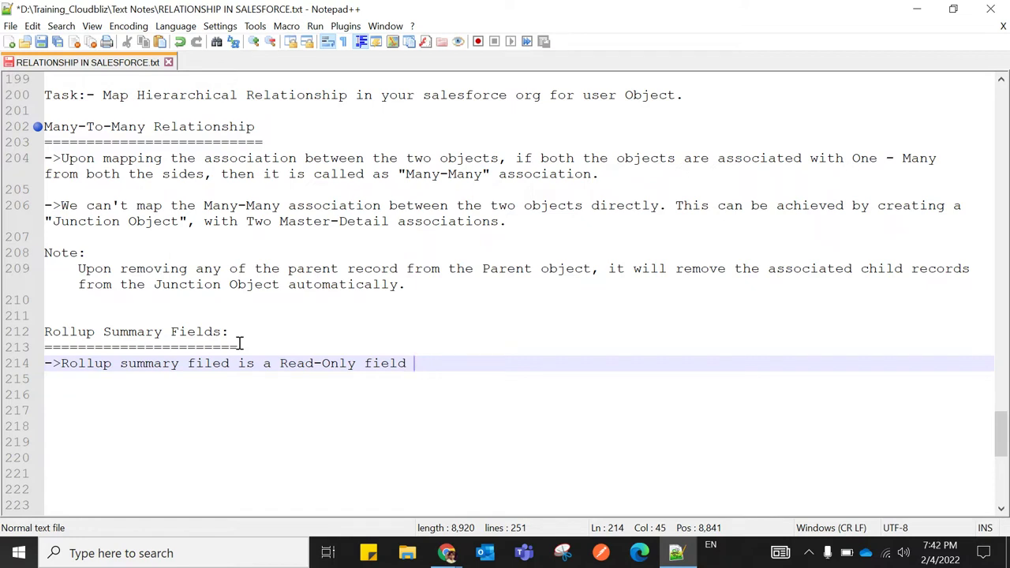
text(sytem genra)
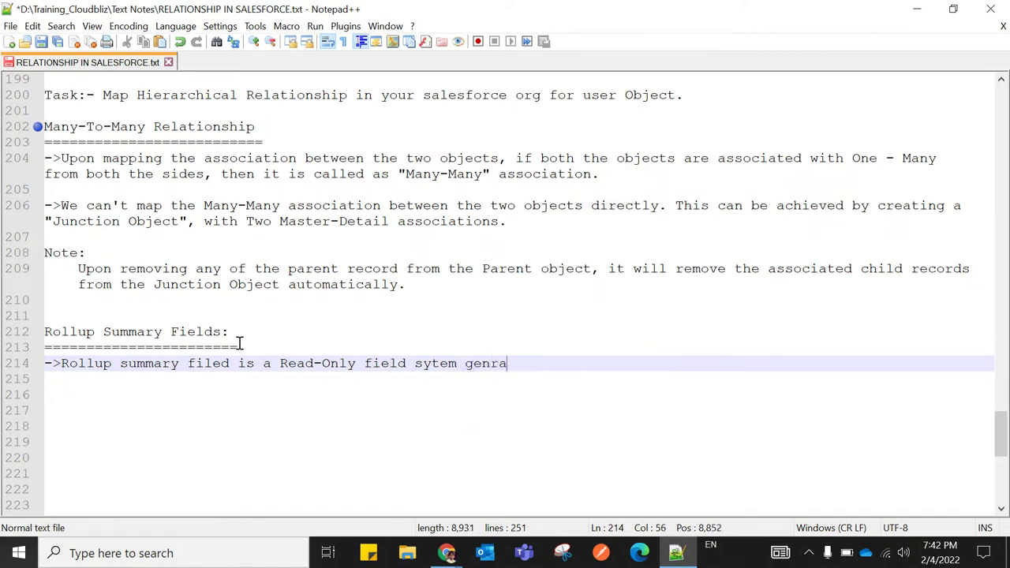
text(ted field)
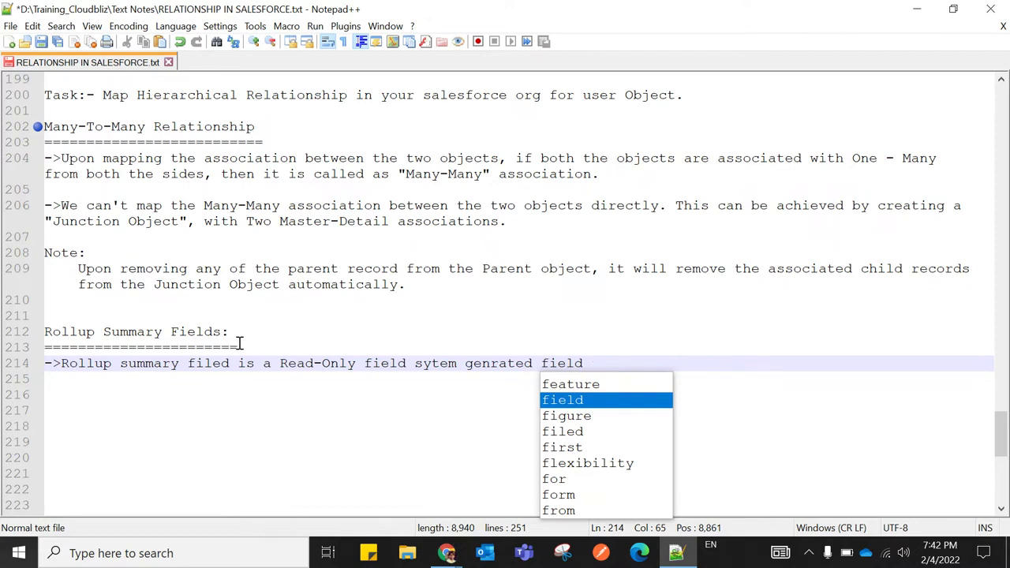
text(, which )
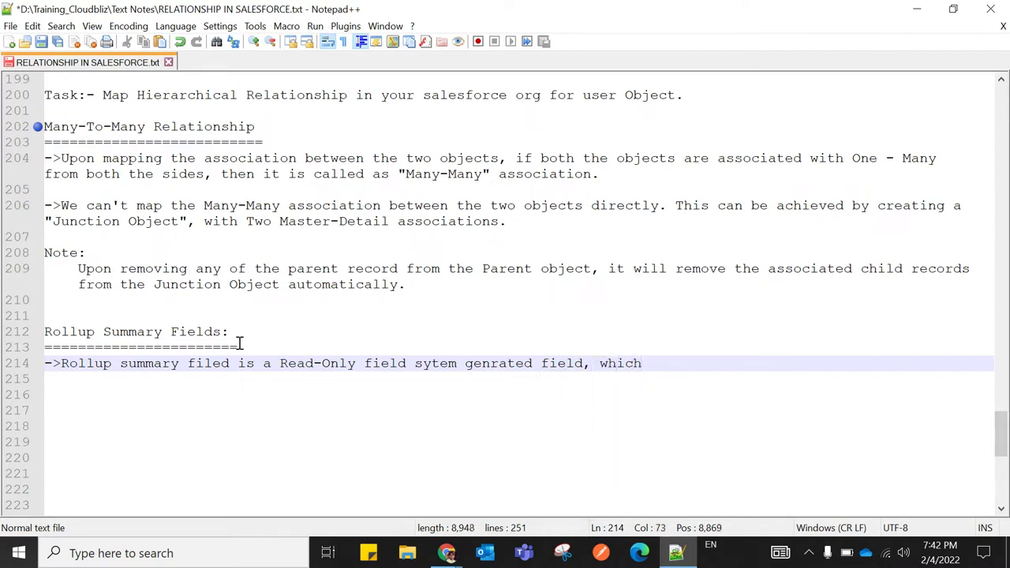
text(summerize)
text(th)
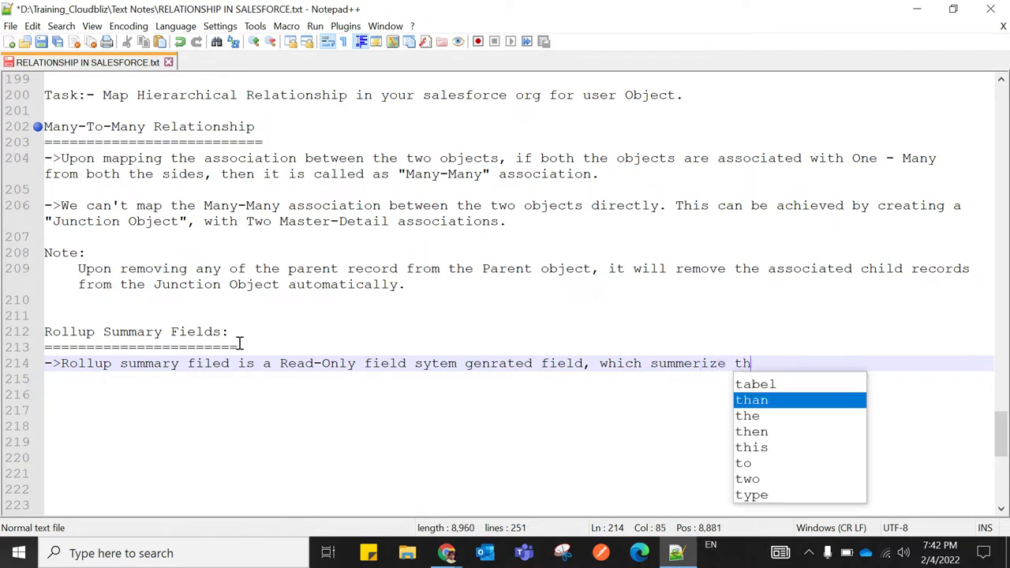
text(e child)
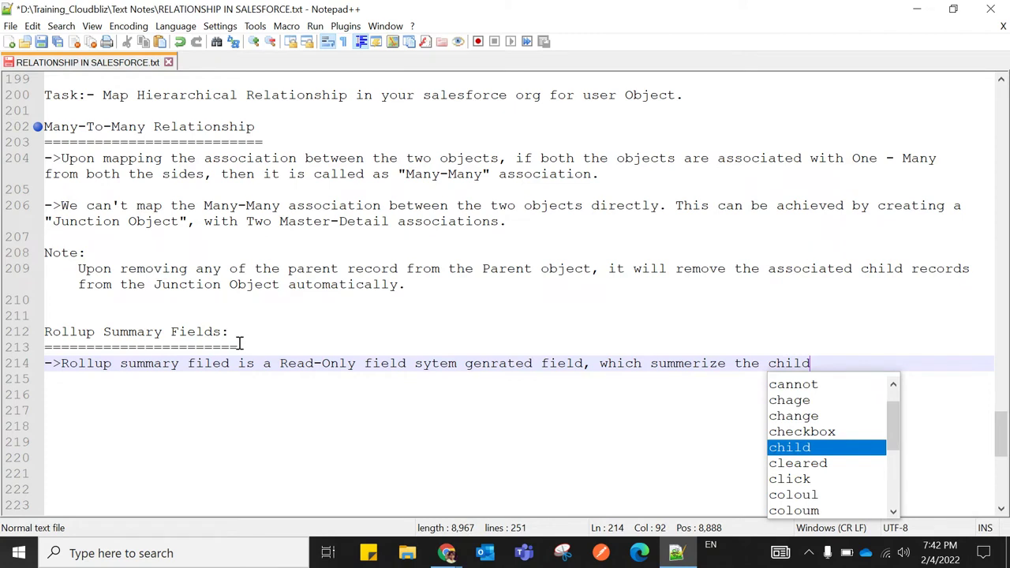
text( records)
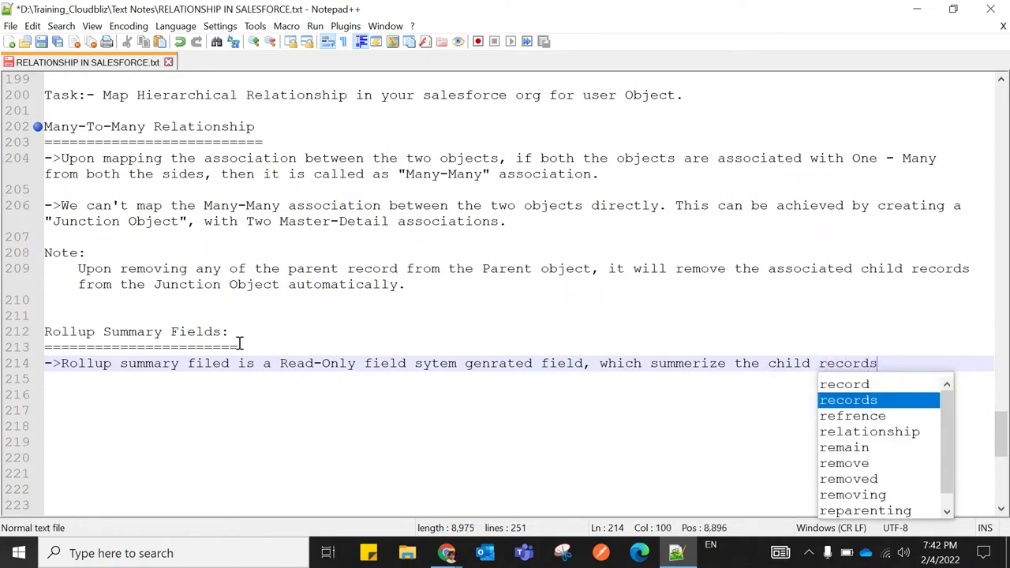
text( ba)
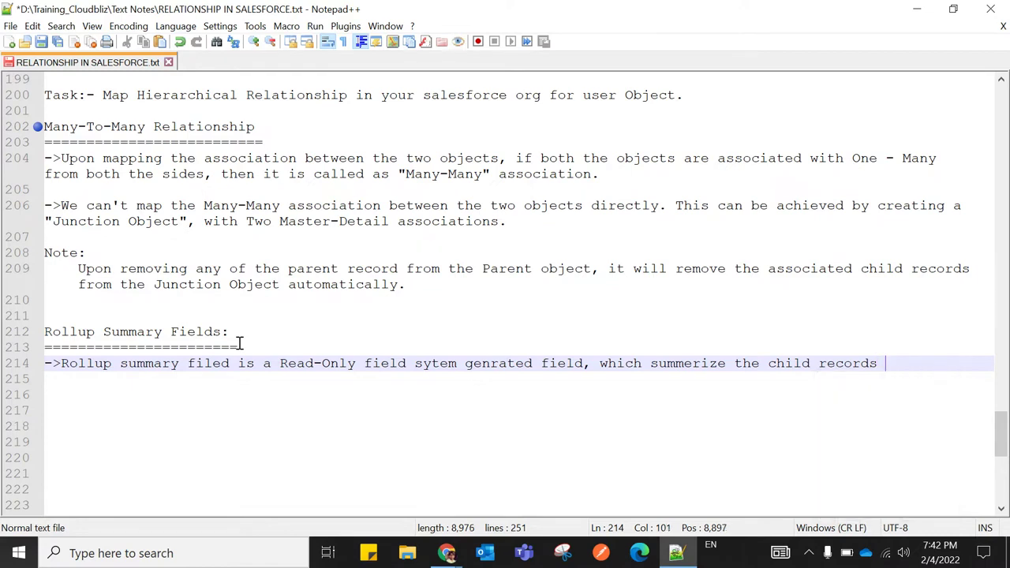
text(sed on )
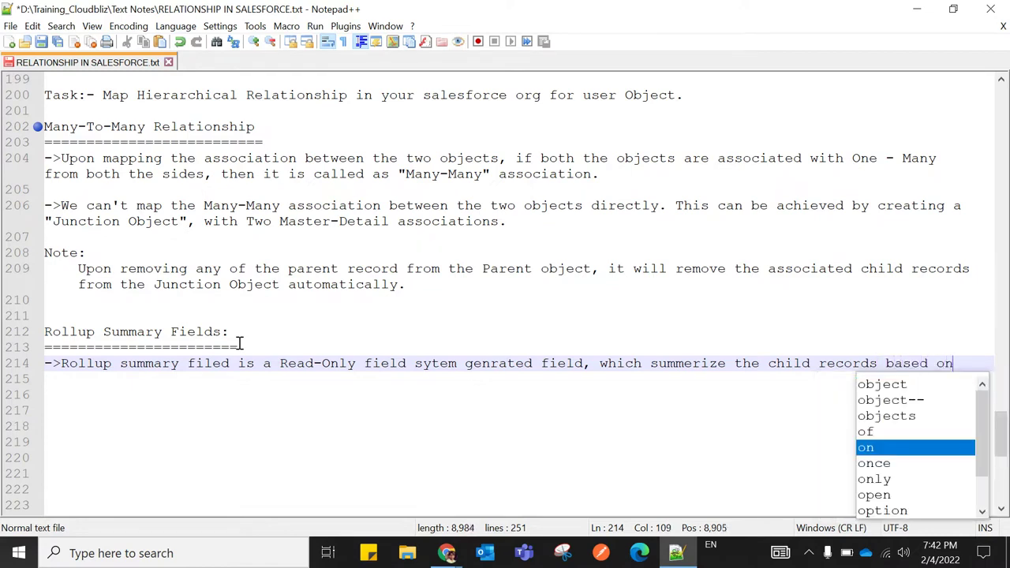
text(pare)
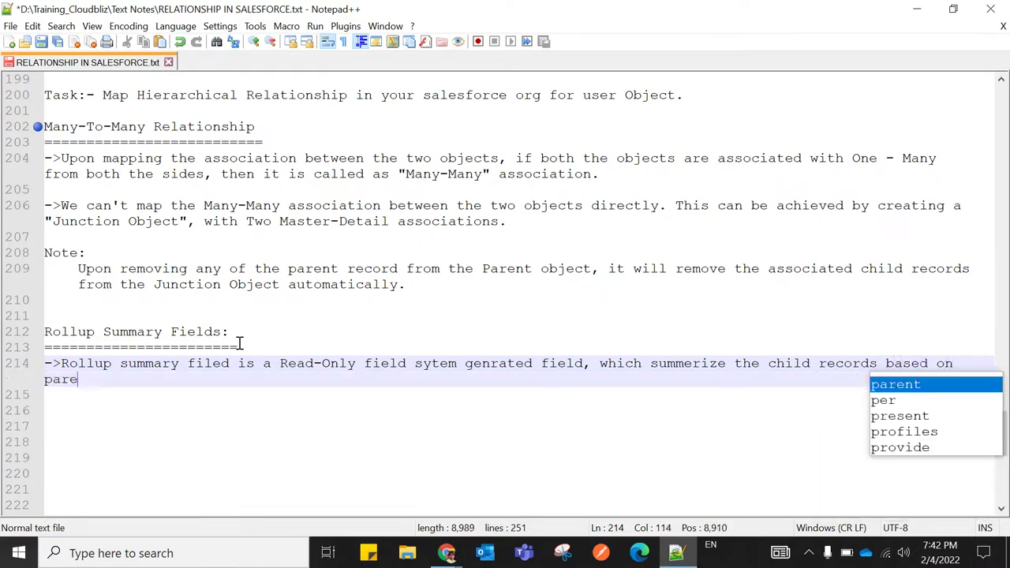
text(nr )
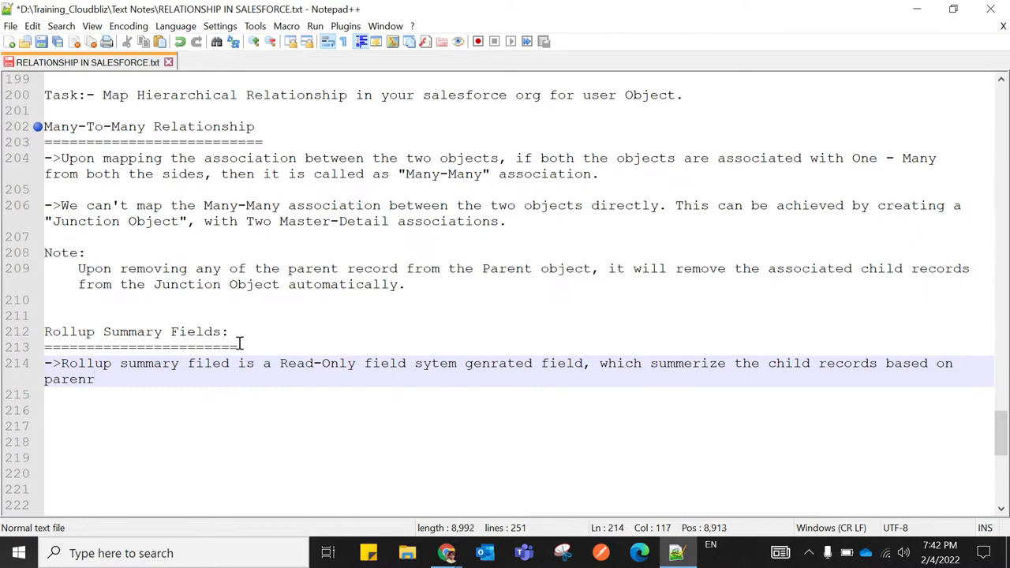
text(Records.)
click(44, 379)
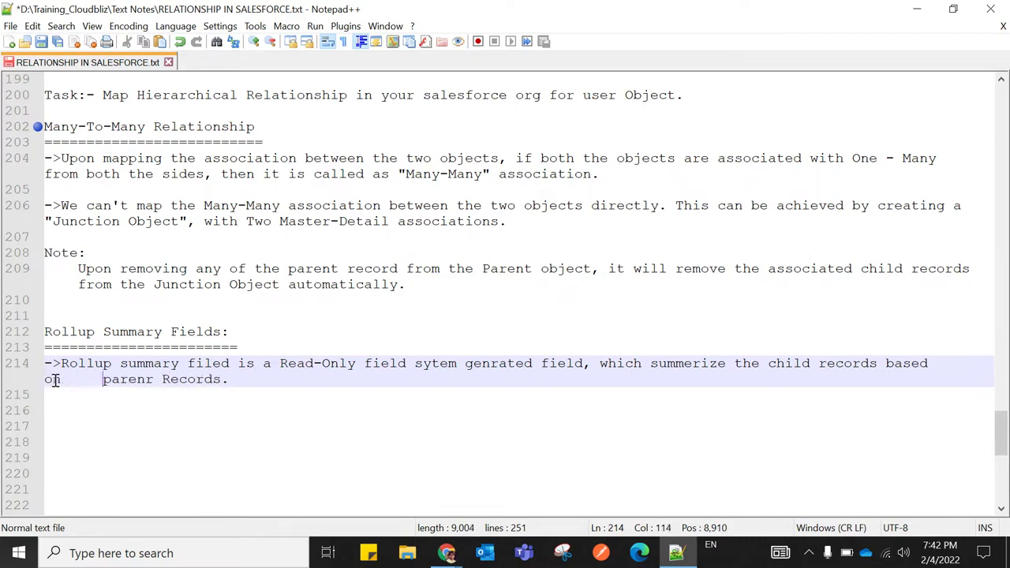
key(BackSpace)
key(BackSpace)
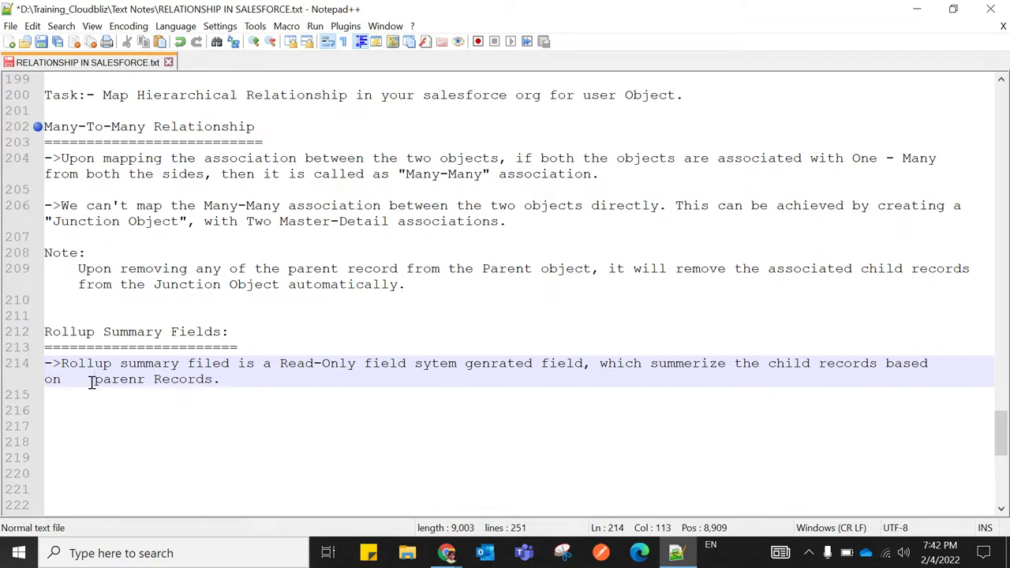
key(BackSpace)
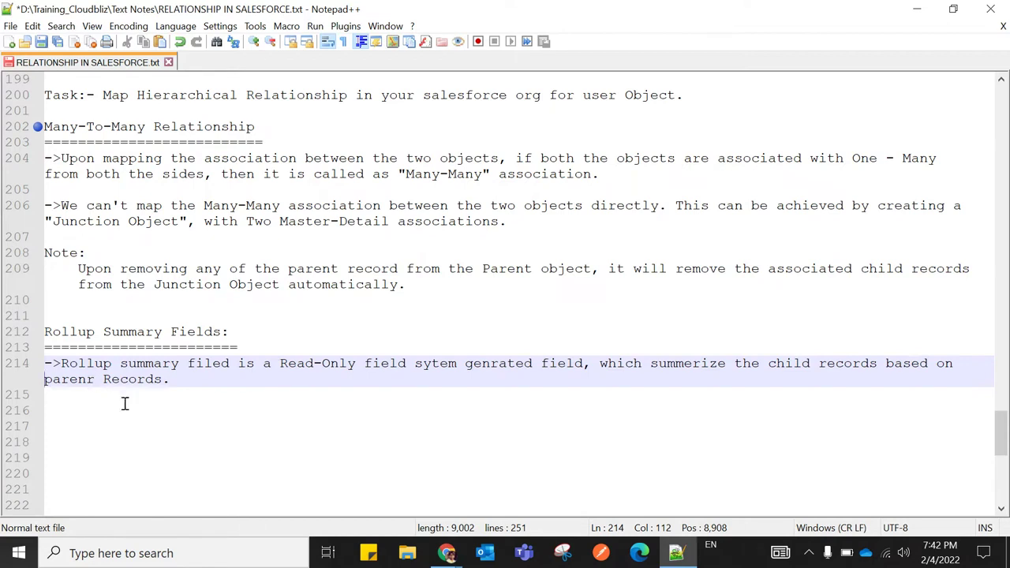
click(180, 379)
mouse_move(446, 553)
click(308, 465)
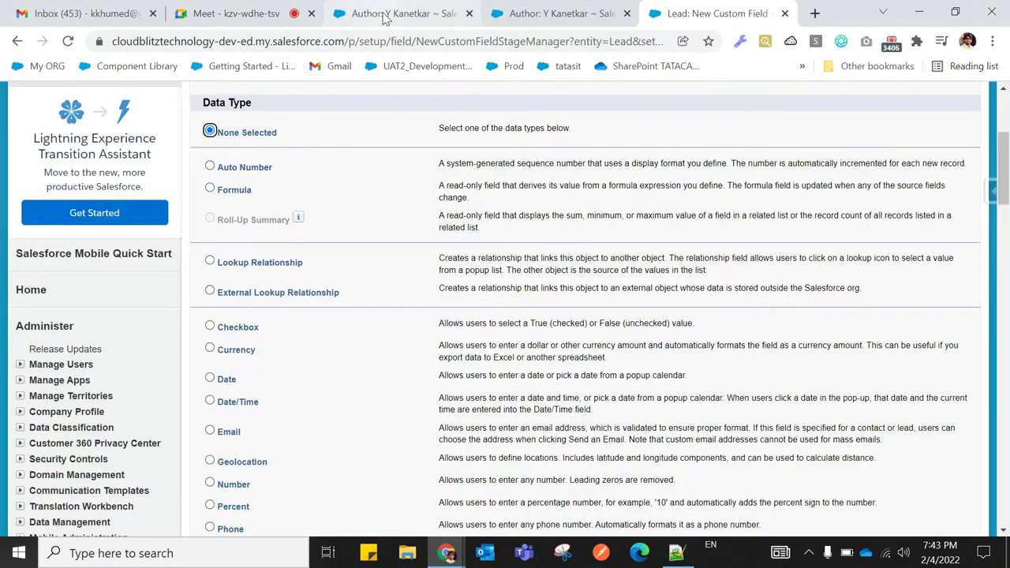
click(384, 16)
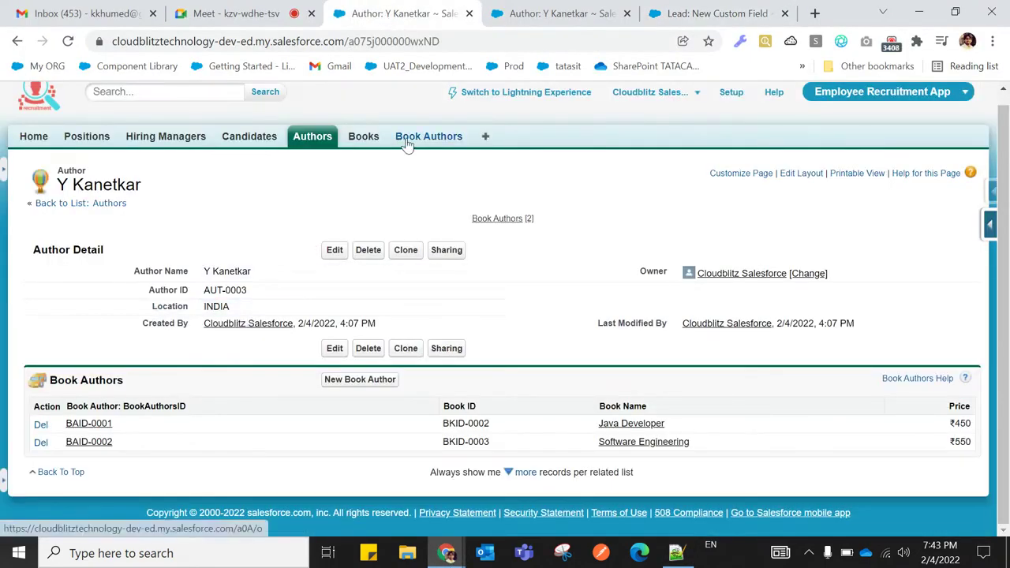
click(676, 552)
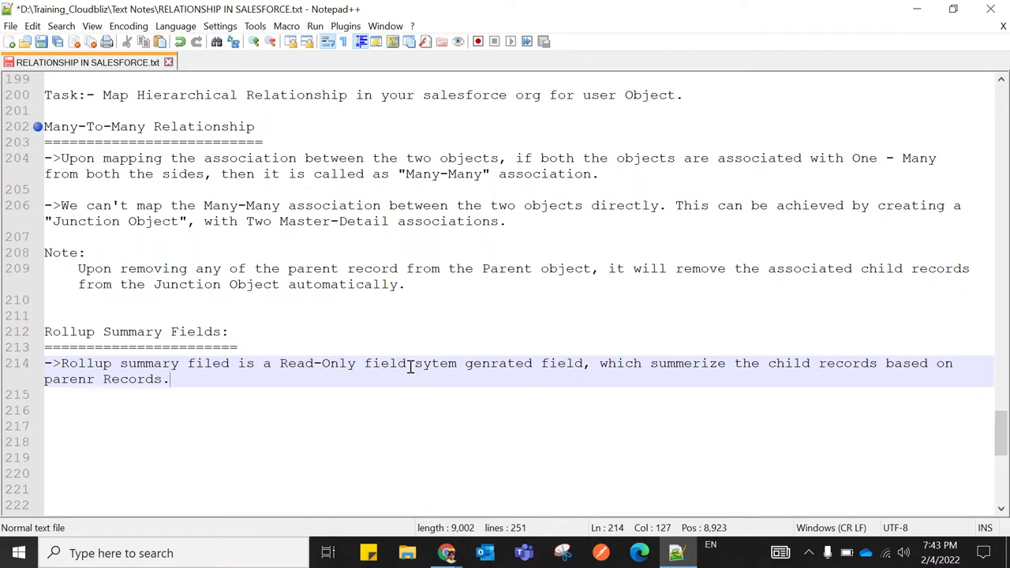
Delete the duplicate 'field' before 'sytem' and change 'parenr' to 'parent'
click(408, 365)
key(BackSpace)
key(BackSpace)
key(BackSpace)
key(BackSpace)
key(BackSpace)
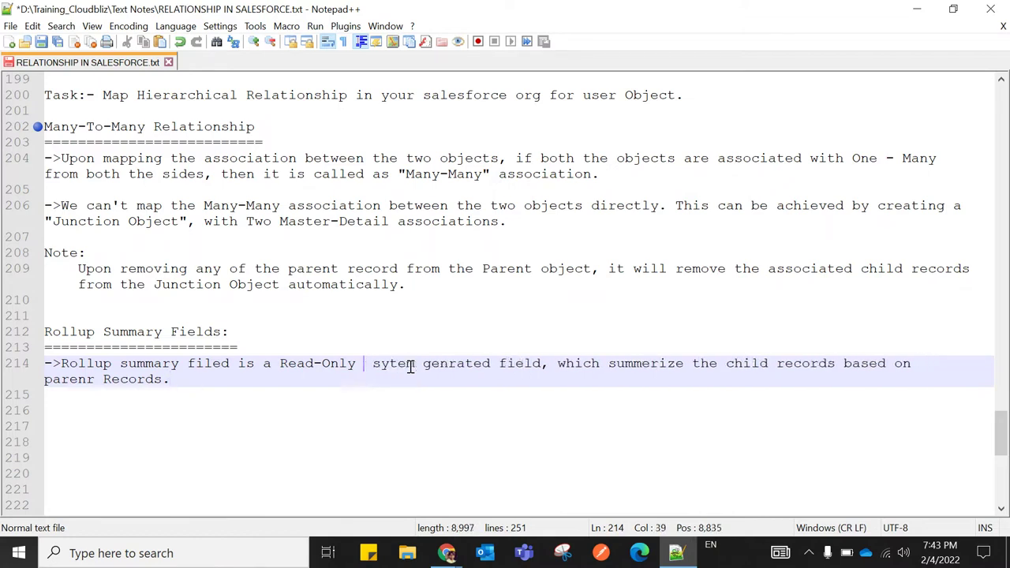
key(Delete)
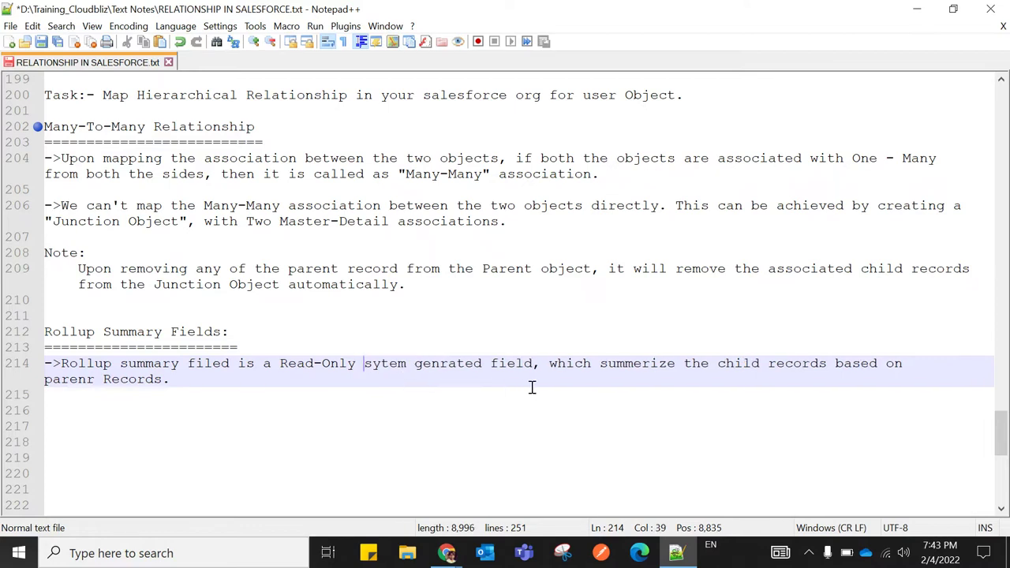
click(95, 379)
key(BackSpace)
text(t)
click(172, 379)
Add the point '->Rollup Summary field is applicable only on Master-Detail Relationship.'
key(Return)
text(->)
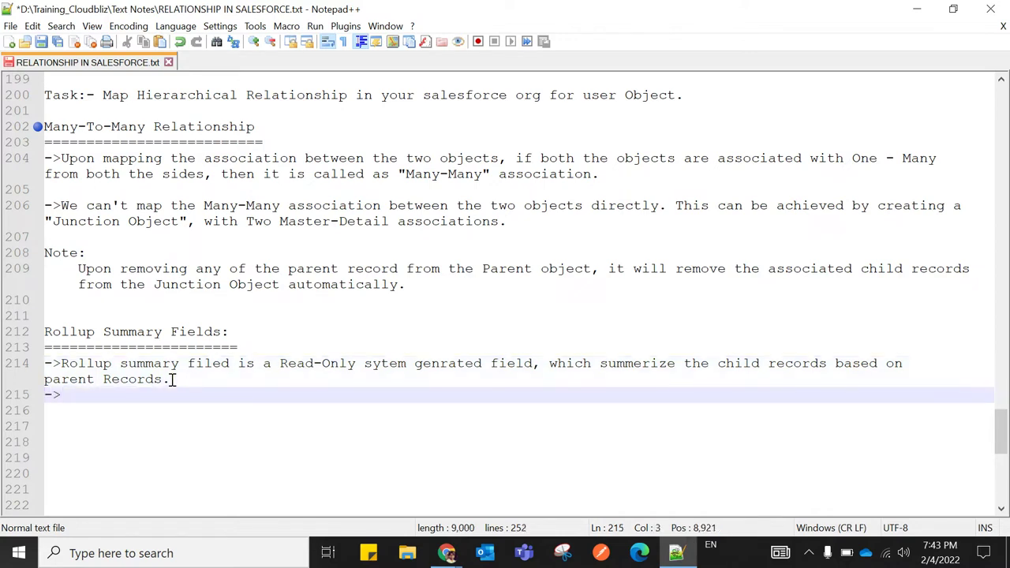
text(R)
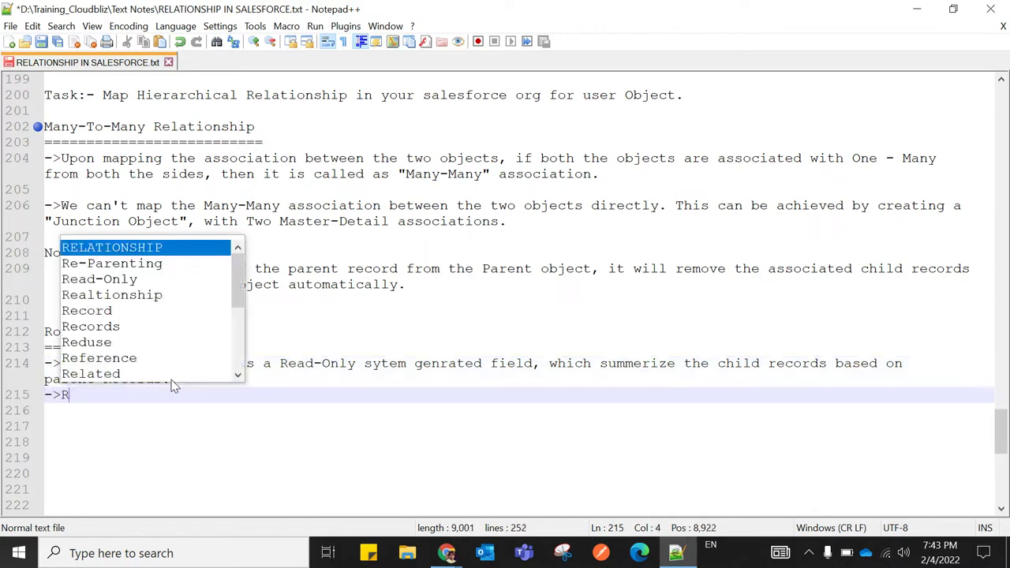
text(ollu)
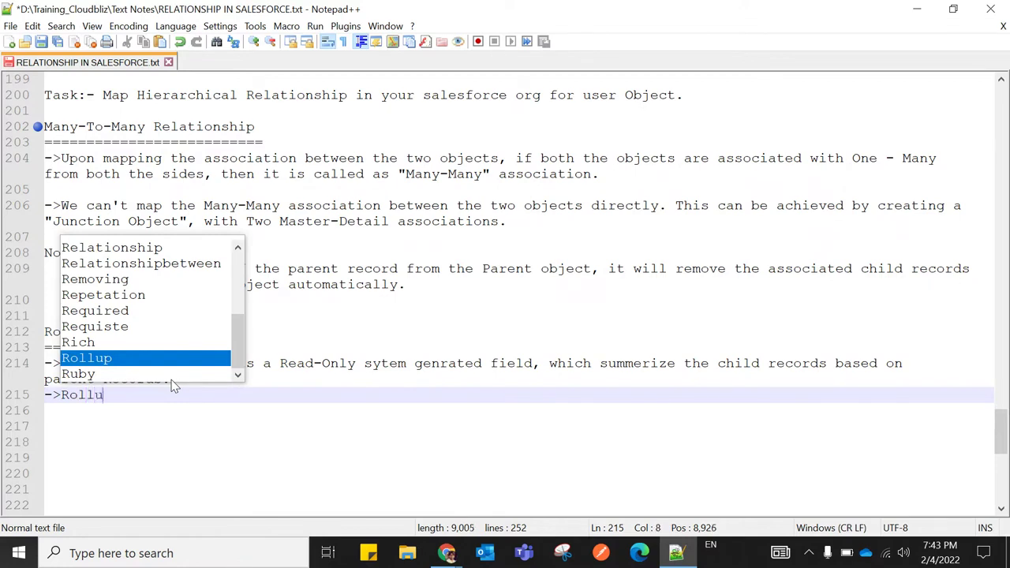
text(p Sum)
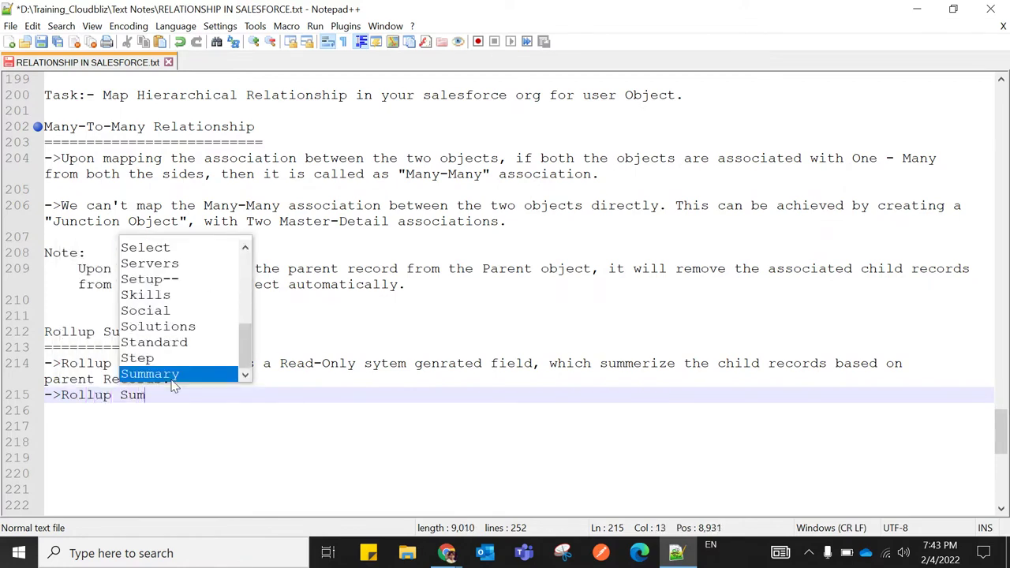
text(mary field)
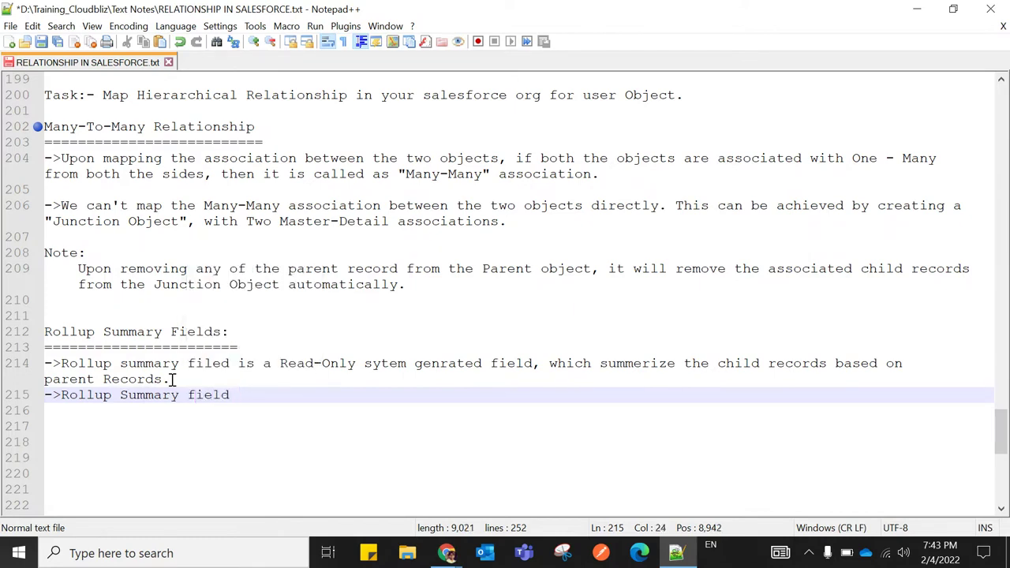
text( is applicable )
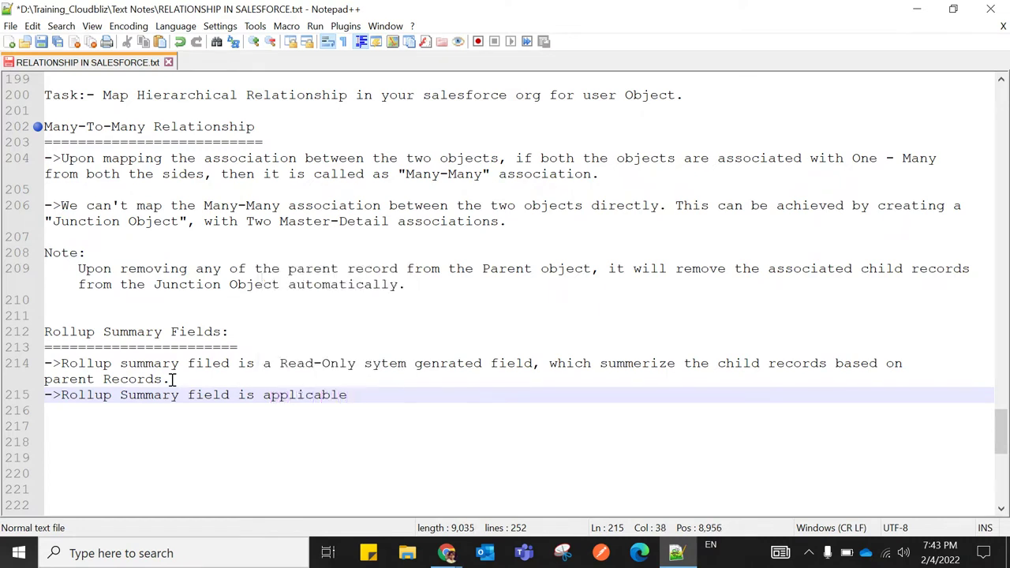
text(onl)
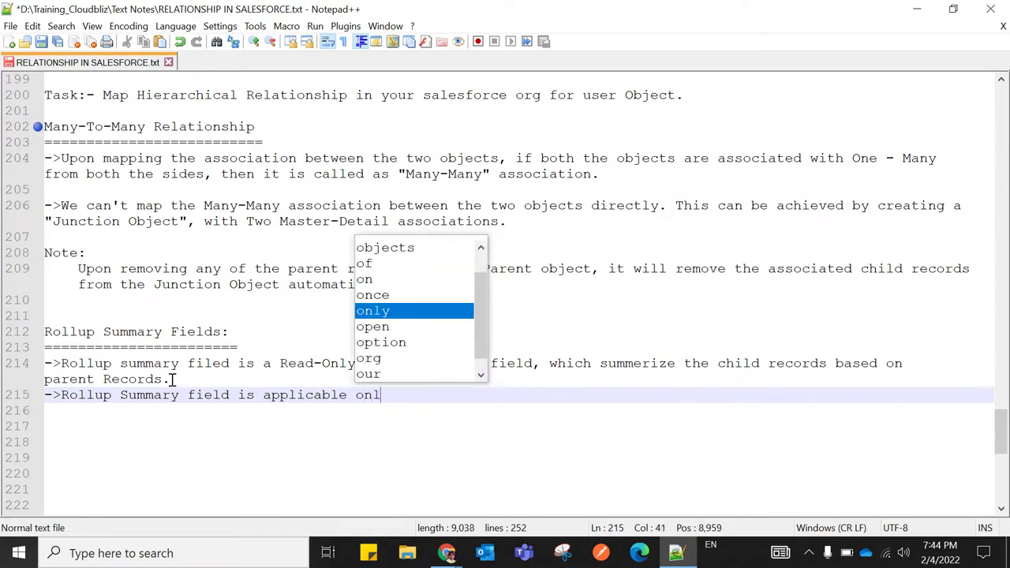
text(y on Master)
key(BackSpace)
text(-Detail)
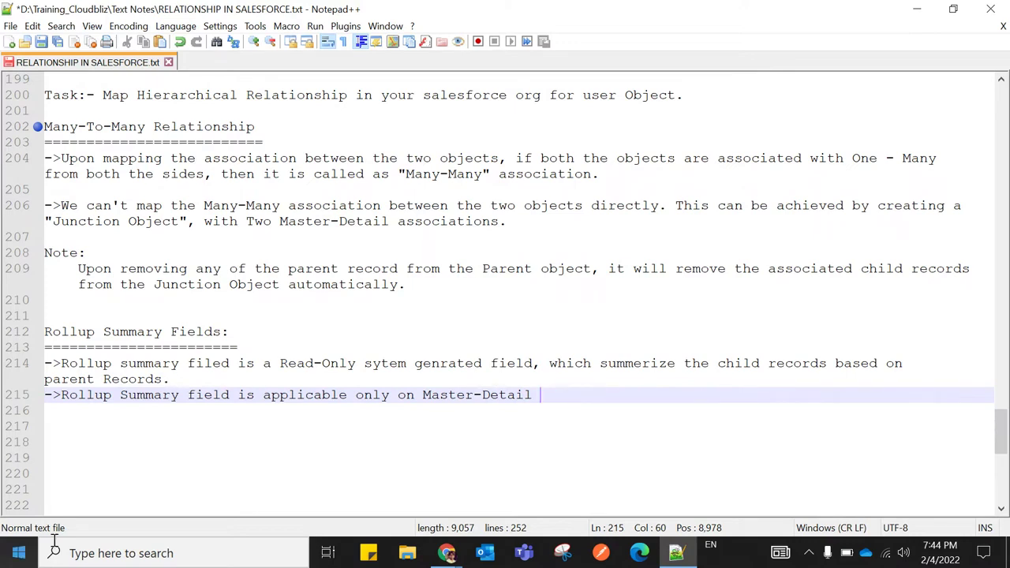
text(R)
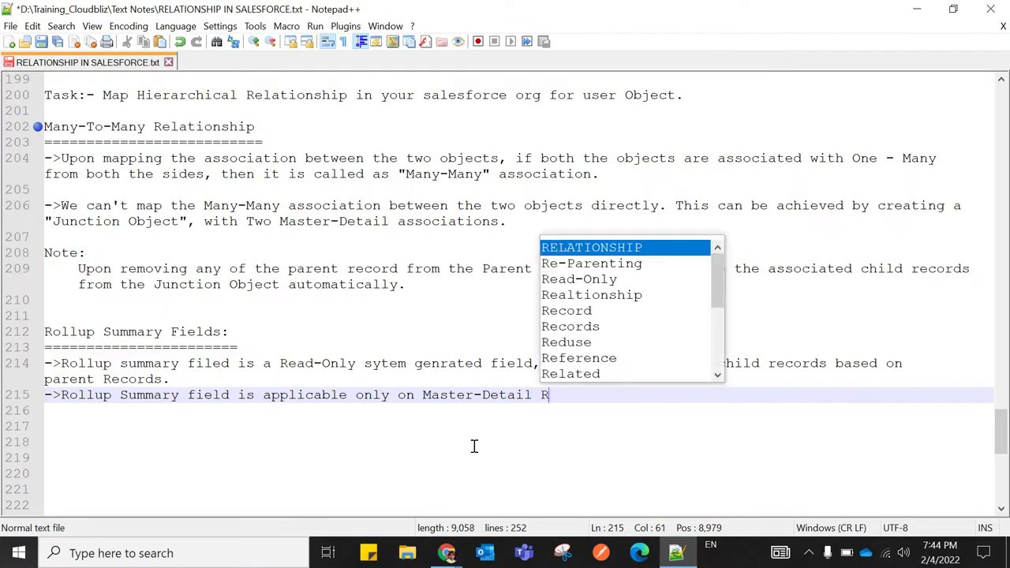
text(elationship)
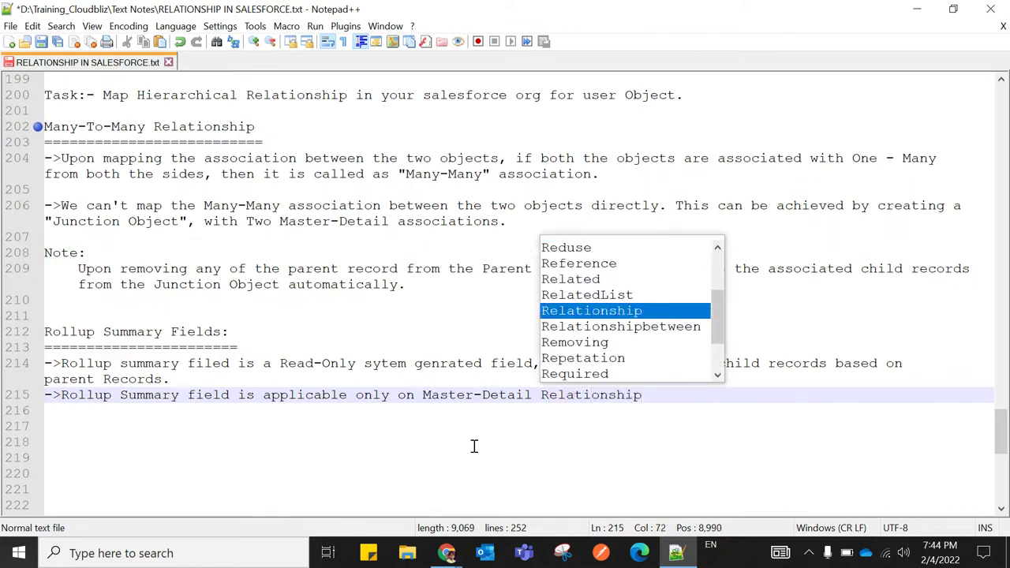
text(.)
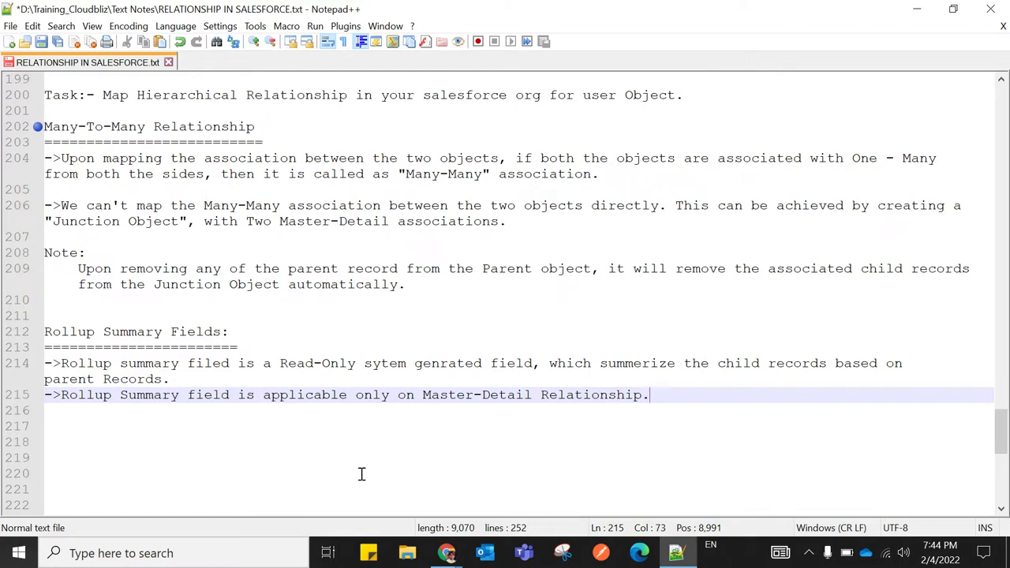
click(362, 474)
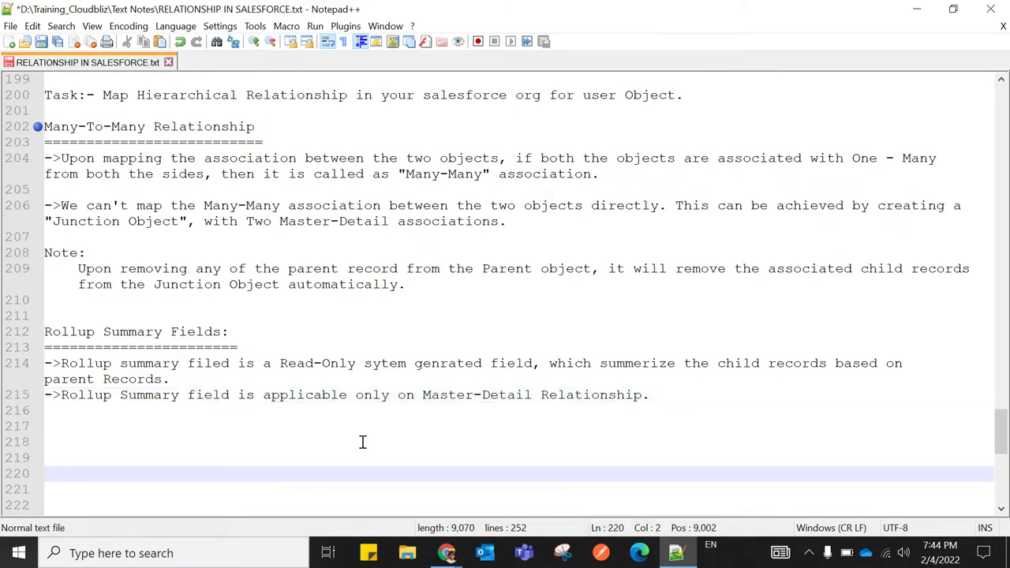
mouse_move(447, 553)
click(272, 494)
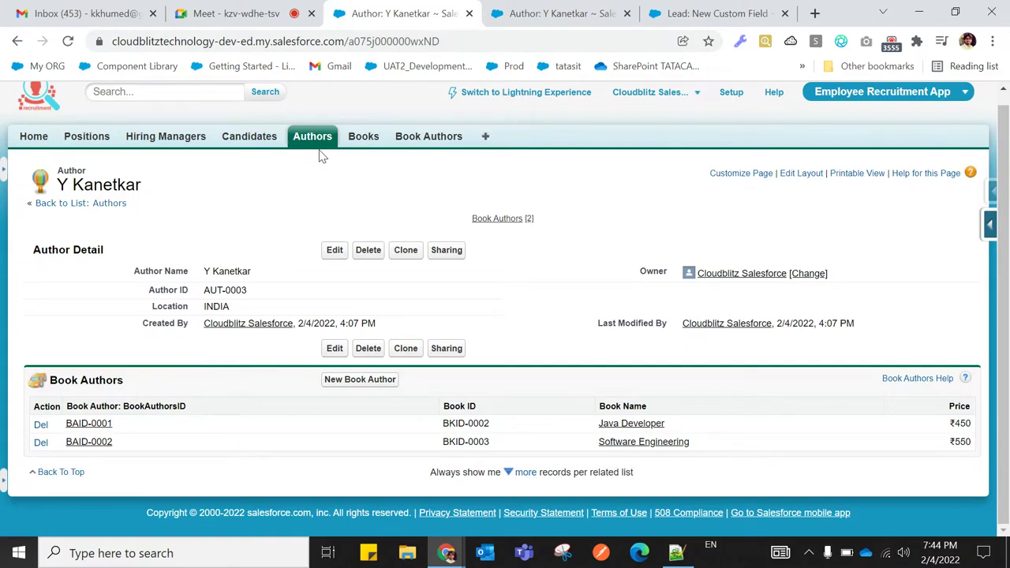
Return to the Notepad++ notes after reviewing the Salesforce Author record
click(677, 552)
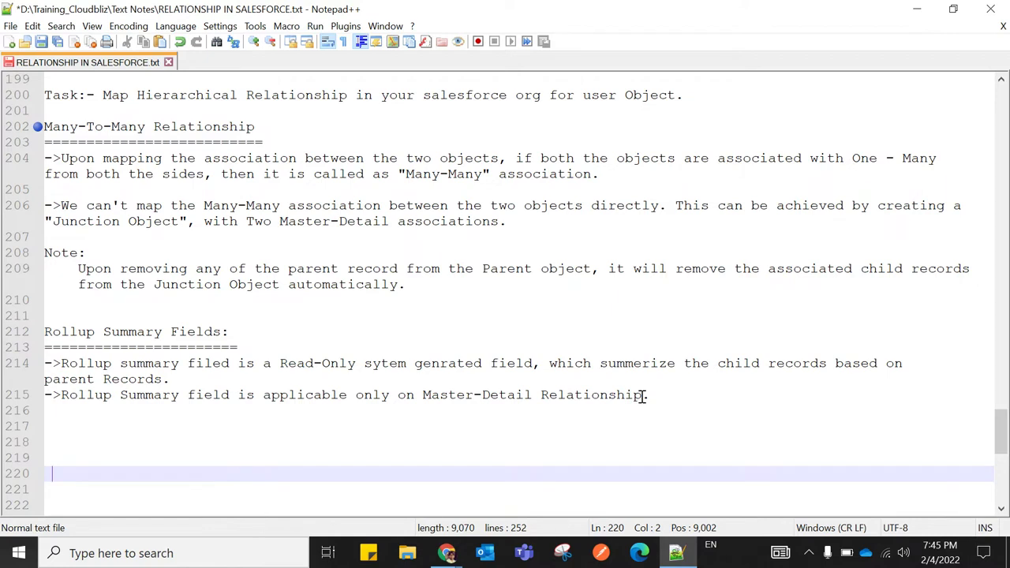
End line 215 with a period and start a new '->' point below it
click(645, 397)
text(.)
key(Return)
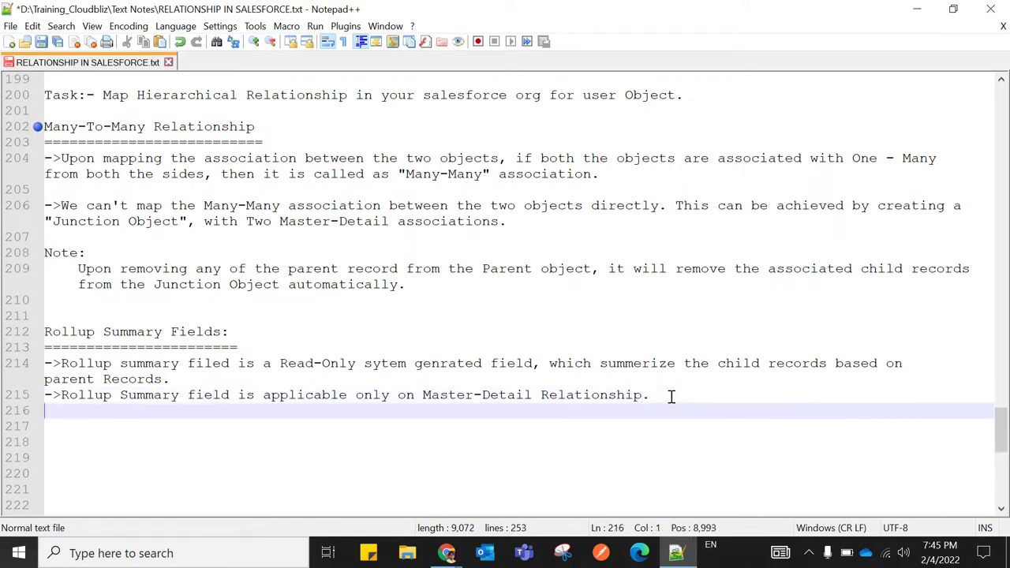
text(->)
Append '(IQs' to the Rollup Summary Fields heading and lengthen its underline with '===='
scroll(671, 396, up, 1)
scroll(334, 389, down, 1)
click(231, 332)
text((I)
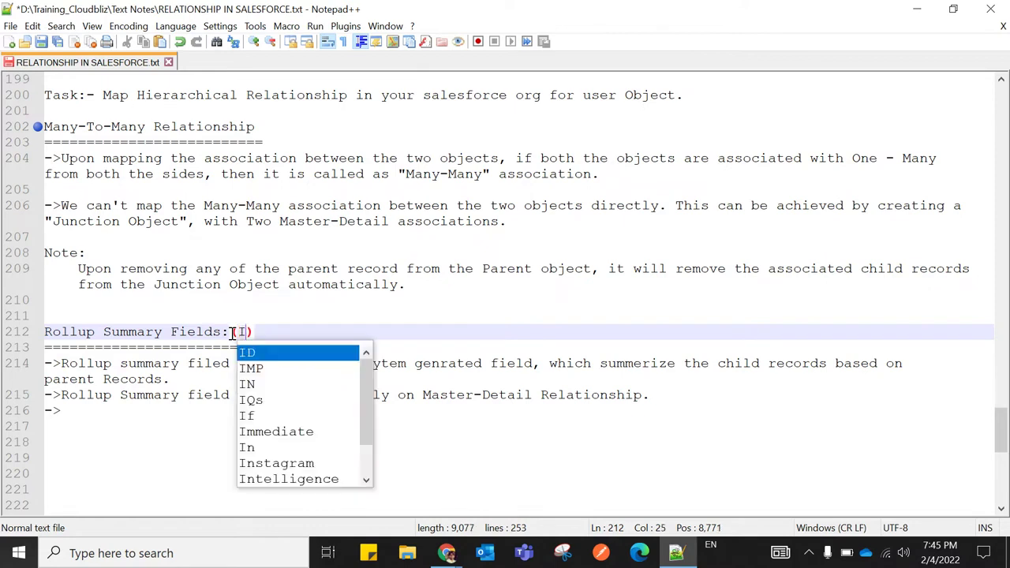
text(Q)
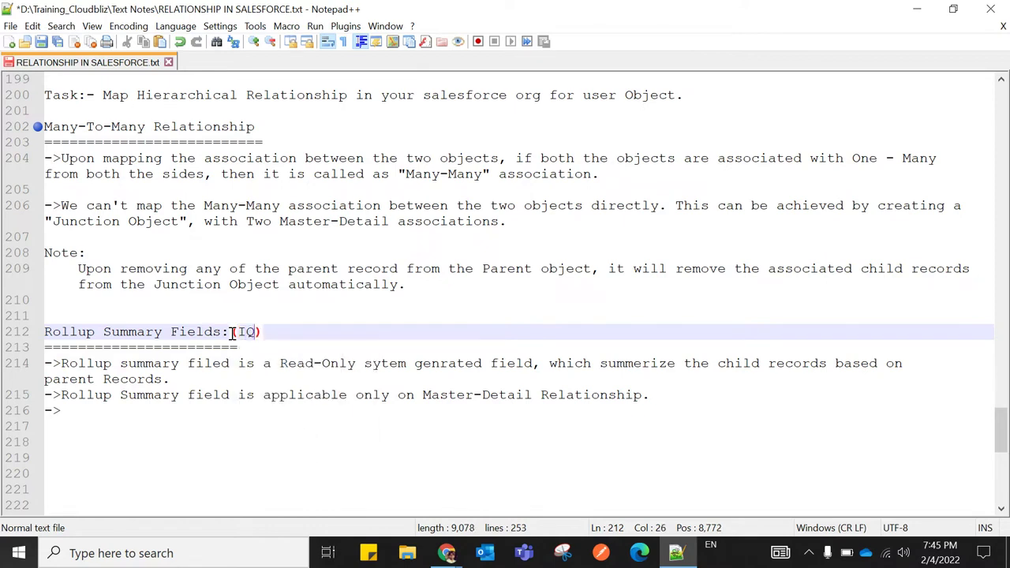
text(s)
click(246, 347)
text(======)
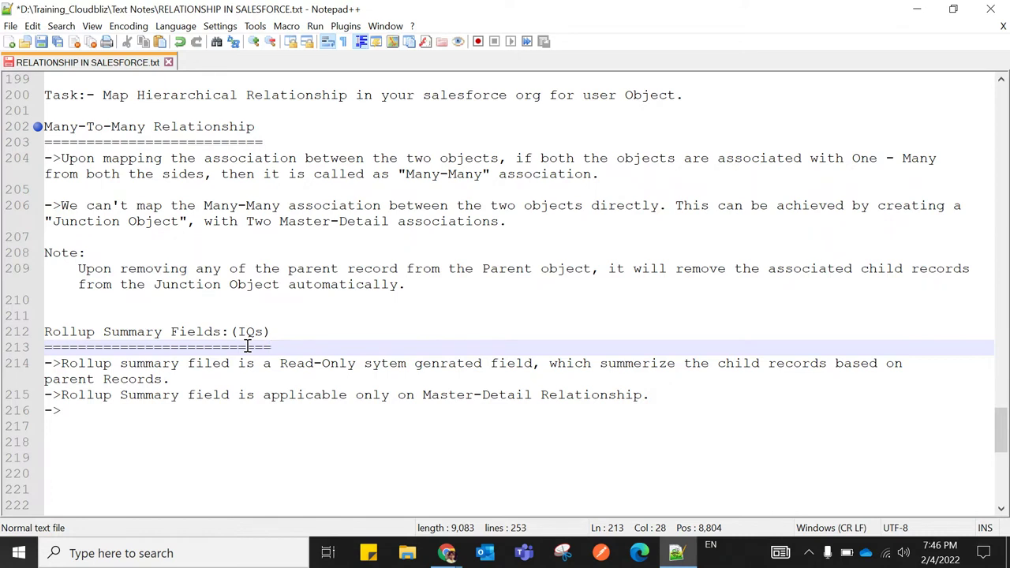
Add the point that the rollup field sits on the parent object page and isn't user-editable
click(72, 411)
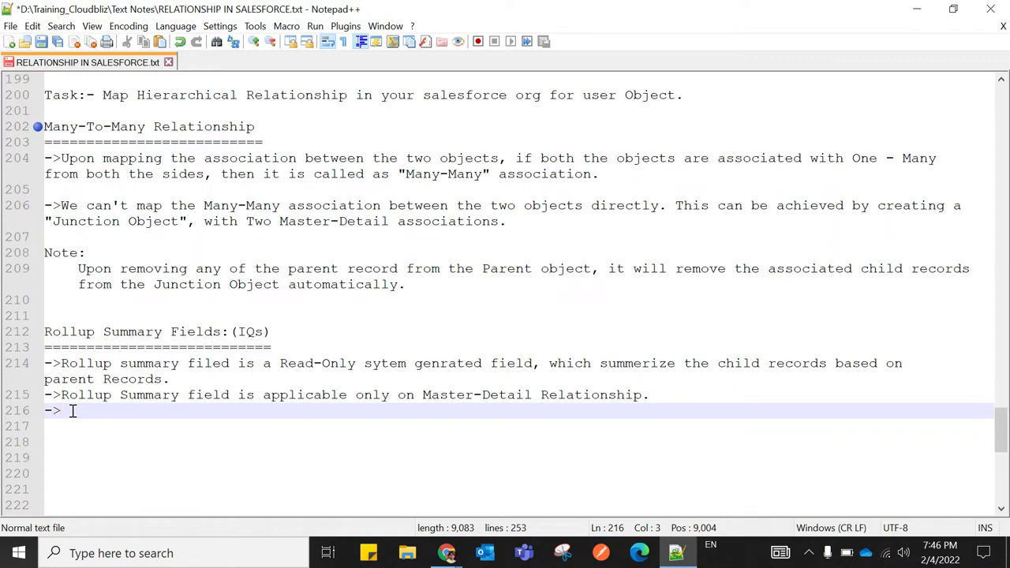
text(R)
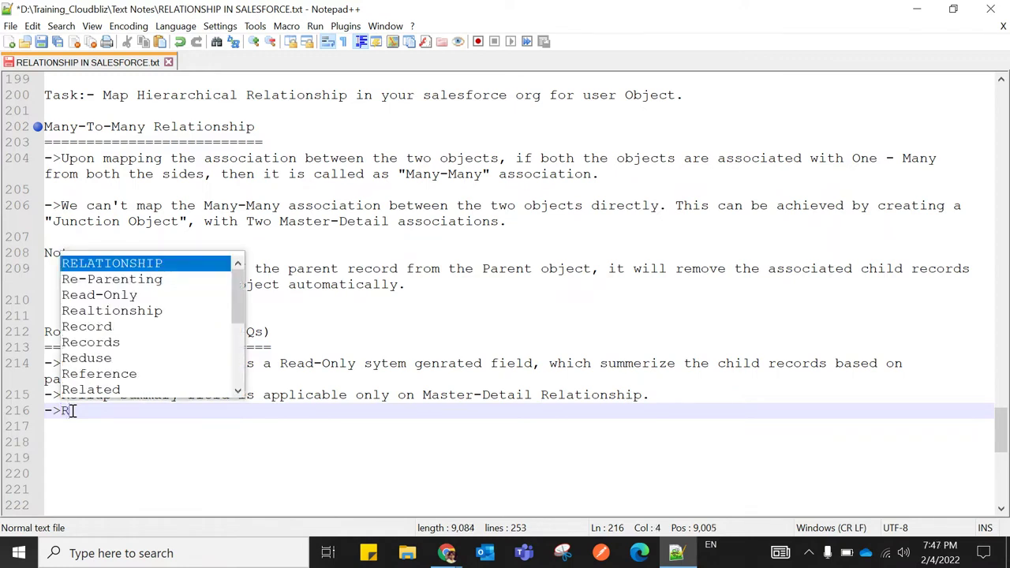
text(ollu)
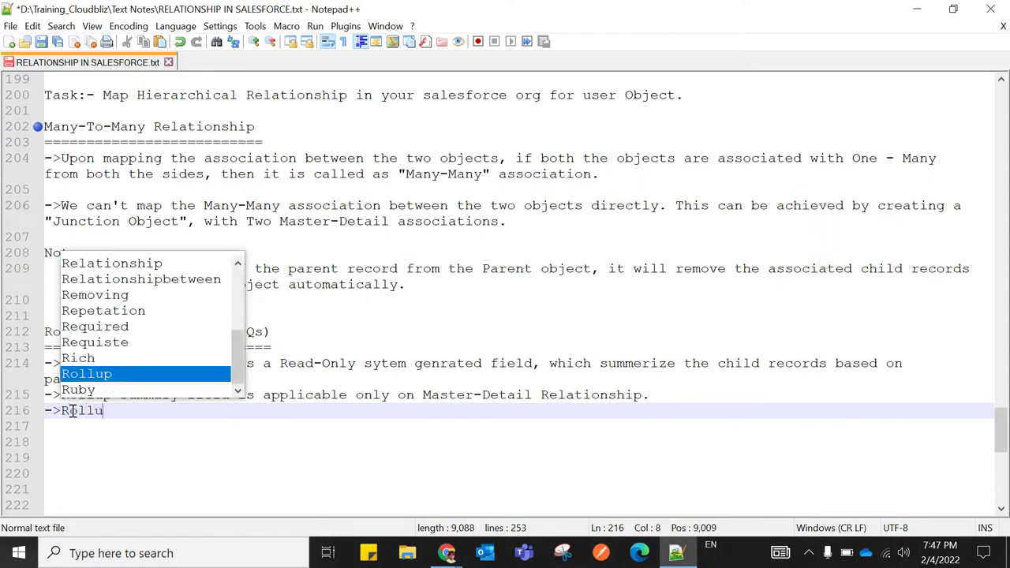
text(p summary field )
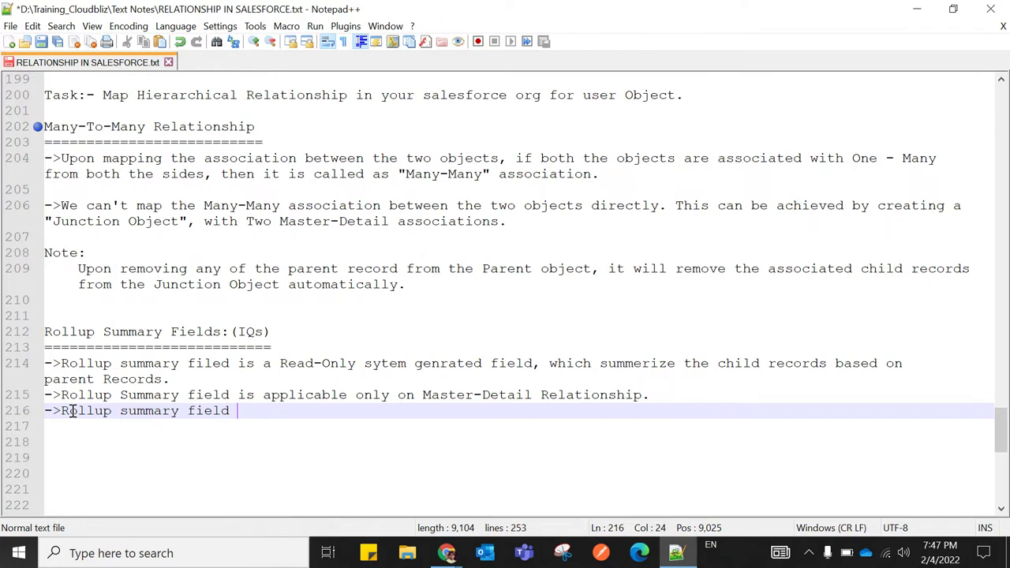
text(will be presnt )
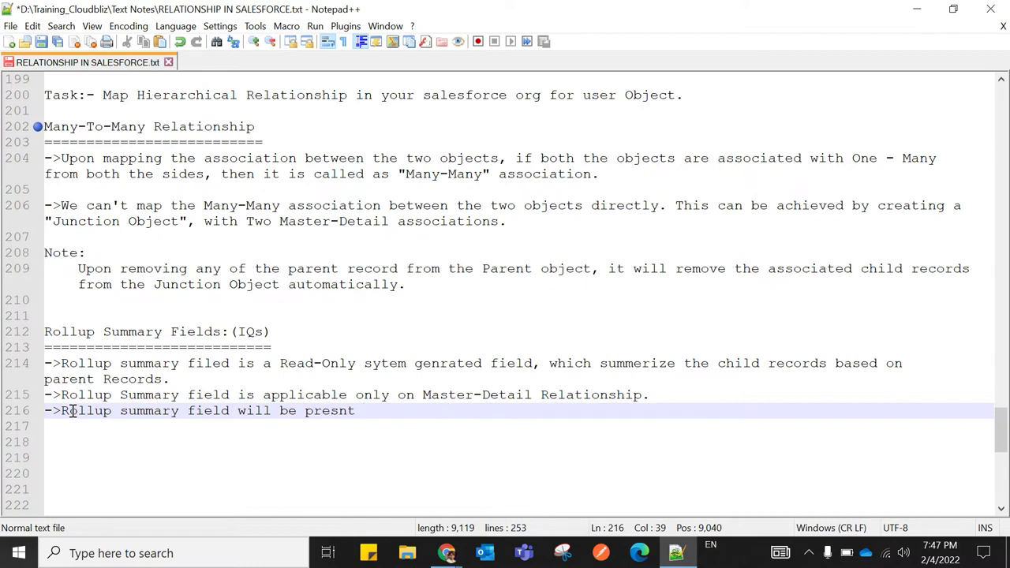
text(on)
text(paren)
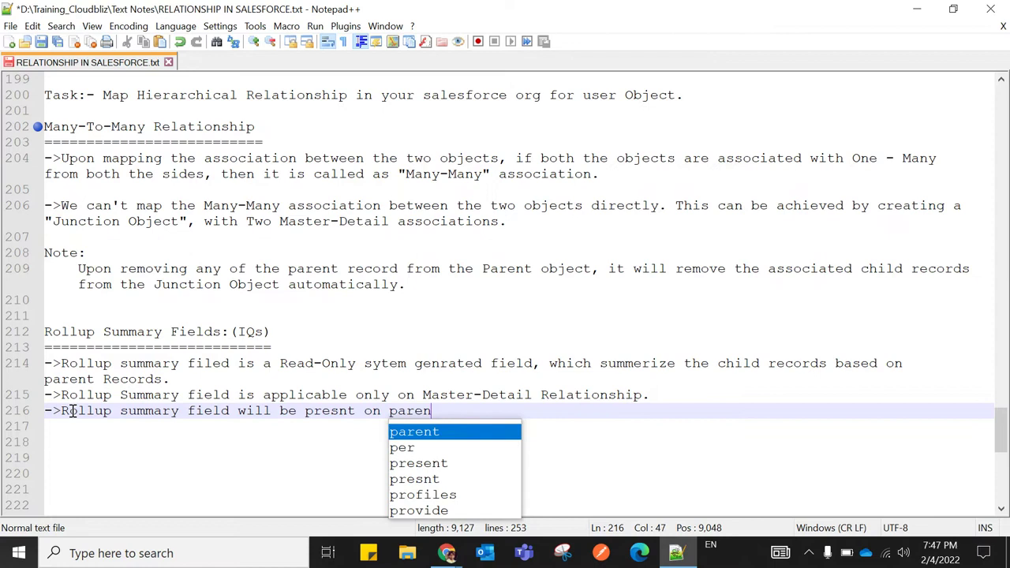
text(t boje)
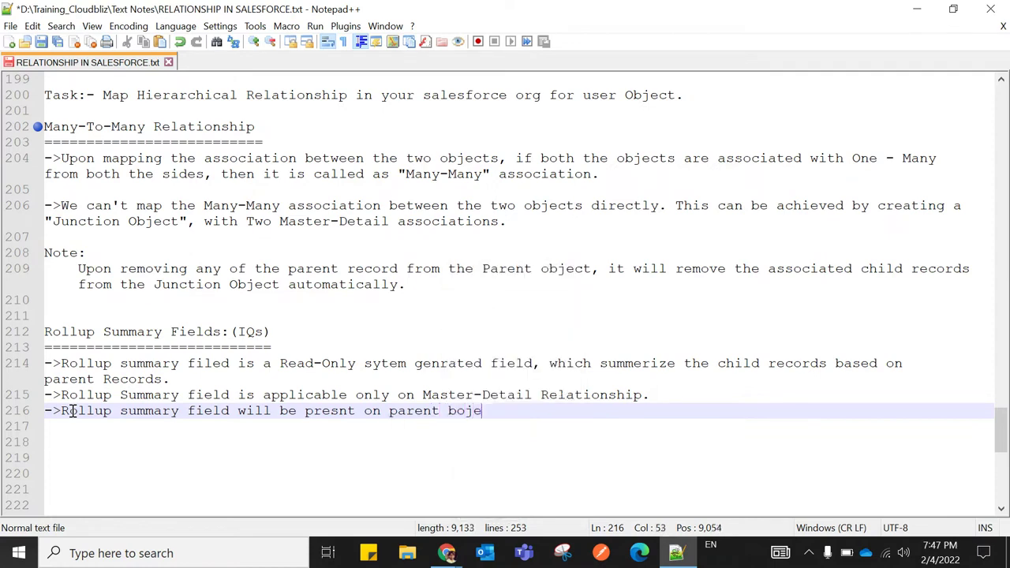
text(ct page)
text(. which )
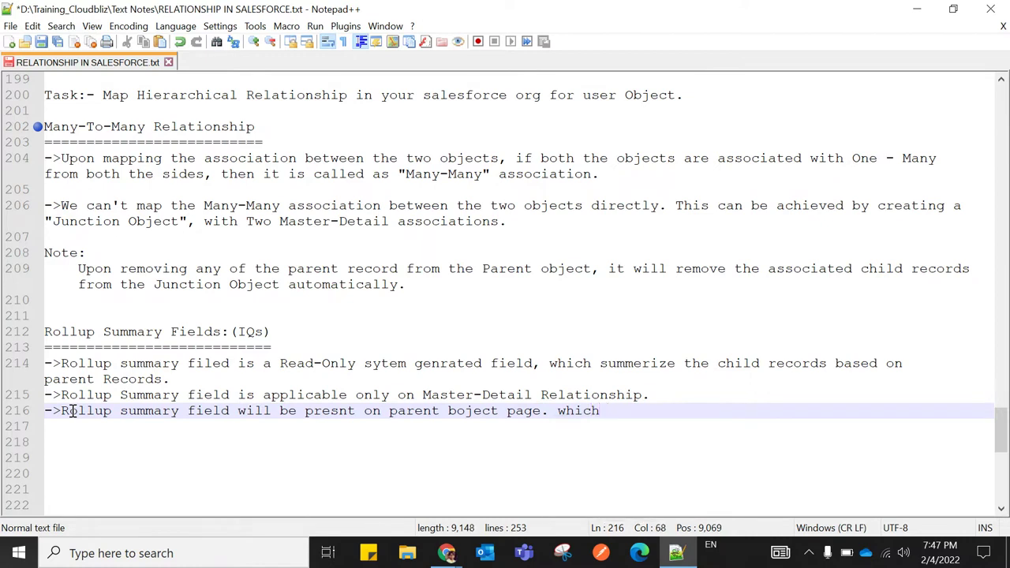
text(can)
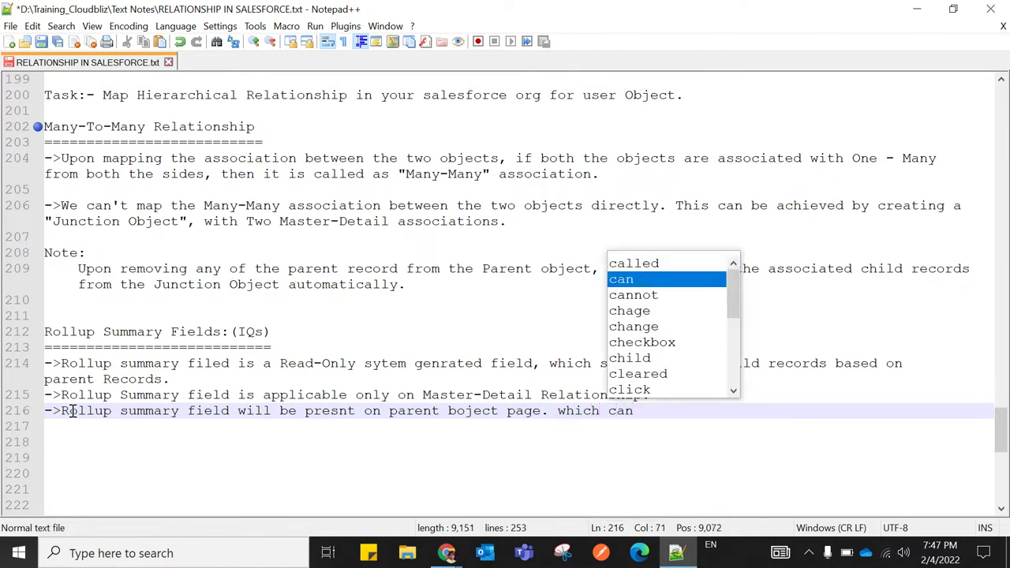
text('t be eid)
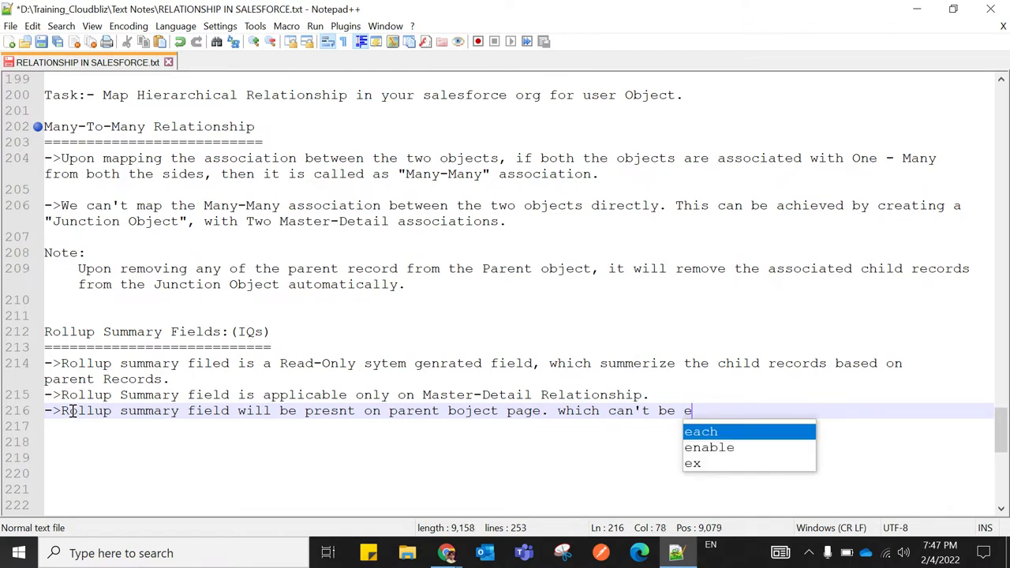
key(BackSpace)
key(BackSpace)
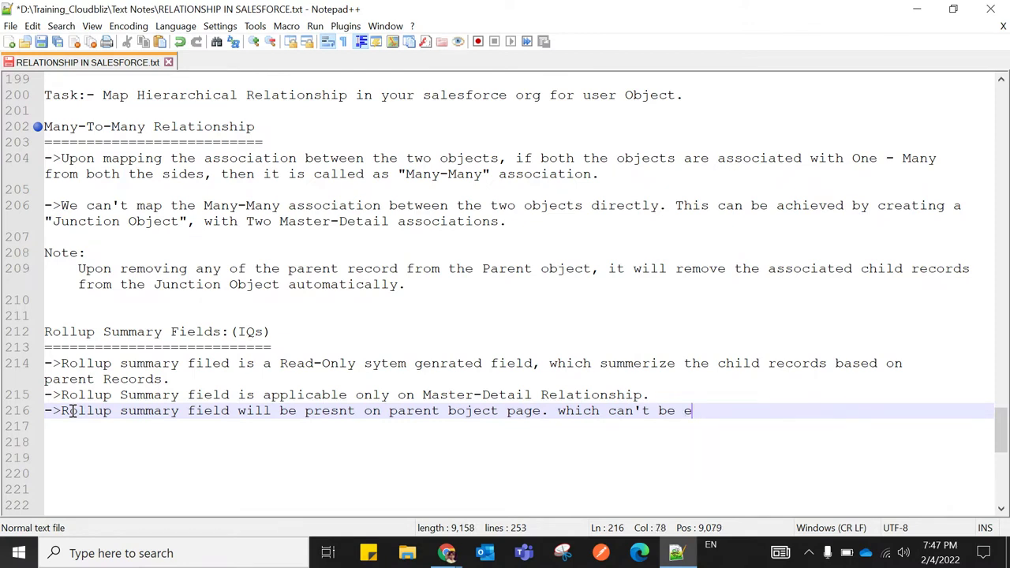
text(ditable by the us)
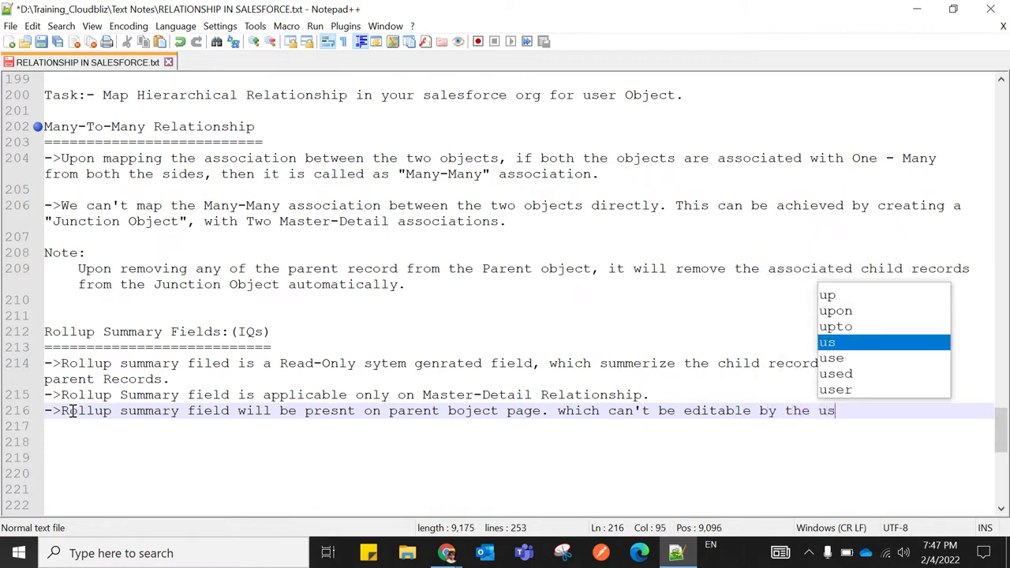
text(er.)
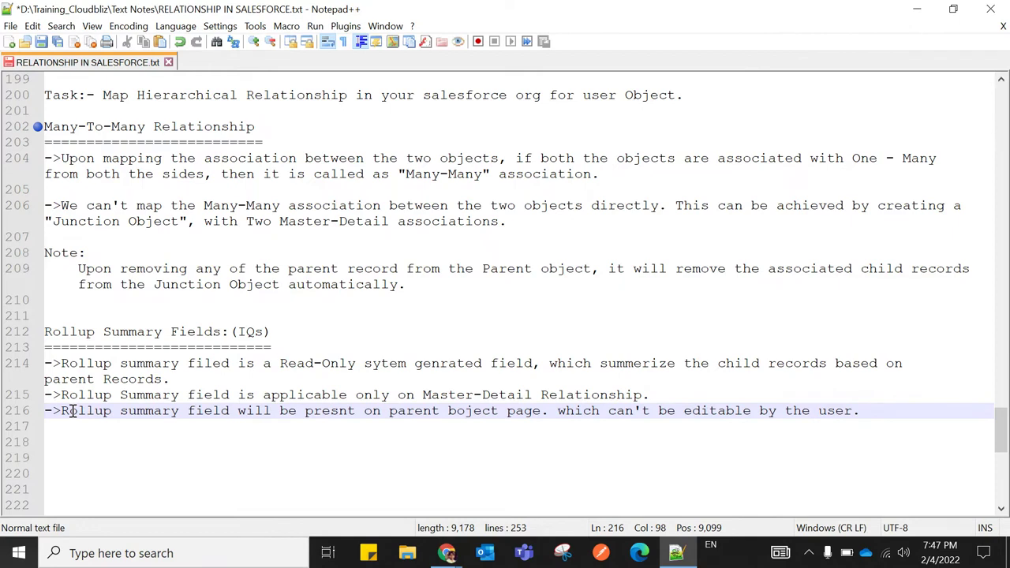
key(Return)
text(->)
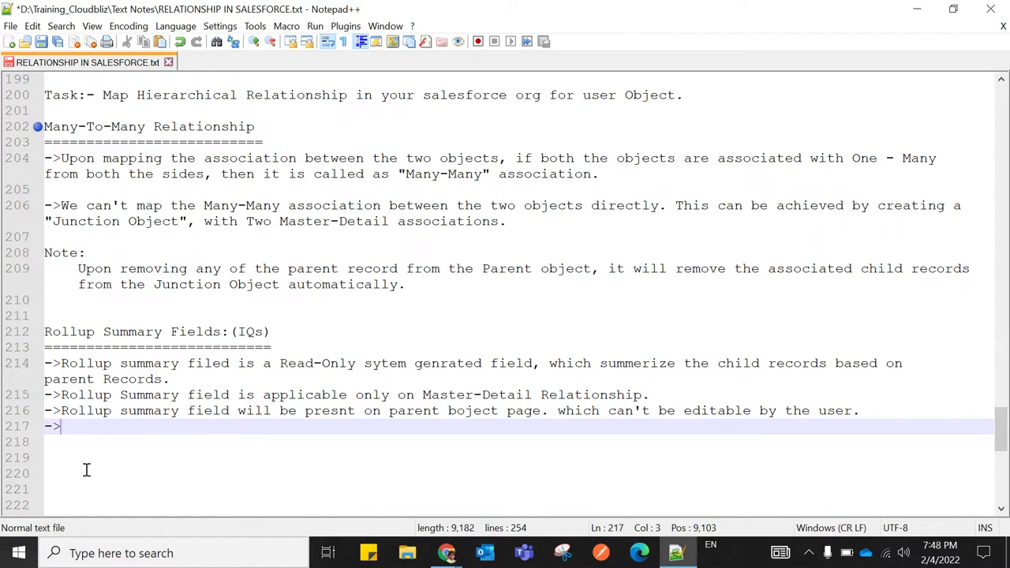
Add the note 'By Rollup summary field, we can group the child record,and we can perform below things.'
text(By Rollup)
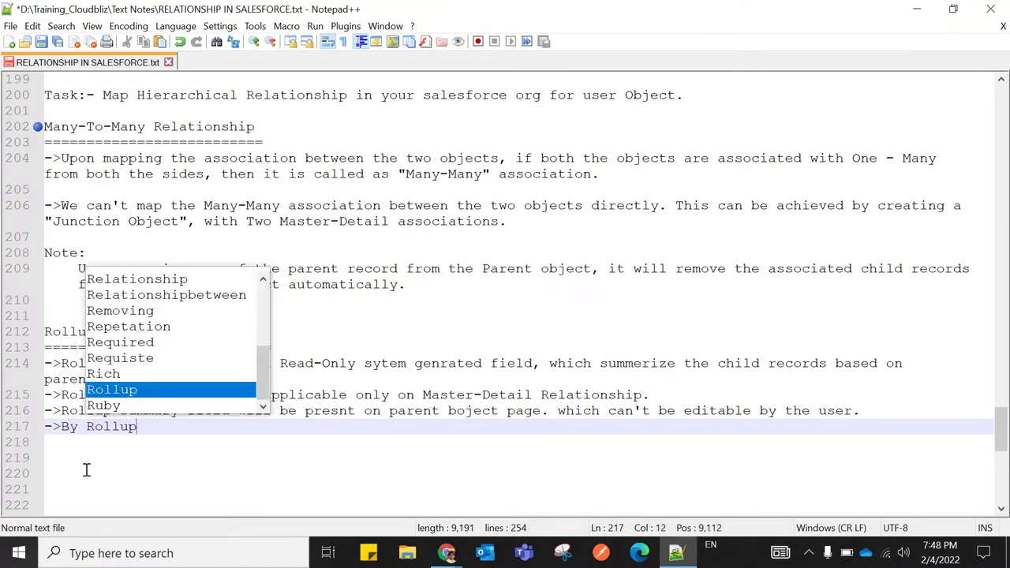
text( summary)
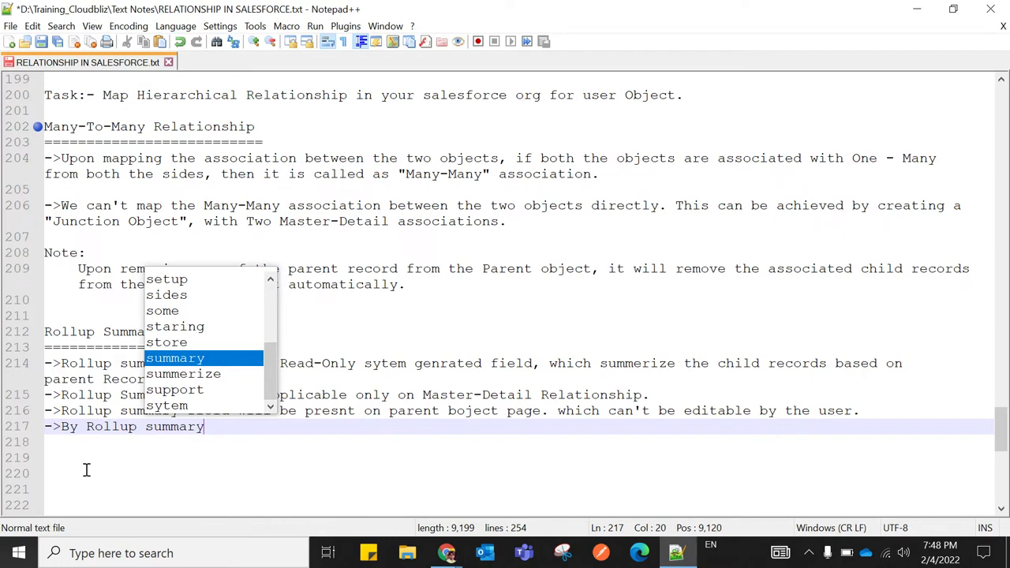
text( f)
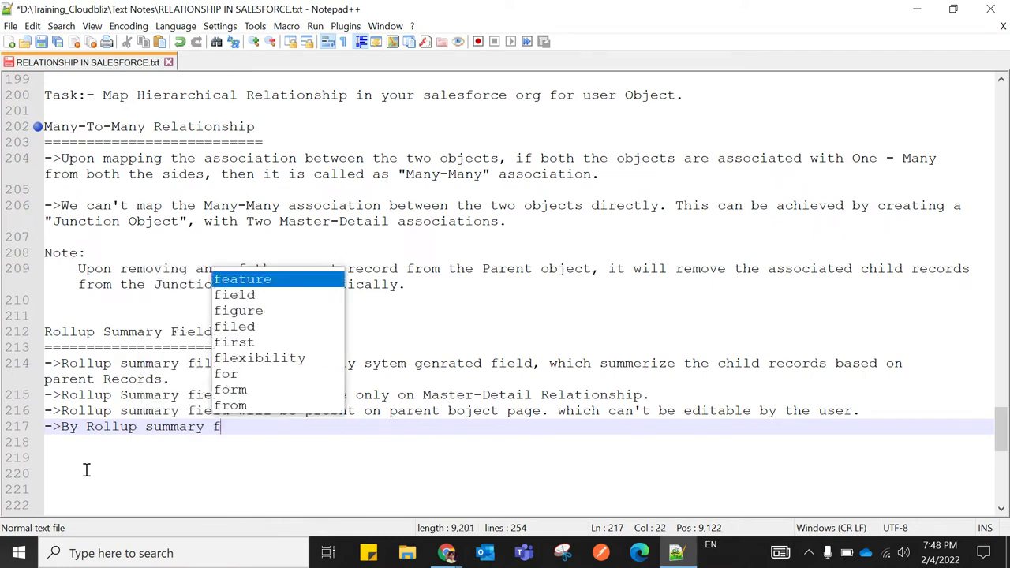
text(ield,)
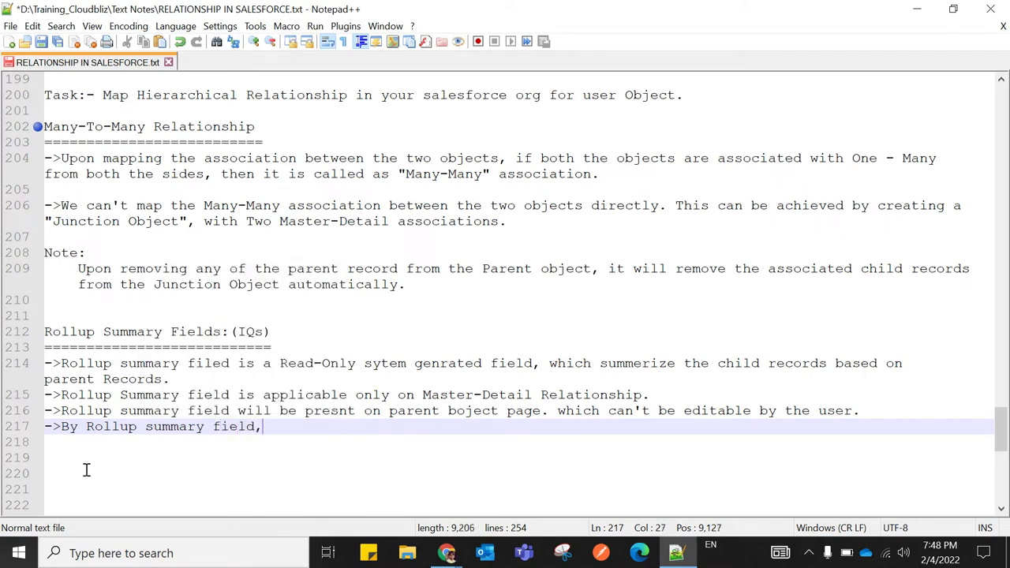
text( w)
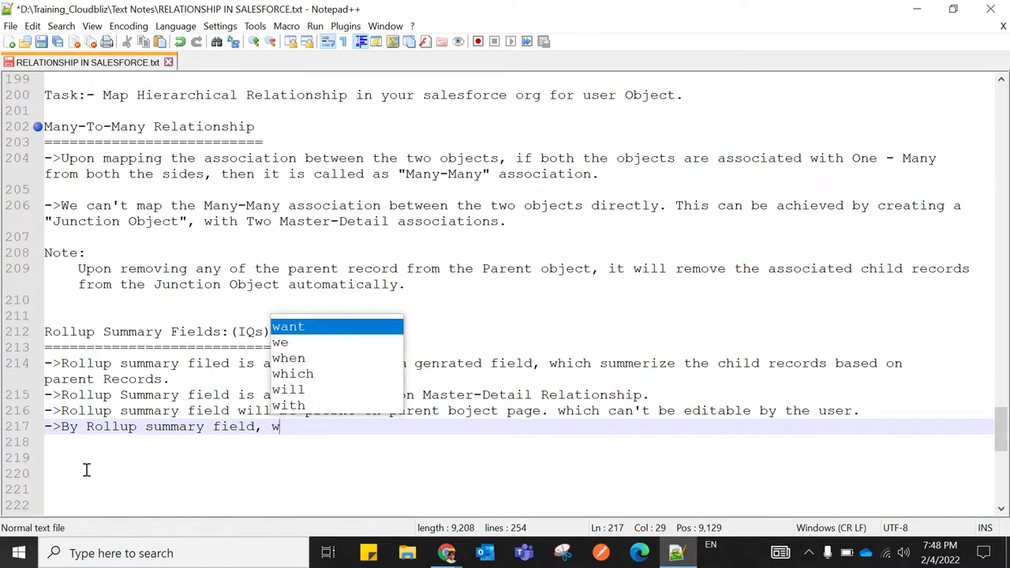
text(e can )
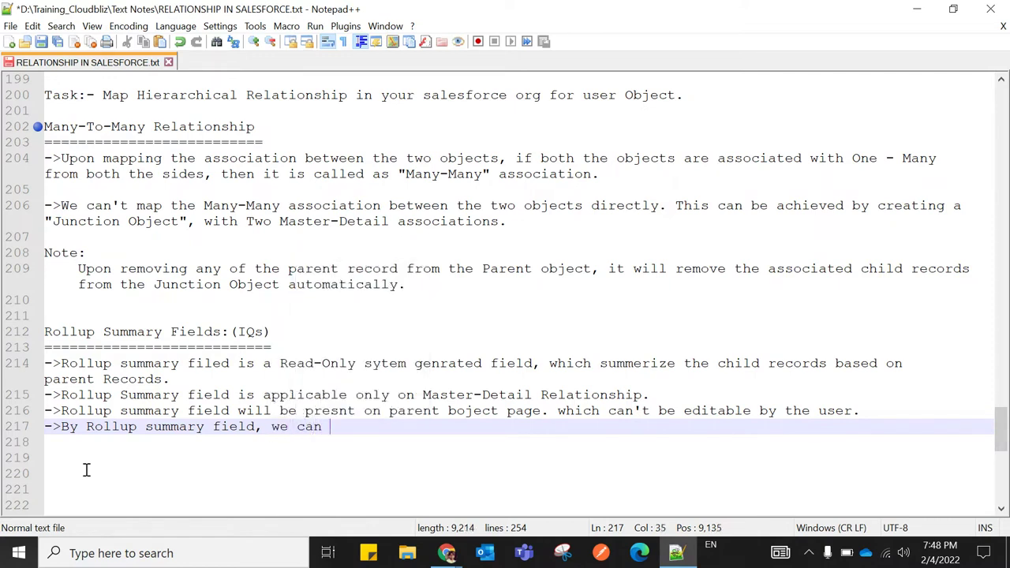
text(group t)
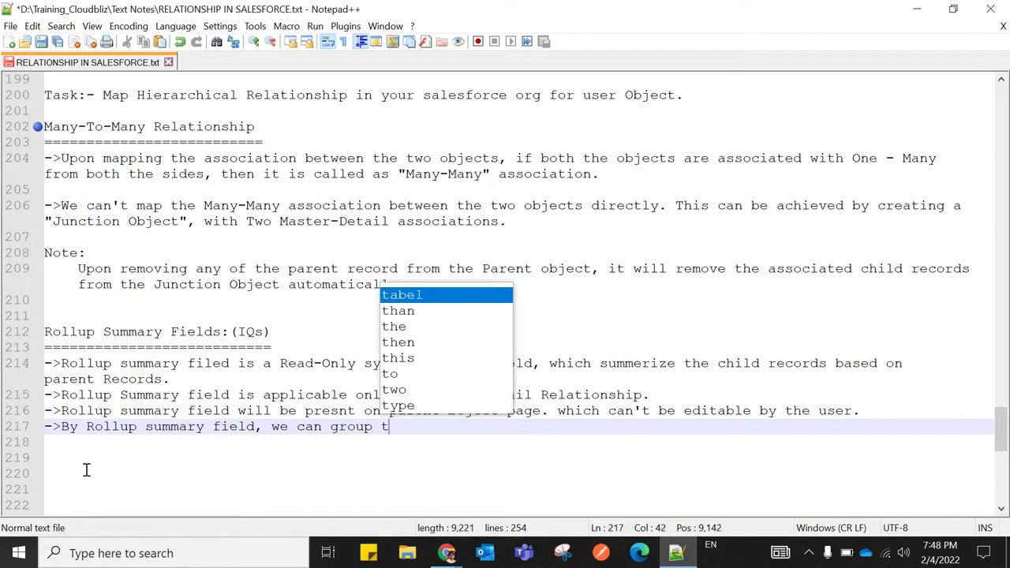
text(he child)
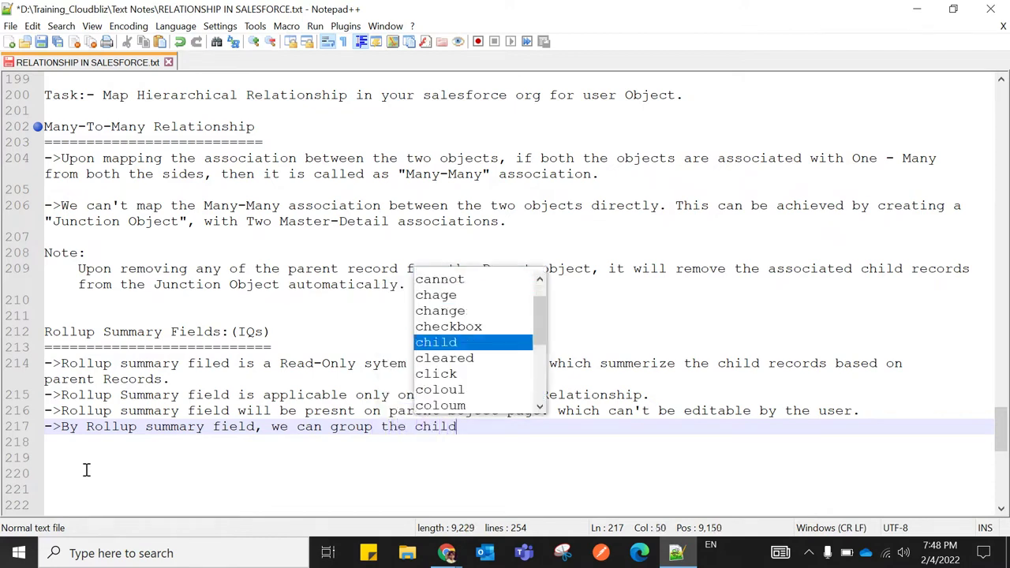
text( record)
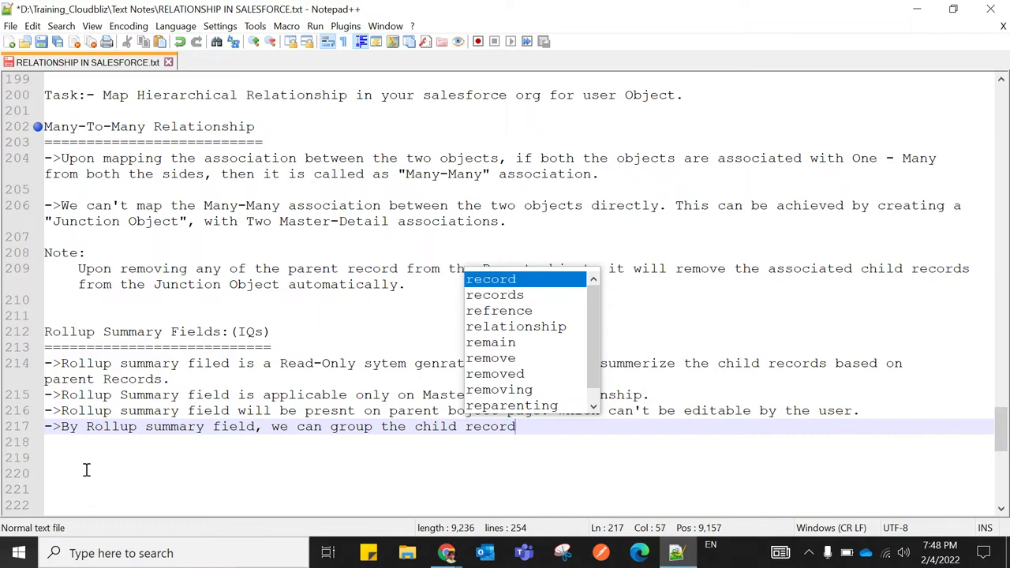
text(,and we can perform)
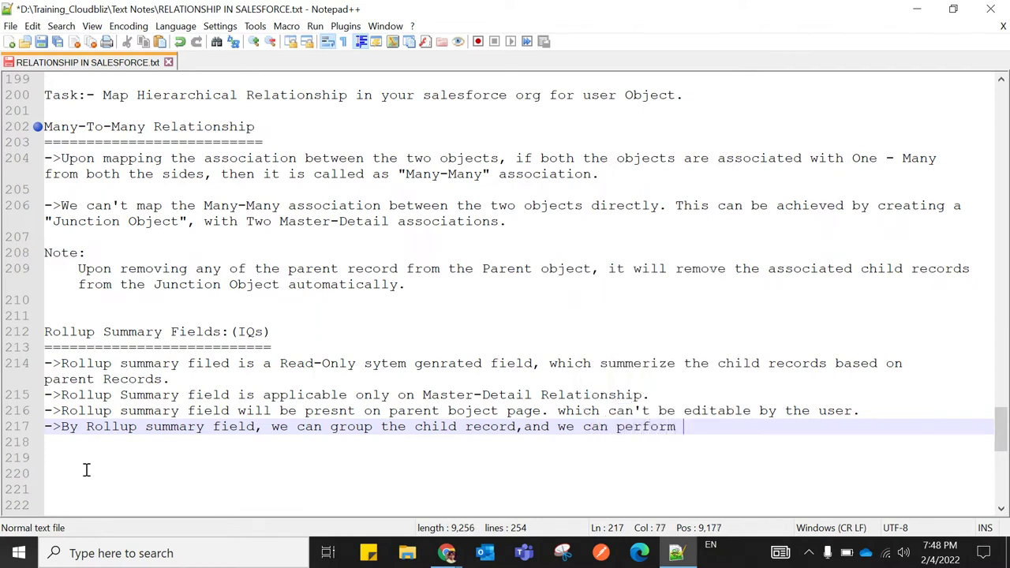
text( eithe)
text(r )
text(be)
key(BackSpace)
key(BackSpace)
key(BackSpace)
key(BackSpace)
key(BackSpace)
key(BackSpace)
key(BackSpace)
key(BackSpace)
key(BackSpace)
text(be)
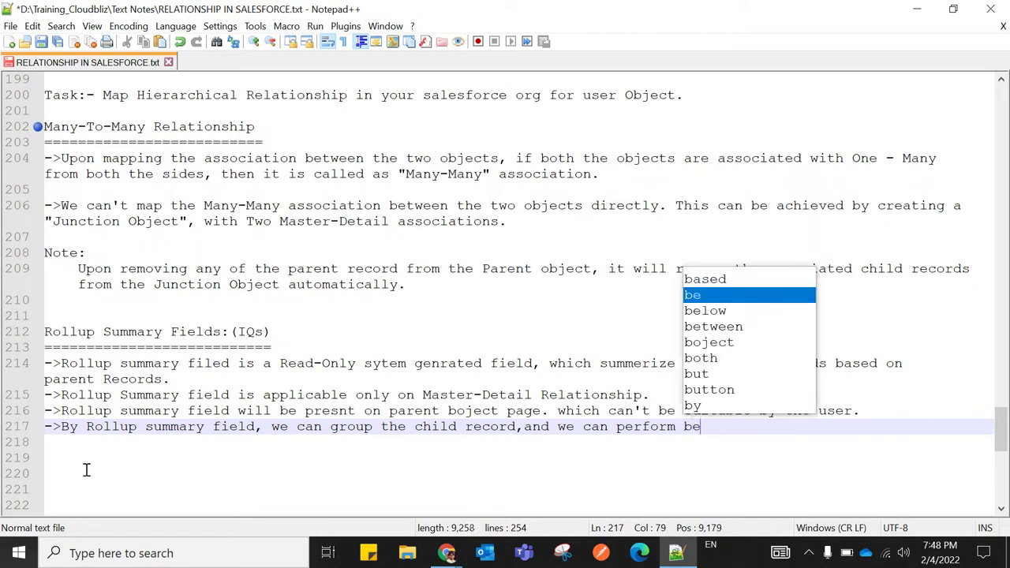
text(low)
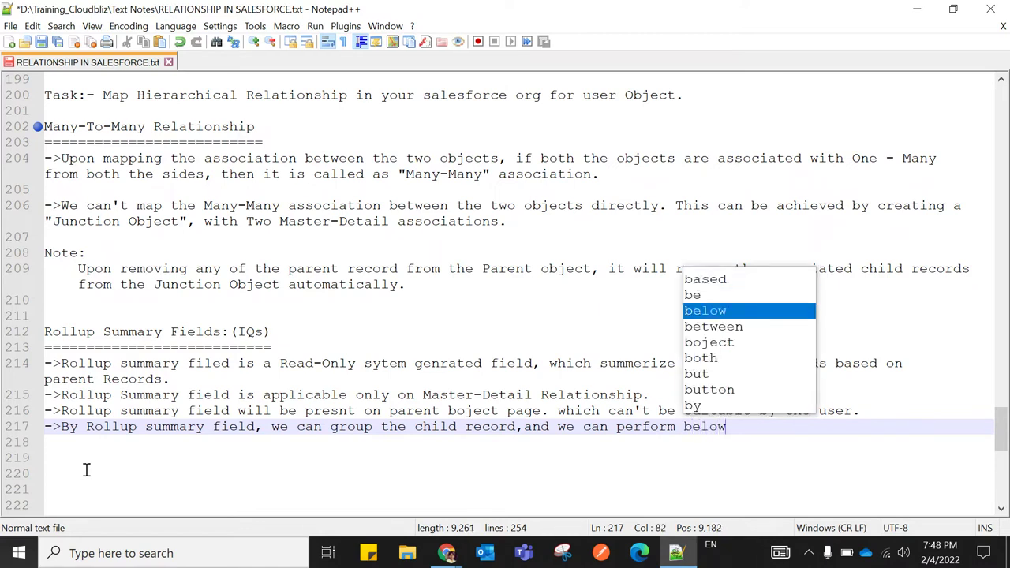
text( thi)
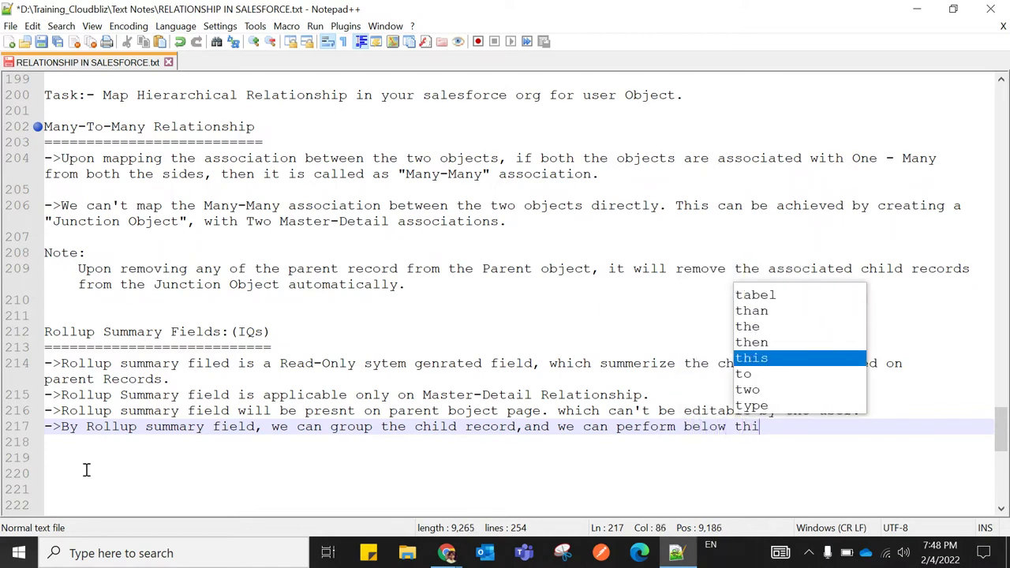
text(ngs.)
key(Return)
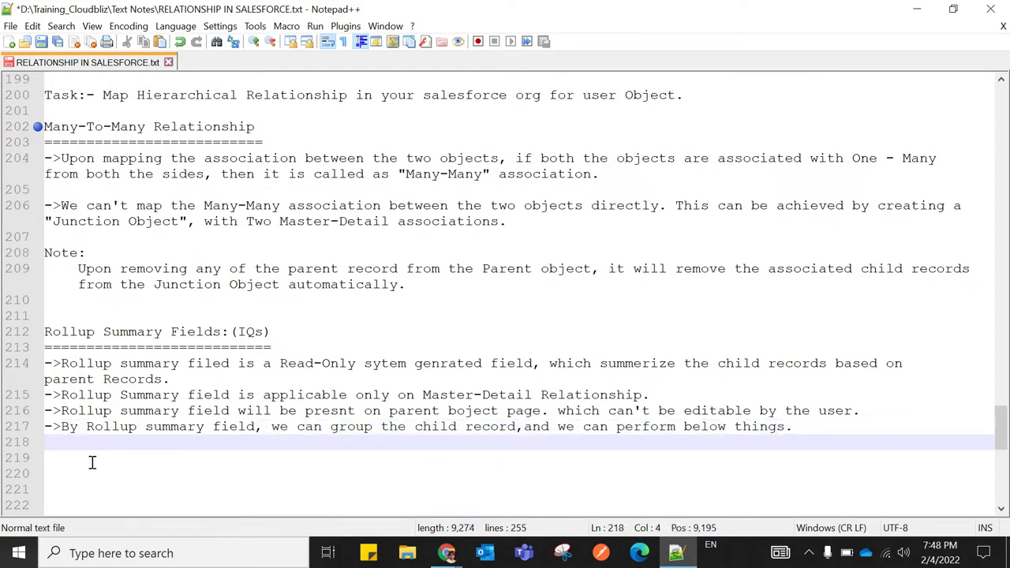
drag(60, 412, 542, 411)
click(456, 556)
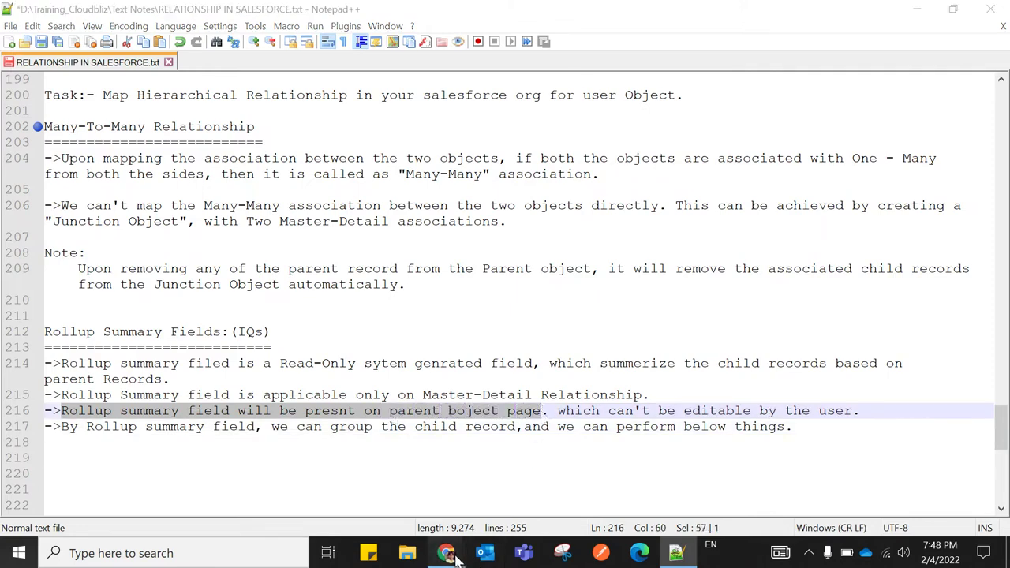
Bring up the Salesforce Author page, whose Book Authors list shows books at ₹450 and ₹550
click(276, 485)
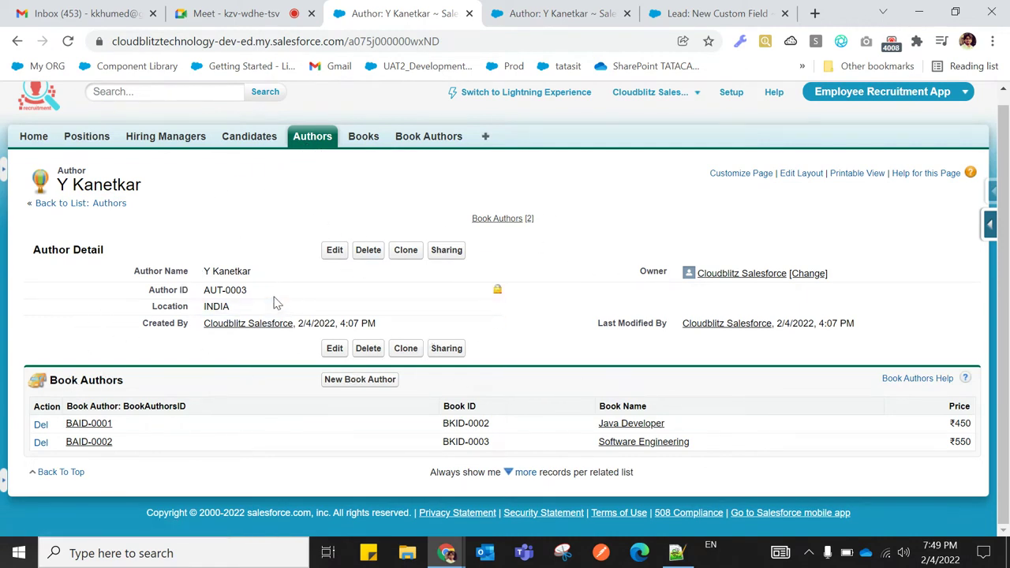
click(676, 551)
Add line 218 listing 'Count() / SUM() / MIN() / MAX()' beneath the rollup note, then a blank line
click(393, 473)
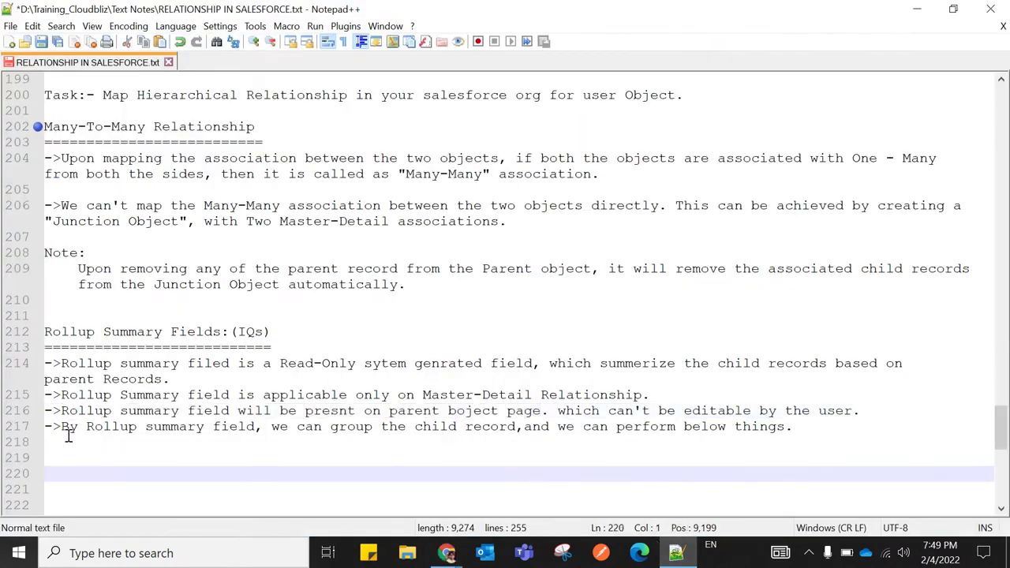
click(797, 426)
key(Return)
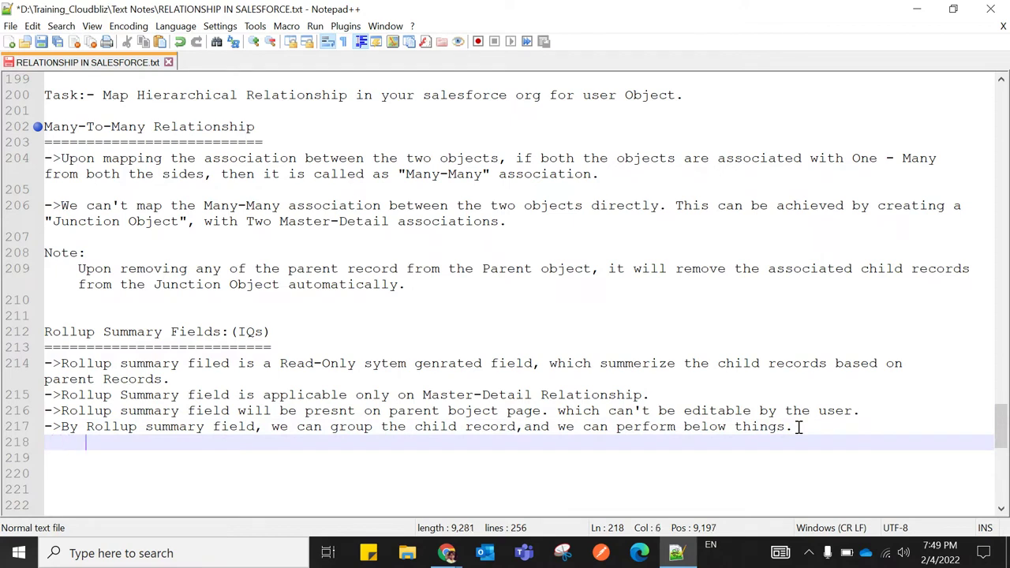
text(Count()
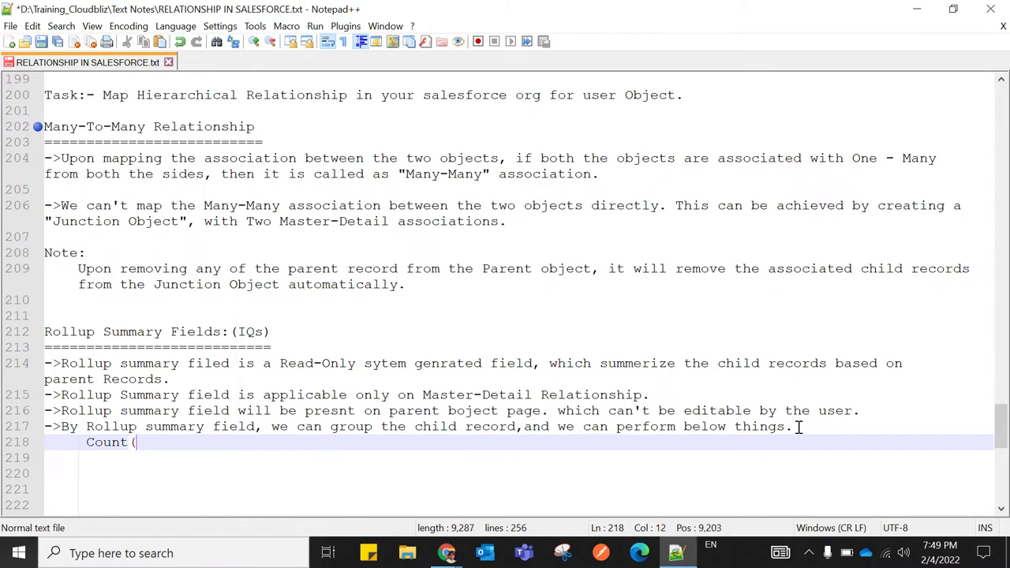
text() / SU)
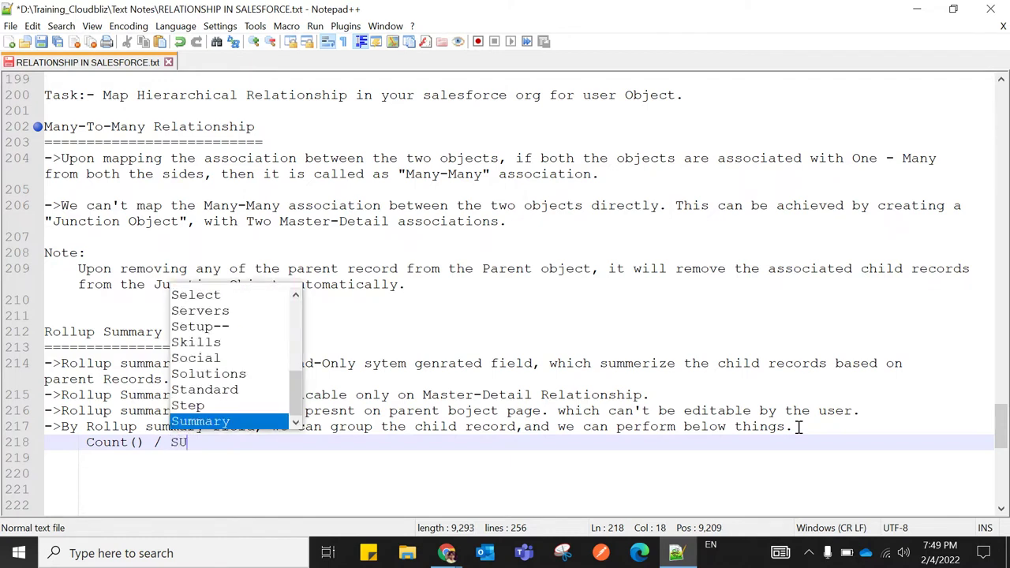
text(M() / )
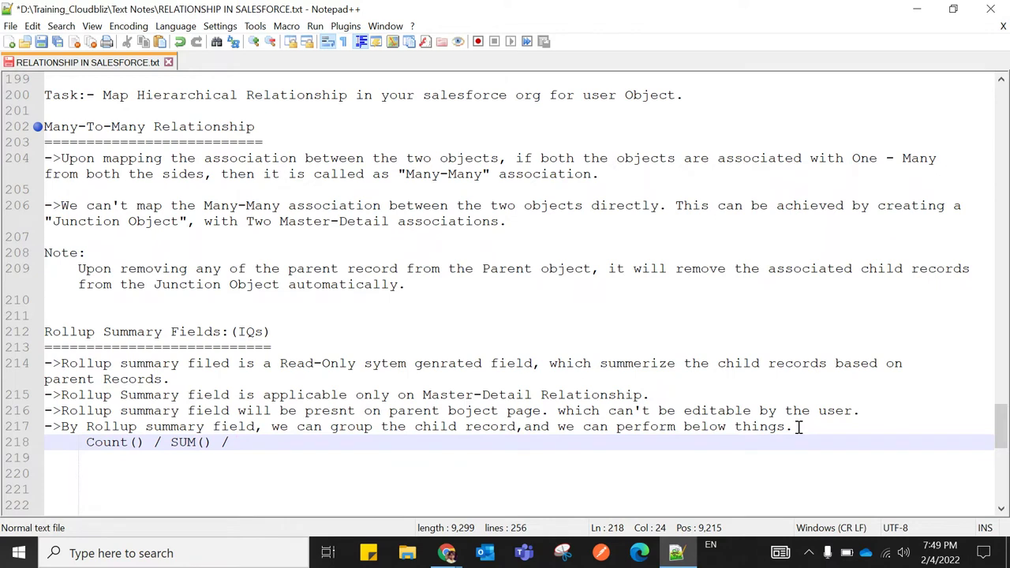
text(MIN)
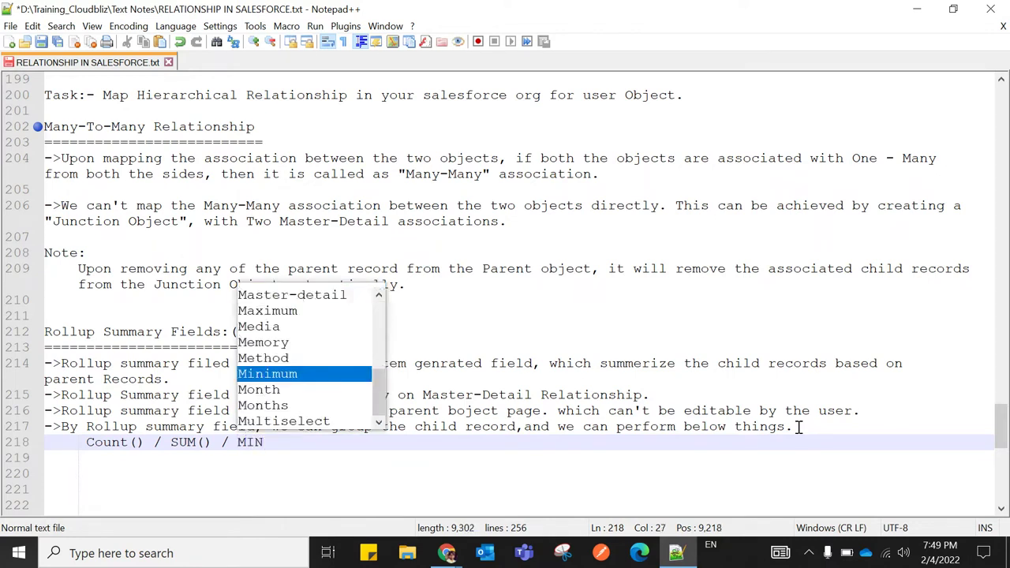
text(() / )
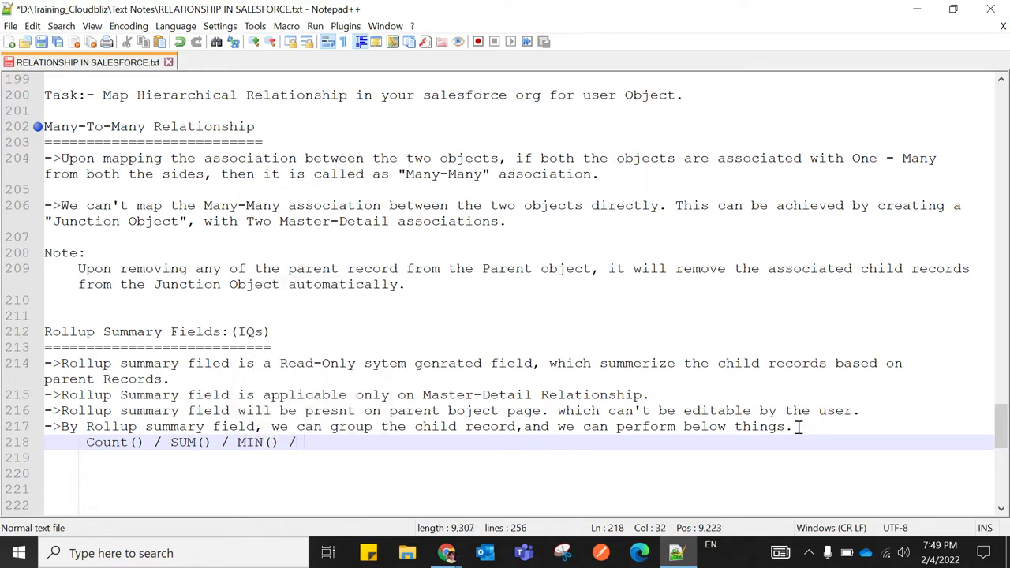
text(MAX)
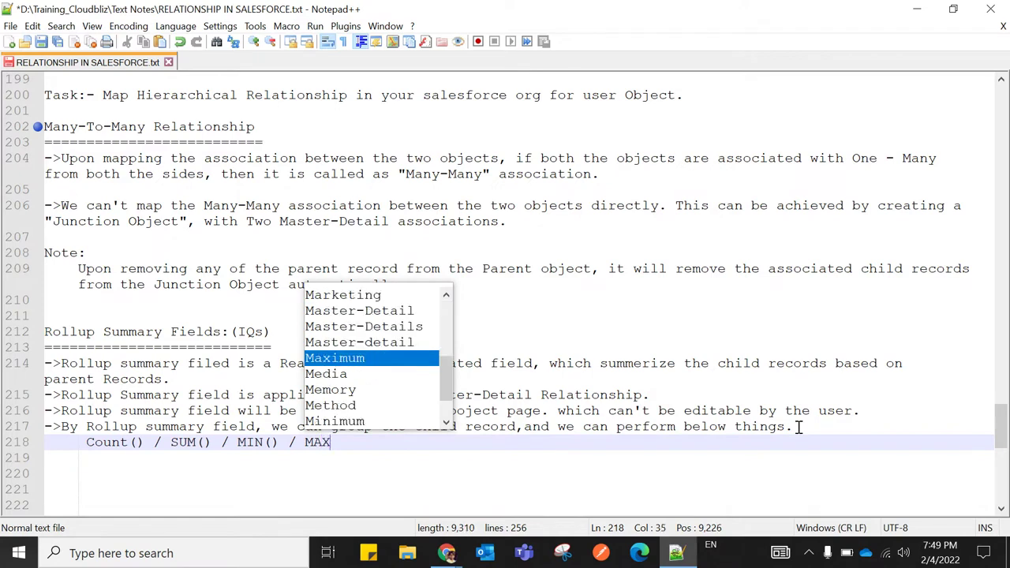
text(())
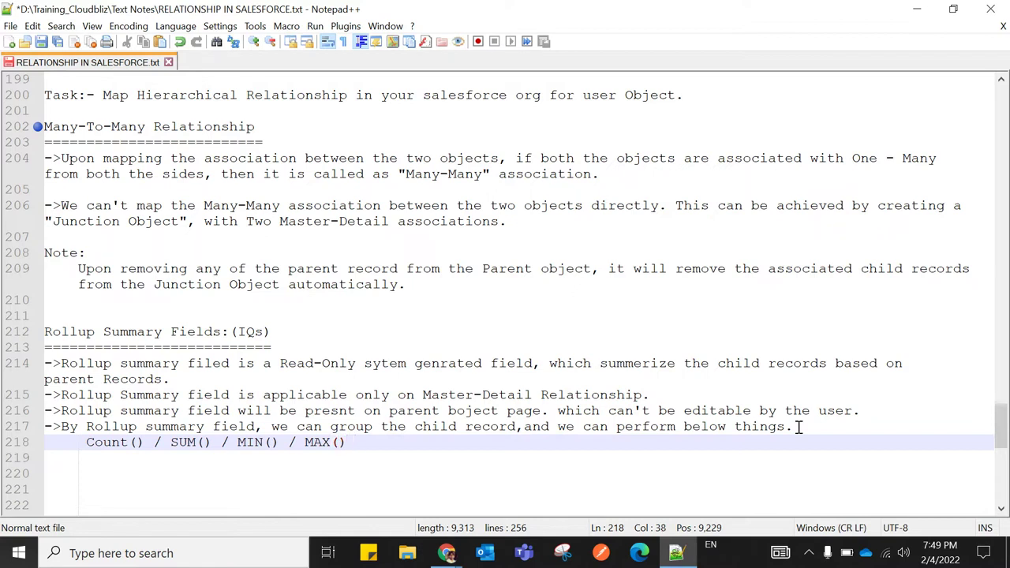
drag(87, 442, 348, 442)
click(366, 442)
key(Return)
key(Return)
Type '->Rollup summary field can be created with help of' and remove the stray 'a'
key(BackSpace)
key(BackSpace)
key(BackSpace)
key(BackSpace)
key(BackSpace)
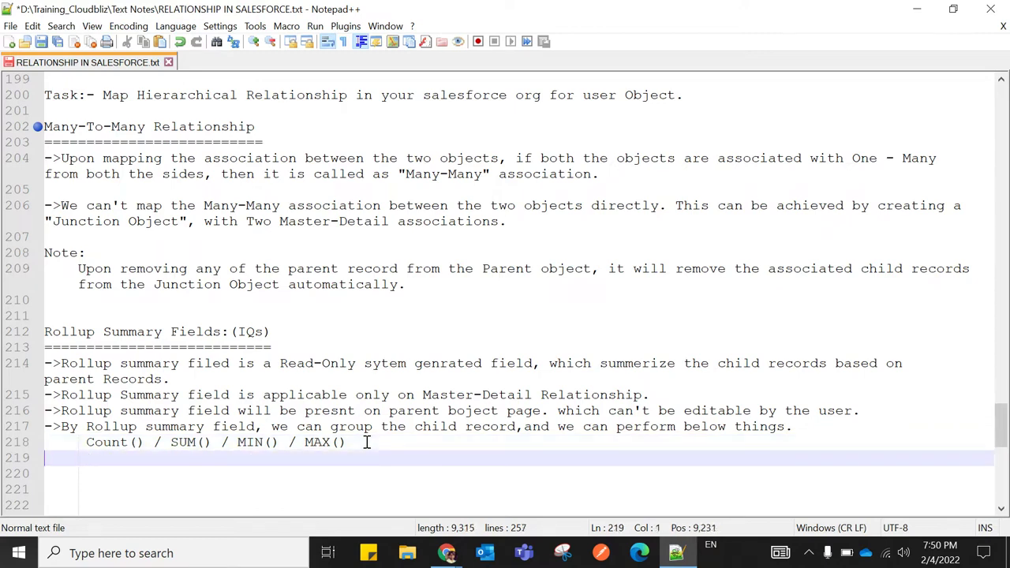
text(->R)
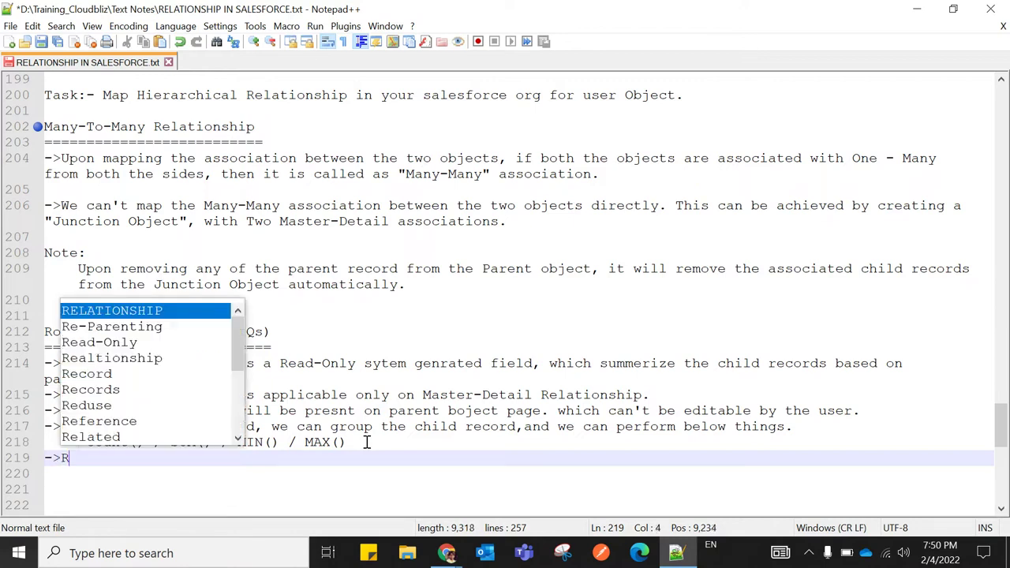
text(ollup)
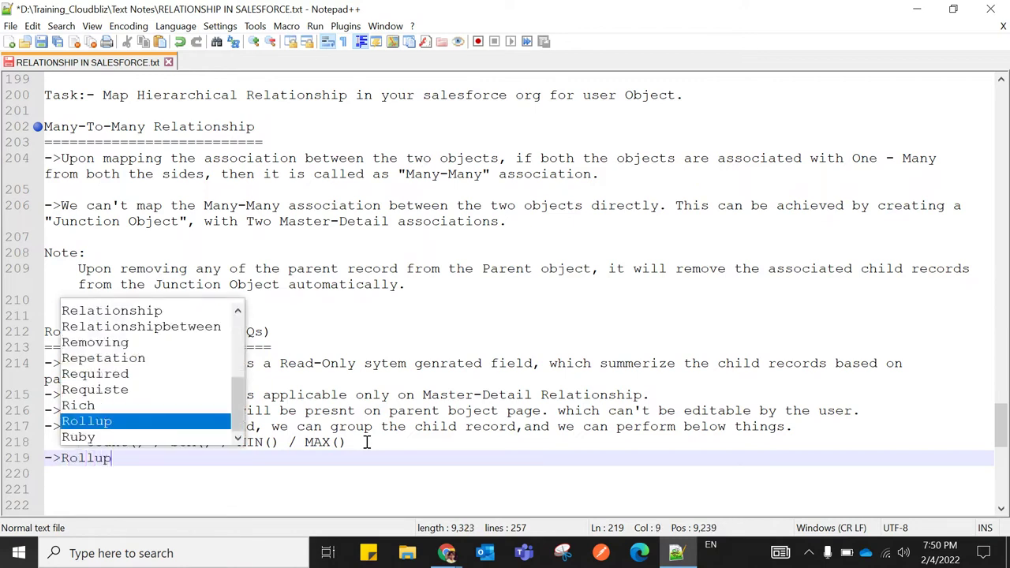
text( summary)
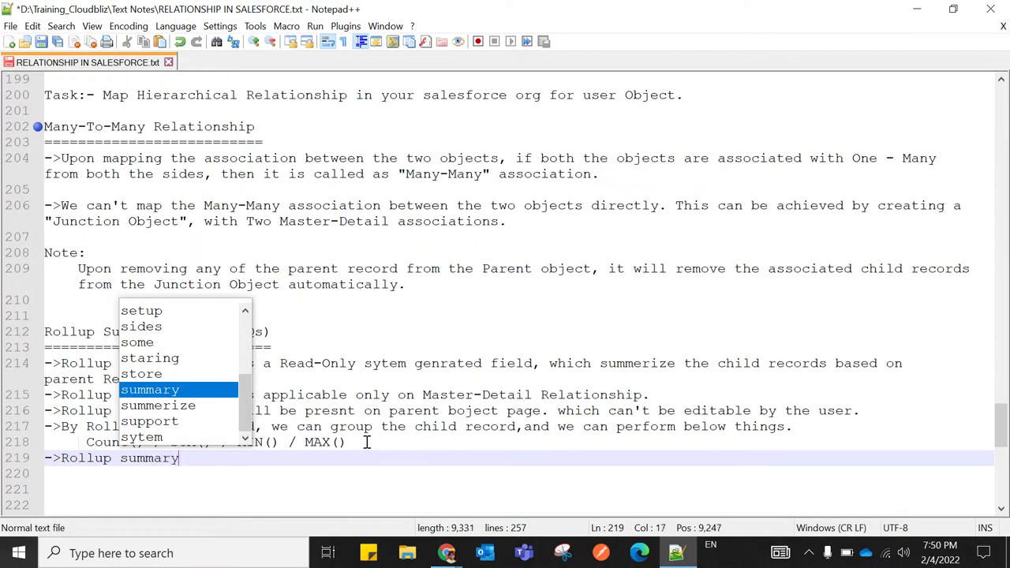
text( field )
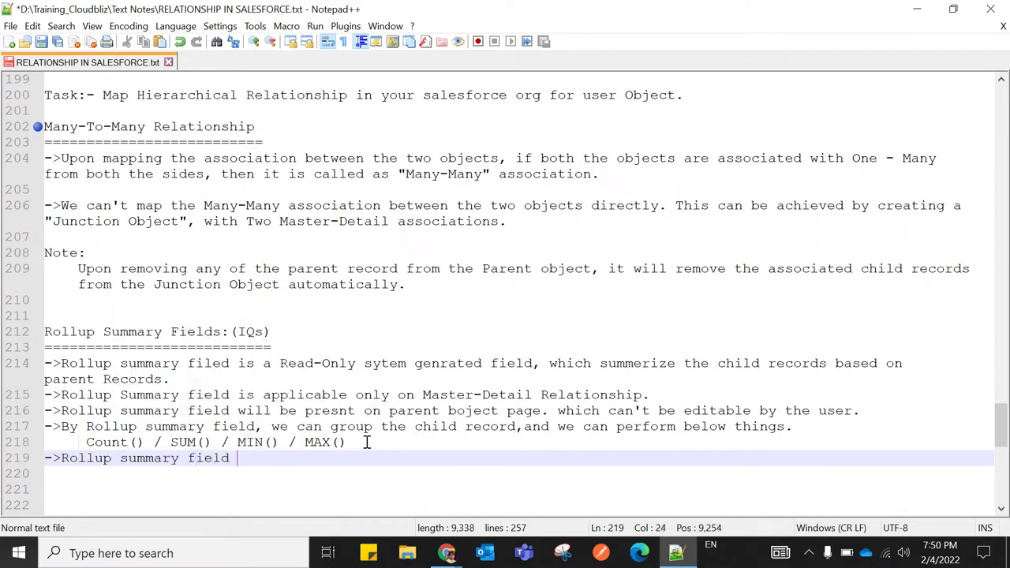
text(can)
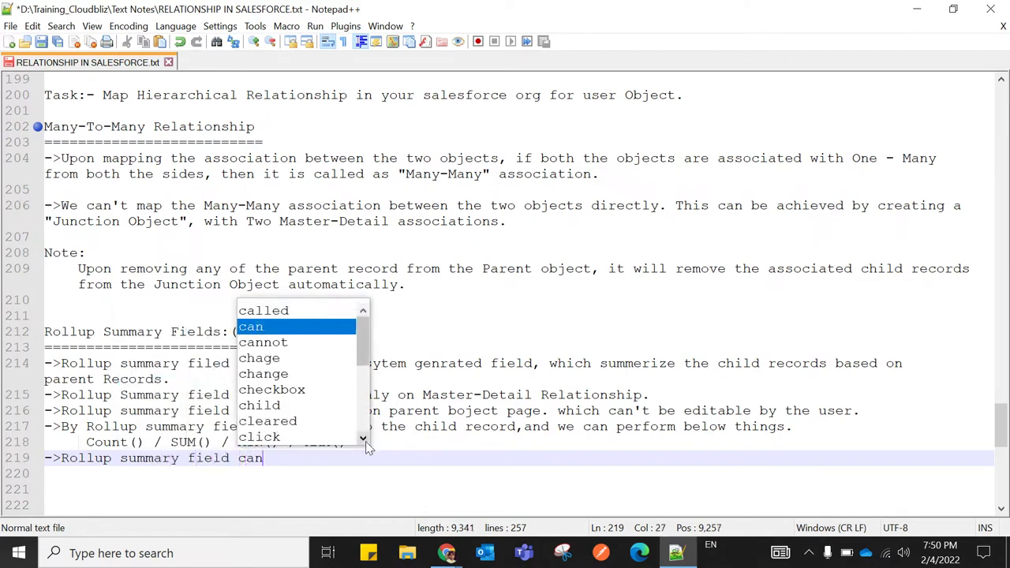
text( be creat)
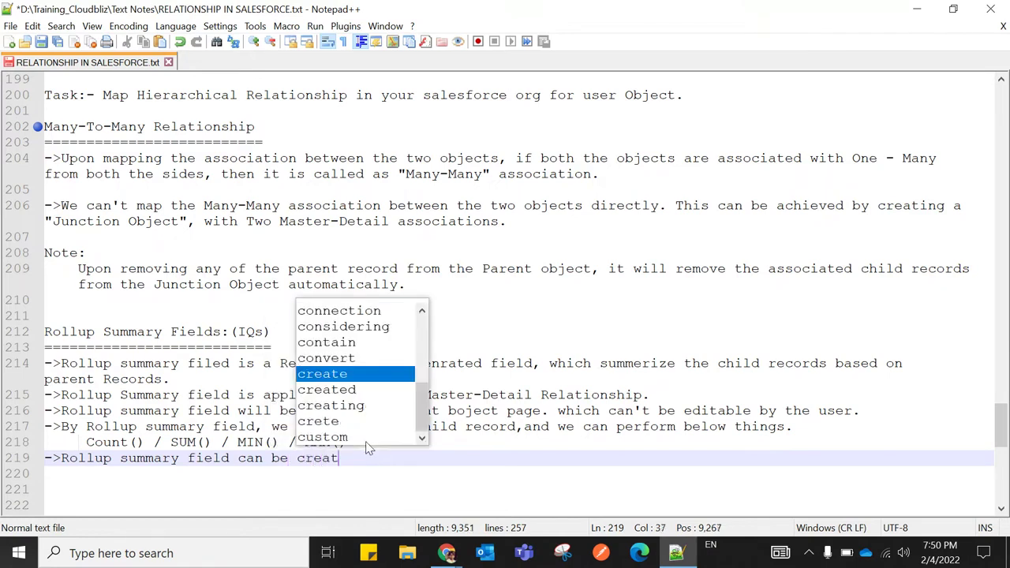
text(ed with)
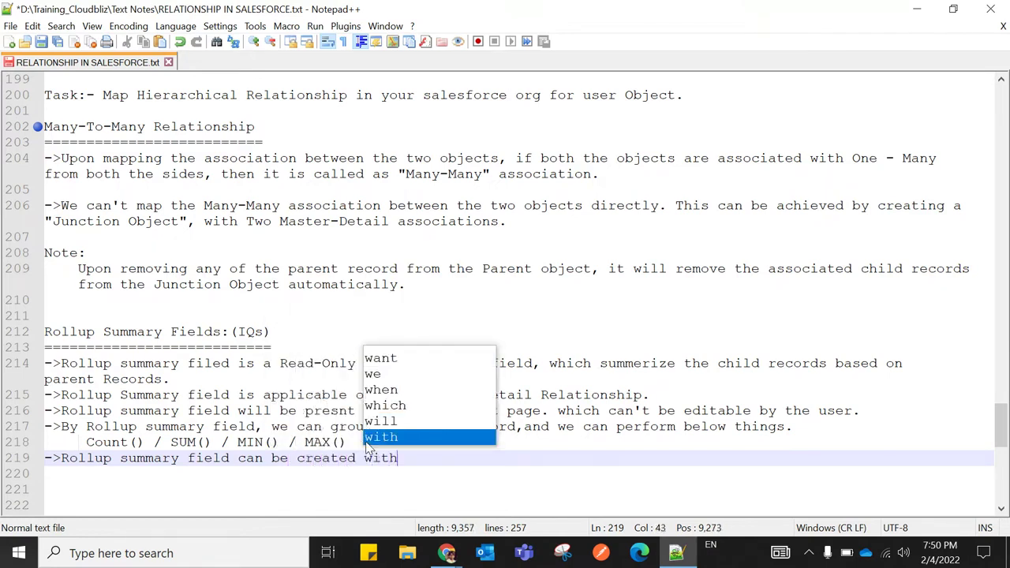
text( ahelp of)
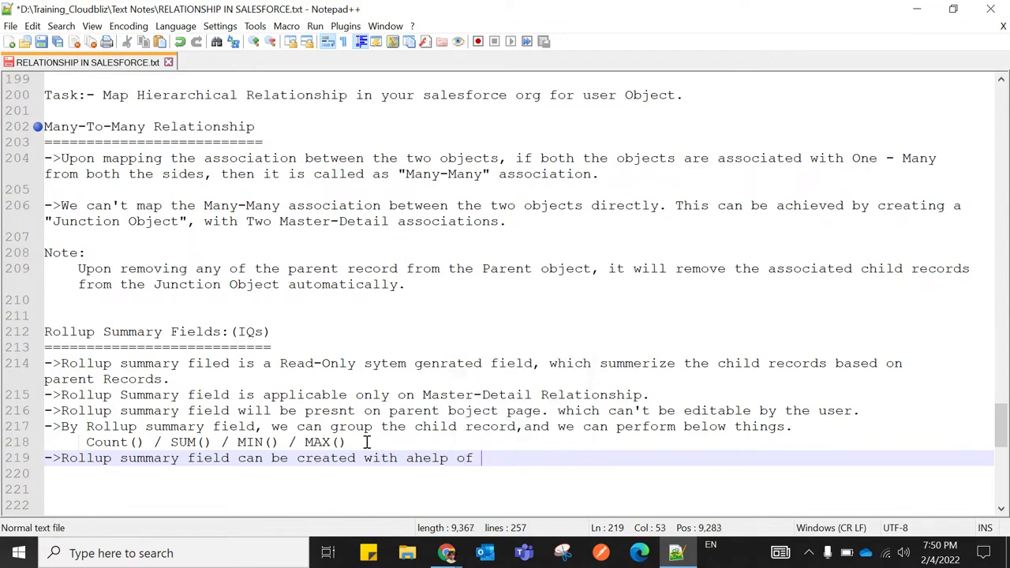
key(Left)
key(Left)
Finish the line with "Aggregate Funcations" in quotes and a closing period
key(Left)
key(Left)
key(Left)
key(BackSpace)
key(Right)
key(Right)
key(Right)
key(Right)
key(Right)
key(Right)
key(Right)
text("")
key(Left)
text(A)
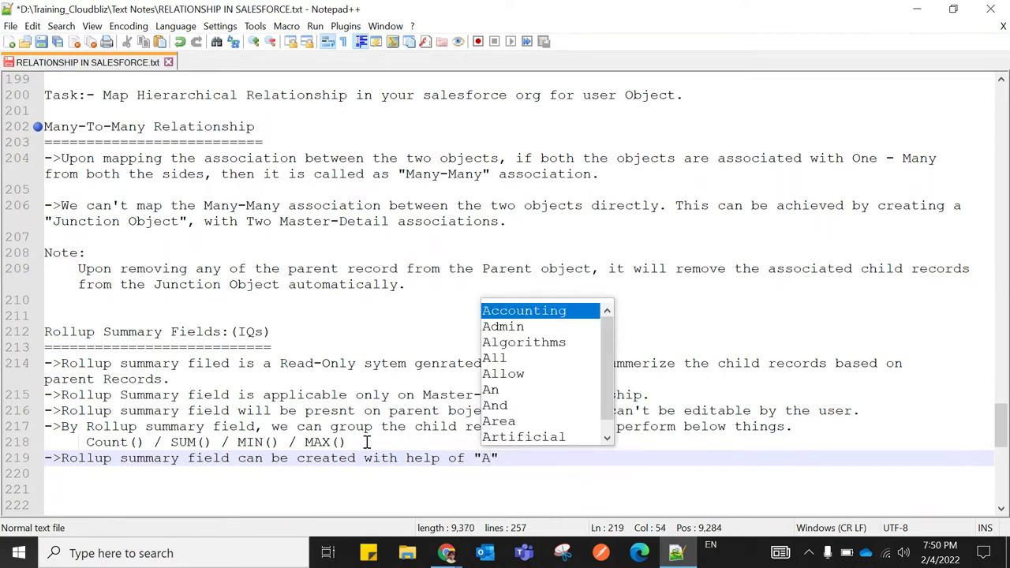
text(gg)
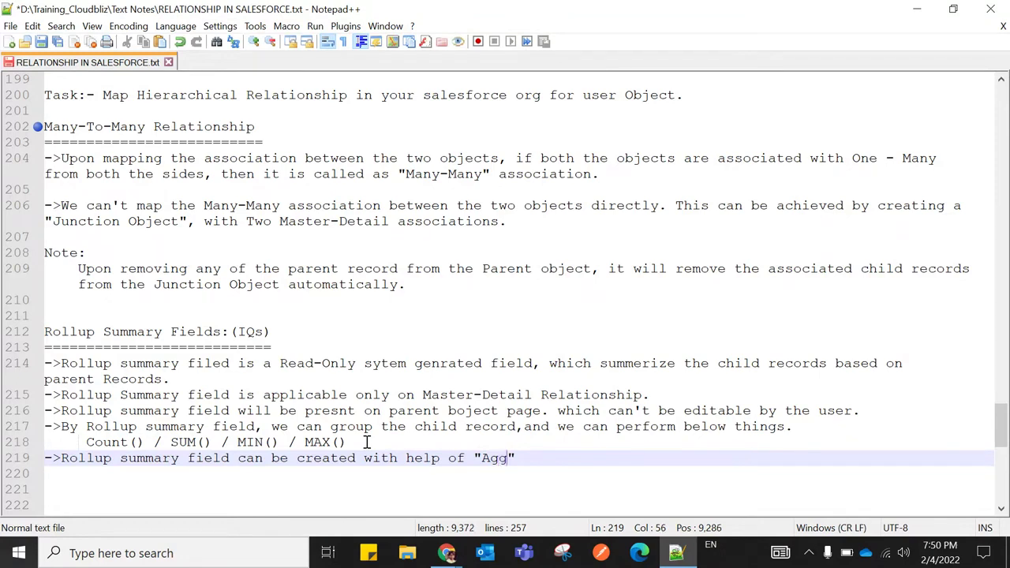
text(re)
text(gate Funcati)
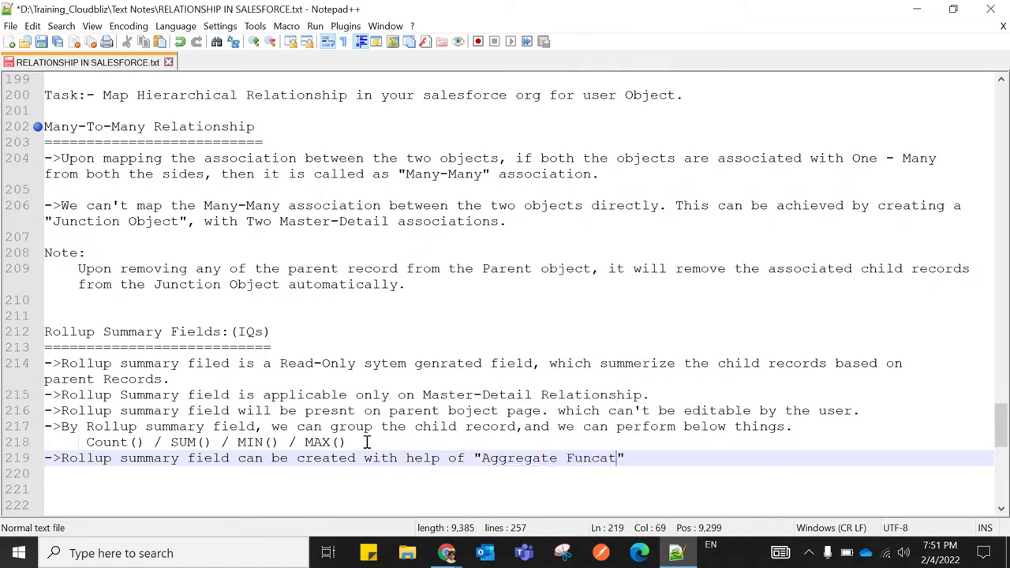
text(ons)
click(674, 459)
key(BackSpace)
text(.)
scroll(500, 413, down, 2)
scroll(500, 409, up, 3)
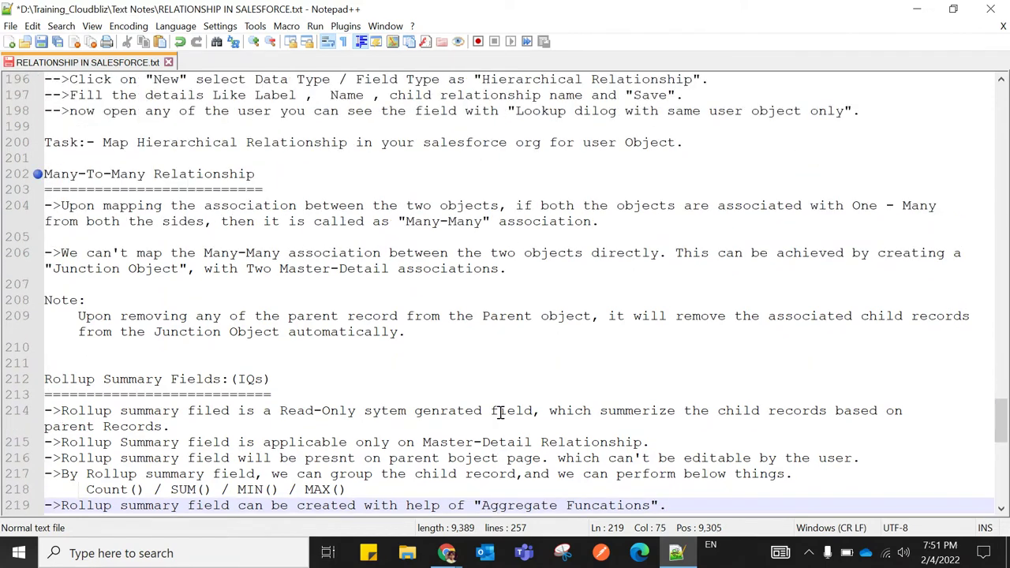
scroll(501, 412, down, 1)
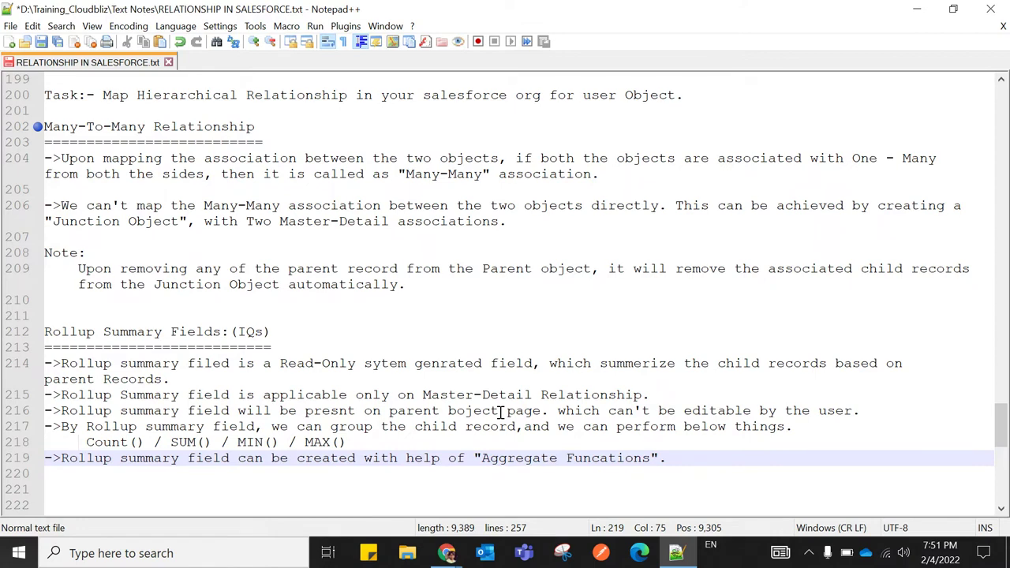
Highlight the Count() / SUM() / MIN() / MAX() line, then insert blank lines after line 219
scroll(378, 445, down, 2)
click(552, 392)
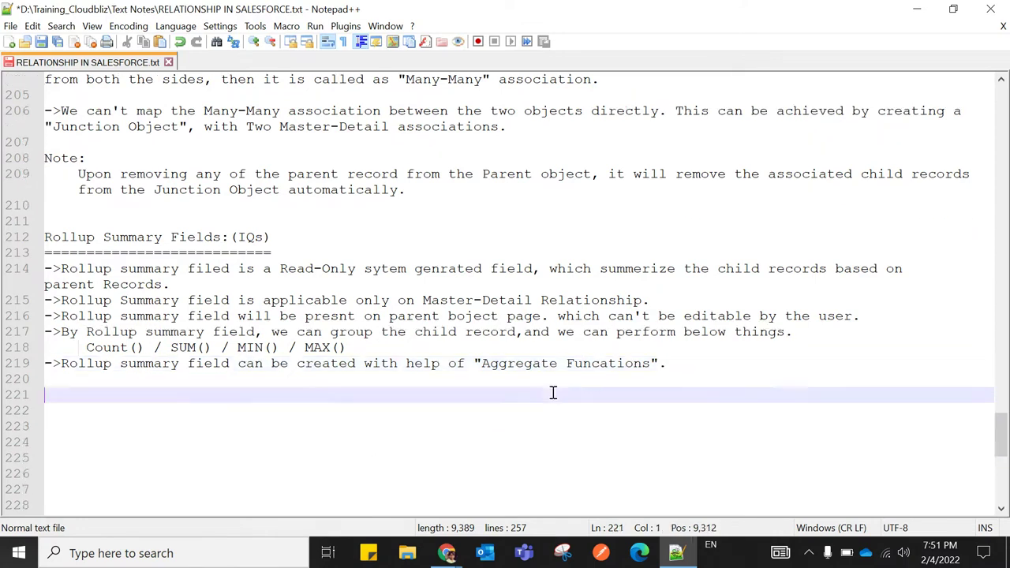
drag(84, 347, 348, 347)
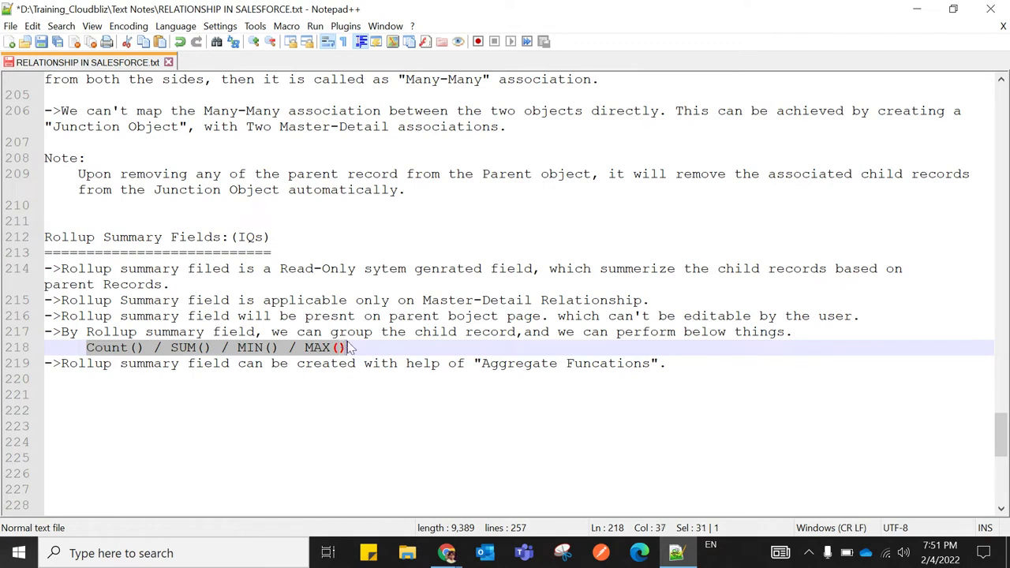
click(349, 347)
drag(84, 348, 368, 347)
click(367, 347)
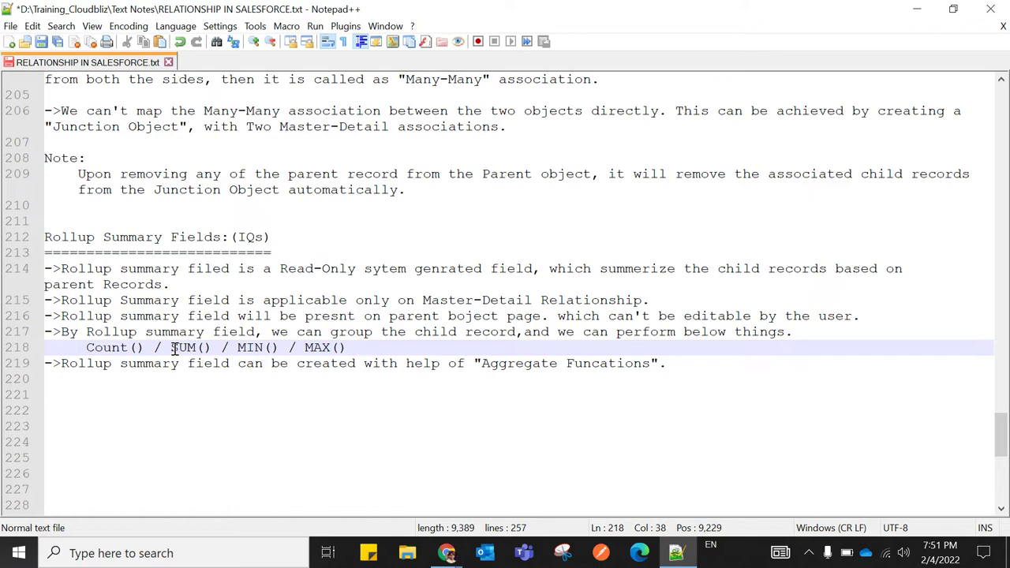
drag(86, 347, 353, 347)
click(376, 411)
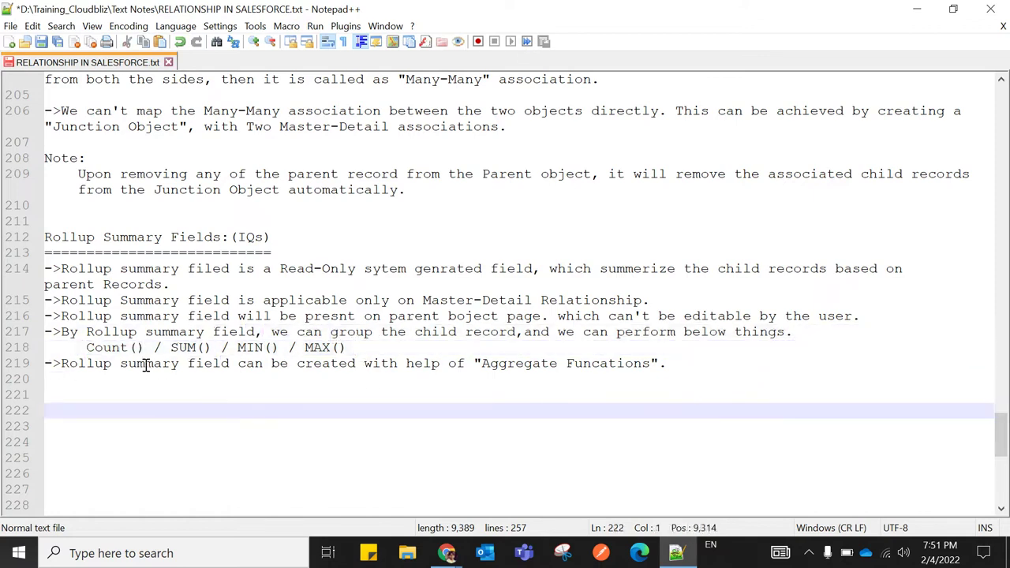
click(683, 364)
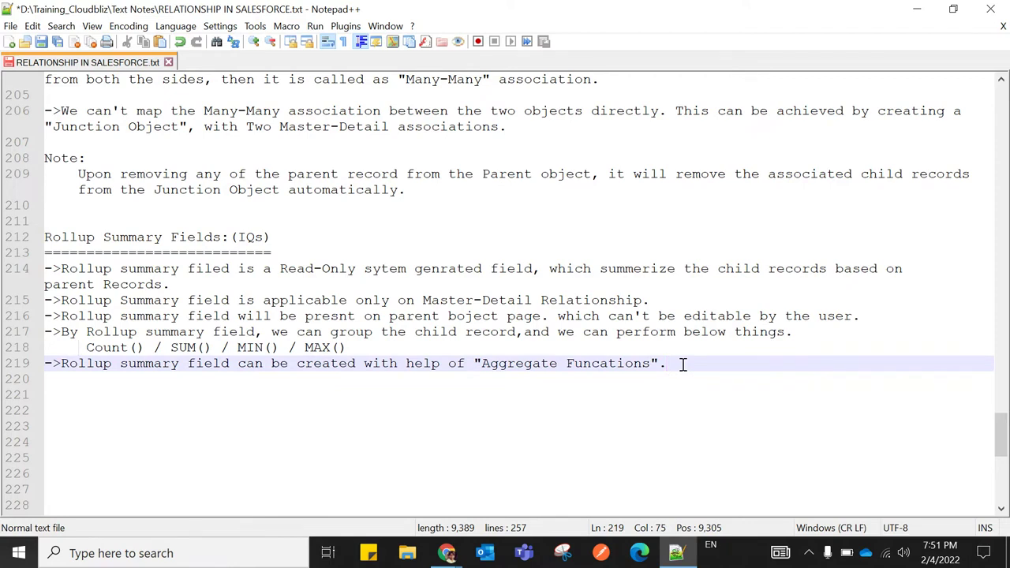
key(Return)
key(Return)
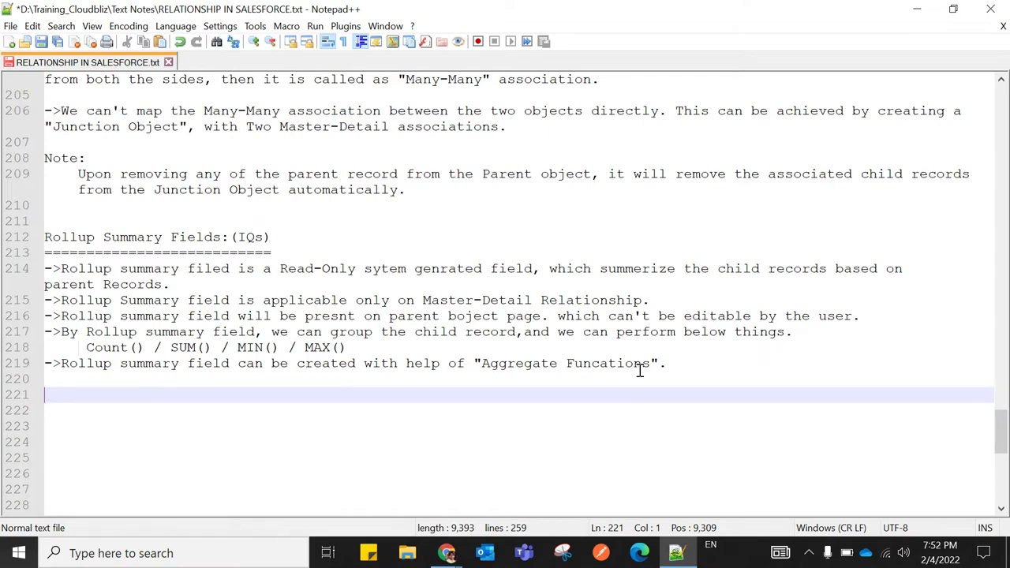
scroll(462, 397, up, 3)
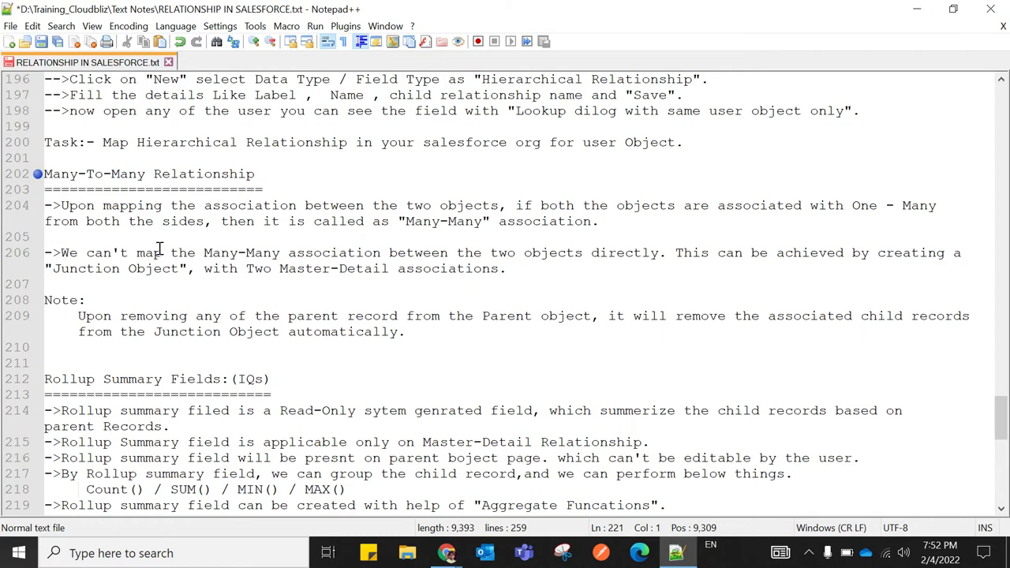
Scroll up to the Master-Detail Relationship heading at line 112 and highlight it
scroll(347, 348, up, 10)
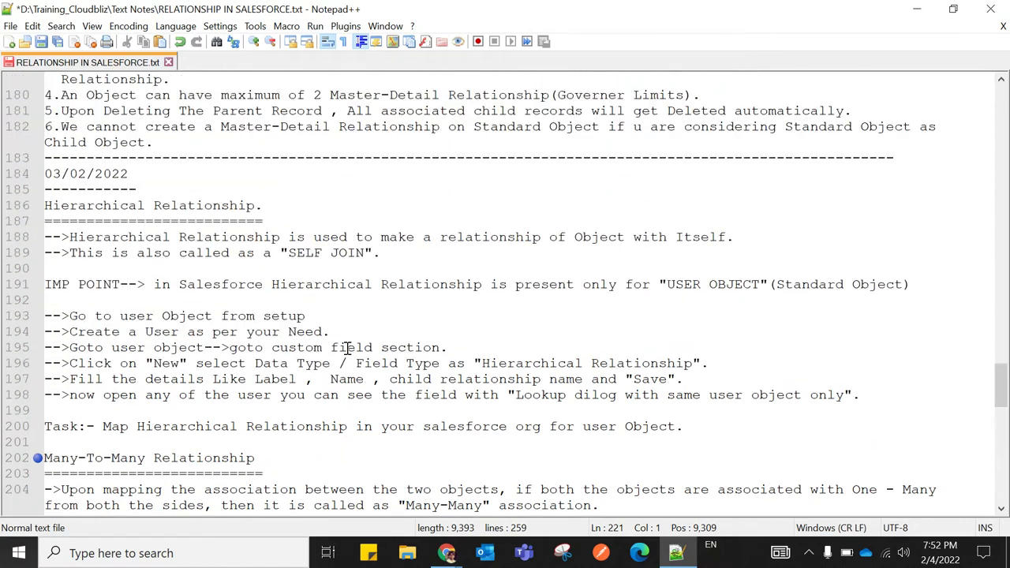
scroll(347, 348, up, 19)
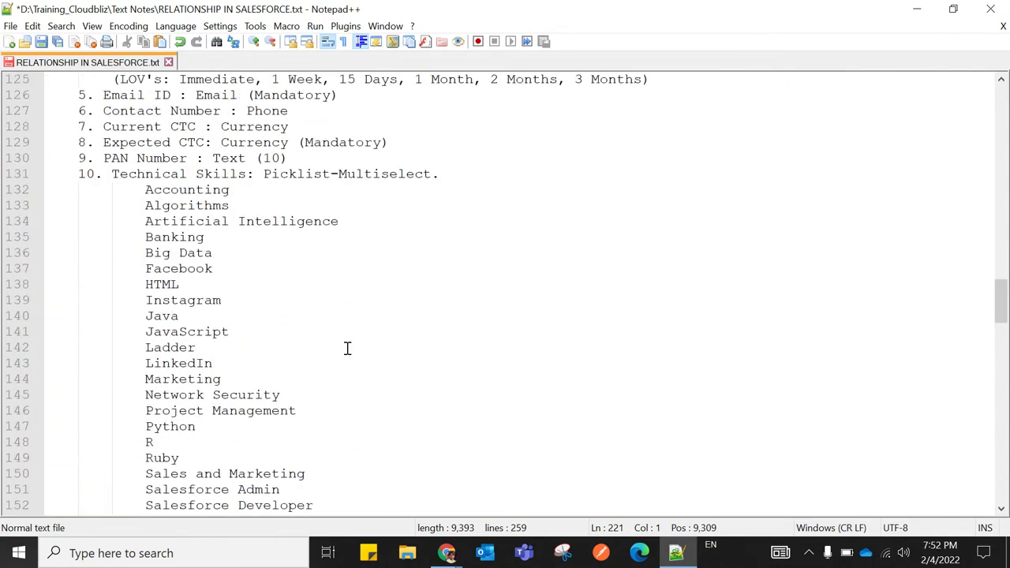
scroll(348, 348, up, 12)
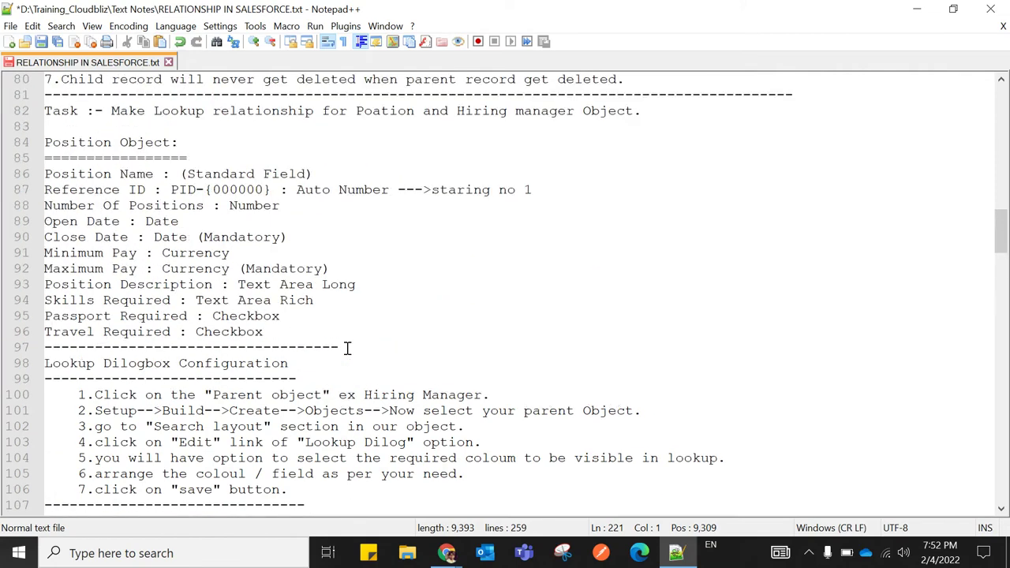
scroll(348, 348, up, 10)
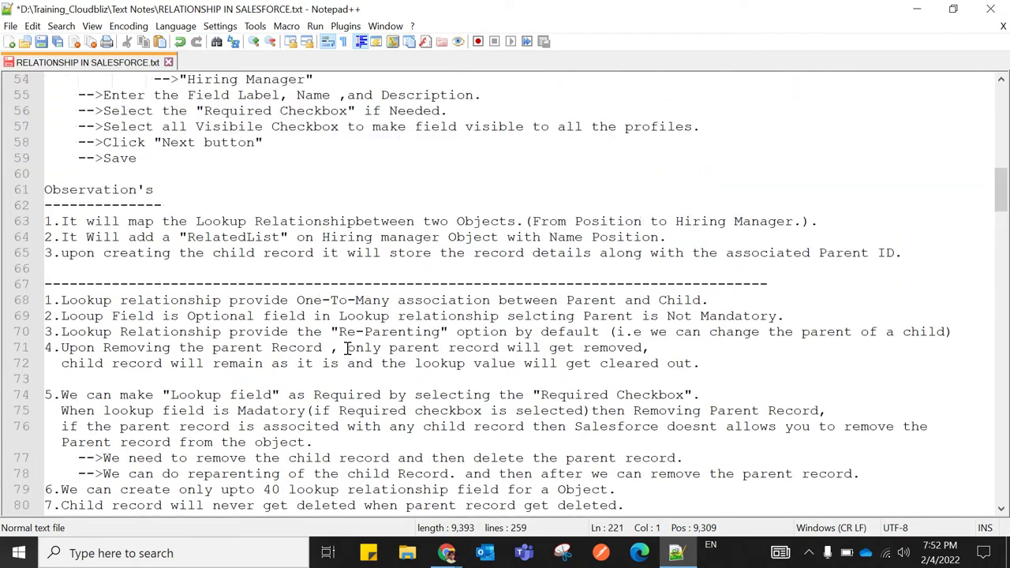
scroll(348, 348, up, 4)
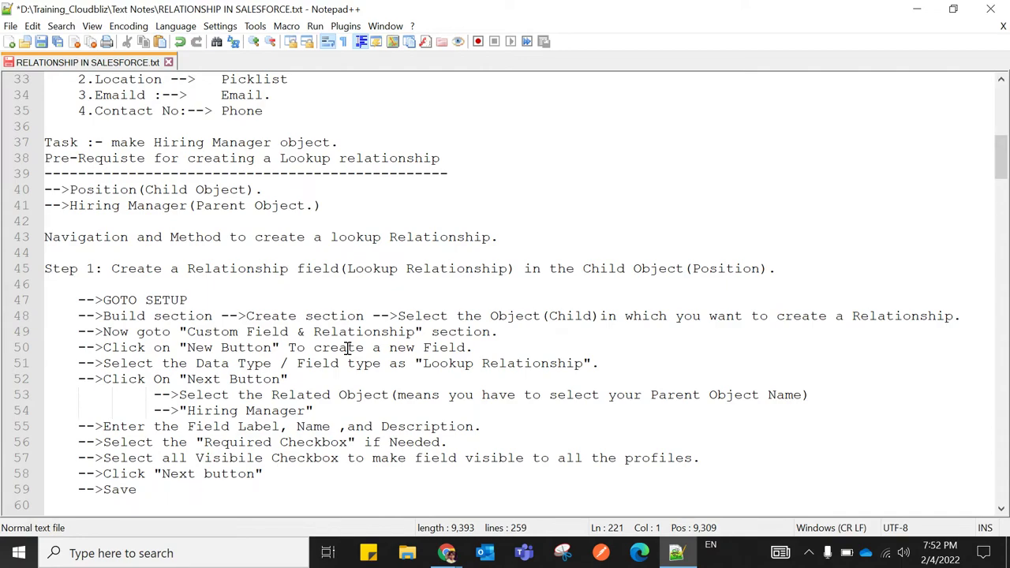
scroll(347, 348, down, 9)
scroll(347, 348, up, 2)
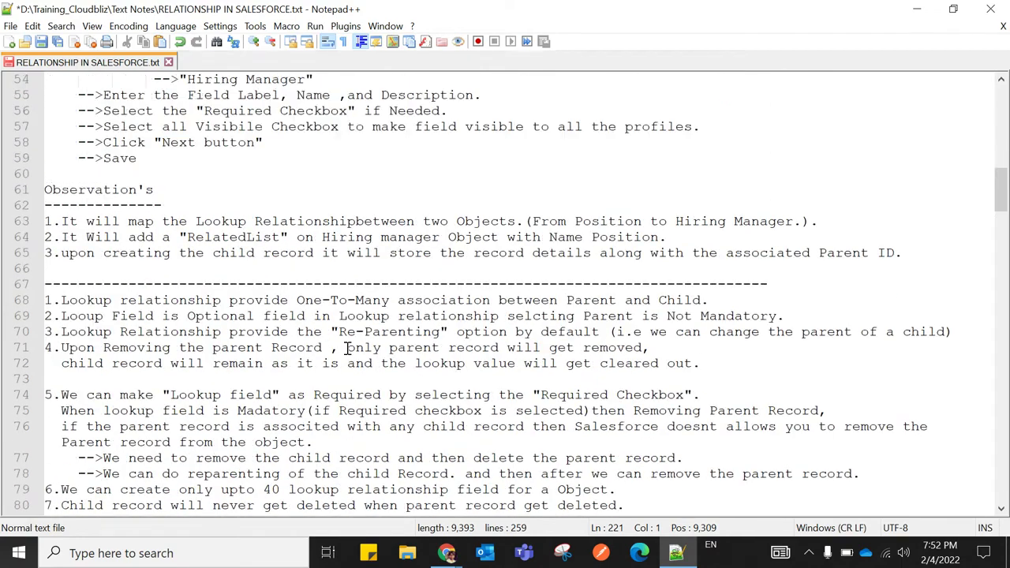
scroll(348, 348, up, 2)
scroll(347, 348, down, 14)
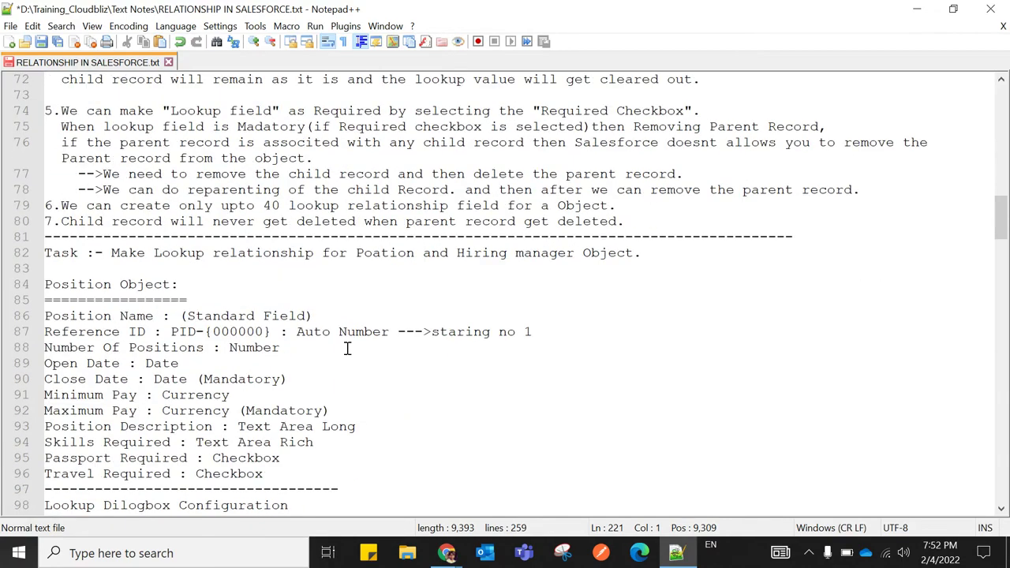
scroll(280, 341, down, 16)
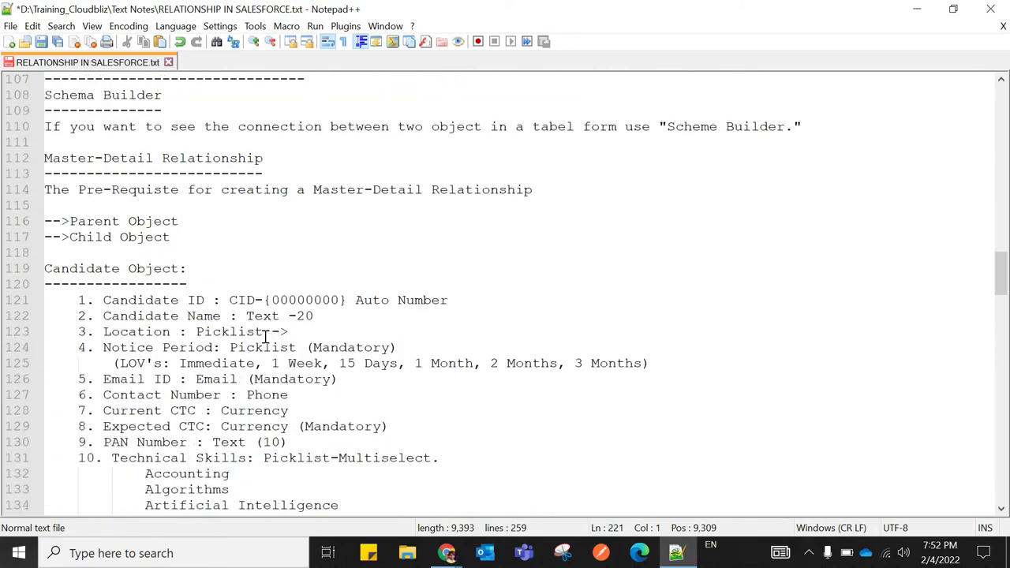
scroll(265, 337, down, 8)
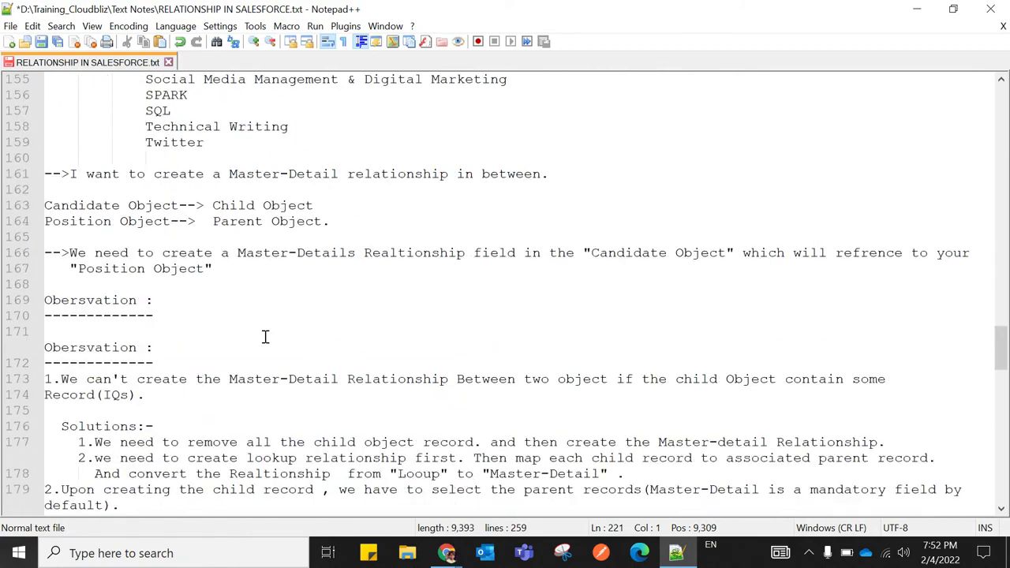
scroll(265, 337, up, 5)
scroll(266, 337, up, 5)
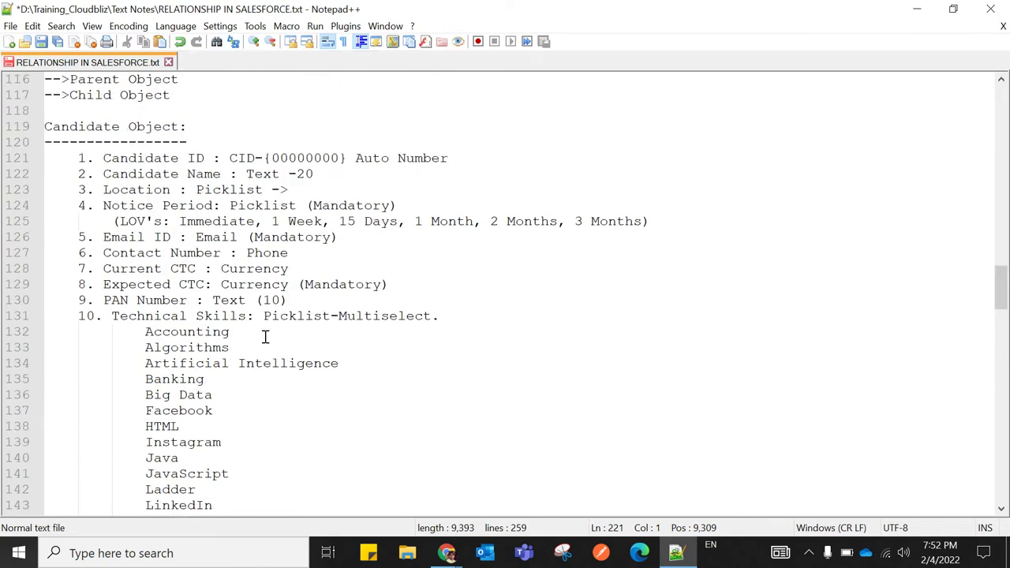
scroll(265, 337, up, 4)
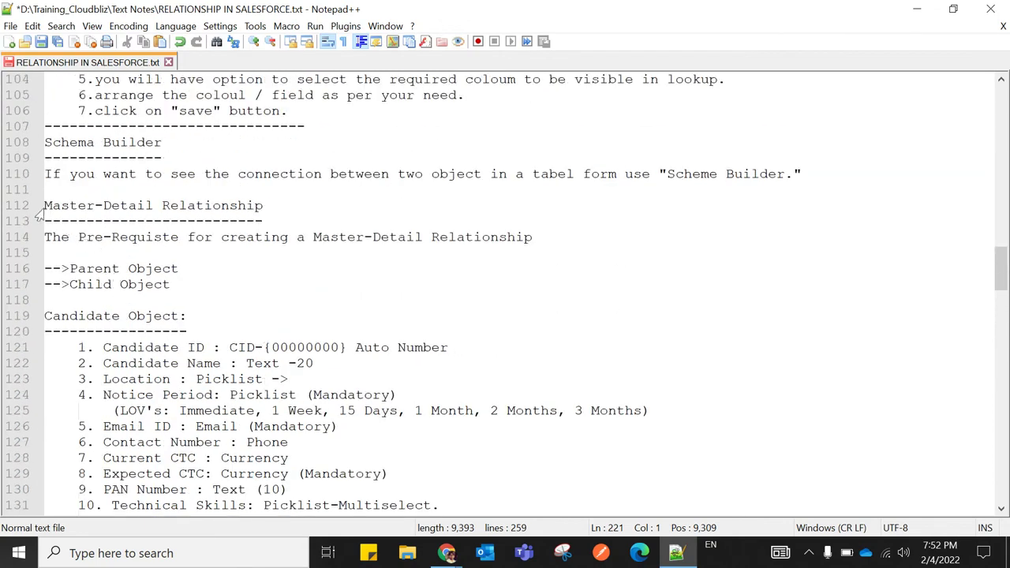
drag(44, 205, 270, 205)
click(287, 206)
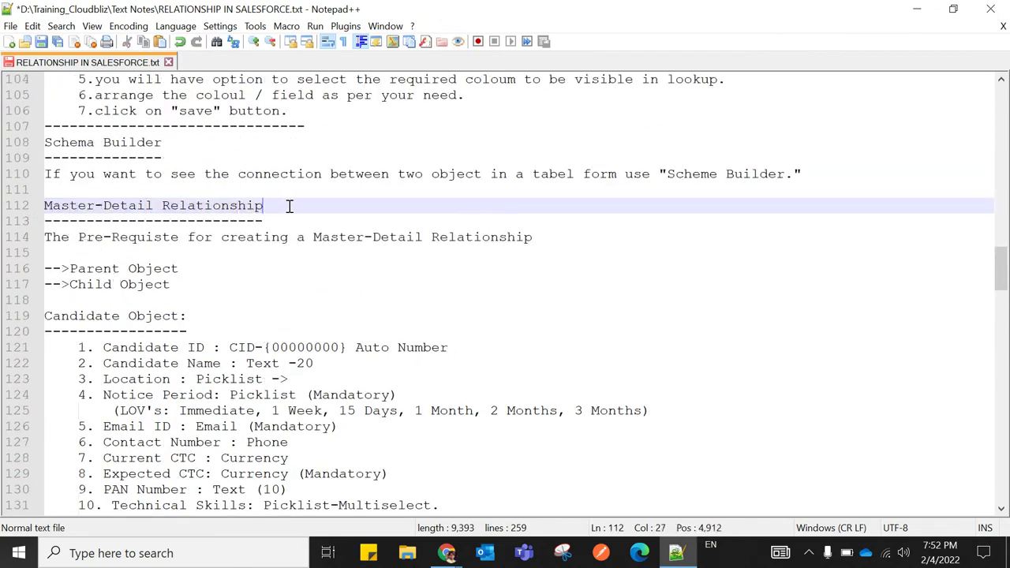
Highlight the words Master and Detail, then scroll back to the Rollup Summary Fields notes
drag(44, 205, 161, 206)
click(268, 218)
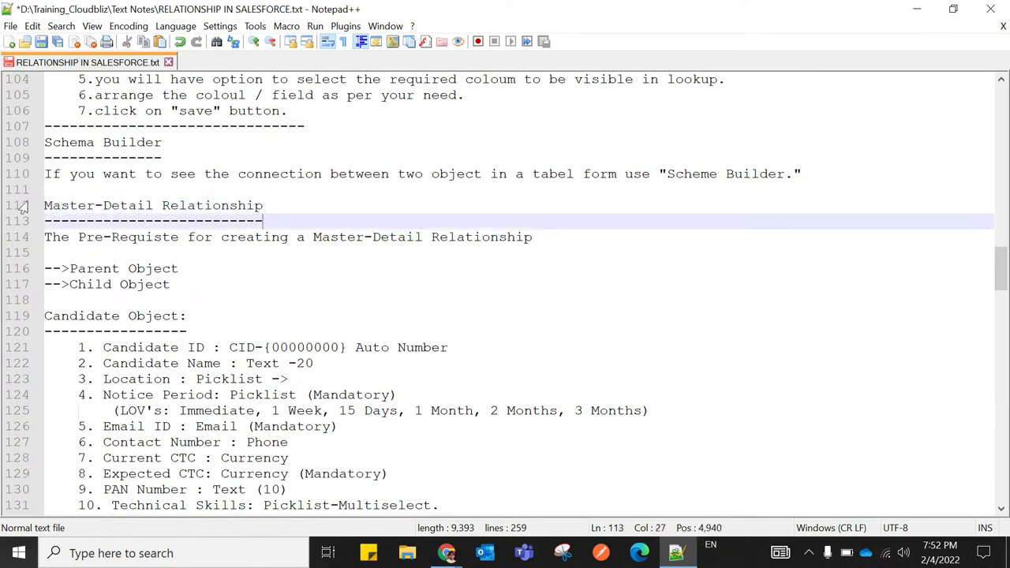
drag(46, 205, 153, 205)
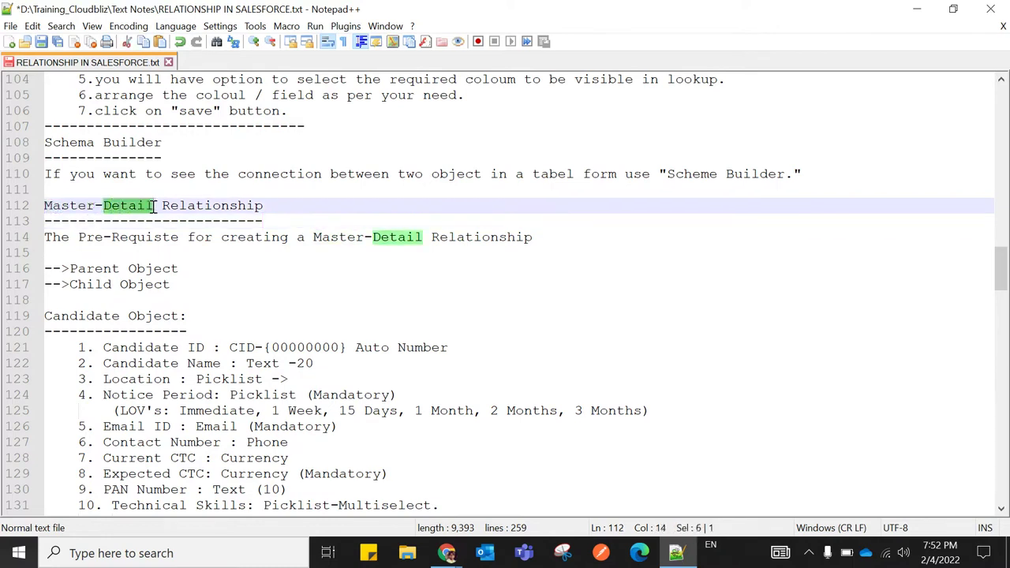
click(304, 216)
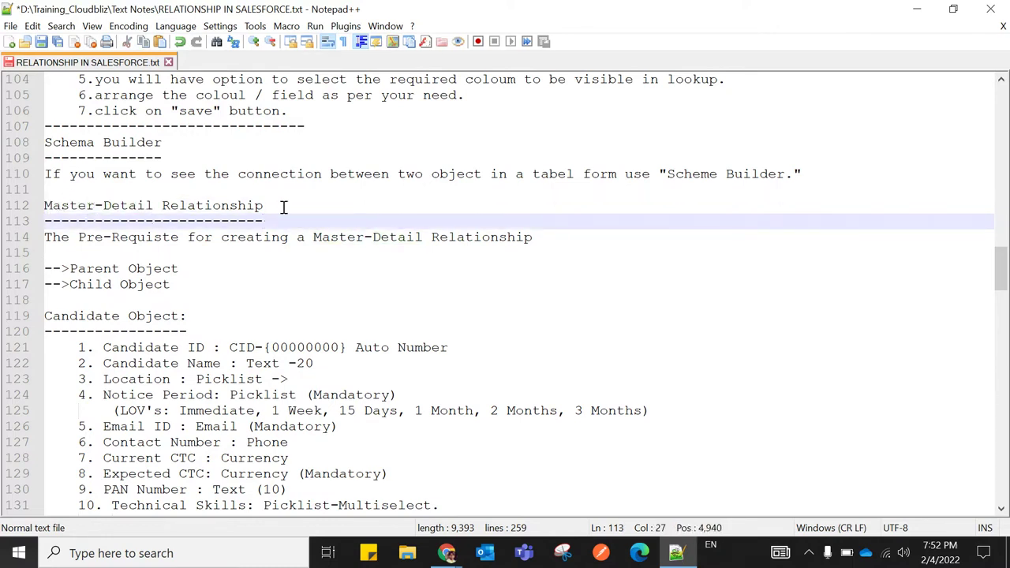
scroll(545, 345, down, 20)
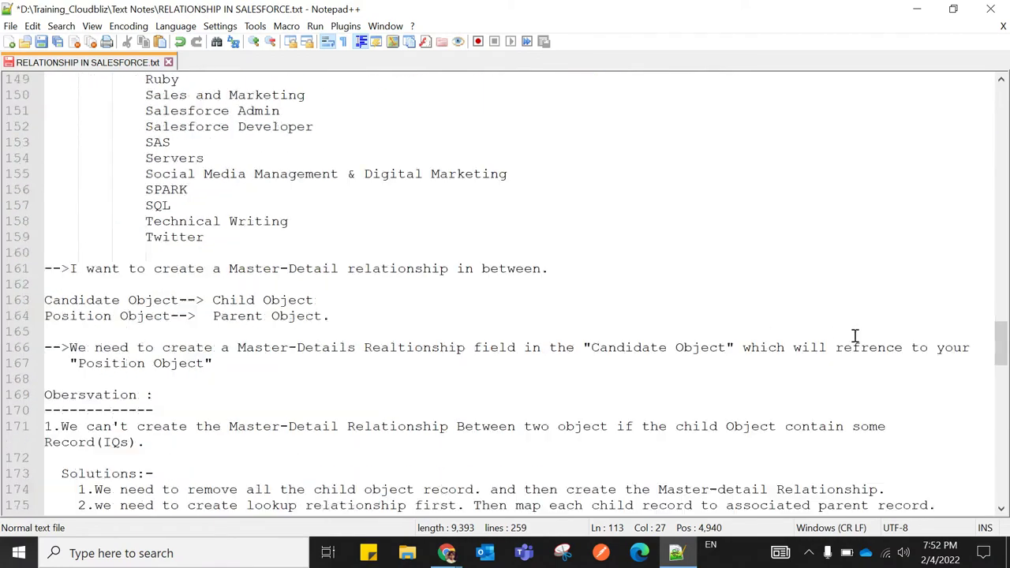
scroll(833, 340, down, 13)
scroll(773, 331, up, 1)
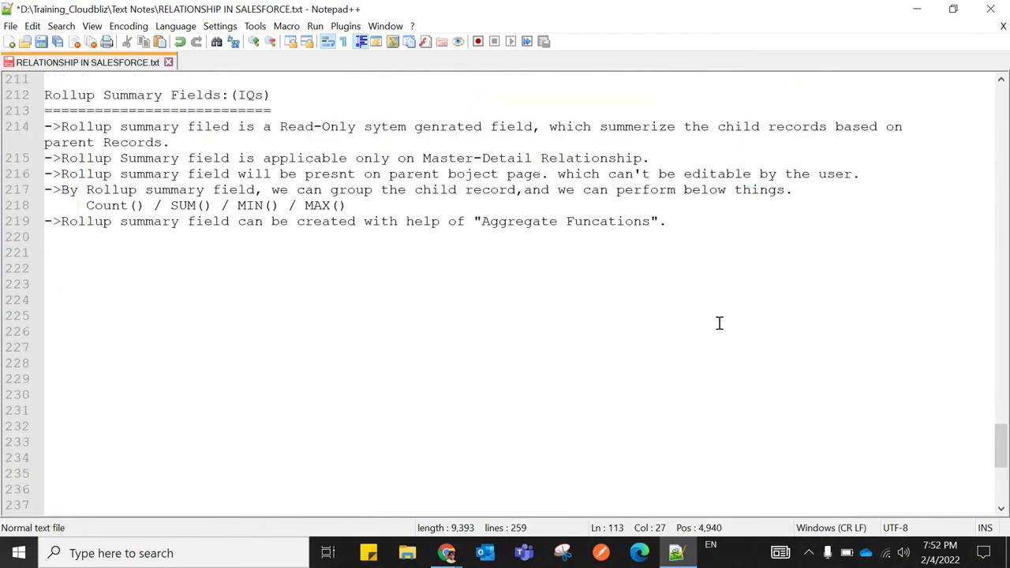
Copy 'Aggregate Funcations' from line 219 as a heading on line 221, underlined with '=' signs
click(691, 228)
key(Return)
key(Return)
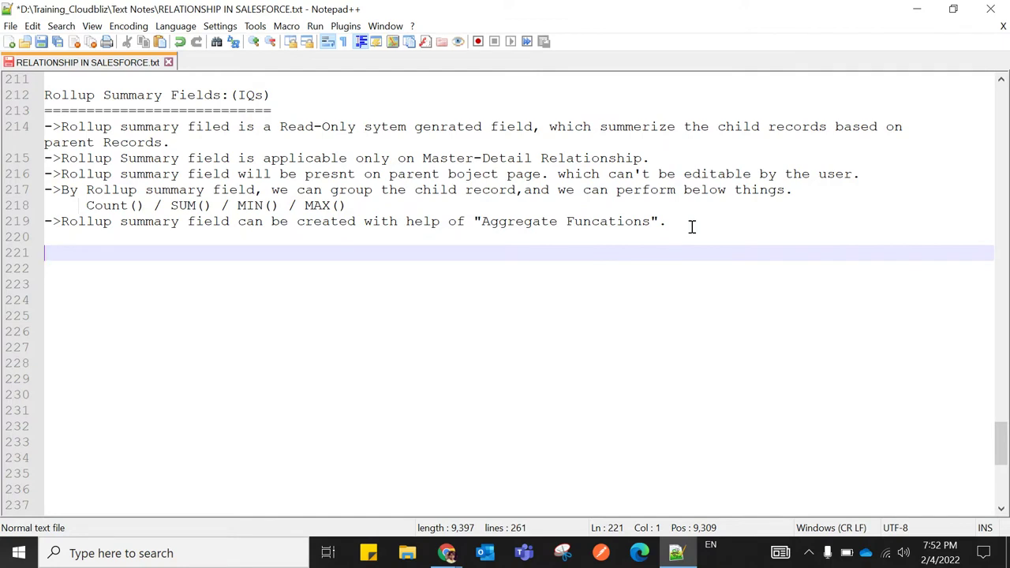
drag(481, 221, 648, 221)
key(ctrl+c)
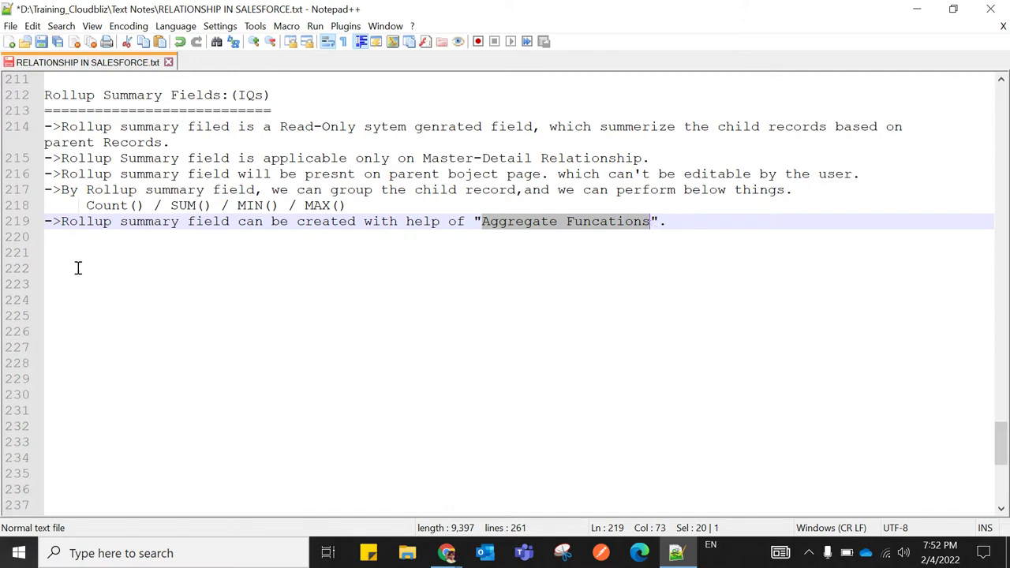
click(49, 254)
key(ctrl+v)
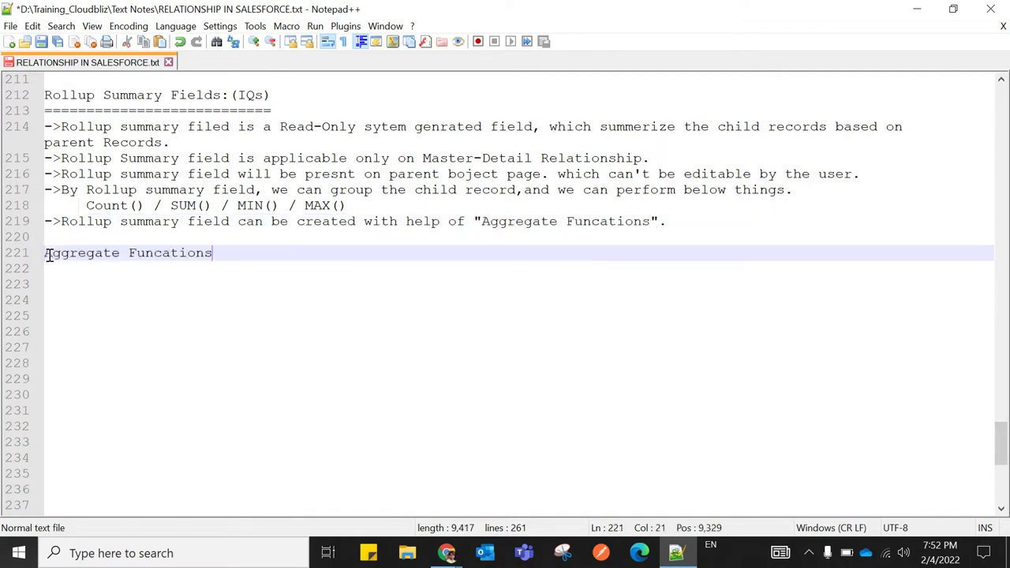
key(Return)
text(================)
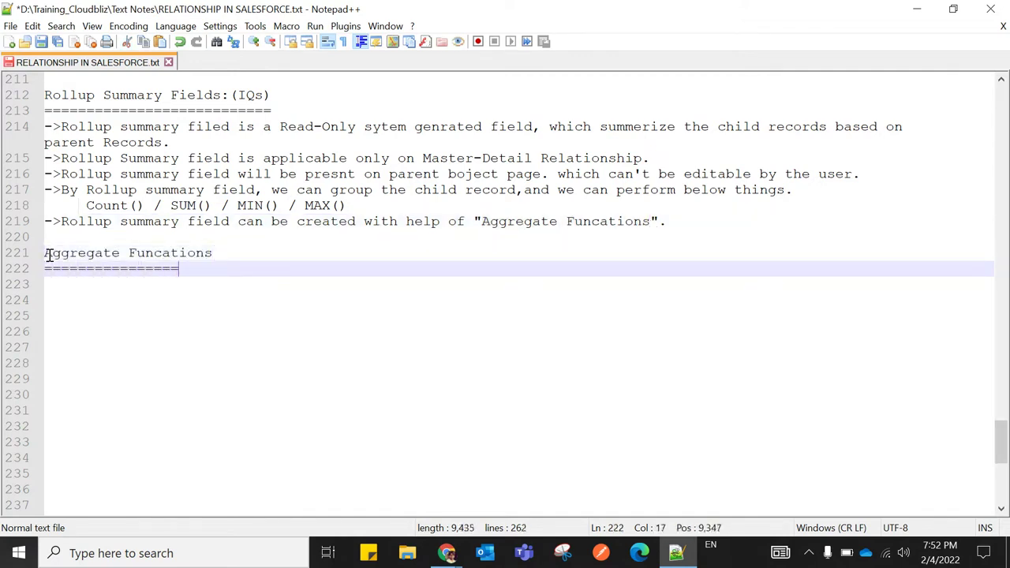
text(=====)
key(Return)
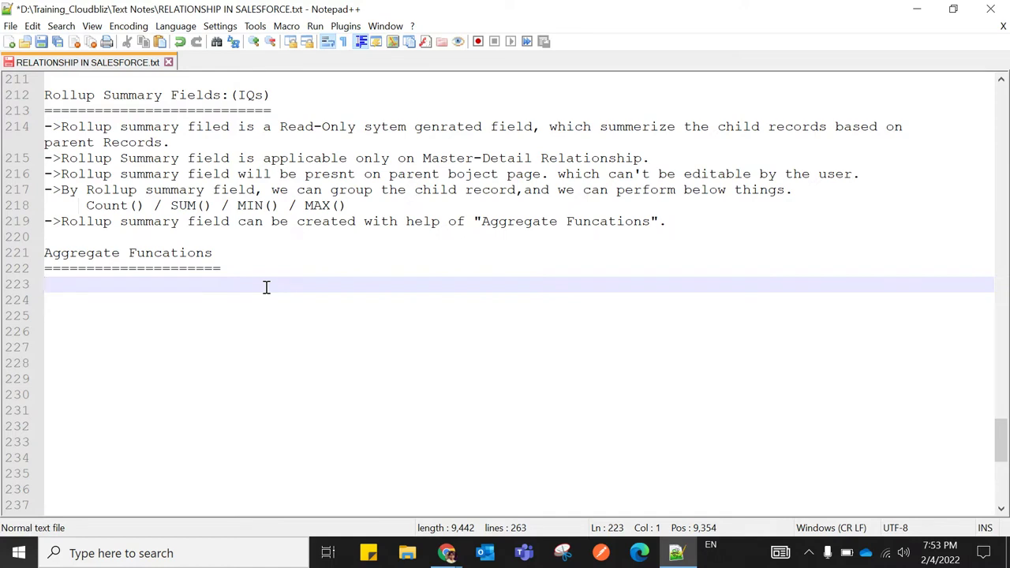
Write the definition: Aggregate Funcations receive a collection of values as input and perform the operation on them
key(ctrl+v)
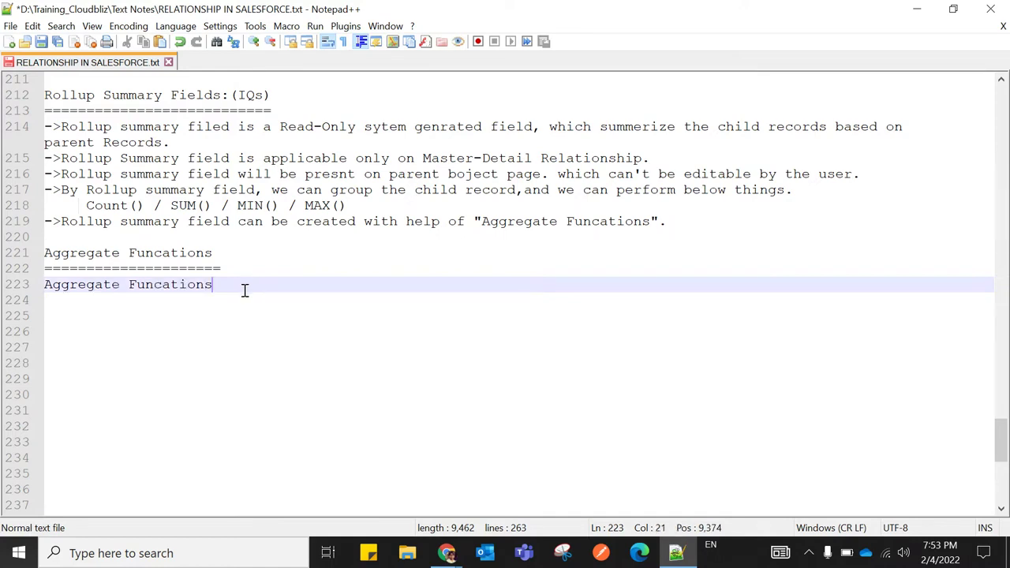
text(will recive a collec)
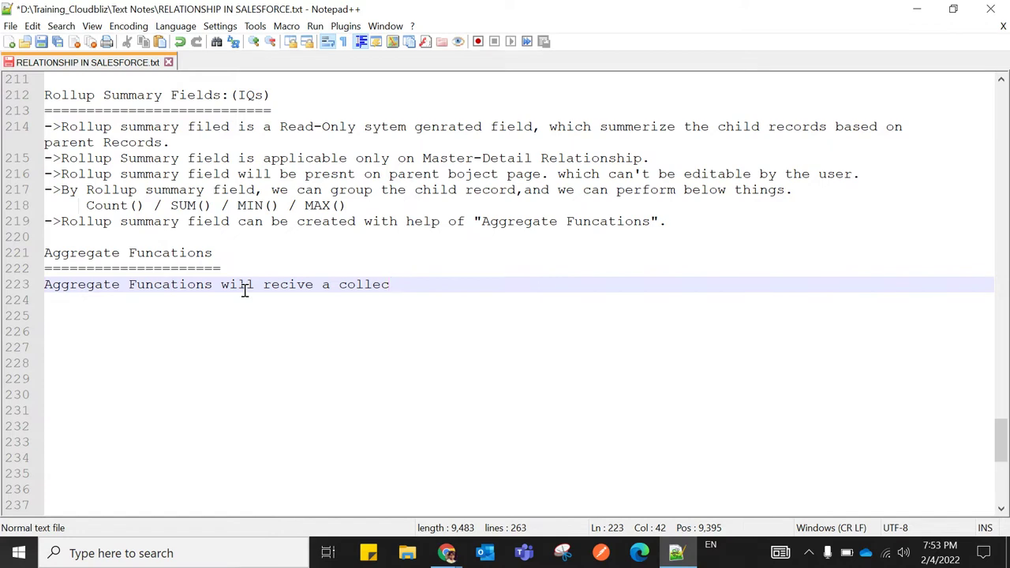
text(tion of value)
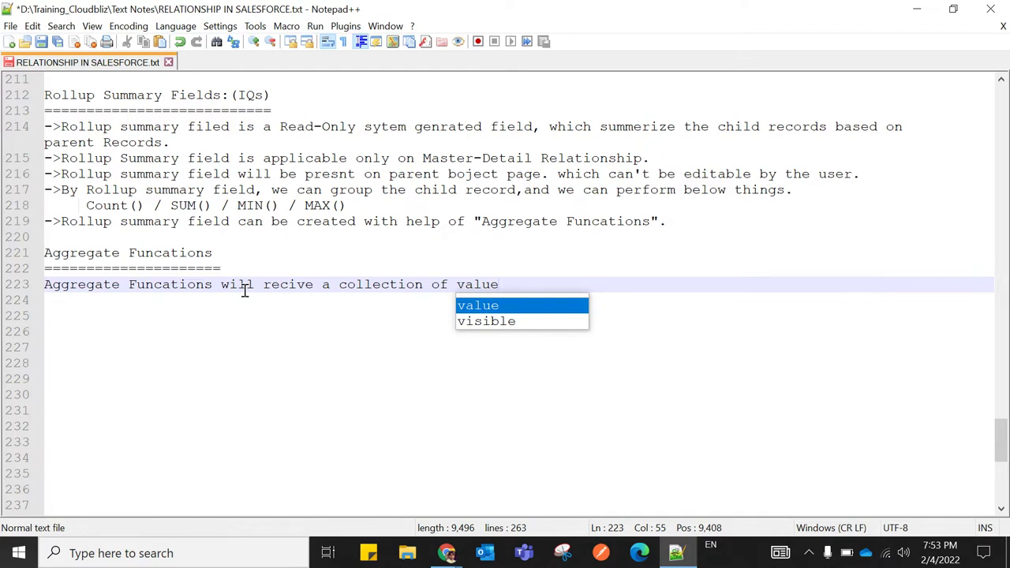
text(as ainput)
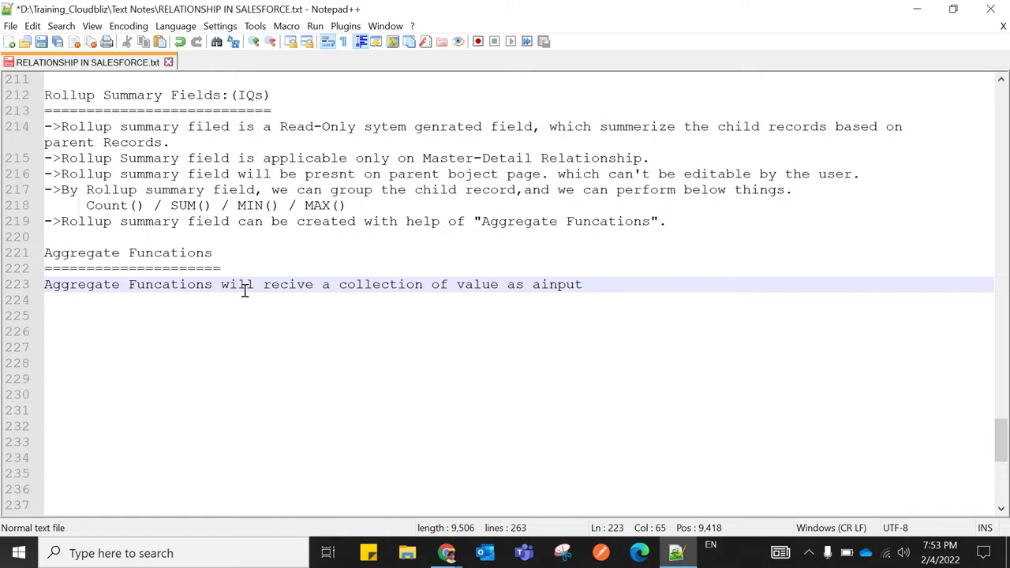
key(Left)
key(Left)
key(Left)
key(Left)
key(Left)
click(636, 289)
text(and will perform)
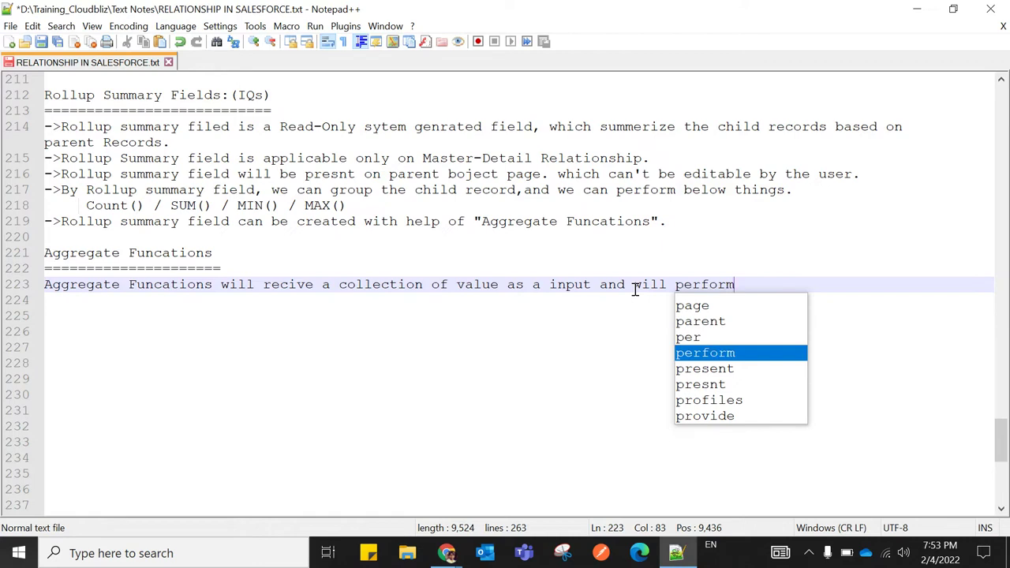
text( the )
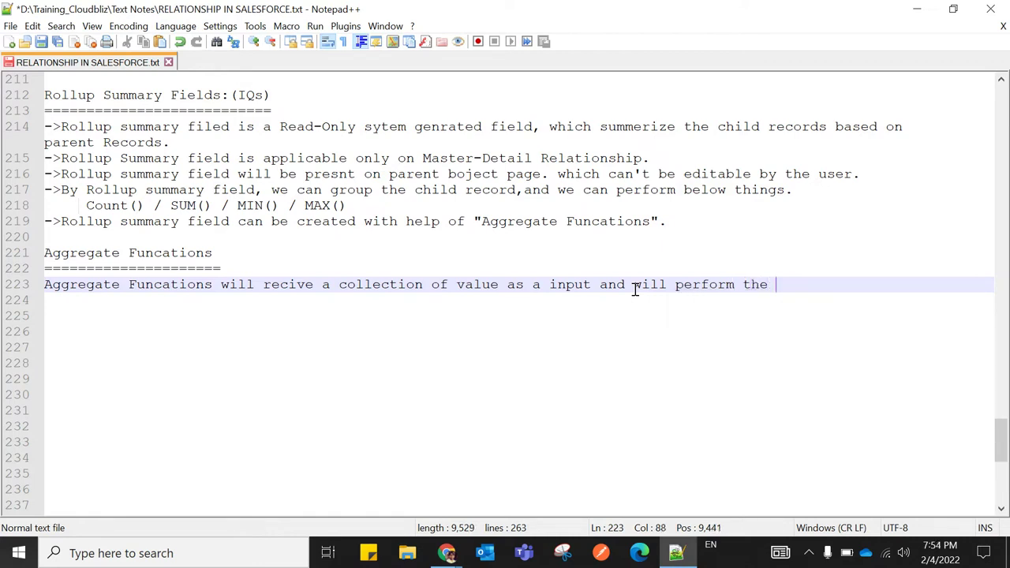
text(operation.)
key(BackSpace)
text(o)
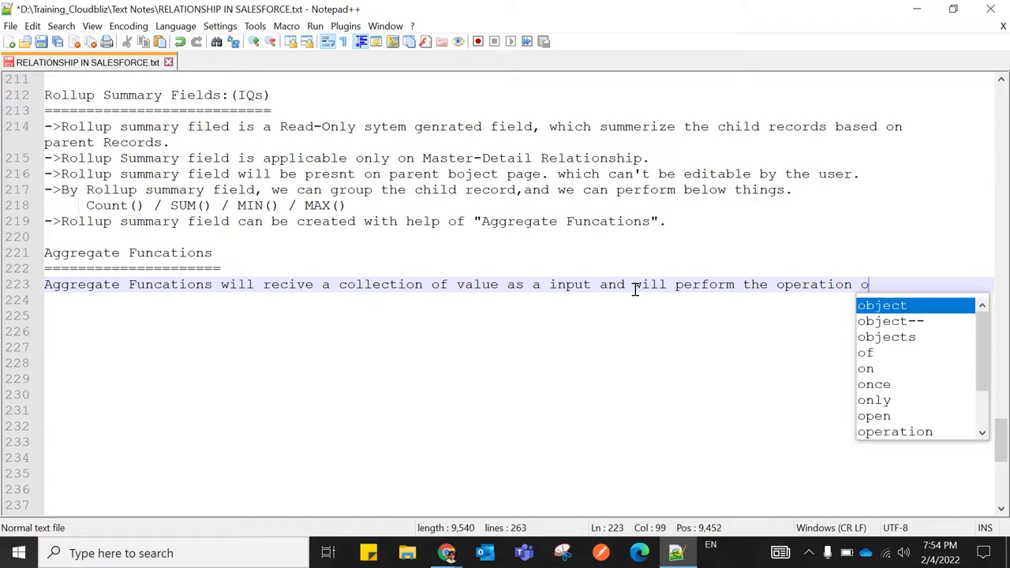
text(n inpi)
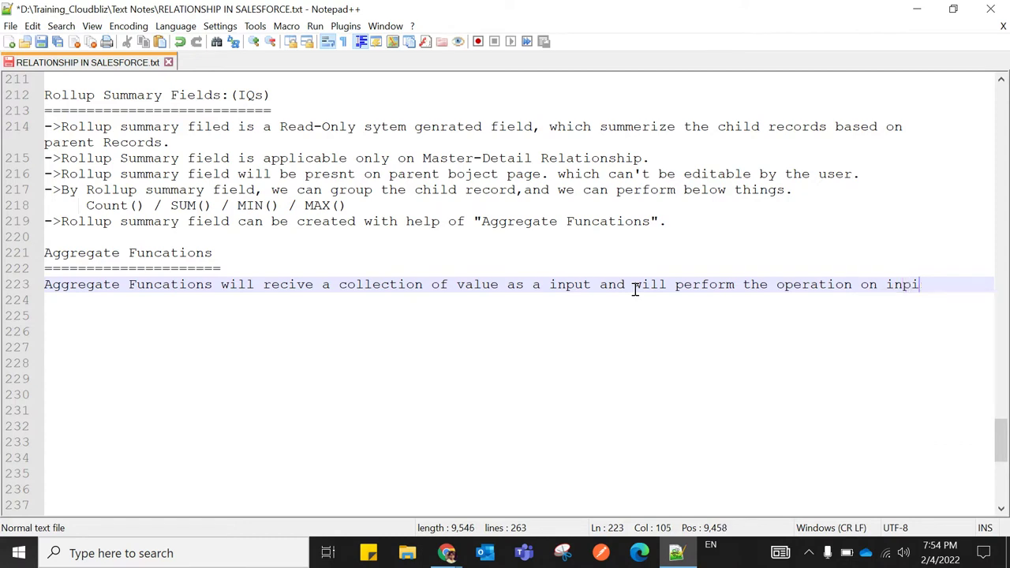
key(BackSpace)
text(ut va)
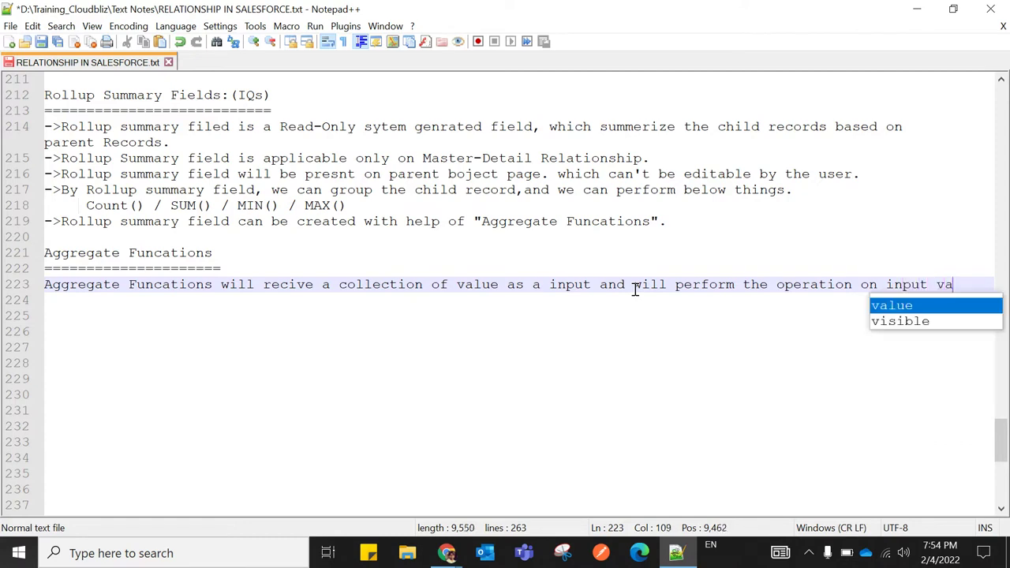
text(lue.)
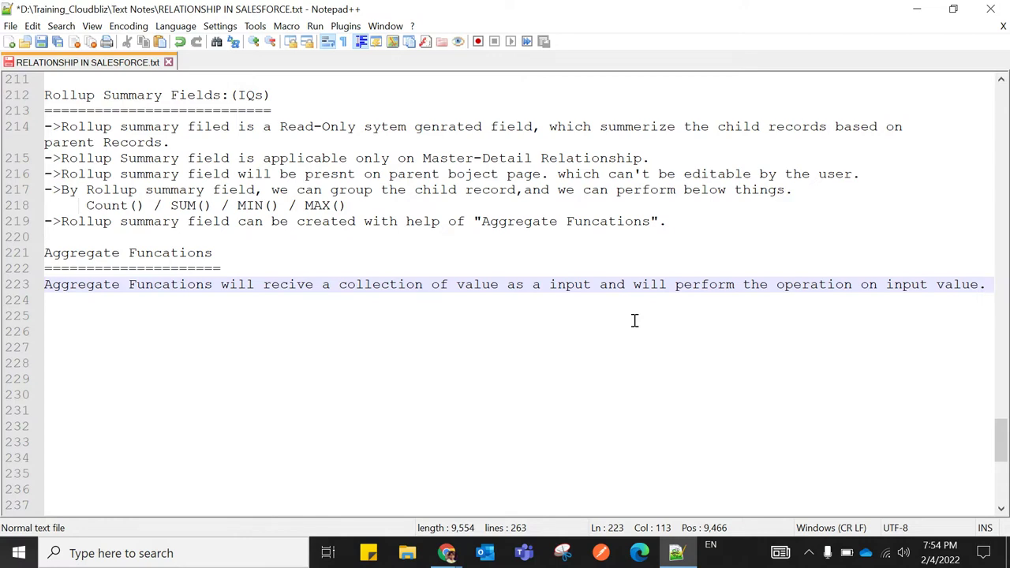
End the note with 'and it will result in only one value.', prefix it with '->', and add a blank line
text(an)
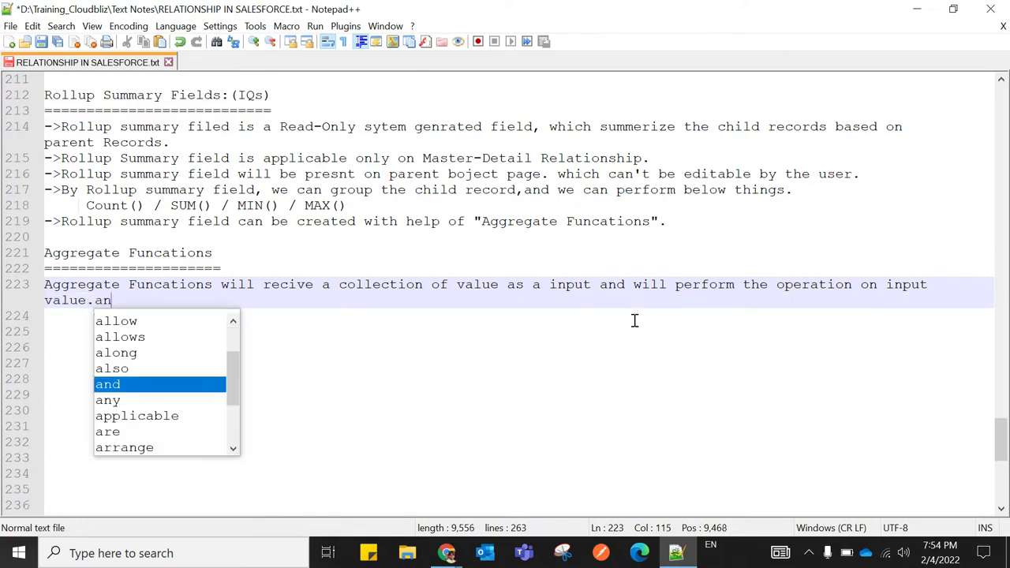
text(d i)
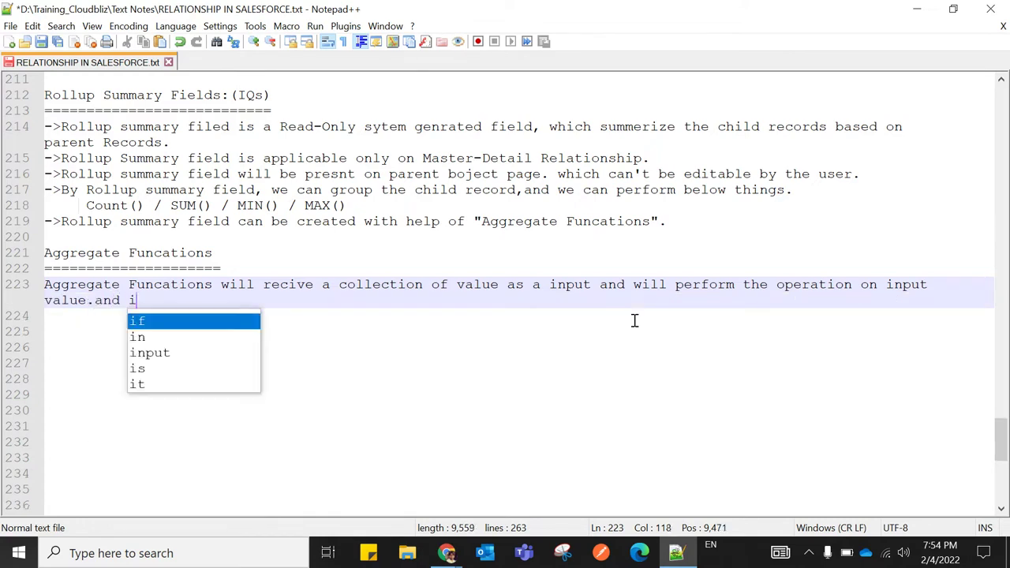
text(t will )
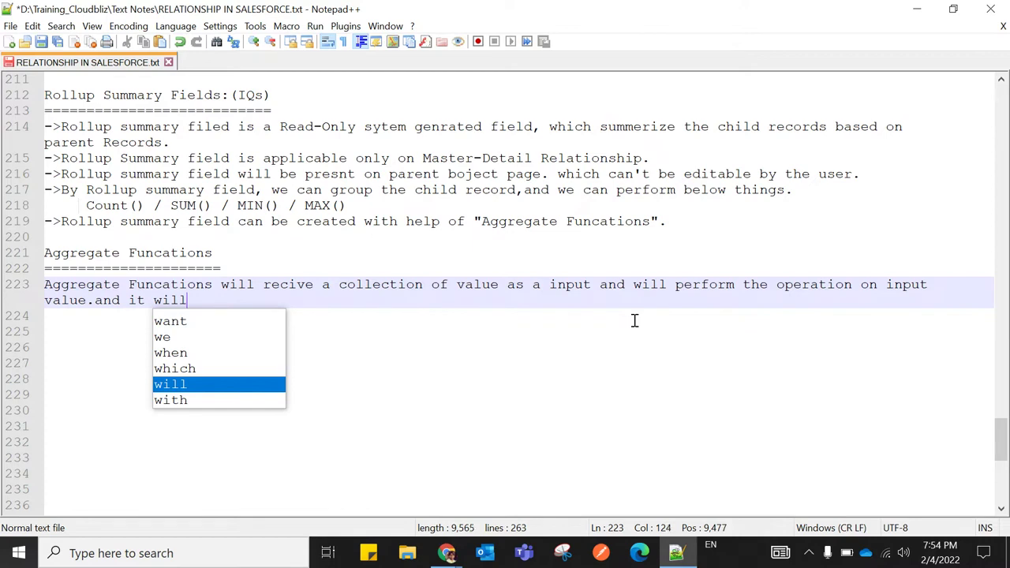
text(resul)
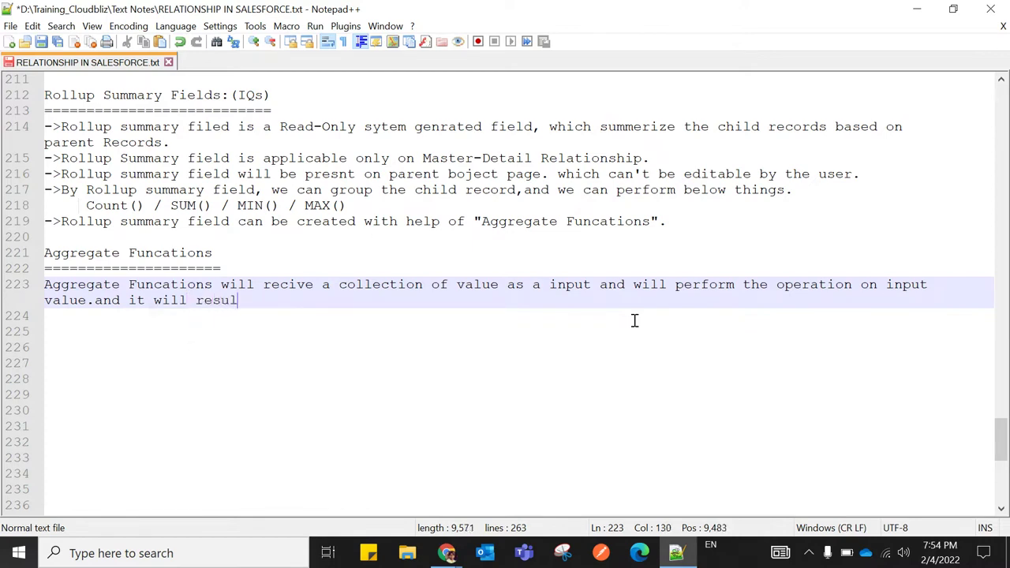
text(t in o)
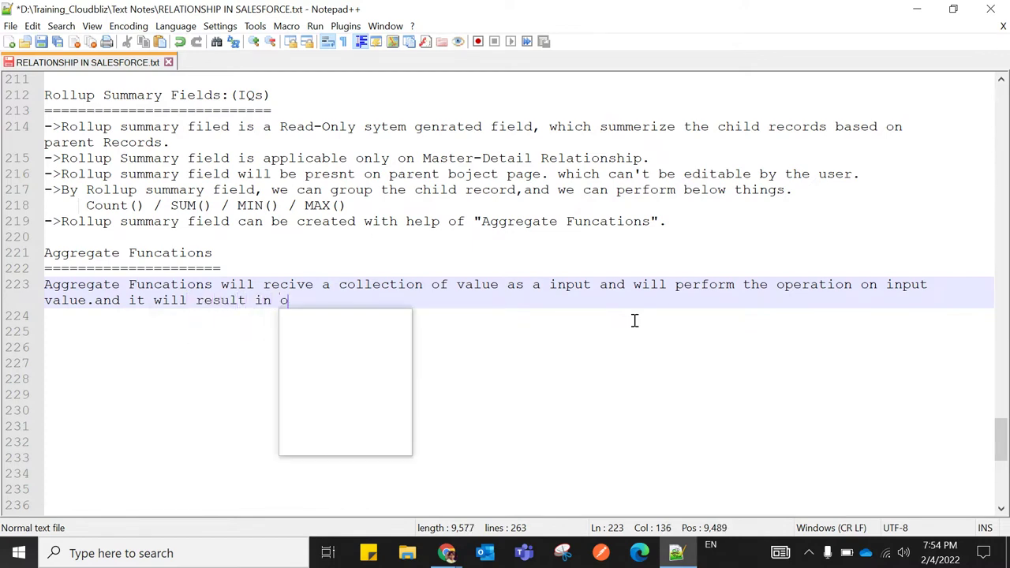
text(nly )
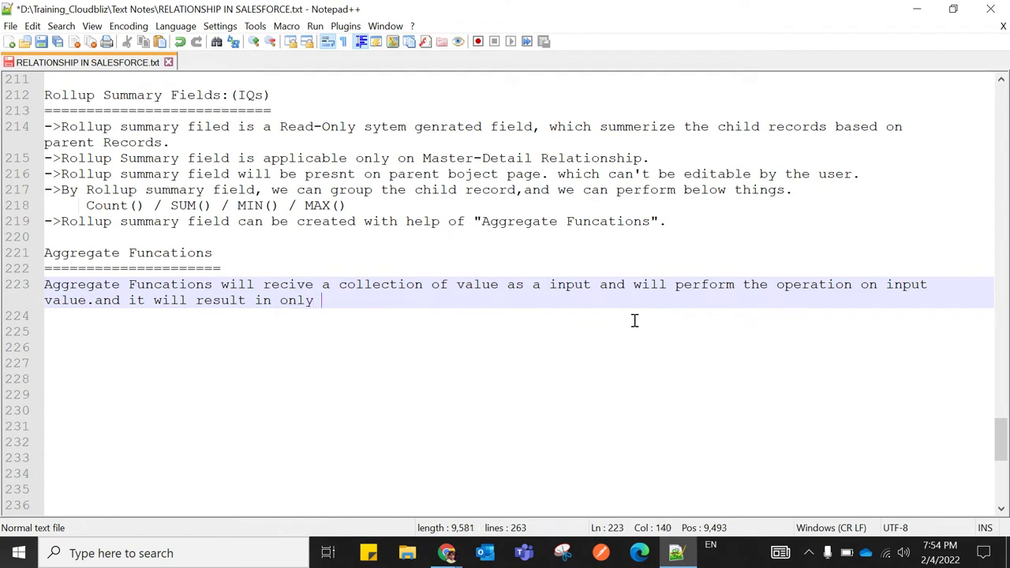
text(on)
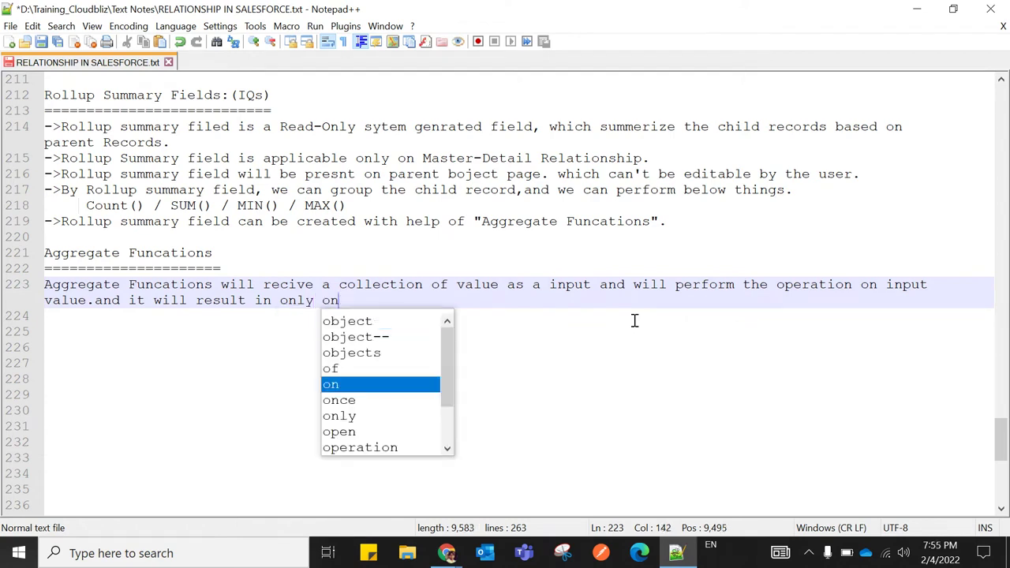
text(e v)
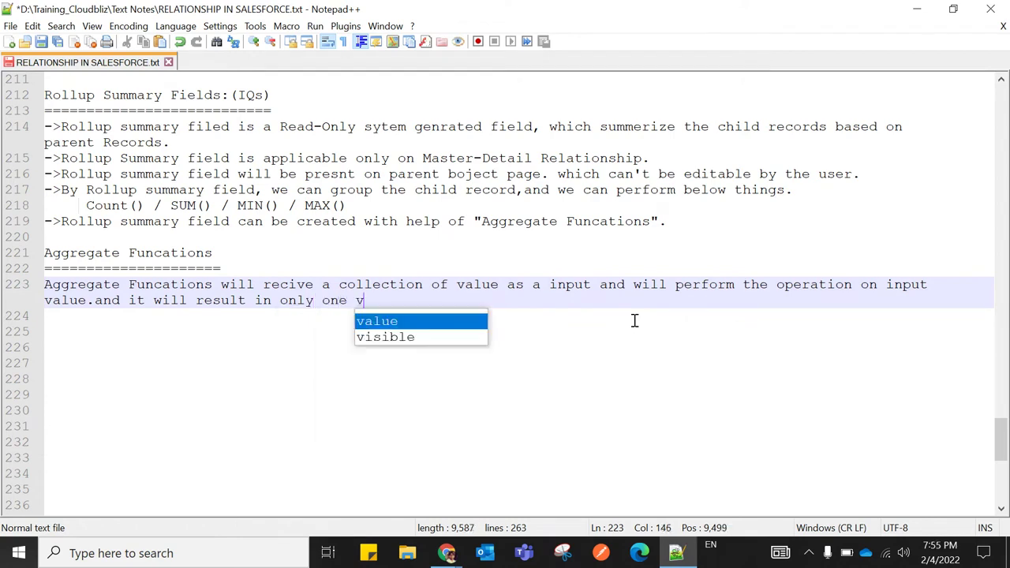
text(alue.)
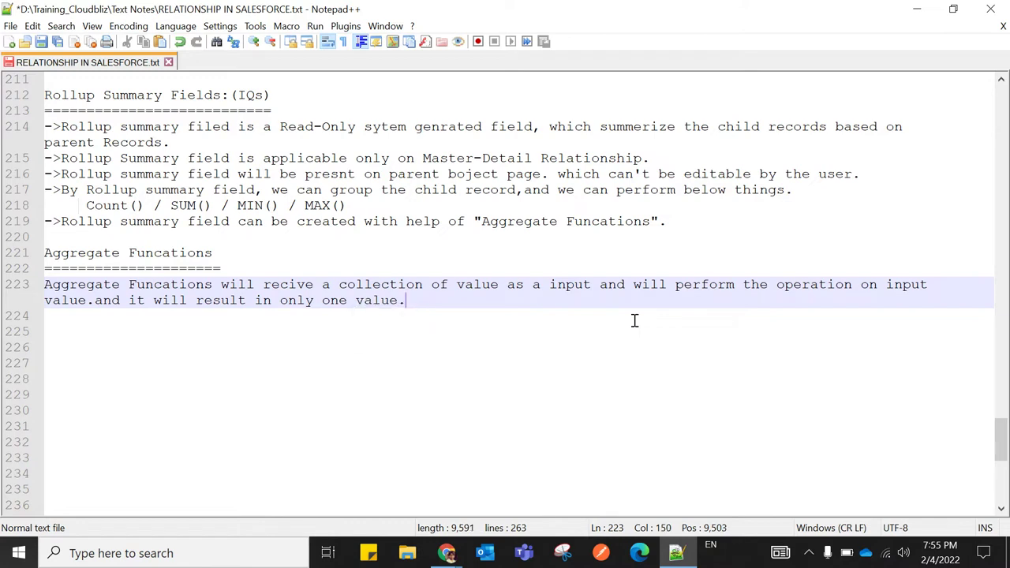
click(45, 286)
text(->)
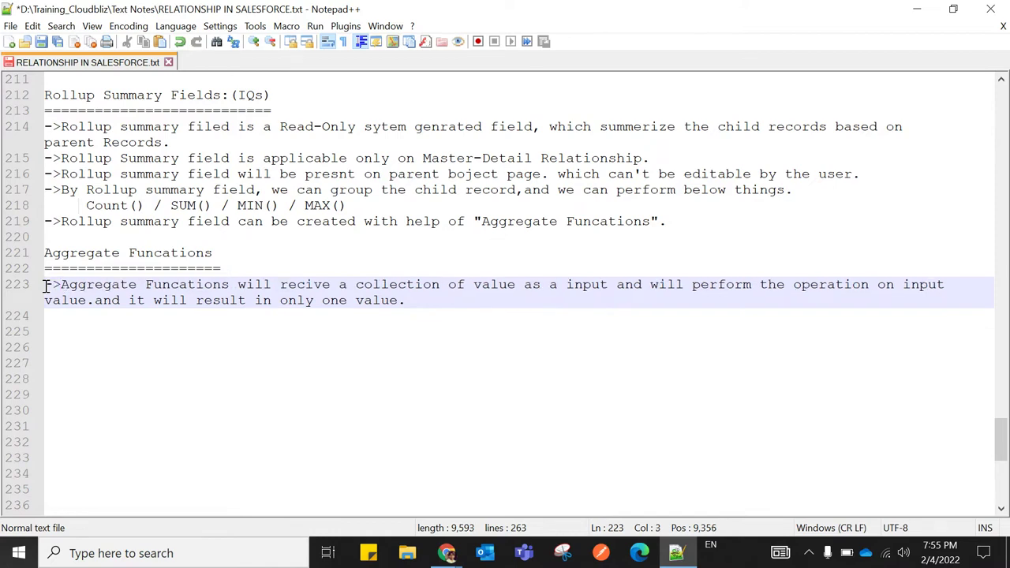
click(281, 374)
click(410, 306)
key(Return)
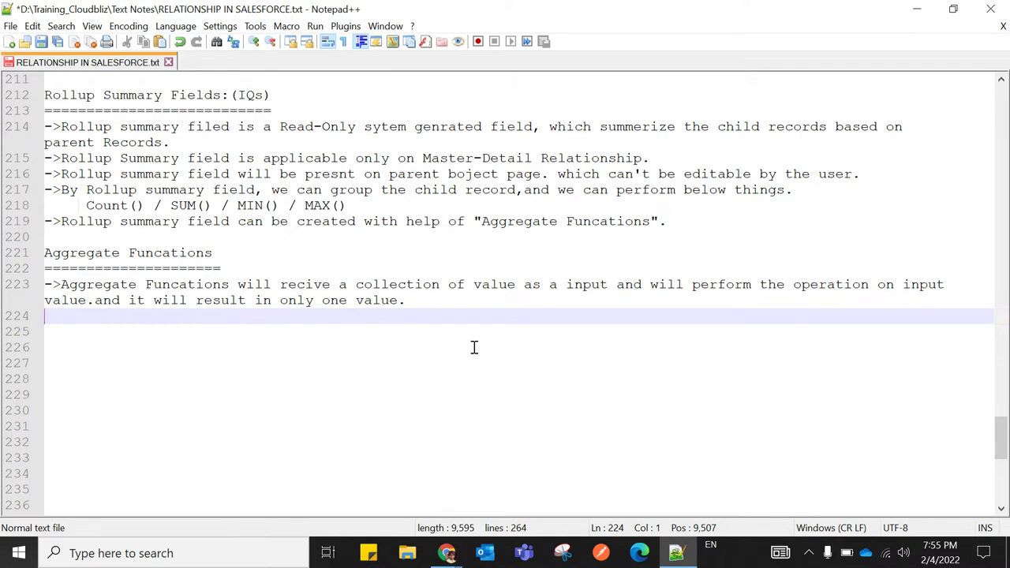
click(241, 552)
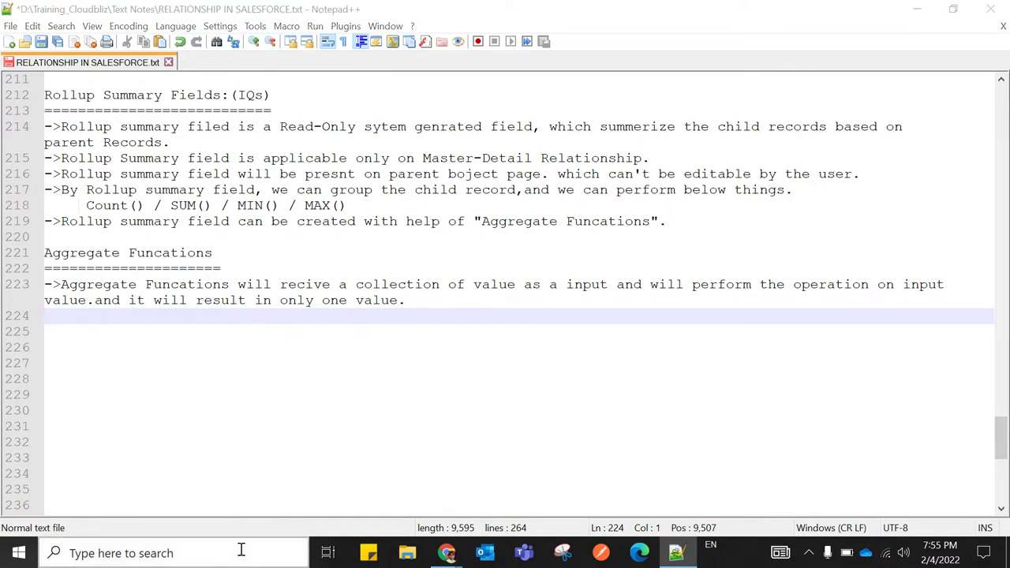
Launch Paint and draw a tall rectangle on the new canvas
text(paint)
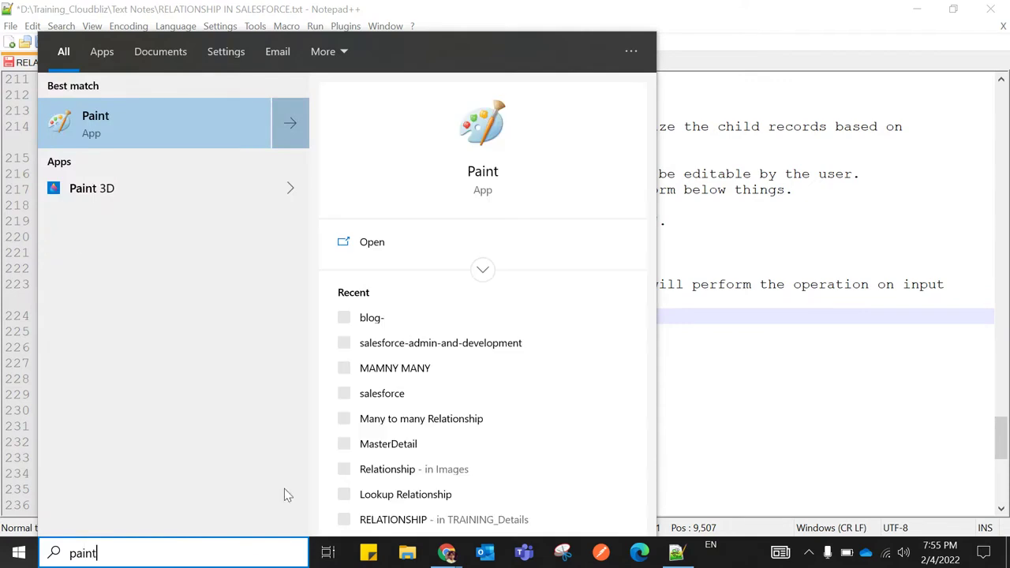
click(419, 245)
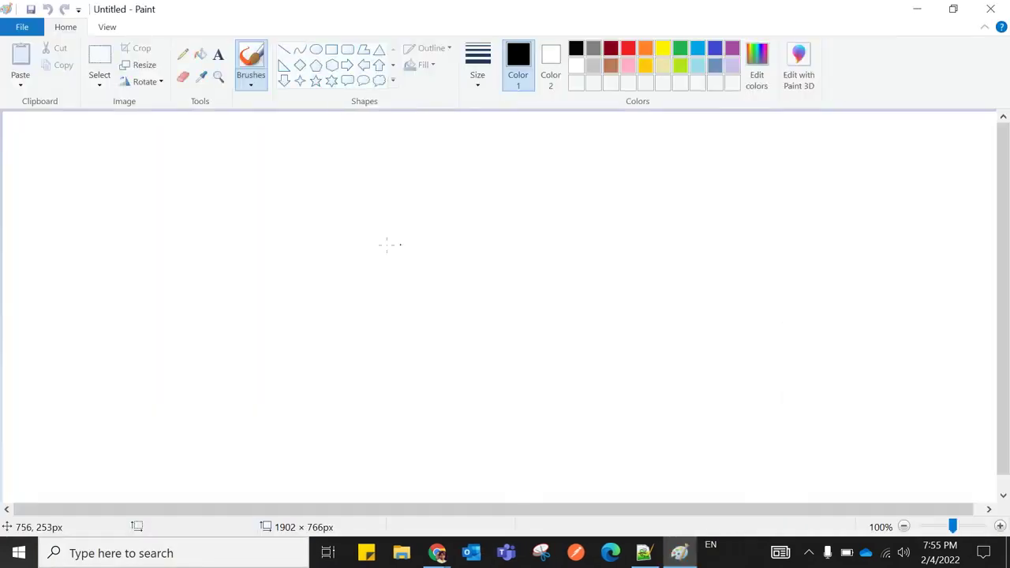
click(331, 51)
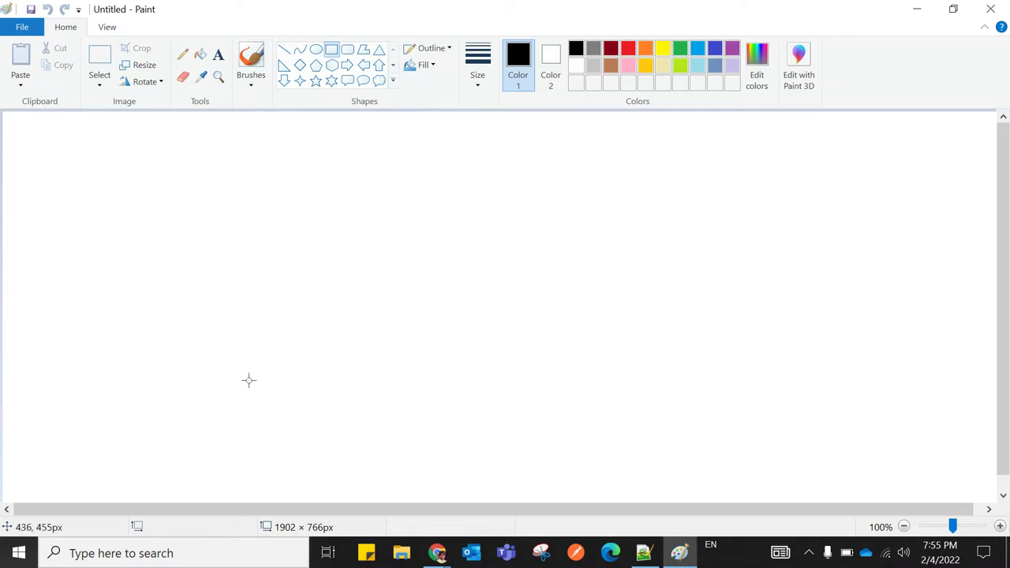
drag(304, 177, 516, 432)
drag(446, 318, 444, 295)
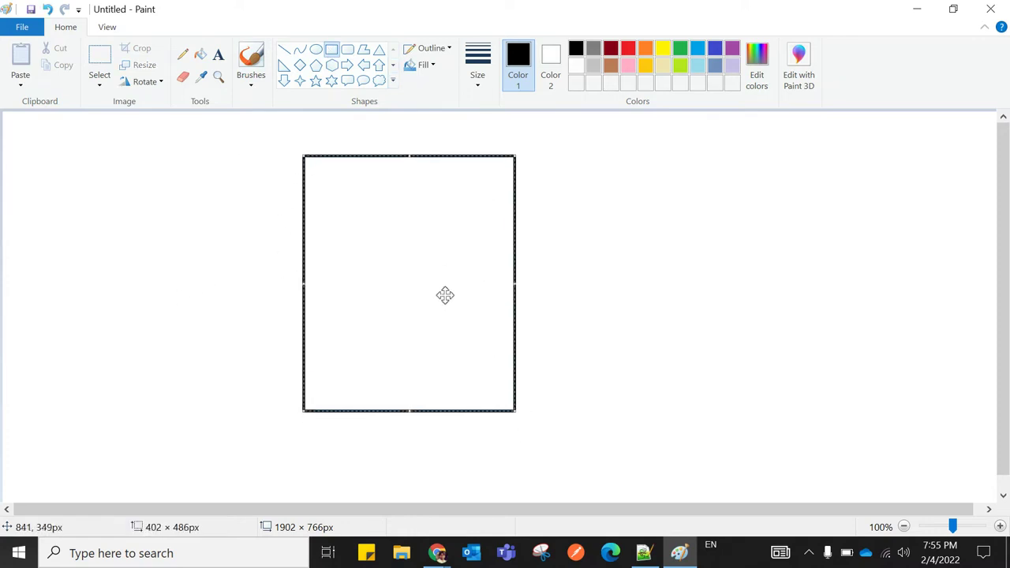
click(595, 255)
Create a text box that fills the rectangle
click(219, 54)
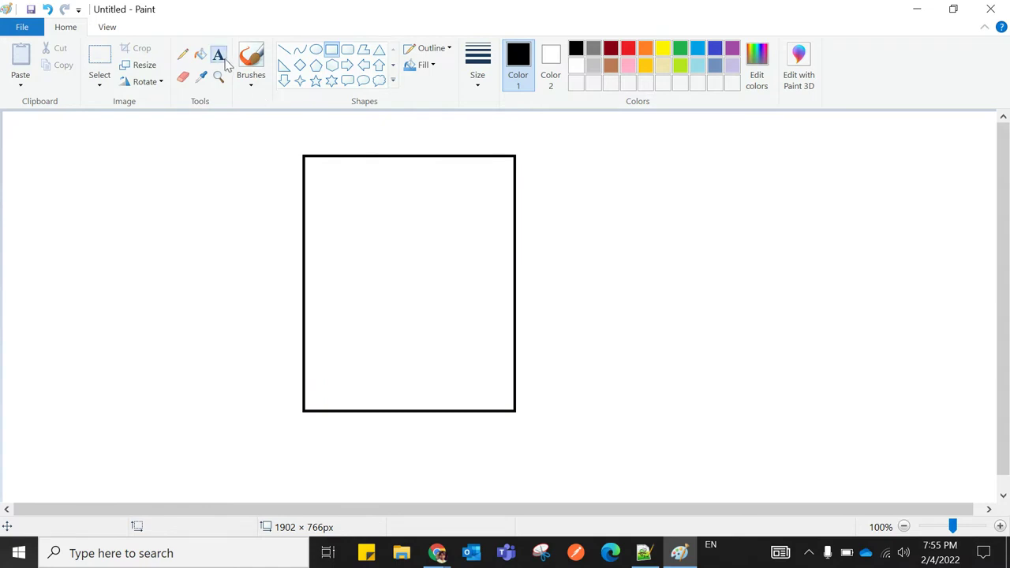
drag(315, 166, 345, 316)
drag(405, 392, 433, 403)
Type COUNT, SUM, MIN and MAX on separate lines in the text box
text(COUNT)
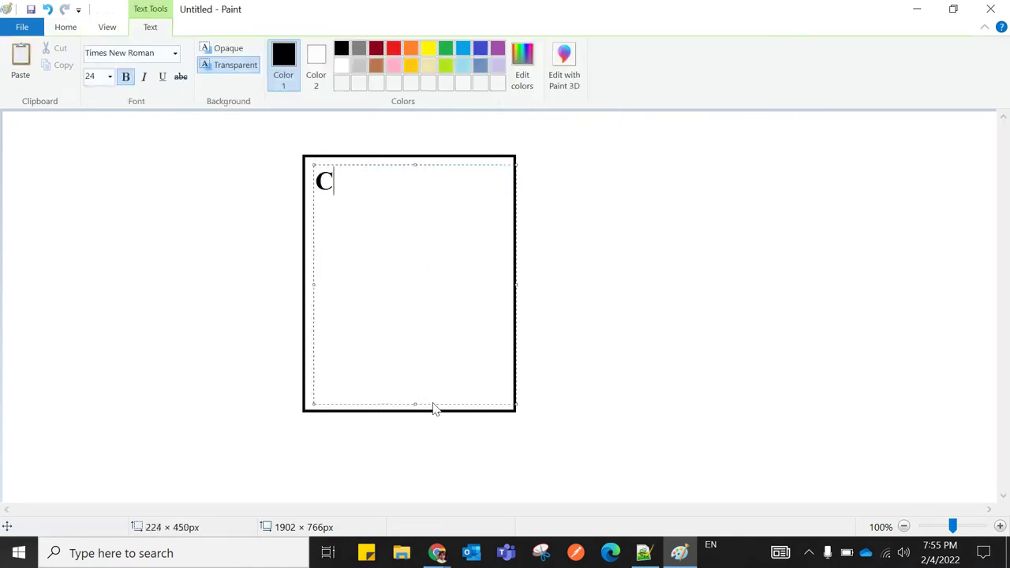
key(Return)
key(Return)
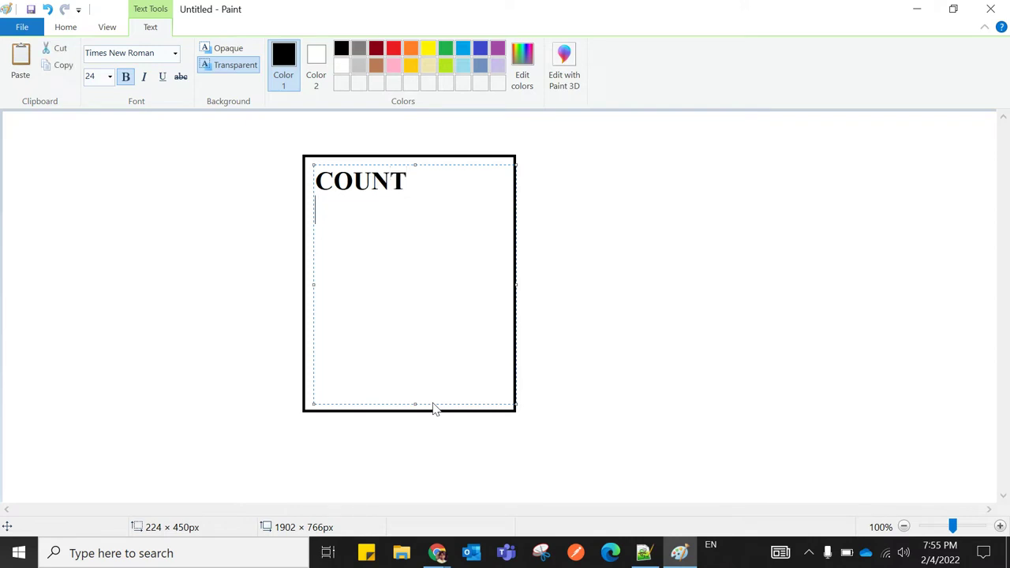
text(SUM)
key(Return)
key(Return)
text(MIN)
key(Return)
key(Return)
text(MAX)
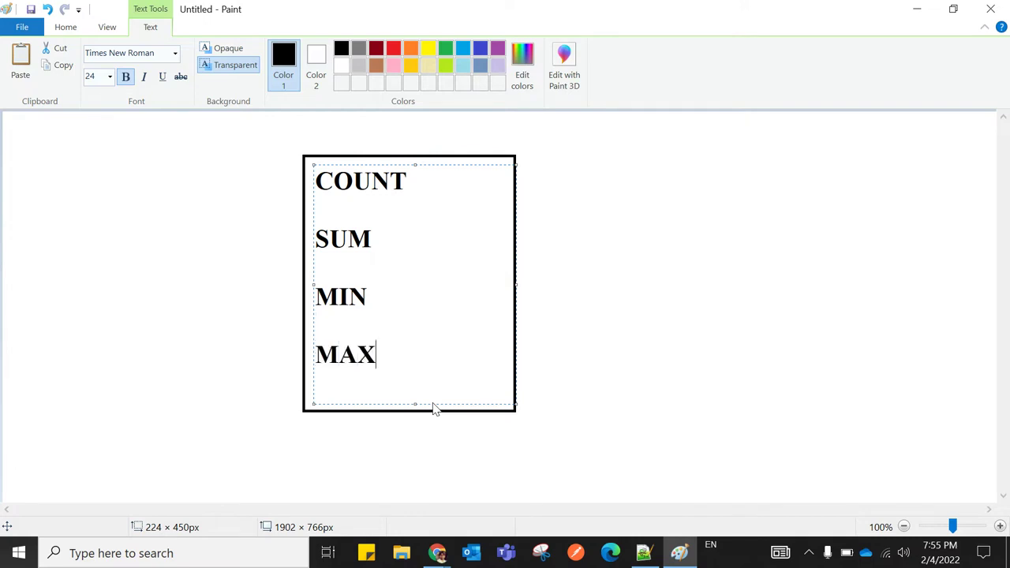
Append () to each function name and colour the whole list red
click(421, 179)
text(())
click(386, 238)
text(())
click(377, 295)
text(())
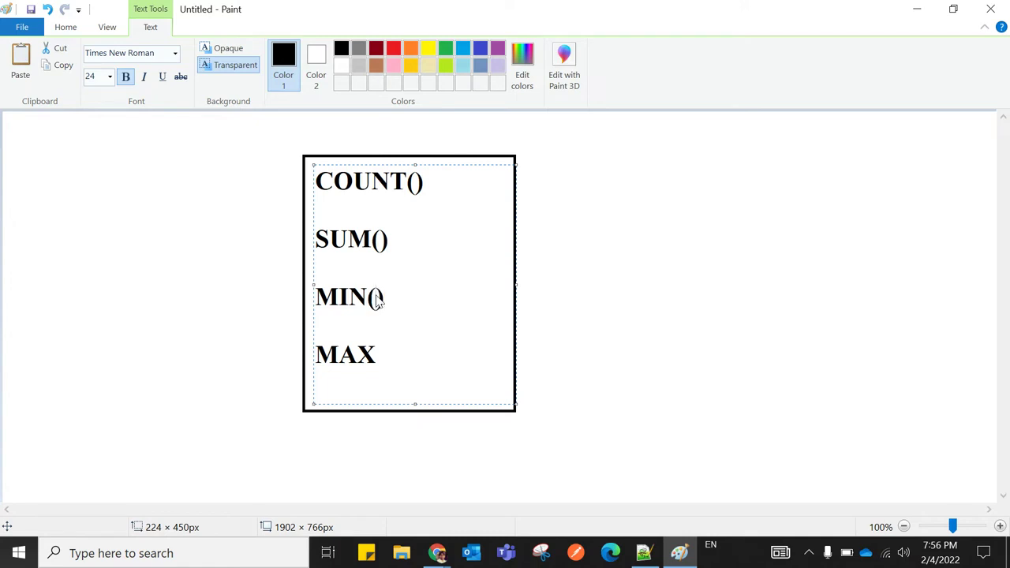
click(387, 358)
text(())
drag(325, 182, 401, 355)
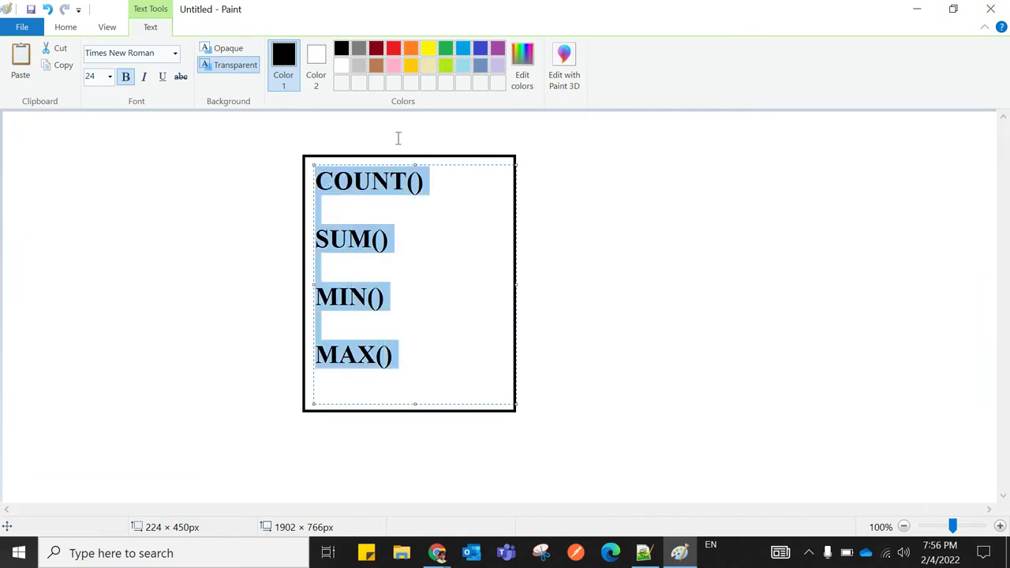
click(393, 49)
click(630, 175)
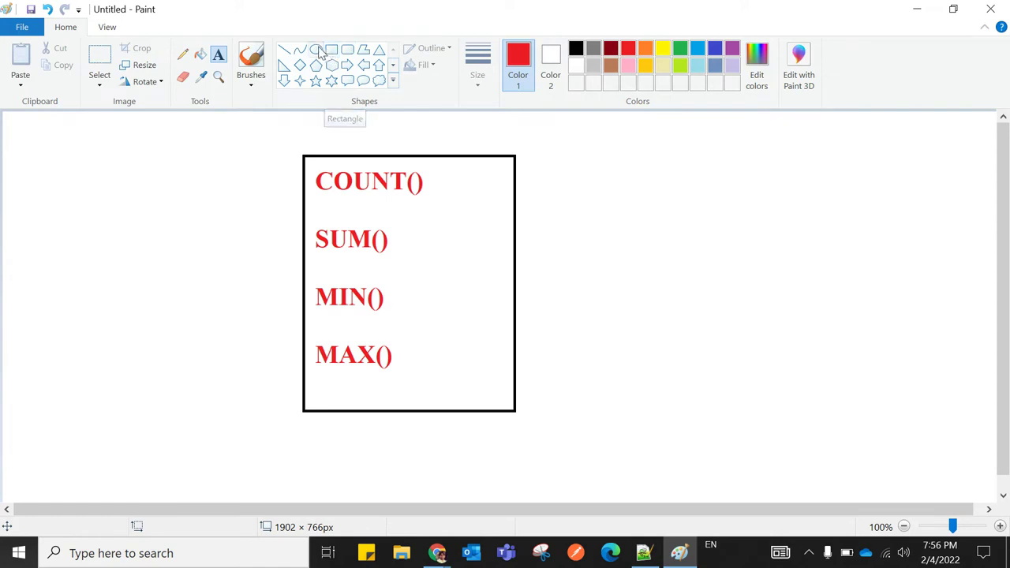
Draw ten small red circles at the top left of the canvas
click(316, 48)
mouse_move(11, 129)
mouse_down()
mouse_move(14, 146)
mouse_move(40, 159)
mouse_move(25, 193)
mouse_move(6, 166)
mouse_move(17, 191)
mouse_move(43, 204)
mouse_move(26, 254)
mouse_move(47, 261)
mouse_up()
click(23, 187)
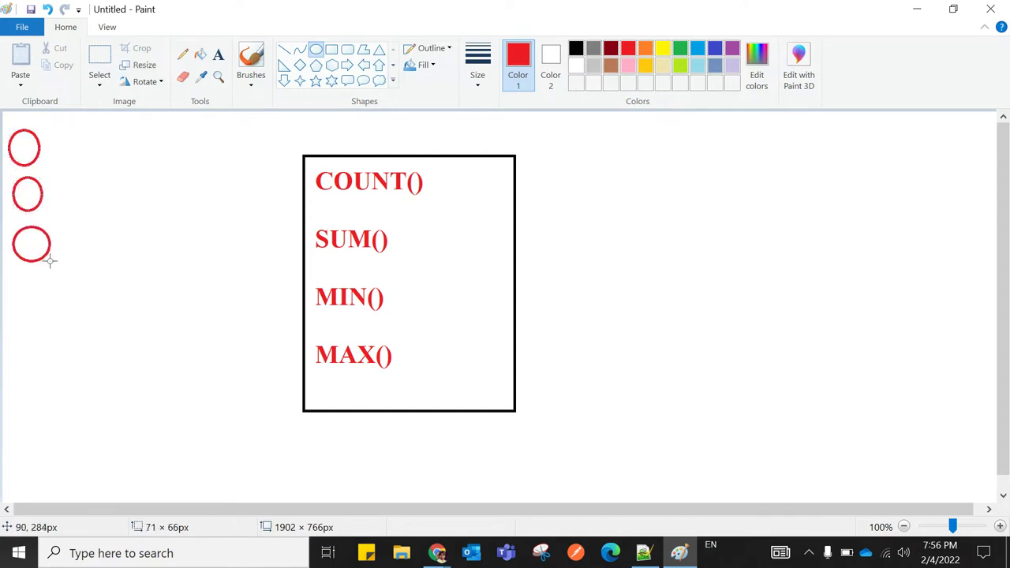
drag(55, 133, 96, 266)
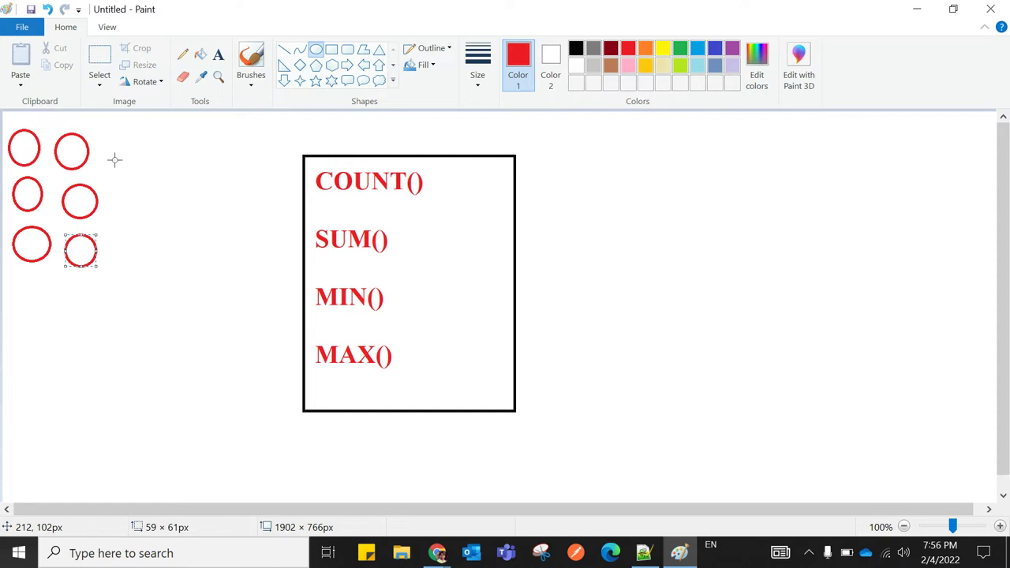
drag(112, 145, 155, 275)
drag(170, 155, 206, 189)
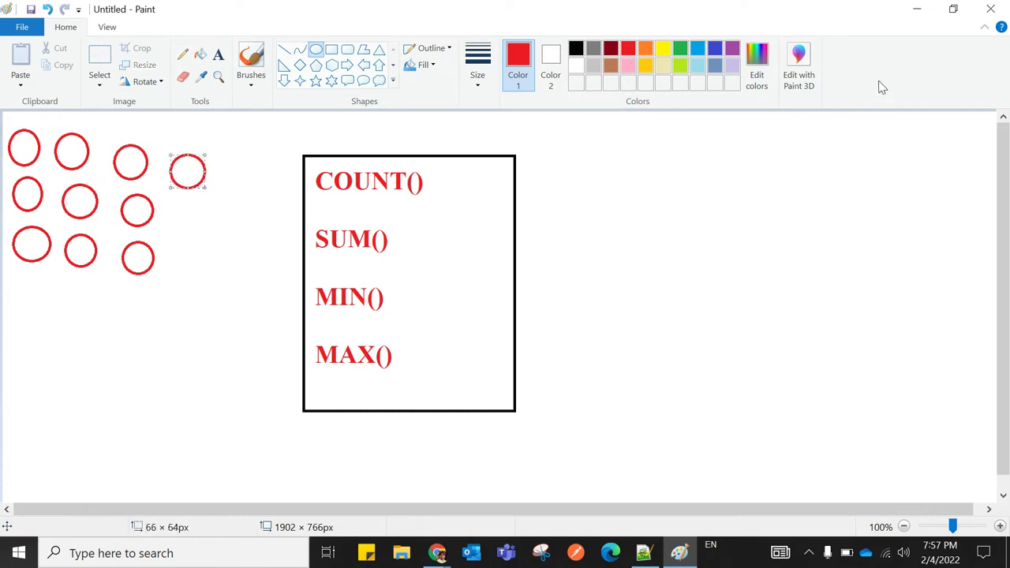
click(859, 113)
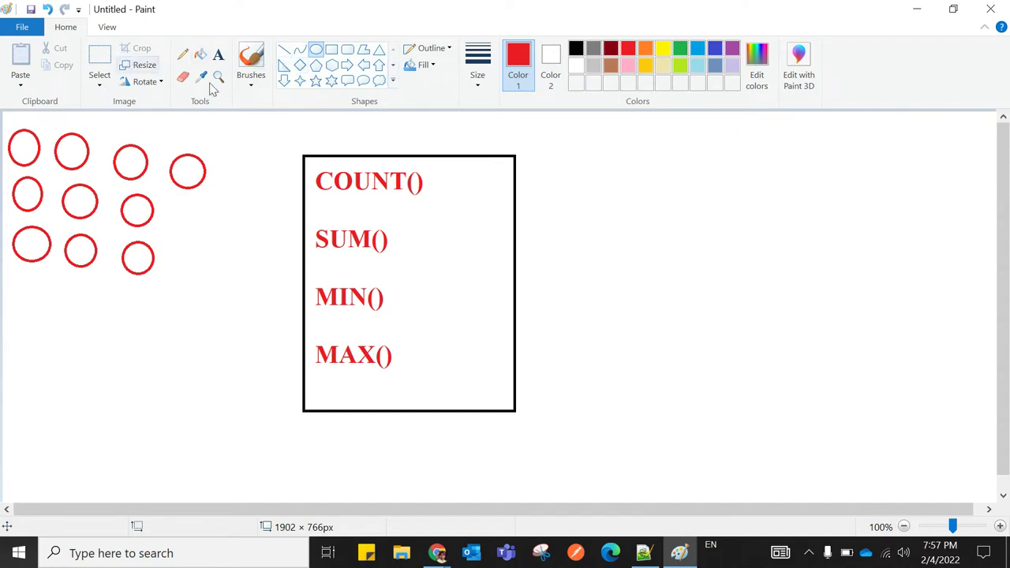
Enclose the ten circles in a red rectangle
click(332, 49)
drag(10, 116, 226, 291)
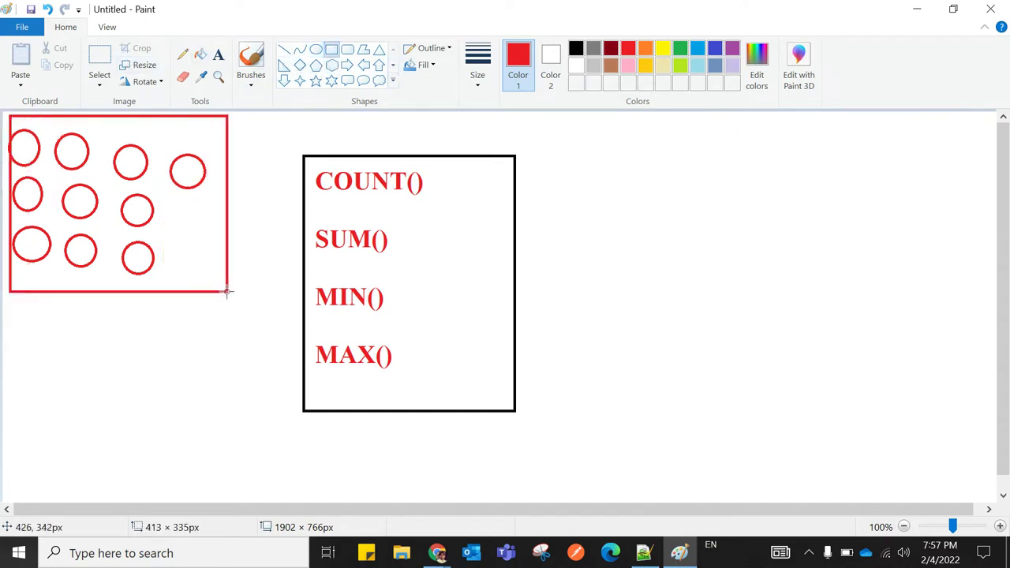
drag(198, 252, 193, 251)
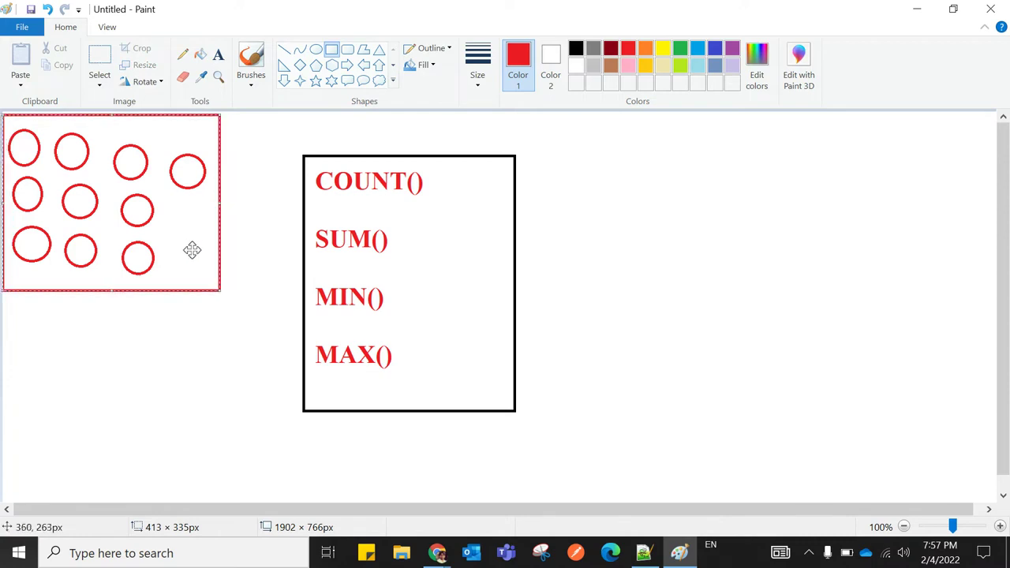
Recolour the circle box blue, then discard a trial connector line
click(697, 49)
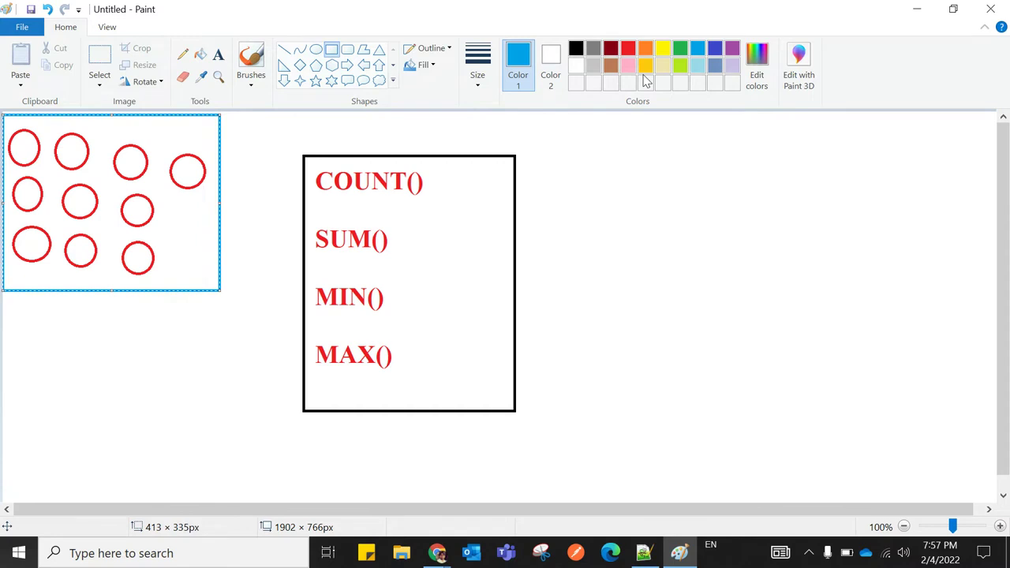
click(937, 145)
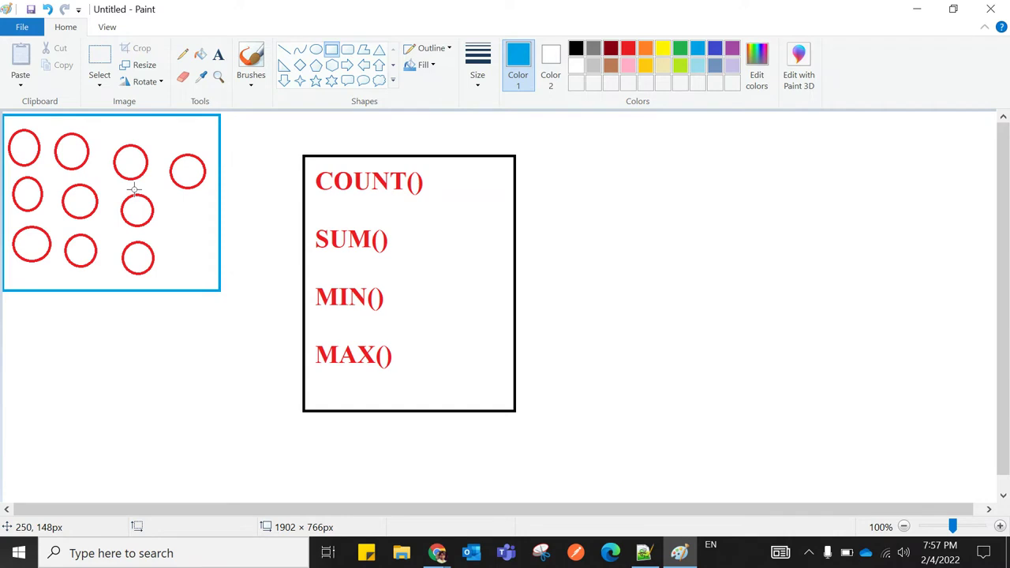
click(284, 49)
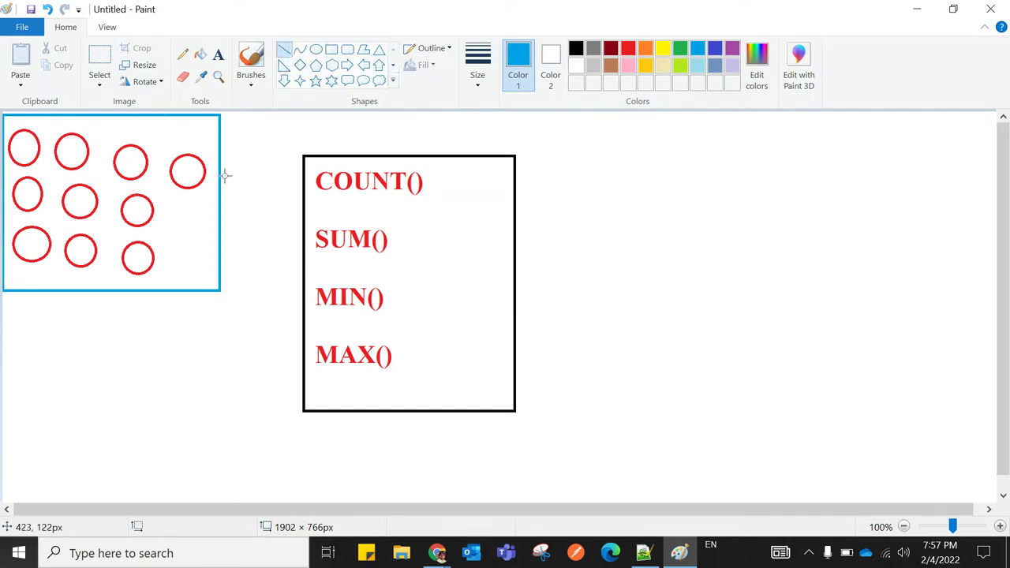
drag(221, 189, 302, 185)
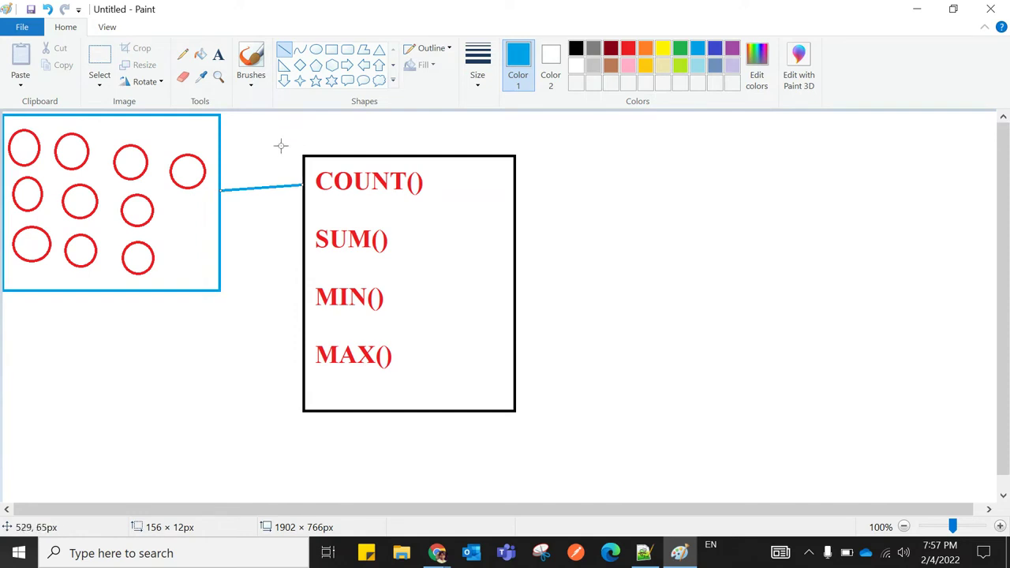
key(ctrl+z)
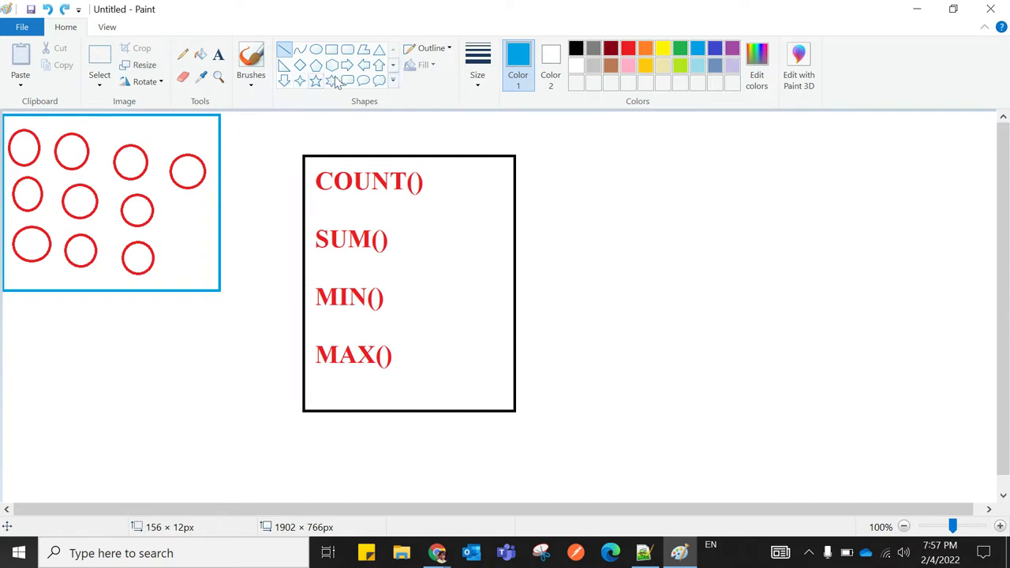
Draw blue right arrows from the circle box into the function box and out of it
click(347, 64)
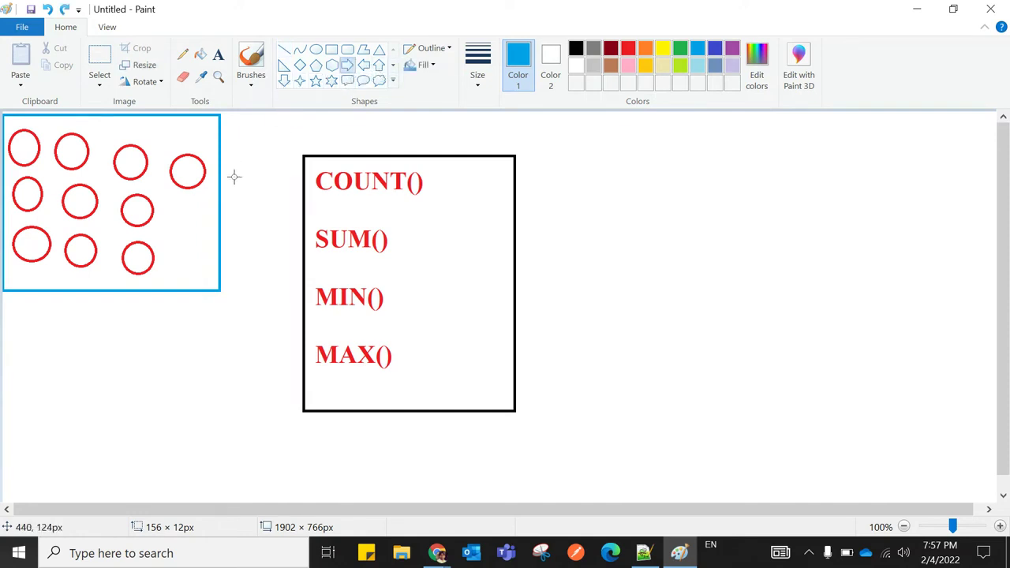
drag(221, 154, 304, 210)
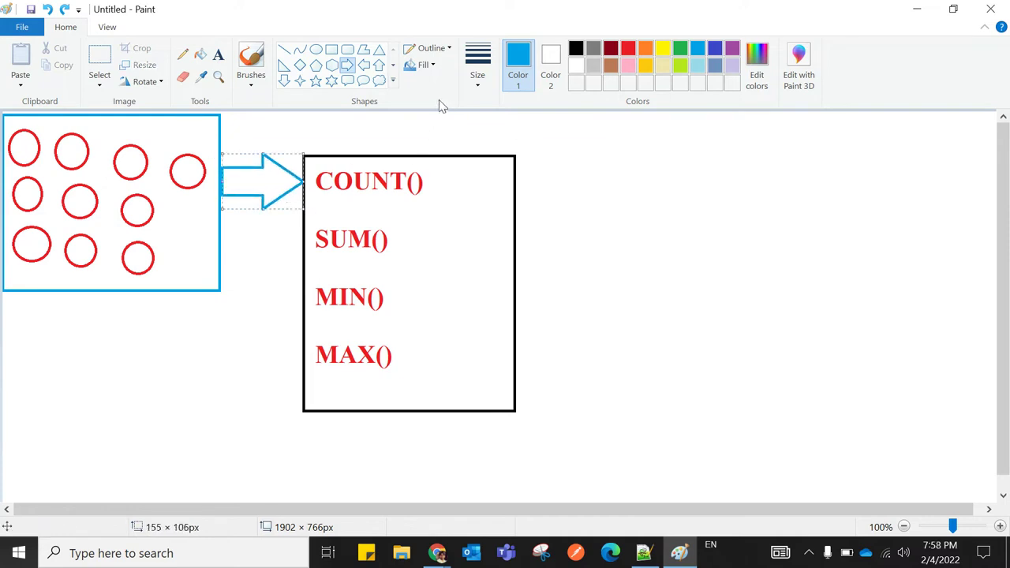
click(348, 64)
drag(514, 164, 643, 214)
drag(586, 194, 659, 181)
click(628, 127)
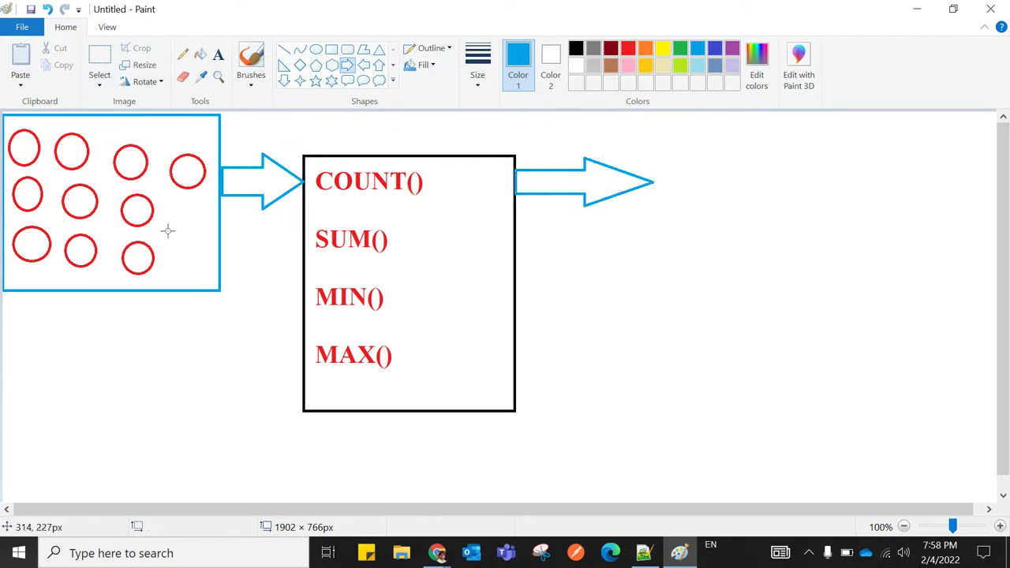
Label the result '10' to the right of the output arrow
click(219, 55)
drag(664, 147, 746, 216)
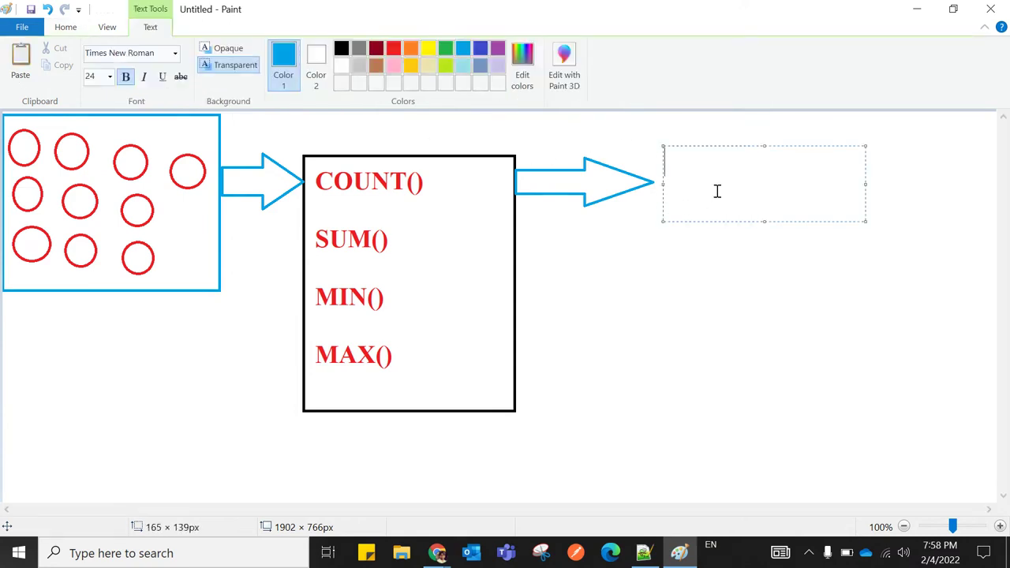
text(10)
click(755, 132)
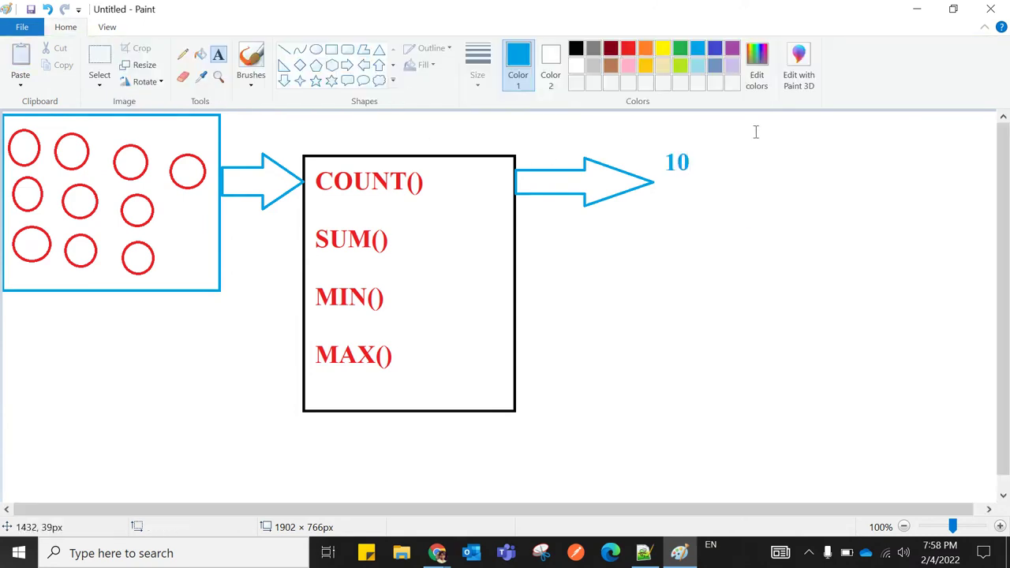
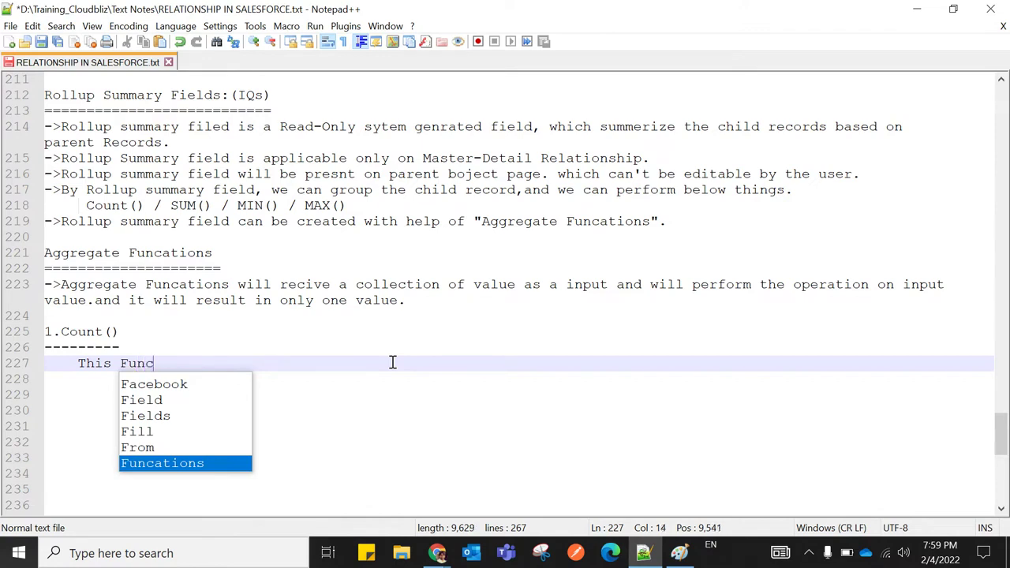
Finish line 227: 'This function will return the count of all the Record child for a parent object.'
text(tion)
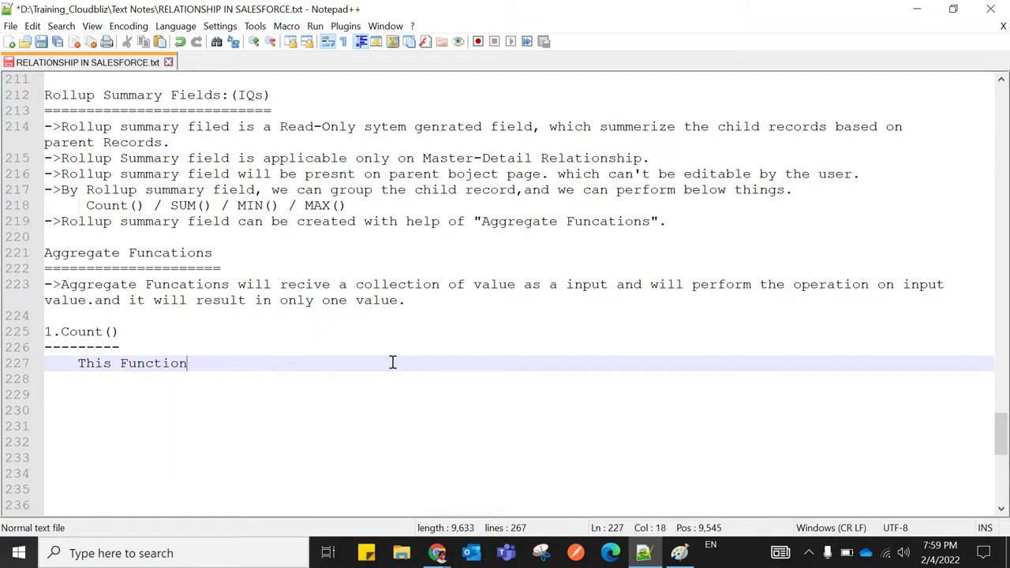
text( will return)
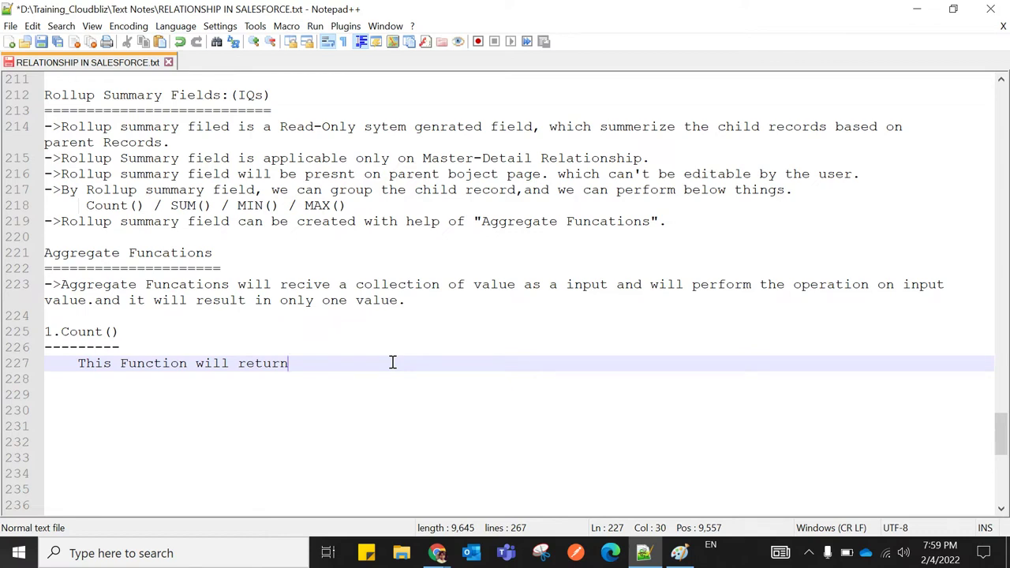
text( the co)
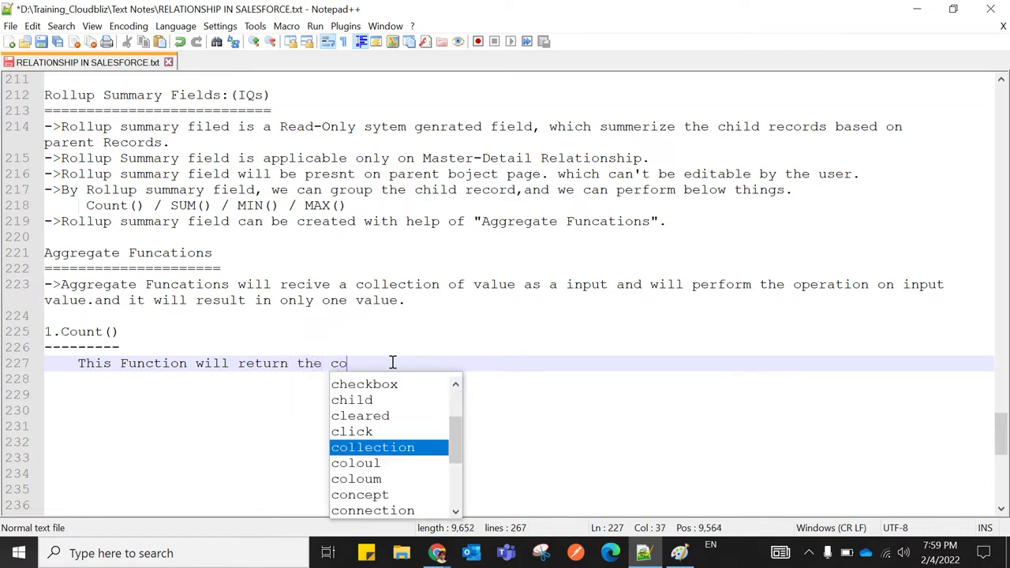
text(unt)
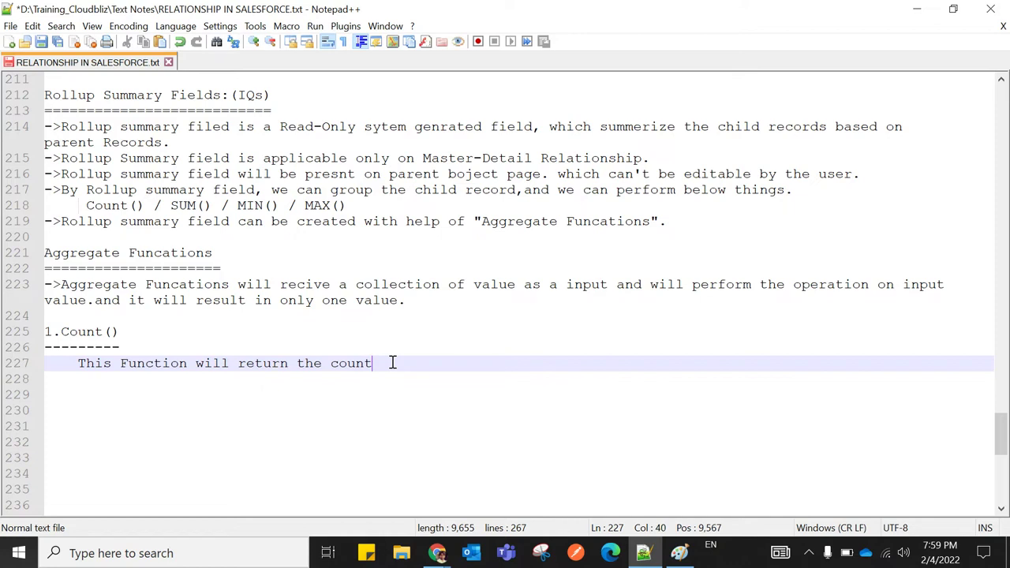
text( of all the)
text(record)
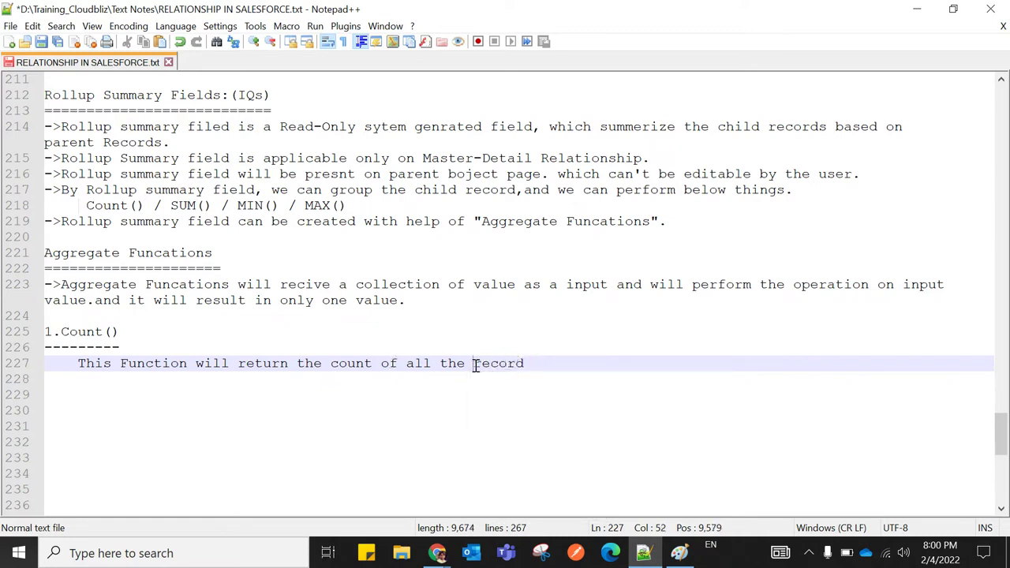
text( child )
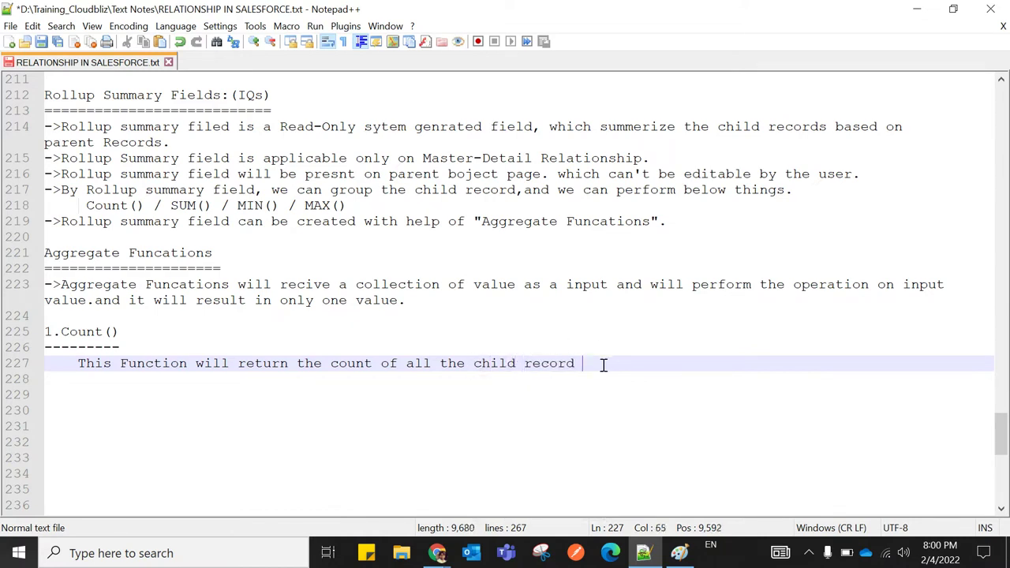
text(for a parent)
click(578, 365)
click(687, 363)
text(object.)
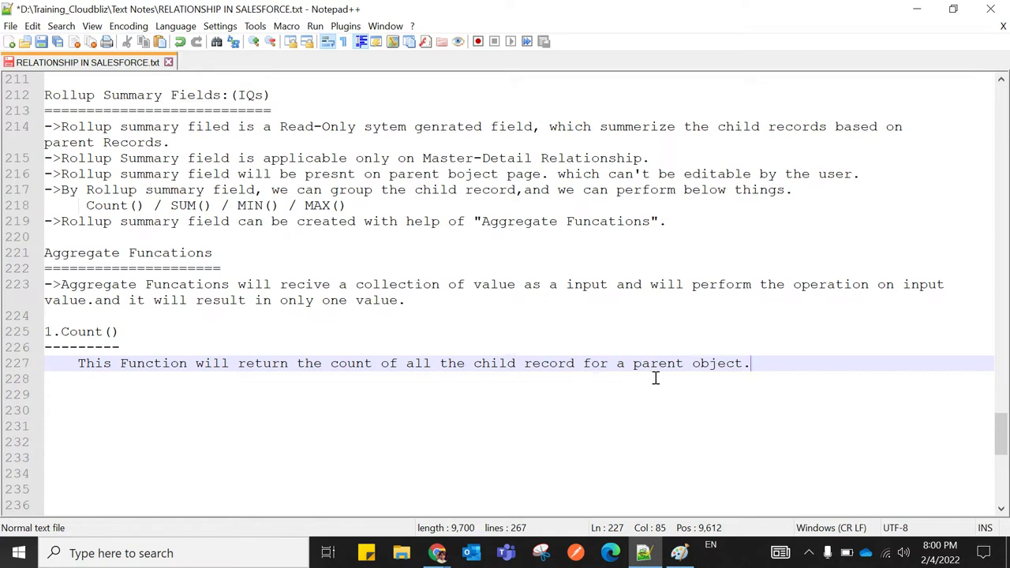
click(532, 365)
key(BackSpace)
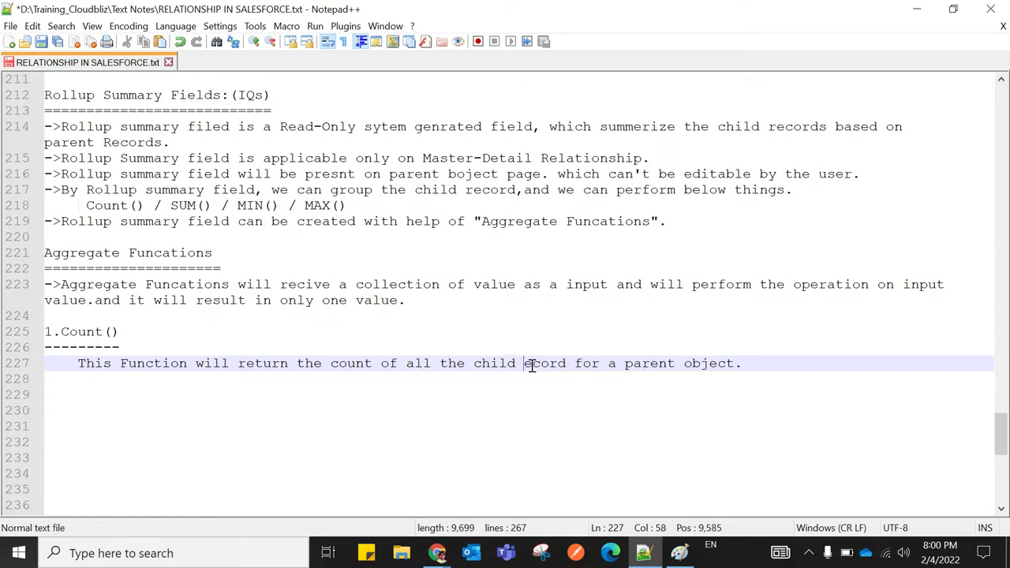
text(R)
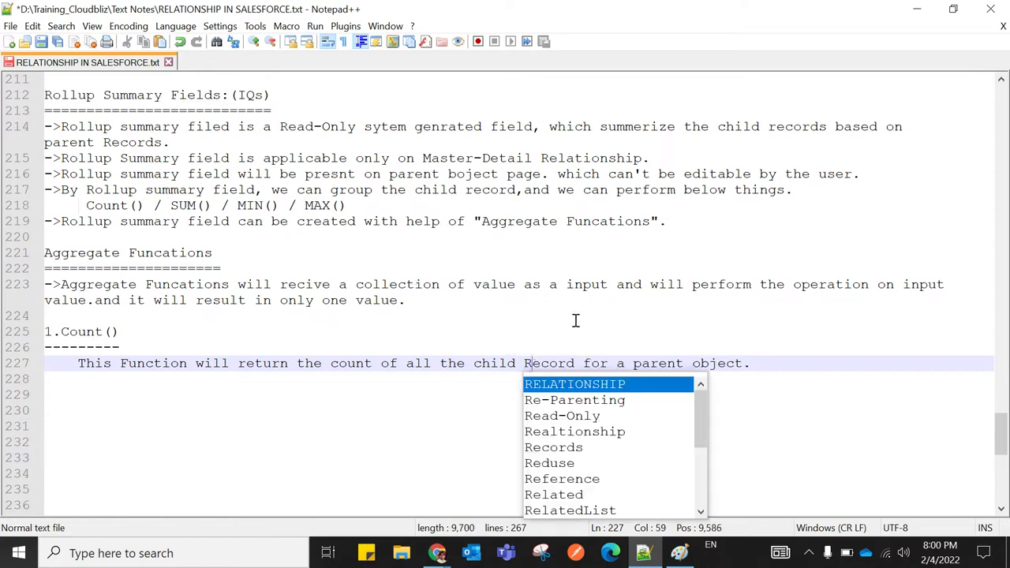
click(533, 320)
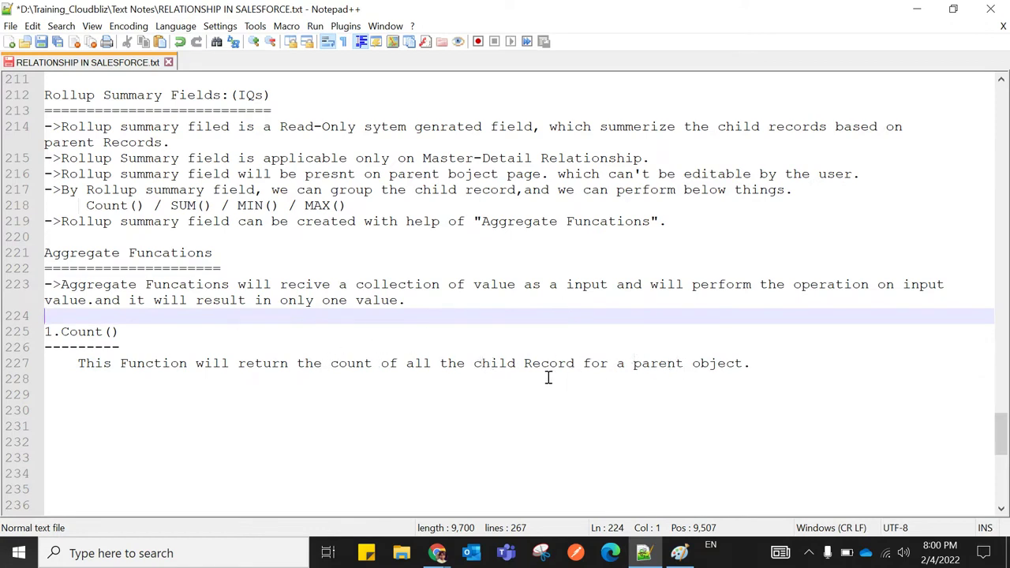
Number the section '1.Count()', lengthen its dash underline, and bring the Salesforce author page forward
click(78, 364)
text(1.)
key(BackSpace)
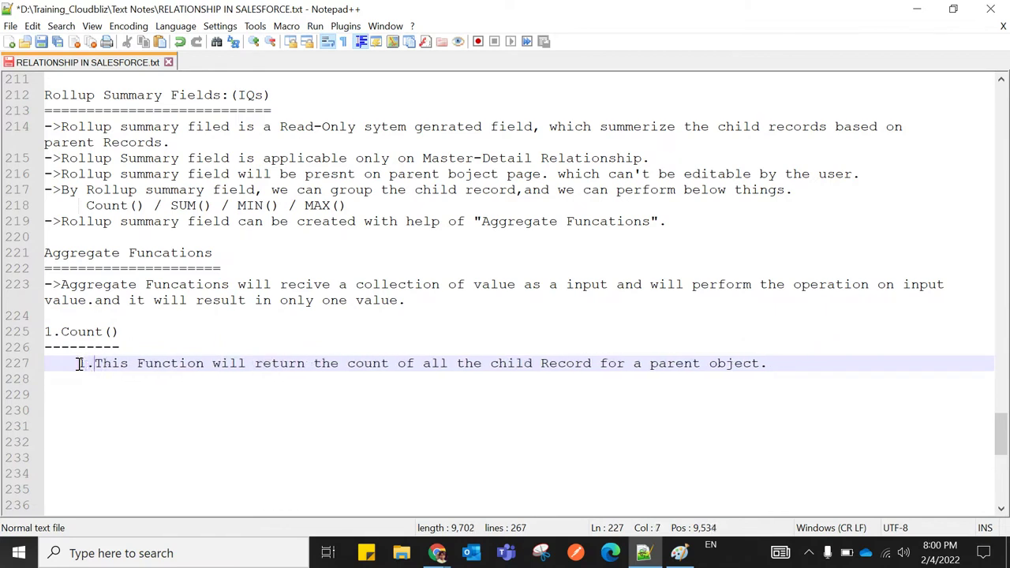
click(122, 334)
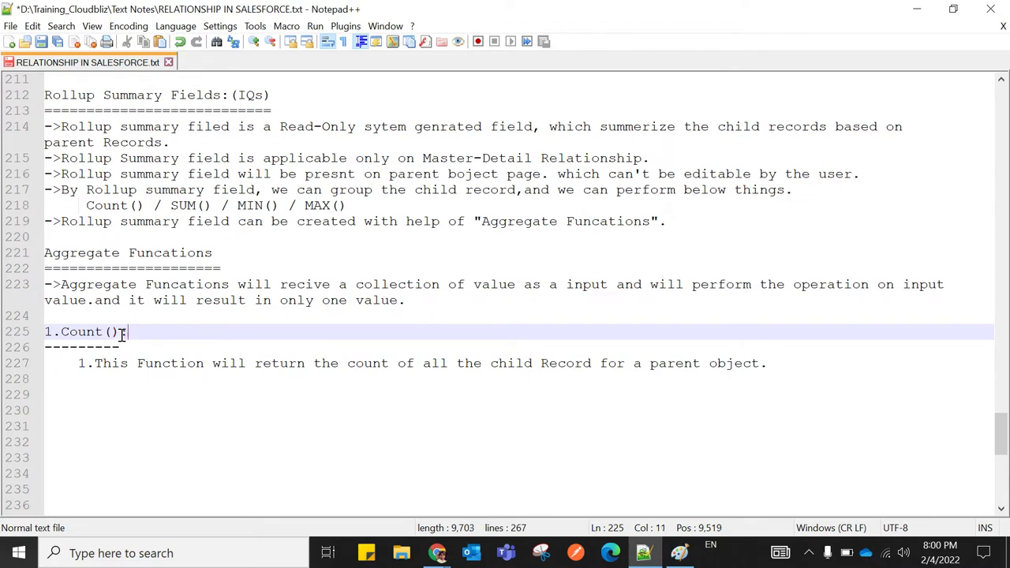
click(129, 346)
text(-)
click(195, 318)
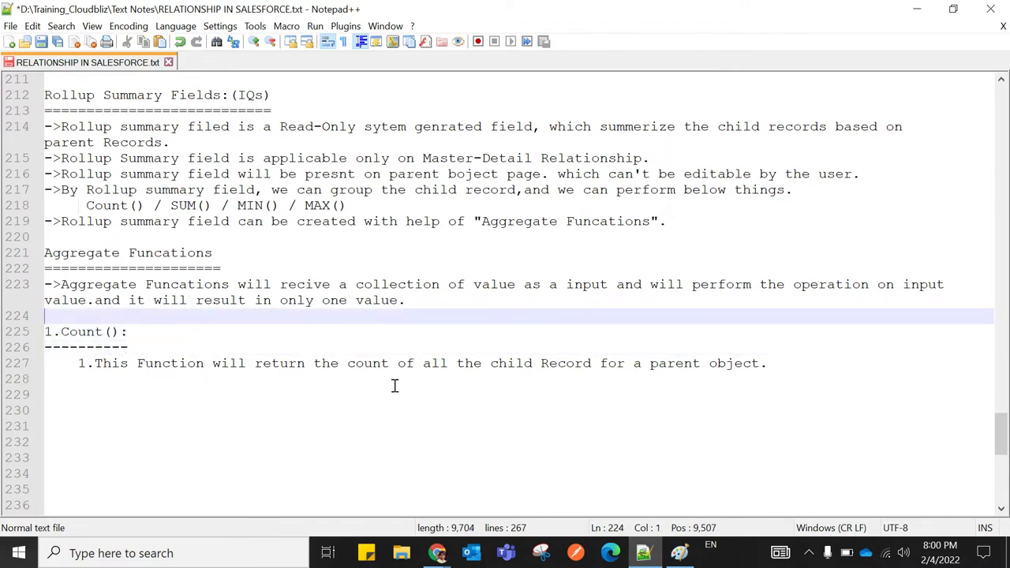
mouse_move(436, 554)
click(280, 466)
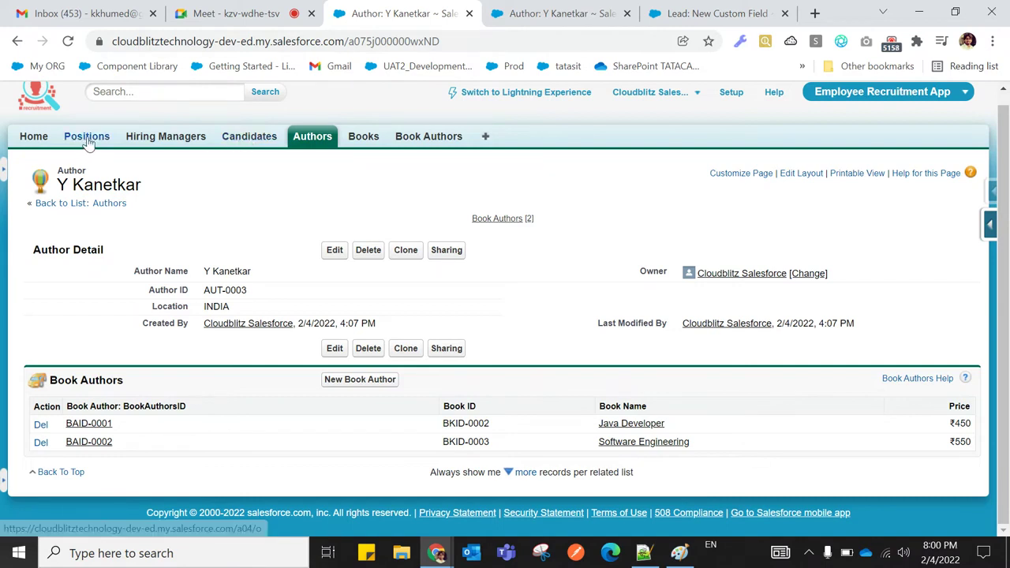
Start a new candidate with location Banglore, an email ID and a candidate name
click(240, 146)
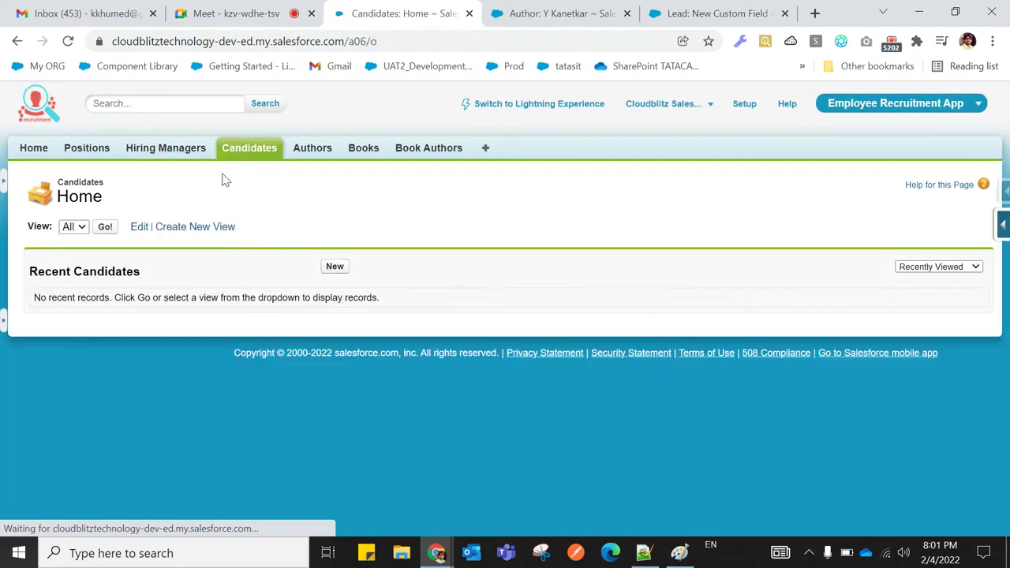
click(333, 268)
scroll(349, 318, down, 2)
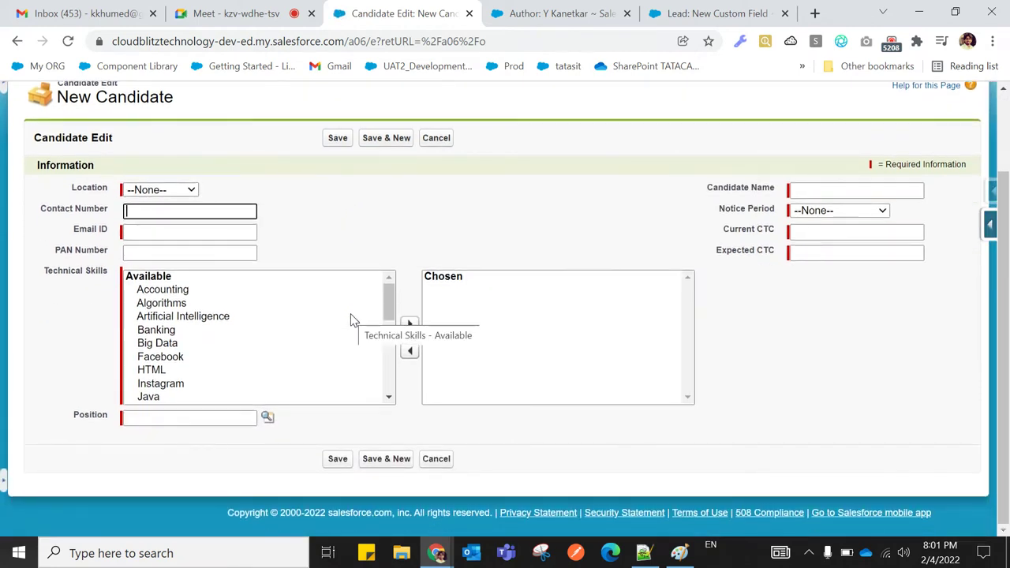
click(165, 190)
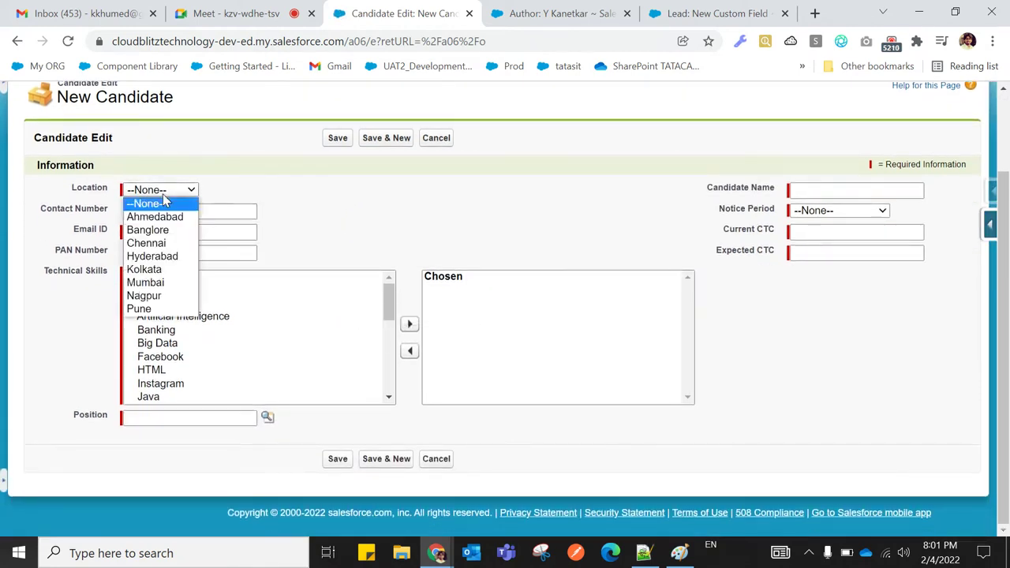
click(163, 234)
click(165, 229)
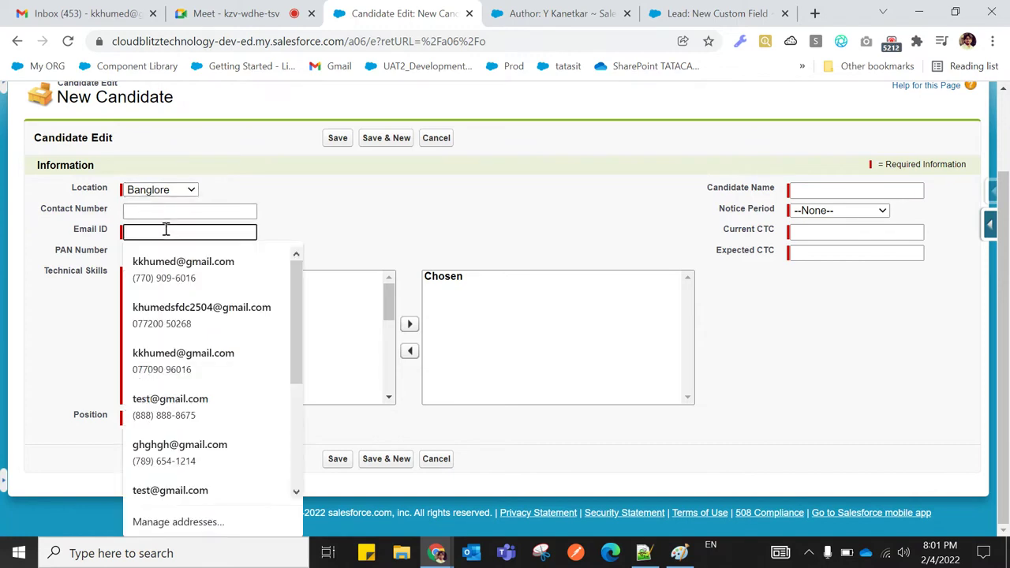
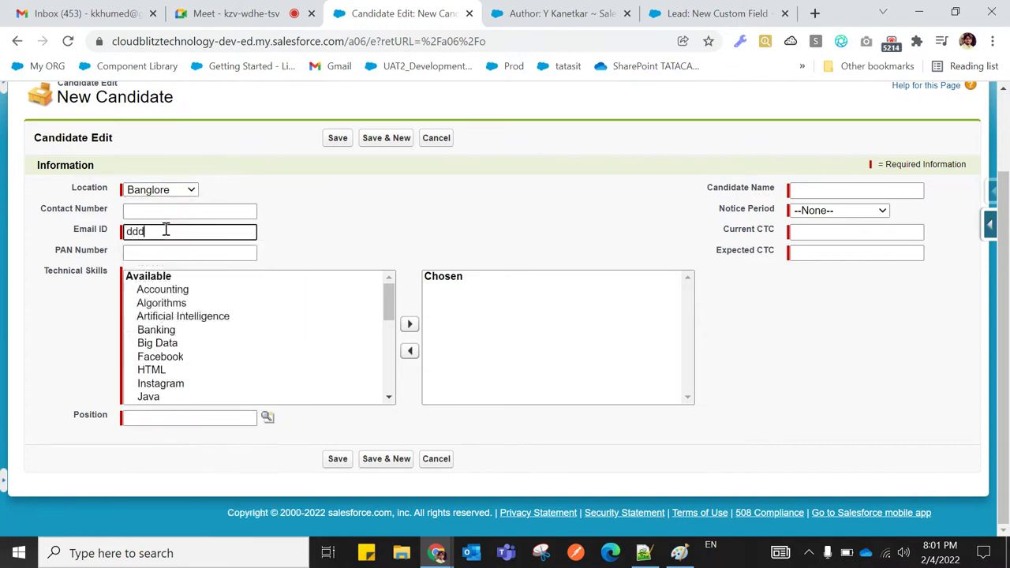
click(806, 190)
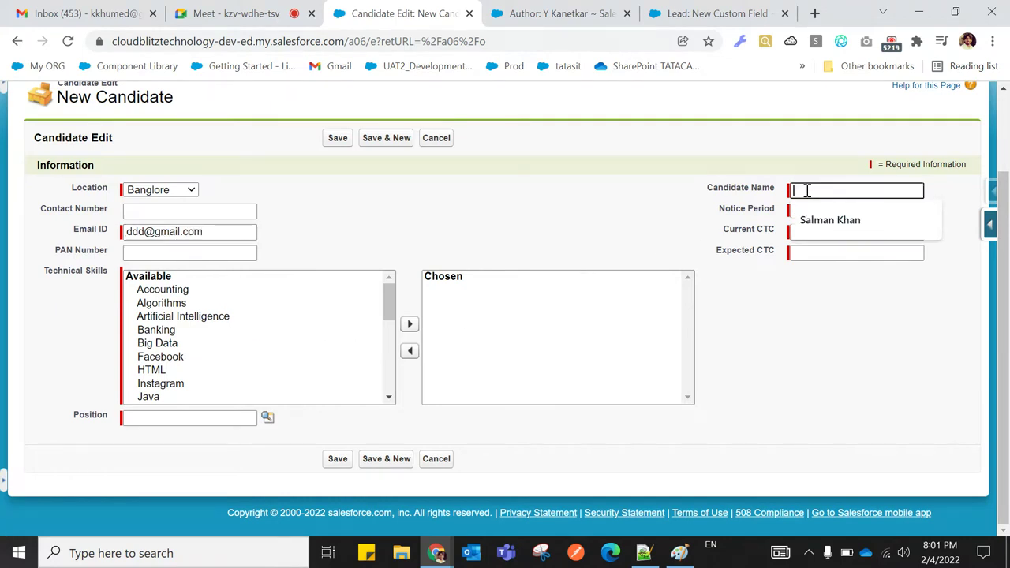
click(818, 224)
Enter current CTC 800000 and expected CTC 1400000, and add Big Data and Banking skills
click(819, 233)
click(817, 261)
click(825, 253)
click(820, 279)
click(165, 344)
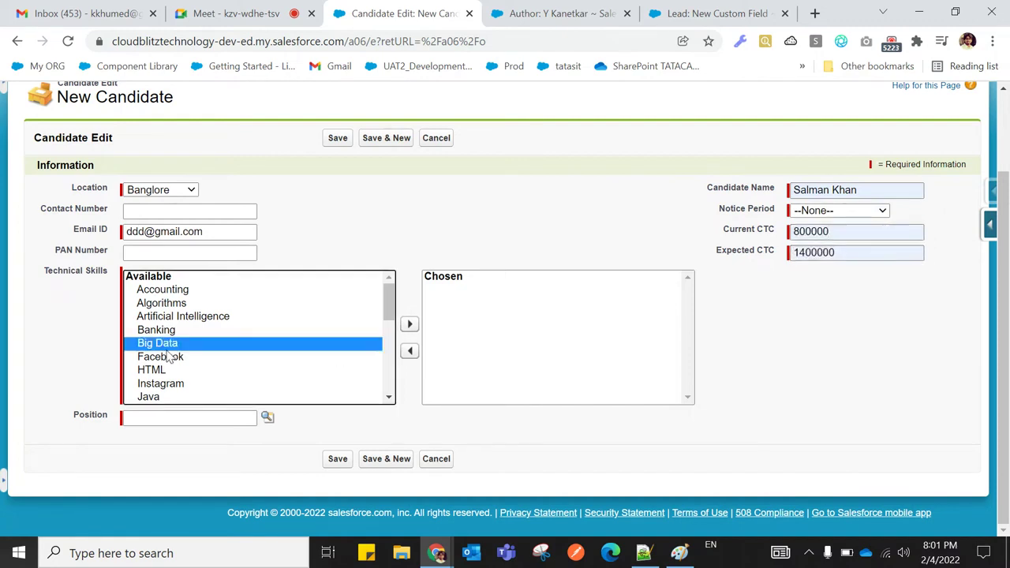
click(410, 323)
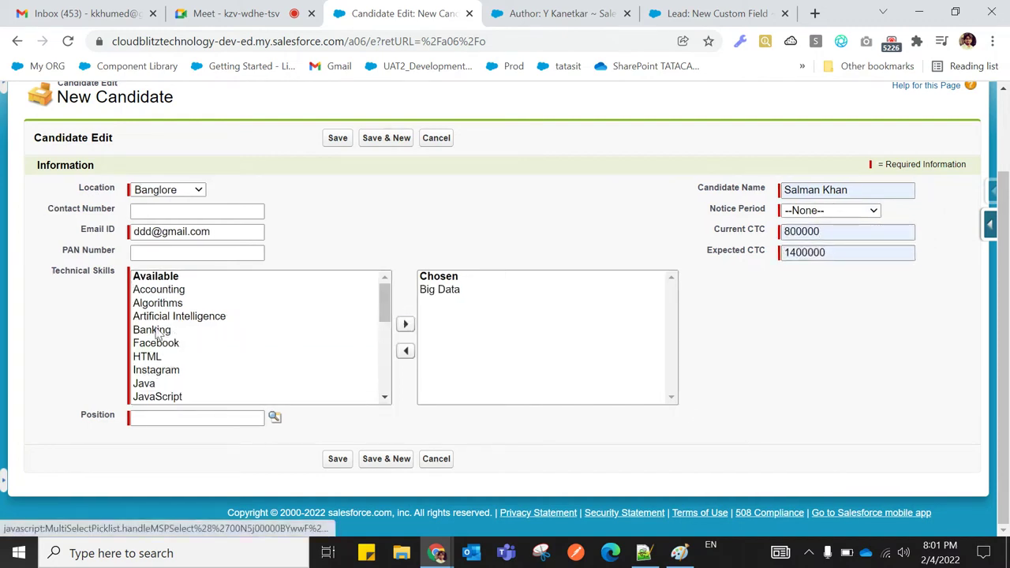
click(404, 325)
Set position to Angular developer and notice period to Immediate Joiner, then save the candidate
click(274, 418)
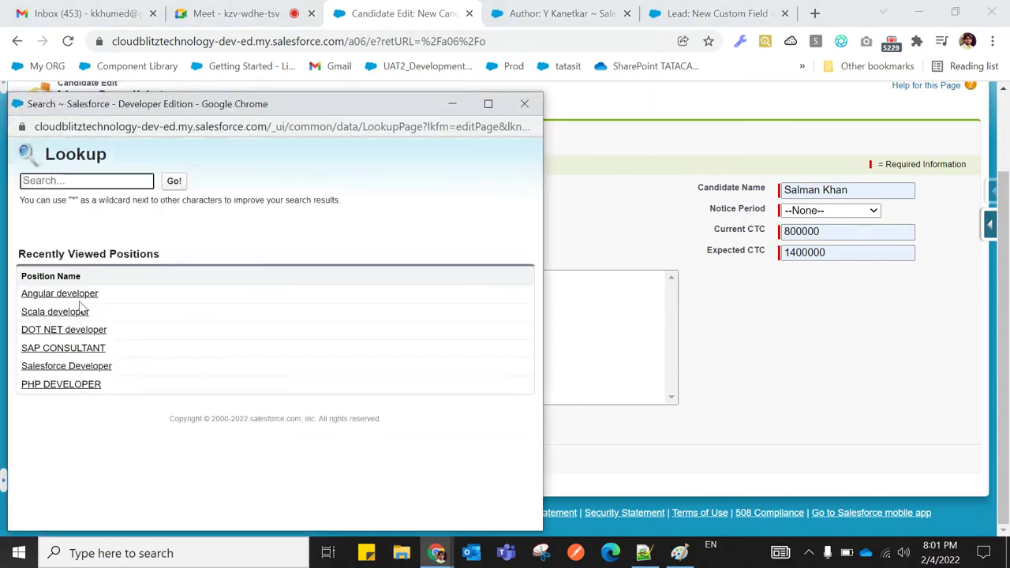
click(77, 293)
click(338, 460)
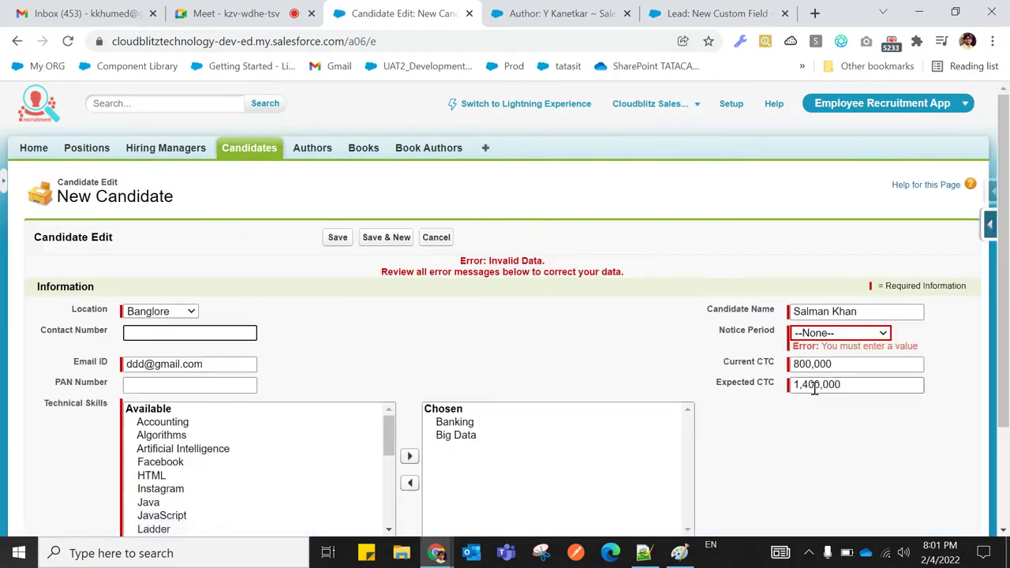
click(838, 337)
click(833, 361)
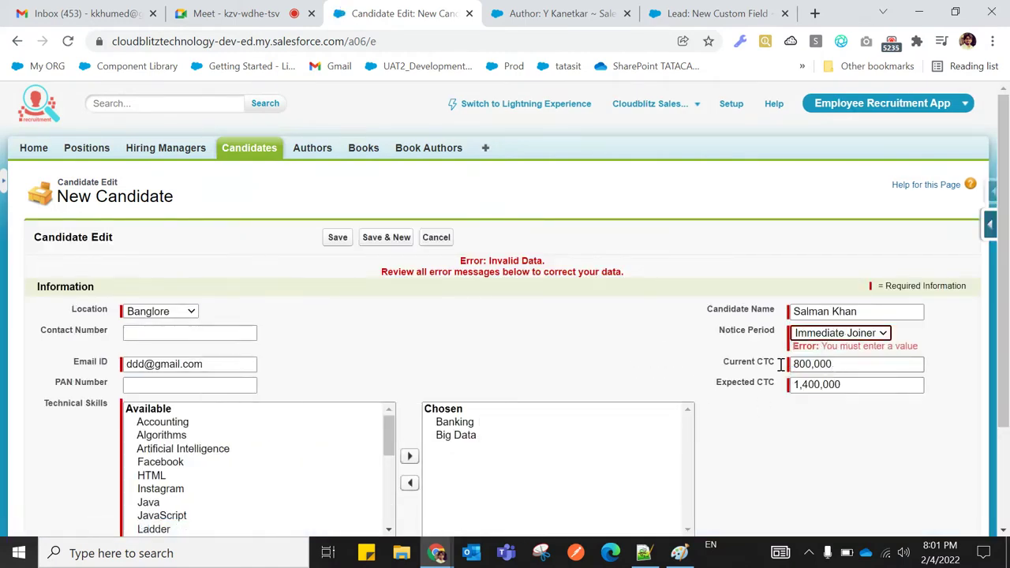
click(338, 238)
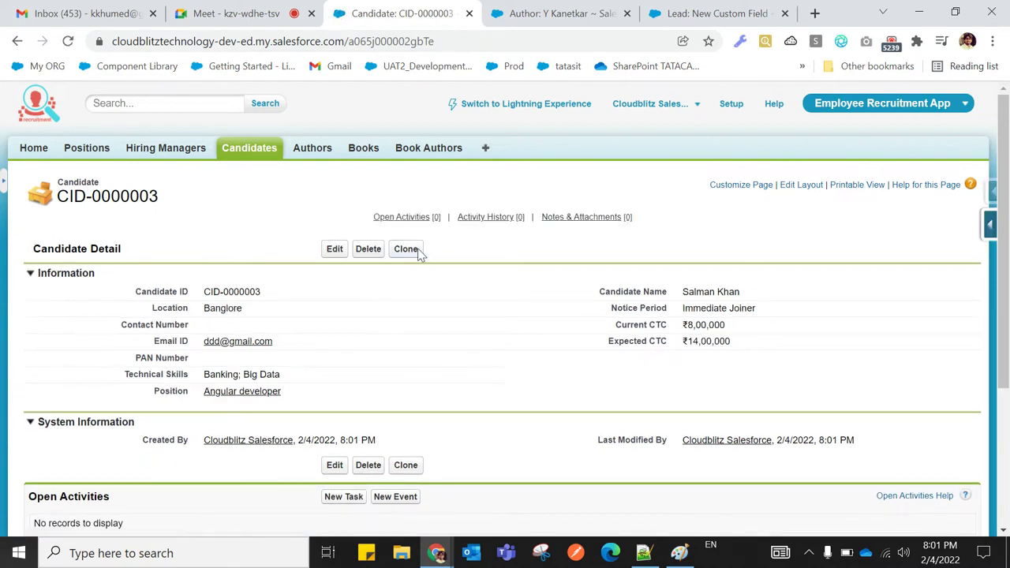
Clone the saved candidate and save the copy under the name SR
click(418, 249)
click(875, 288)
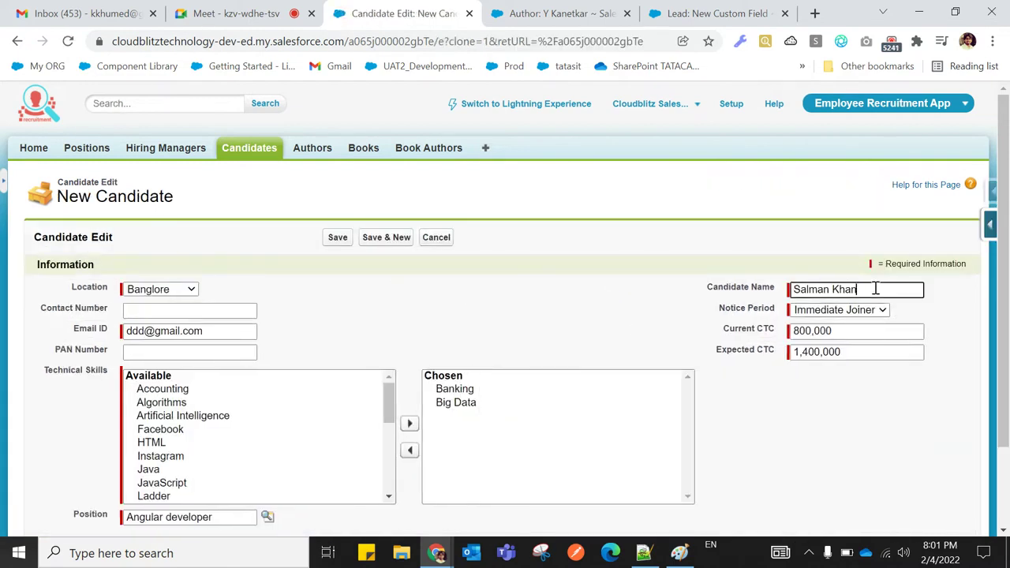
key(BackSpace)
key(BackSpace)
key(BackSpace)
key(BackSpace)
key(BackSpace)
key(BackSpace)
key(BackSpace)
key(BackSpace)
key(BackSpace)
key(BackSpace)
key(BackSpace)
text(SRK)
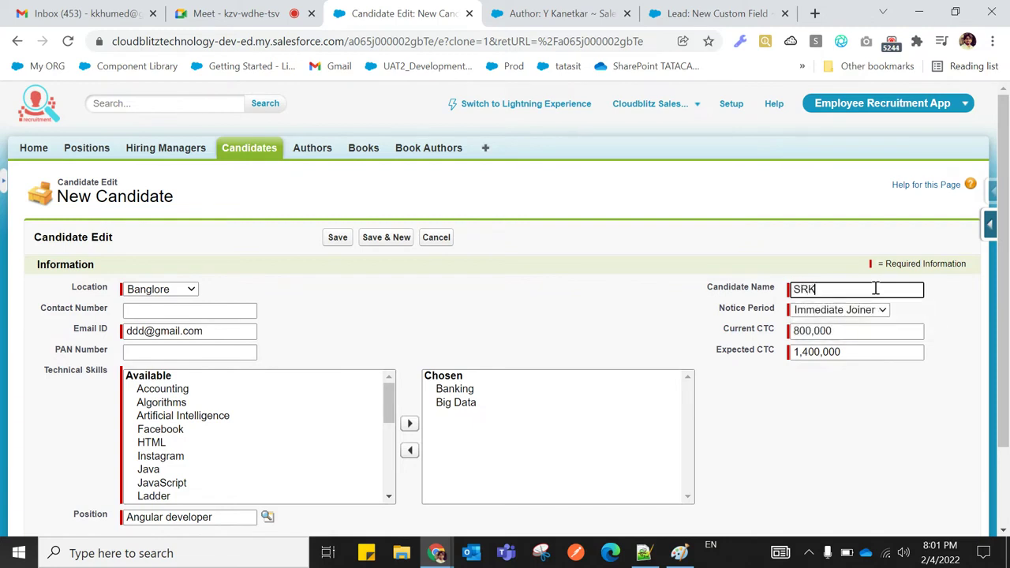
click(341, 240)
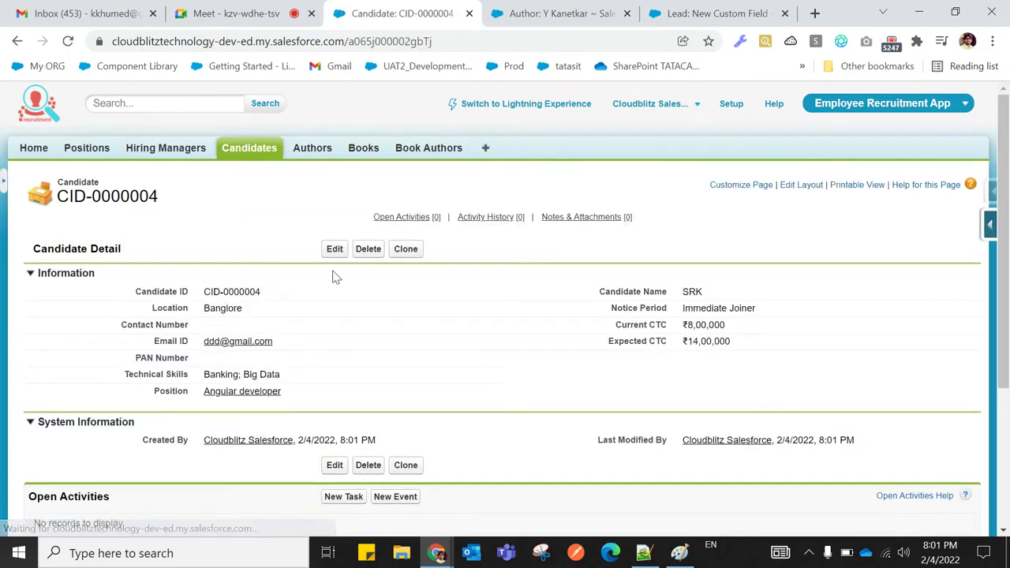
Clone that candidate again and save the copy under the name HR
click(406, 249)
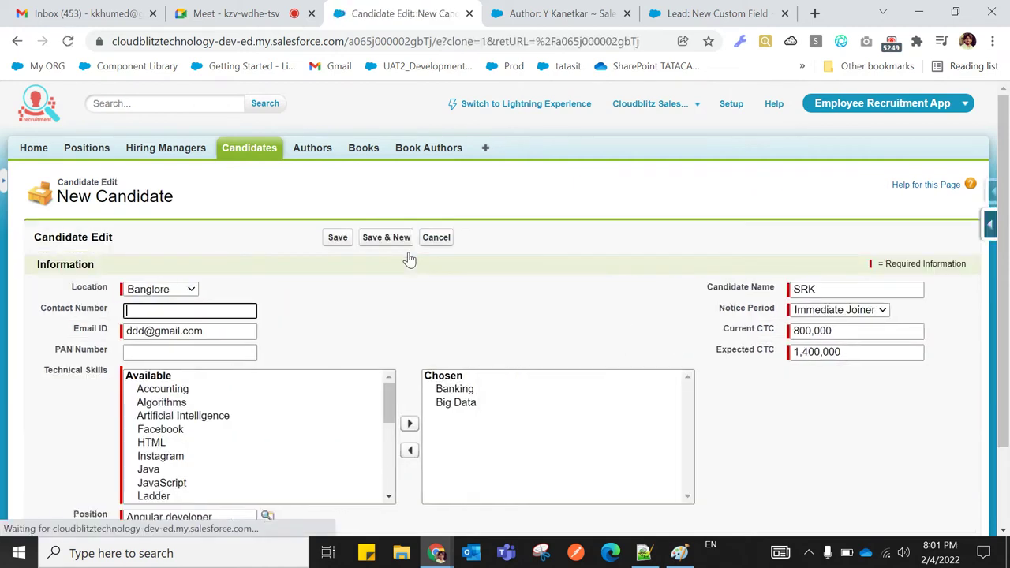
click(856, 290)
key(BackSpace)
key(BackSpace)
key(BackSpace)
key(Escape)
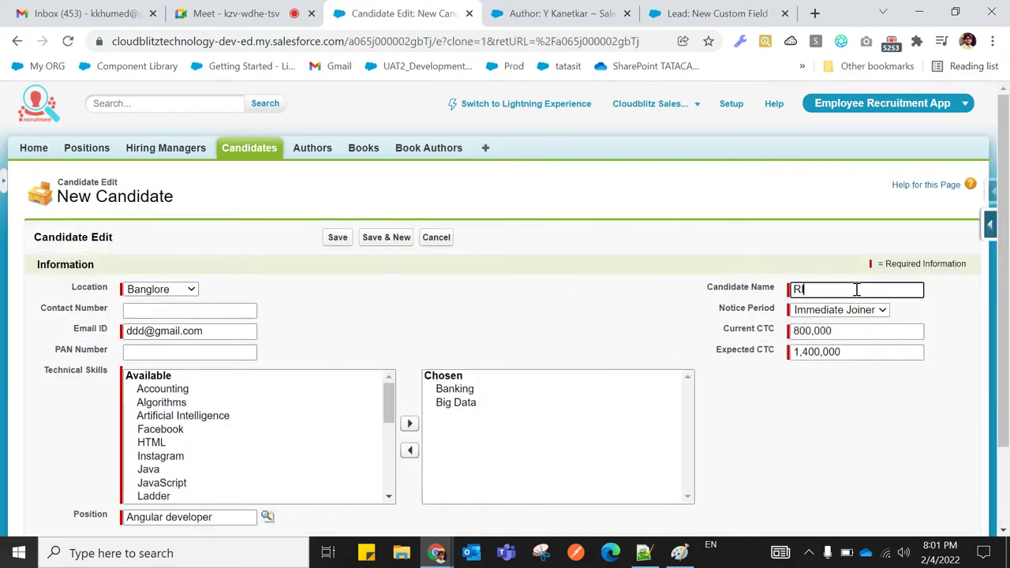
text(HRIT)
click(337, 238)
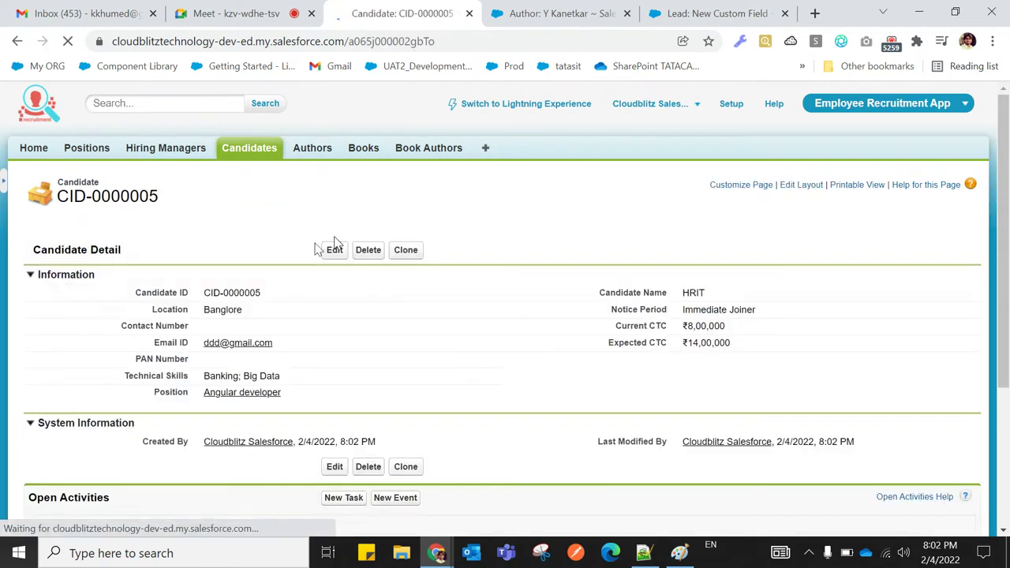
Clone once more with the copied name trimmed, save it, and return to Candidates home
click(406, 251)
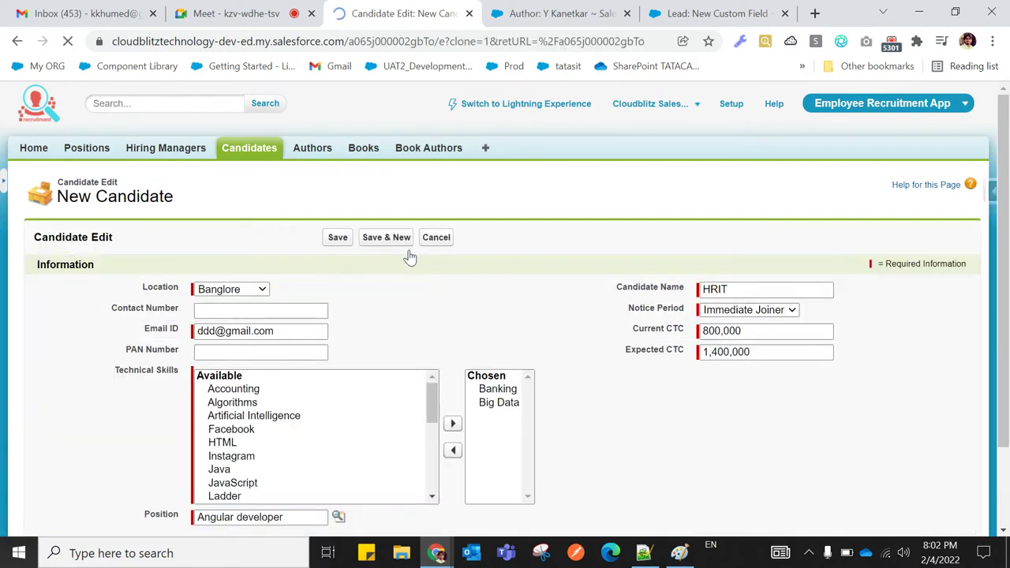
click(823, 289)
key(BackSpace)
key(BackSpace)
key(BackSpace)
key(BackSpace)
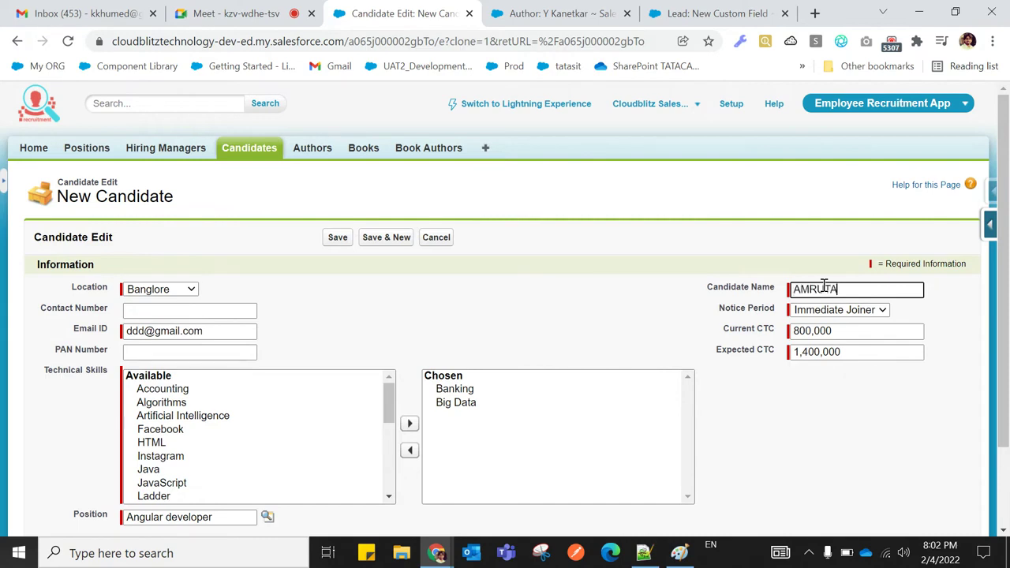
click(337, 239)
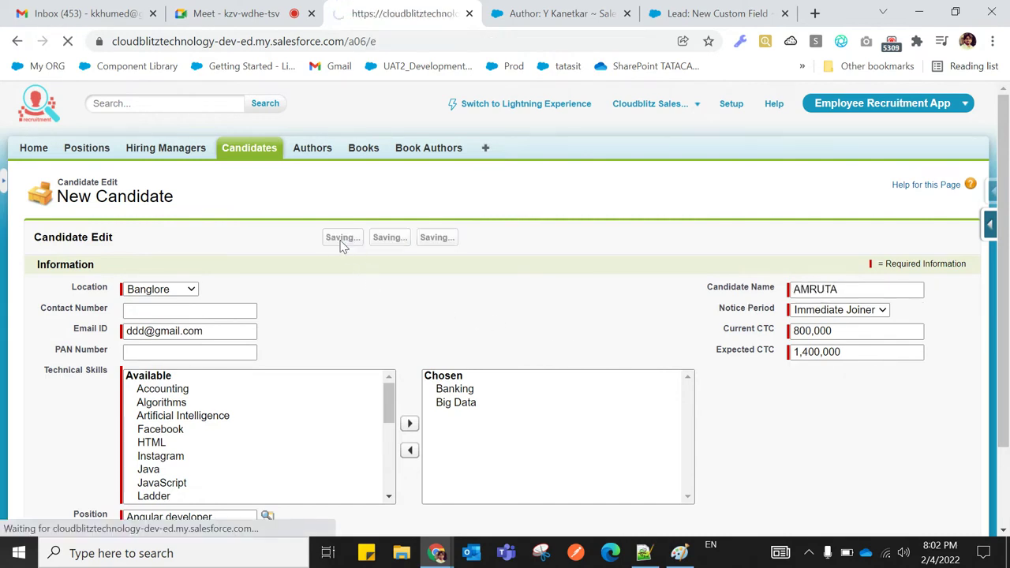
click(257, 158)
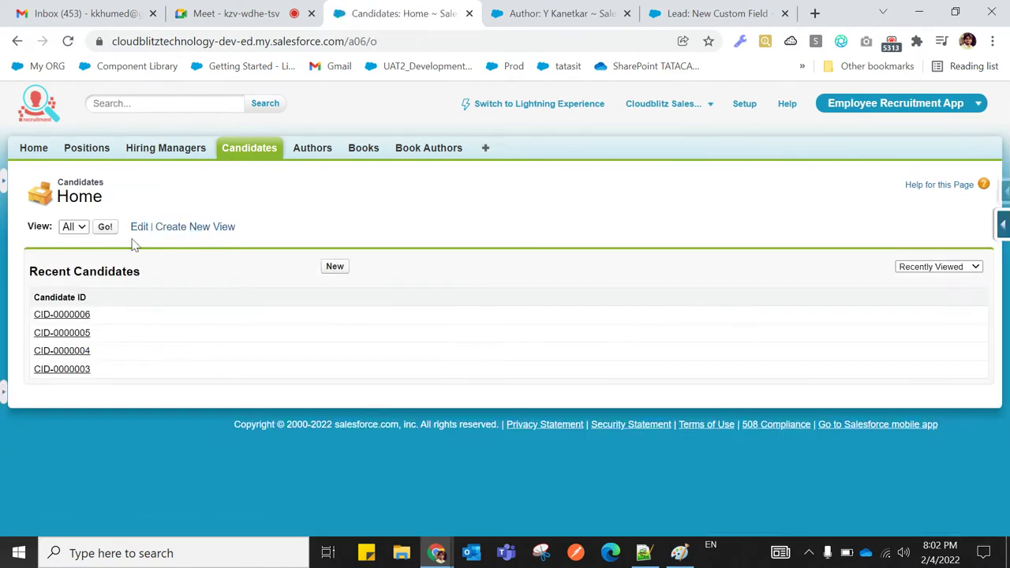
List all candidates and positions, then open the Position object's fields via the Quick Access Menu
click(105, 227)
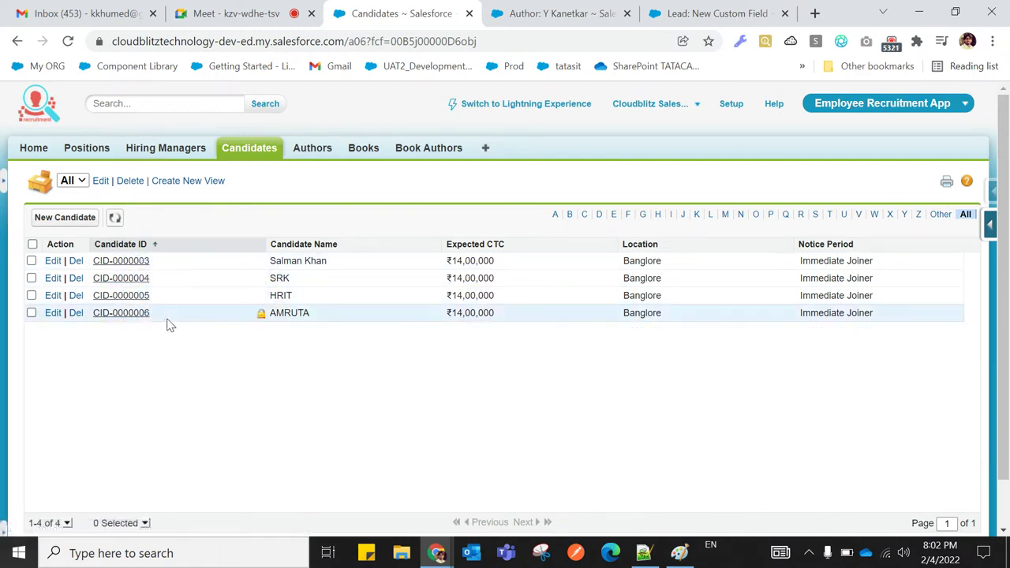
click(87, 150)
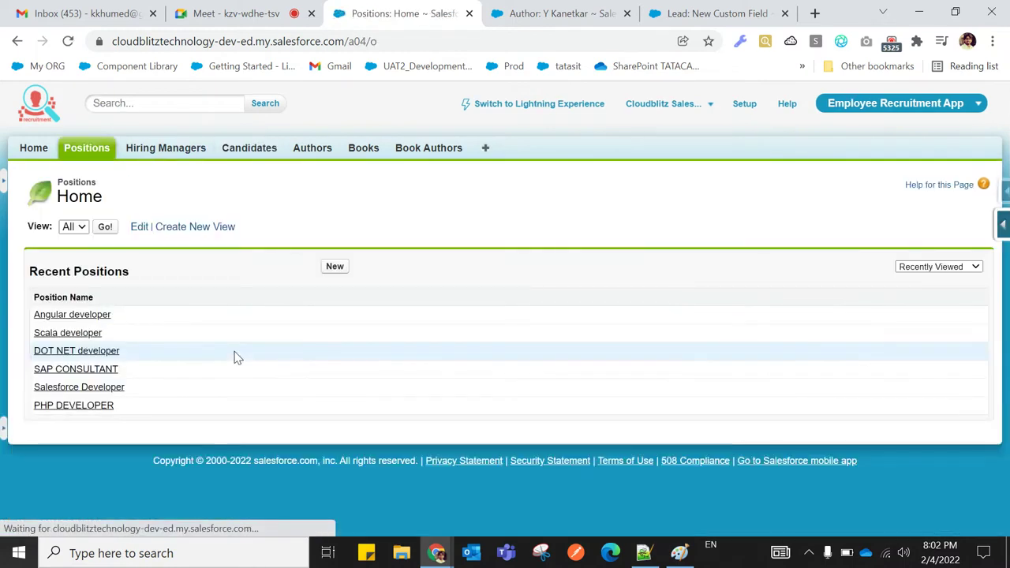
click(105, 228)
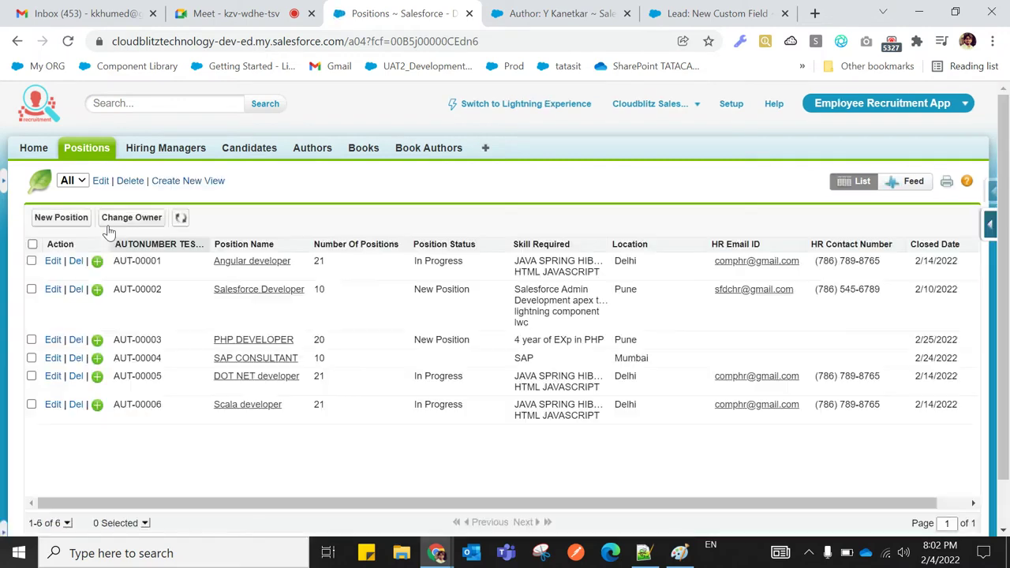
click(991, 227)
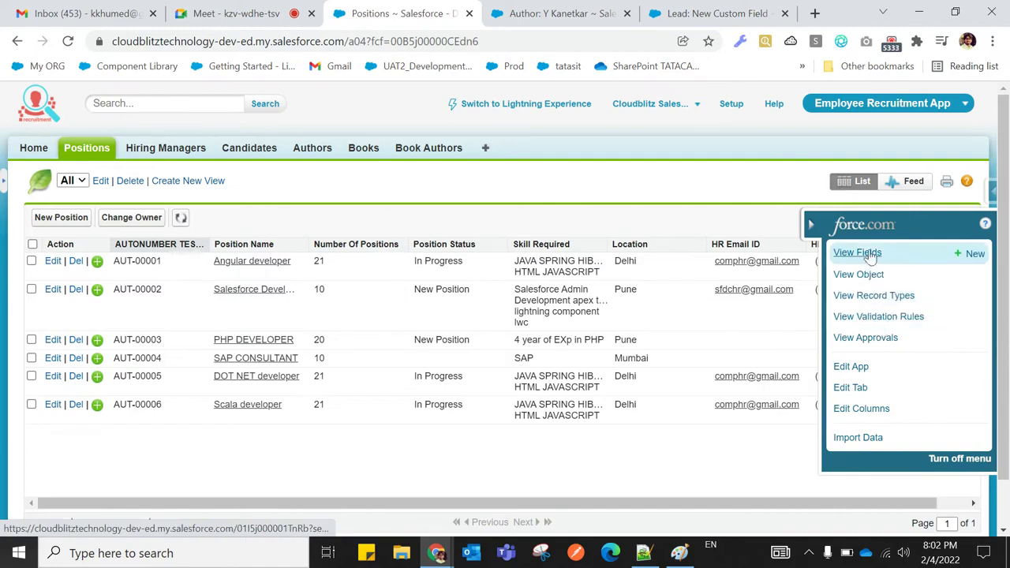
click(841, 252)
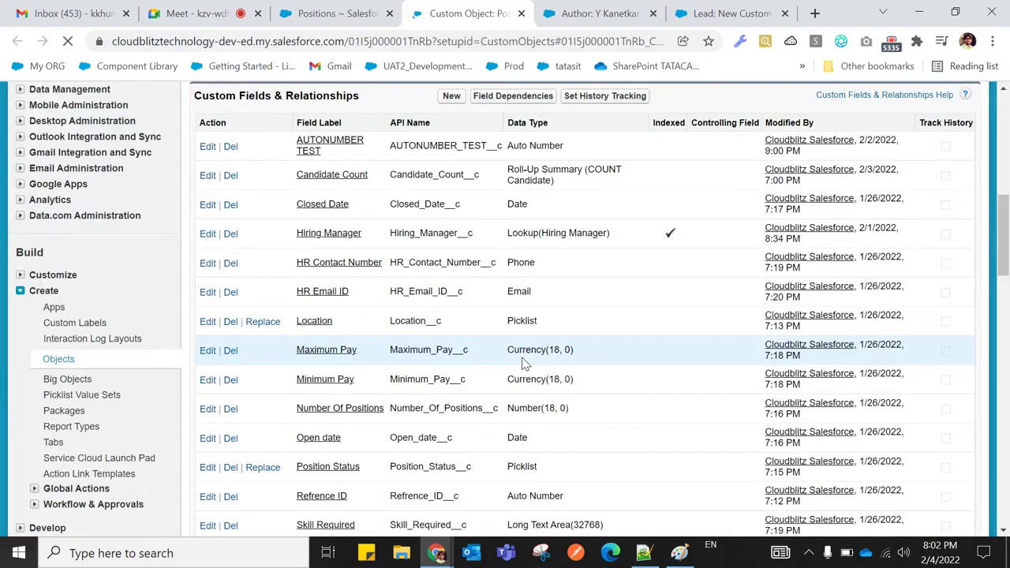
scroll(523, 358, down, 4)
scroll(522, 357, up, 5)
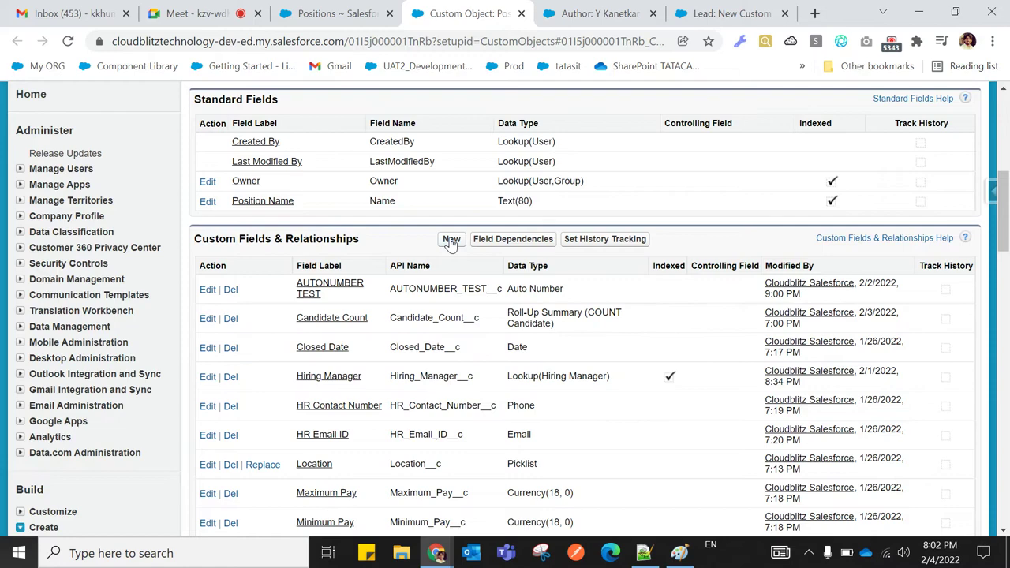
click(451, 238)
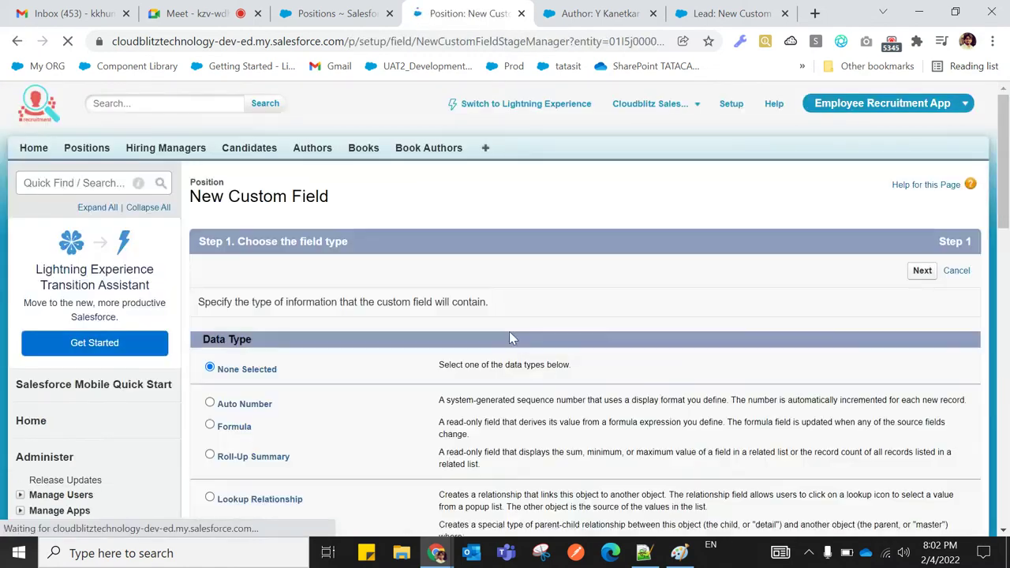
Scroll through the Step 1 data type list to review the Roll-Up Summary option
scroll(521, 343, down, 2)
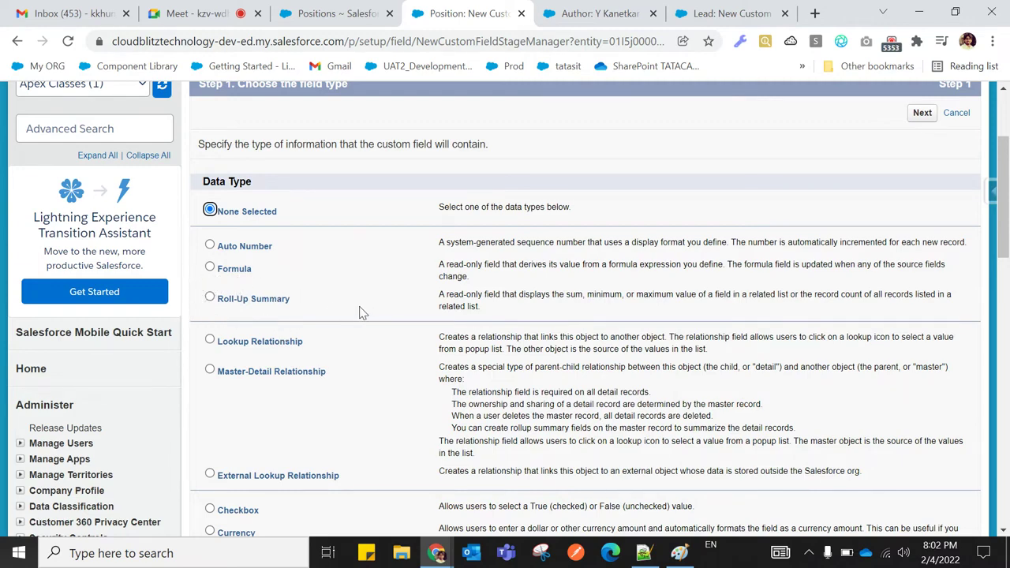
scroll(360, 312, up, 3)
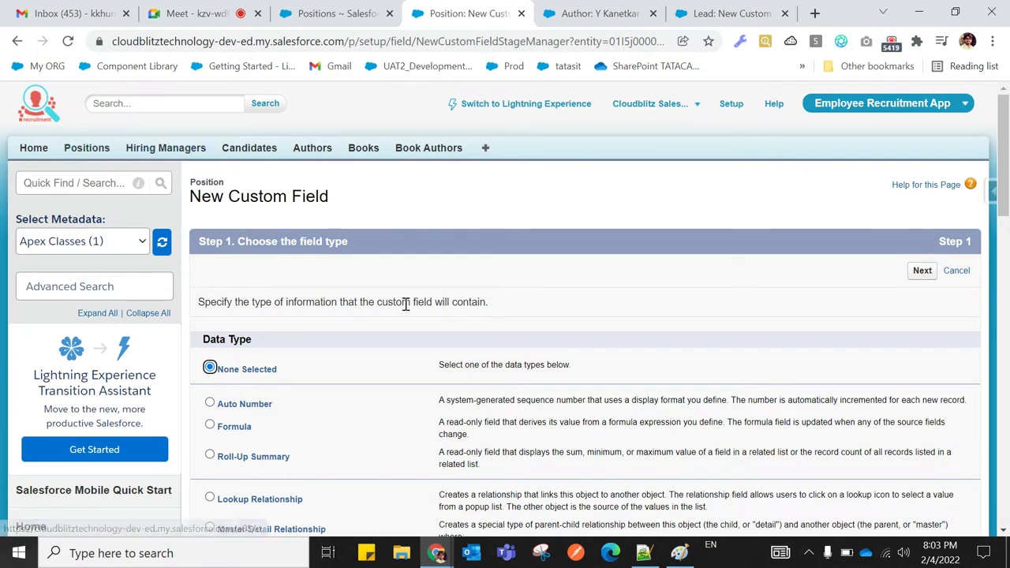
scroll(406, 306, down, 2)
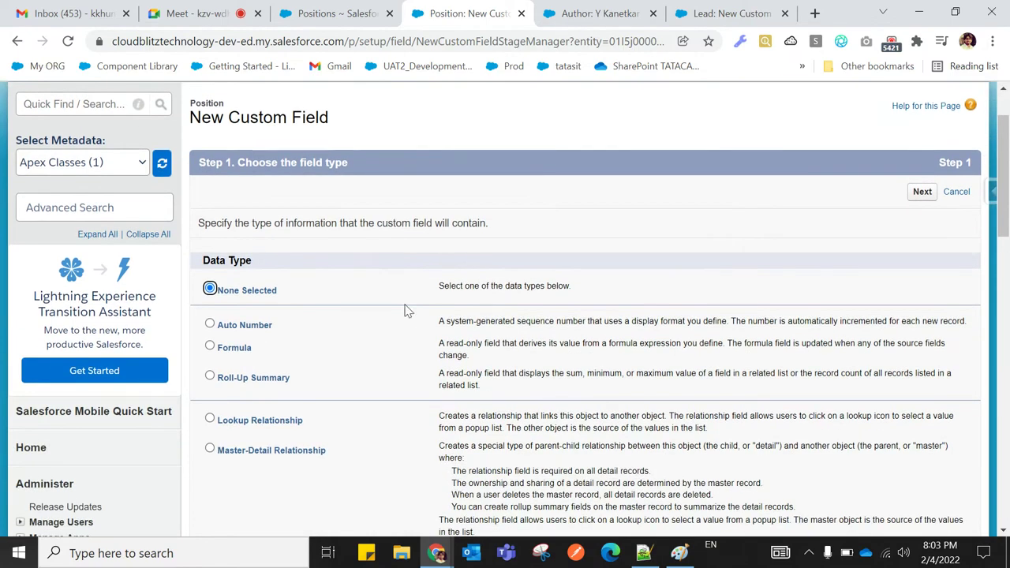
scroll(402, 306, up, 2)
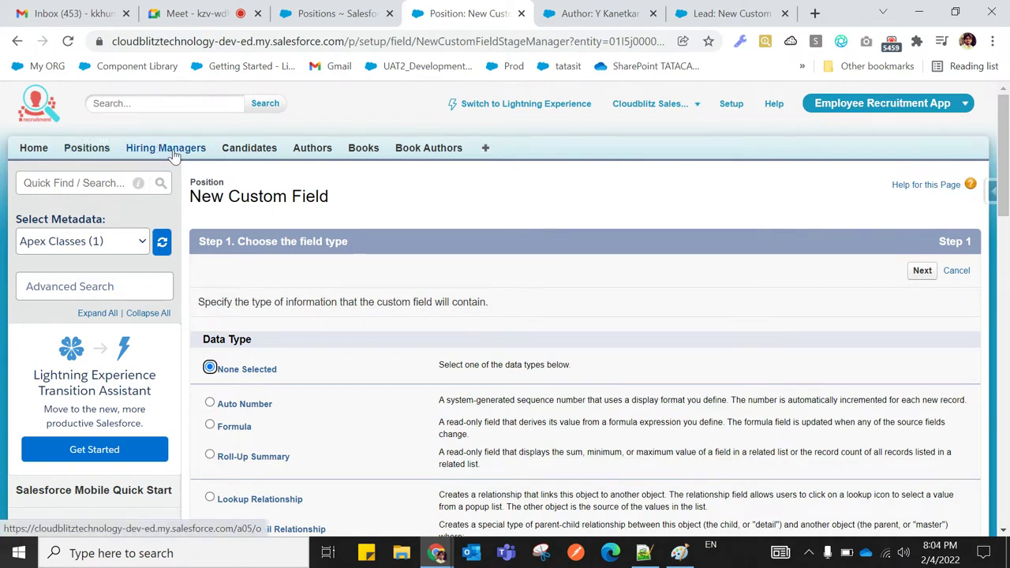
Start a new custom field on Hiring Manager and check why Roll-Up Summary is unavailable
click(171, 152)
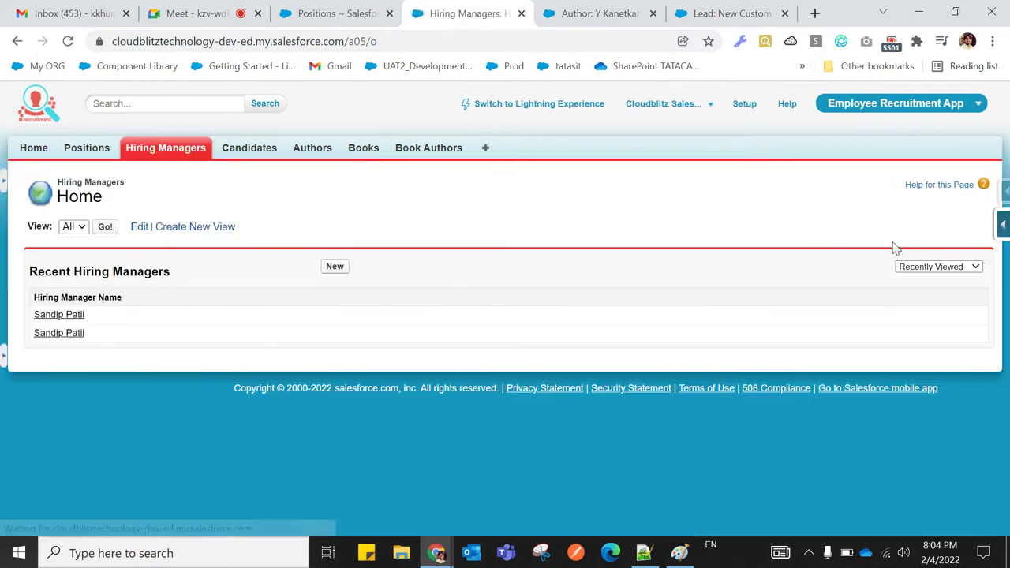
mouse_move(1003, 222)
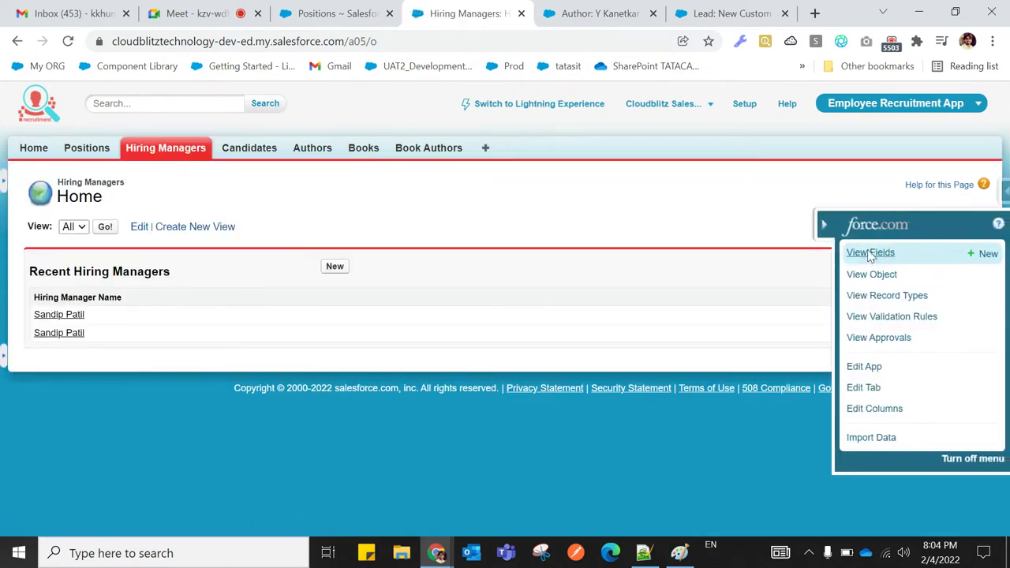
click(875, 253)
scroll(580, 376, down, 3)
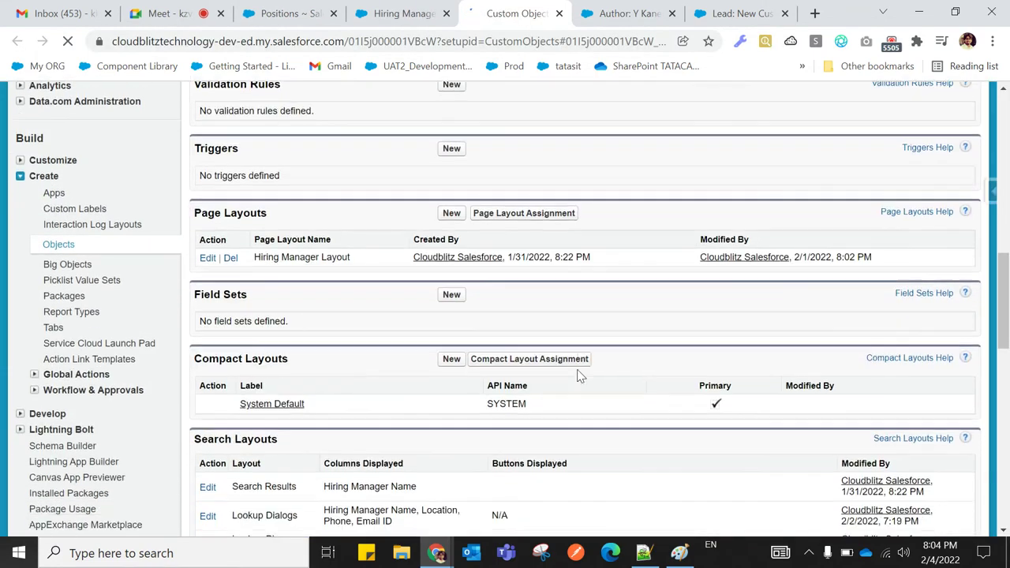
scroll(458, 341, up, 4)
scroll(455, 336, up, 2)
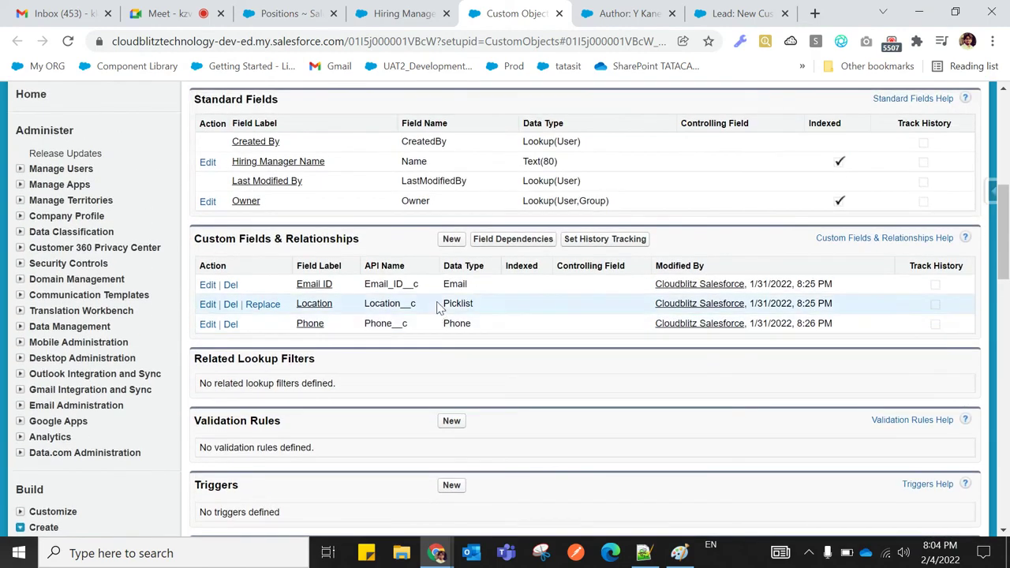
click(451, 240)
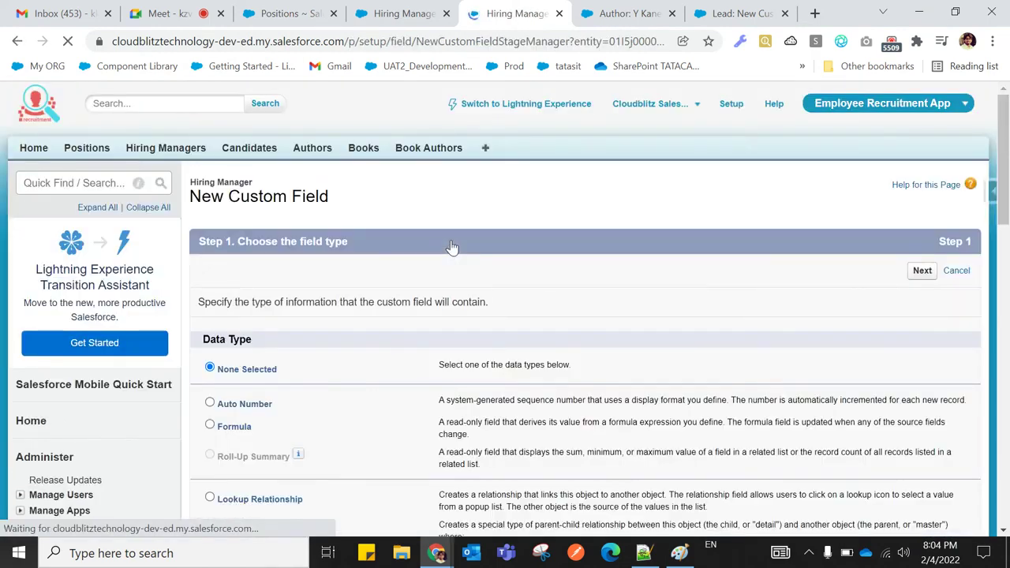
scroll(368, 277, down, 2)
mouse_move(300, 299)
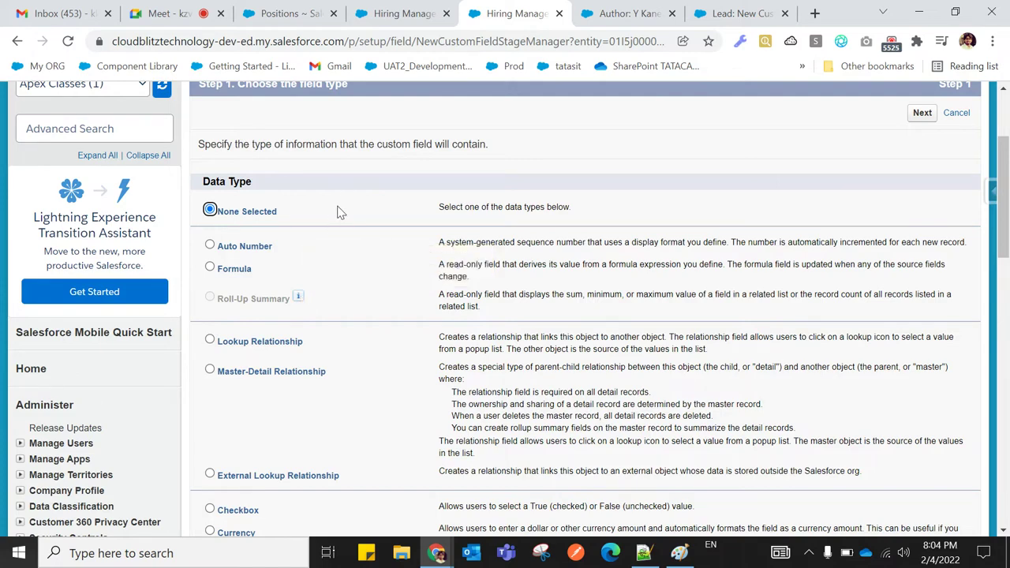
scroll(340, 182, up, 2)
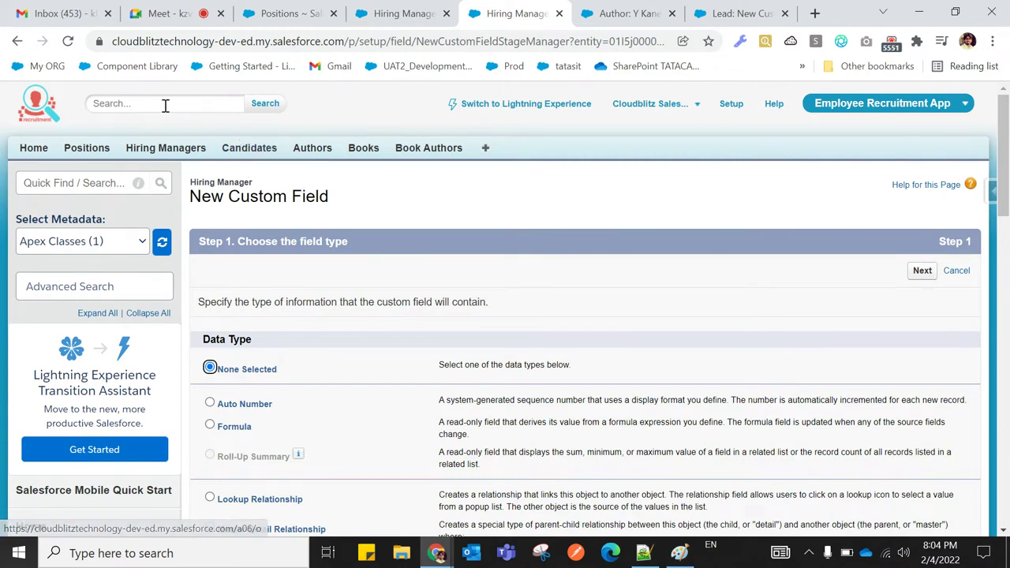
Start a new Roll-Up Summary custom field on the Position object
click(89, 148)
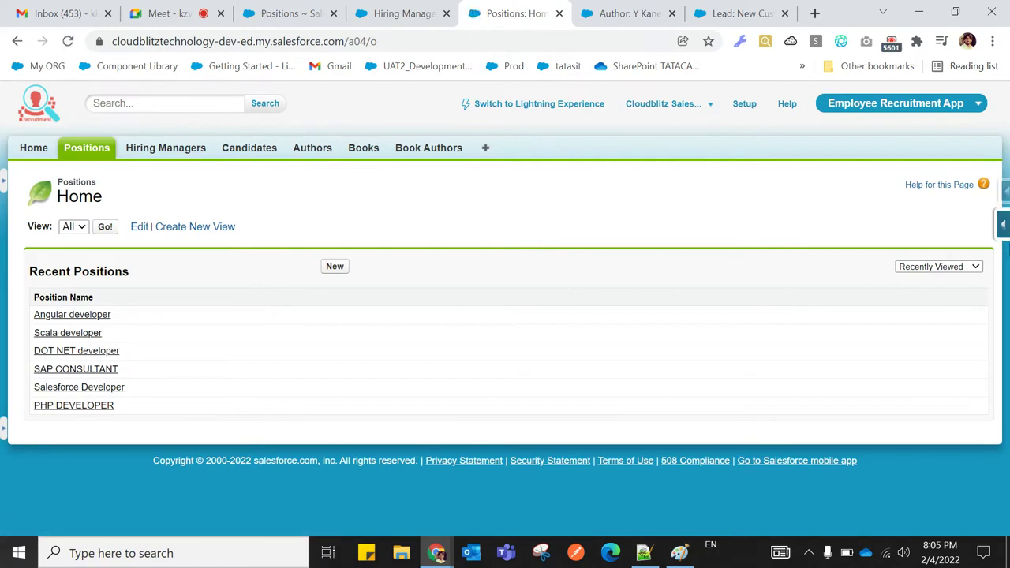
mouse_move(1003, 226)
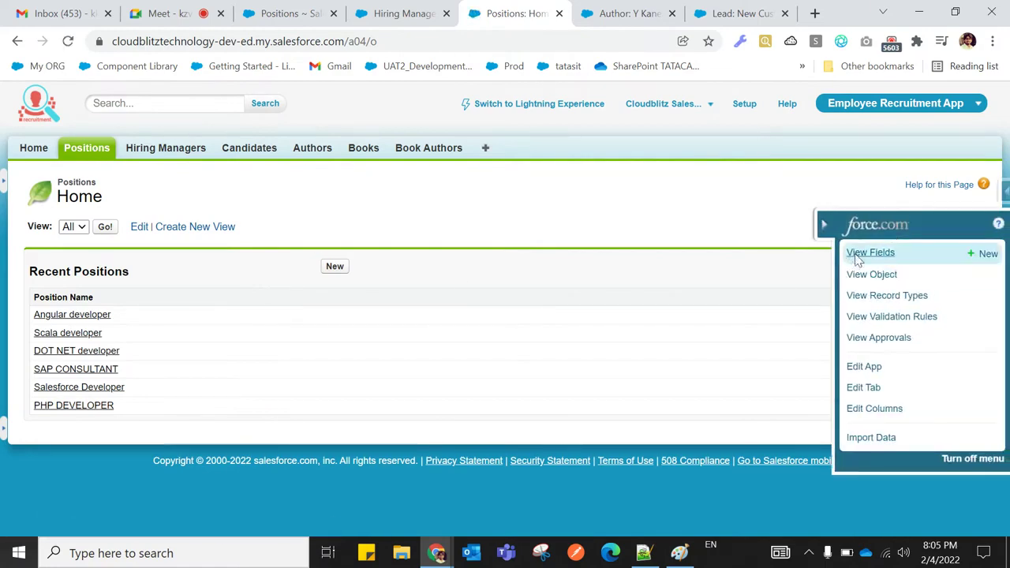
click(850, 253)
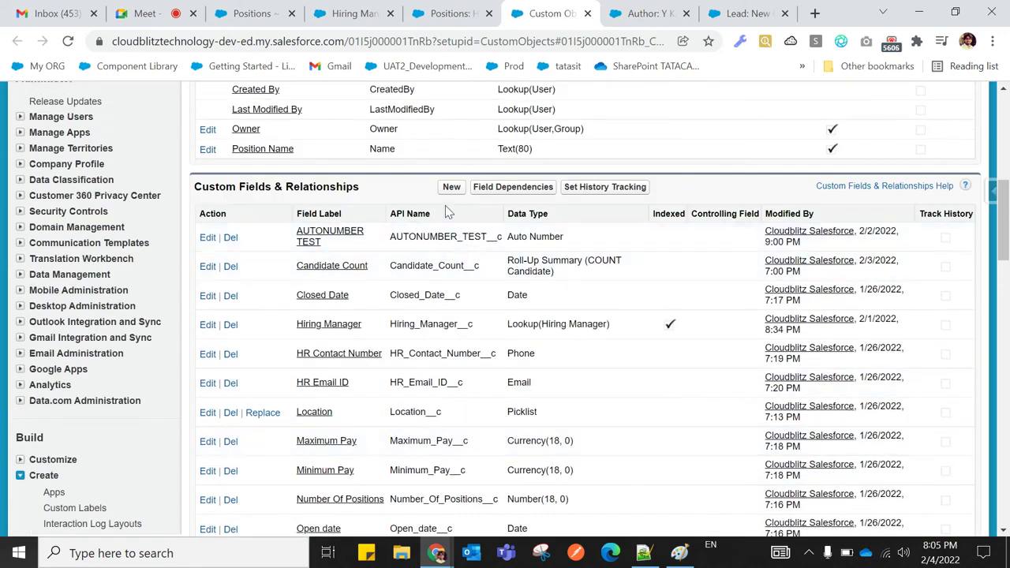
click(451, 189)
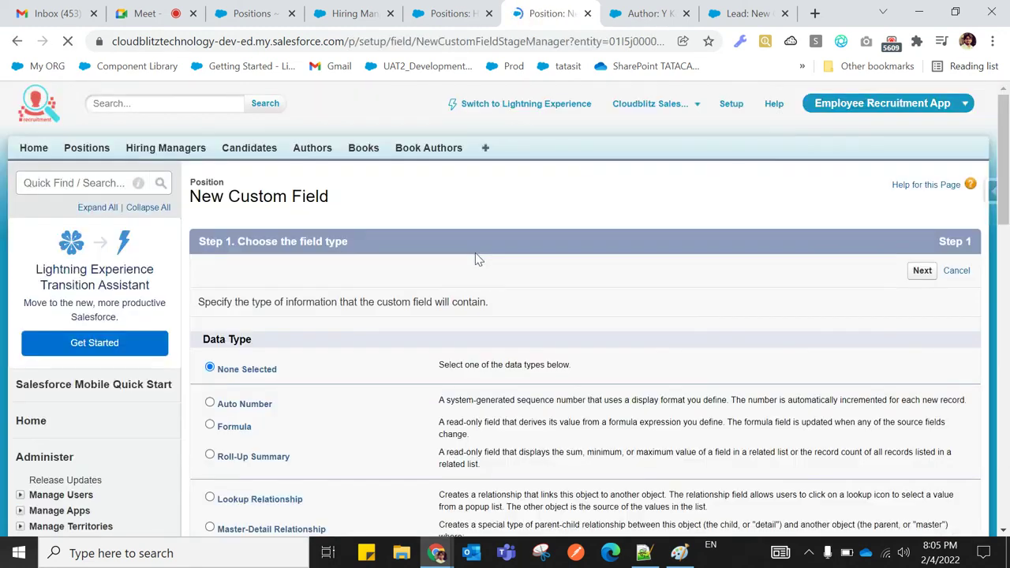
scroll(476, 261, down, 2)
click(210, 298)
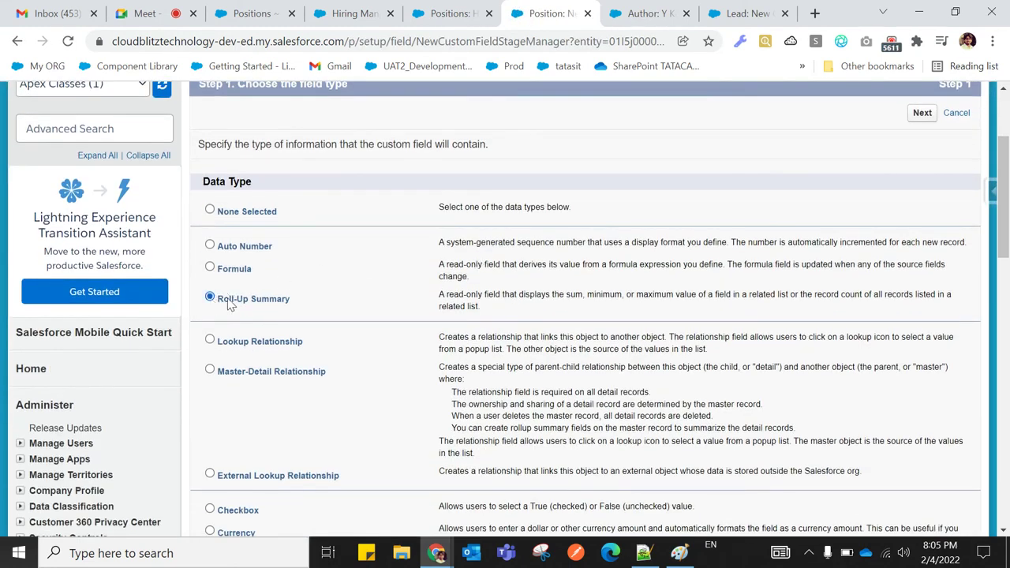
scroll(335, 308, down, 3)
scroll(334, 312, down, 4)
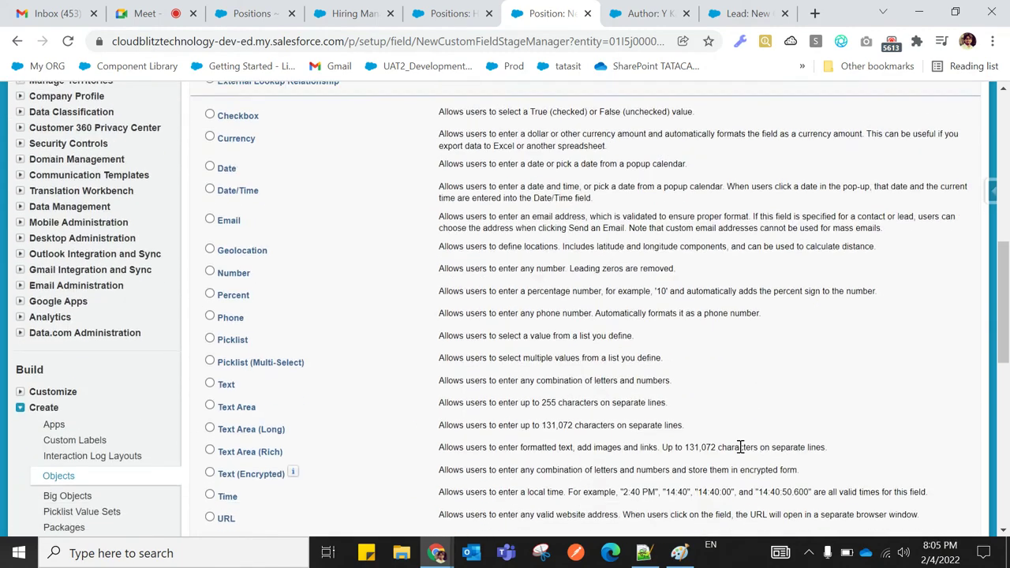
click(922, 404)
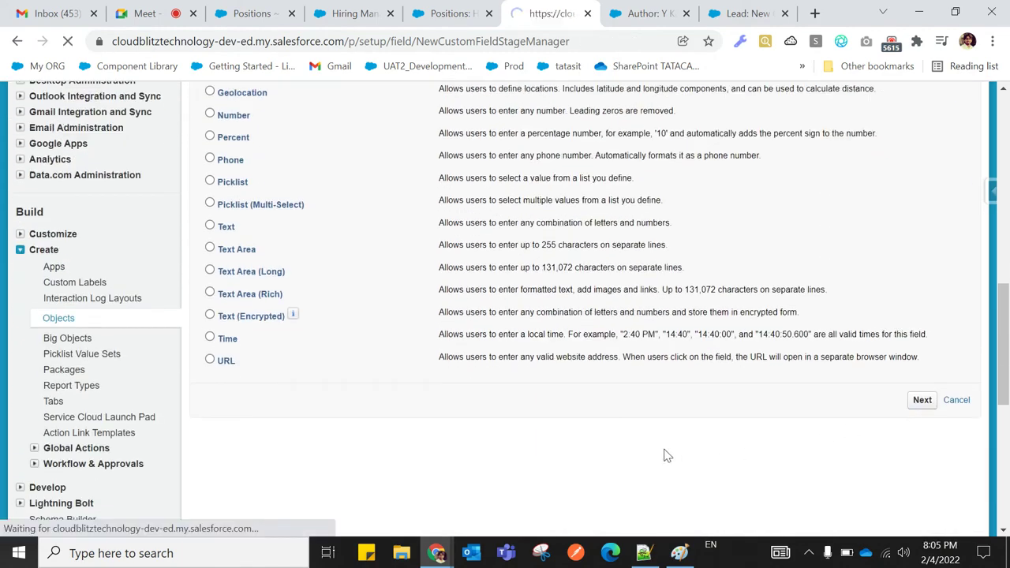
Label the field Candidate Count, auto-generate its field name, and try to continue
scroll(406, 355, down, 2)
scroll(402, 334, up, 2)
click(392, 306)
click(392, 307)
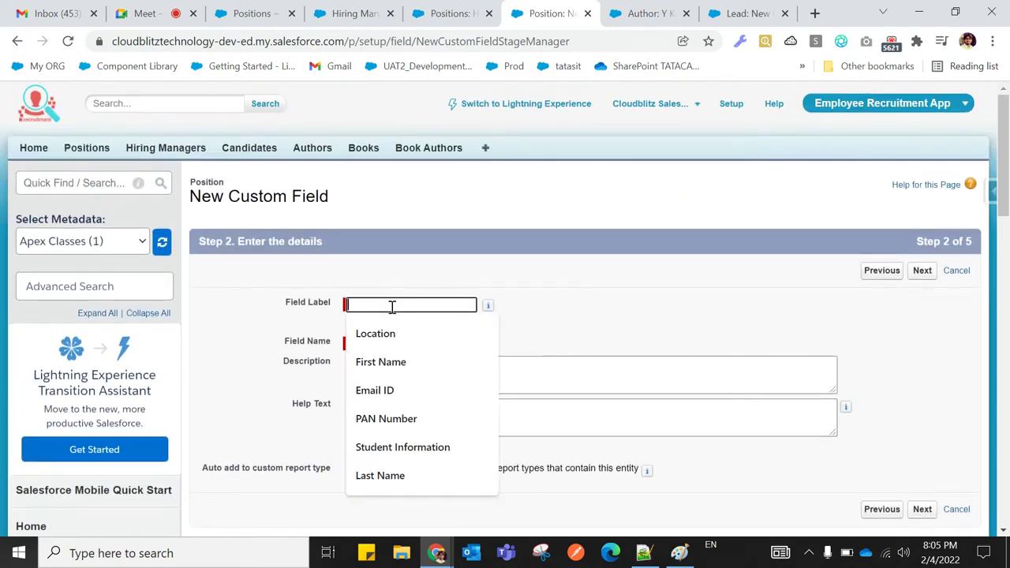
text(Chi)
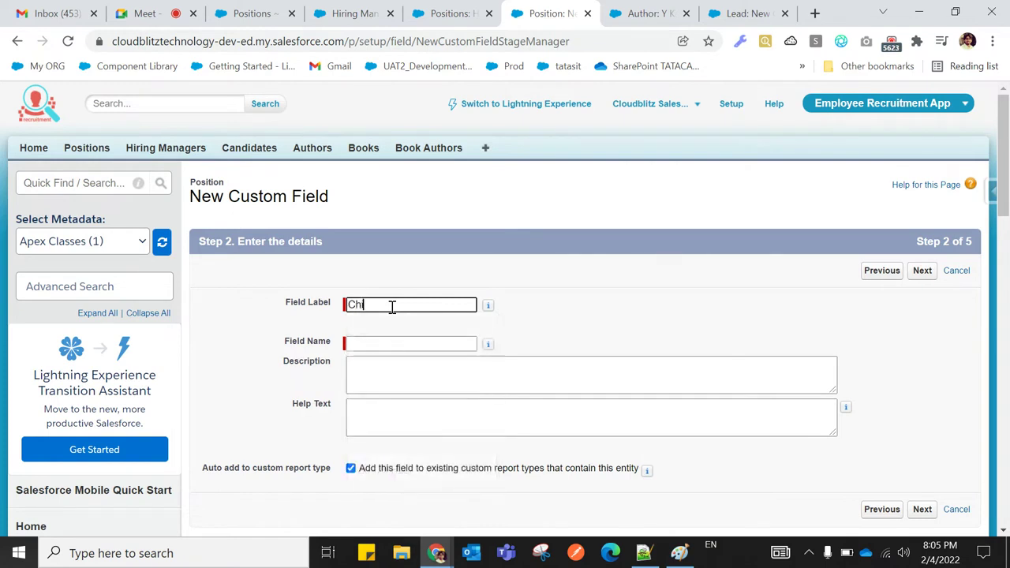
text(ld Record Count)
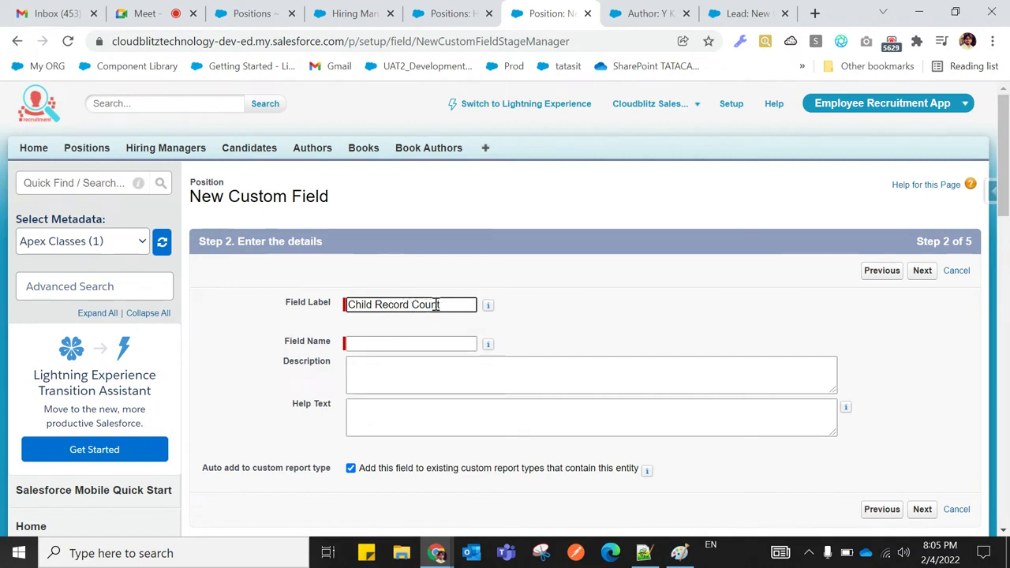
key(BackSpace)
key(BackSpace)
key(BackSpace)
key(BackSpace)
key(BackSpace)
key(BackSpace)
key(BackSpace)
key(BackSpace)
key(BackSpace)
key(BackSpace)
key(BackSpace)
key(BackSpace)
key(BackSpace)
key(BackSpace)
key(BackSpace)
key(BackSpace)
key(BackSpace)
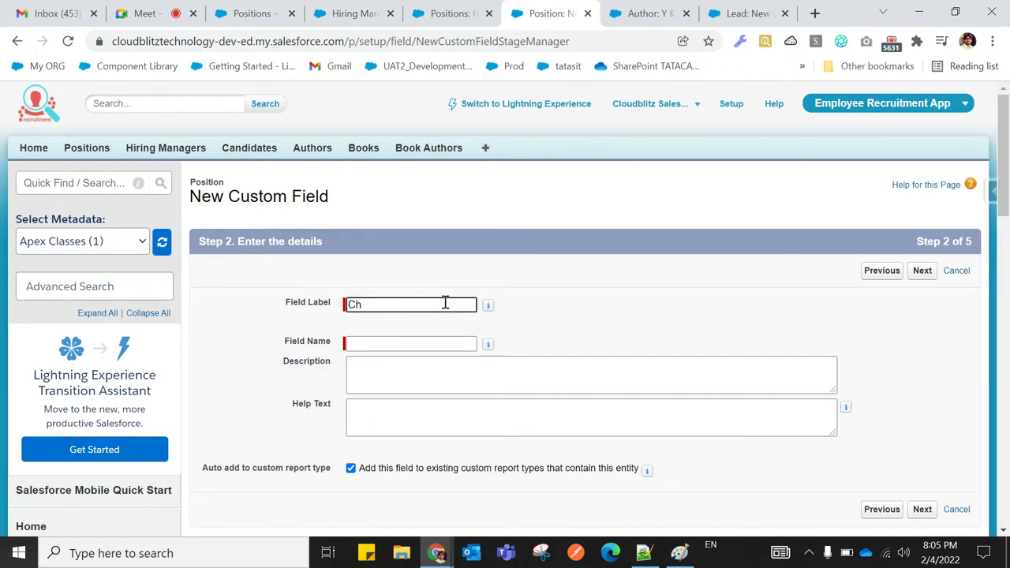
text(Ca)
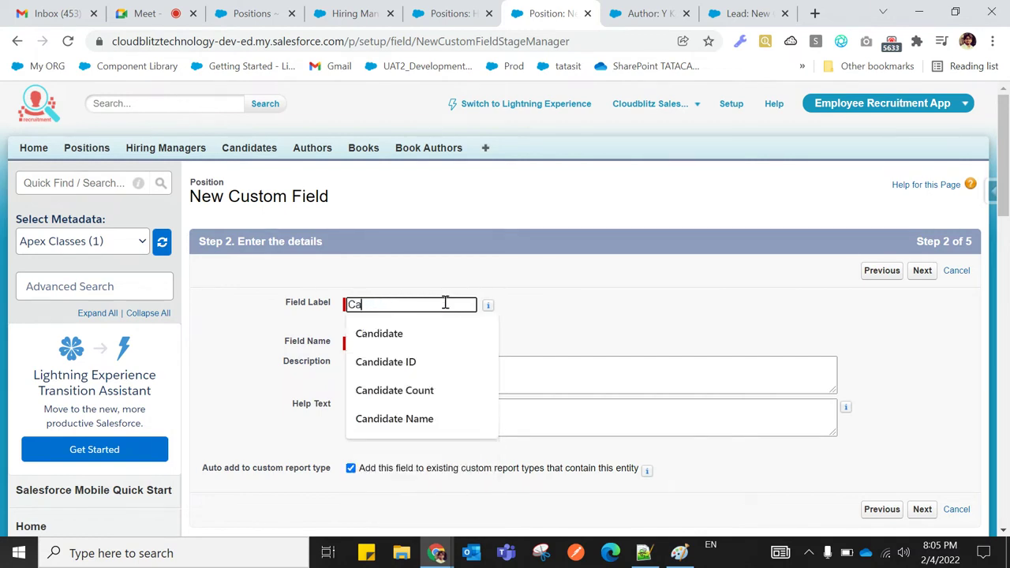
text(ndidate )
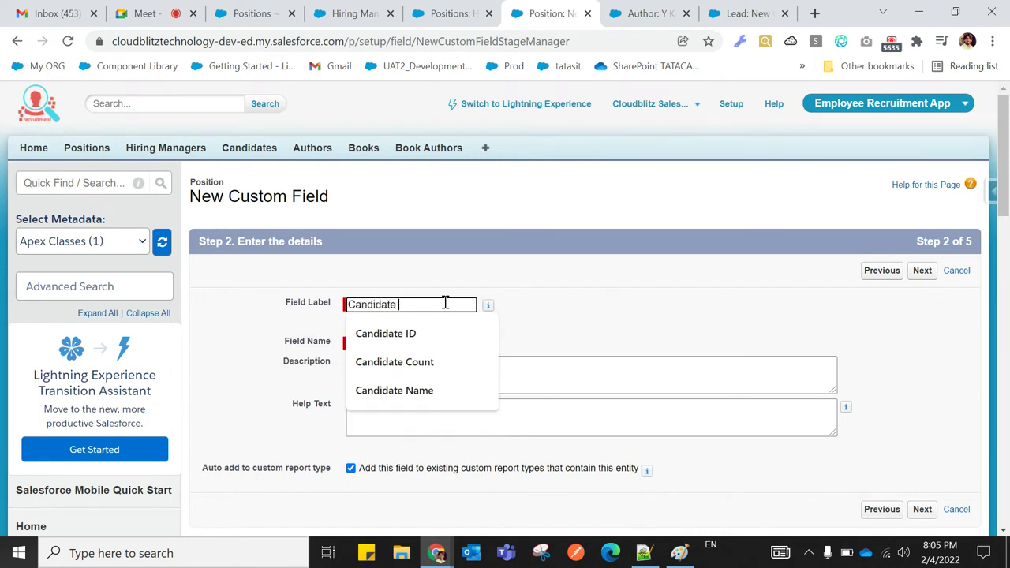
text(Count)
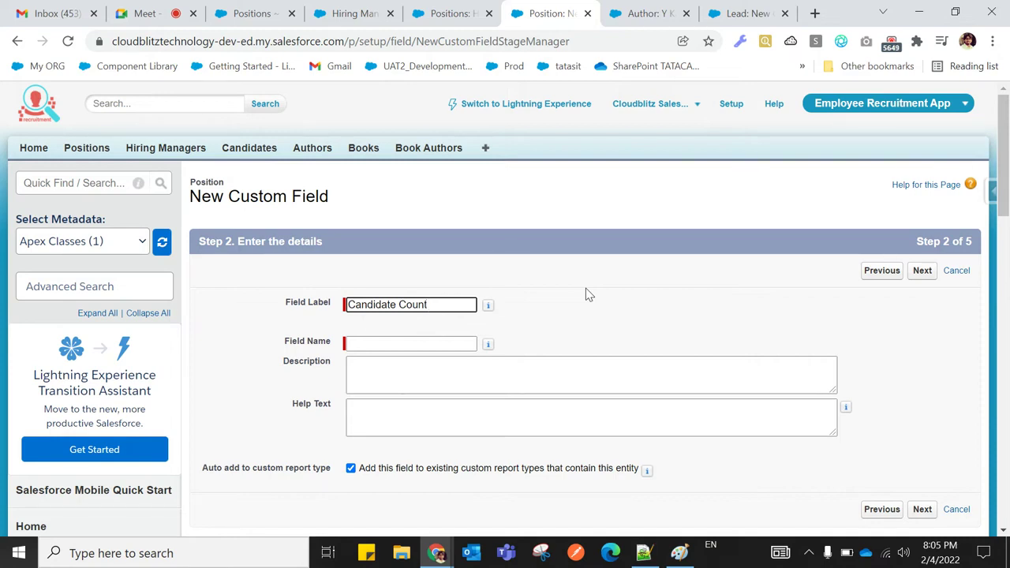
click(430, 342)
scroll(658, 331, down, 1)
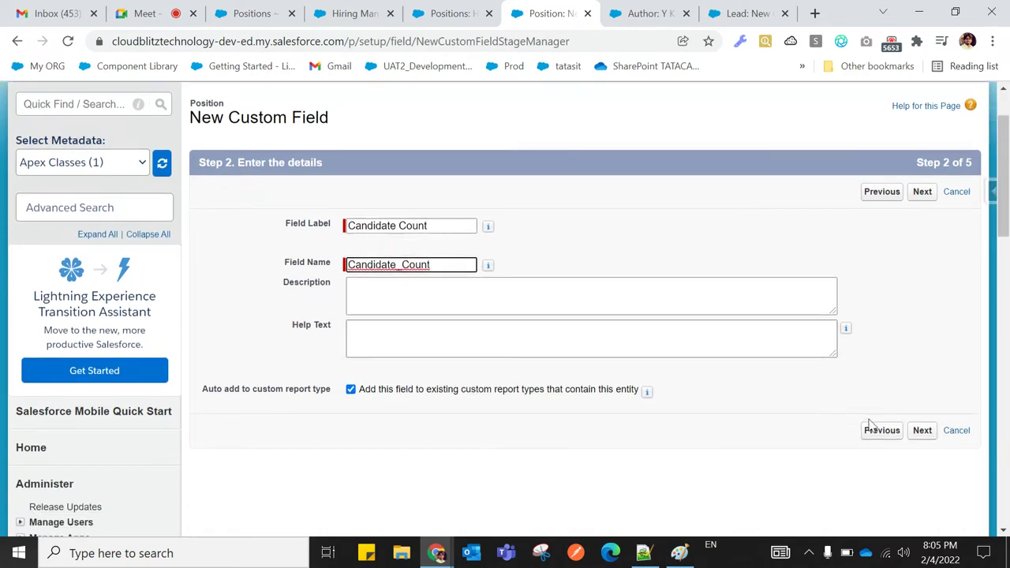
click(919, 434)
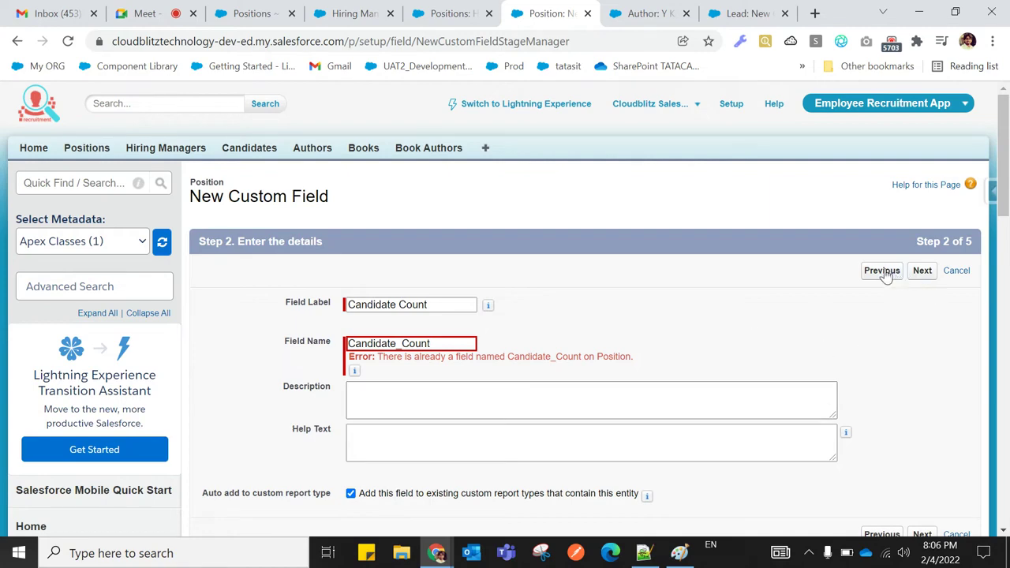
Return to the Position object and permanently delete the existing Candidate Count field
click(16, 42)
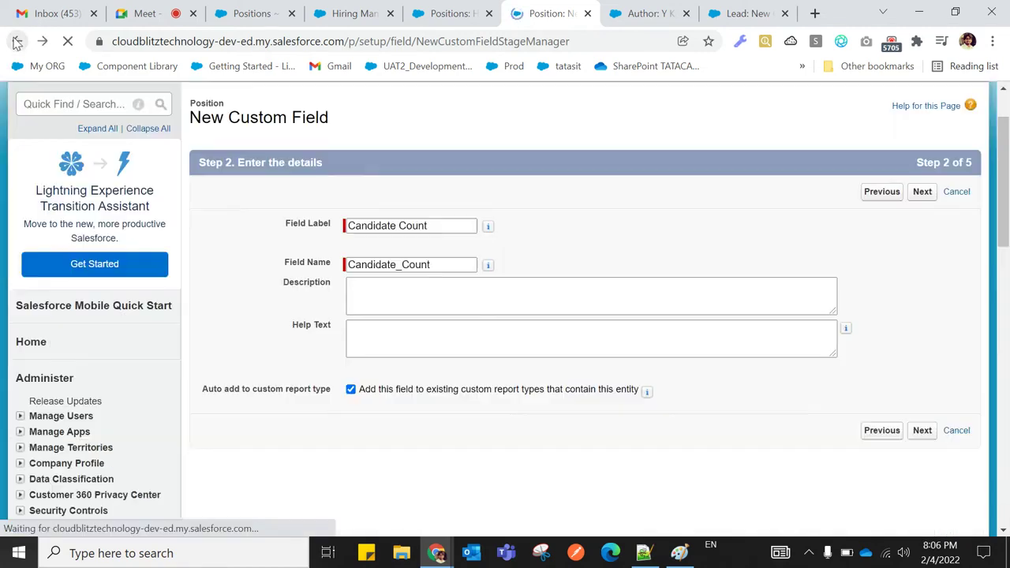
click(14, 38)
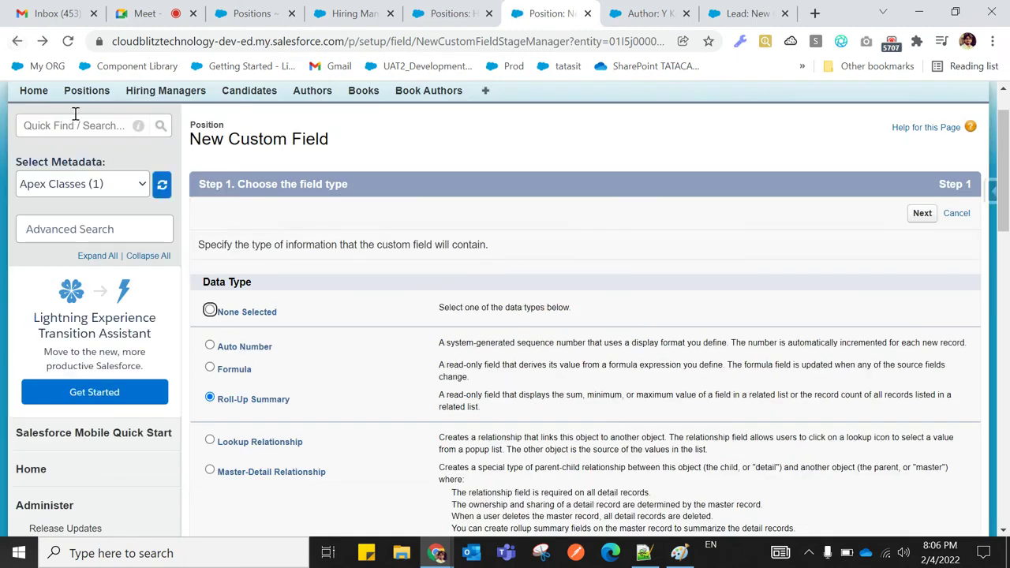
click(17, 42)
scroll(387, 473, down, 6)
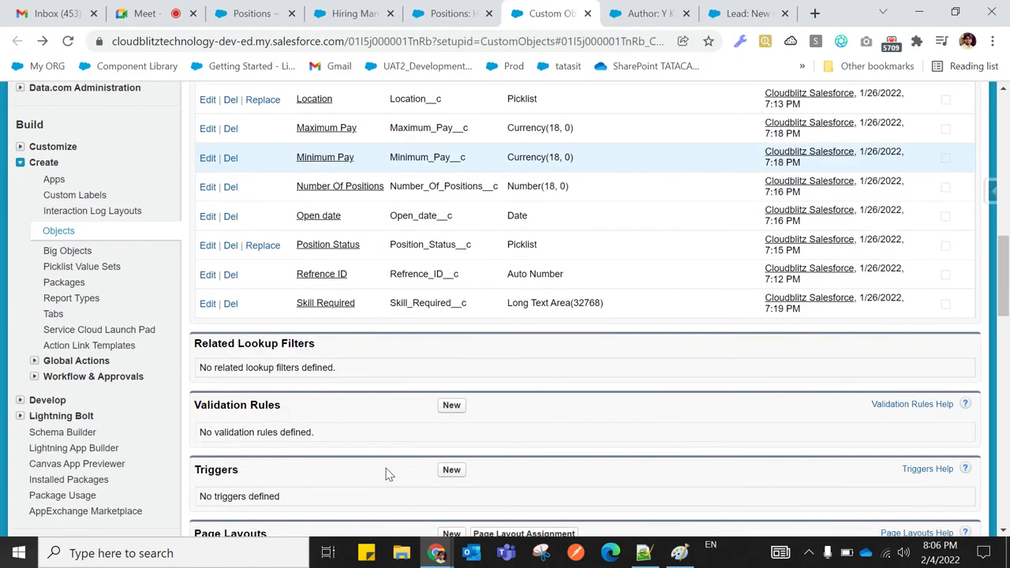
scroll(387, 474, up, 4)
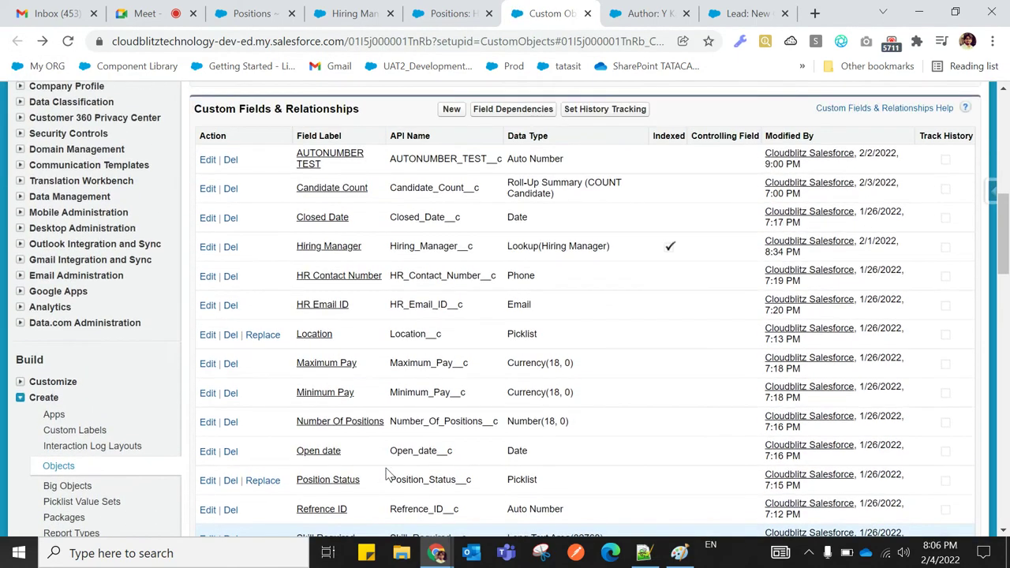
click(229, 189)
click(191, 273)
click(235, 300)
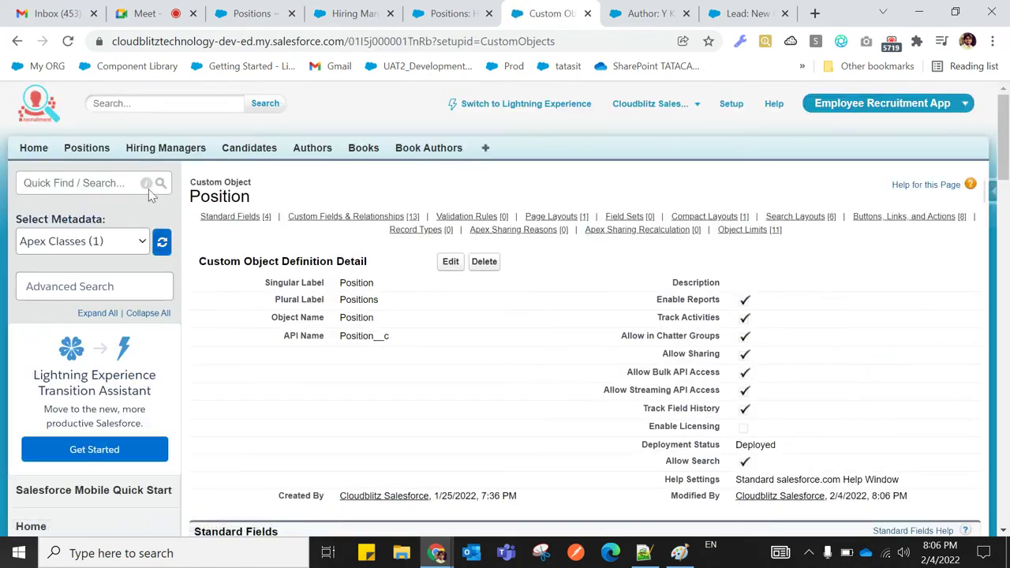
click(87, 147)
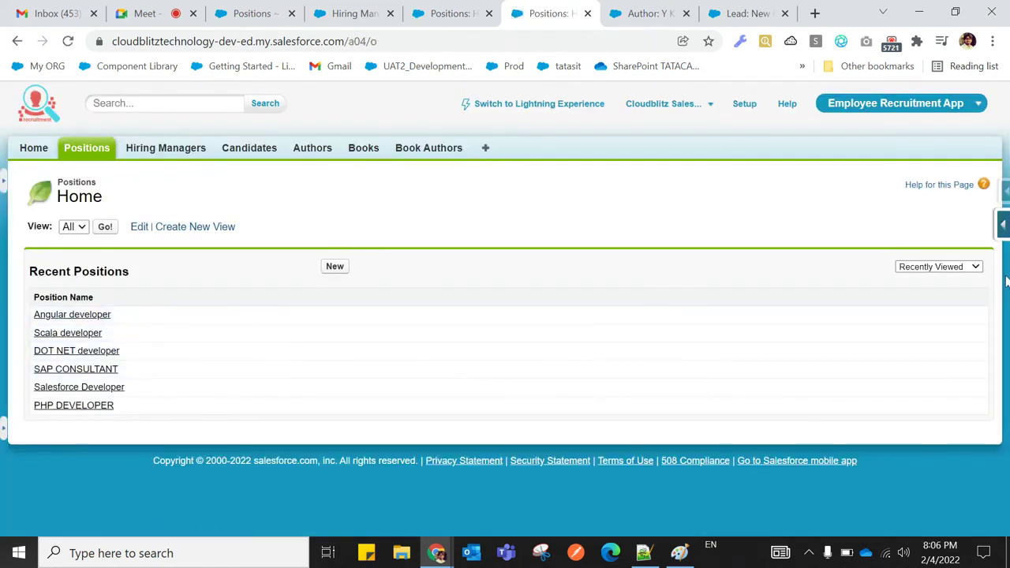
Start another Roll-Up Summary custom field on Position from its field list
mouse_move(1002, 228)
click(857, 251)
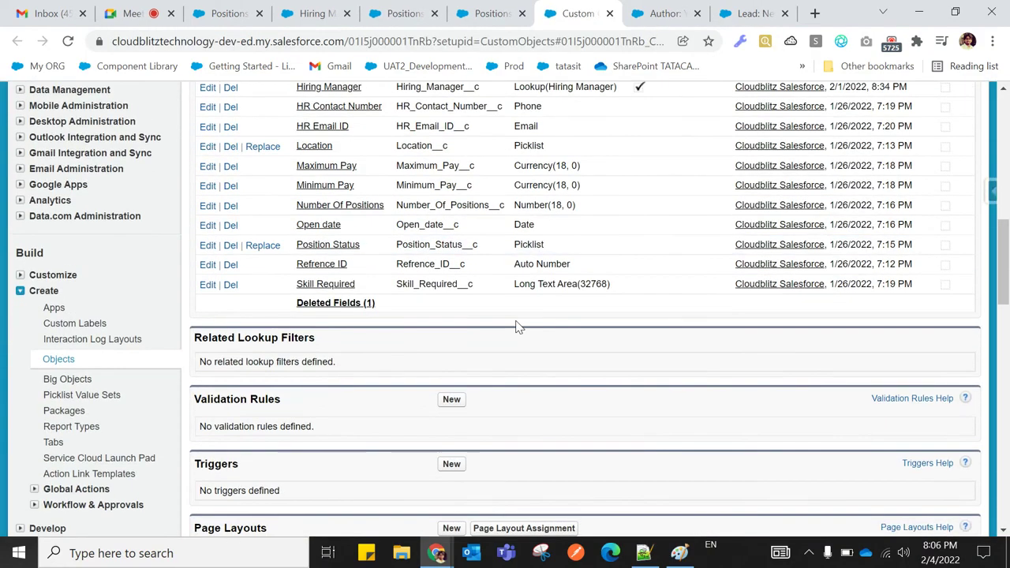
scroll(517, 327, up, 3)
click(450, 239)
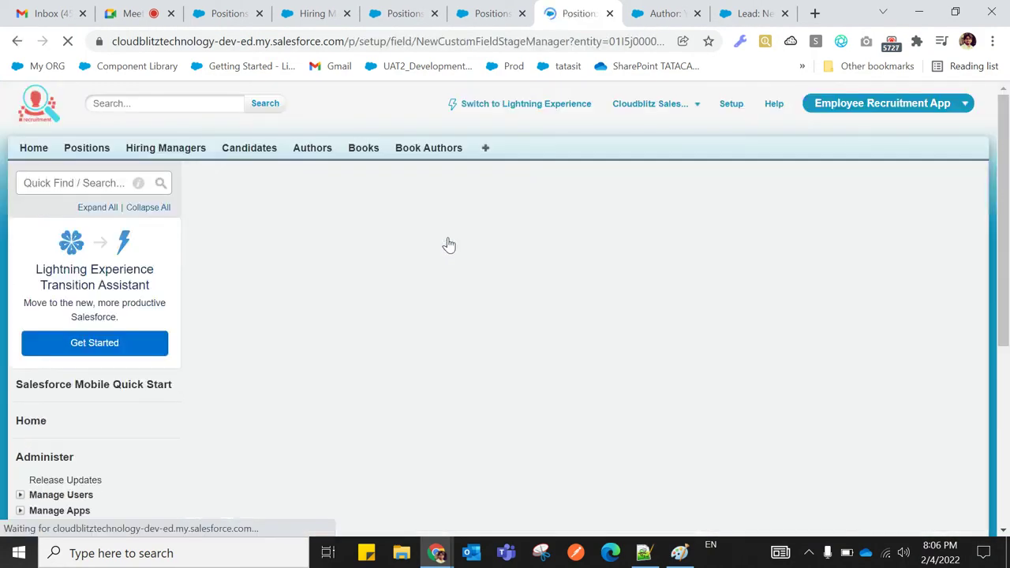
scroll(444, 295, down, 2)
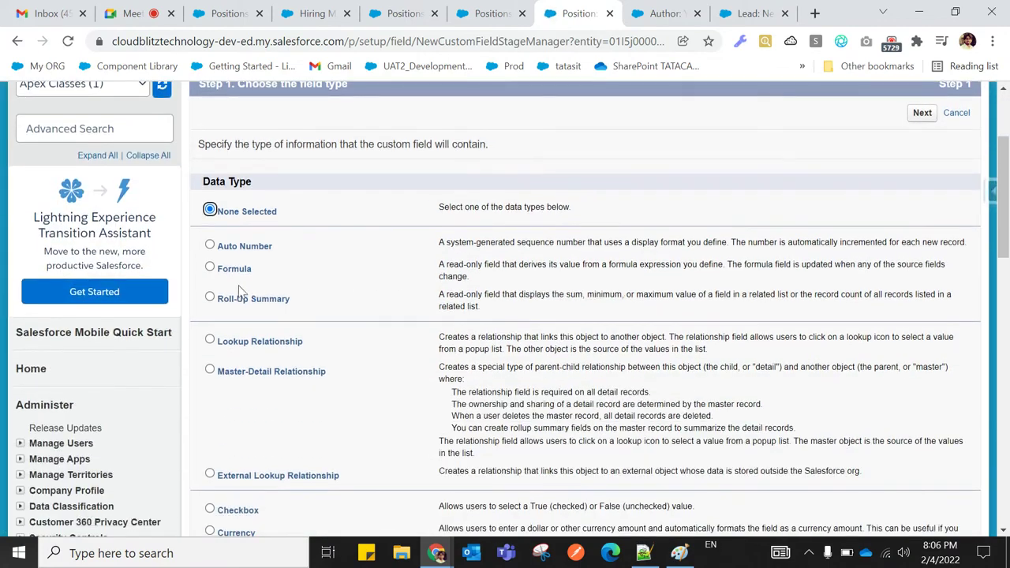
click(210, 298)
scroll(356, 329, down, 6)
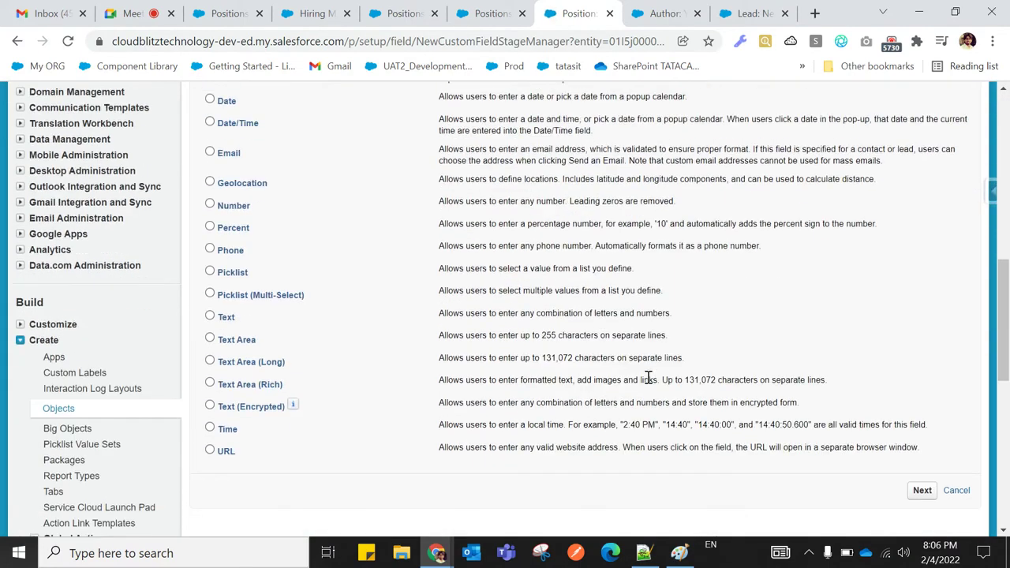
scroll(838, 434, down, 2)
click(920, 322)
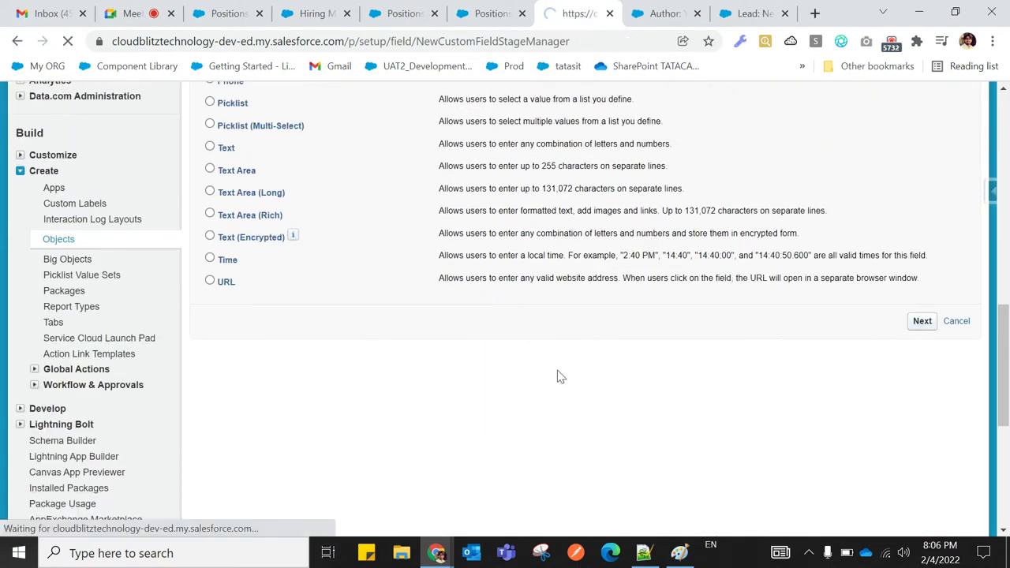
Enter the label Candidate Count and generate the field name Candidate_Count
click(362, 305)
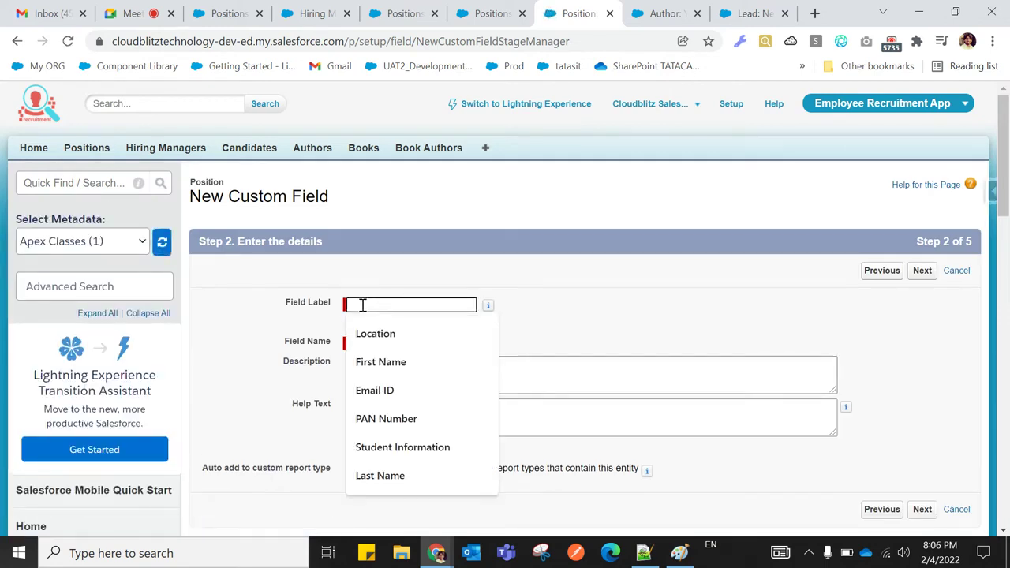
text(Candidate )
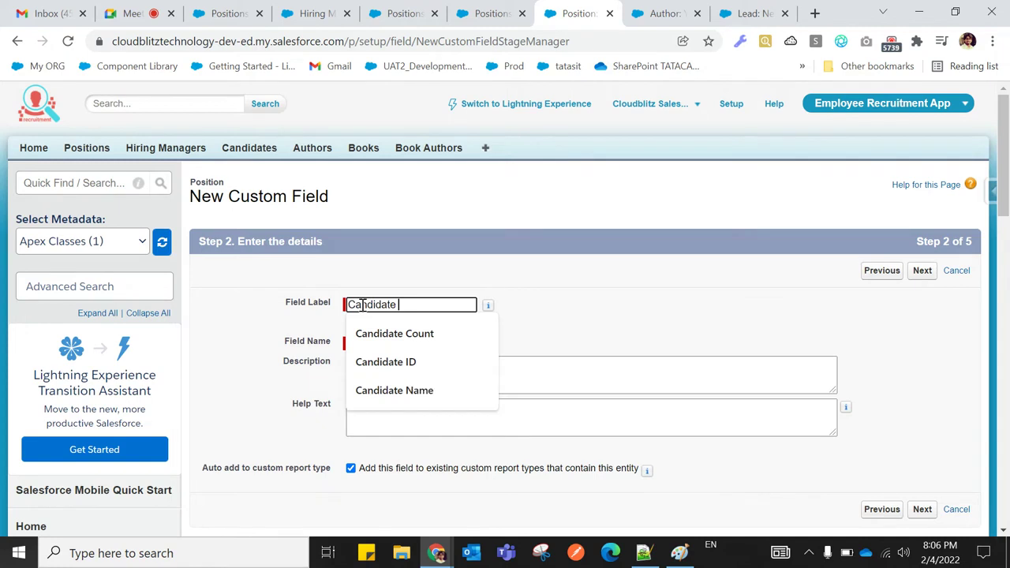
text(Count)
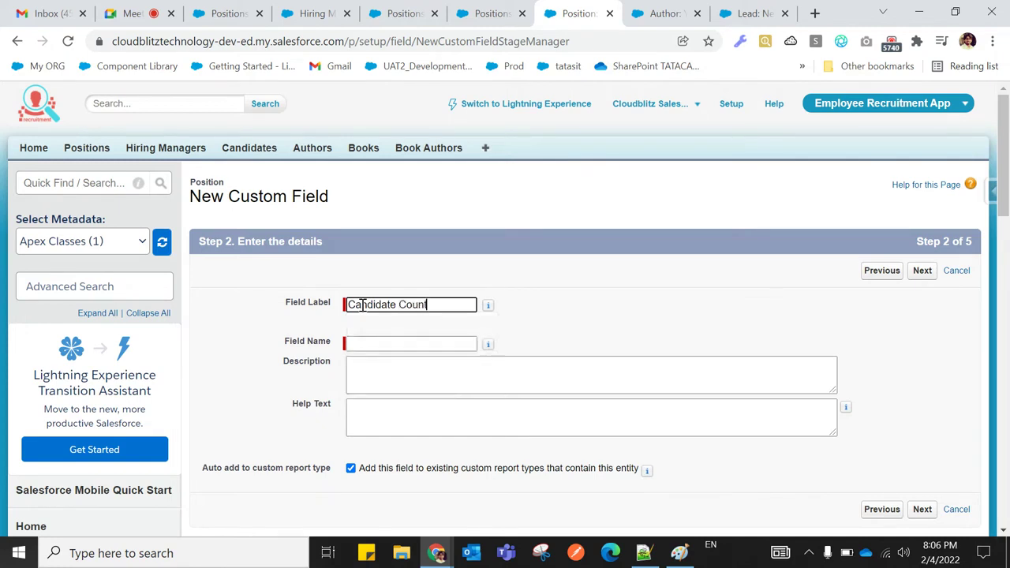
click(579, 329)
scroll(617, 316, down, 2)
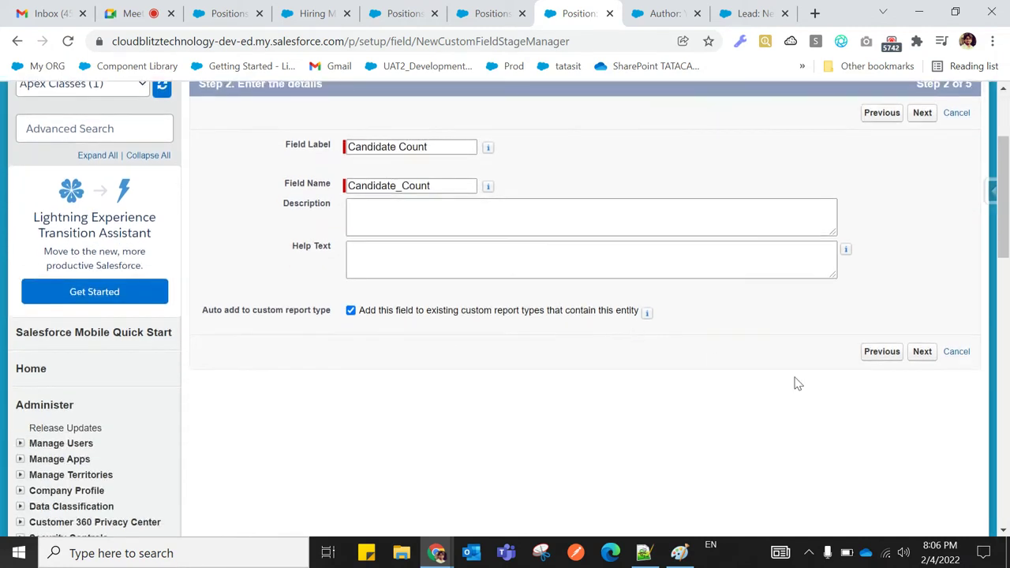
Summarize Candidates records with the COUNT roll-up type, including all records in the calculation
click(920, 353)
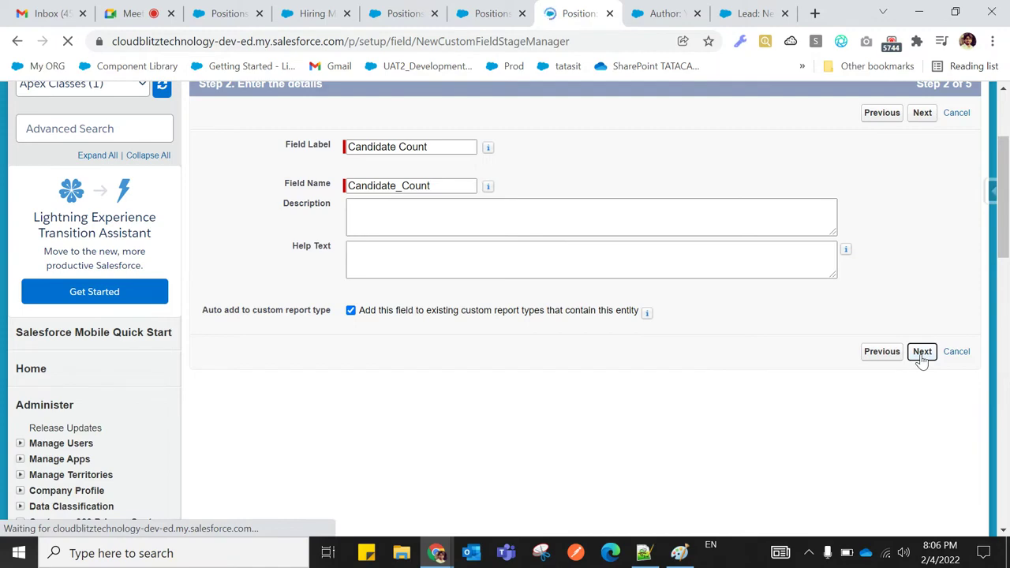
scroll(687, 355, down, 1)
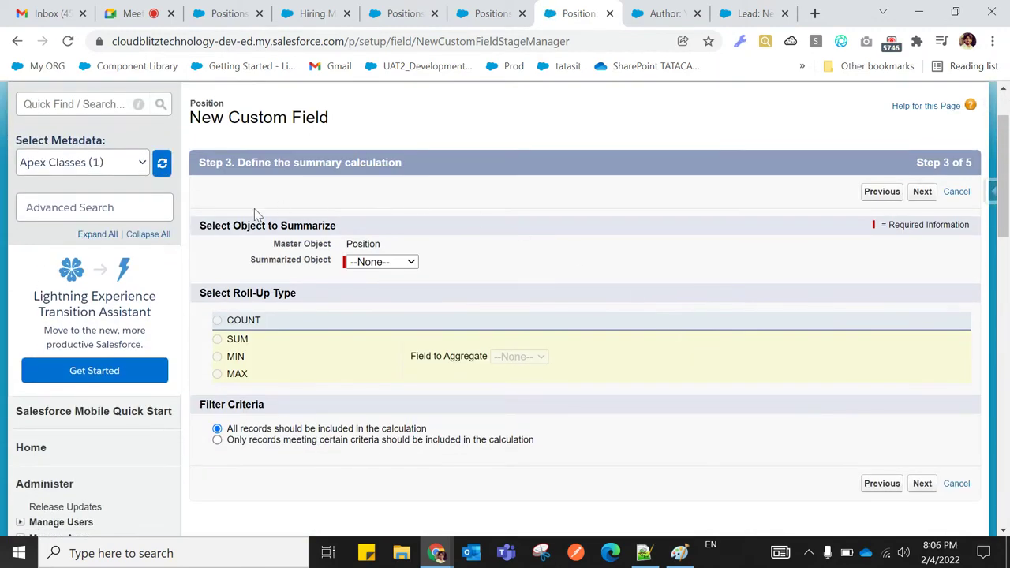
drag(275, 244, 388, 246)
click(448, 205)
drag(348, 251, 394, 252)
click(464, 239)
click(388, 263)
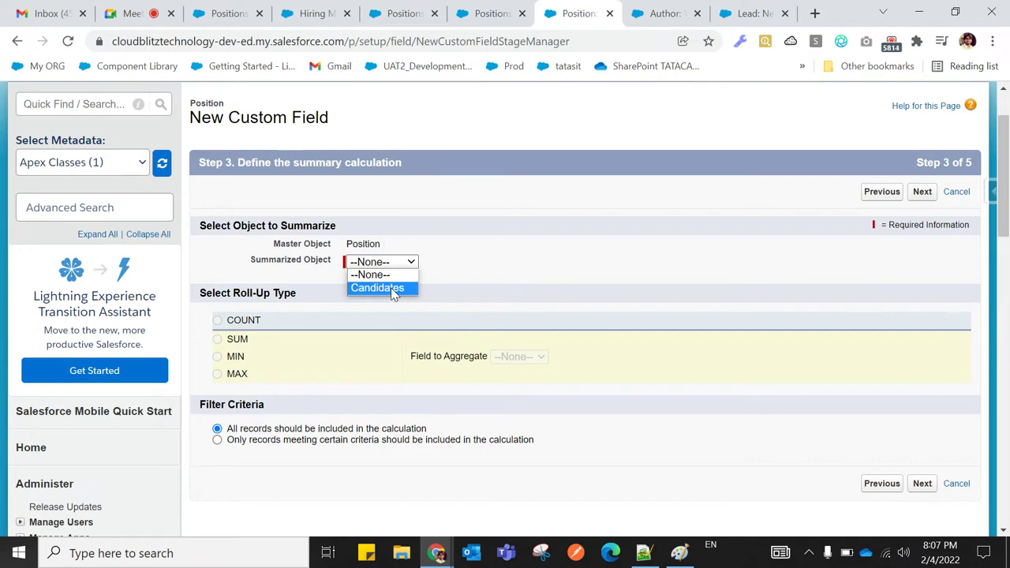
click(377, 288)
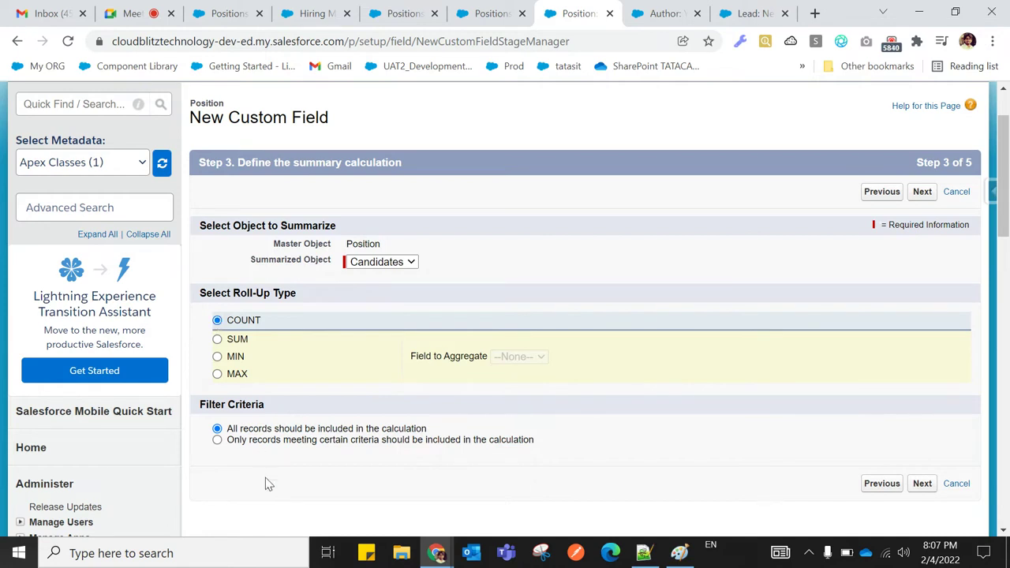
scroll(265, 477, down, 1)
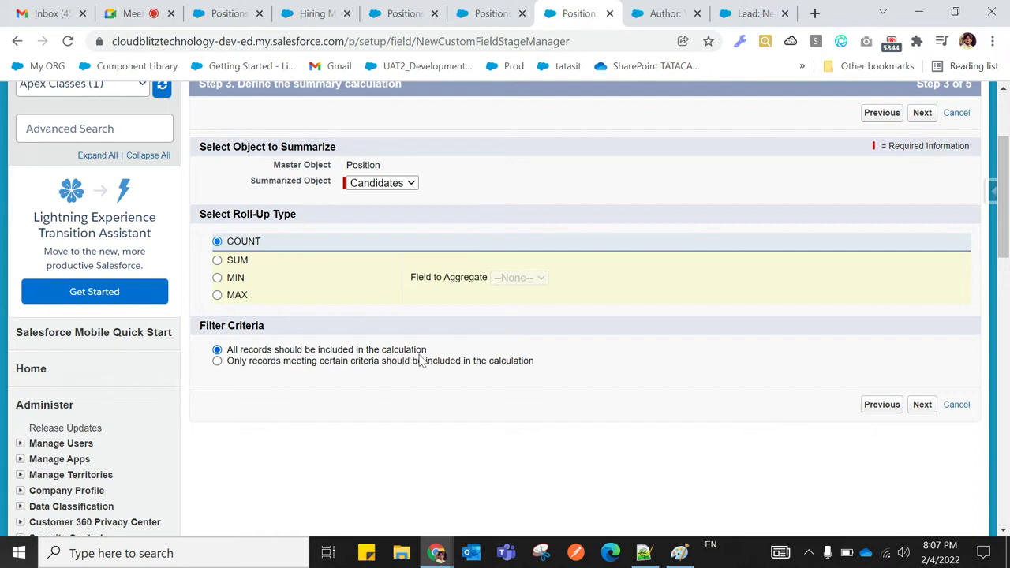
drag(429, 353, 222, 355)
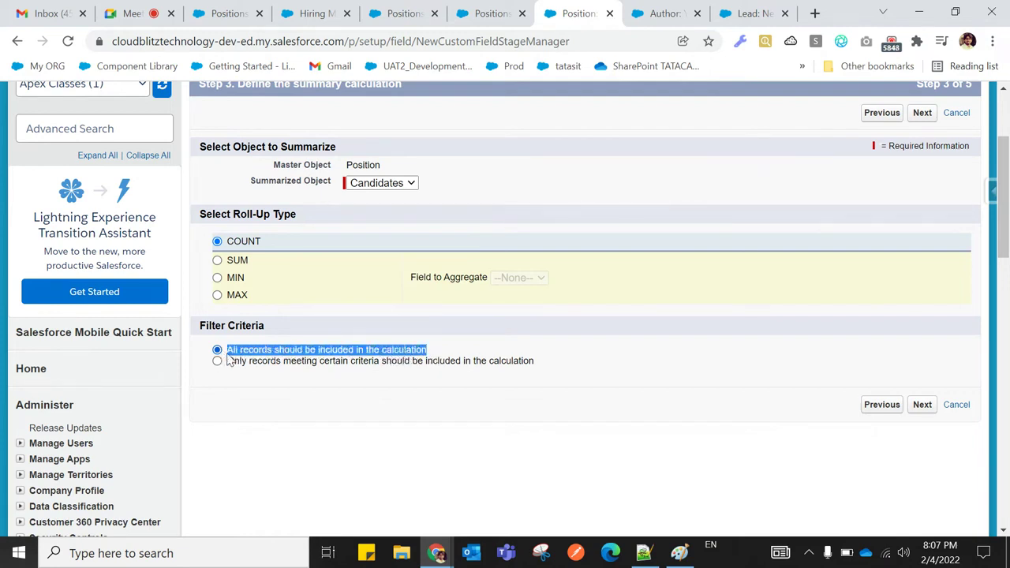
click(270, 401)
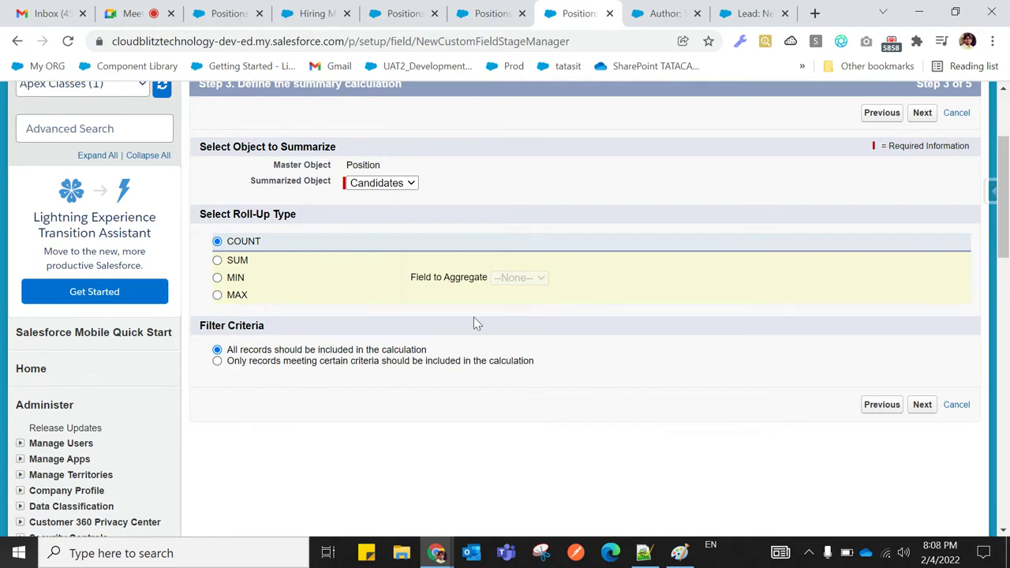
Set the Candidate Count roll-up to COUNT Candidates across all records, then go to field-level security
click(217, 361)
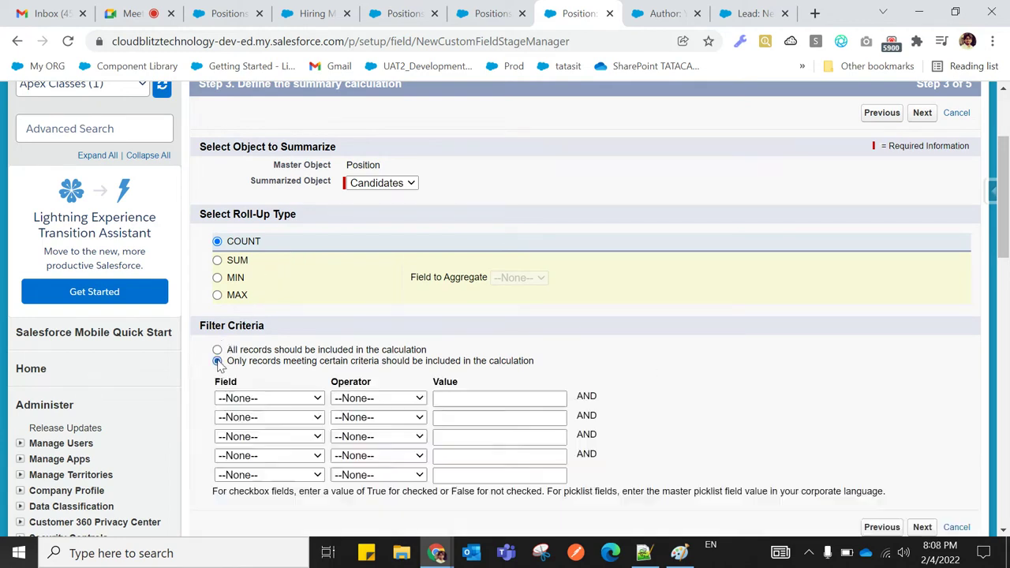
scroll(395, 433, down, 1)
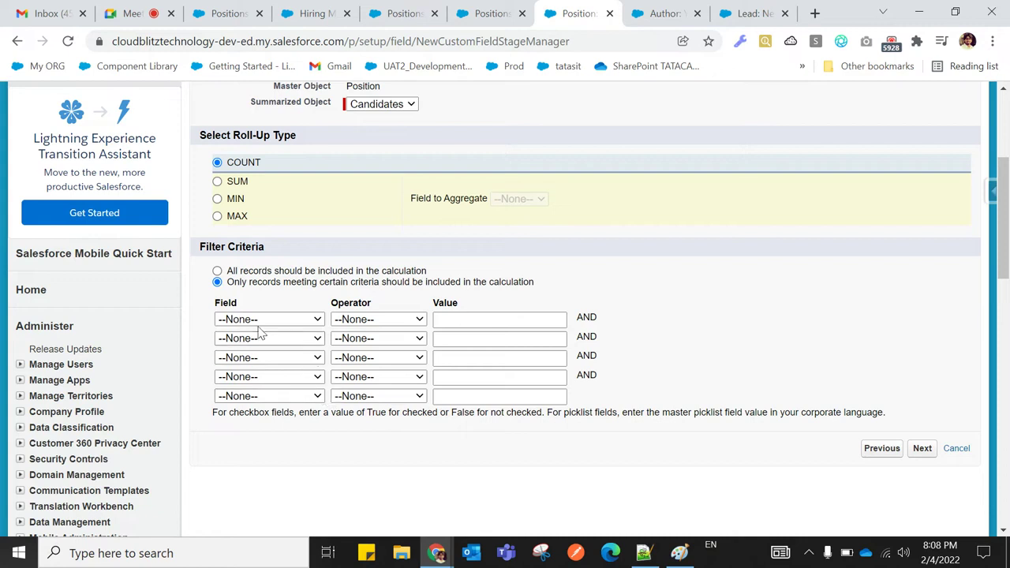
click(217, 271)
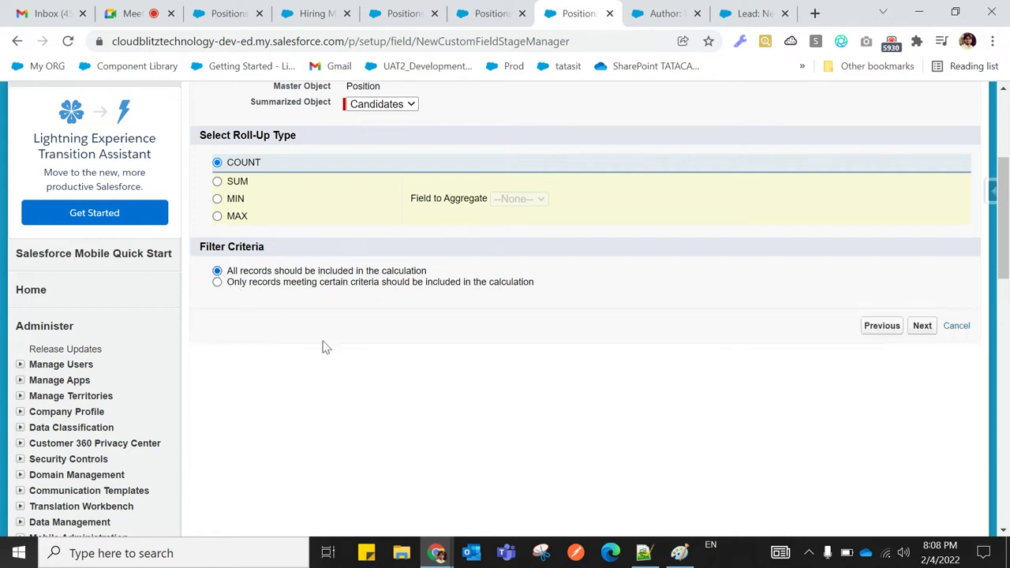
scroll(443, 427, up, 1)
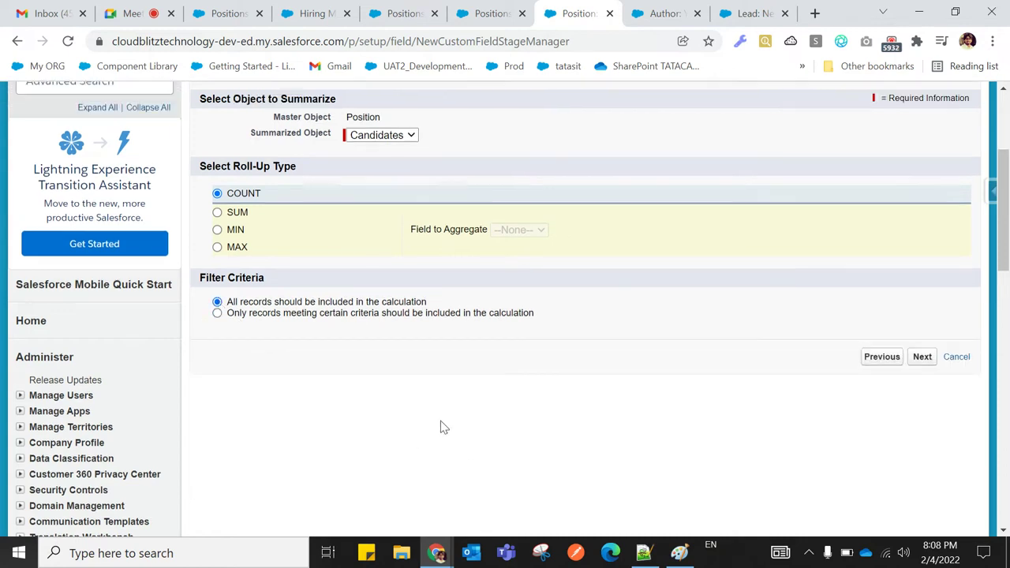
click(916, 412)
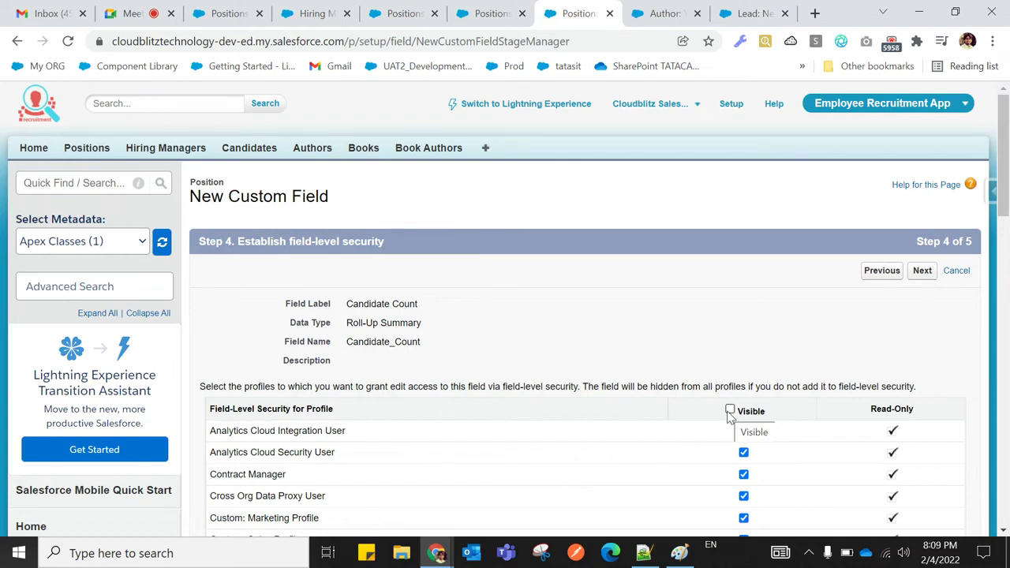
Make Candidate Count visible to all profiles, save it on Position Layout, and reload Positions
click(730, 409)
click(921, 271)
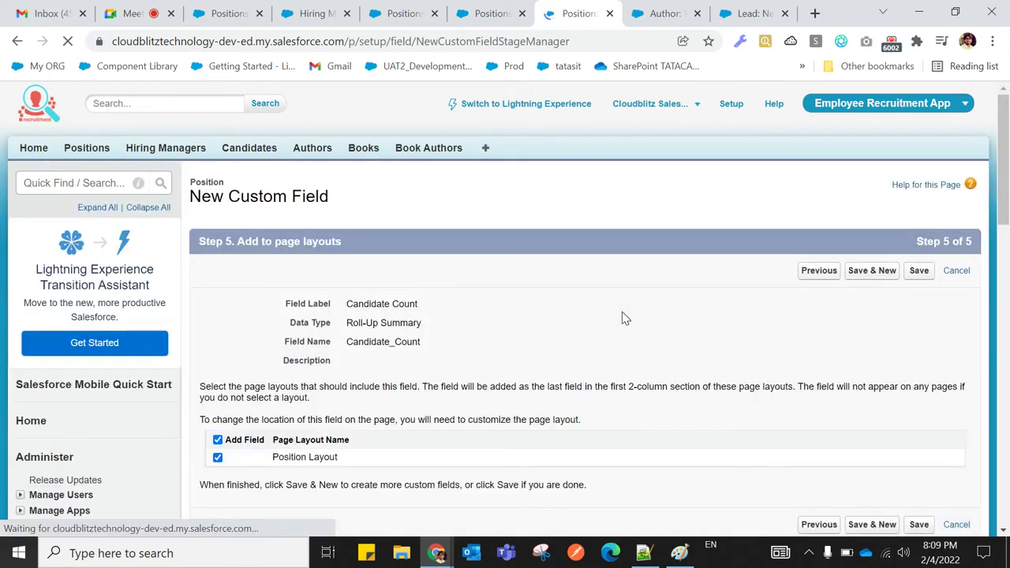
click(920, 275)
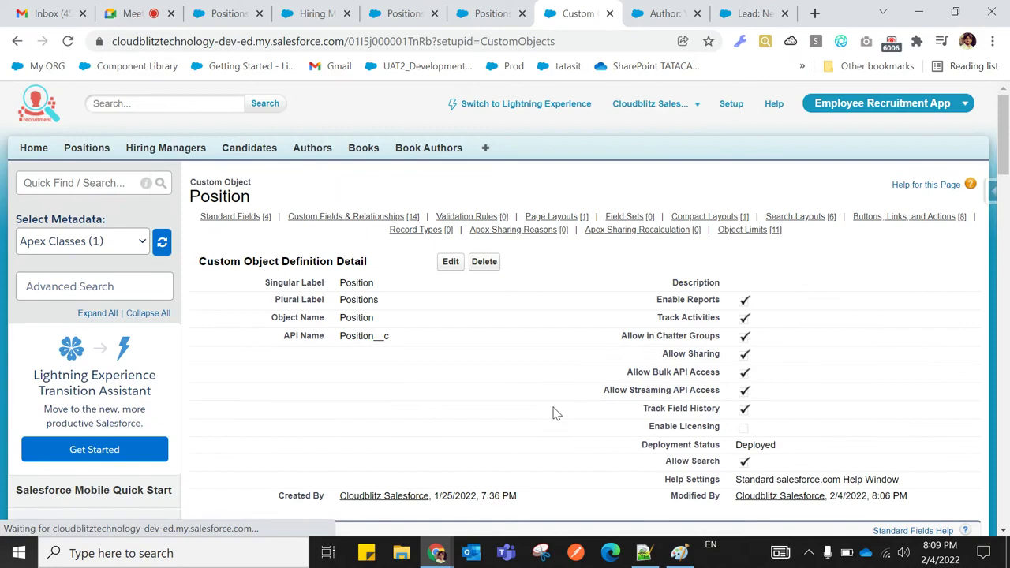
scroll(493, 408, down, 2)
scroll(493, 408, down, 3)
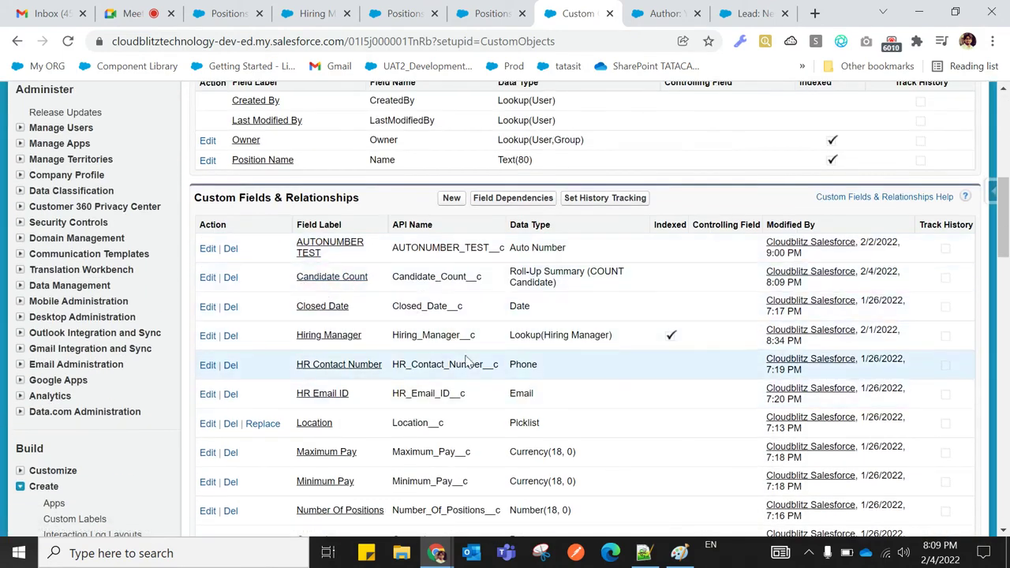
scroll(466, 361, up, 5)
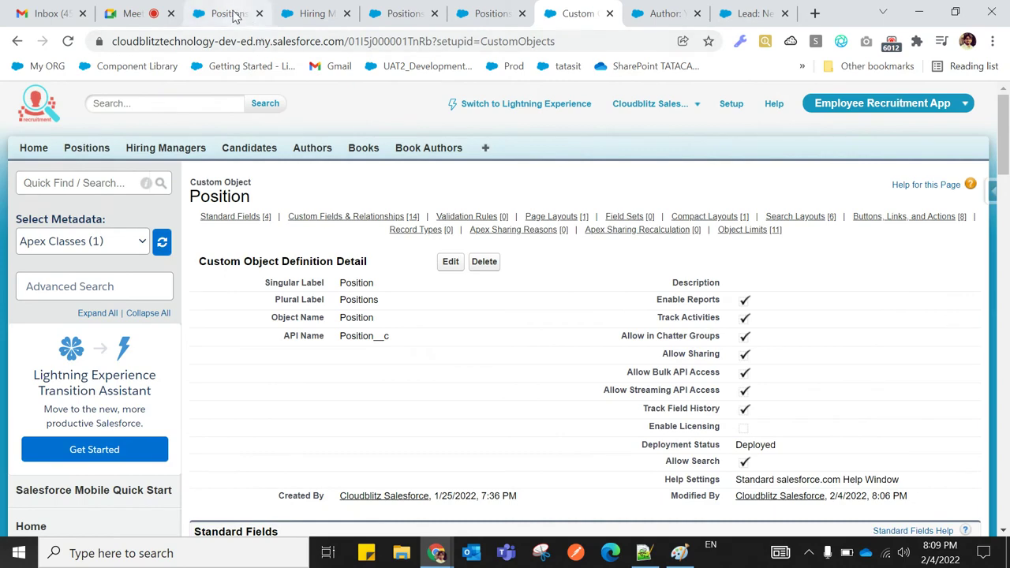
click(232, 14)
click(68, 41)
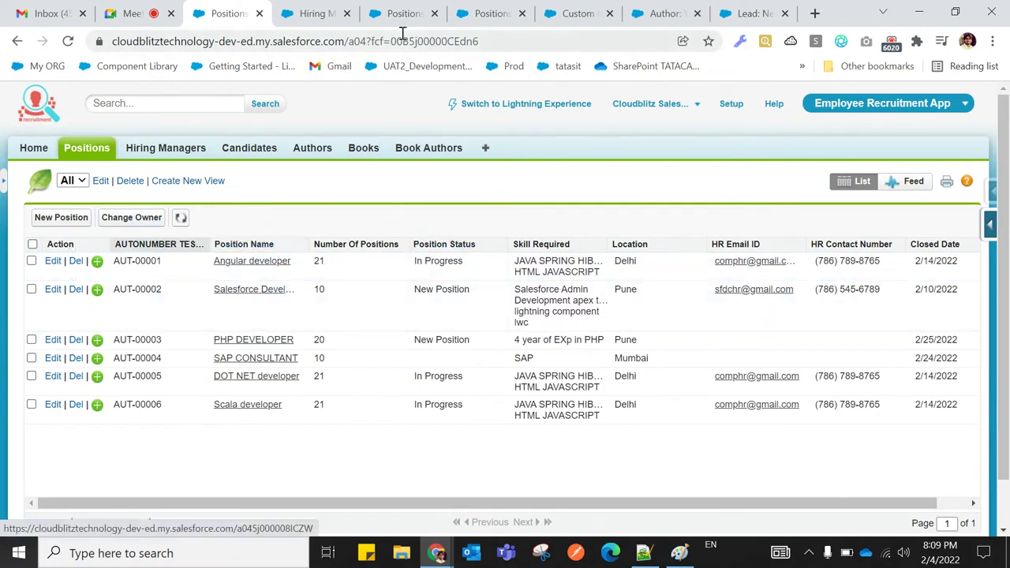
Close the extra browser tabs, including the leftover Lead tab
click(346, 14)
click(346, 14)
click(347, 14)
click(347, 14)
click(346, 14)
click(348, 13)
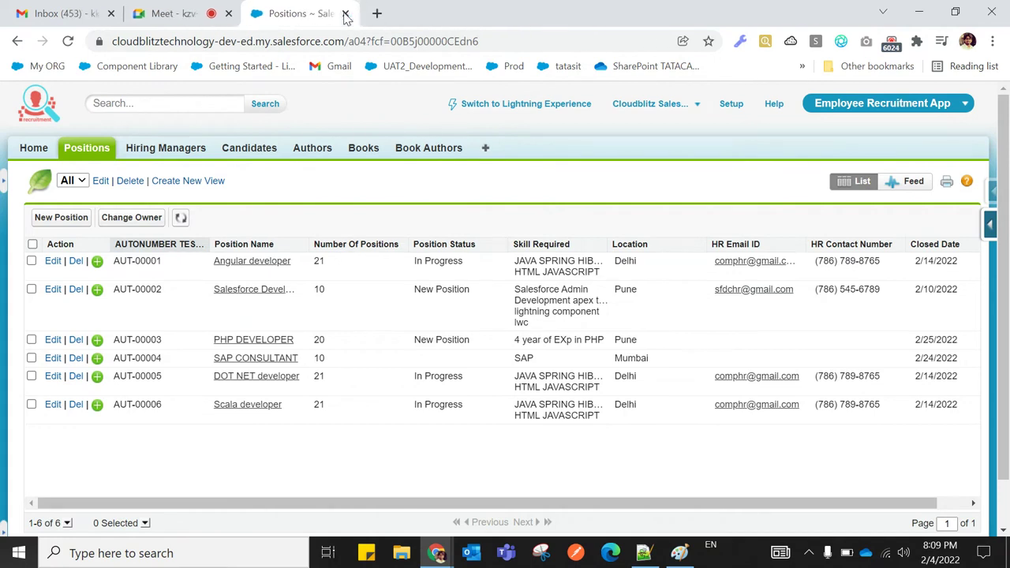
Open Angular developer in a new tab and confirm its Candidate Count of 4 matches its candidates
right_click(228, 267)
click(249, 276)
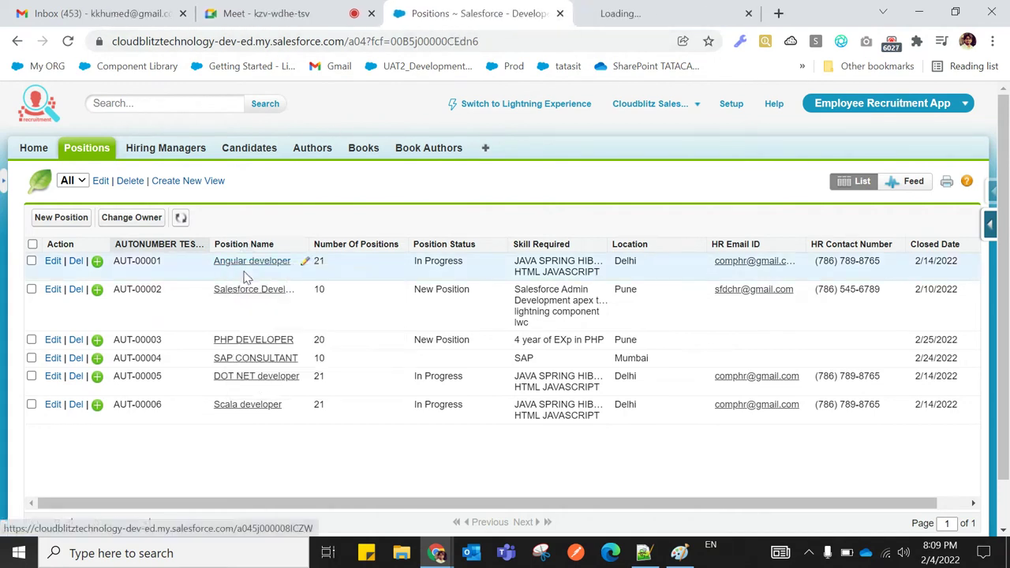
click(641, 14)
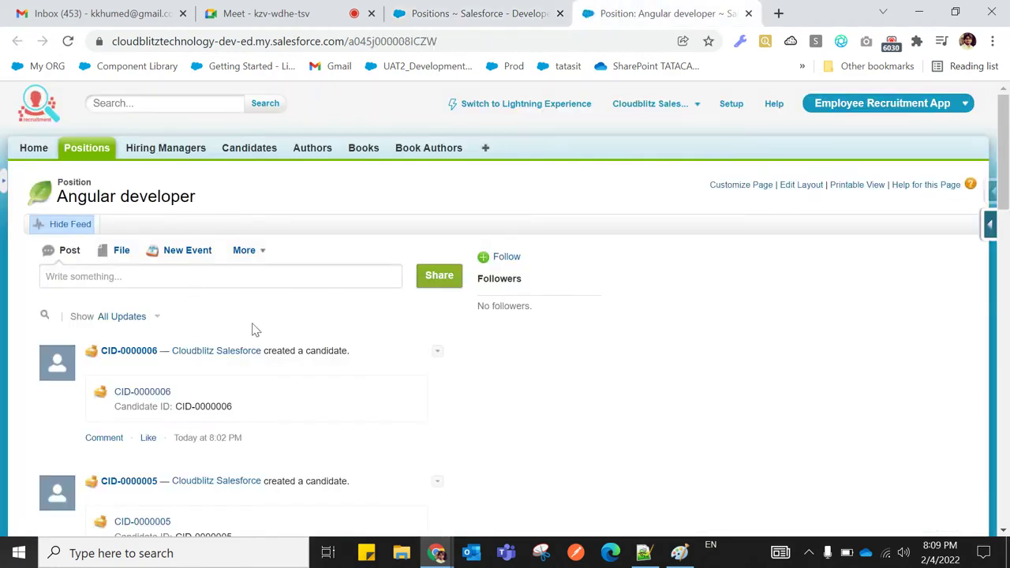
scroll(266, 331, down, 8)
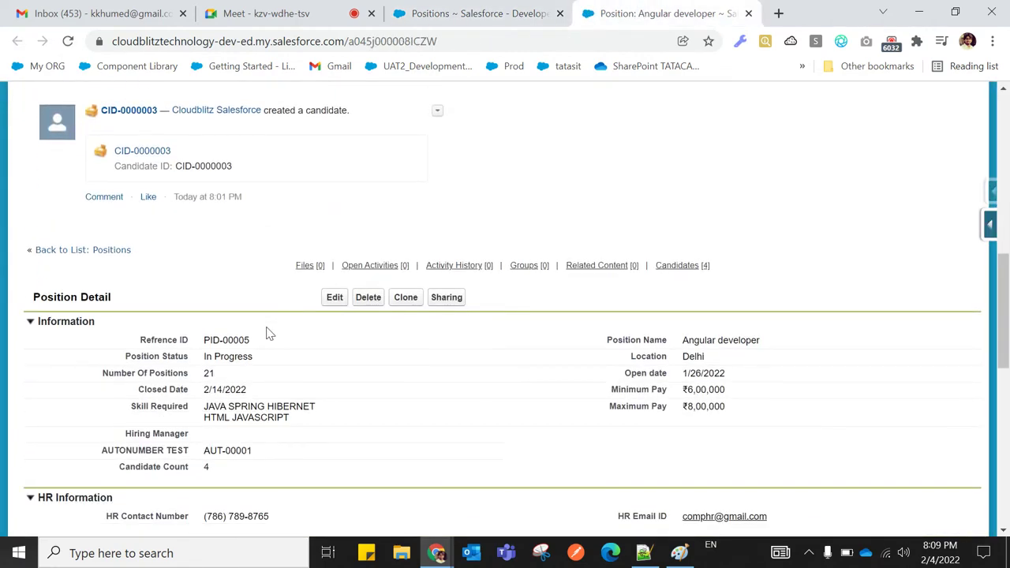
scroll(266, 332, up, 6)
scroll(266, 331, down, 5)
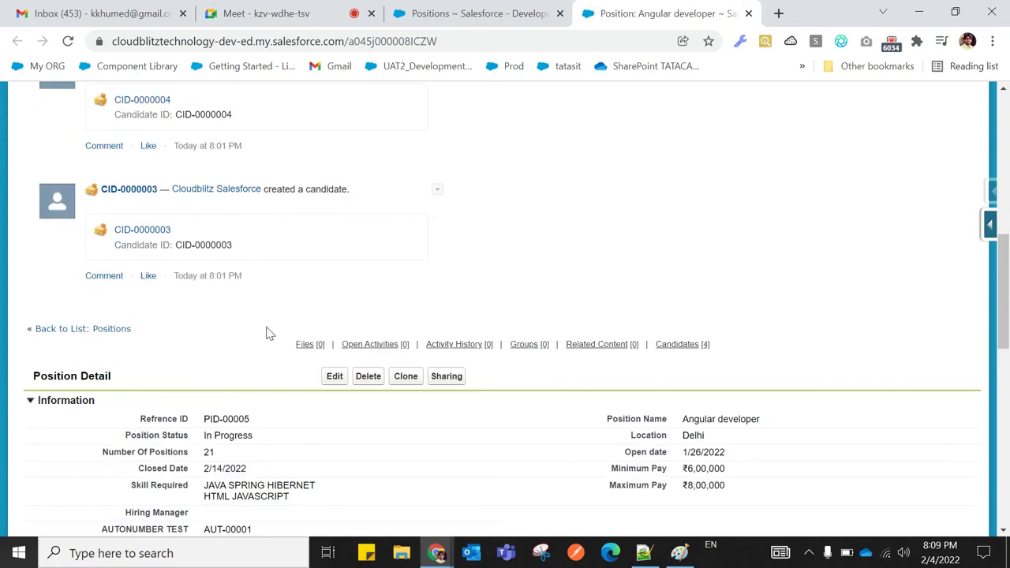
scroll(266, 333, down, 2)
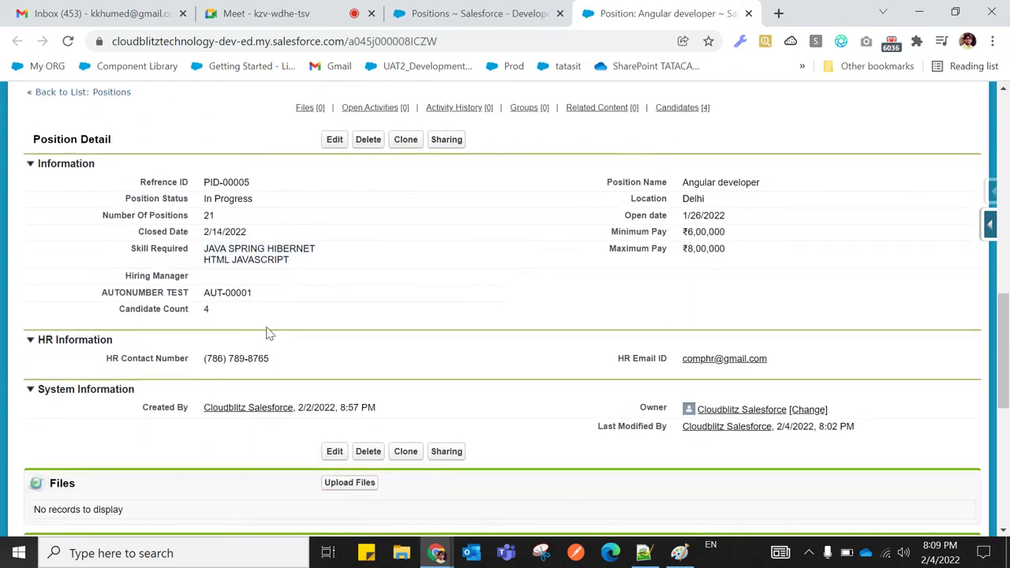
scroll(150, 268, down, 1)
drag(122, 234, 205, 235)
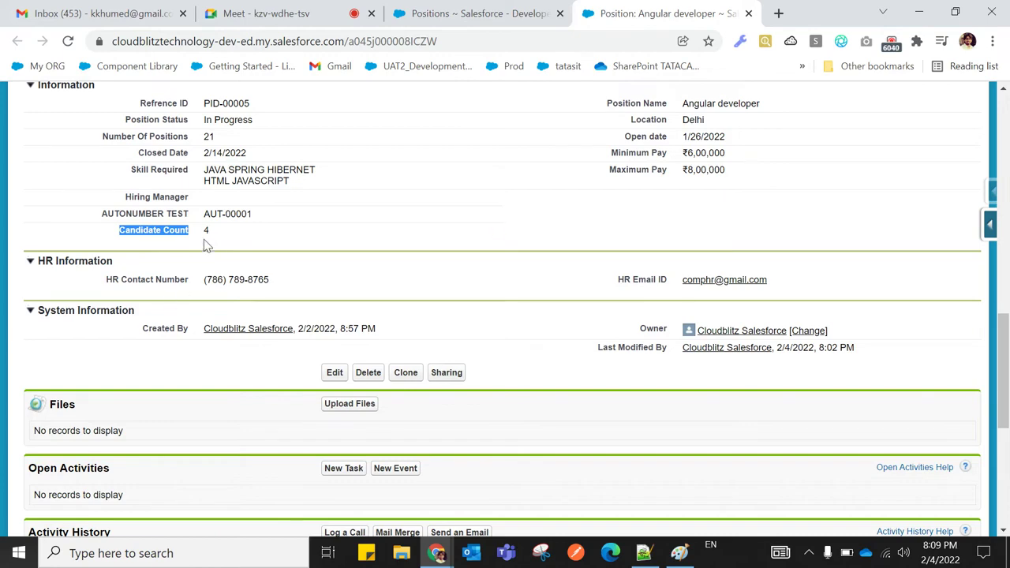
click(189, 244)
scroll(194, 308, down, 4)
scroll(194, 314, down, 1)
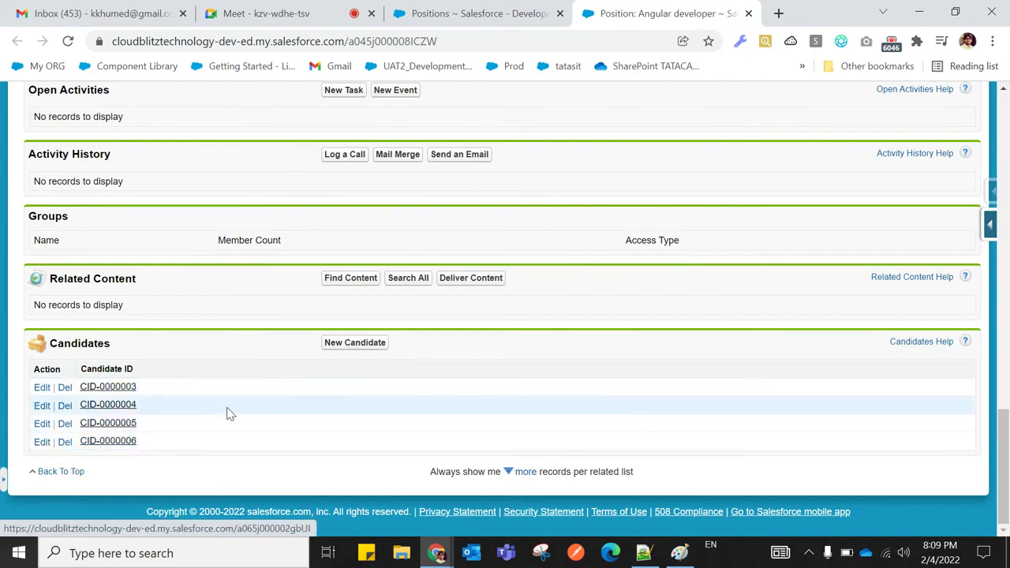
scroll(226, 412, up, 6)
scroll(229, 412, down, 6)
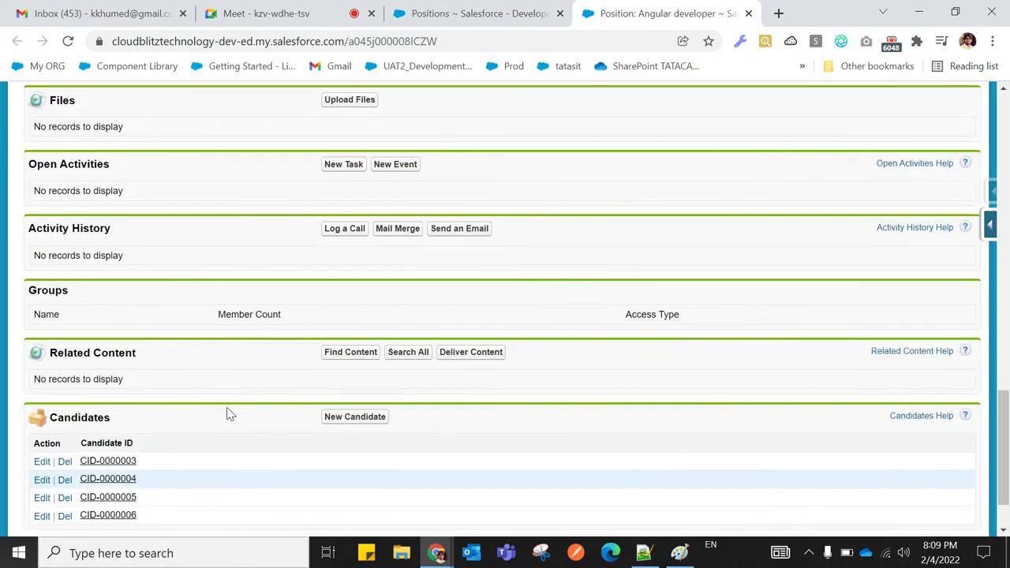
scroll(350, 405, up, 6)
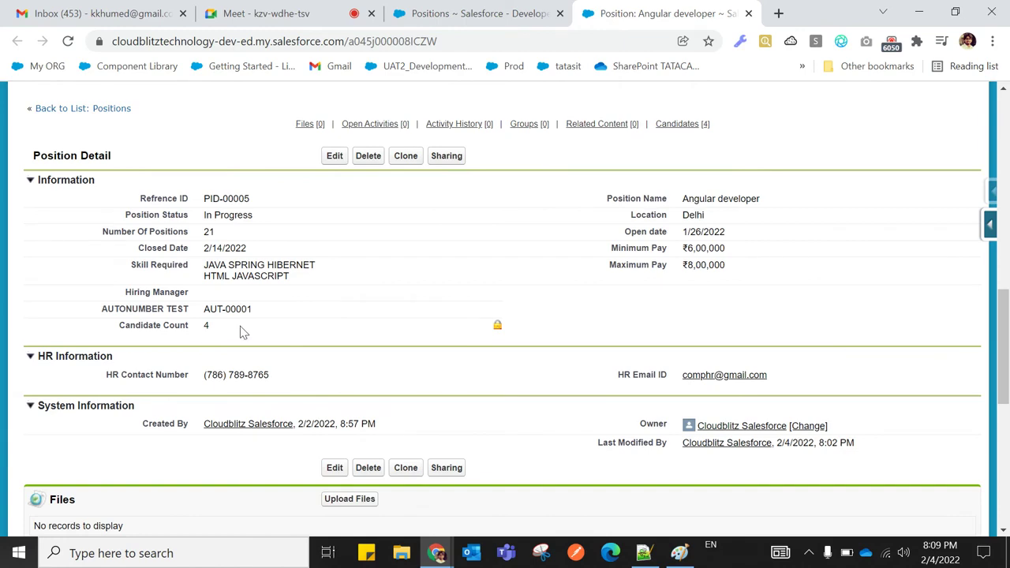
scroll(271, 325, up, 3)
click(456, 9)
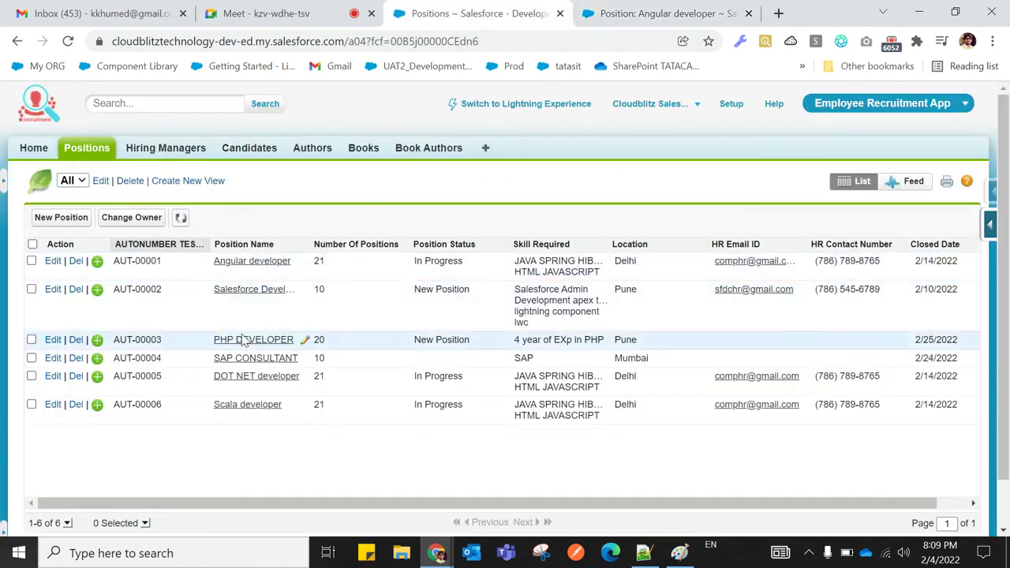
Open the Salesforce Developer position in a background tab and review its record
right_click(254, 288)
key(Escape)
middle_click(255, 304)
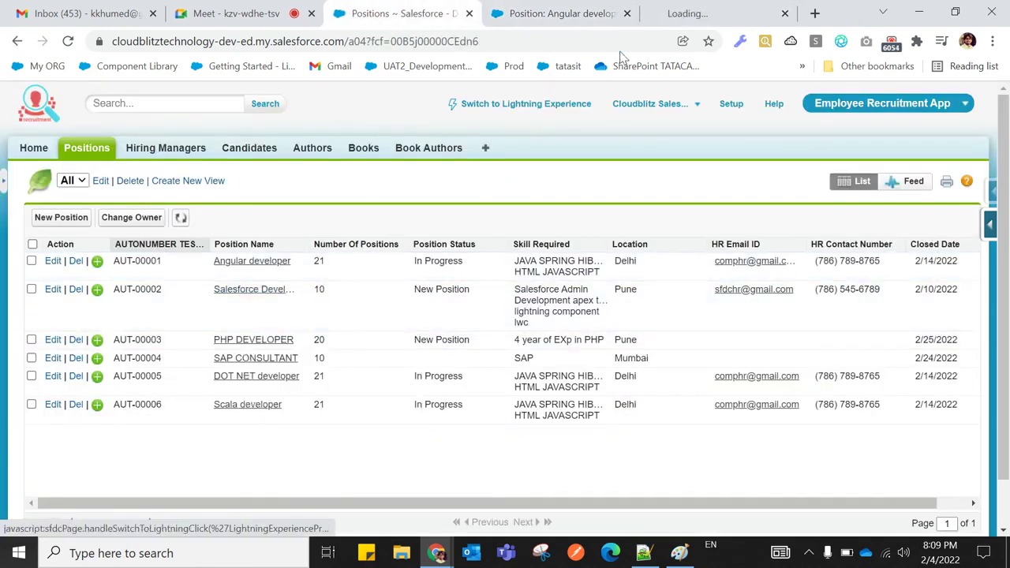
click(661, 16)
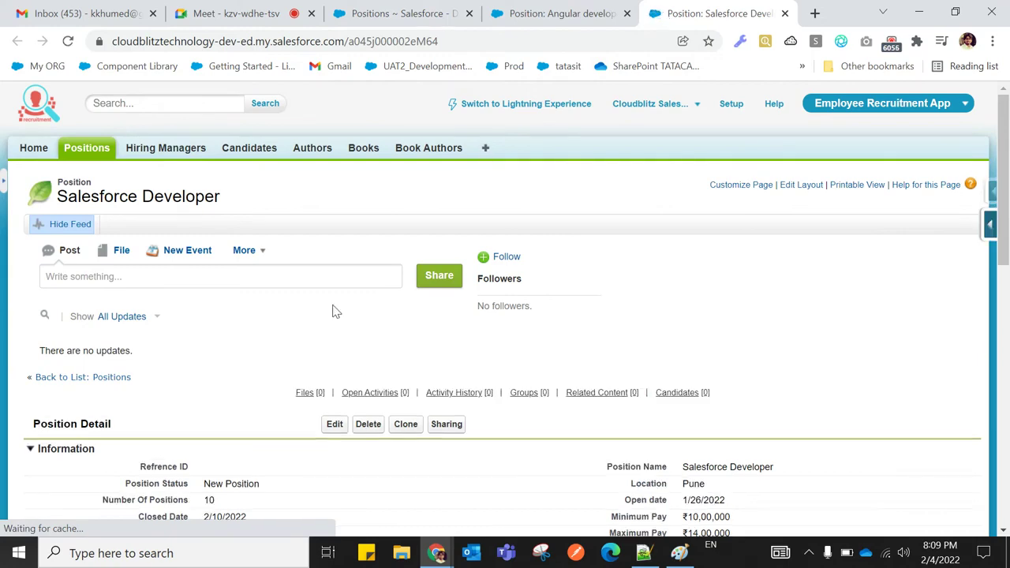
scroll(334, 292, down, 4)
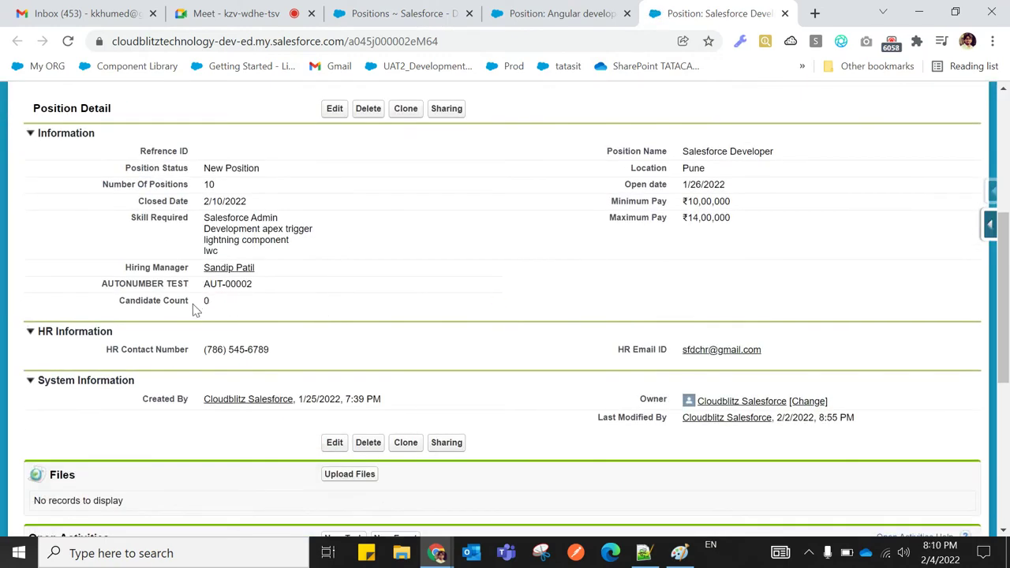
scroll(311, 356, down, 5)
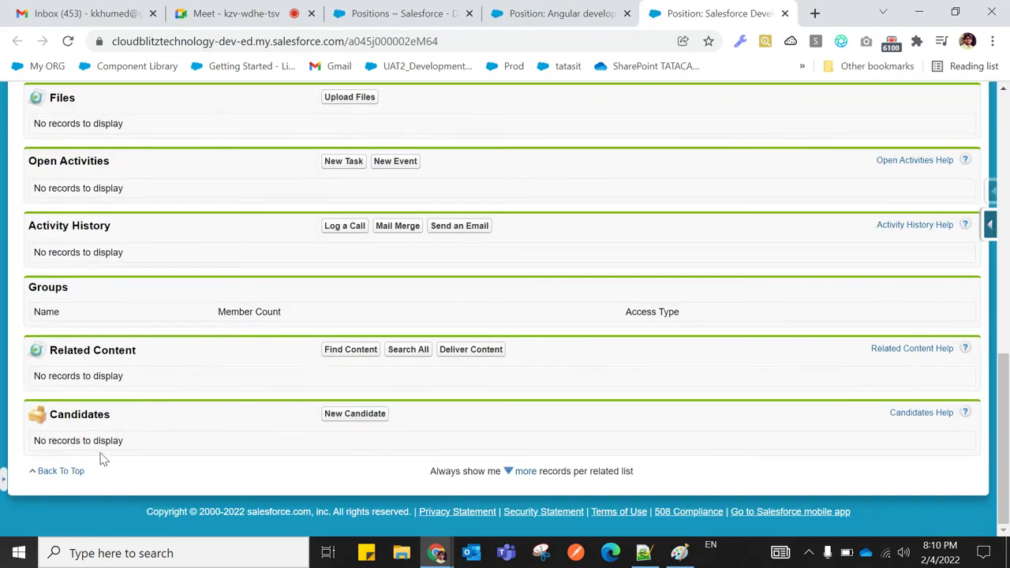
Open the PHP DEVELOPER position in a new tab and review its record
click(351, 22)
right_click(251, 342)
click(300, 354)
click(721, 17)
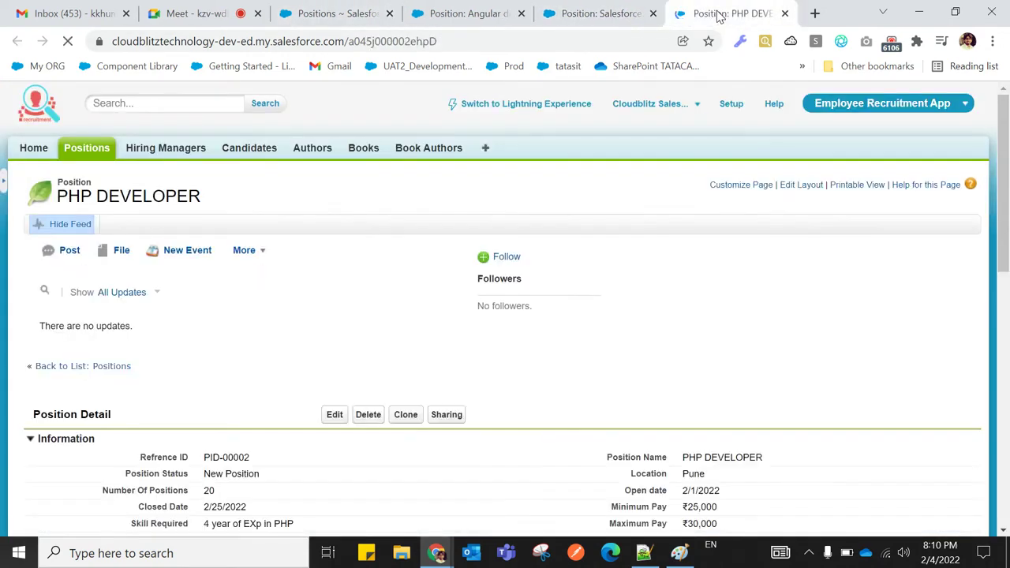
scroll(513, 236, down, 4)
scroll(245, 341, down, 5)
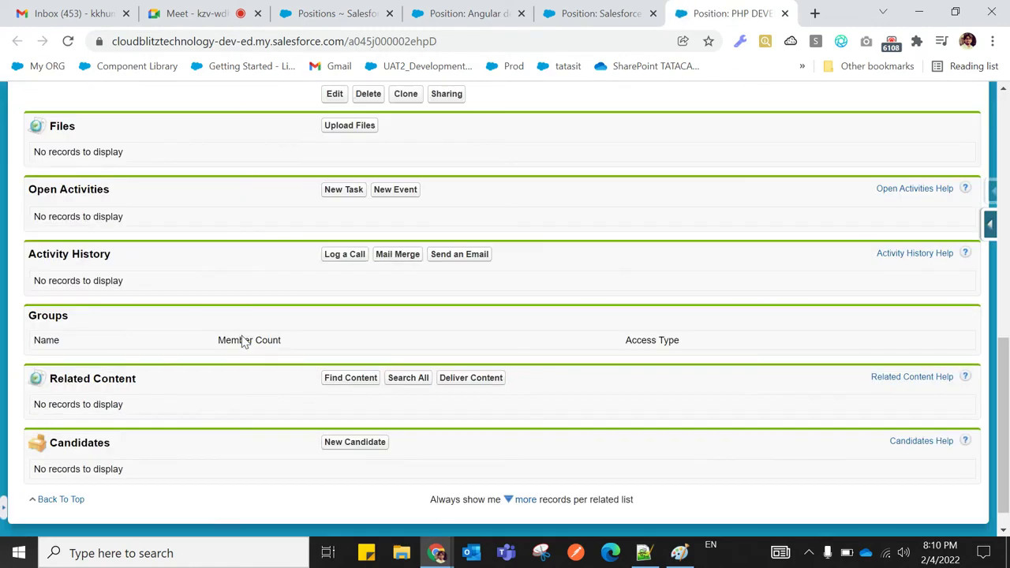
scroll(237, 410, up, 5)
Open the Scala developer position, start a new candidate, then abandon that form
click(331, 14)
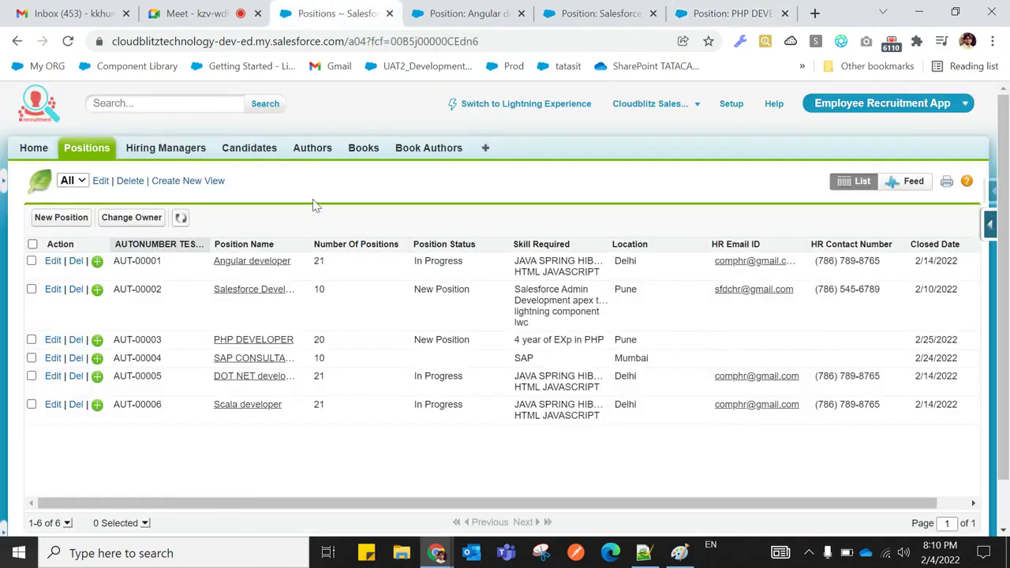
right_click(251, 411)
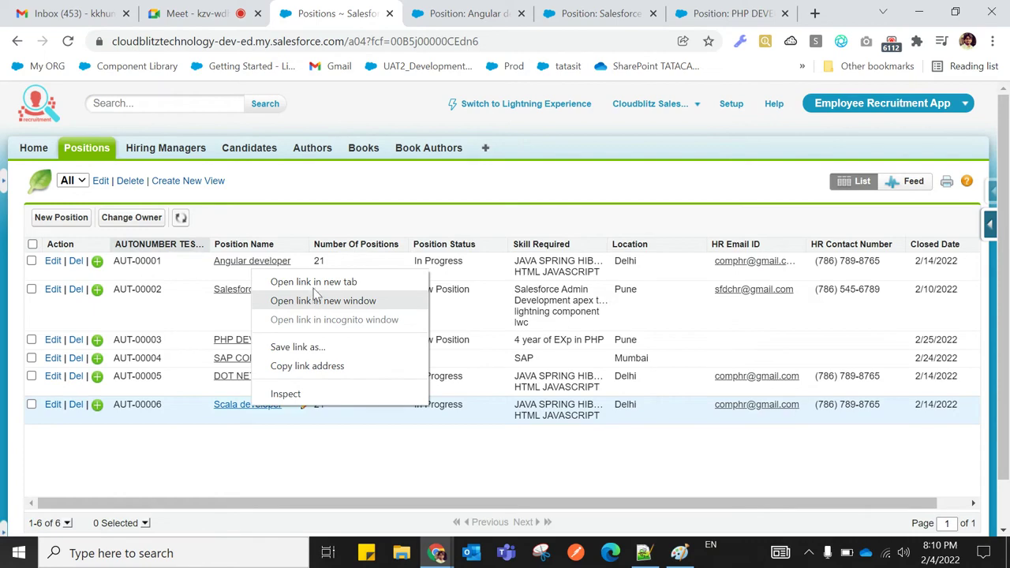
click(299, 279)
click(740, 14)
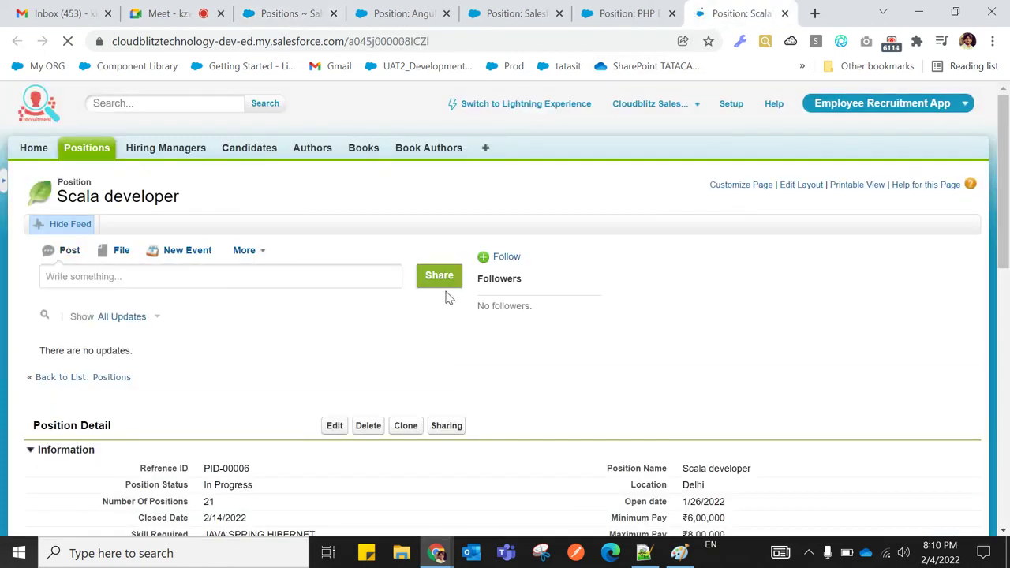
scroll(444, 302, down, 3)
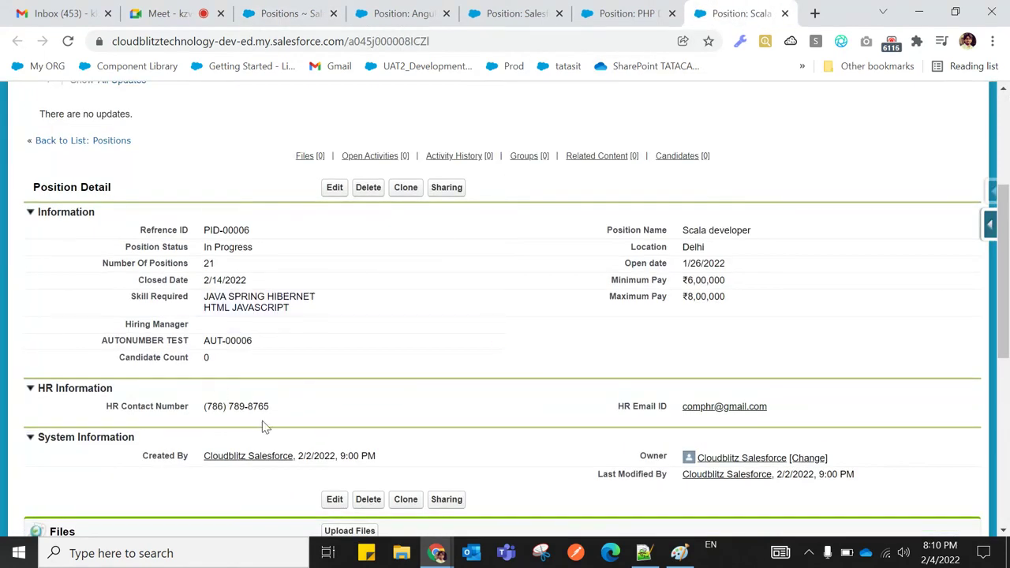
scroll(264, 426, down, 5)
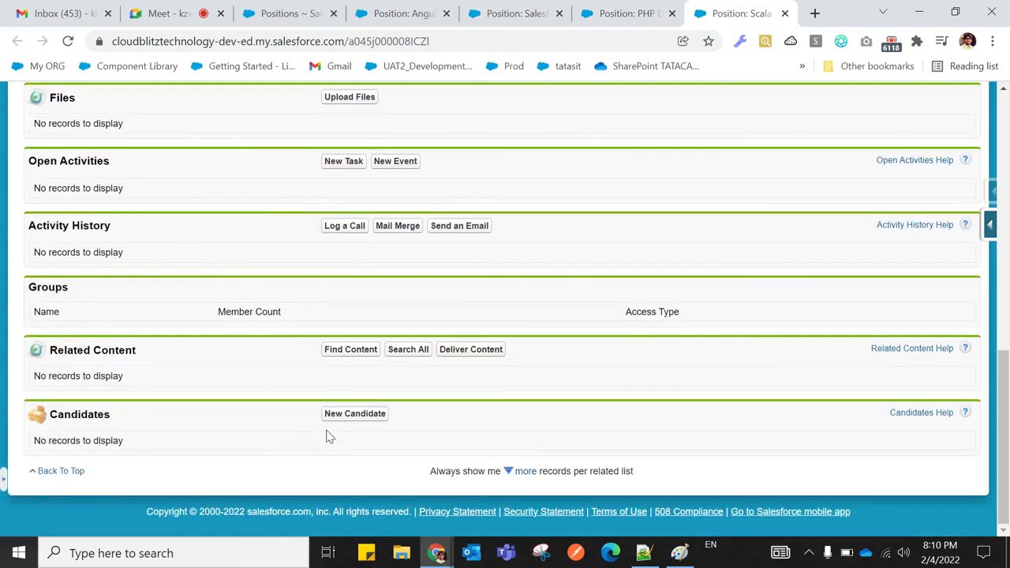
click(344, 417)
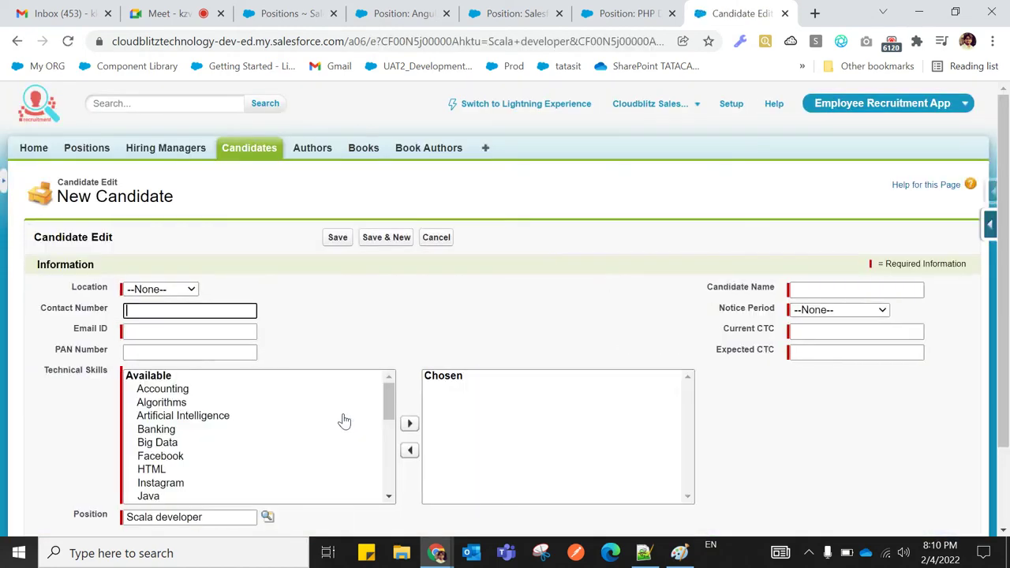
click(435, 238)
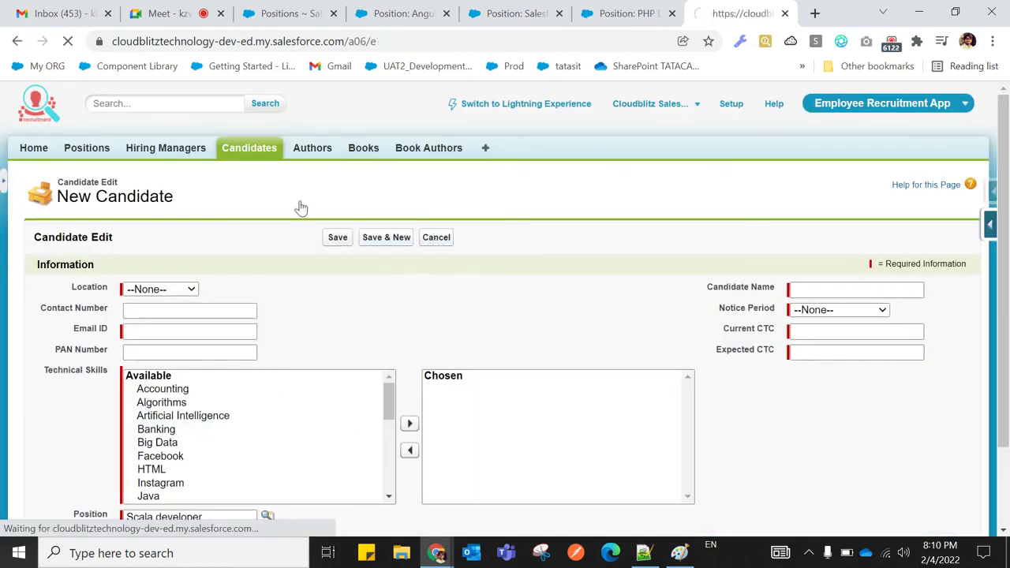
Clone candidate CID-0000006 from the Candidates home page
click(253, 155)
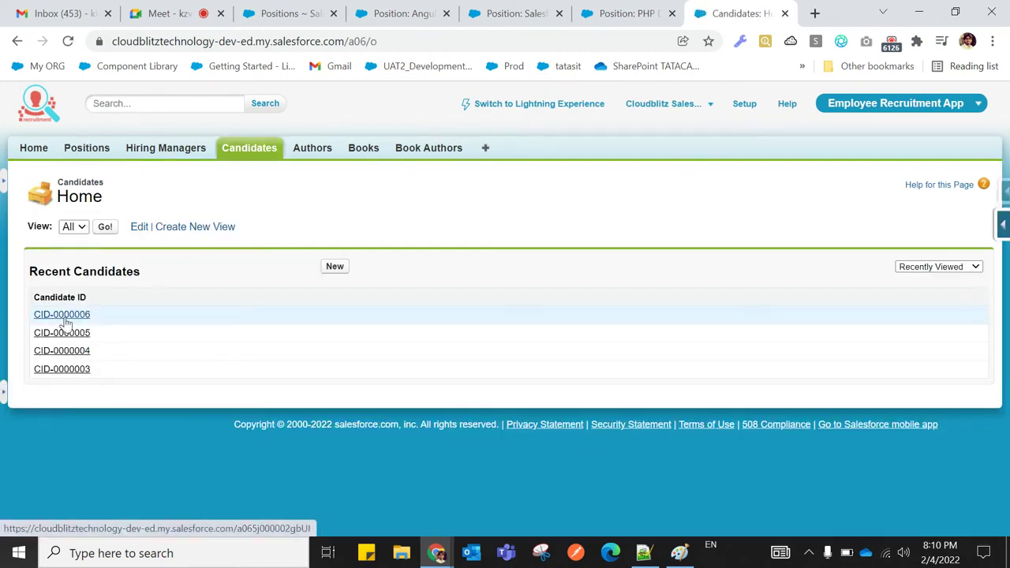
click(92, 319)
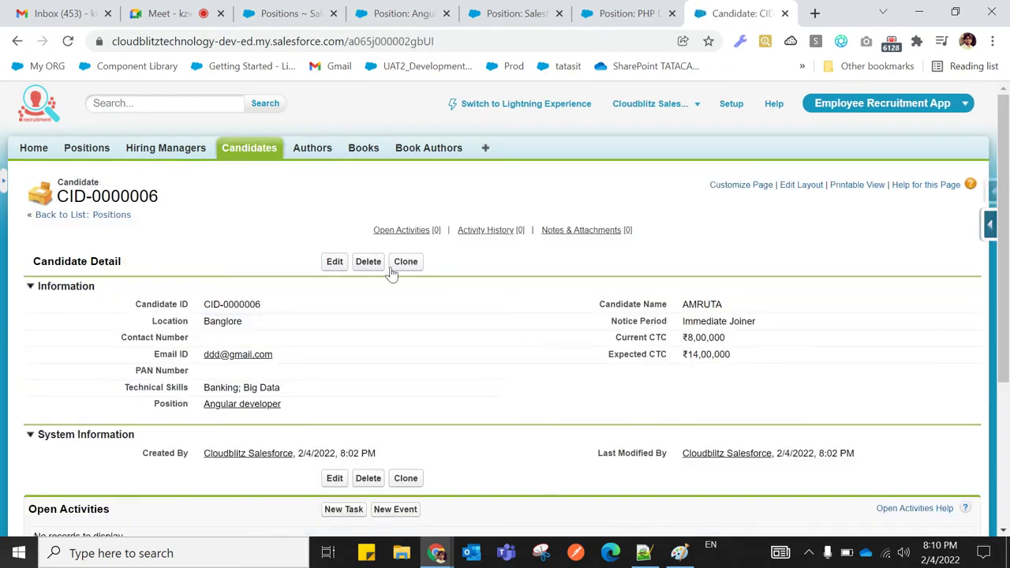
click(405, 262)
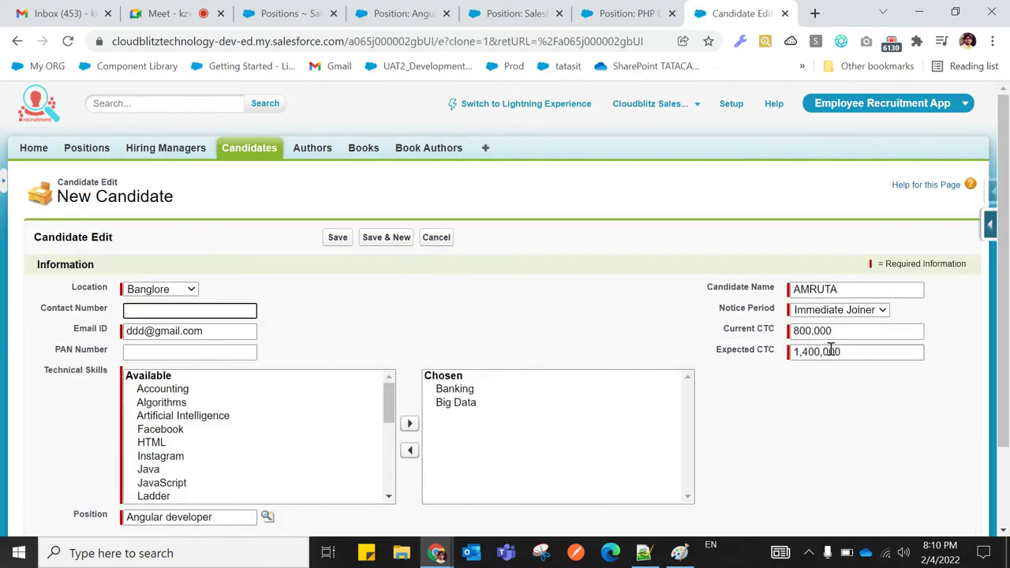
Assign the cloned candidate to the DOT NET developer position and save it
scroll(377, 388, down, 3)
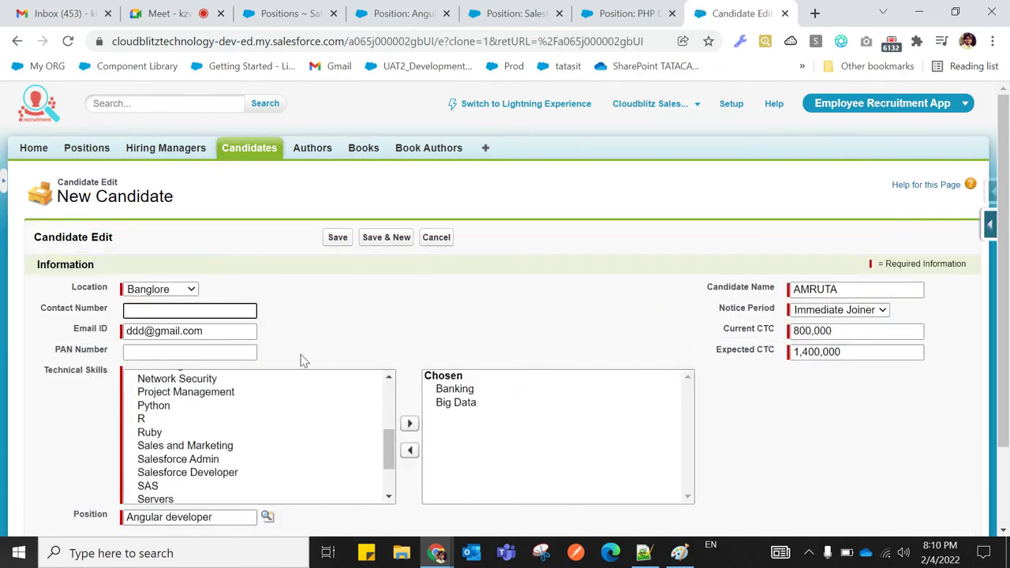
scroll(426, 307, down, 1)
scroll(431, 303, down, 1)
click(266, 416)
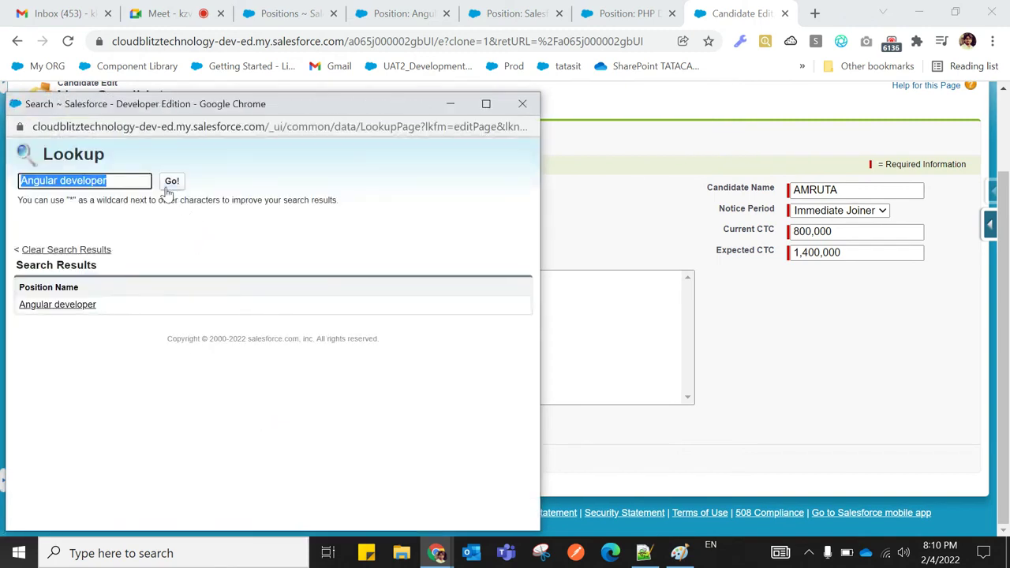
key(BackSpace)
click(173, 183)
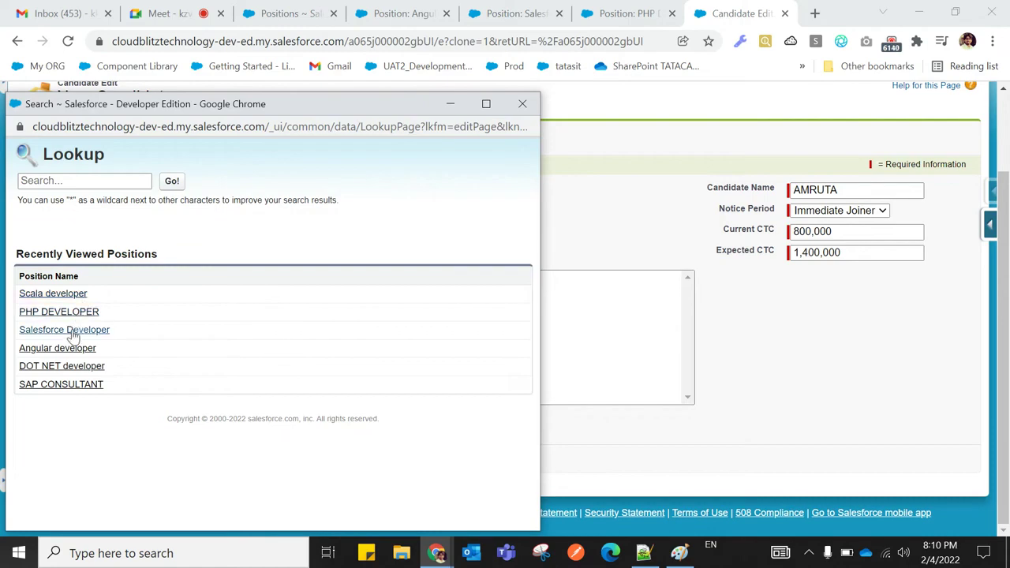
click(63, 367)
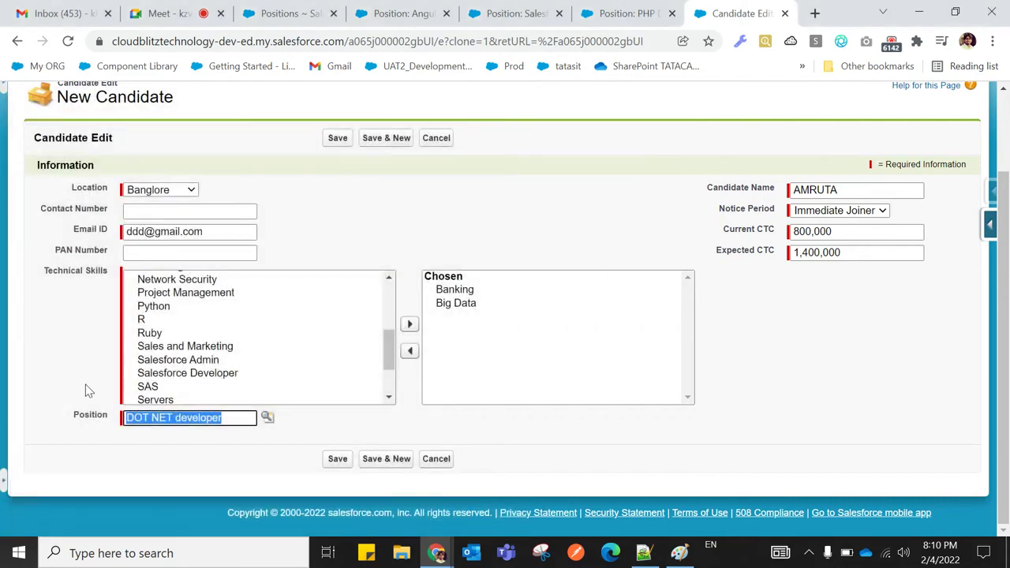
click(344, 462)
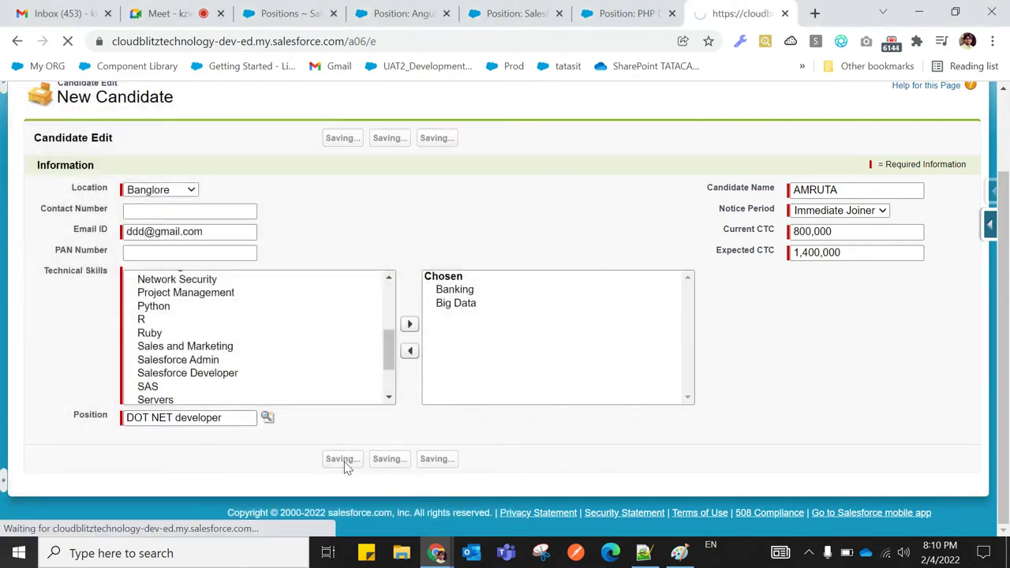
click(257, 18)
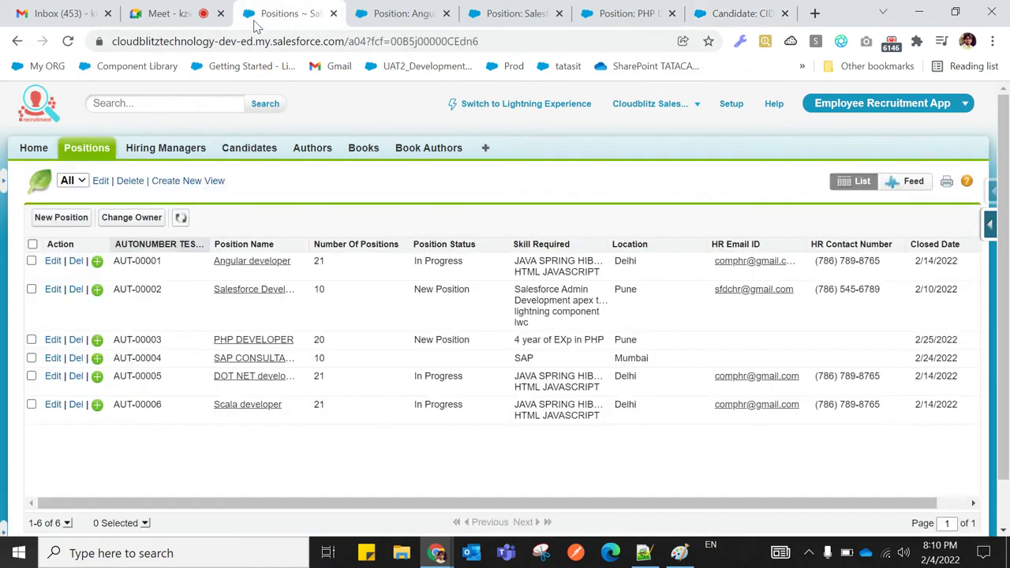
Reload the Positions list and open DOT NET developer in its own tab
click(68, 41)
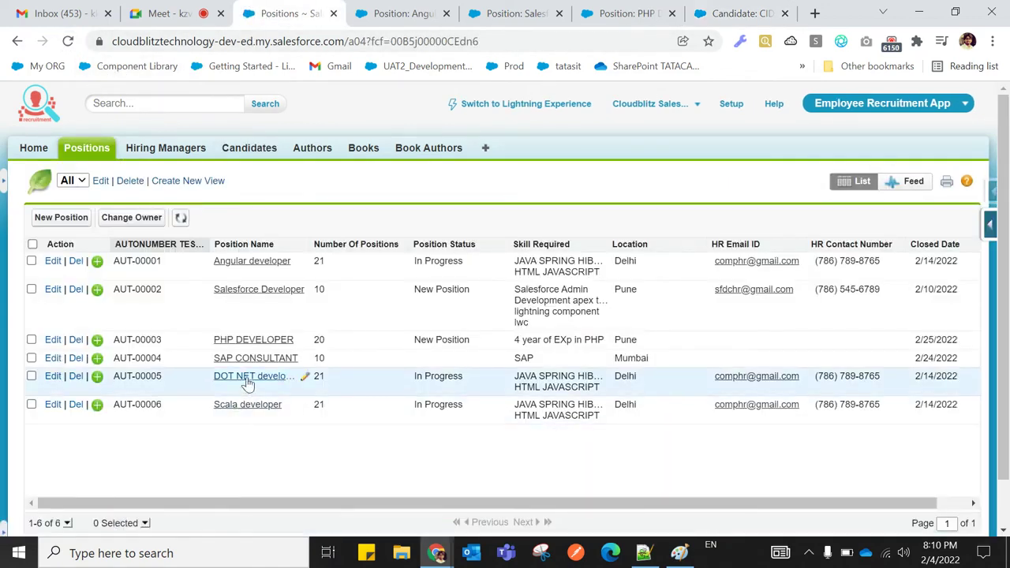
right_click(248, 382)
click(294, 390)
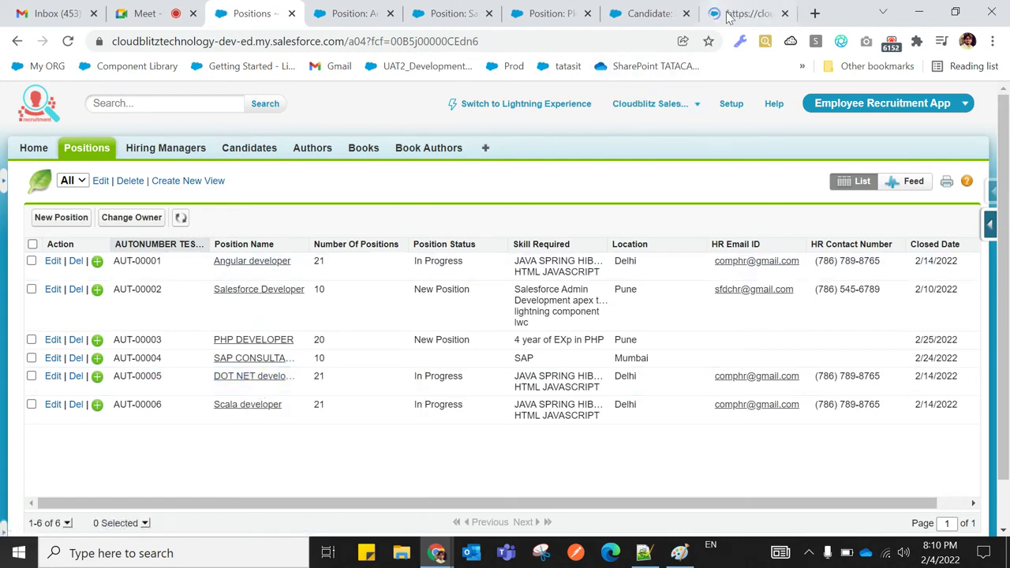
click(730, 14)
Confirm the DOT NET developer record shows a Candidate Count of 1
scroll(324, 350, down, 7)
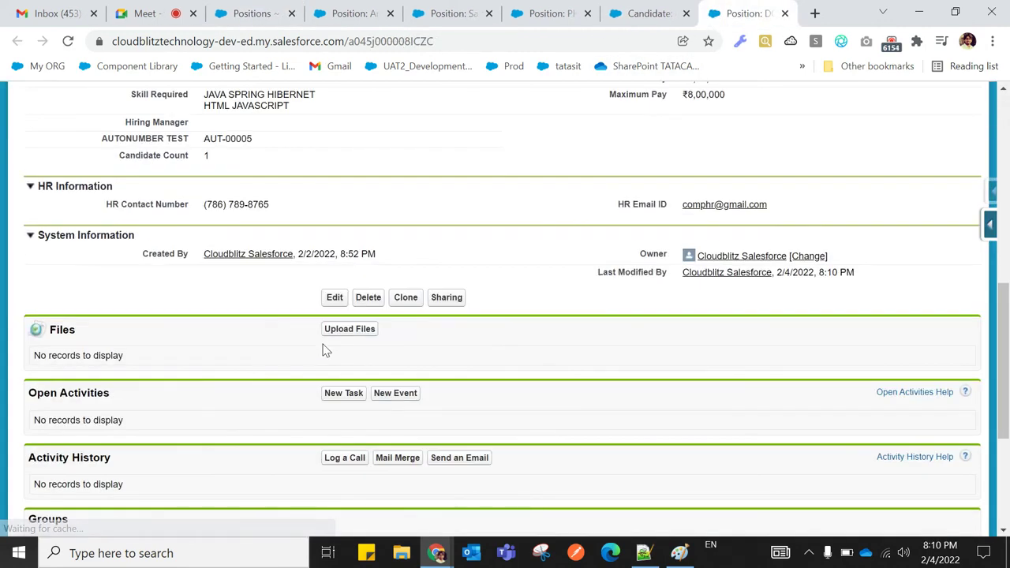
drag(217, 232, 204, 230)
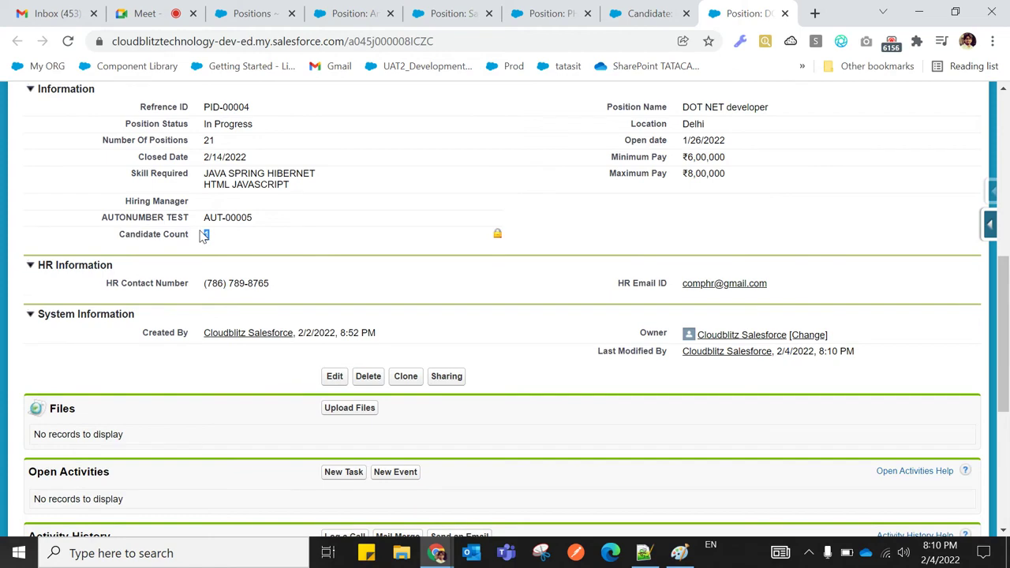
drag(119, 235, 230, 235)
click(227, 246)
scroll(134, 234, down, 4)
scroll(174, 450, up, 2)
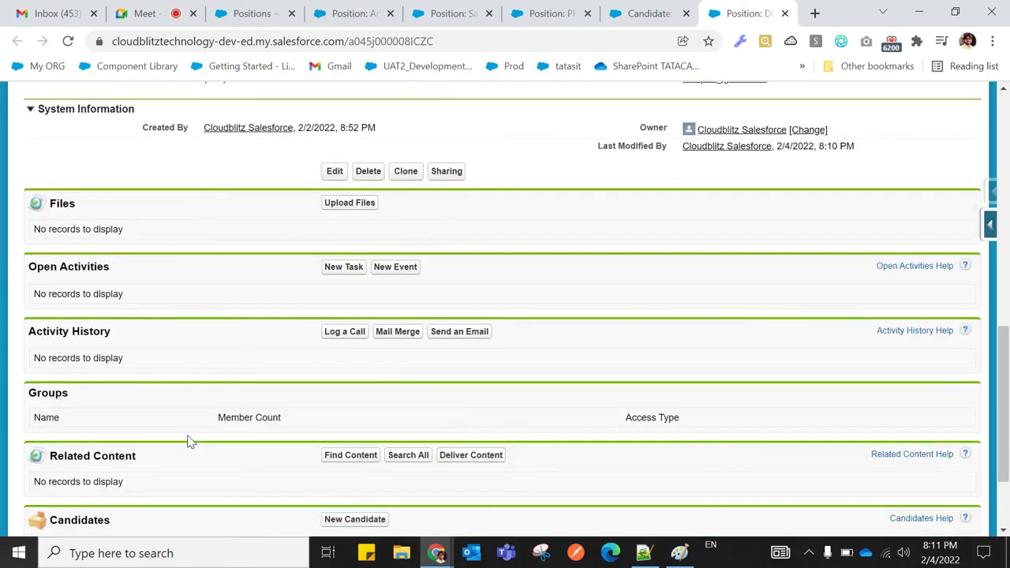
scroll(181, 418, up, 4)
drag(119, 314, 204, 316)
click(225, 324)
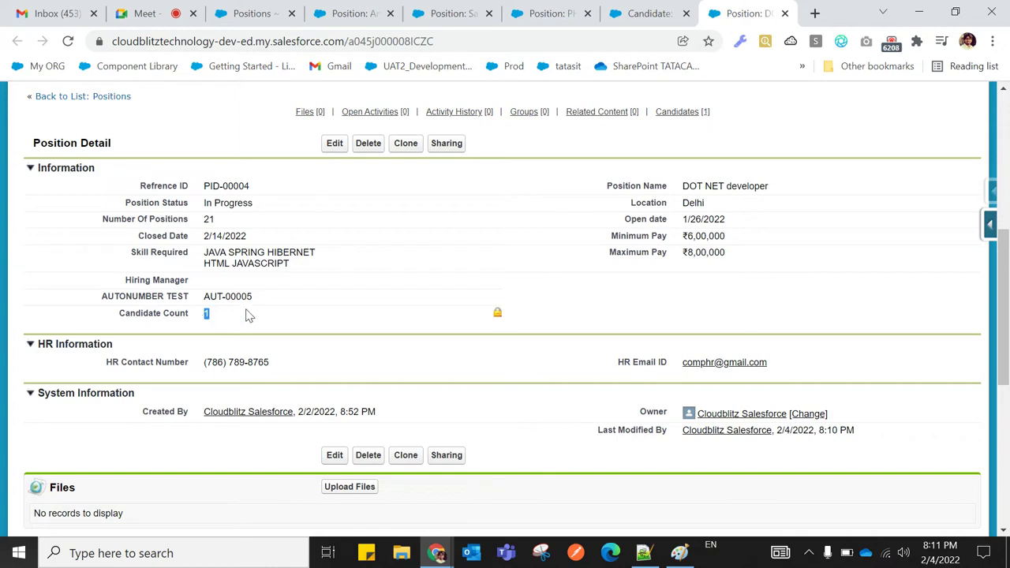
click(233, 322)
scroll(226, 393, down, 5)
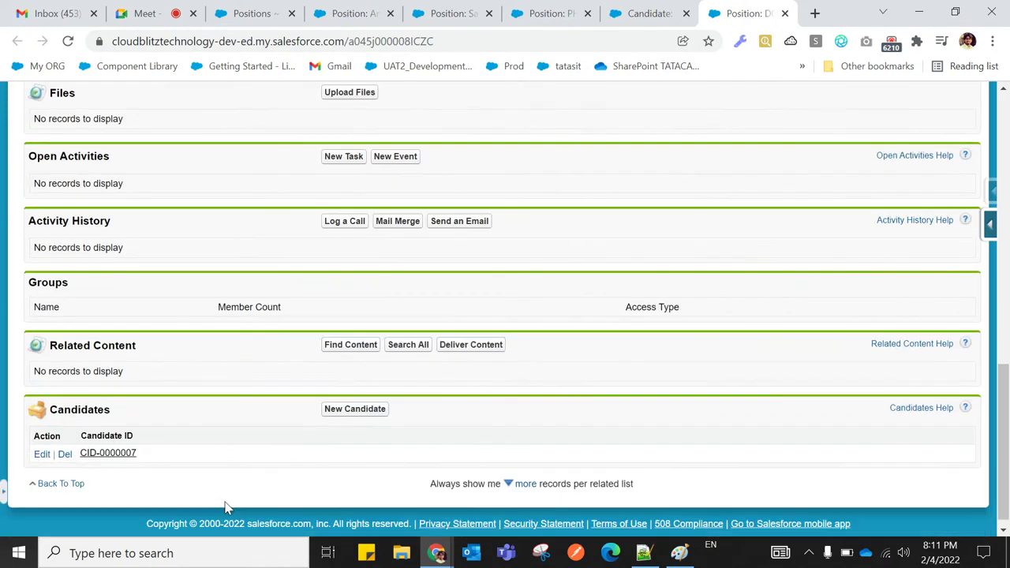
scroll(233, 485, up, 6)
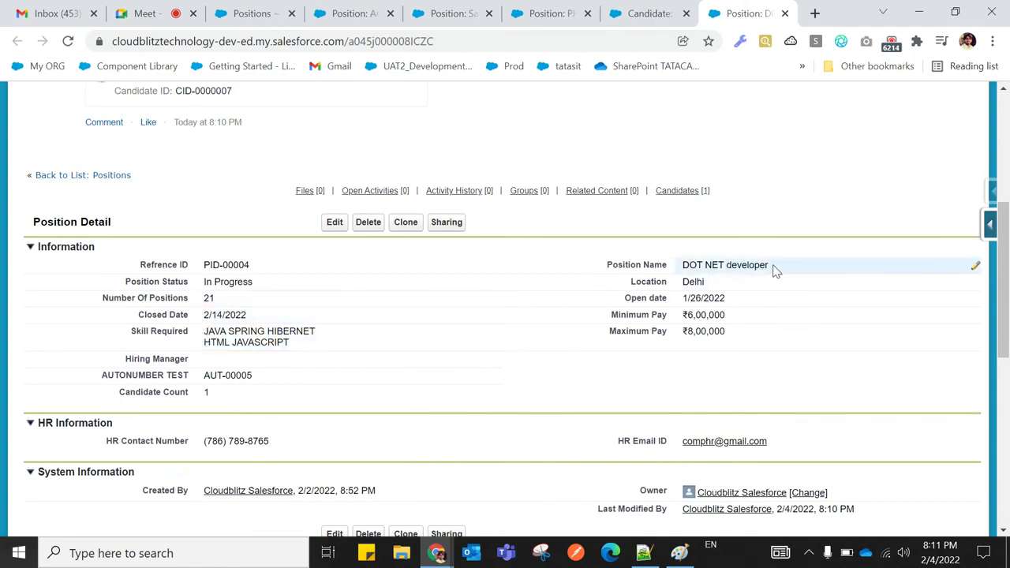
Check the position name and CID-0000007 in the Candidates list, then bring Notepad++ forward
drag(774, 269, 681, 264)
click(680, 261)
scroll(203, 372, down, 6)
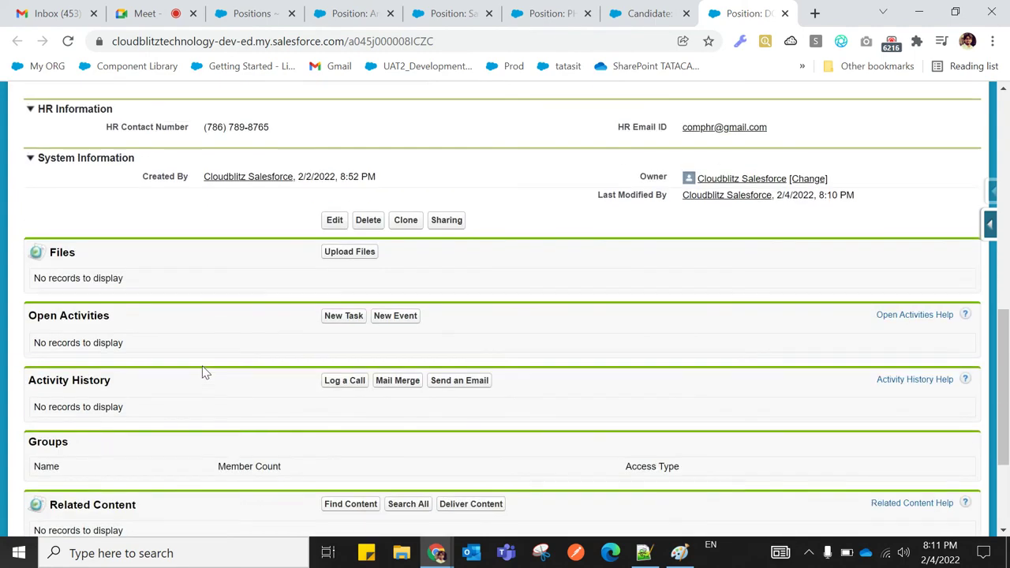
scroll(202, 379, up, 6)
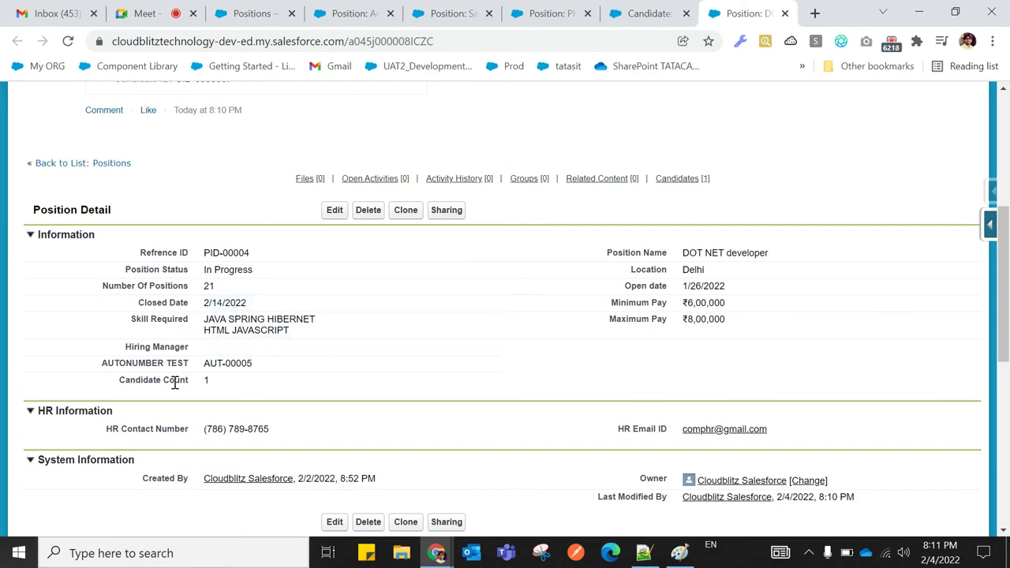
scroll(158, 489, down, 3)
scroll(158, 491, down, 3)
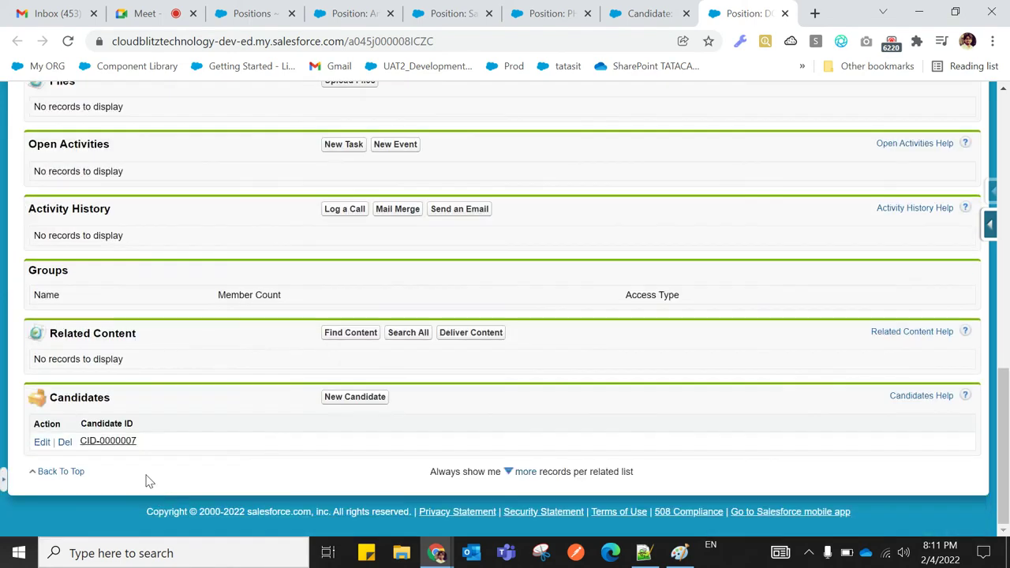
scroll(232, 458, up, 8)
scroll(228, 453, down, 2)
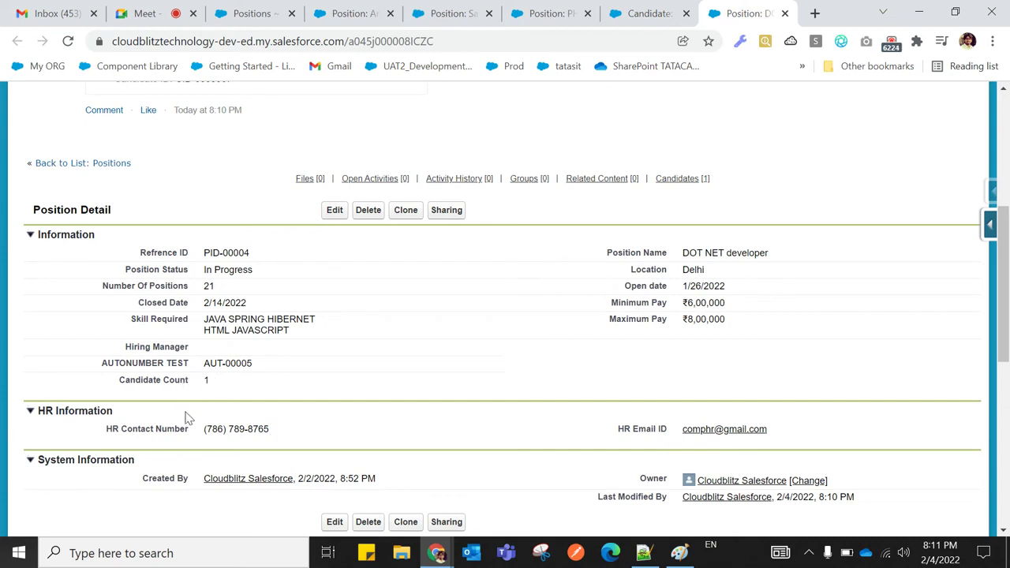
drag(122, 380, 183, 380)
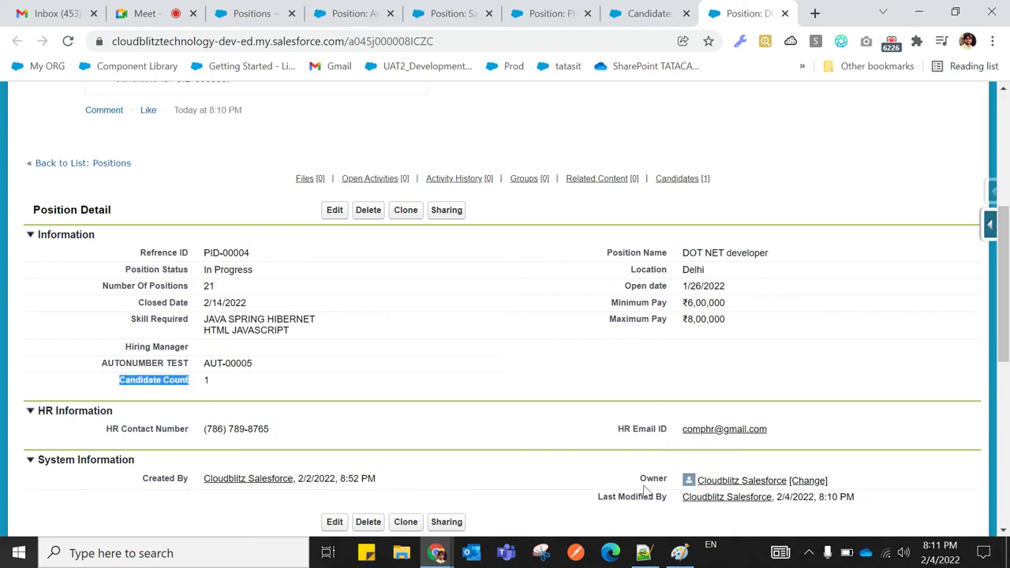
click(644, 552)
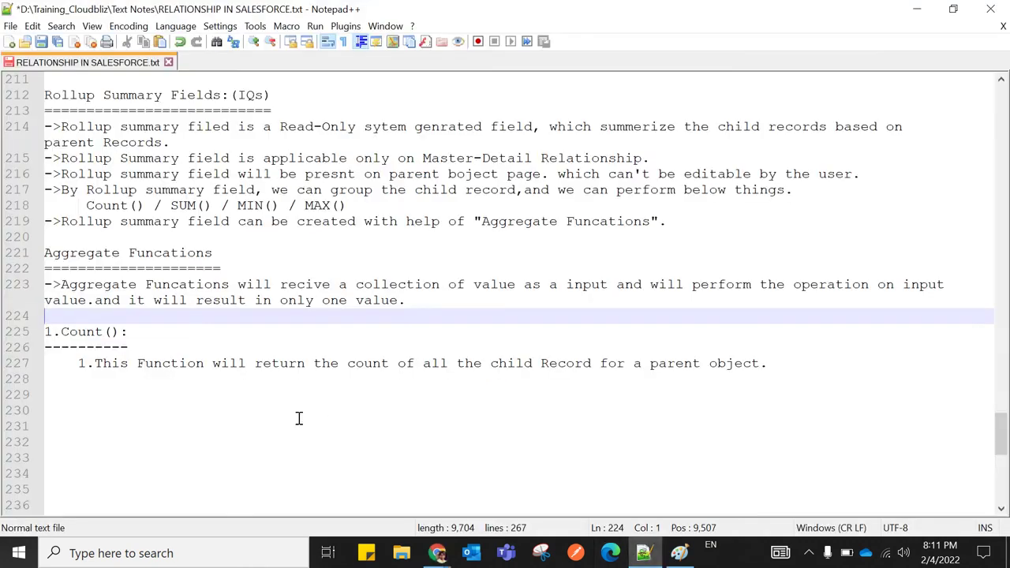
Add a '2.SUM():' heading, underline, and description saying it returns the column's TOTAL / SUM
click(778, 359)
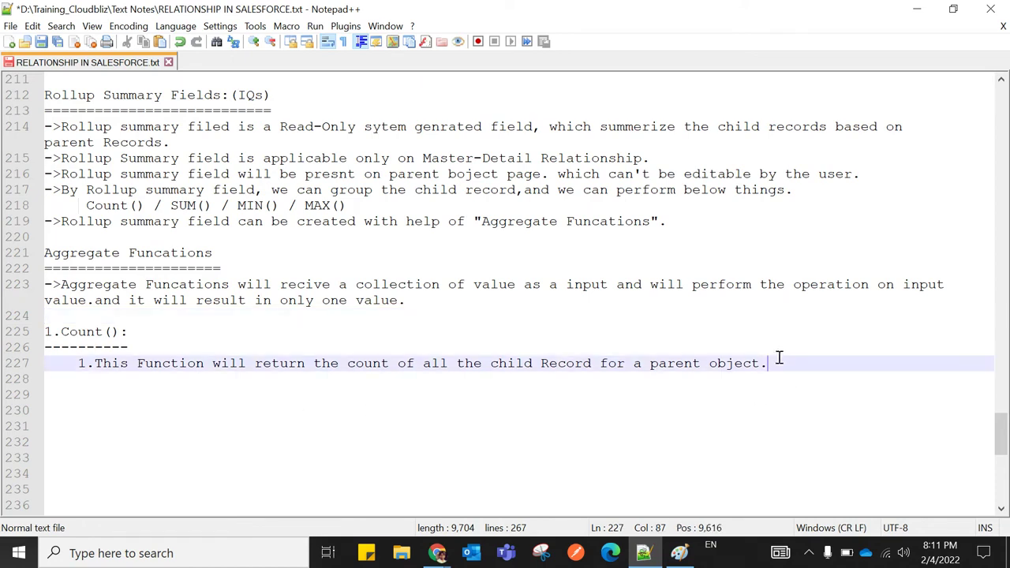
key(Return)
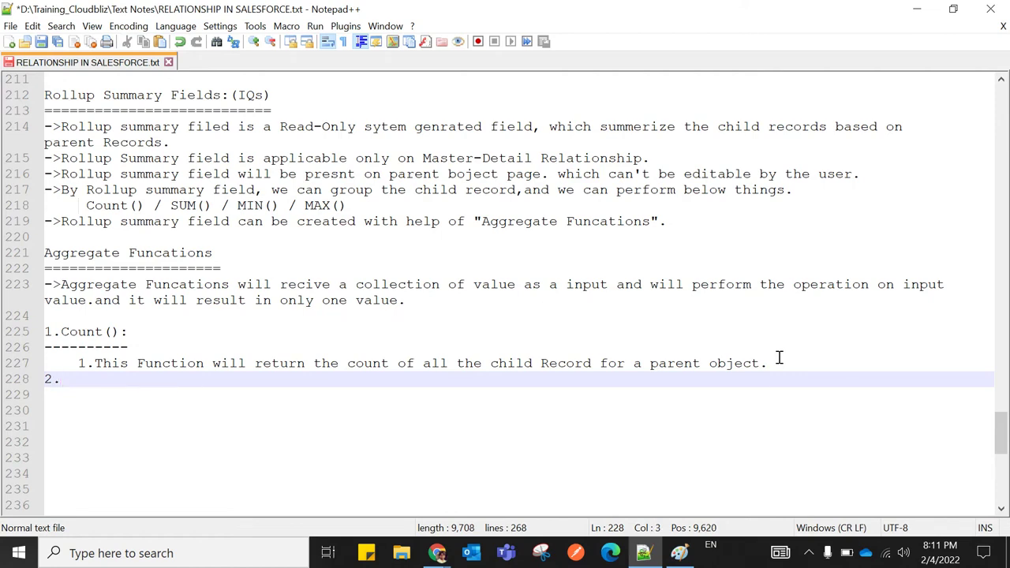
text(2.SU)
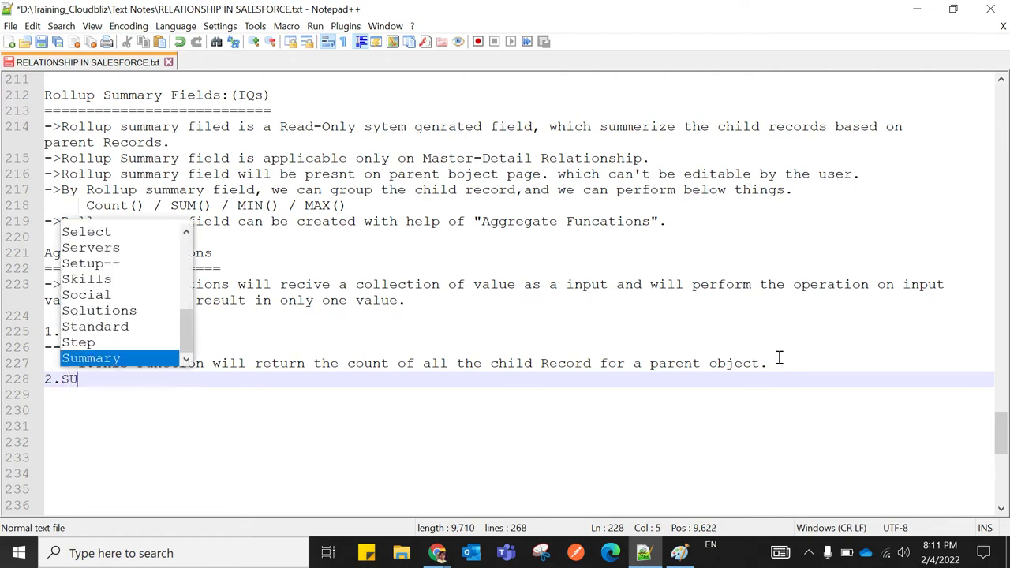
text(M()
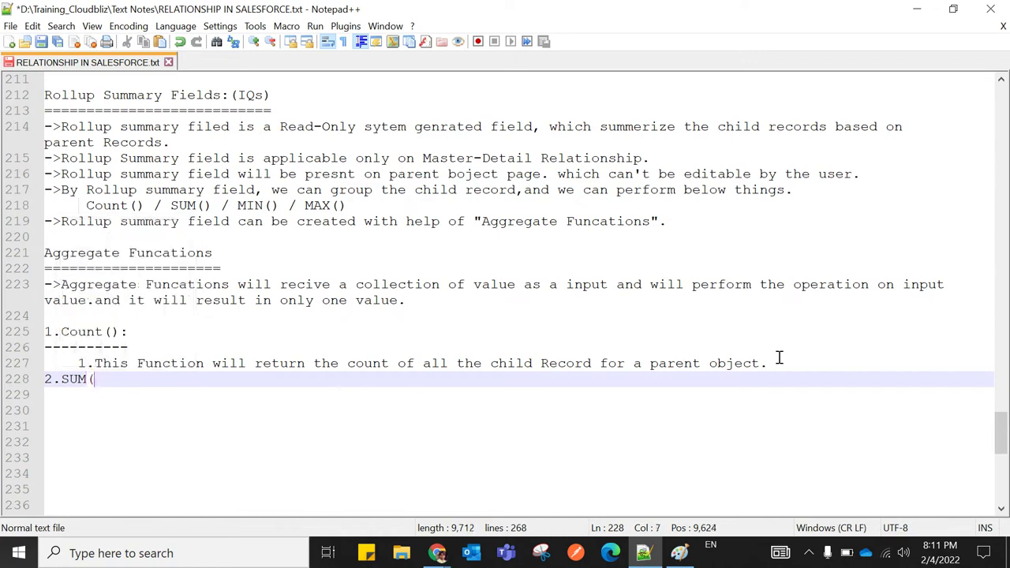
text():)
key(Return)
text(---------)
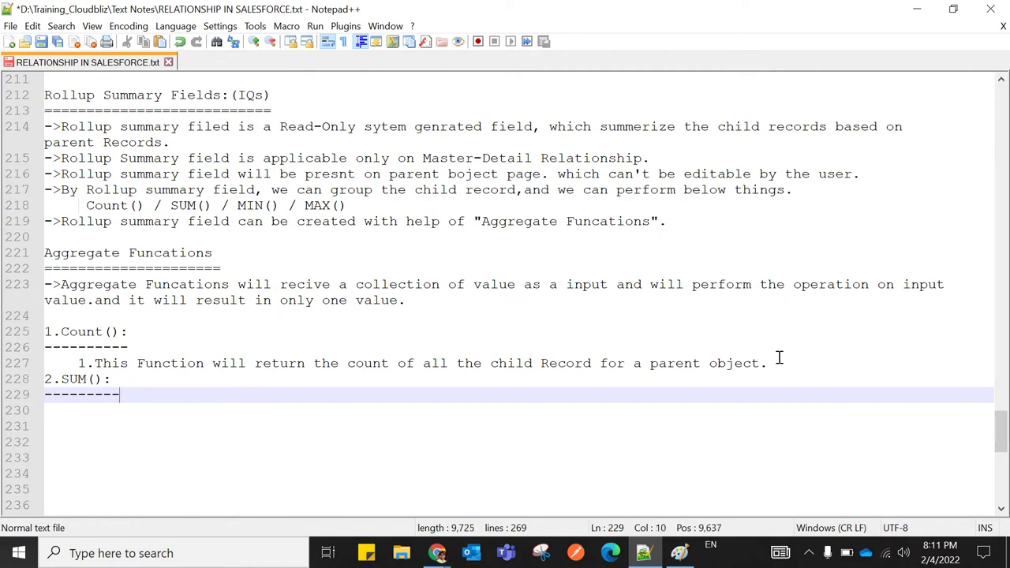
key(Return)
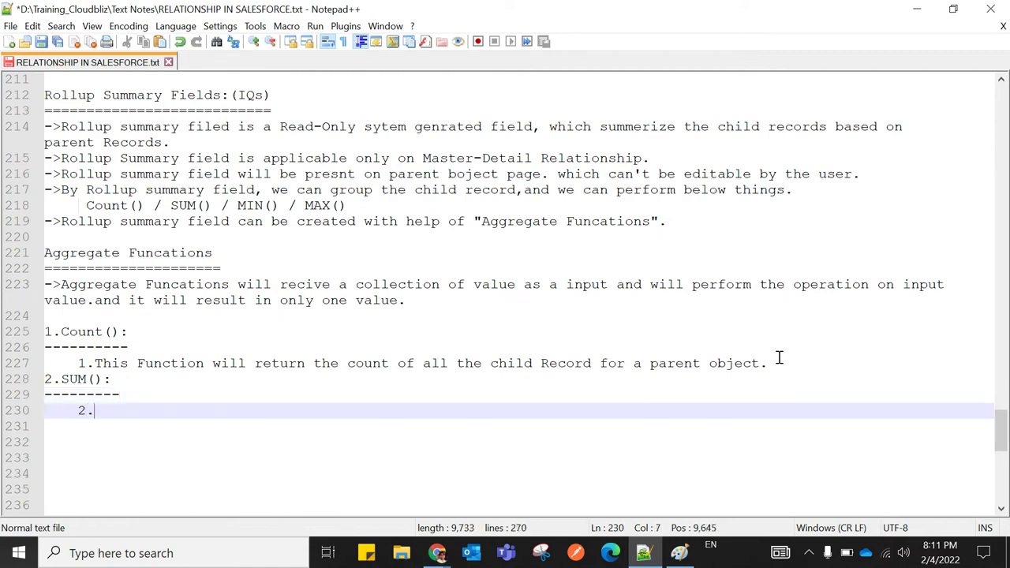
text(2.This )
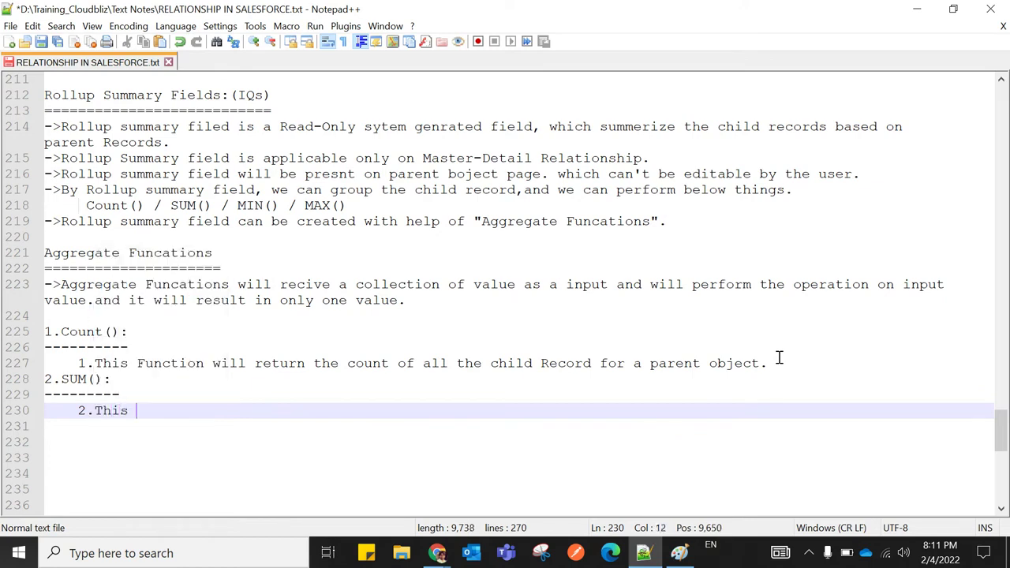
text(Funcation w)
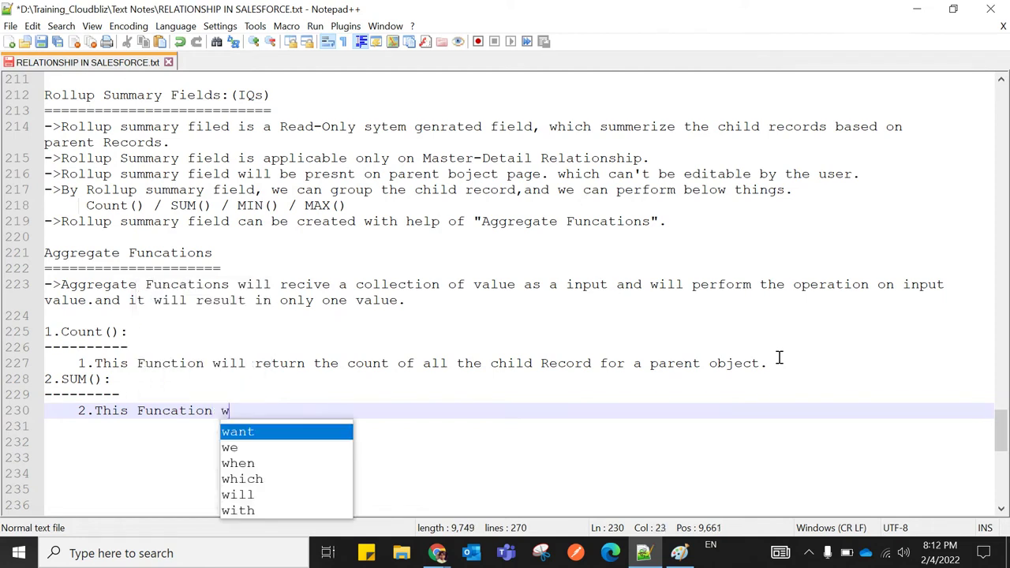
text(ill ret)
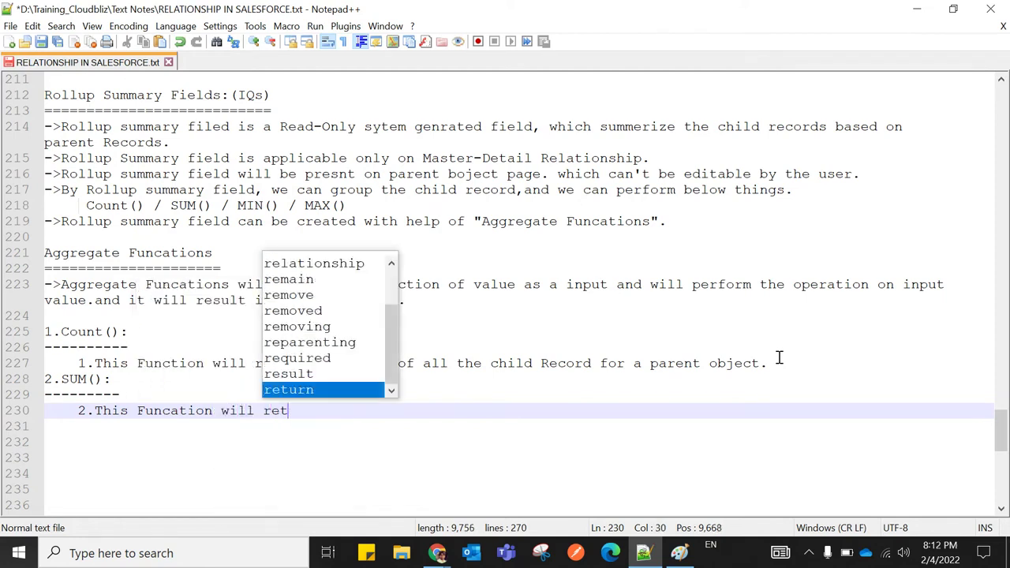
text(urn )
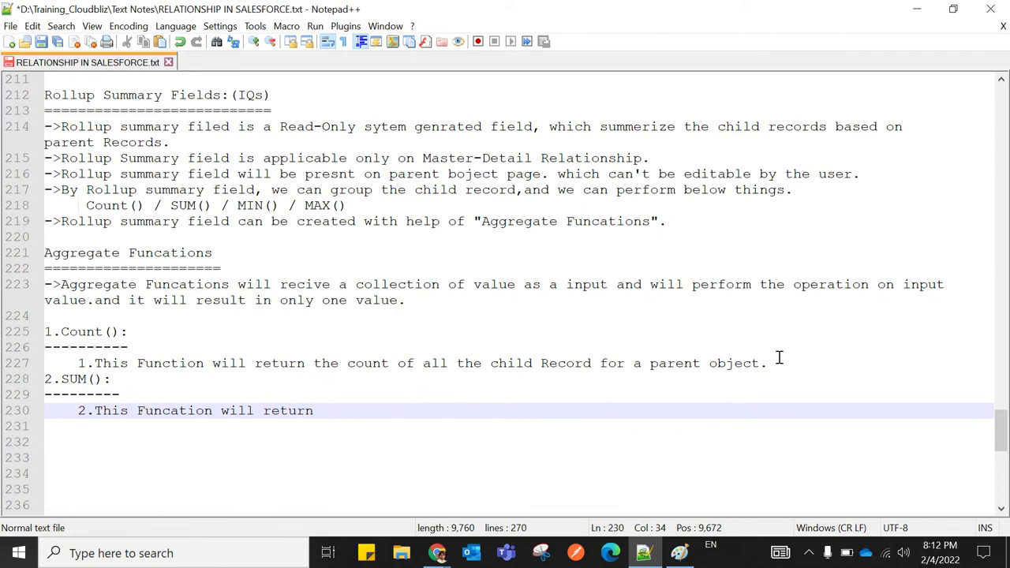
text(th)
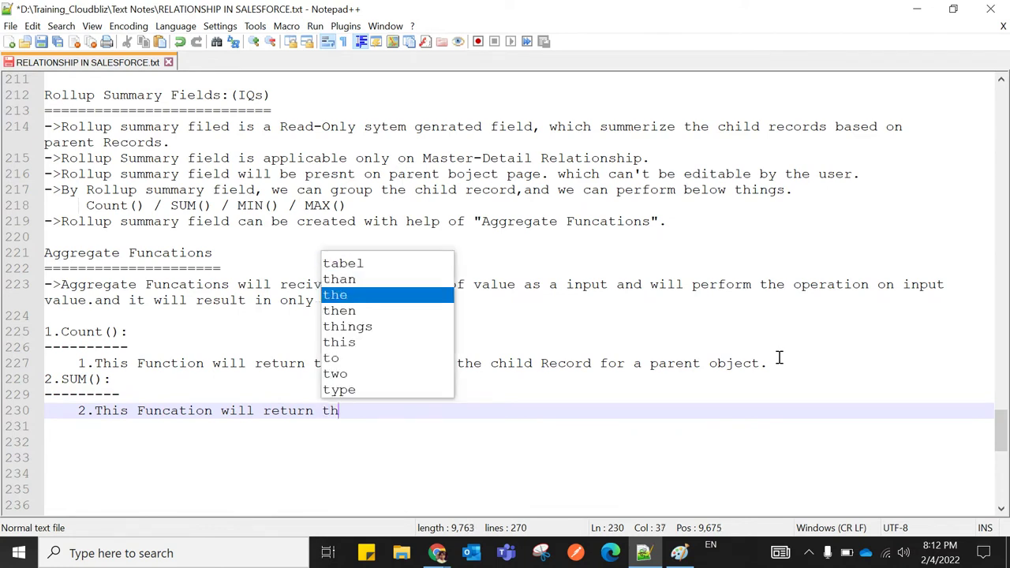
text(e TOT)
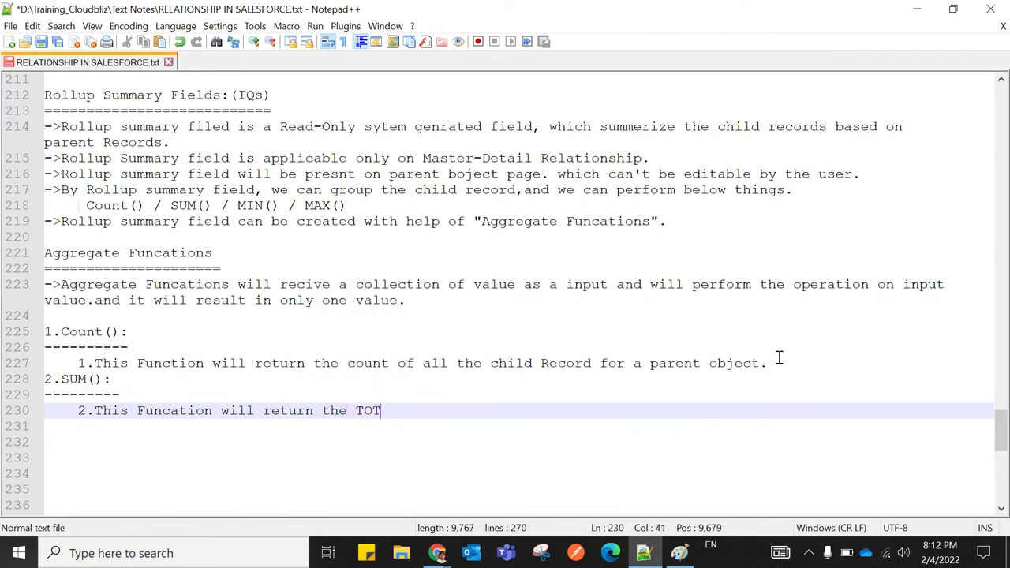
text(AL / SUM )
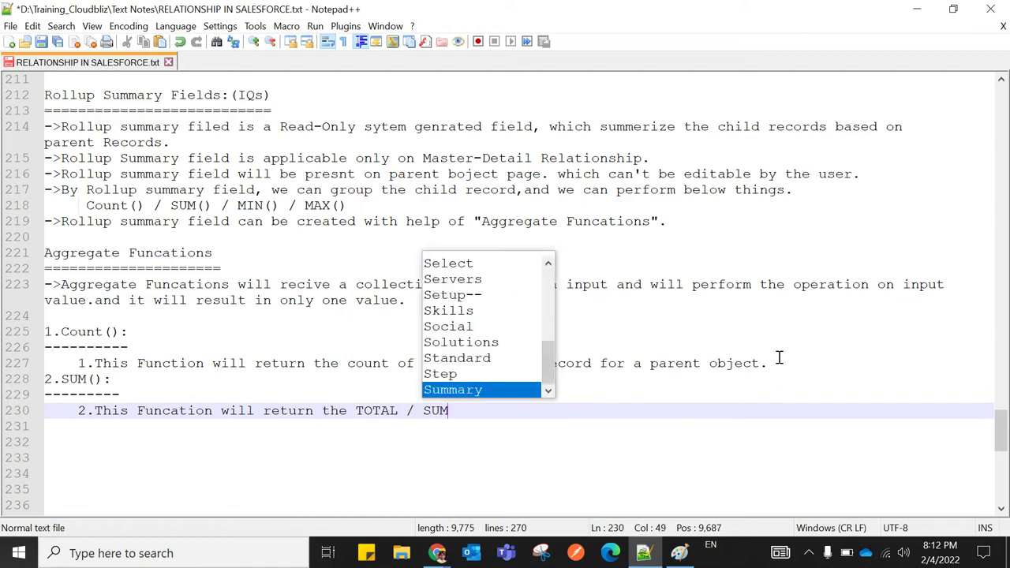
text(of)
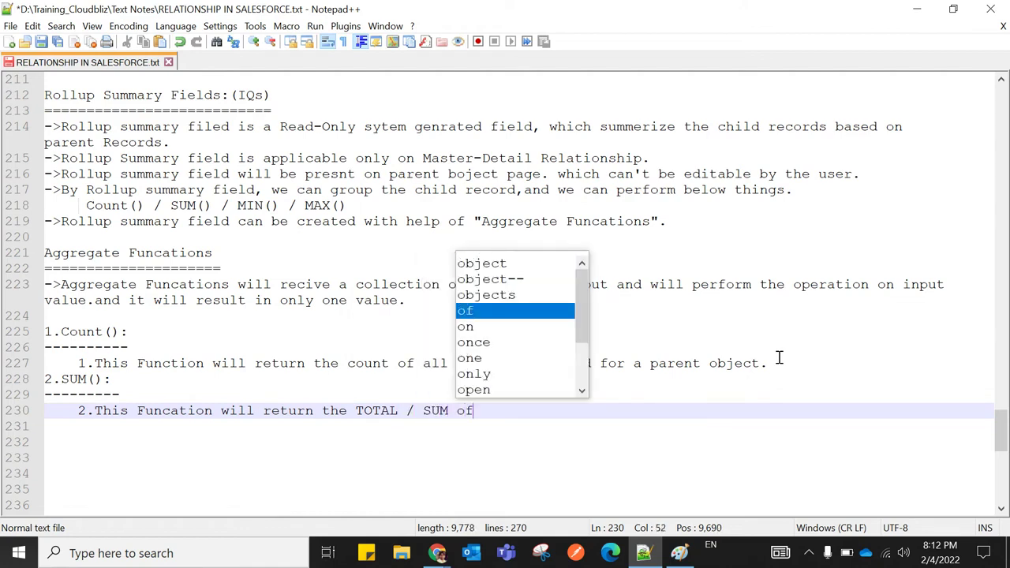
text( all t)
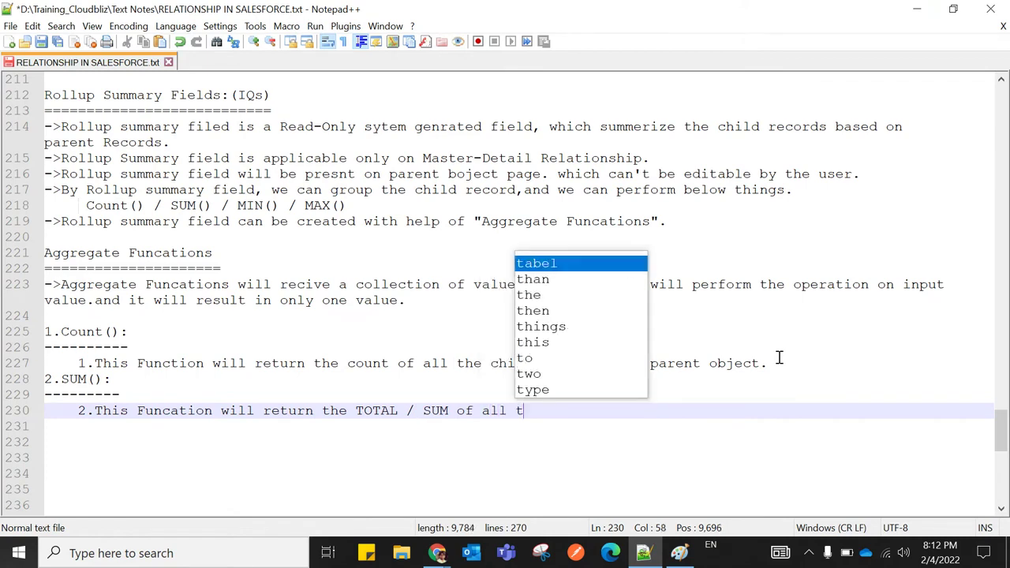
text(he value exist)
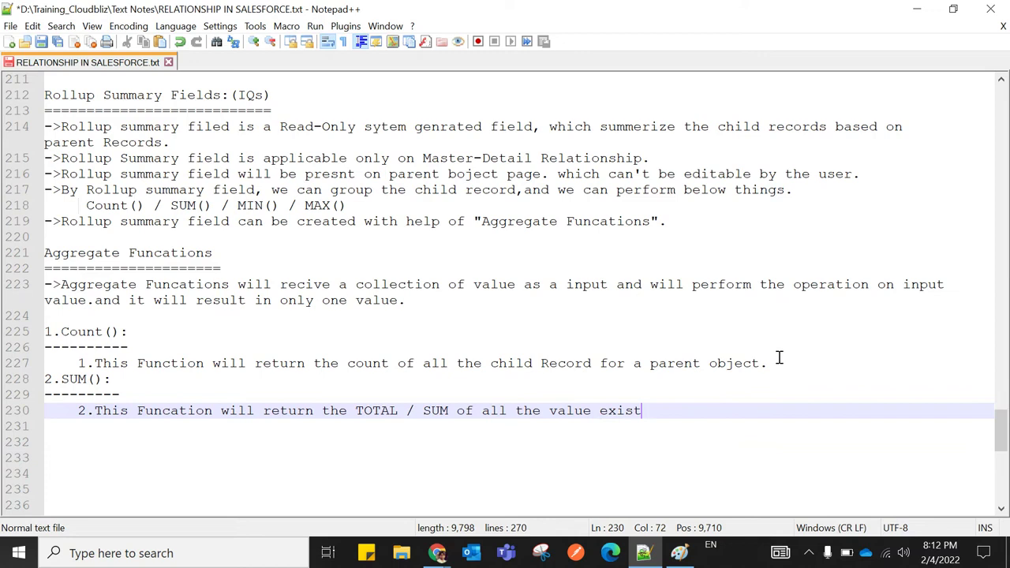
text( inside the )
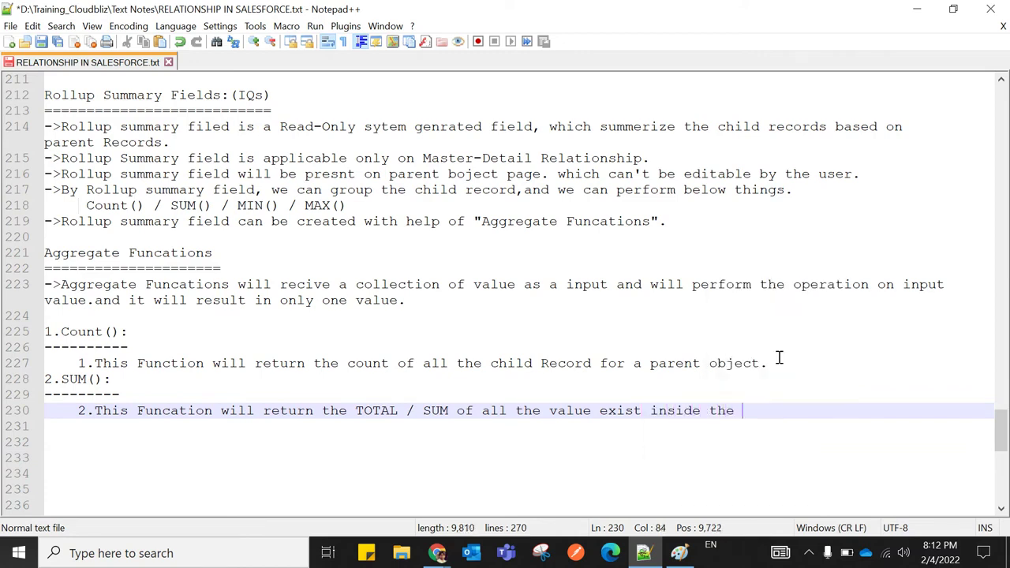
text(specified co)
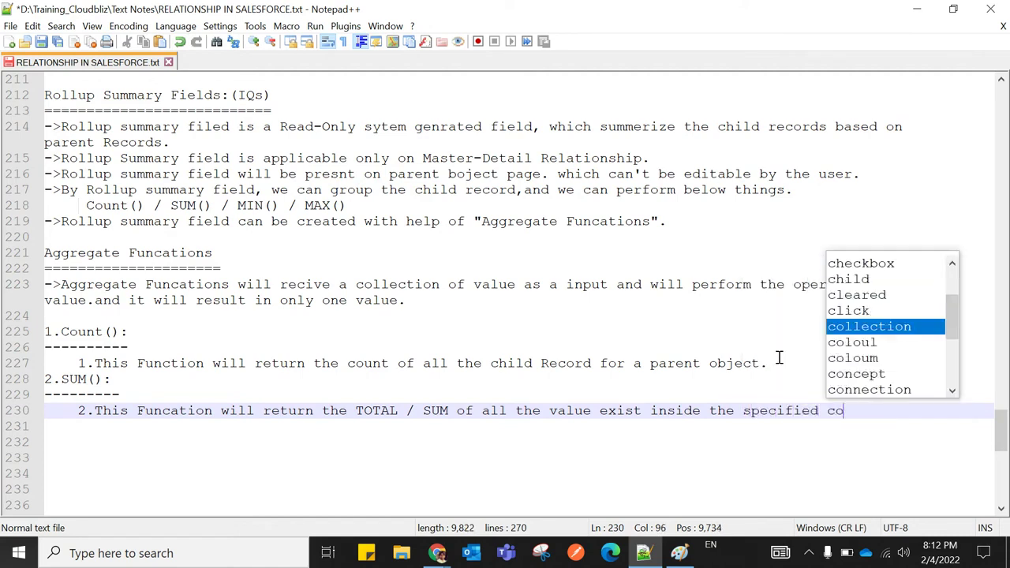
text(loum.)
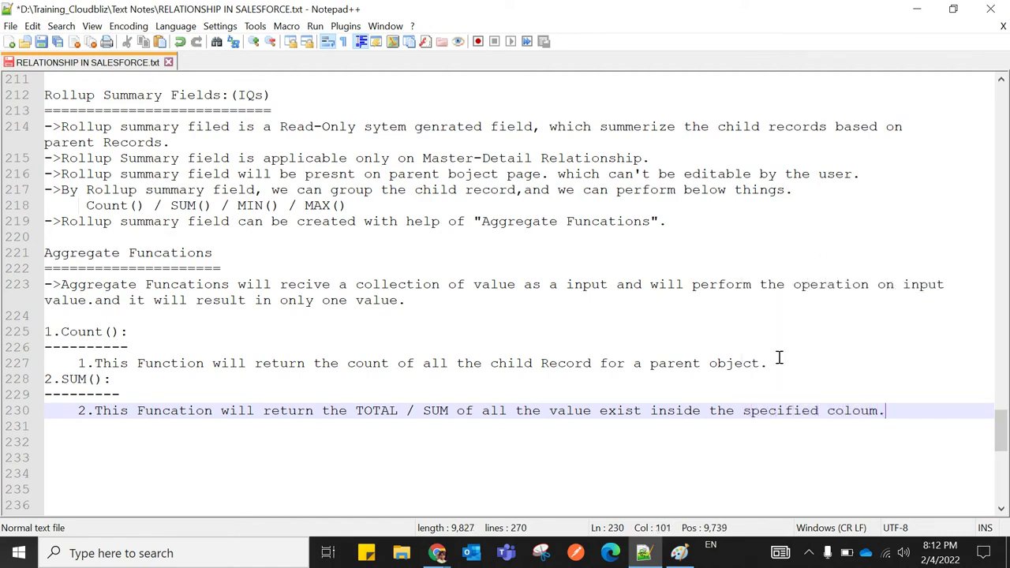
key(Return)
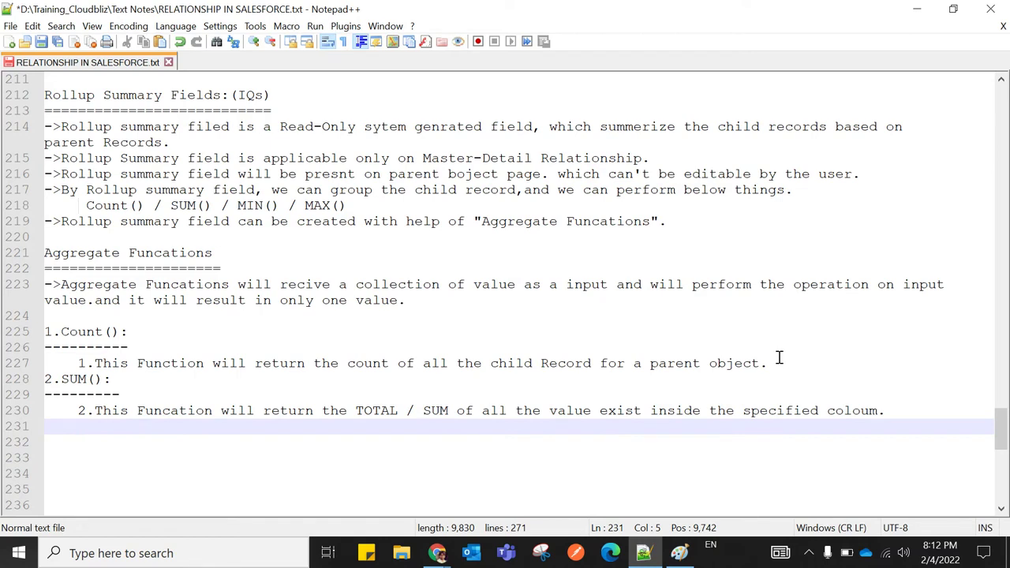
Add the example line 'exp :- SUM(Salary)' below the SUM() description
scroll(778, 357, down, 2)
key(Return)
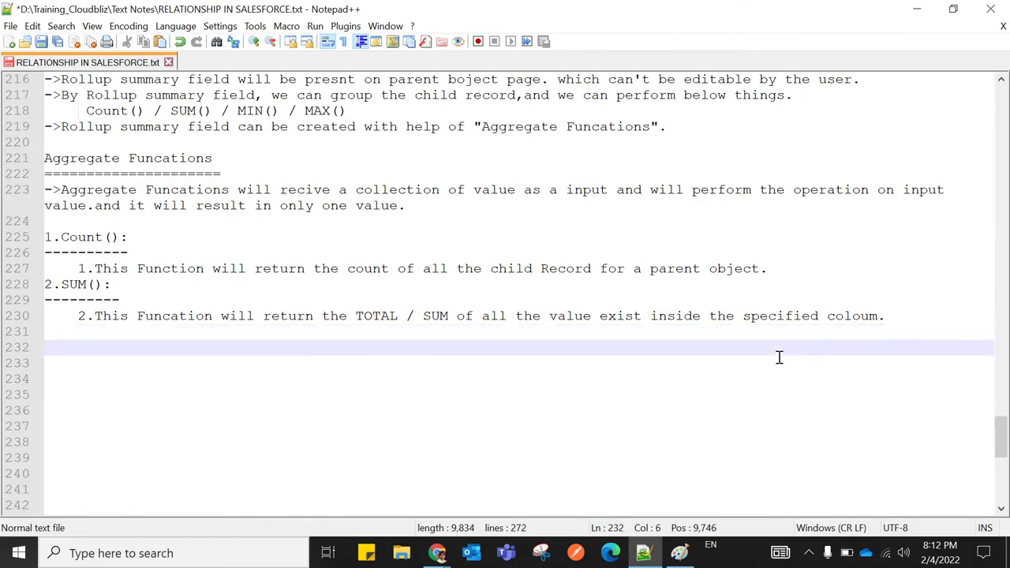
text(exp :- )
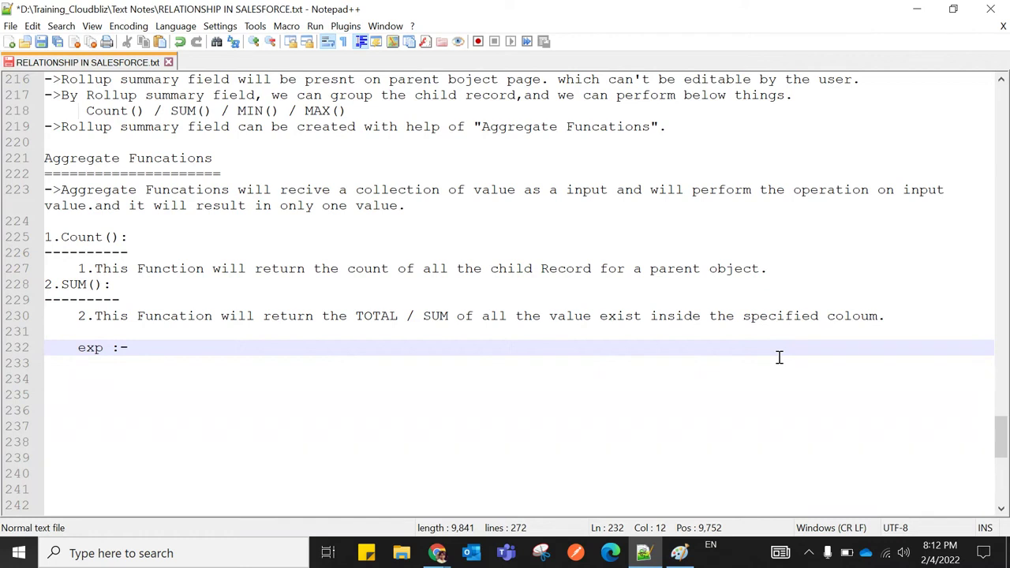
text(SU)
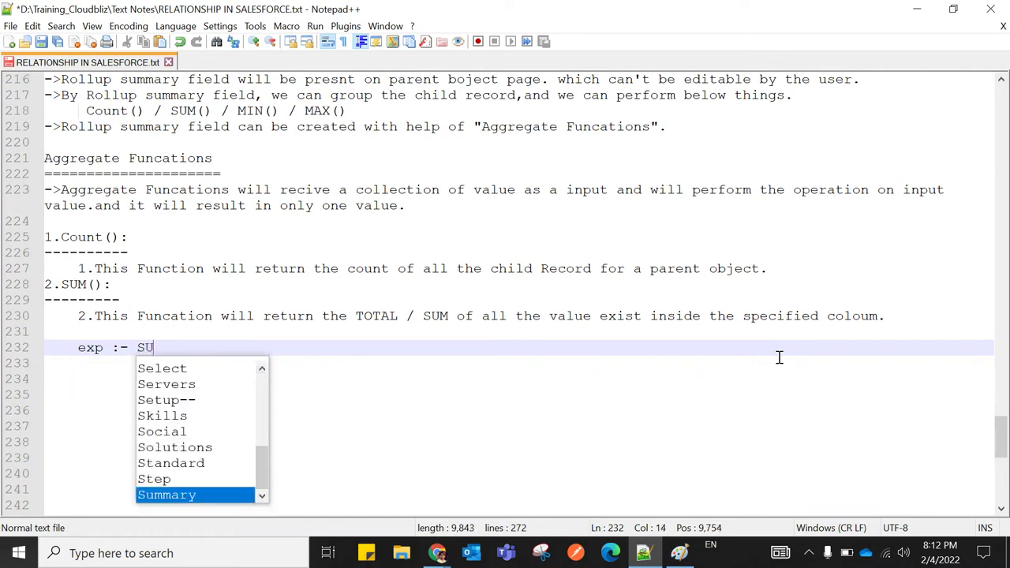
text(M()
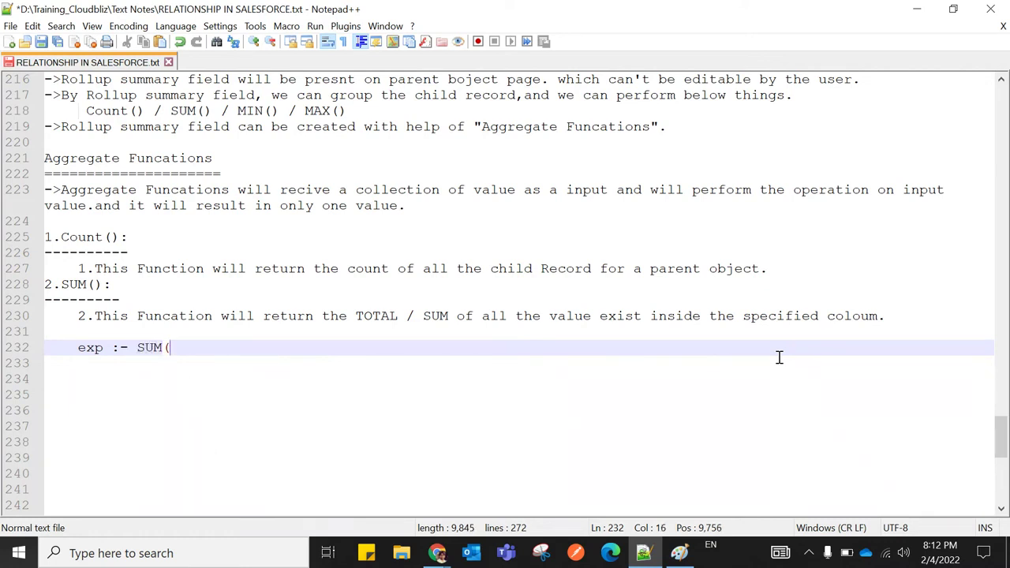
text()Salary)
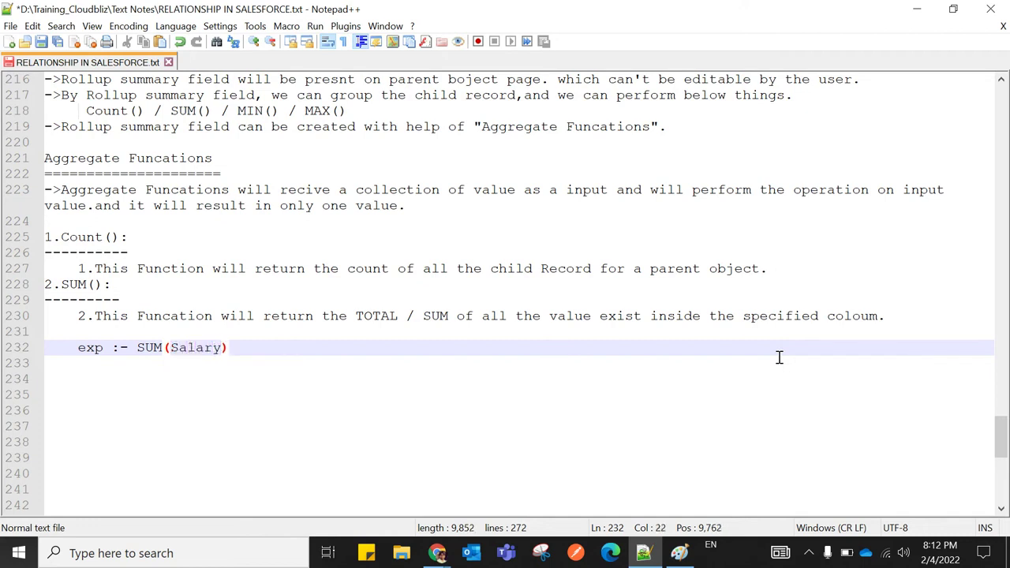
key(End)
drag(60, 284, 103, 284)
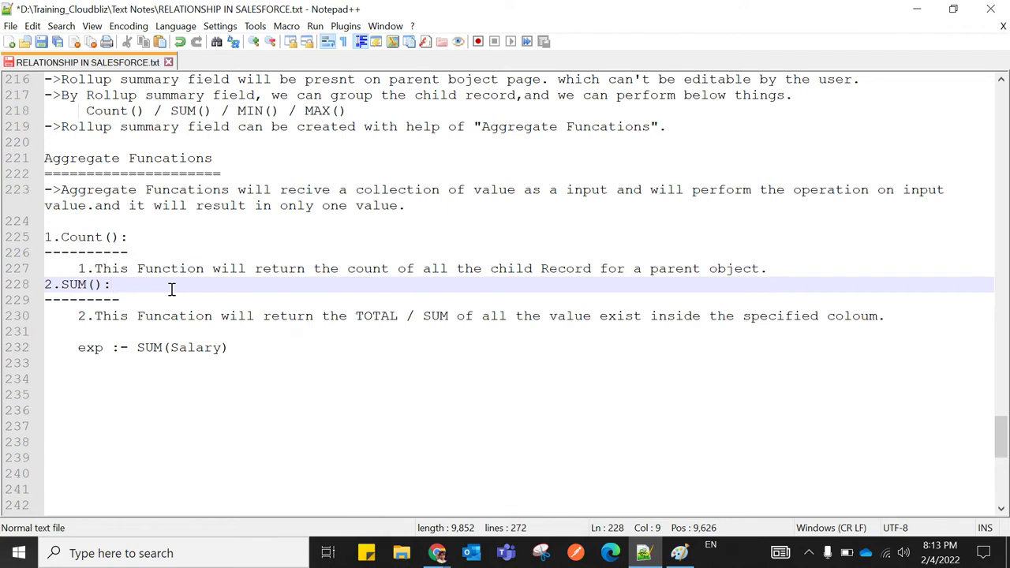
scroll(172, 289, down, 1)
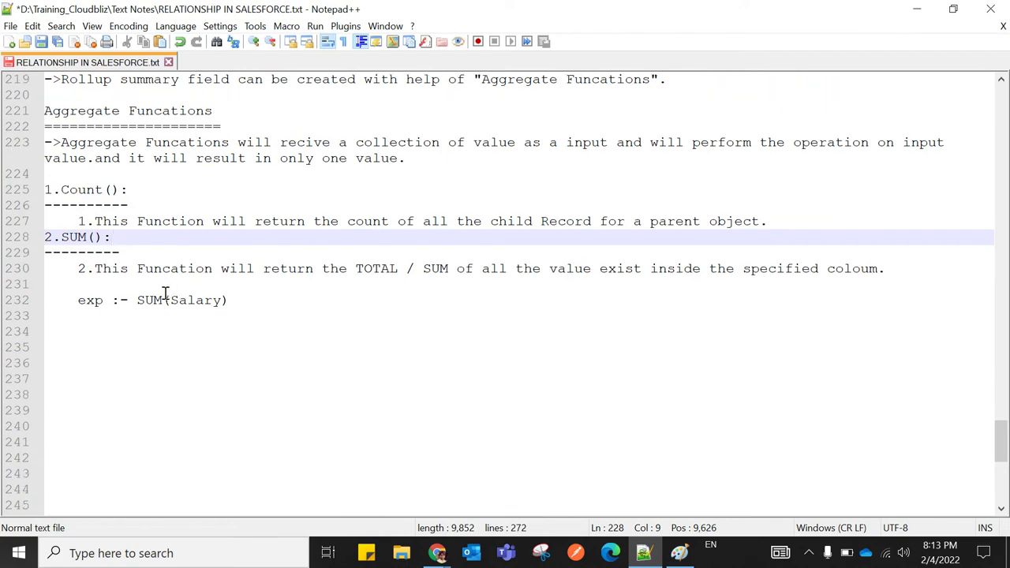
Type the note on line 234 that sum() applies to fields like currency / Number / percent
click(56, 330)
text(N)
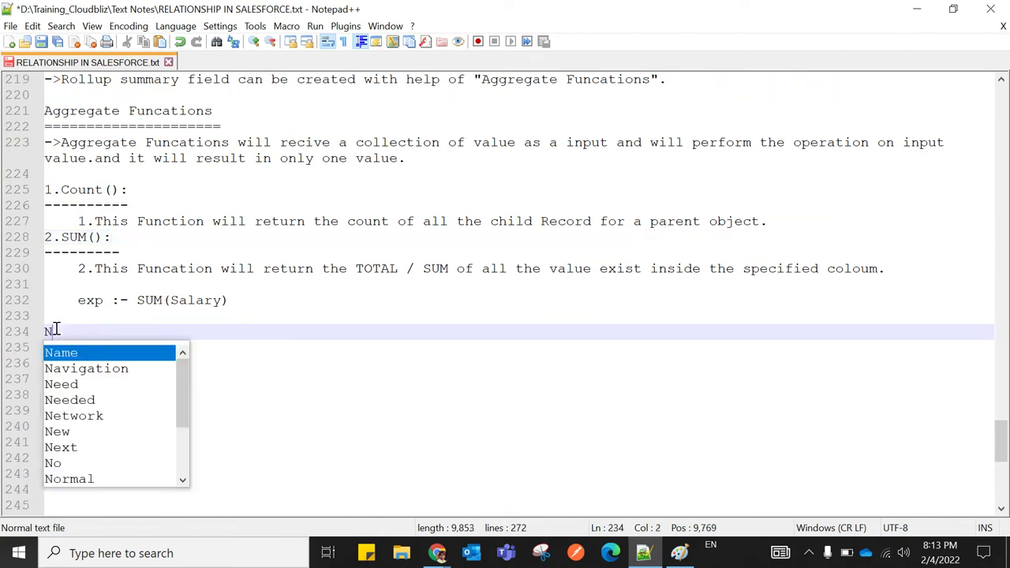
text(ote:- )
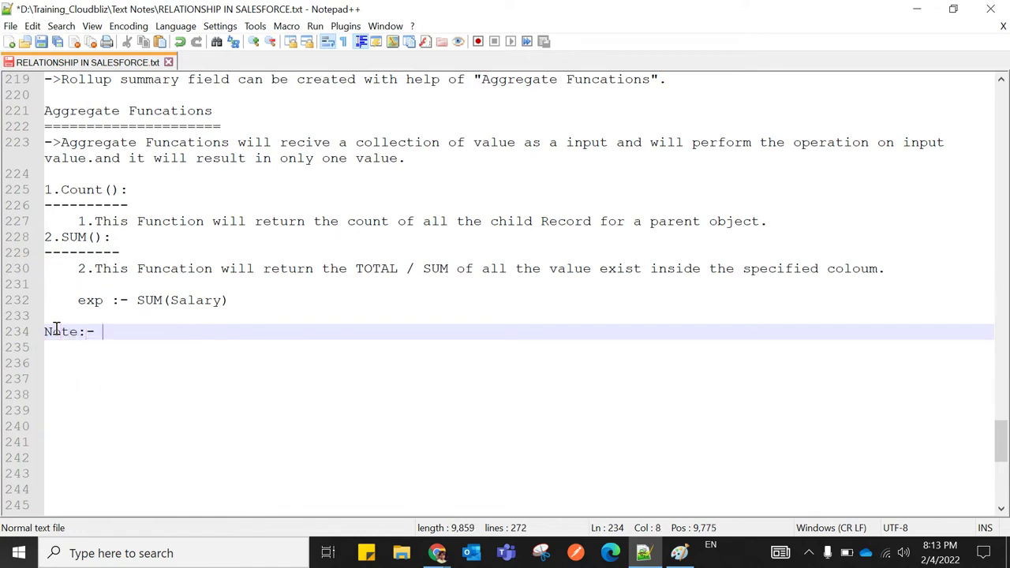
text(we can )
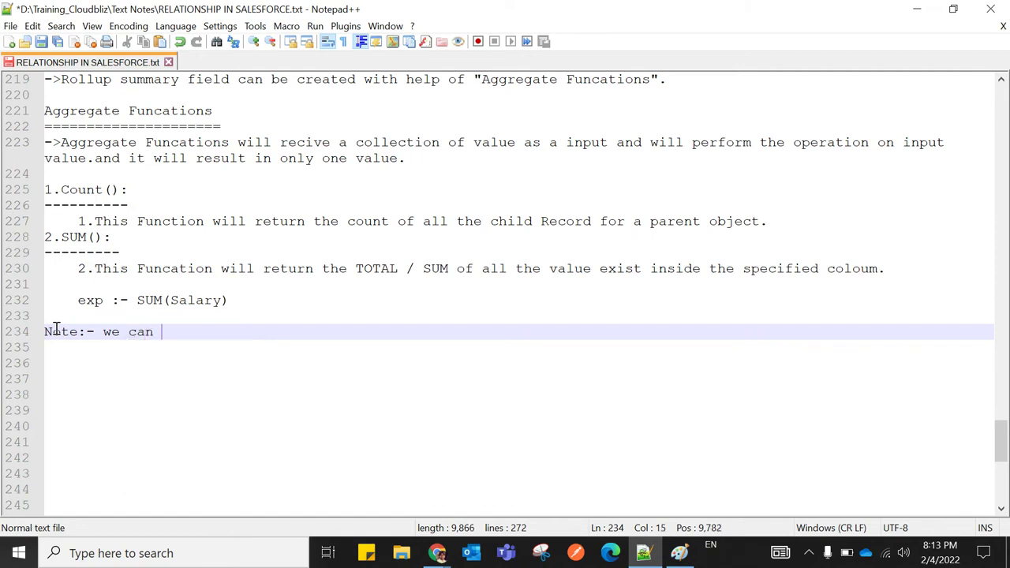
text(suplly)
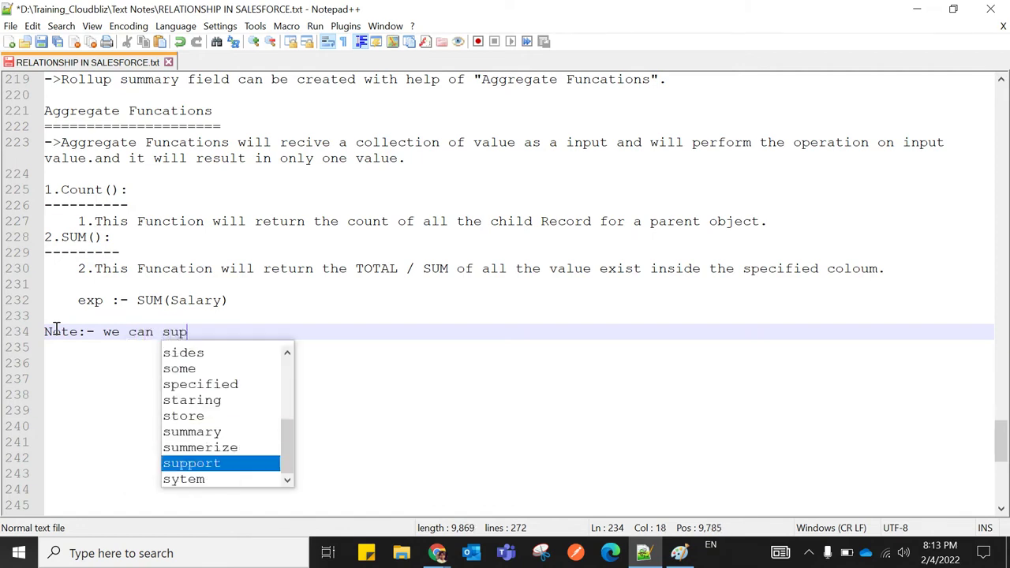
key(BackSpace)
key(BackSpace)
key(BackSpace)
key(BackSpace)
key(BackSpace)
key(BackSpace)
key(BackSpace)
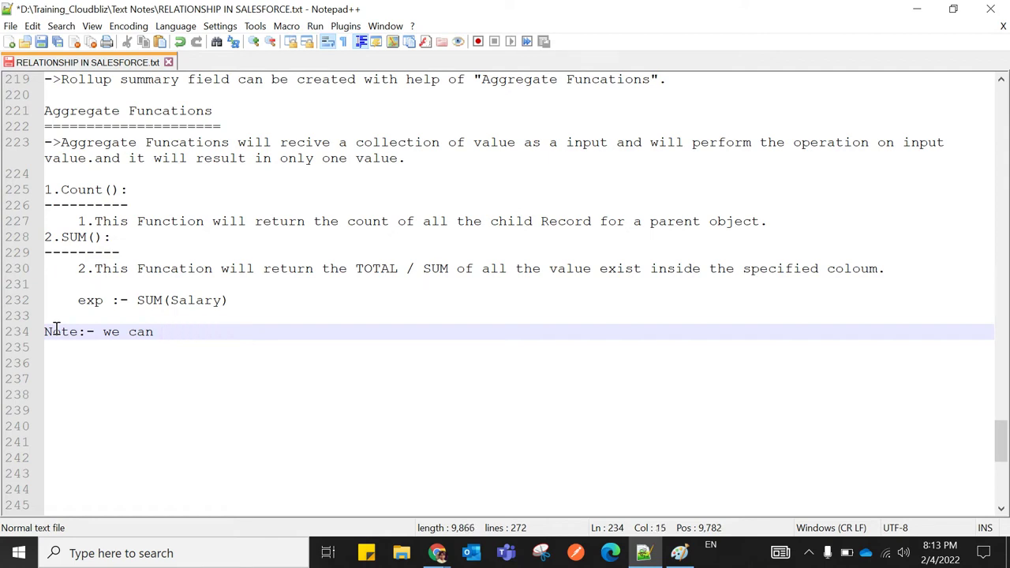
text(apply this sum()
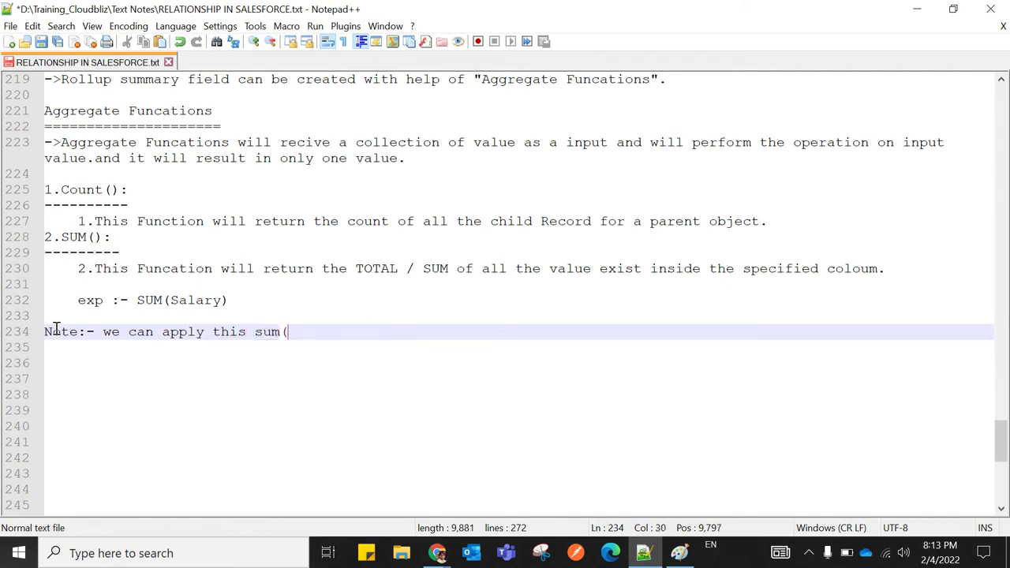
text() funcation )
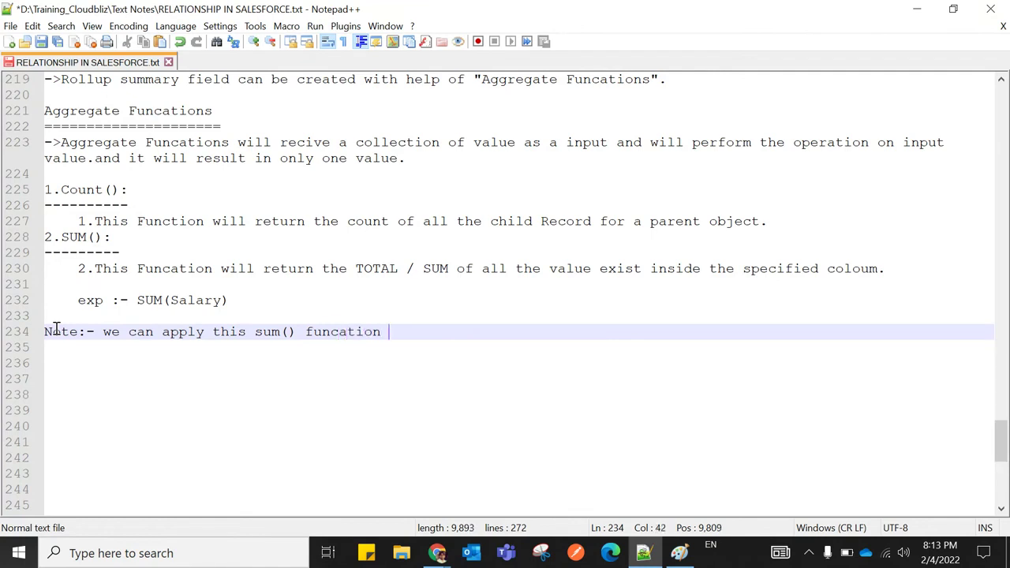
text(on )
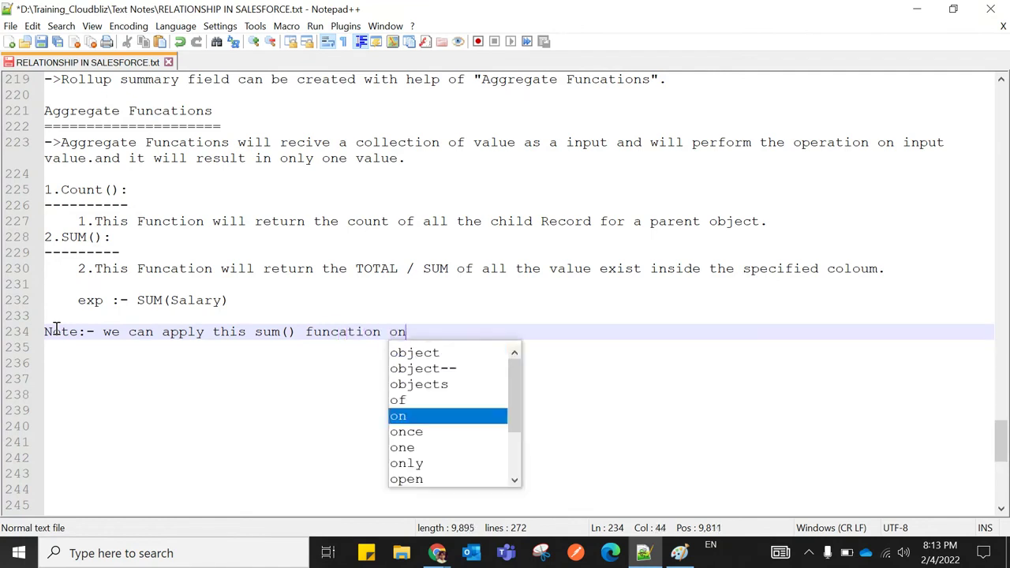
text(the fir)
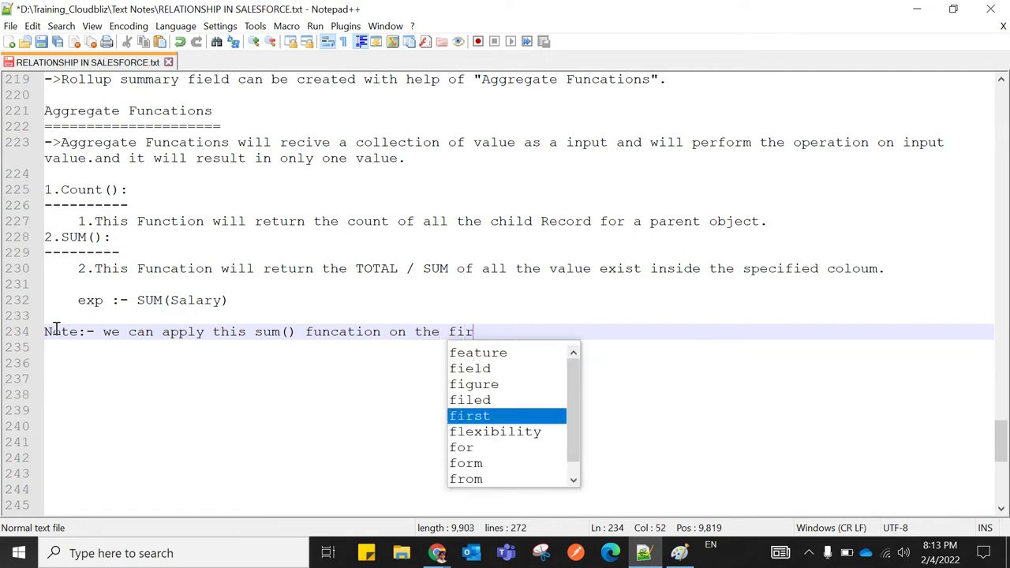
key(BackSpace)
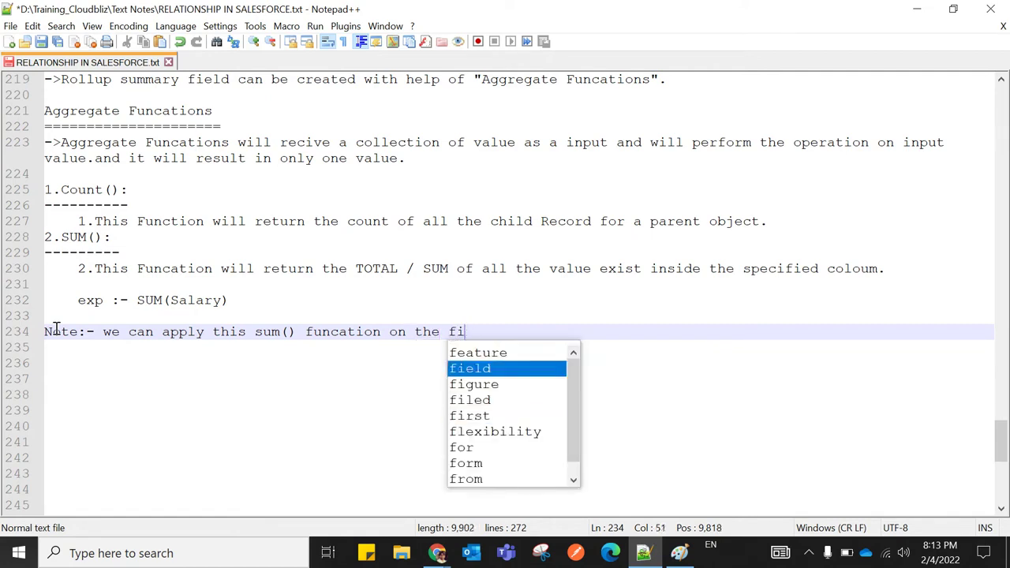
text(eld like)
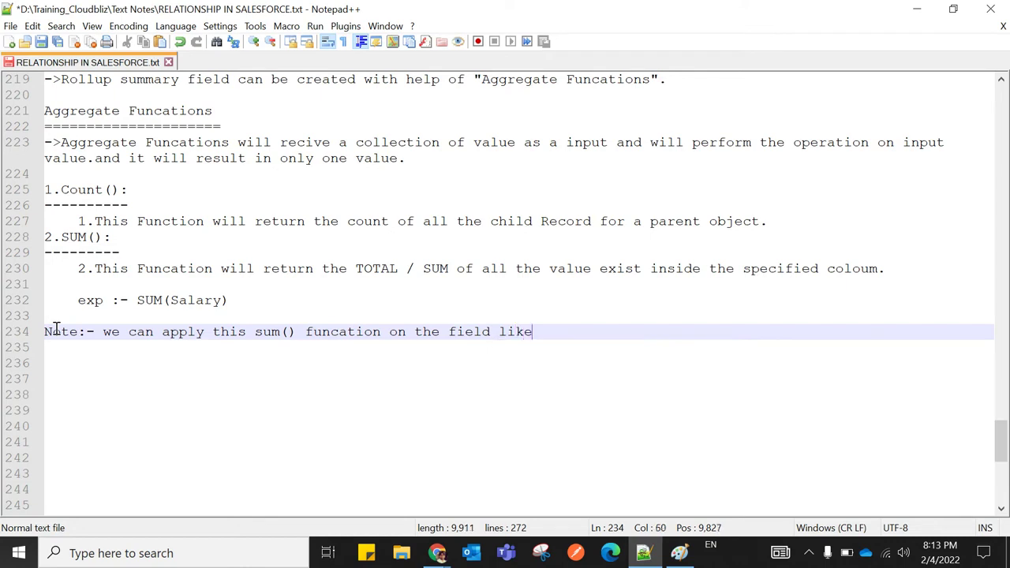
text( --cu)
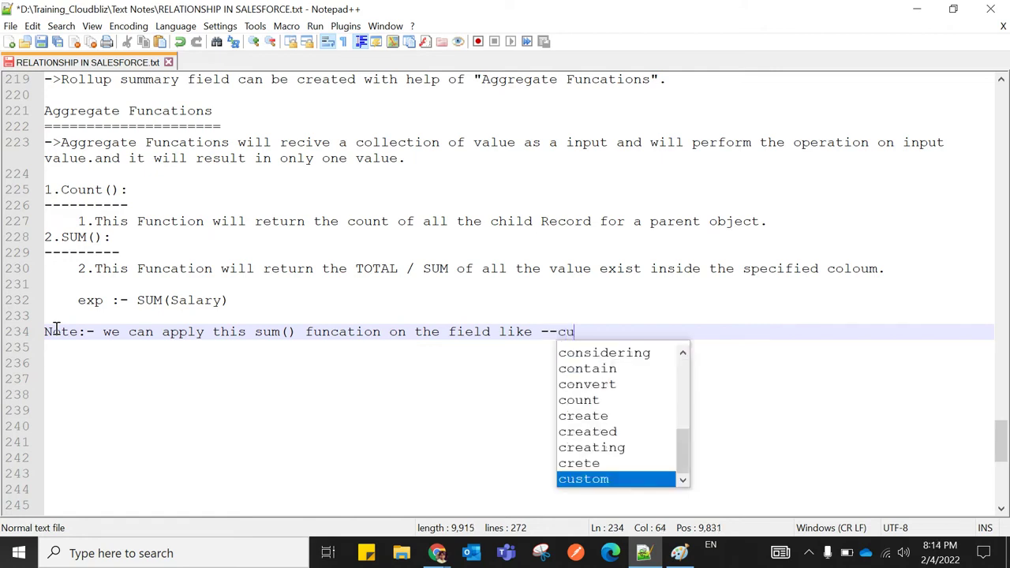
text(rrency )
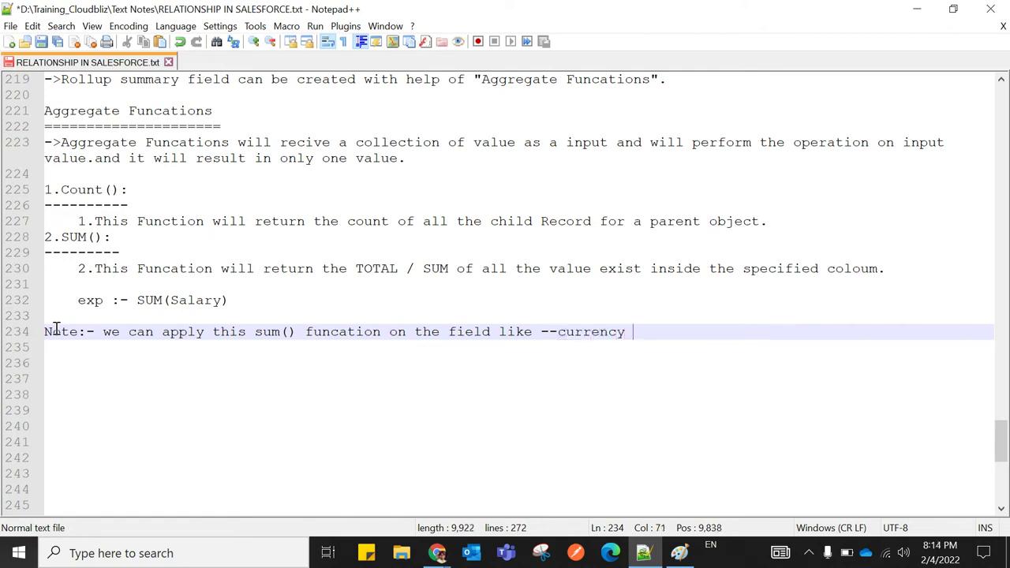
text(/ number)
key(Left)
key(Left)
key(Left)
key(Left)
key(Left)
key(BackSpace)
text(N)
key(Escape)
key(Right)
key(Right)
key(Right)
key(Right)
key(Right)
key(Right)
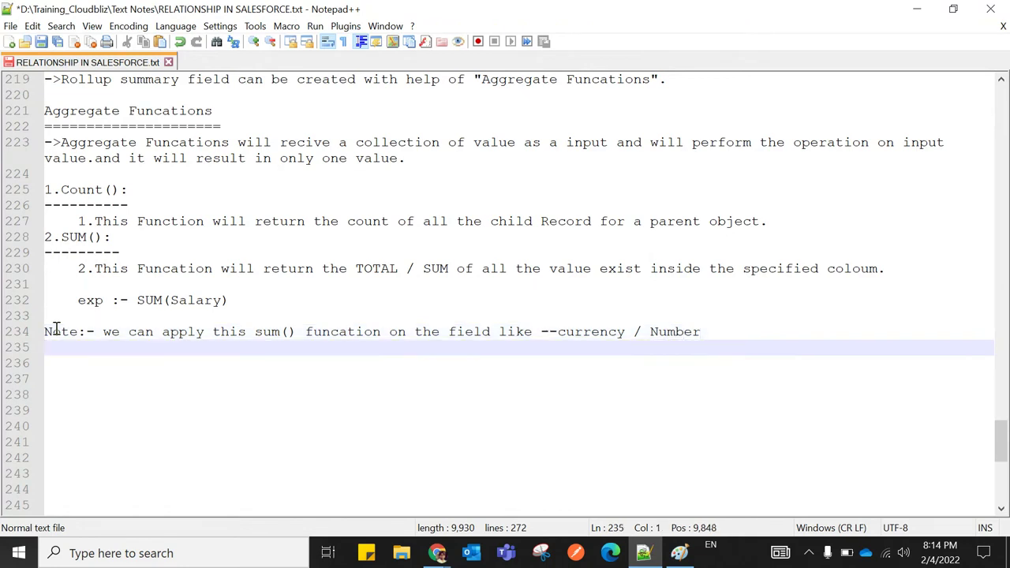
key(Left)
text(/)
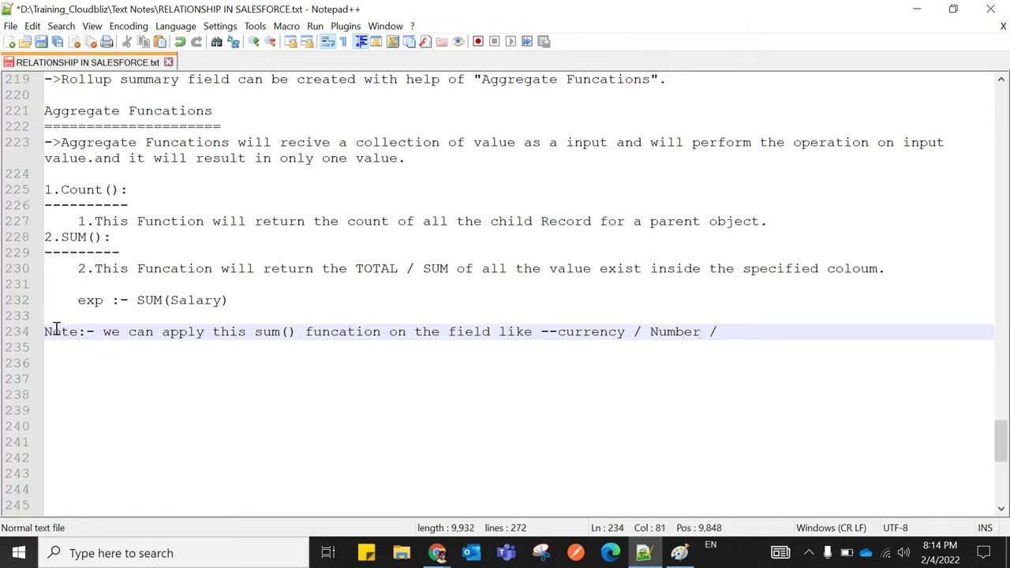
text( p)
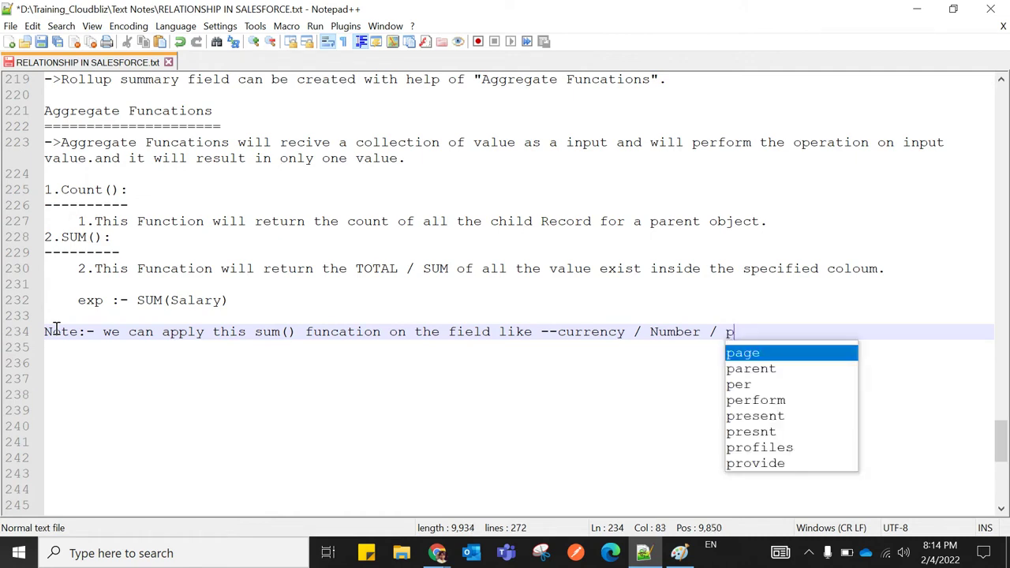
text(ercent)
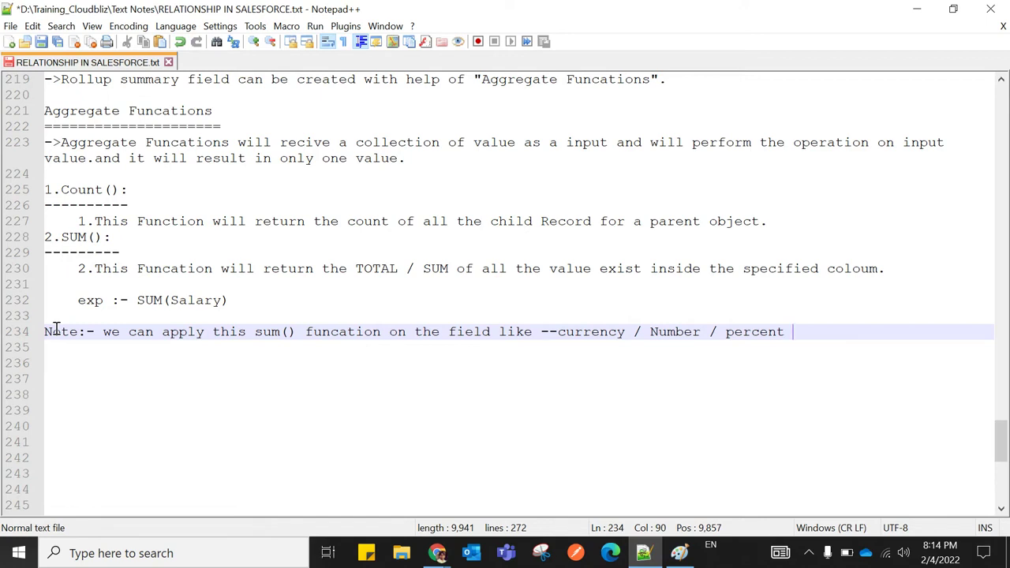
Reword the note to quote "currency / Number / percent" and end with 'field / data type as a paremeter'
click(558, 331)
key(BackSpace)
key(BackSpace)
key(BackSpace)
key(BackSpace)
key(BackSpace)
key(BackSpace)
key(BackSpace)
key(BackSpace)
key(BackSpace)
key(BackSpace)
key(BackSpace)
key(BackSpace)
key(BackSpace)
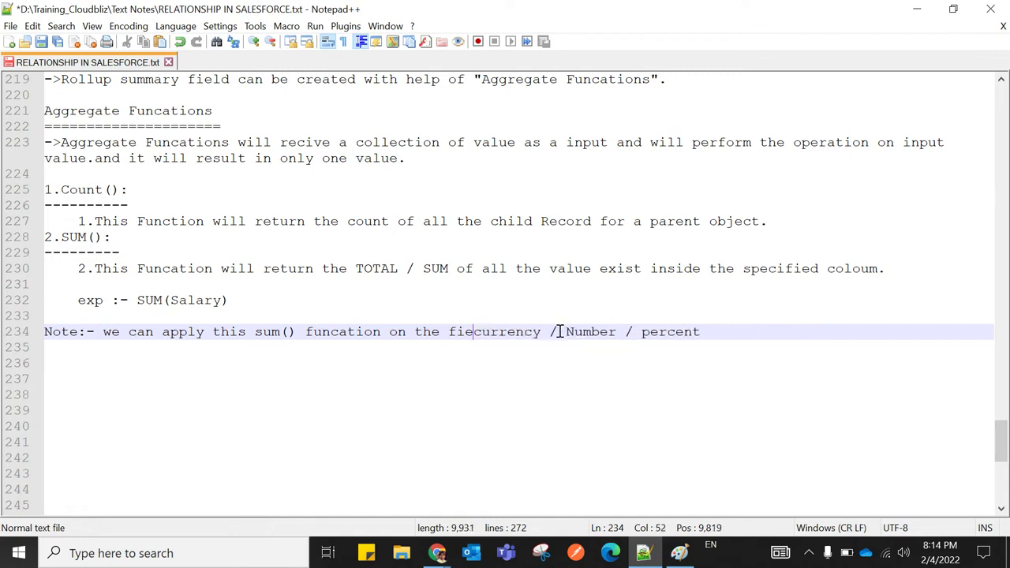
text(")
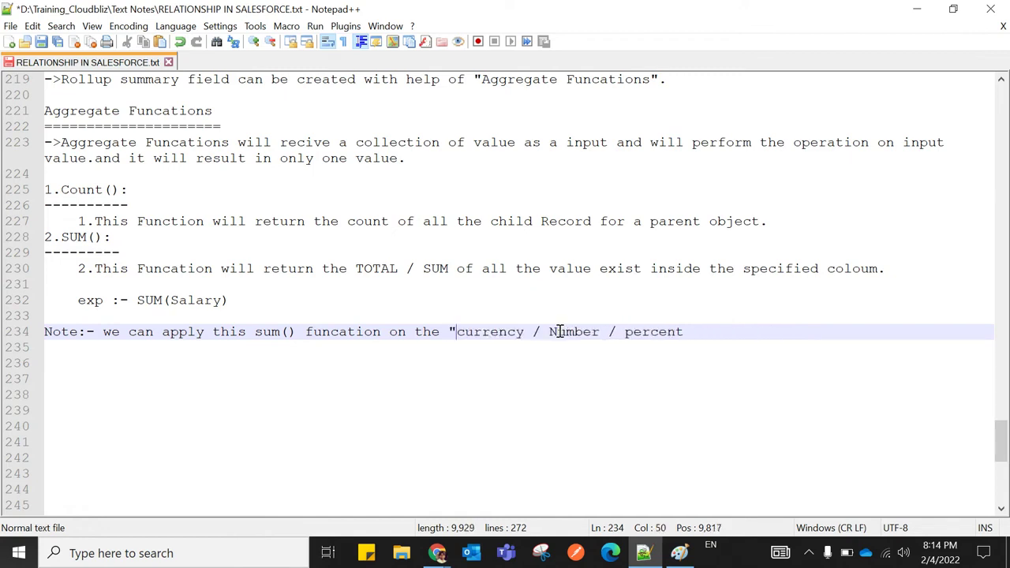
click(703, 333)
text(" field / data type.)
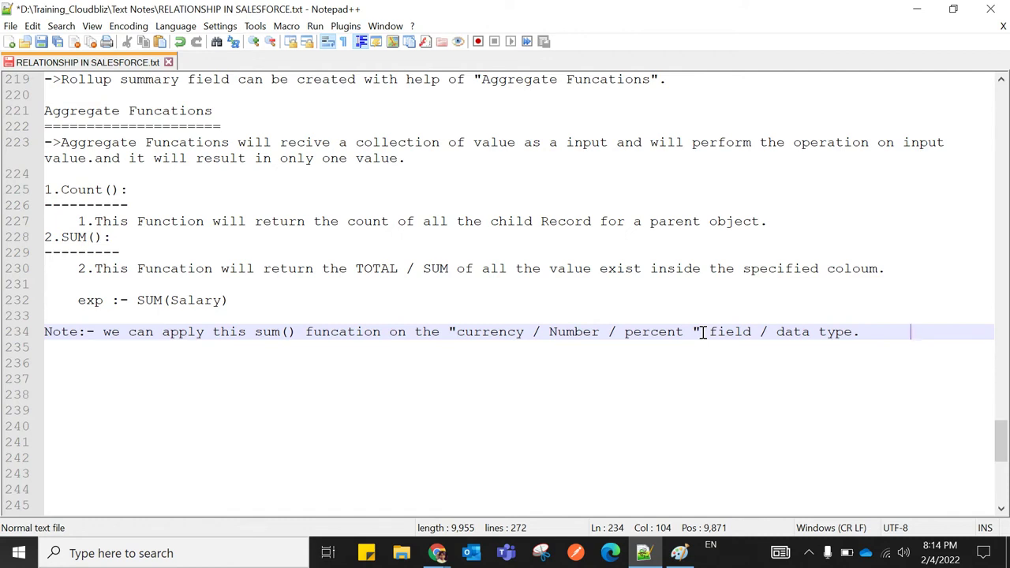
key(Left)
key(Left)
key(Left)
key(Left)
key(Left)
key(Left)
key(Left)
key(Right)
key(BackSpace)
text(as a paremeter)
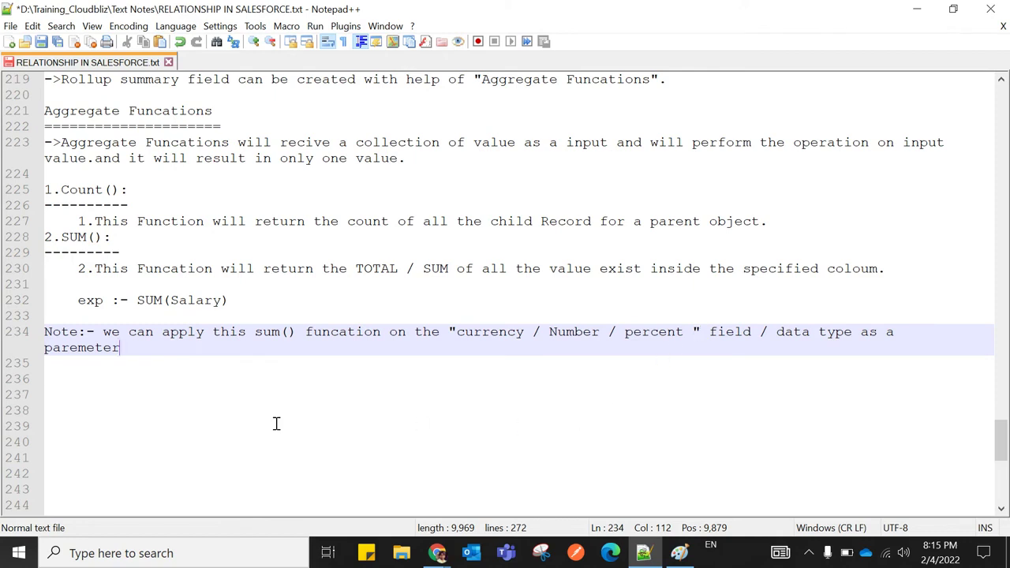
Remove the stray space before the closing quote and review the SUM() heading
click(276, 424)
drag(456, 335, 687, 332)
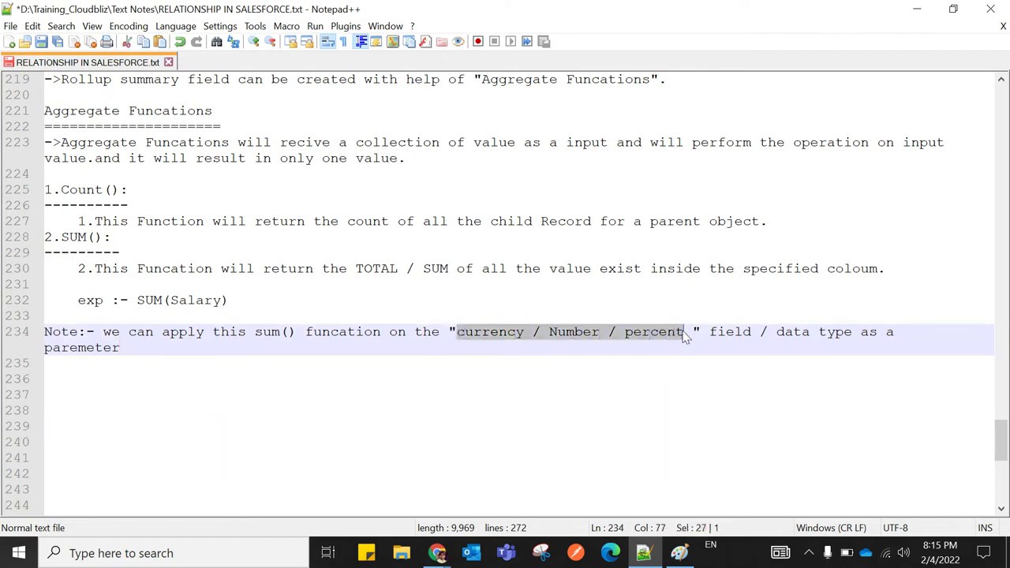
click(693, 332)
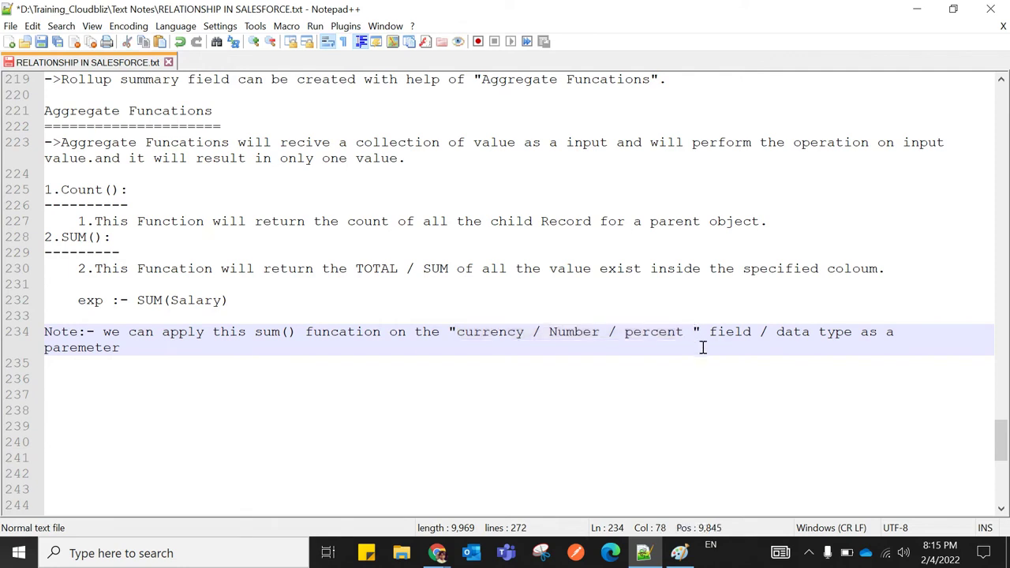
key(BackSpace)
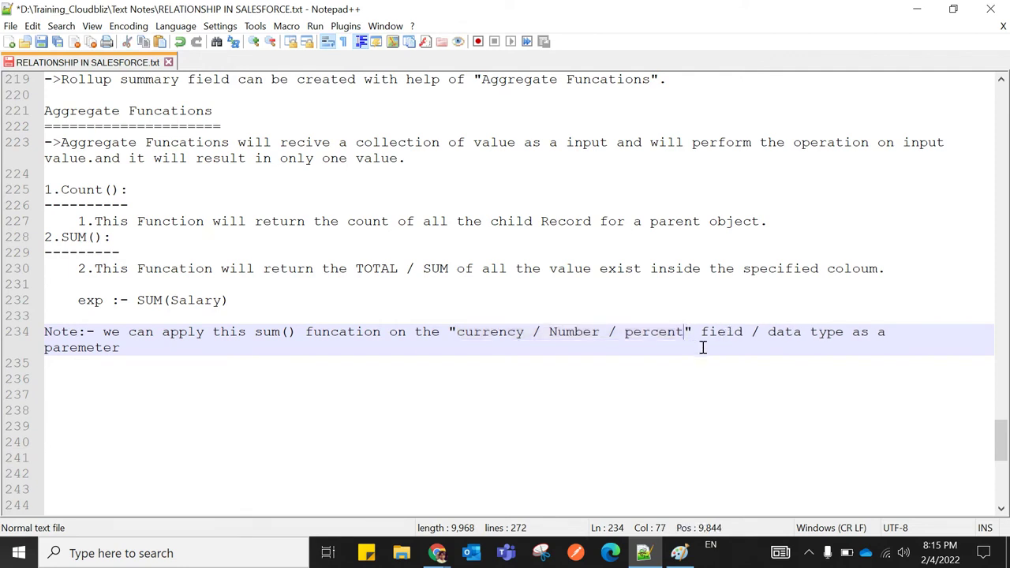
drag(61, 237, 101, 236)
click(159, 244)
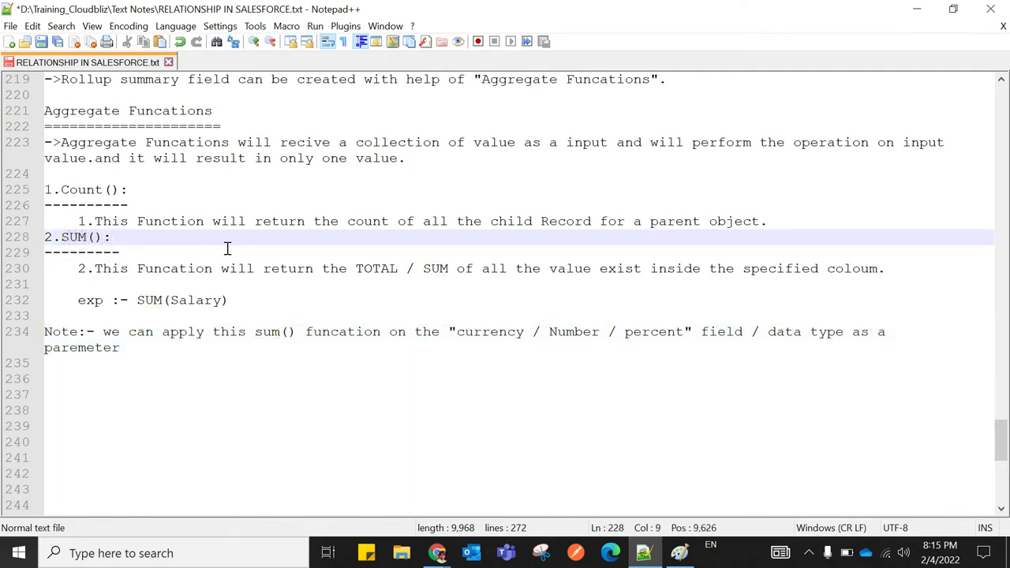
click(438, 555)
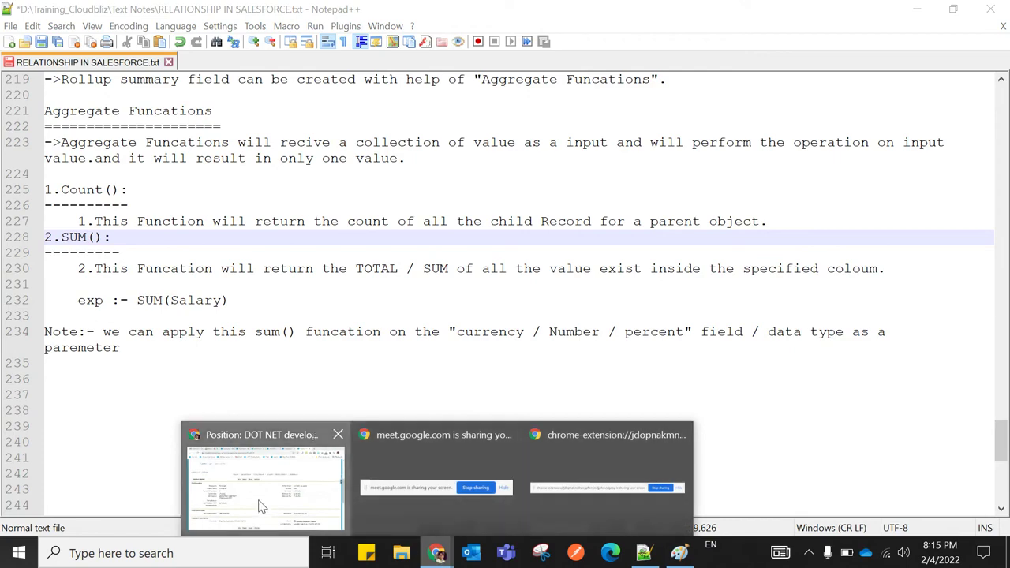
Open the most recent candidate from the Candidates list in a new tab
click(263, 506)
scroll(314, 445, up, 4)
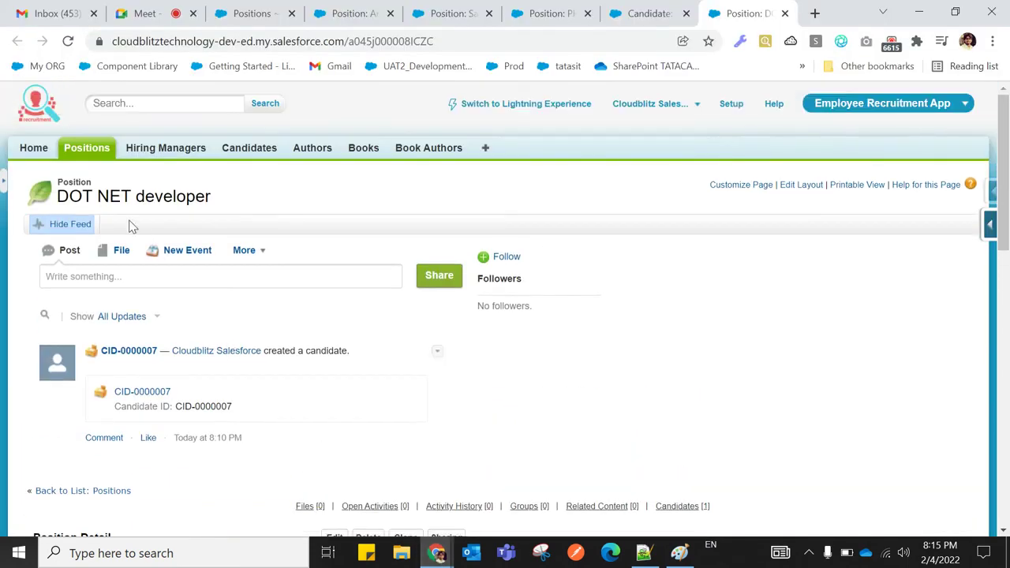
click(248, 149)
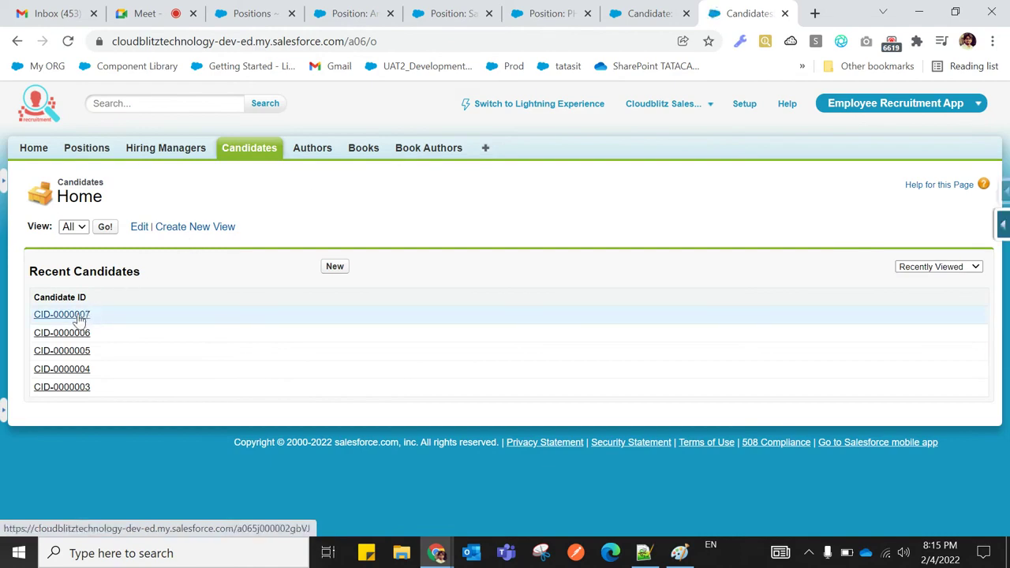
right_click(80, 319)
click(95, 327)
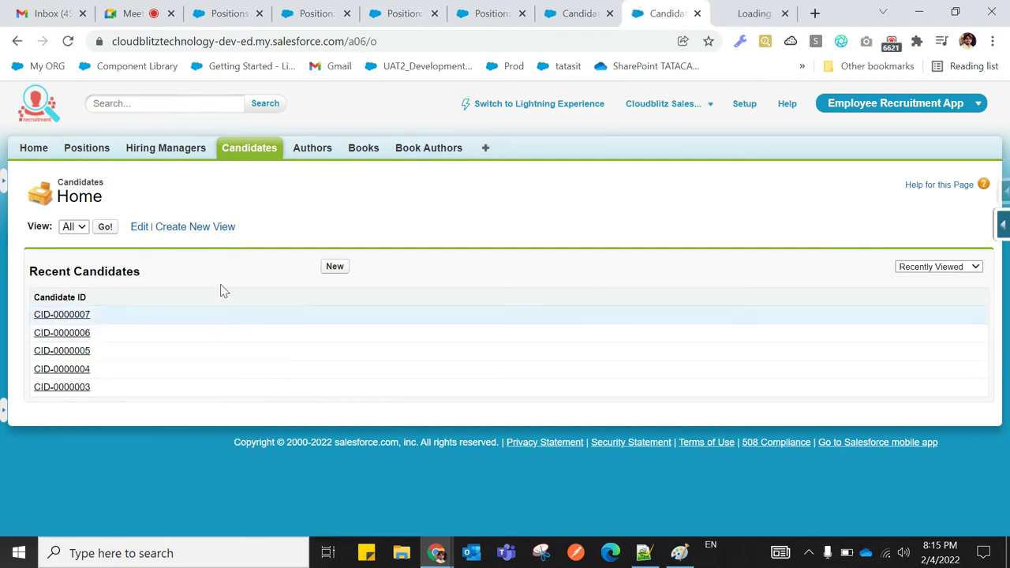
Review the candidate's Current CTC and Expected CTC values, then return to the Positions list
click(734, 14)
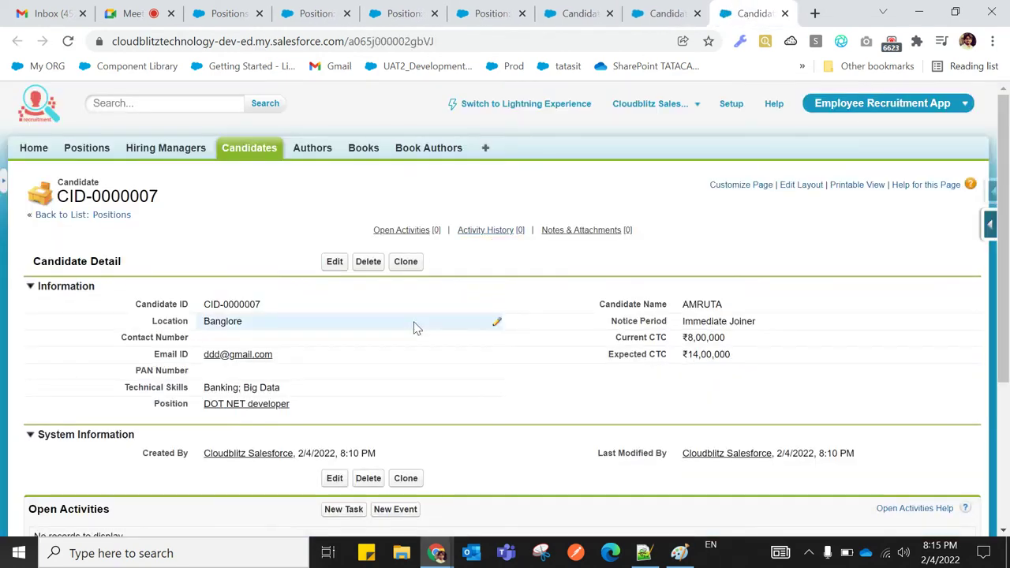
scroll(414, 326, down, 1)
drag(616, 259, 669, 258)
drag(613, 275, 676, 279)
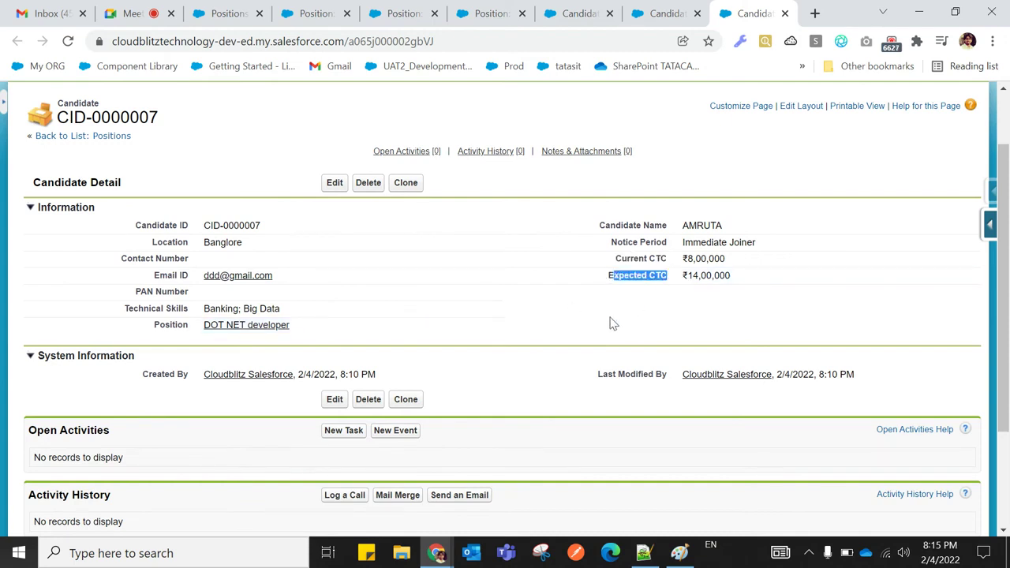
click(586, 337)
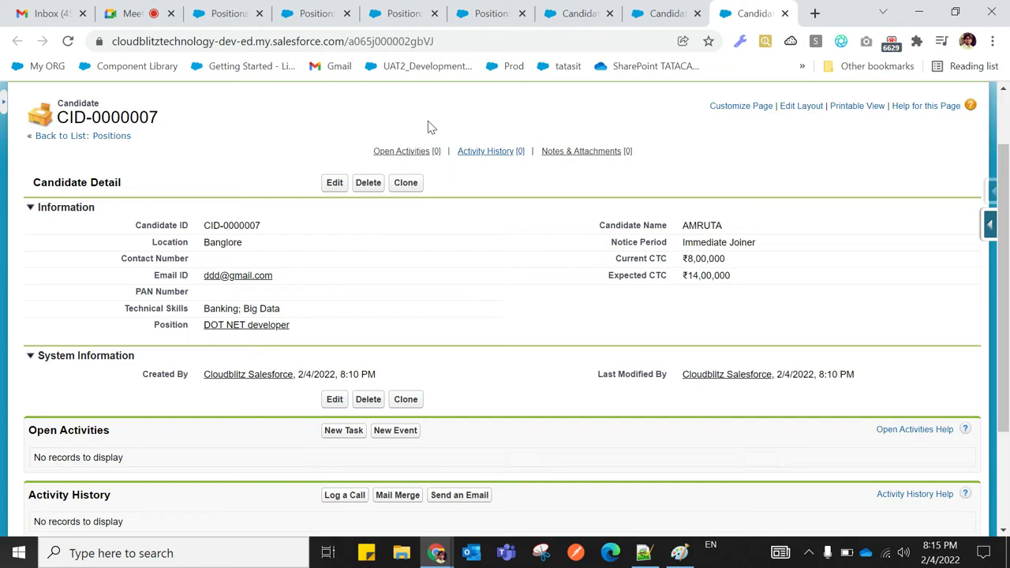
click(226, 19)
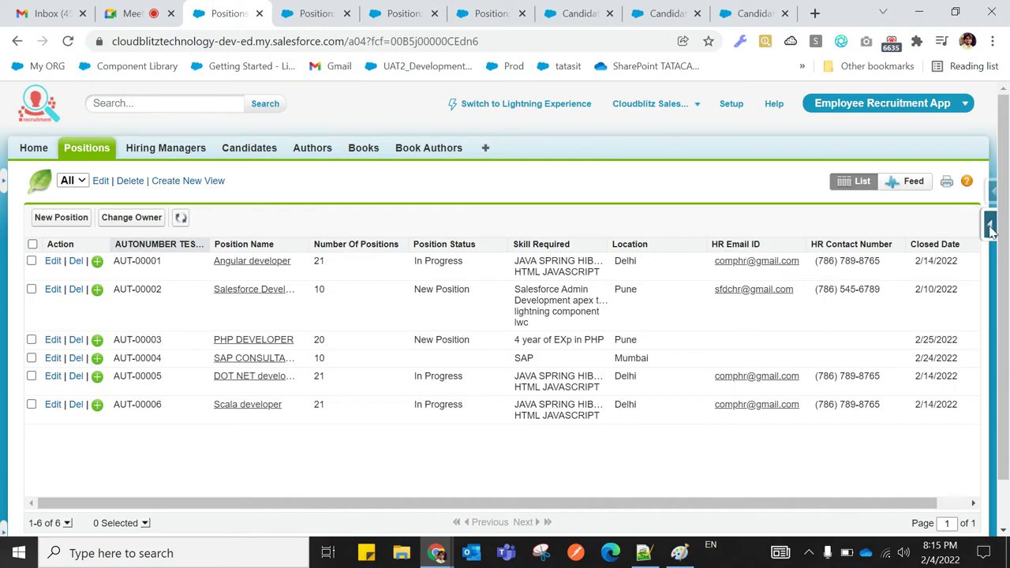
Open the Position object's fields and close the extra browser tabs
mouse_move(989, 227)
click(859, 261)
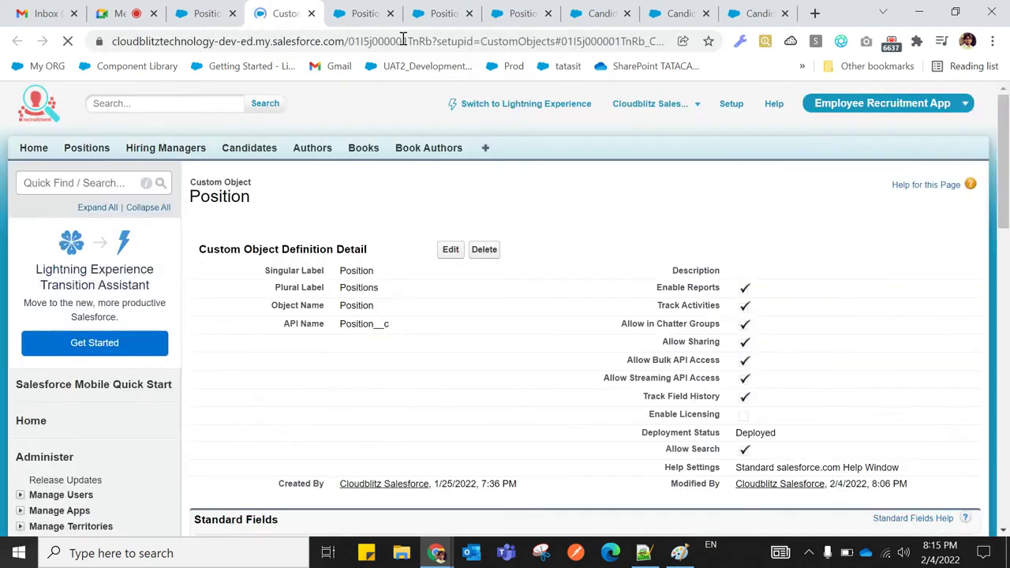
click(390, 13)
click(390, 13)
click(390, 13)
click(391, 14)
click(390, 13)
click(390, 14)
scroll(385, 306, down, 3)
scroll(385, 306, up, 3)
Start a new Roll-Up Summary field on Position with label and name SUM
click(451, 108)
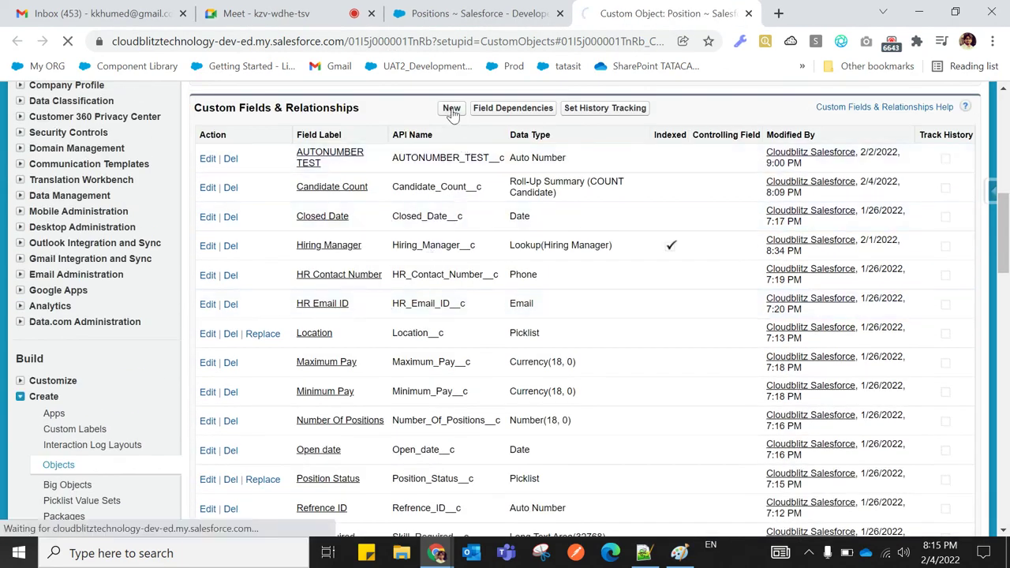
scroll(332, 305, down, 3)
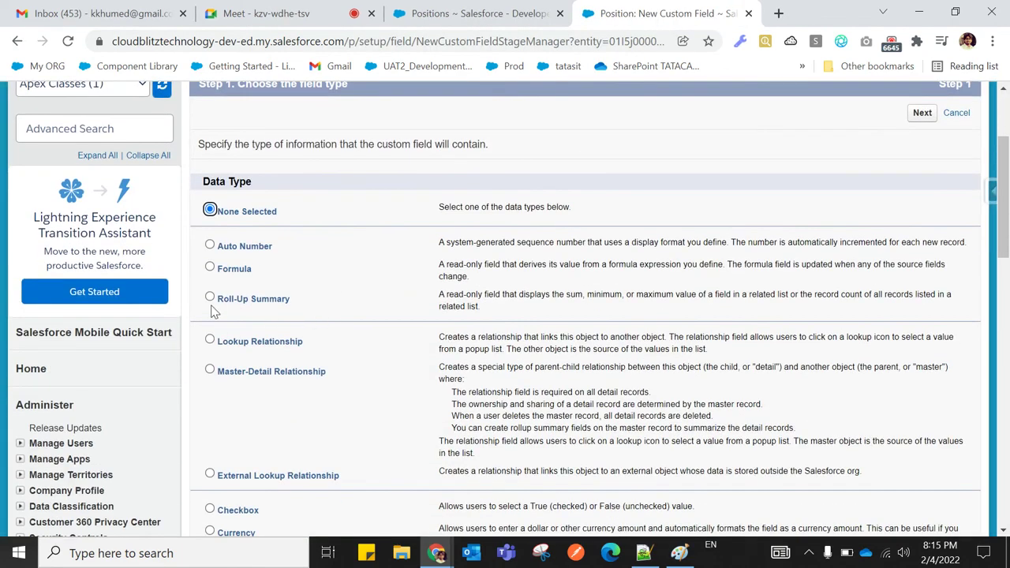
scroll(397, 323, down, 10)
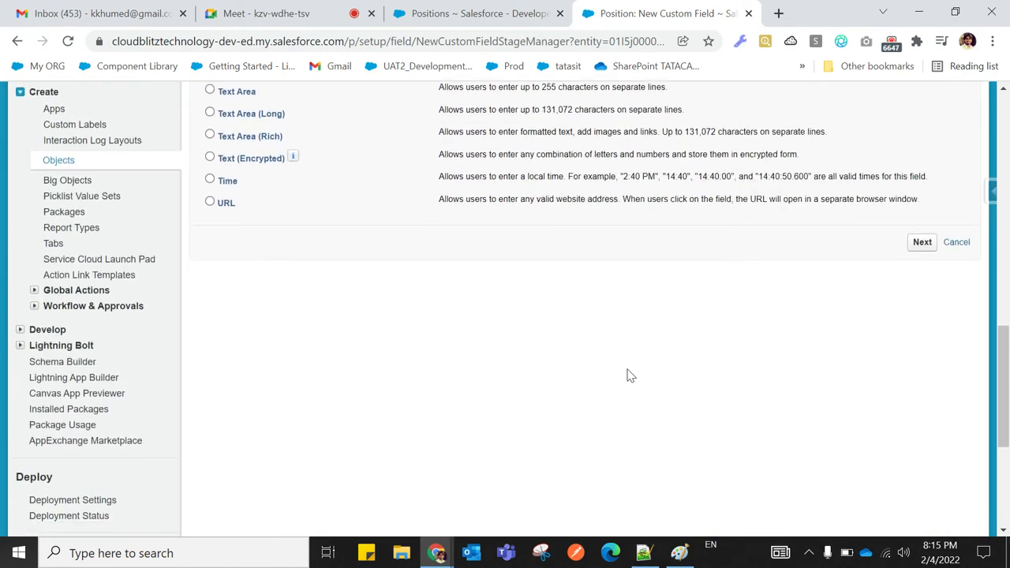
click(909, 247)
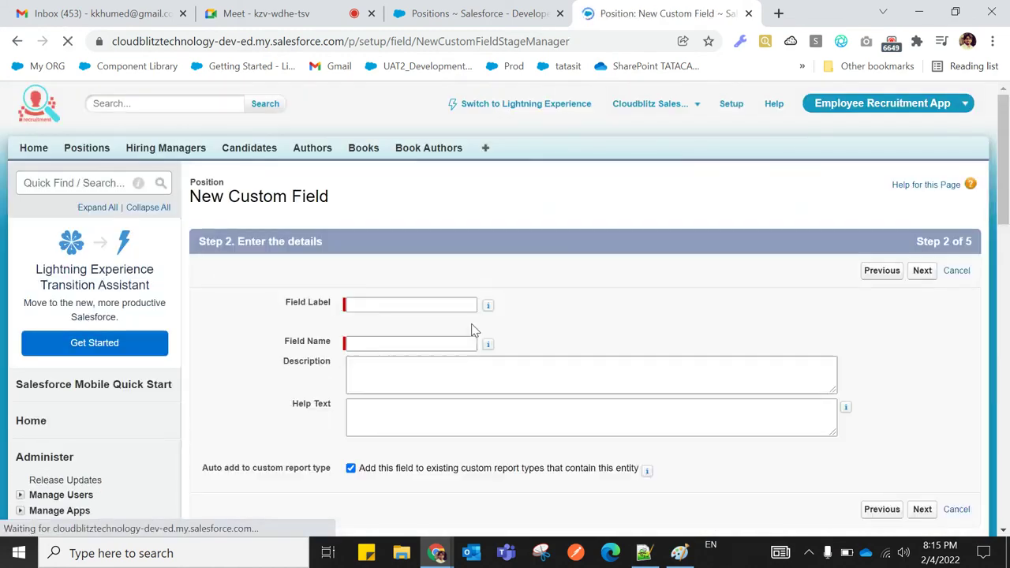
click(393, 303)
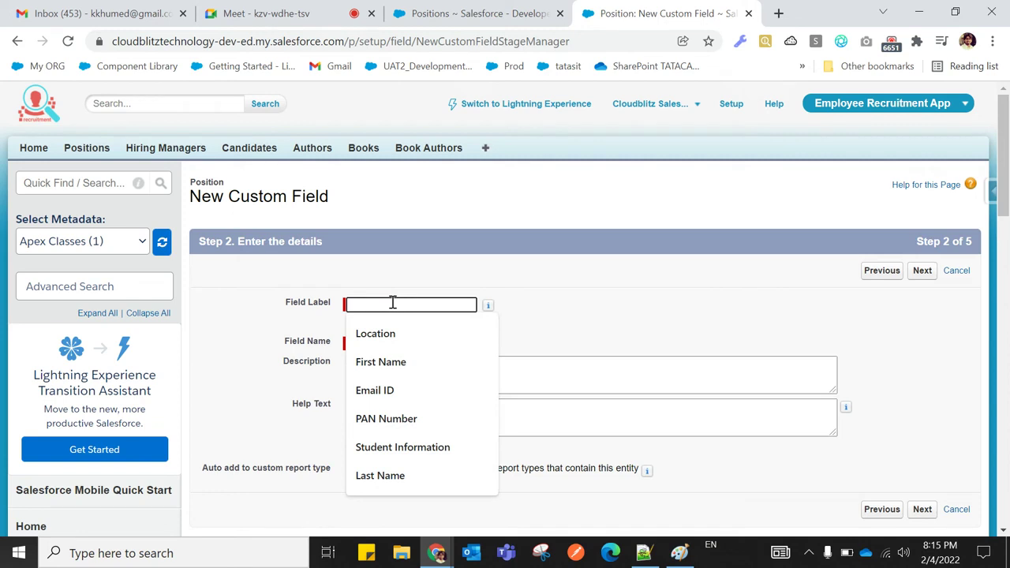
text(SUM)
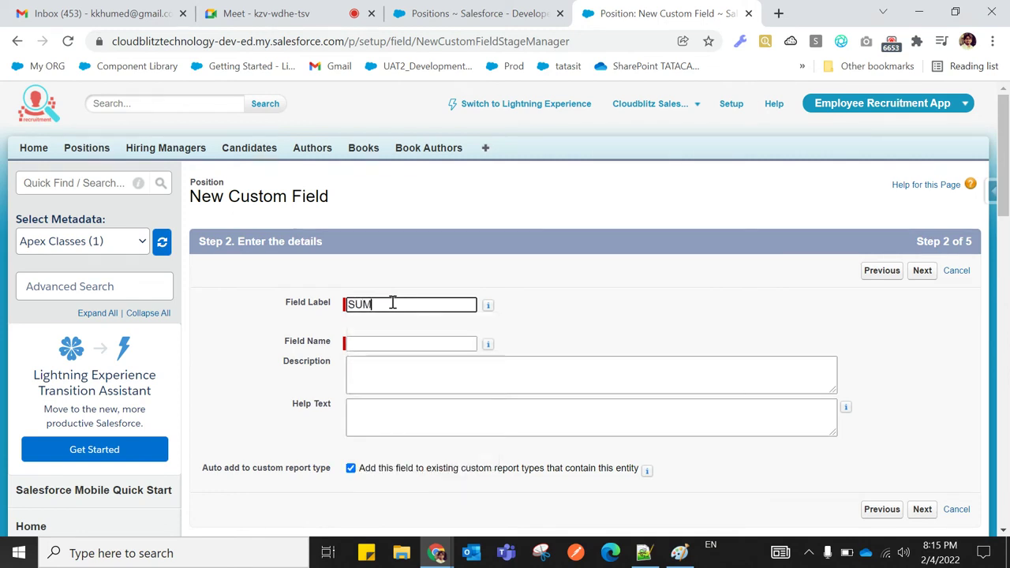
click(597, 324)
scroll(597, 323, down, 2)
click(921, 352)
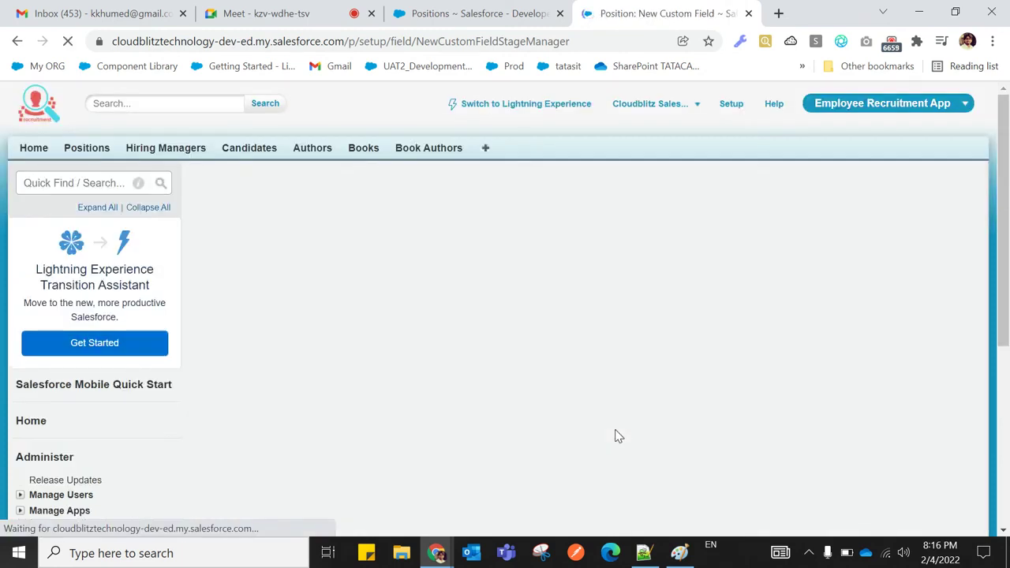
Set the SUM field to summarize Candidates with roll-up type SUM, then return to Notepad++
scroll(597, 430, down, 1)
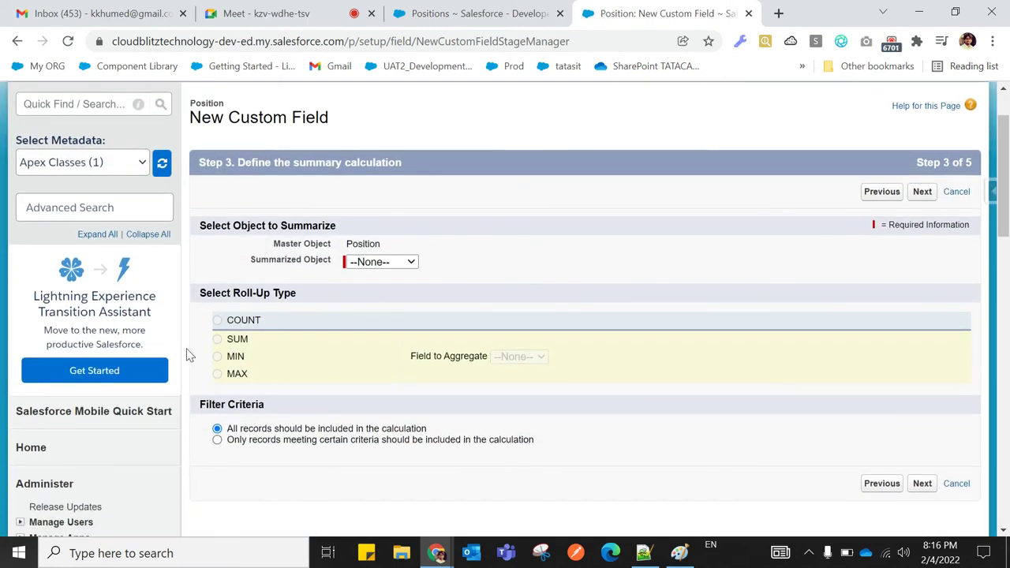
click(356, 268)
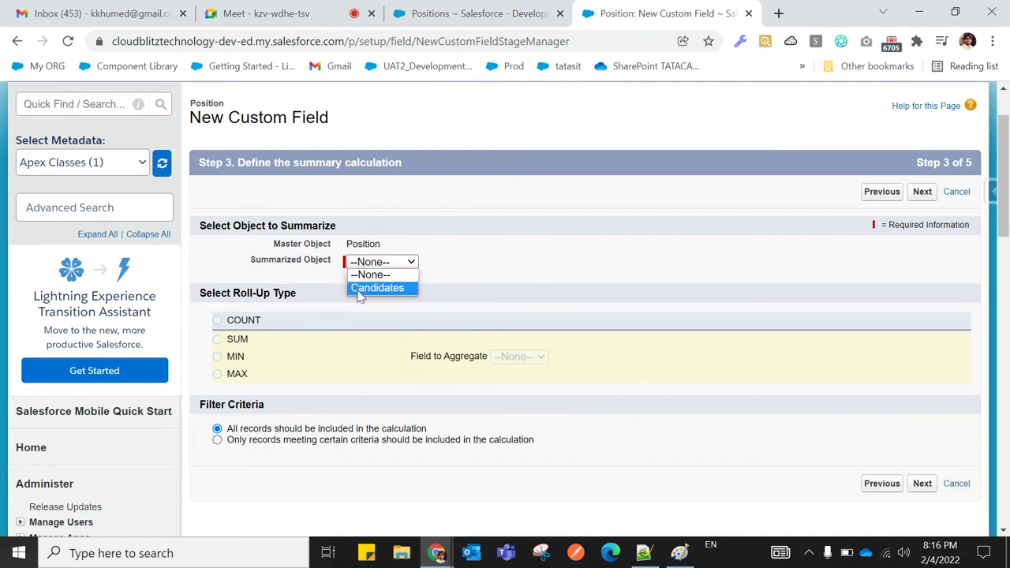
click(377, 288)
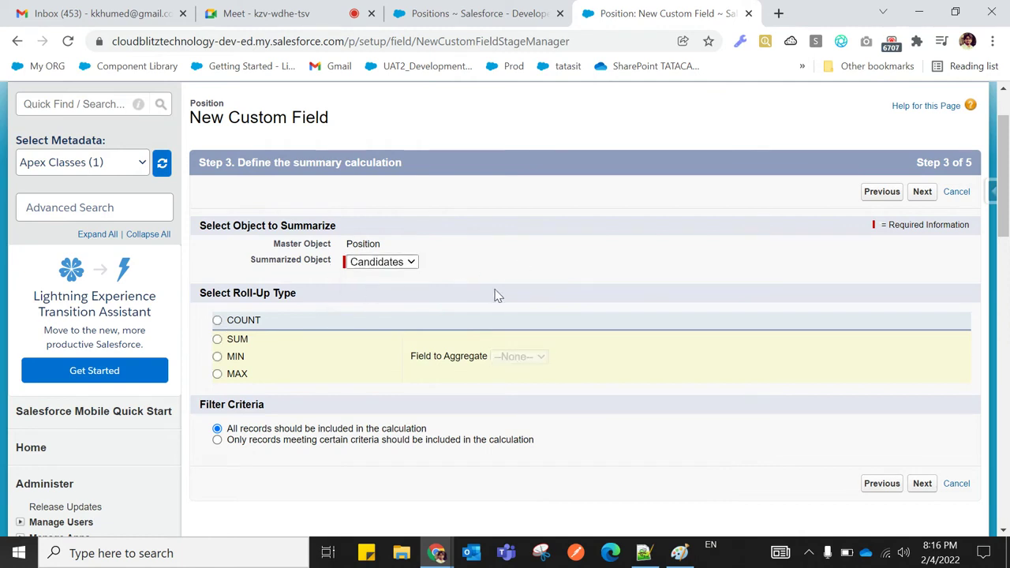
click(217, 339)
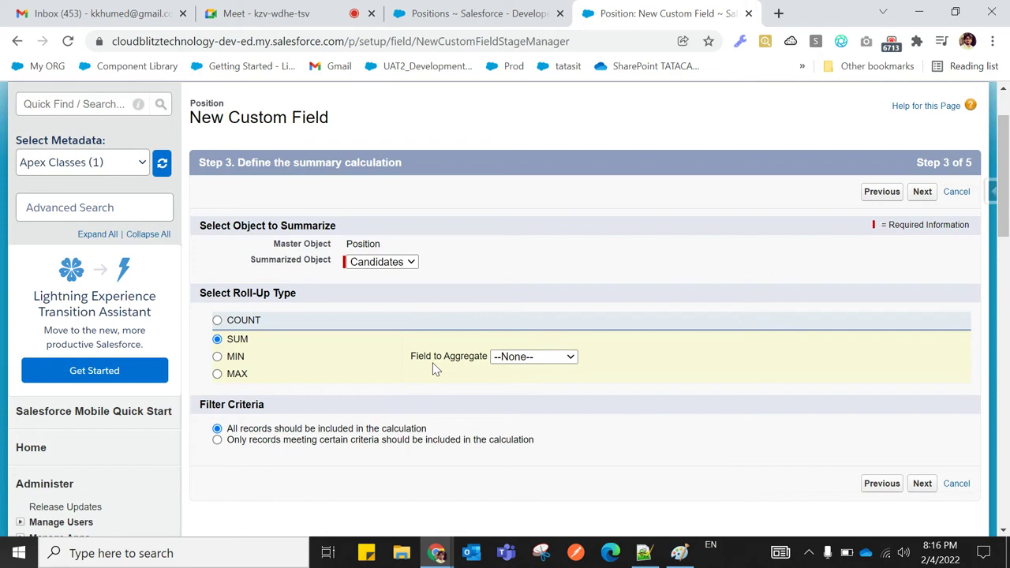
click(550, 357)
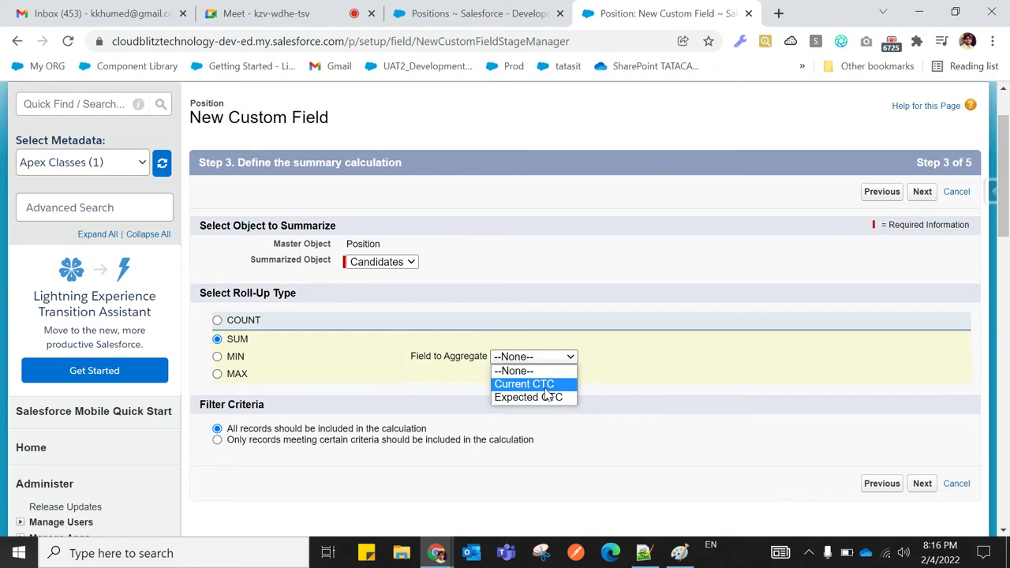
click(643, 553)
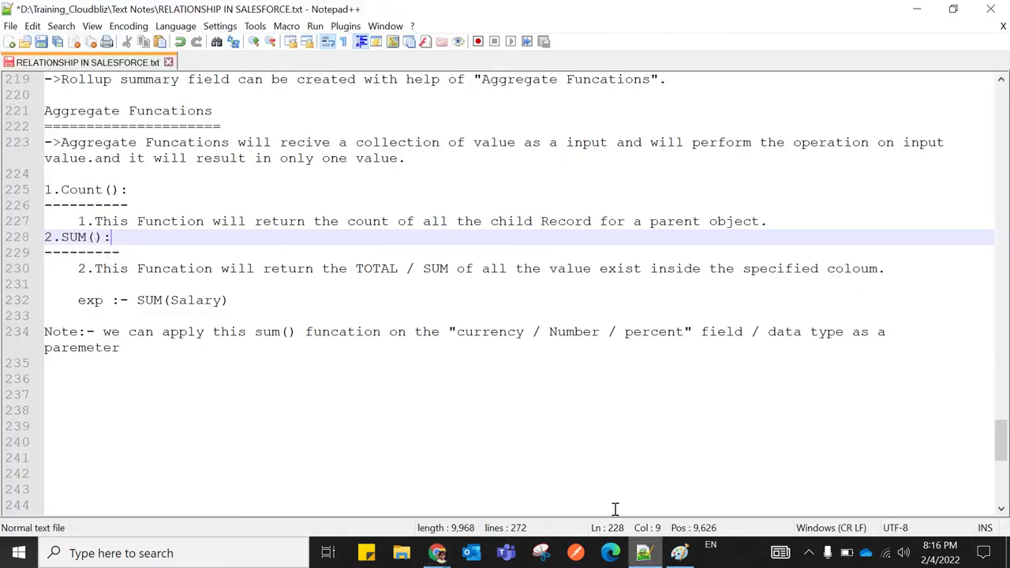
Capitalise Currency and Percent on line 234 to read 'Currency / Number / Percent'
click(462, 332)
key(BackSpace)
text(C)
click(424, 376)
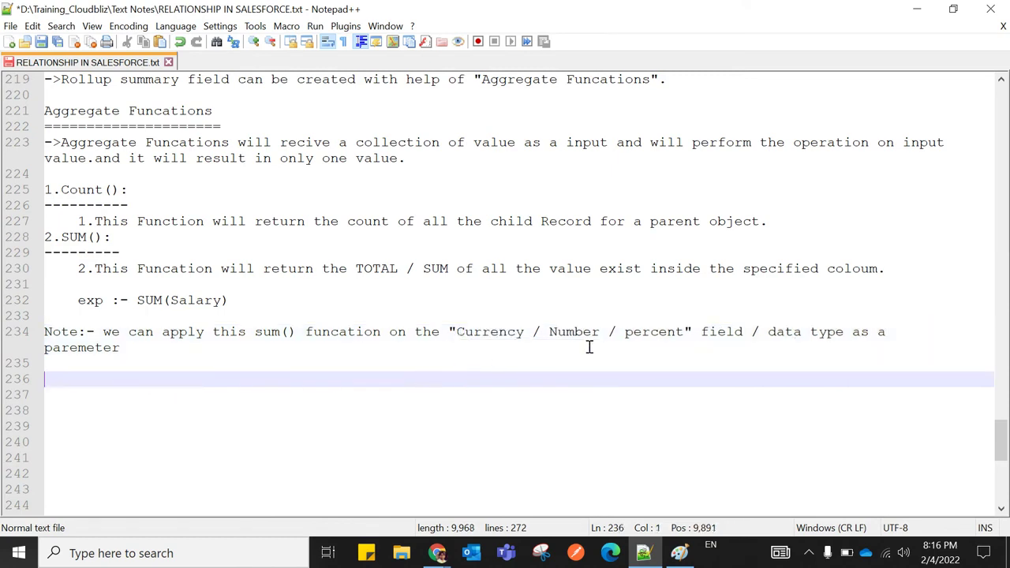
click(632, 332)
key(BackSpace)
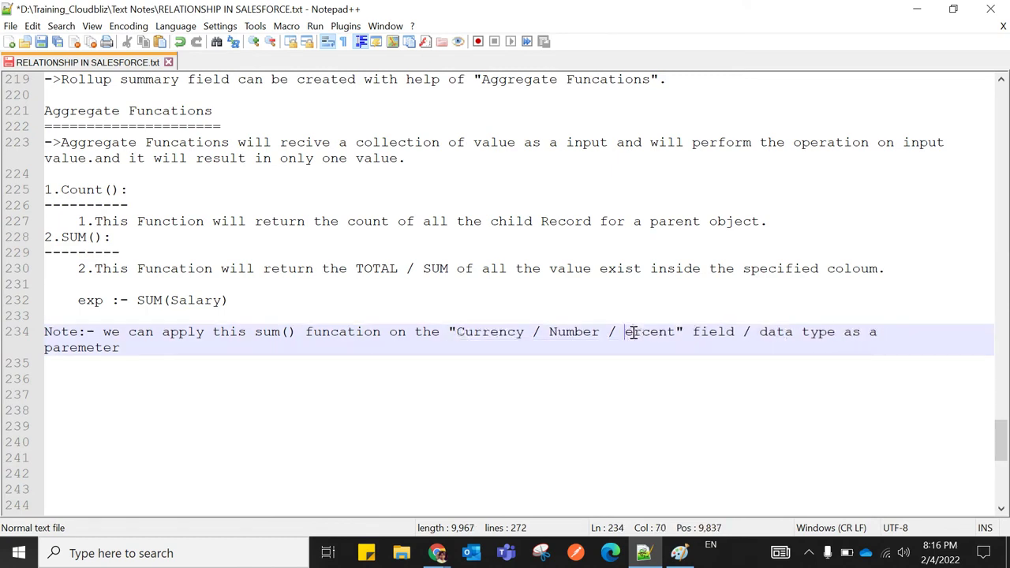
text(P)
click(542, 411)
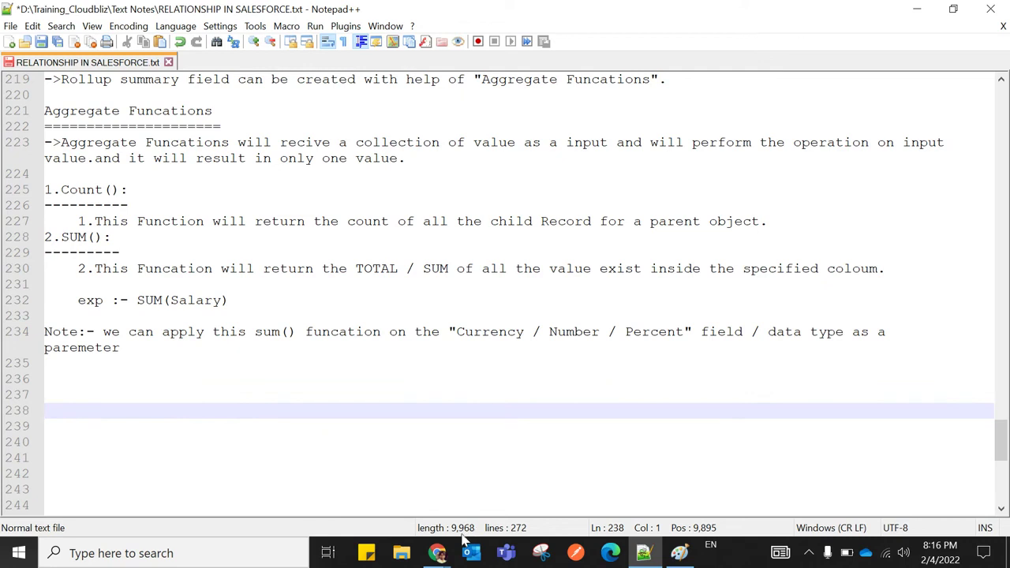
Aggregate Expected CTC, make the field visible to all profiles, and save the SUM roll-up field
mouse_move(436, 552)
click(269, 497)
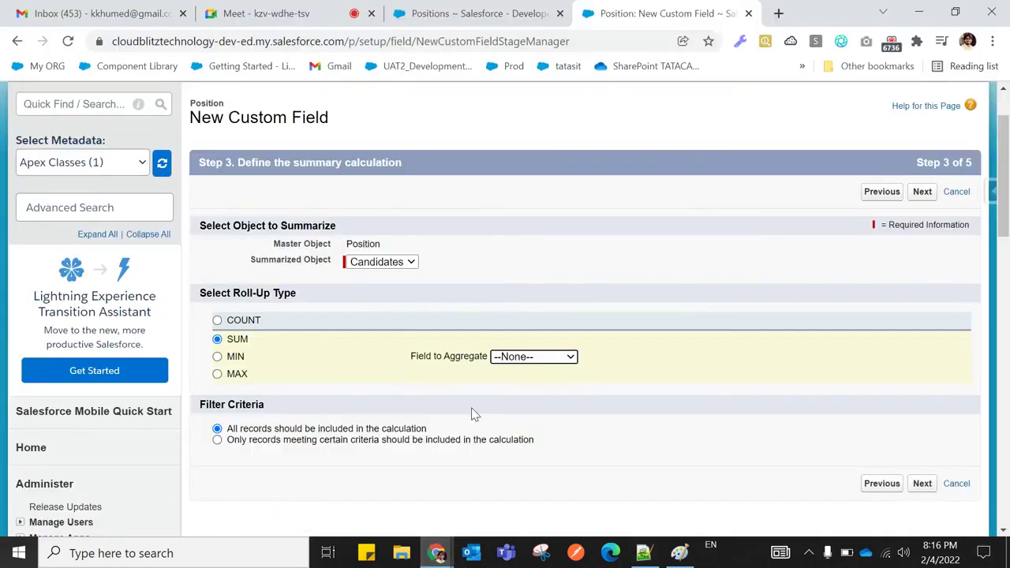
click(525, 359)
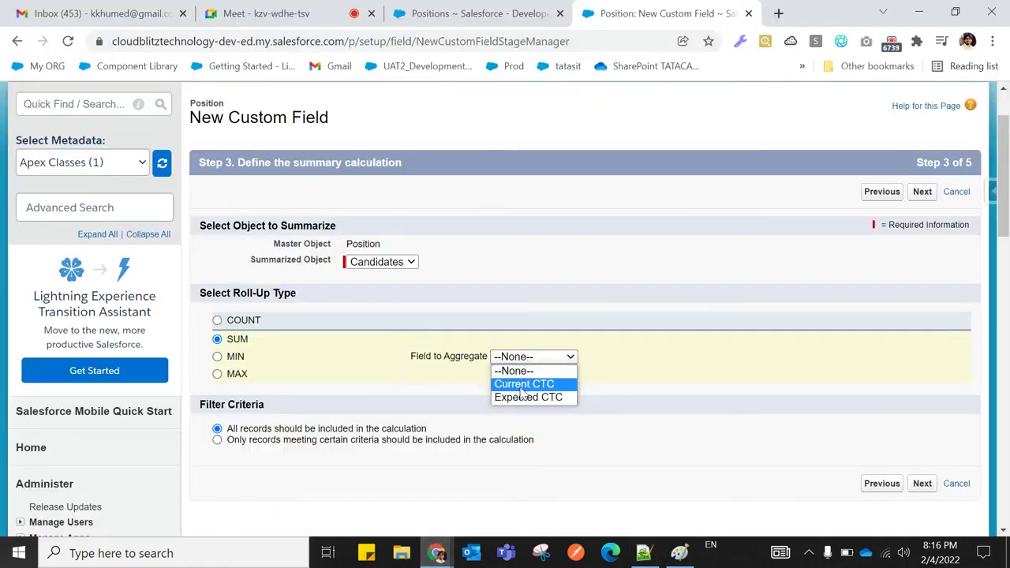
click(526, 399)
click(508, 387)
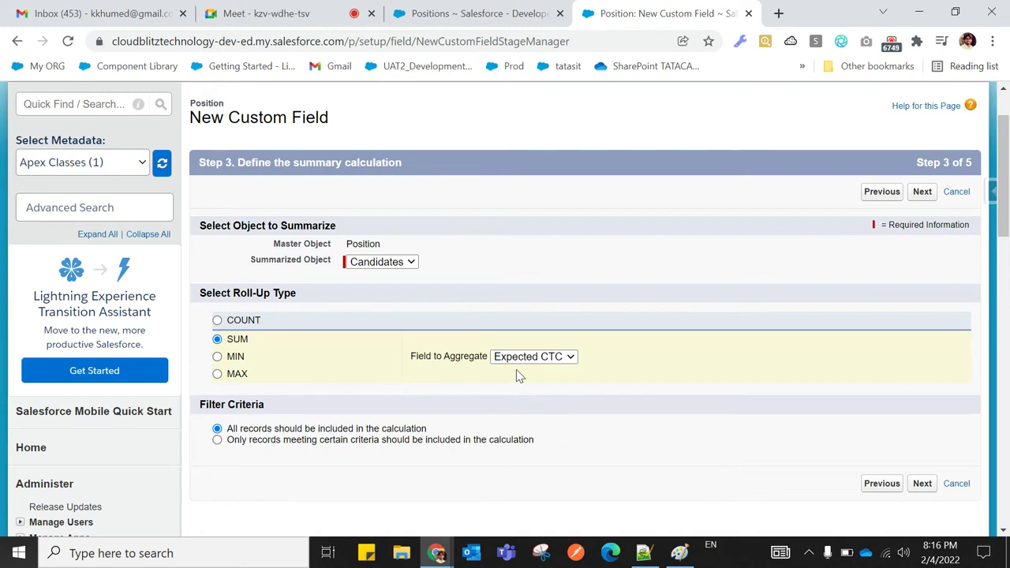
click(922, 484)
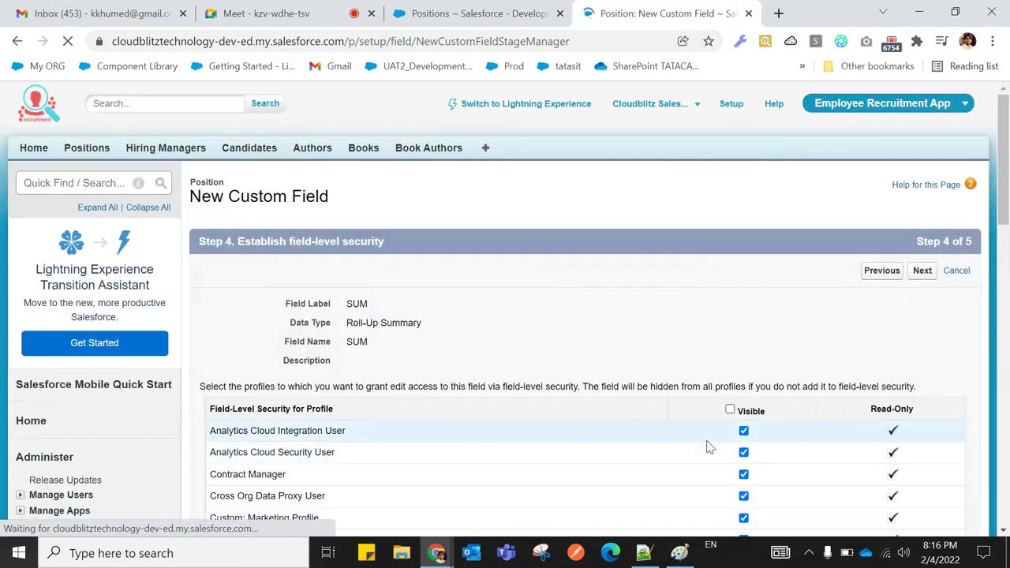
click(729, 409)
click(921, 272)
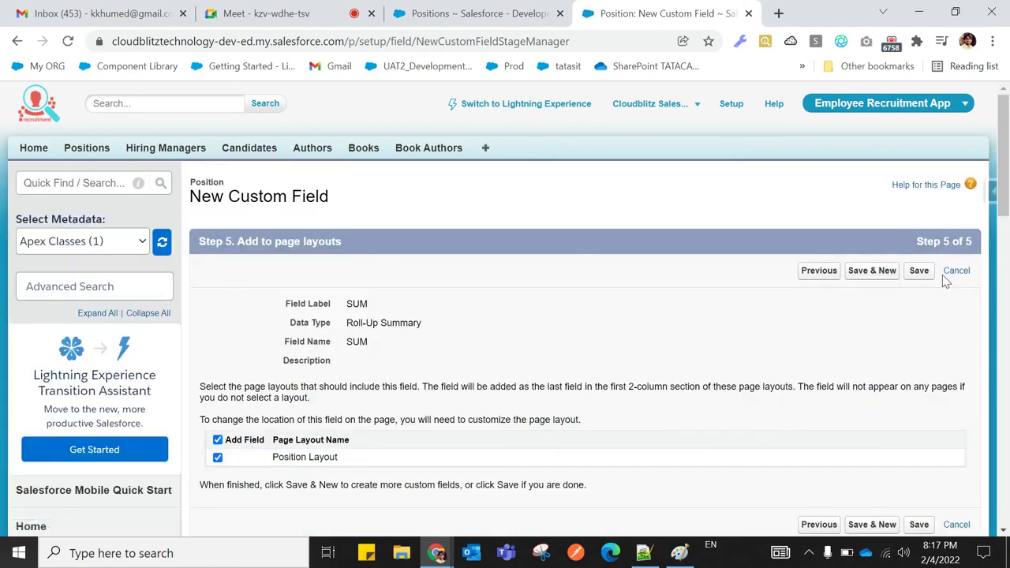
click(919, 274)
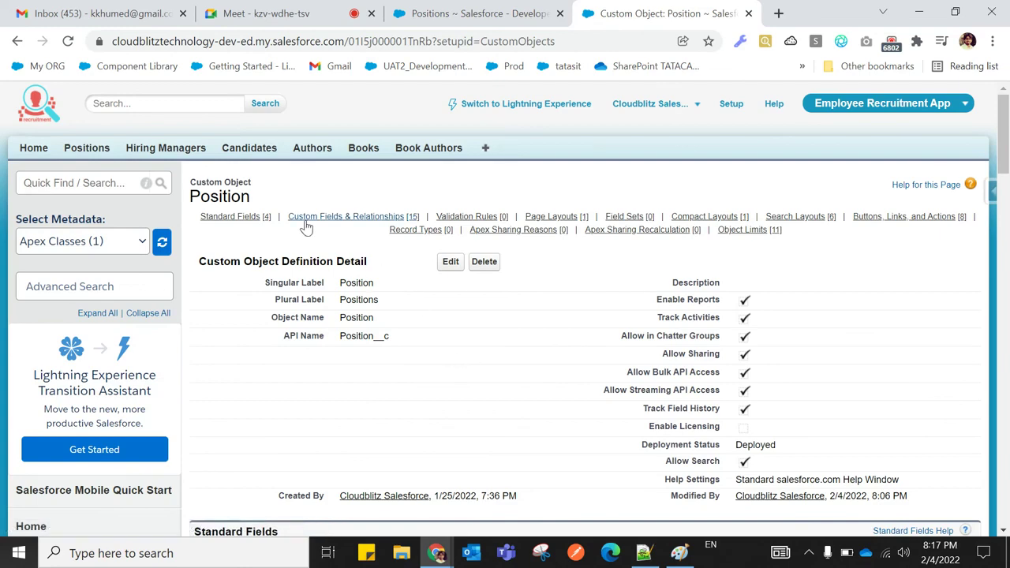
Open the DOT NET developer position in a new tab and check its SUM of ₹14,00,000
click(87, 147)
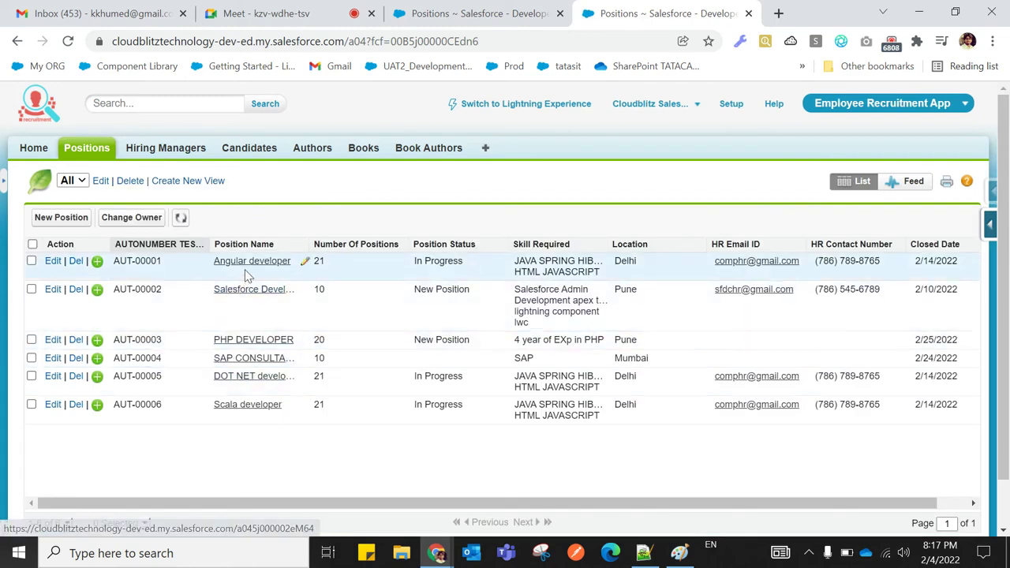
right_click(242, 379)
click(255, 389)
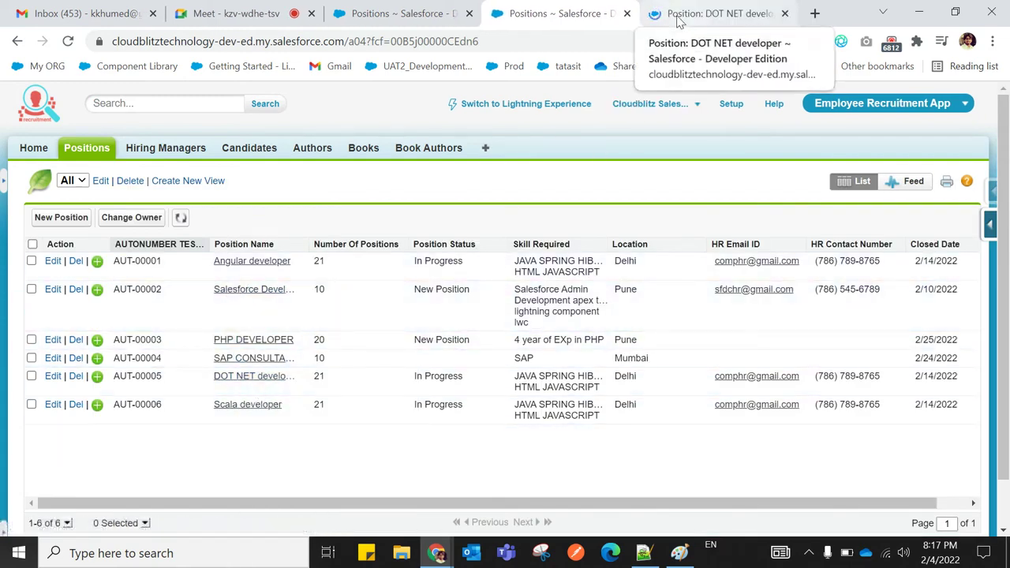
click(677, 17)
scroll(420, 377, down, 6)
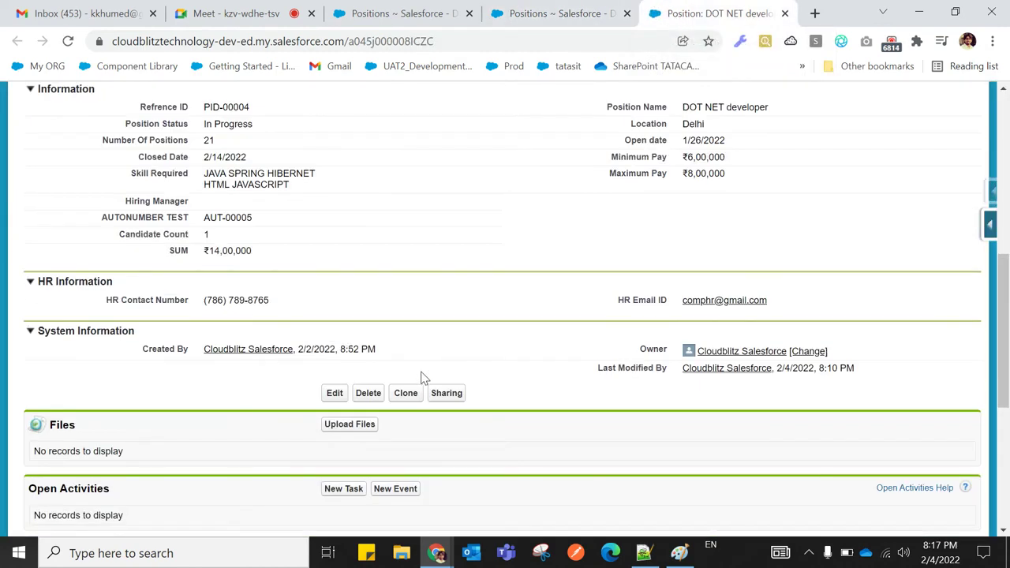
drag(204, 251, 253, 252)
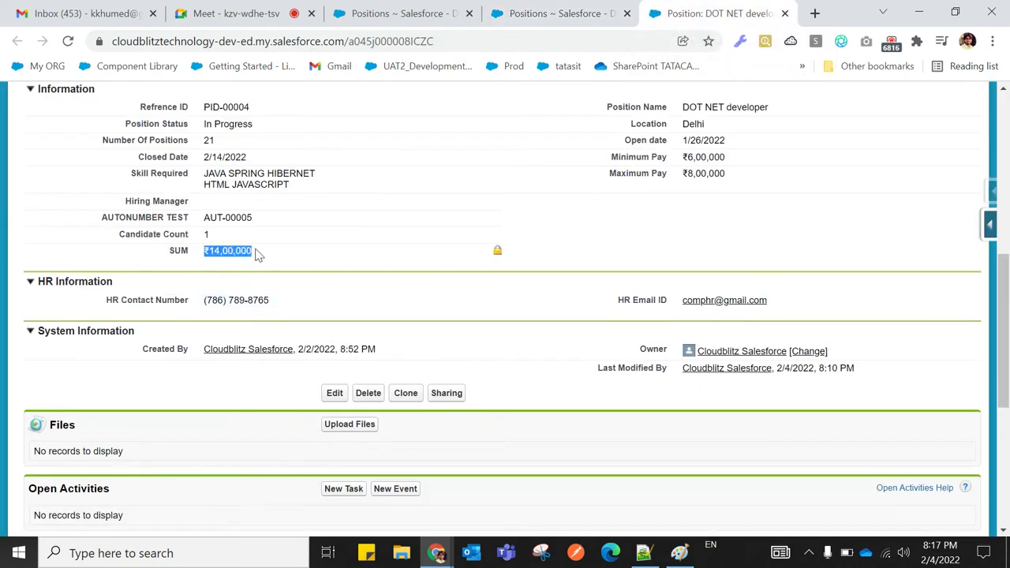
click(142, 278)
scroll(190, 302, up, 1)
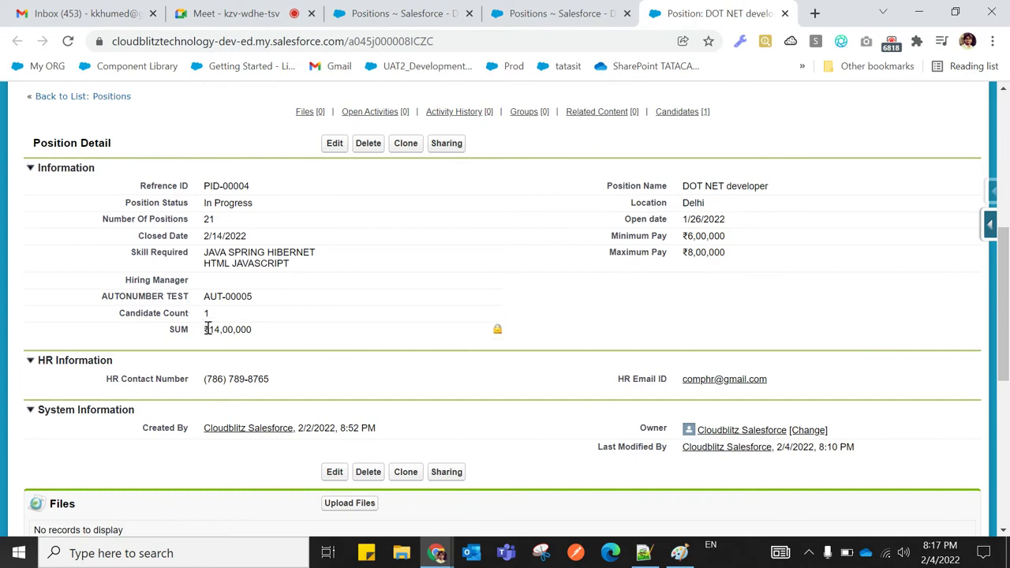
scroll(220, 331, down, 5)
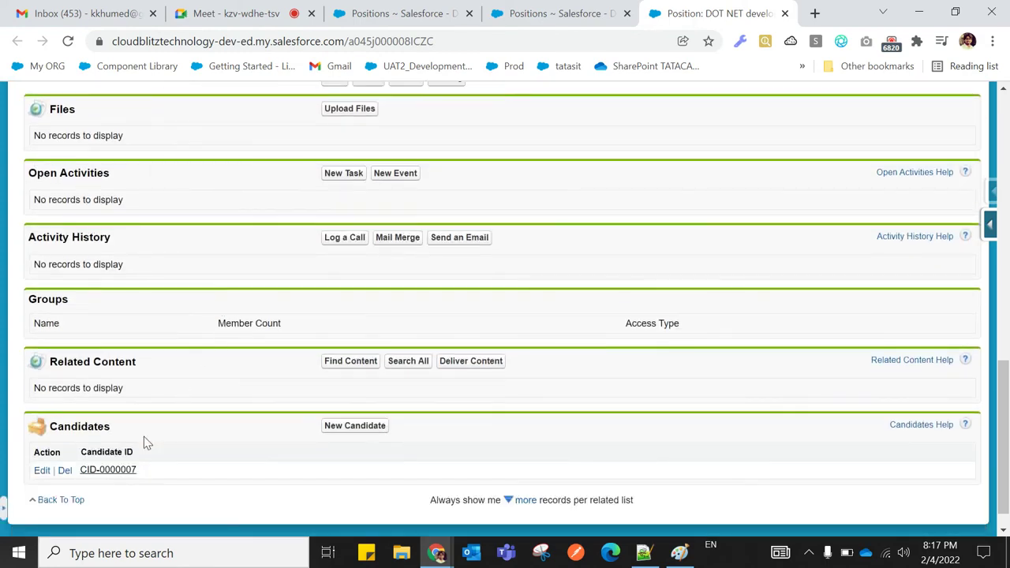
Confirm candidate CID-0000007's Expected CTC ₹14,00,000 matches the position's SUM and Candidate Count
right_click(113, 471)
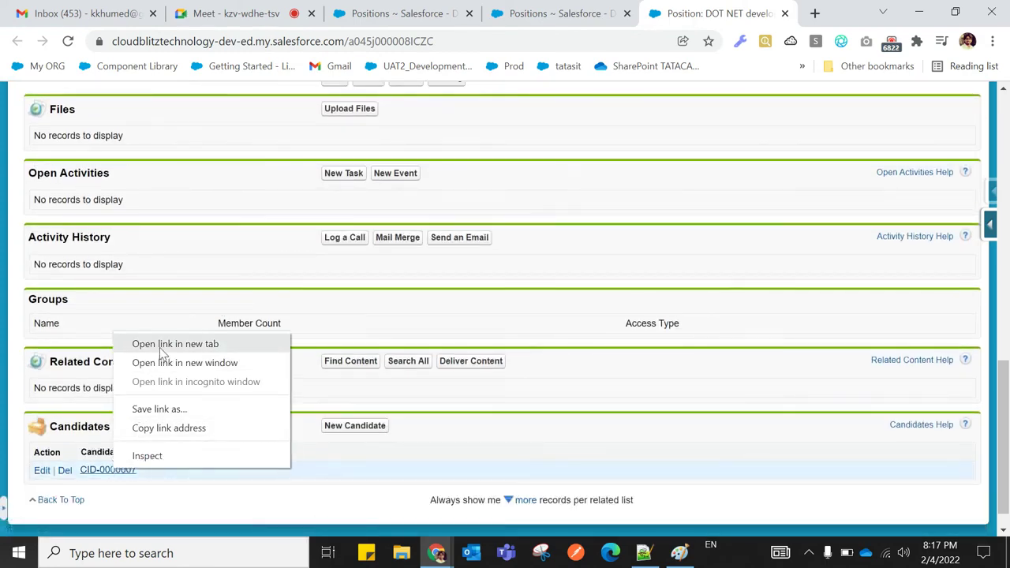
click(157, 348)
click(702, 16)
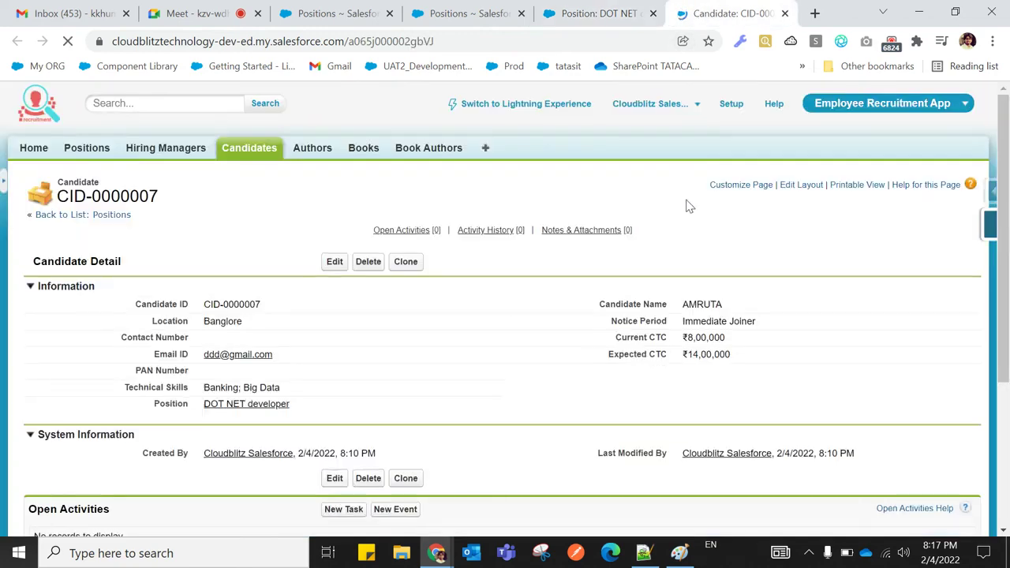
drag(742, 360, 682, 359)
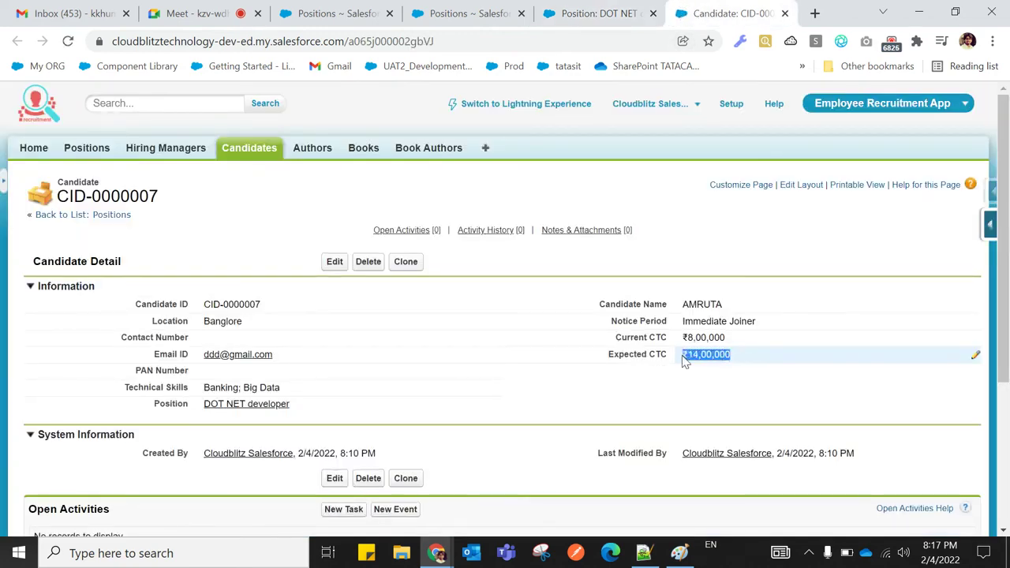
click(472, 20)
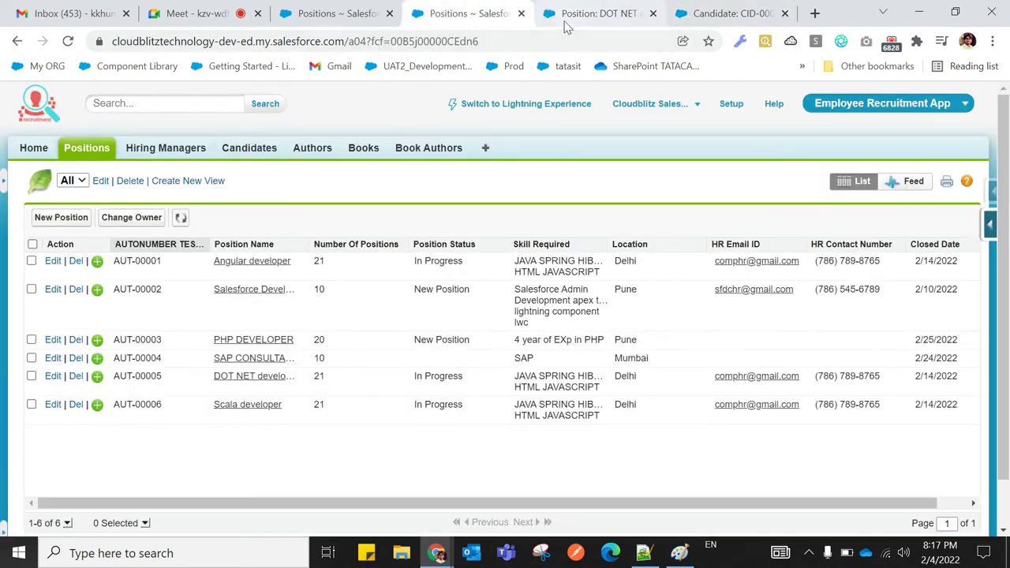
click(570, 22)
scroll(317, 359, up, 4)
scroll(318, 359, up, 1)
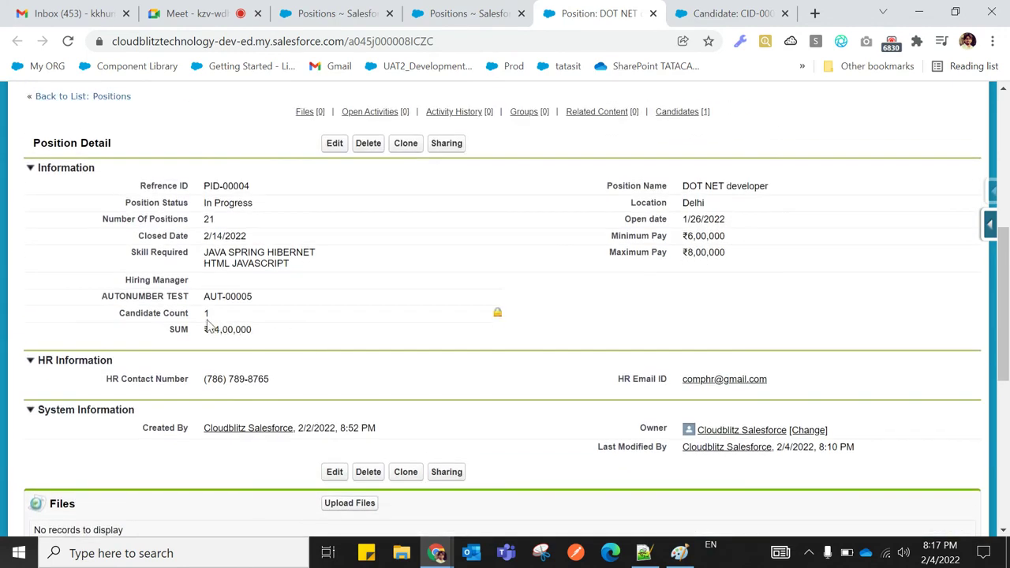
drag(201, 314, 212, 316)
click(123, 347)
drag(205, 329, 257, 329)
click(177, 353)
click(320, 22)
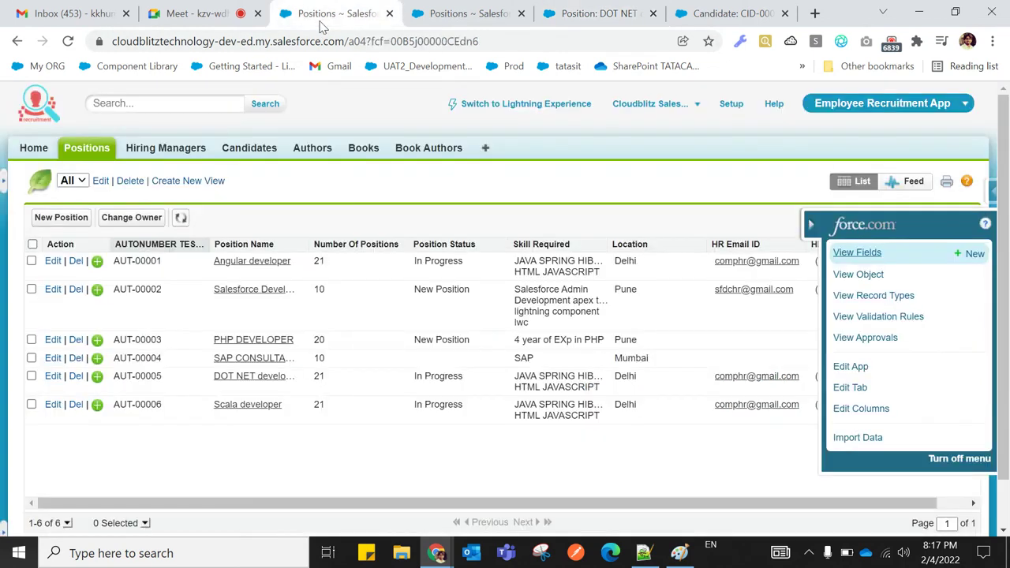
Open Angular developer in a new tab and close the other extra tabs
right_click(266, 264)
click(284, 277)
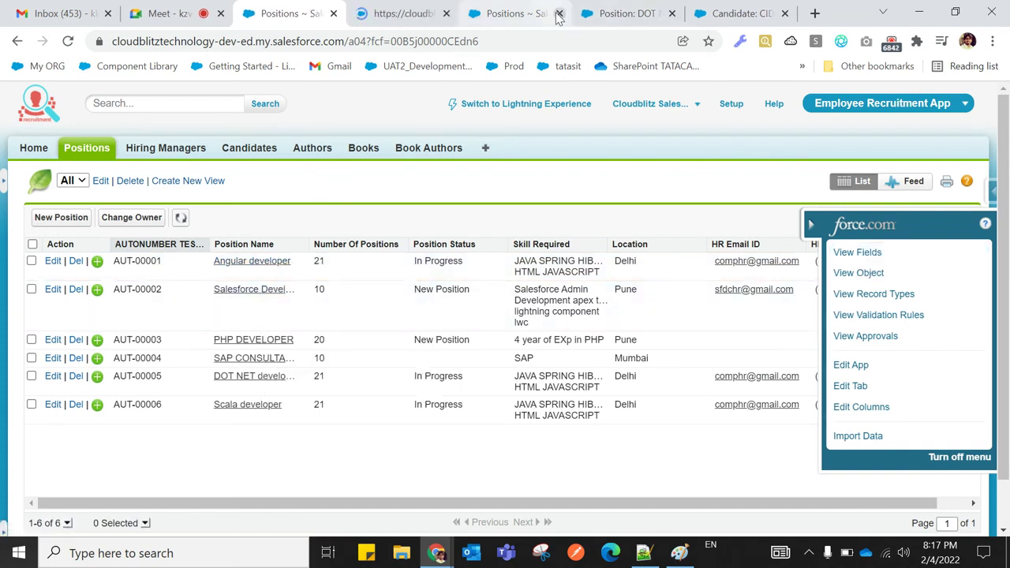
click(559, 13)
click(559, 13)
click(559, 13)
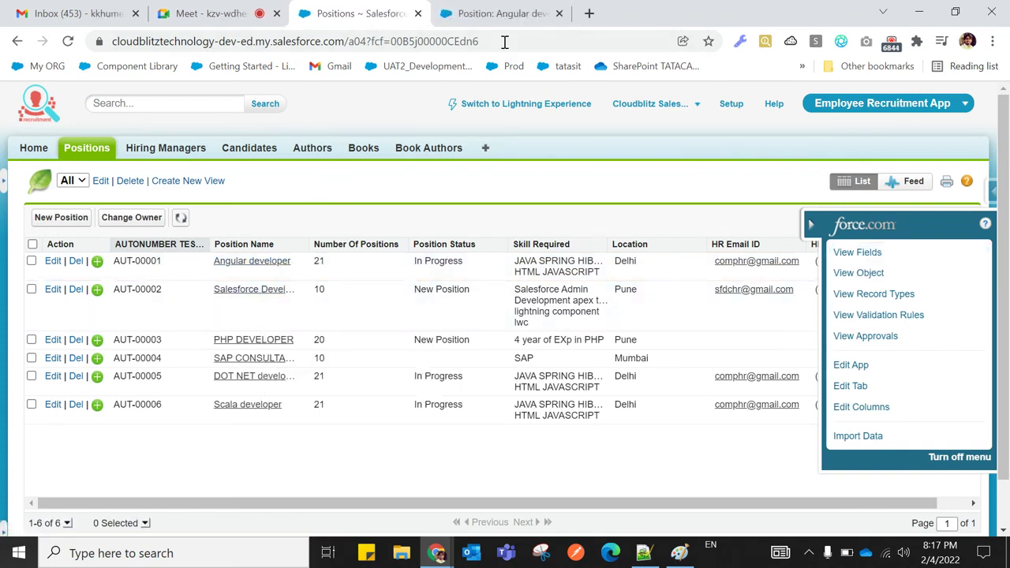
click(495, 18)
Check Angular developer's Candidate Count 4 and SUM ₹56,00,000, then return to the Positions list
scroll(286, 339, down, 10)
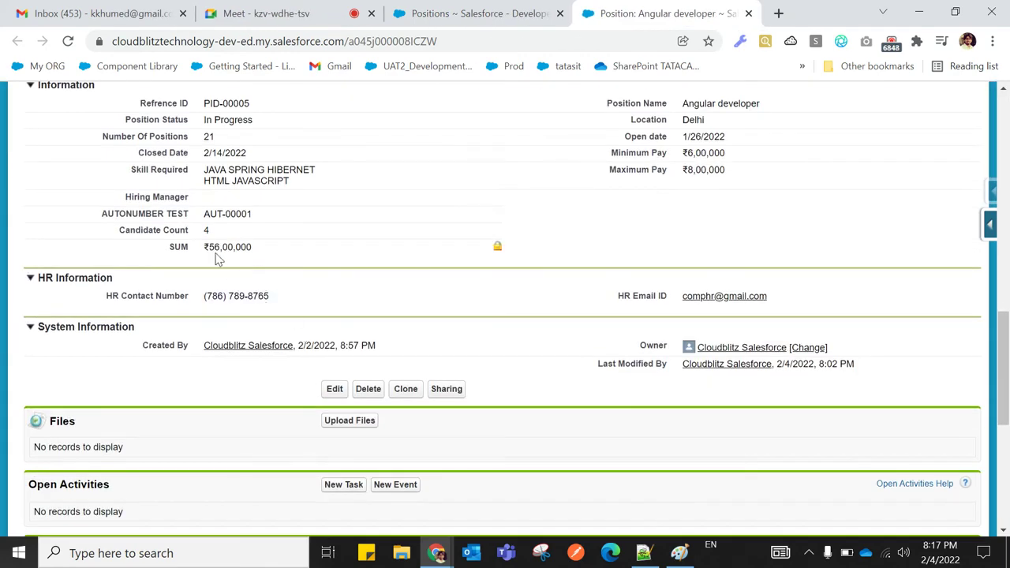
drag(205, 249, 256, 253)
click(135, 268)
click(164, 262)
drag(210, 231, 191, 242)
click(150, 262)
scroll(148, 258, down, 5)
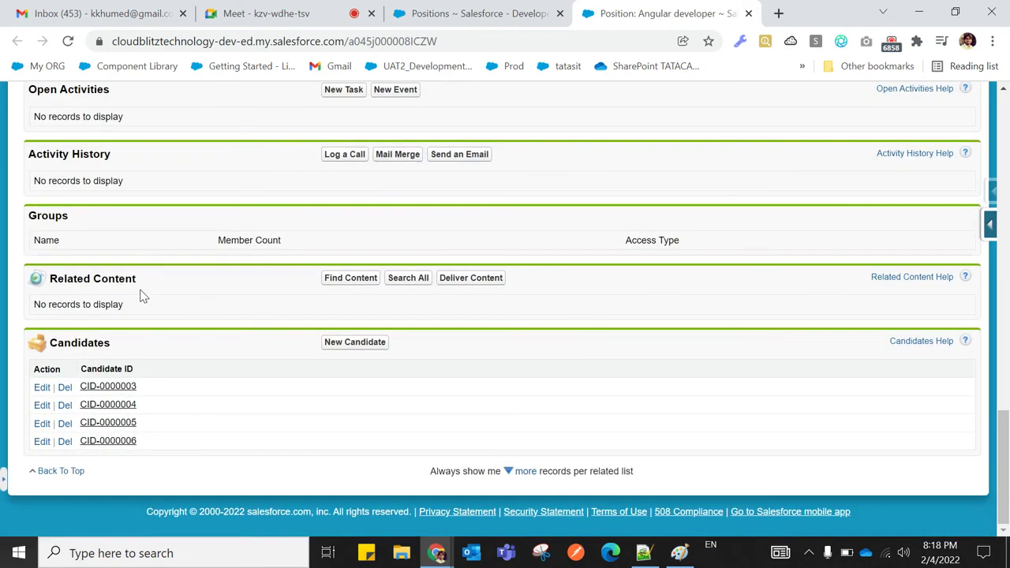
scroll(203, 405, up, 5)
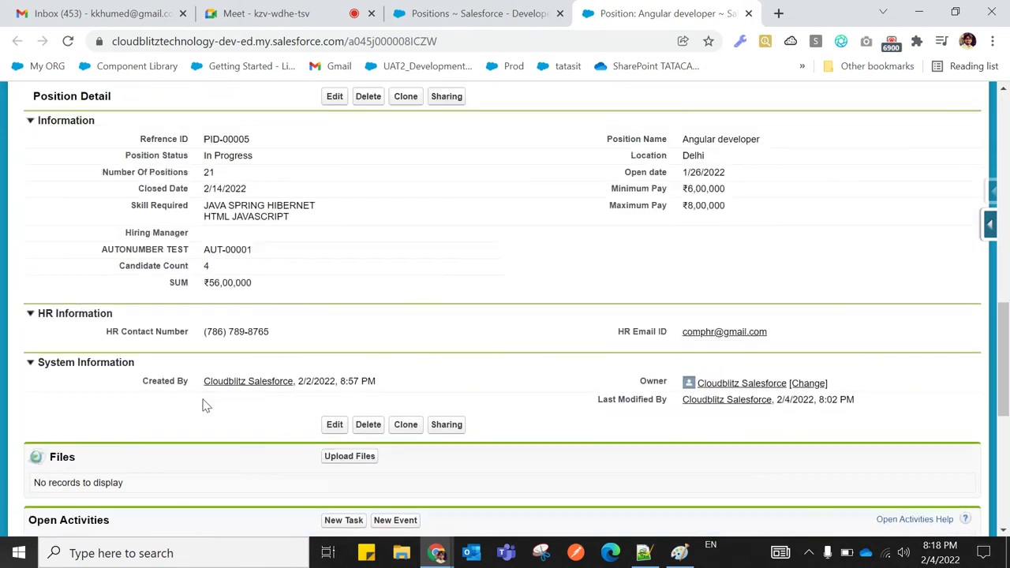
drag(200, 325, 249, 325)
click(188, 337)
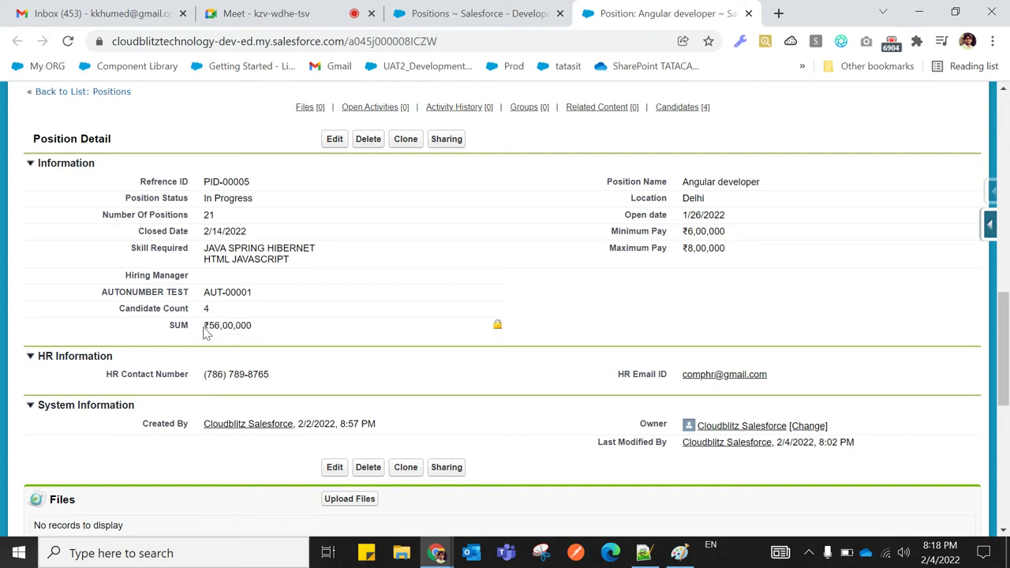
drag(202, 326, 255, 328)
click(198, 341)
click(455, 16)
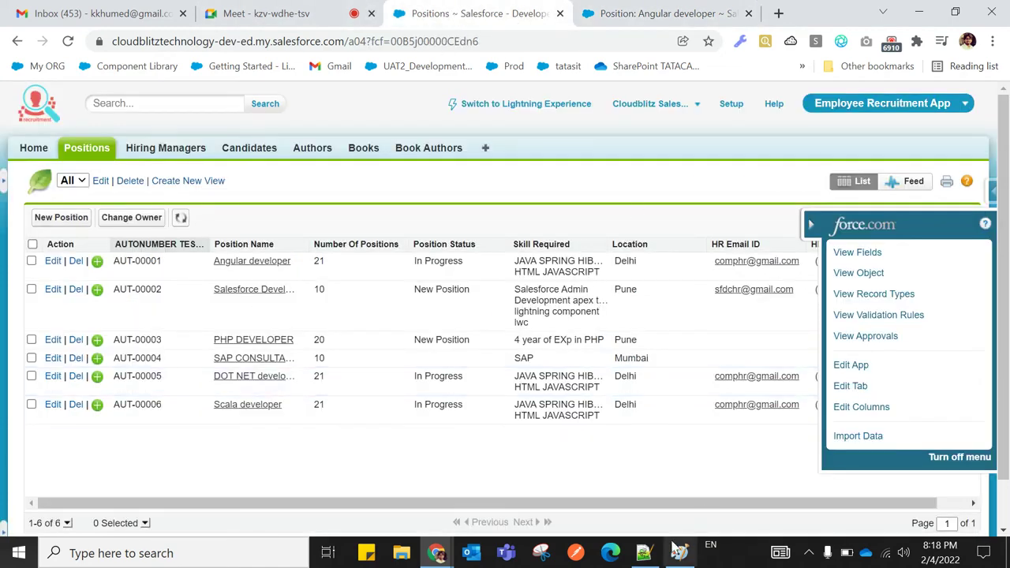
Bring the Notepad++ COUNT/SUM aggregate notes forward and scroll through them
click(644, 552)
scroll(279, 441, down, 1)
scroll(279, 442, up, 1)
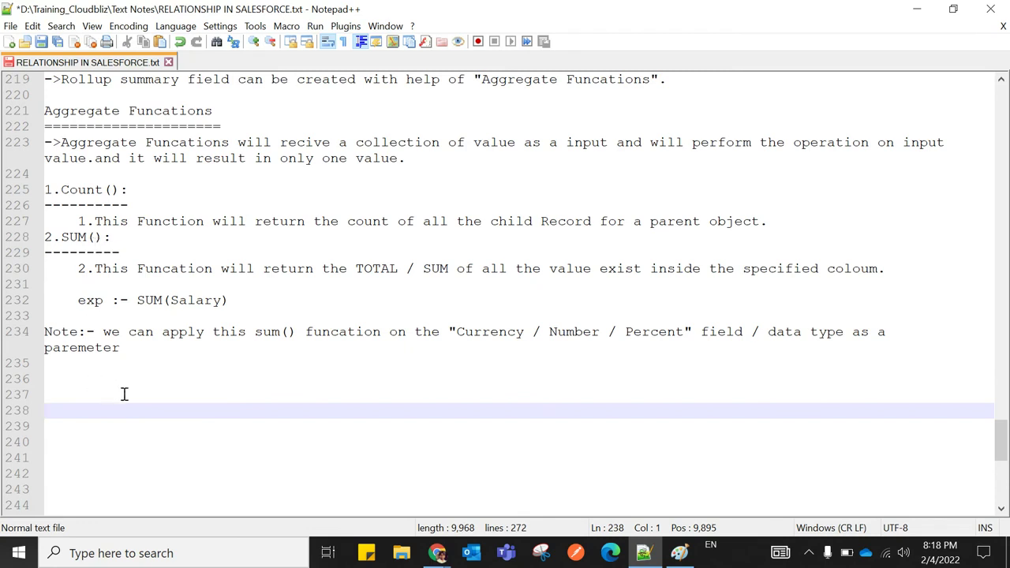
scroll(148, 403, down, 1)
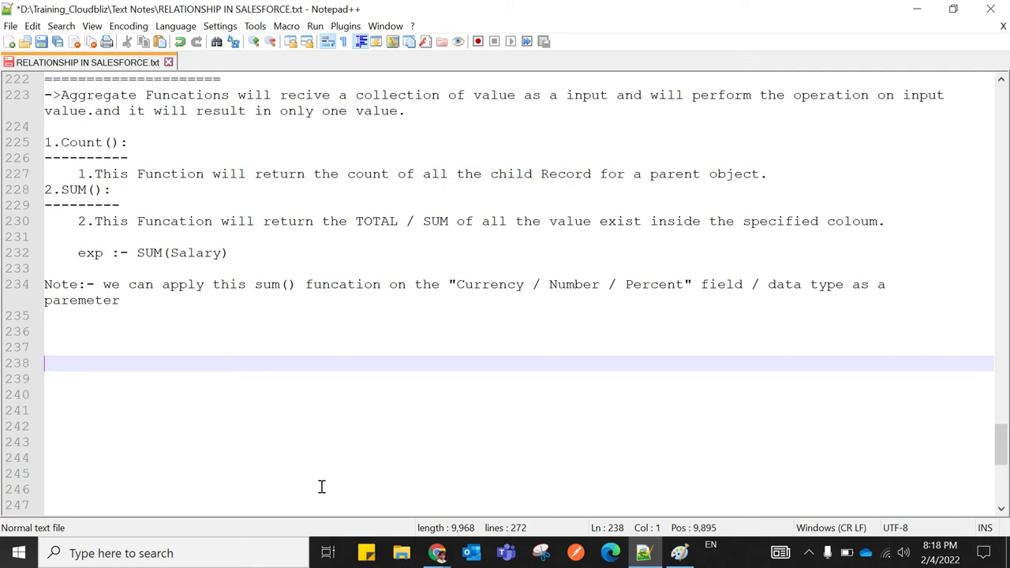
Add '3.MIN():' and '4.MAX():' headings at line 236, each underlined with nine dashes and separated by a blank line
click(52, 335)
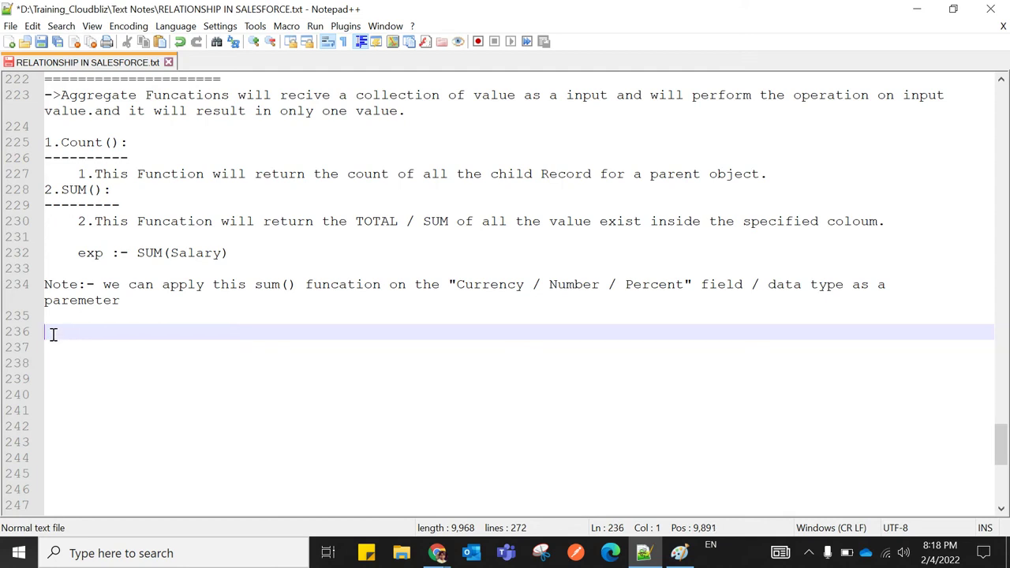
text(3.MIN)
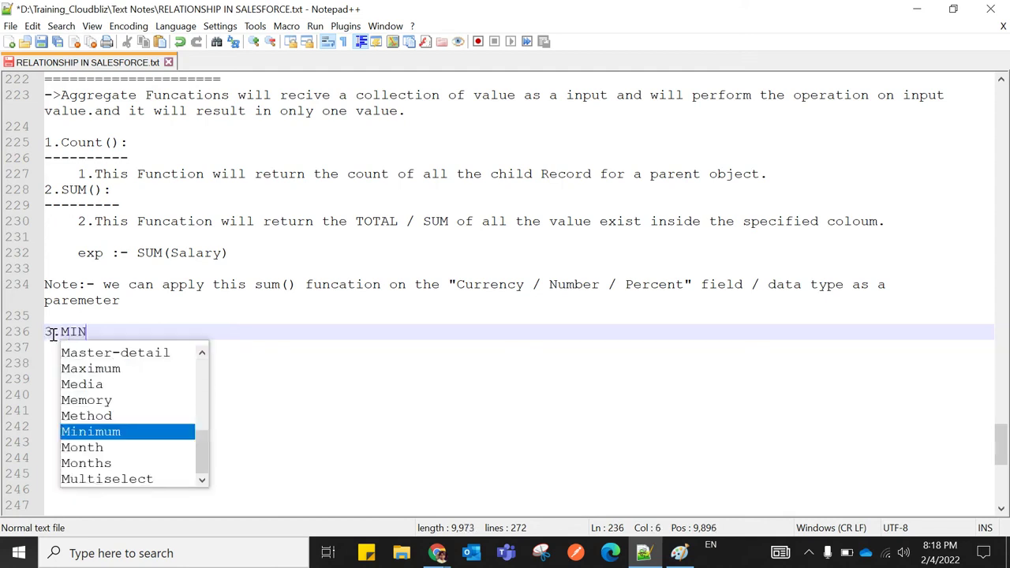
text(())
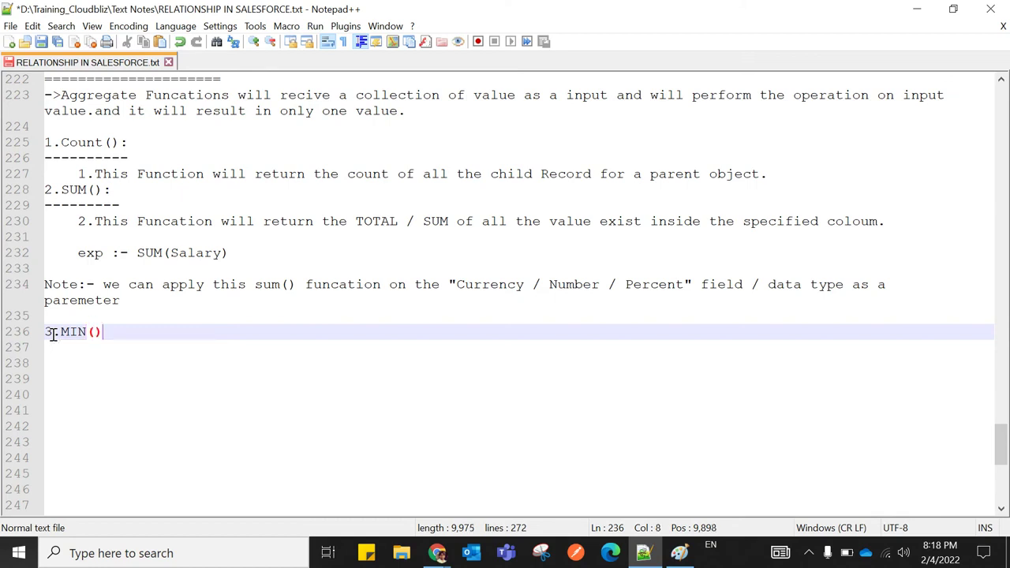
text(:)
key(Return)
text(---------)
key(Return)
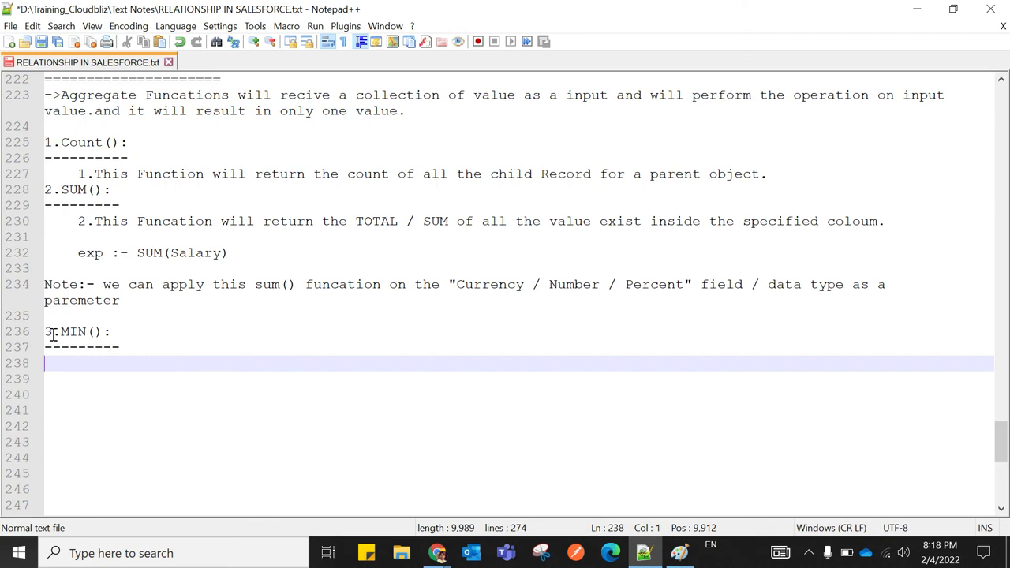
text(4.MAX)
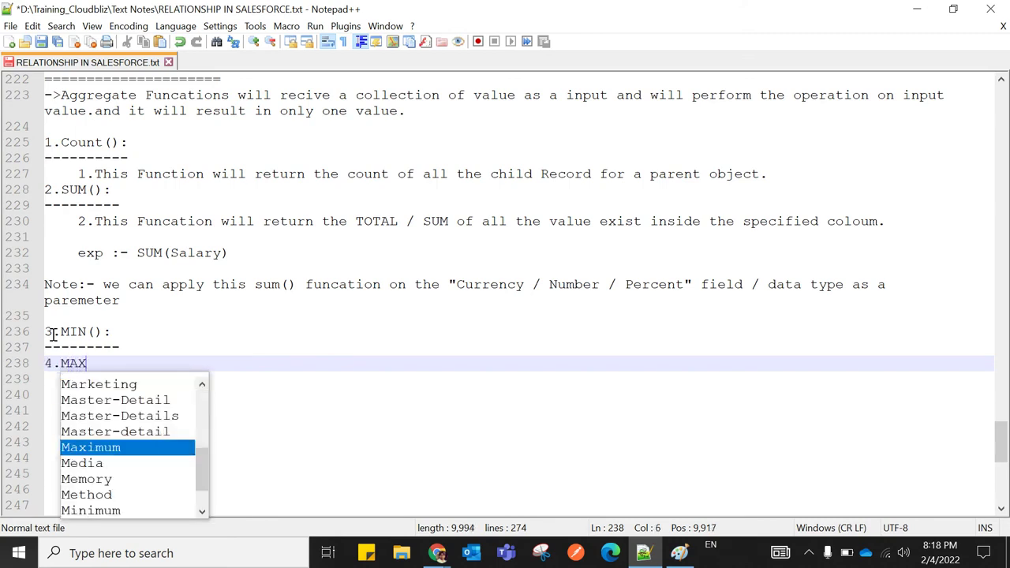
text(())
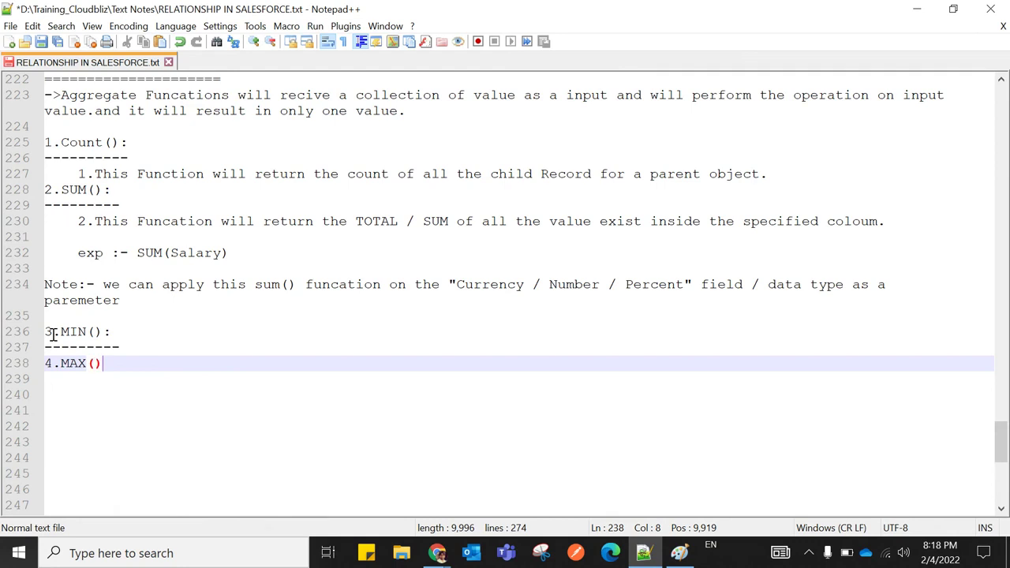
text(:)
key(Return)
text(-)
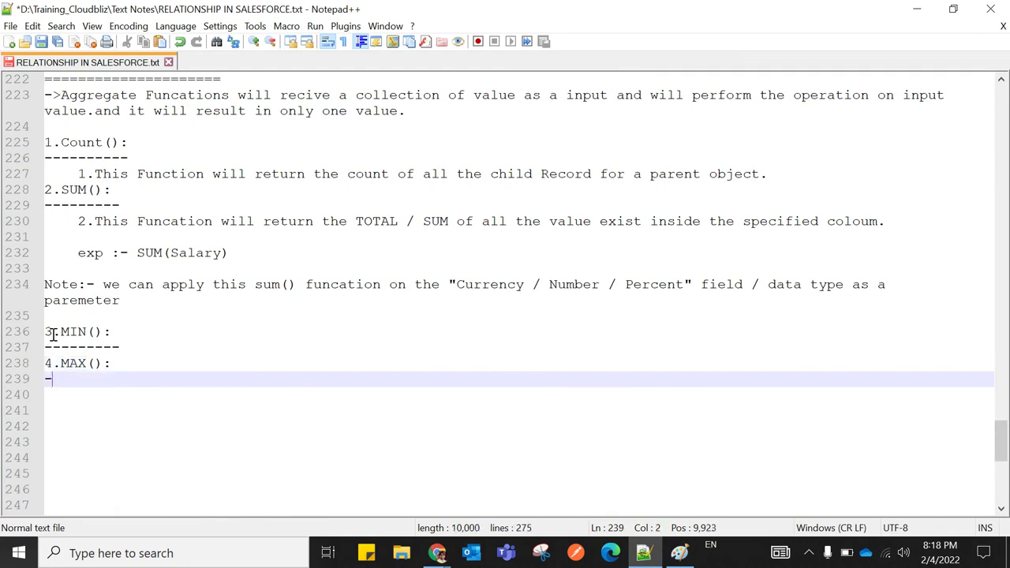
text(--------)
click(123, 348)
key(Return)
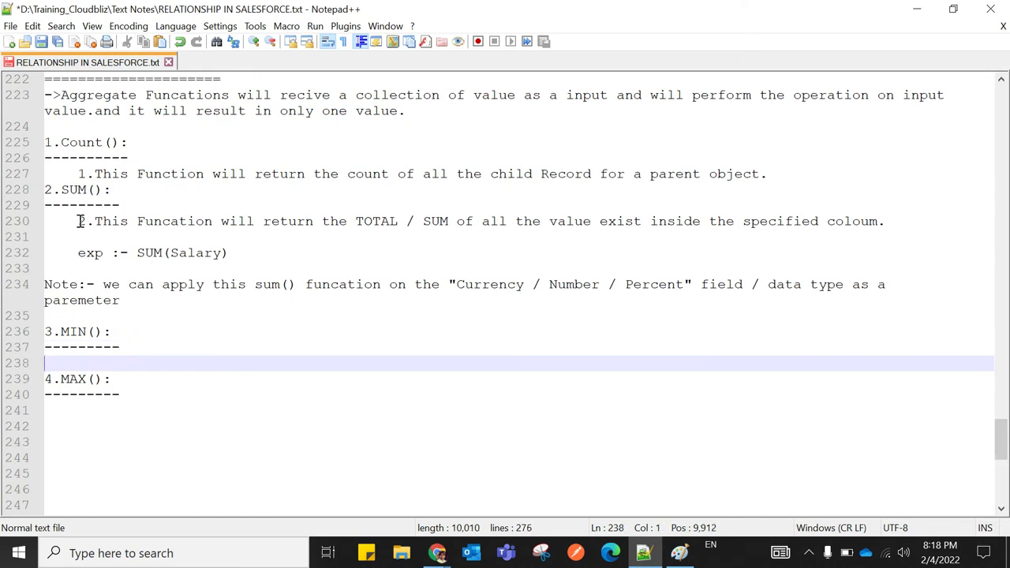
Copy the SUM description, example and note, paste them under 3.MIN(), and strip the leading '2.'
drag(80, 221, 120, 301)
right_click(89, 263)
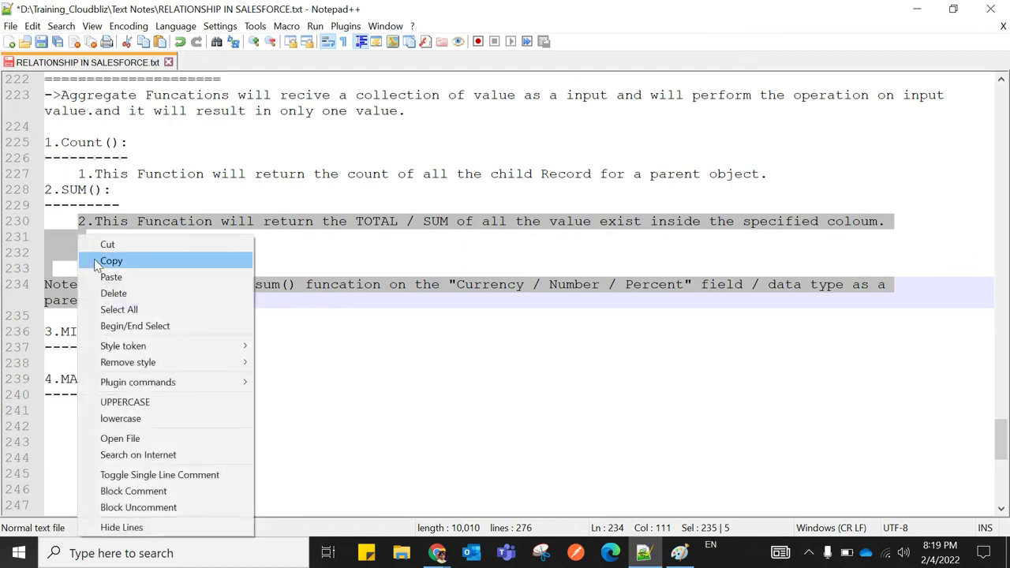
click(93, 259)
click(130, 348)
key(Return)
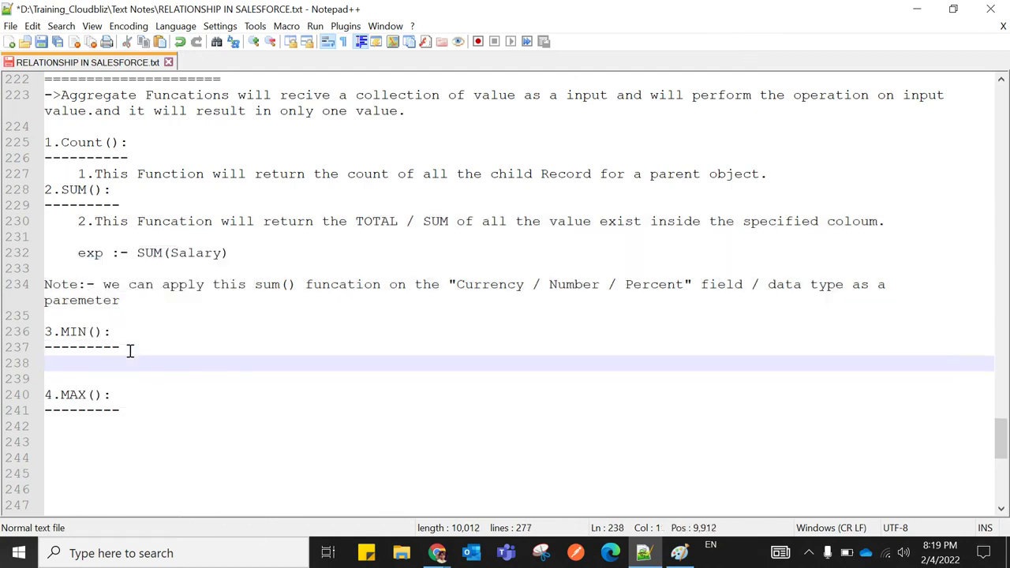
key(ctrl+v)
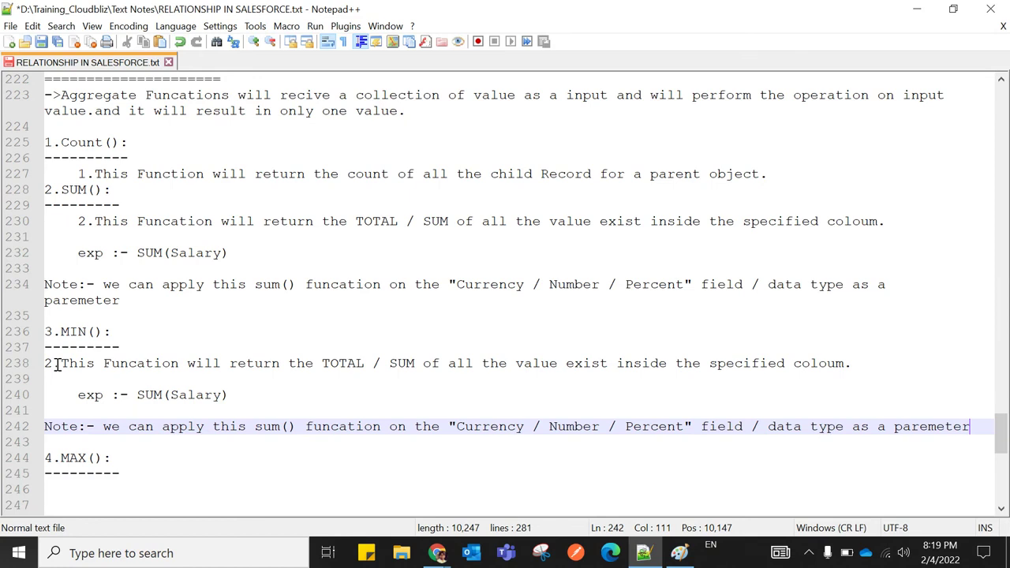
click(54, 366)
key(BackSpace)
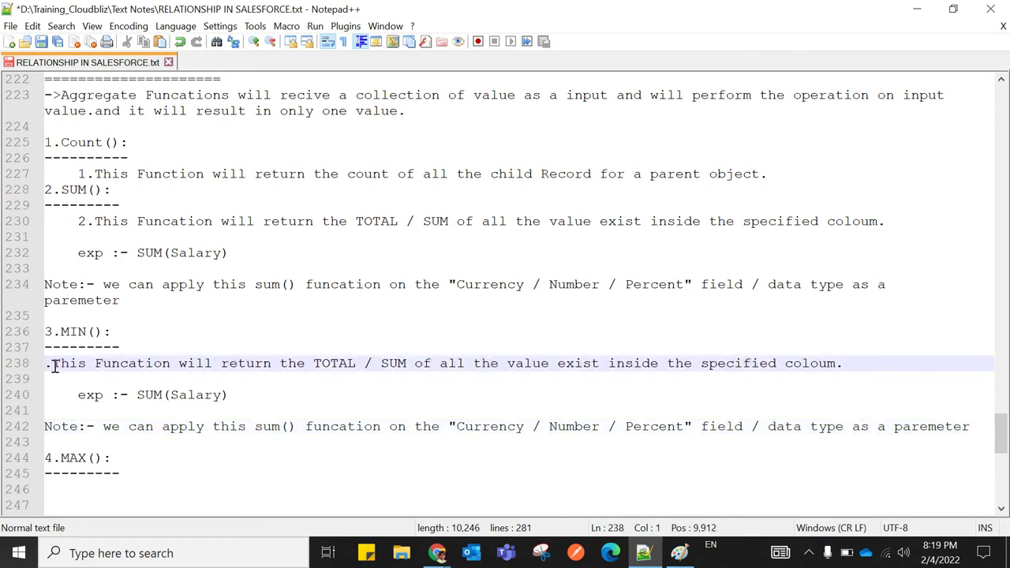
key(BackSpace)
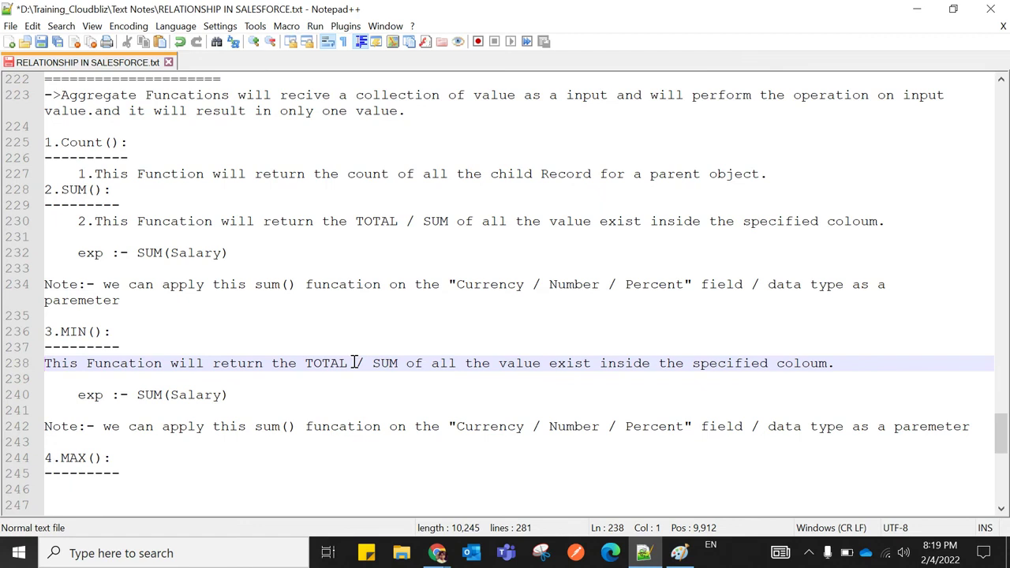
Reword the pasted text to 'smallest value' and the example to MIN(Salary), then select the MIN block
click(399, 364)
key(BackSpace)
key(BackSpace)
key(BackSpace)
key(BackSpace)
key(BackSpace)
key(BackSpace)
key(BackSpace)
key(BackSpace)
key(BackSpace)
key(BackSpace)
key(BackSpace)
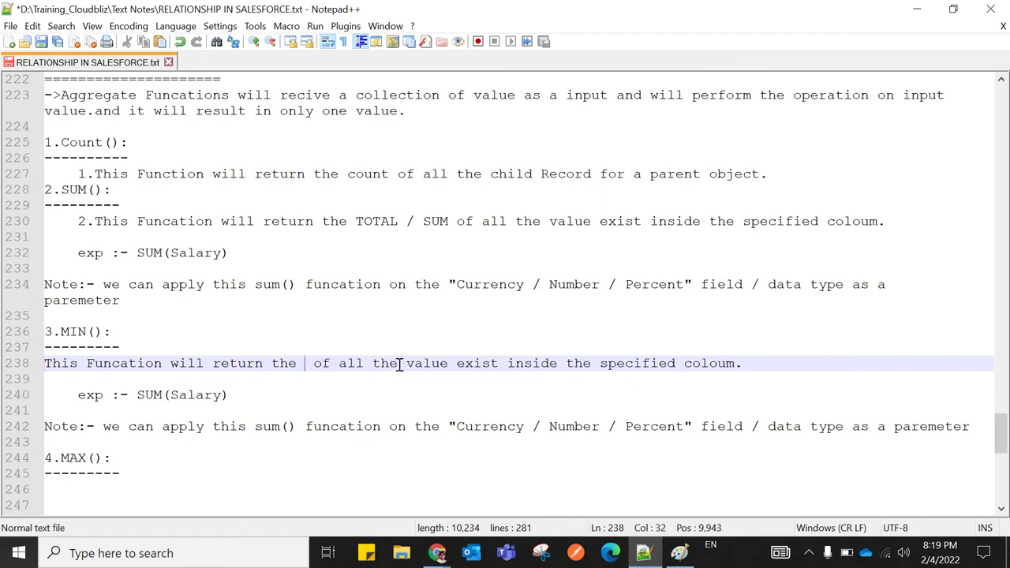
text(smallest)
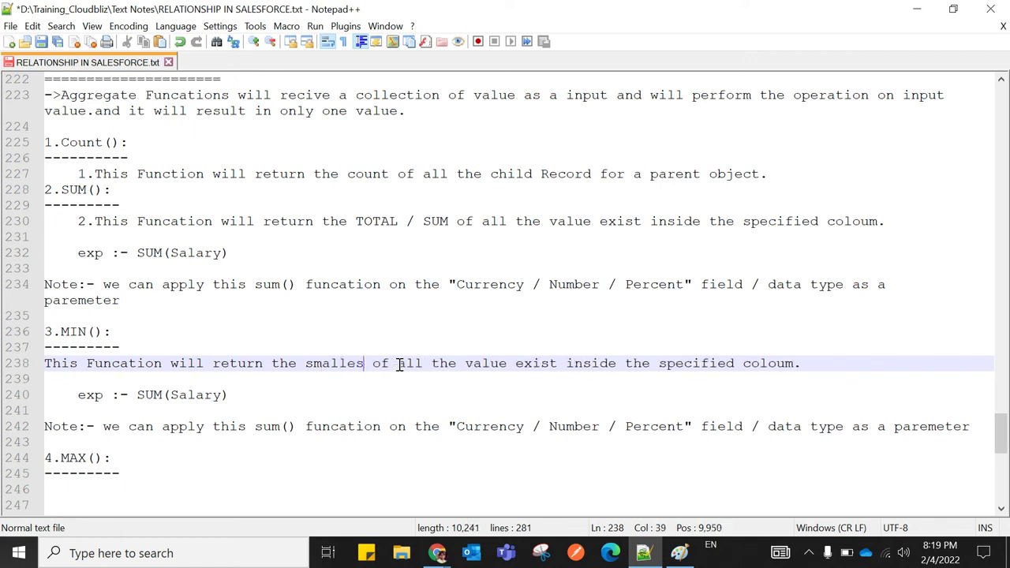
text( value)
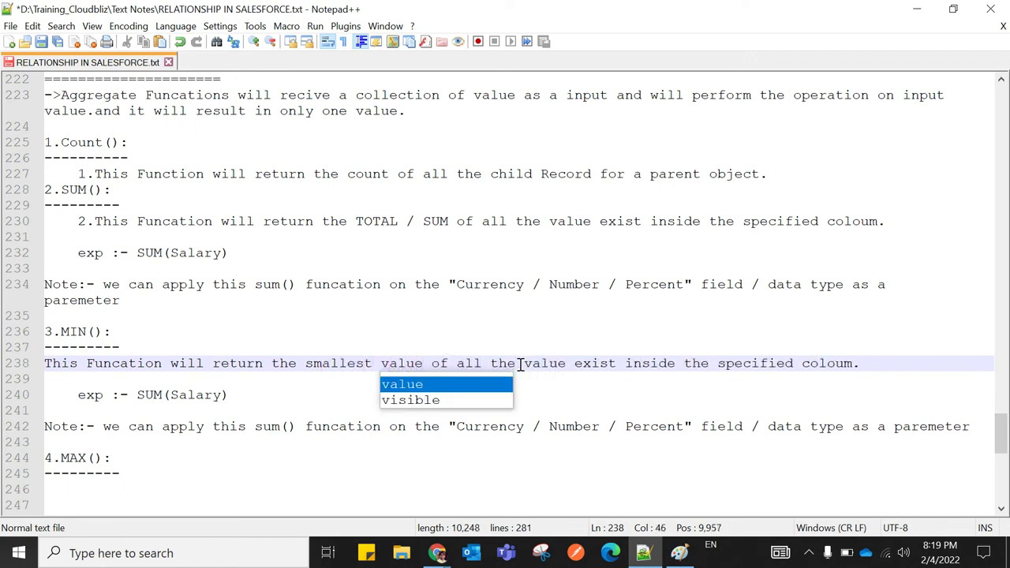
click(535, 386)
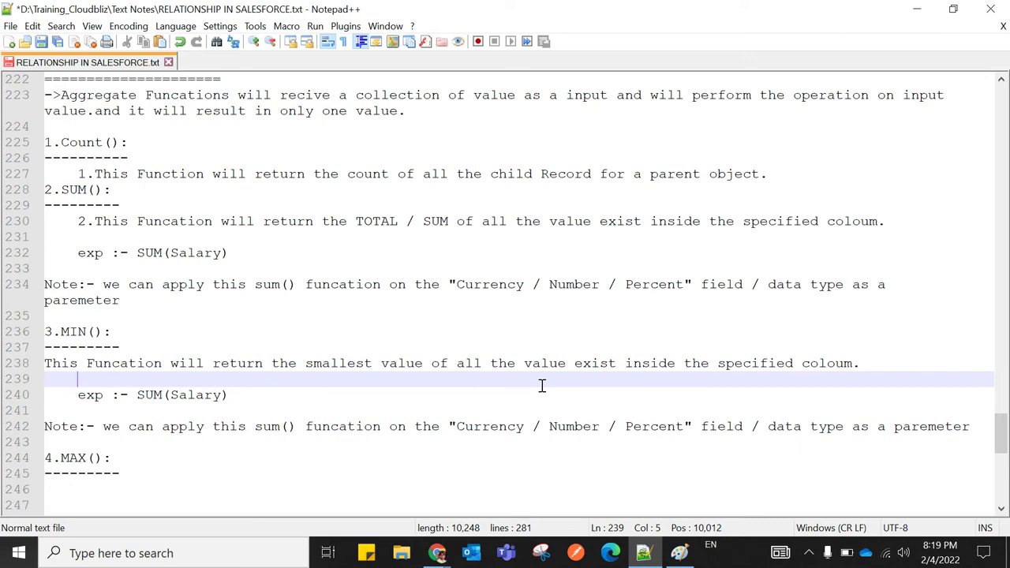
scroll(383, 396, down, 1)
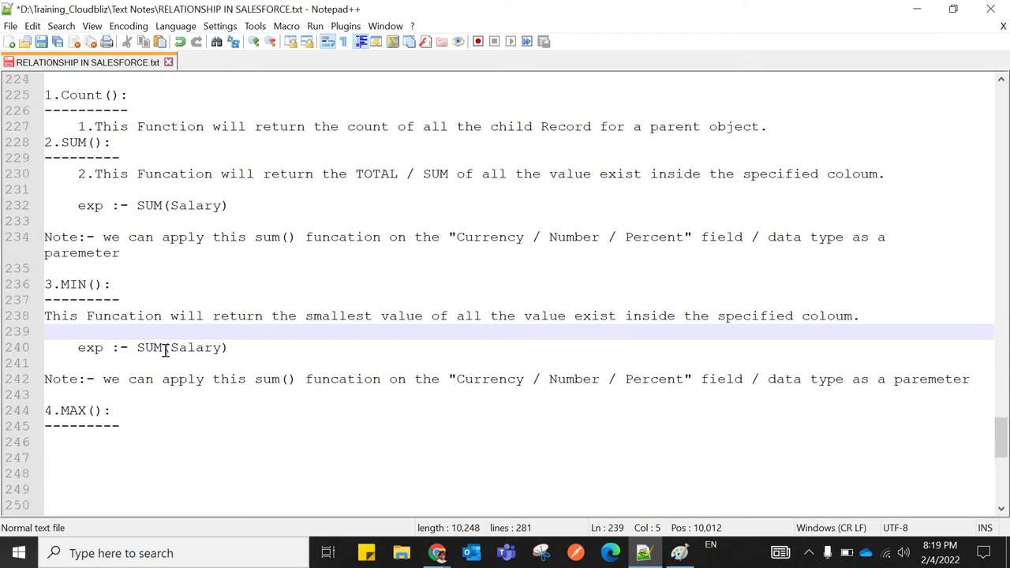
click(166, 348)
key(BackSpace)
key(BackSpace)
key(BackSpace)
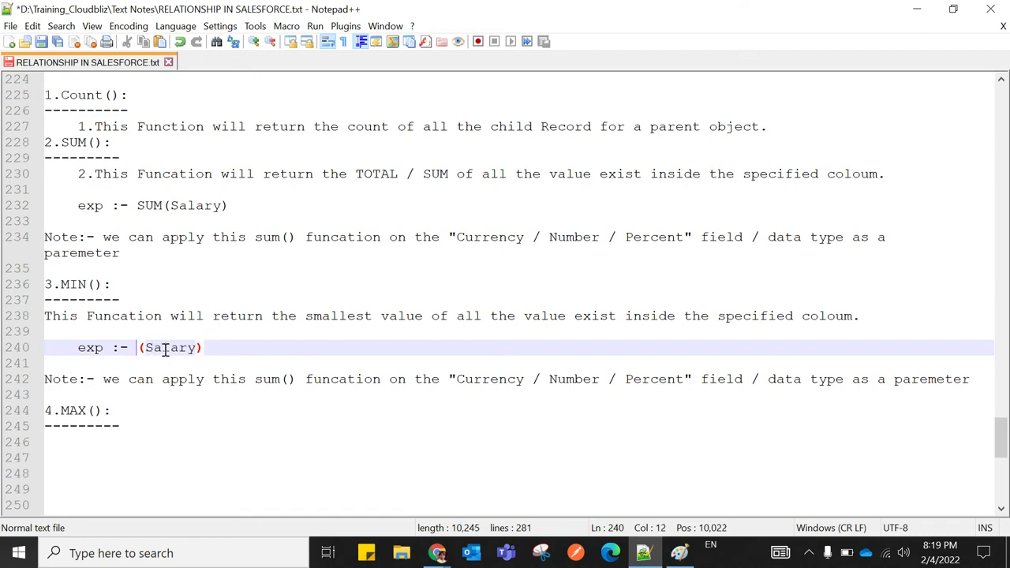
text(MIN)
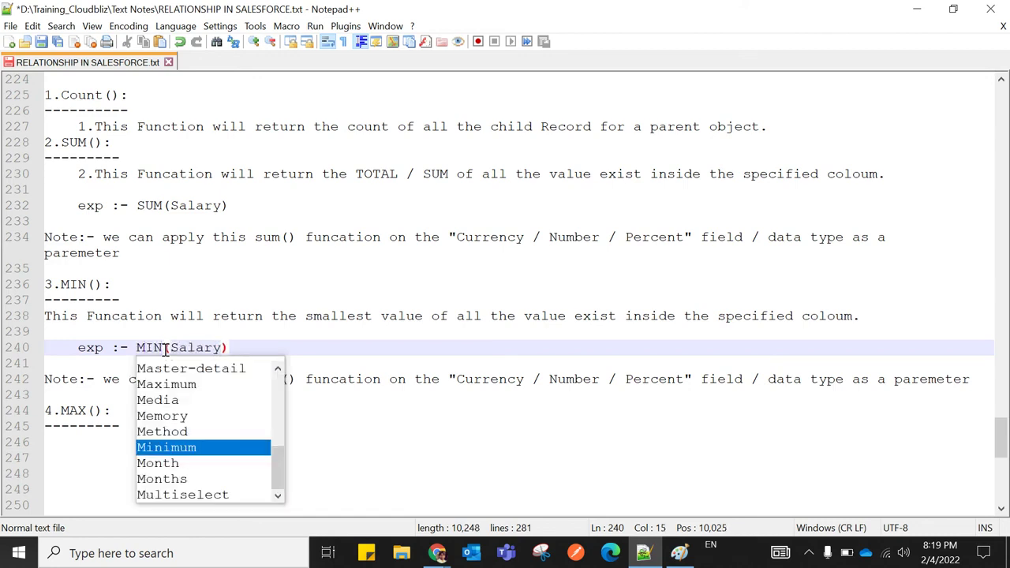
click(300, 348)
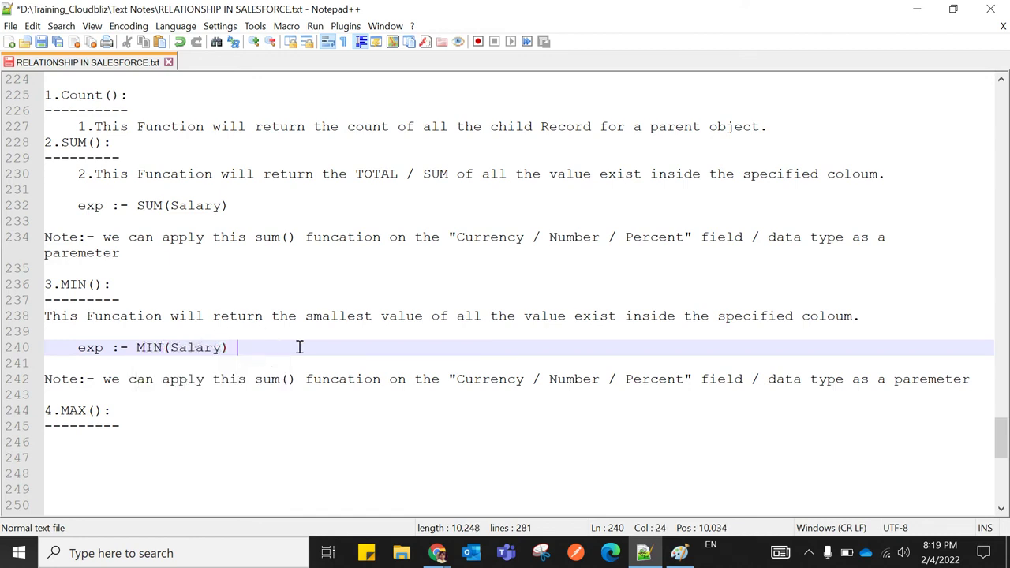
scroll(300, 347, down, 1)
drag(45, 268, 979, 330)
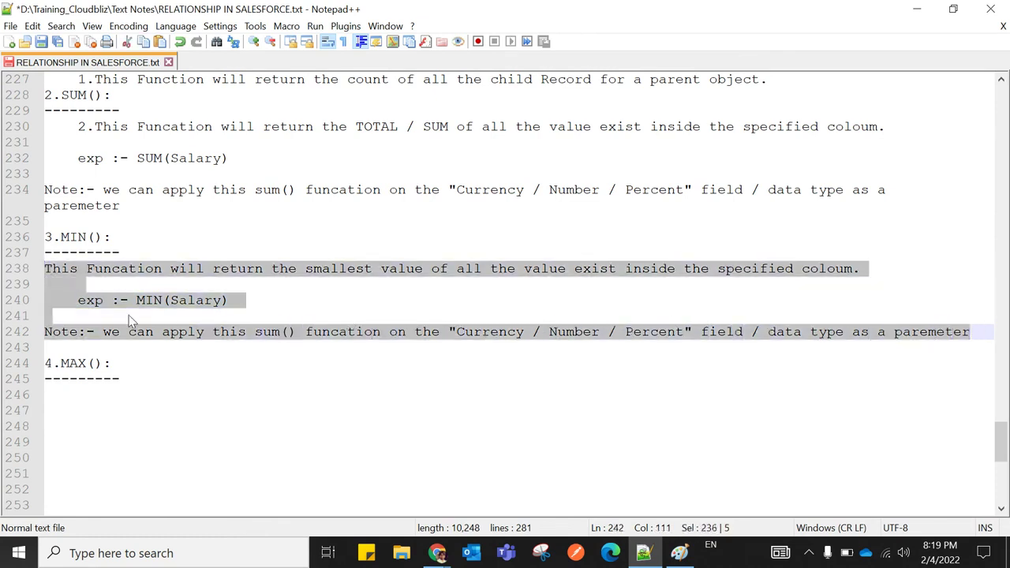
Copy the MIN block and paste it under the 4.MAX() heading
right_click(60, 294)
click(94, 260)
click(55, 409)
click(48, 394)
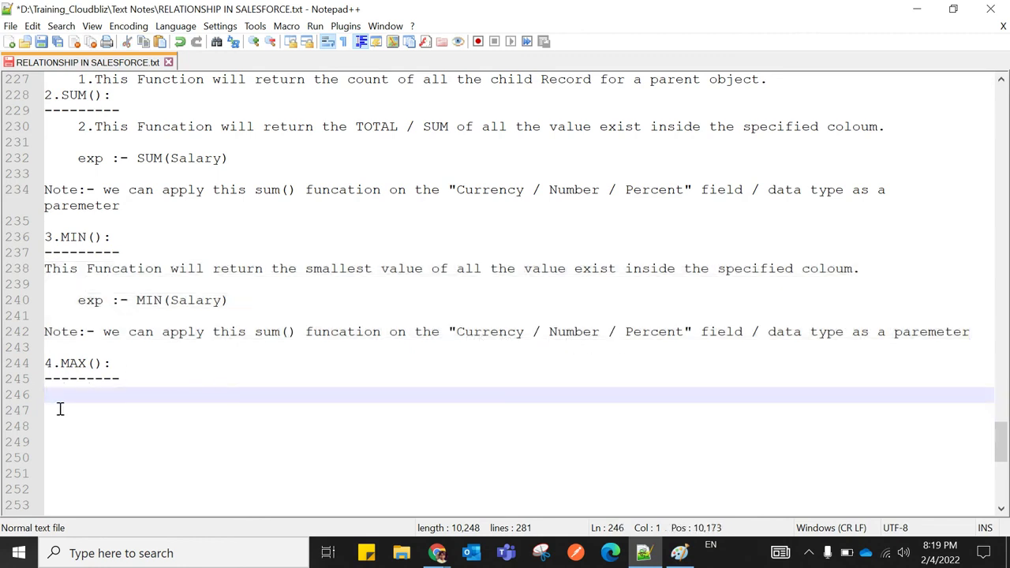
key(ctrl+v)
Change the pasted description to 'Higest' value and the example to MAX(Salary)
scroll(174, 441, down, 1)
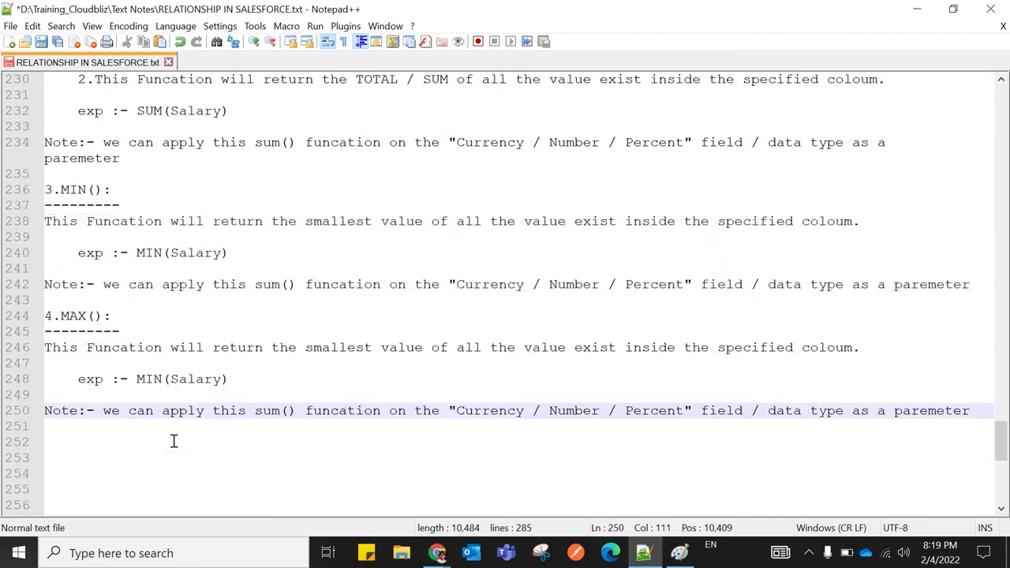
click(153, 379)
key(BackSpace)
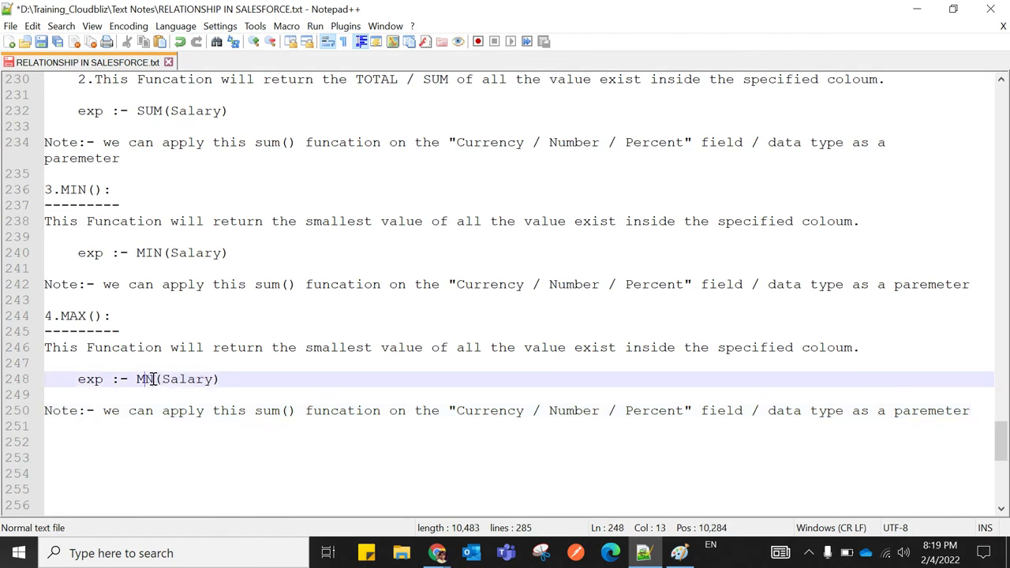
text(A)
click(271, 365)
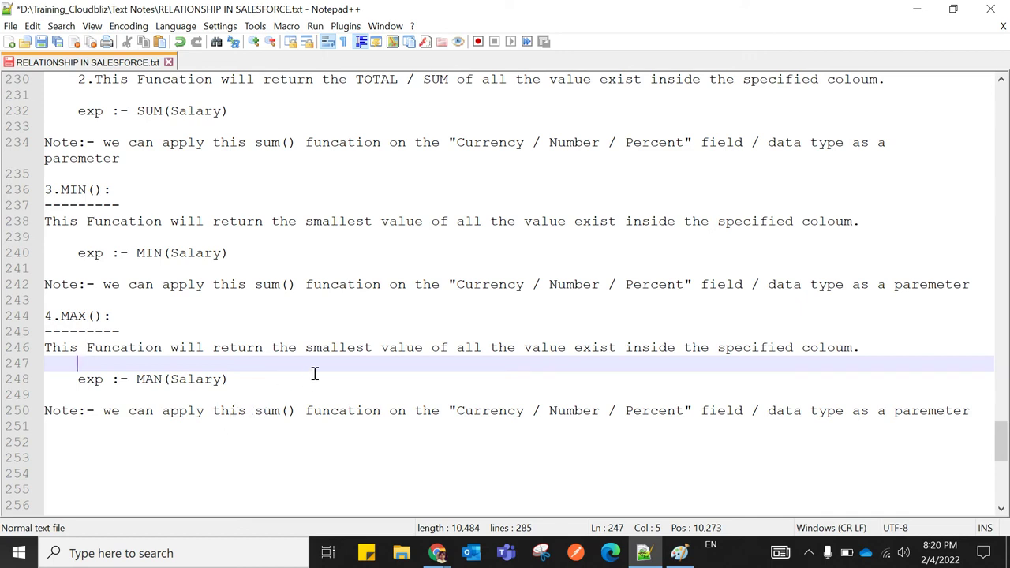
click(370, 350)
key(BackSpace)
key(BackSpace)
key(BackSpace)
key(BackSpace)
key(BackSpace)
key(BackSpace)
key(BackSpace)
key(BackSpace)
text(Higest)
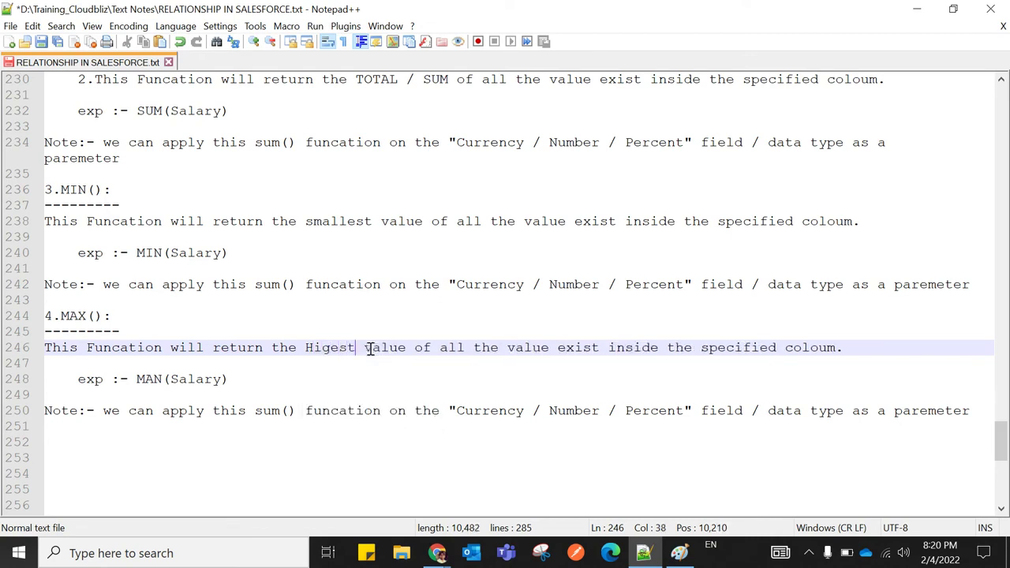
click(369, 378)
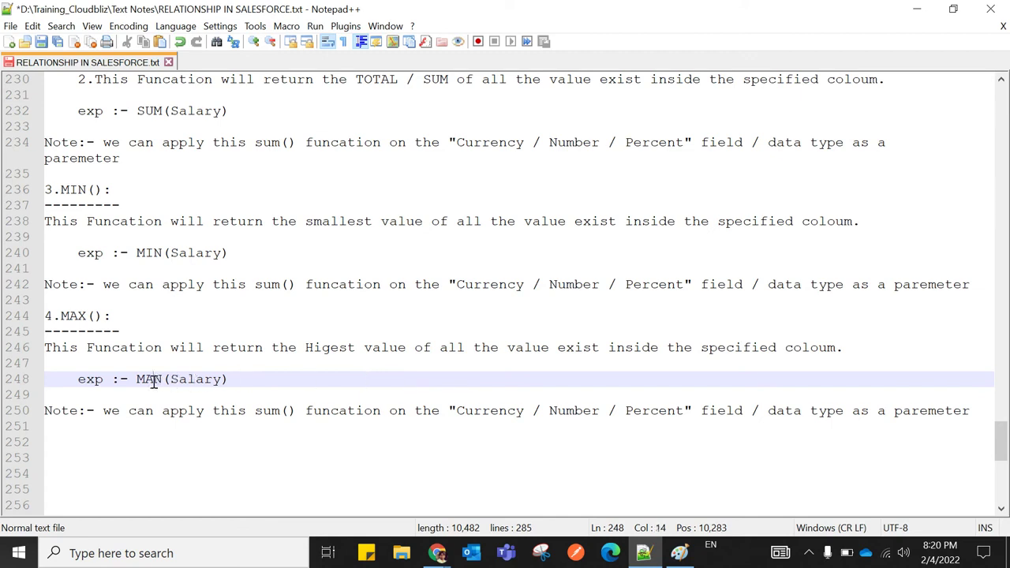
key(Right)
key(BackSpace)
text(X)
click(193, 459)
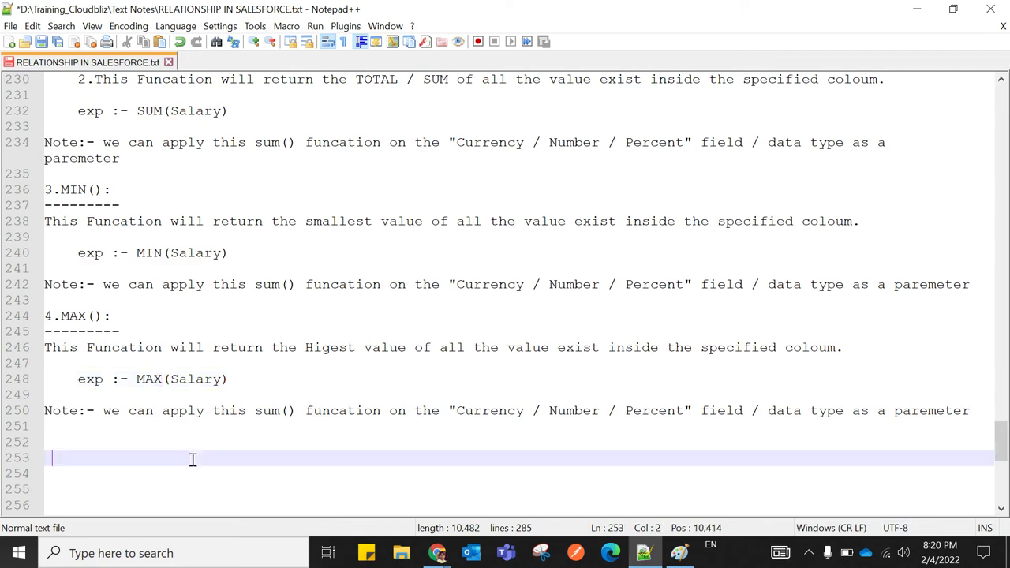
Open the Angular developer position in a new tab and scroll to its Candidates list
mouse_move(436, 552)
click(276, 490)
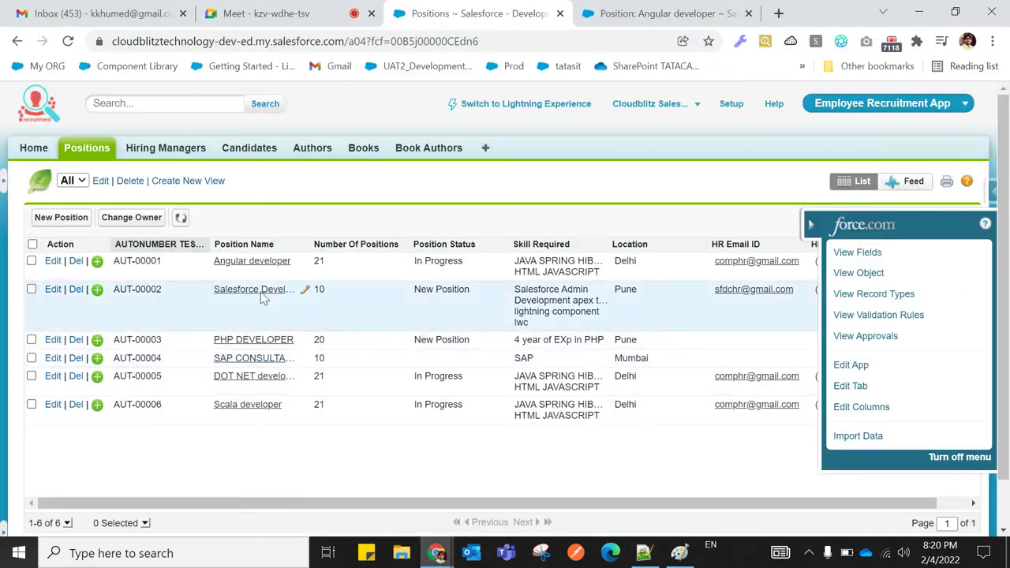
right_click(254, 268)
click(285, 275)
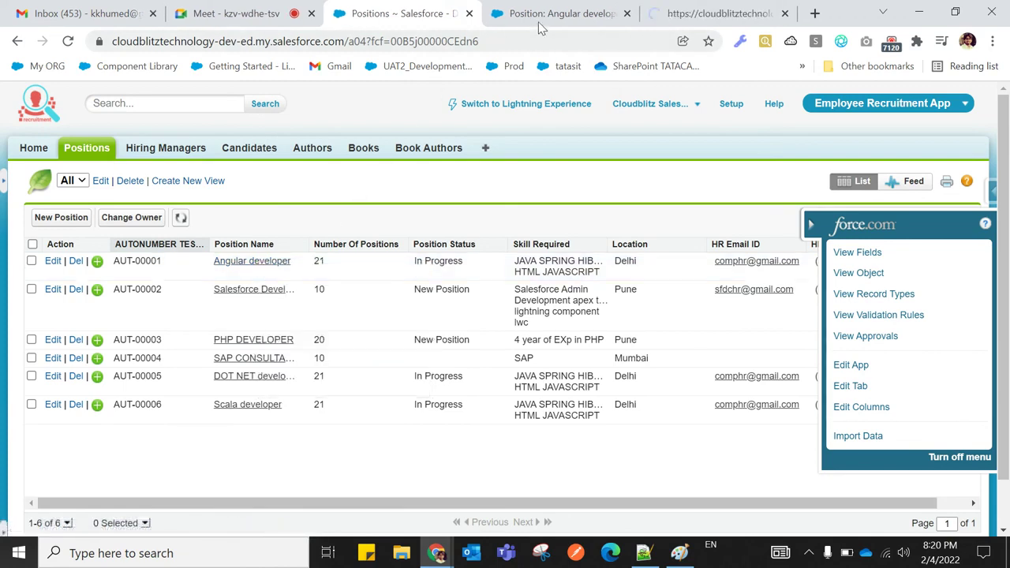
click(688, 16)
scroll(228, 426, down, 10)
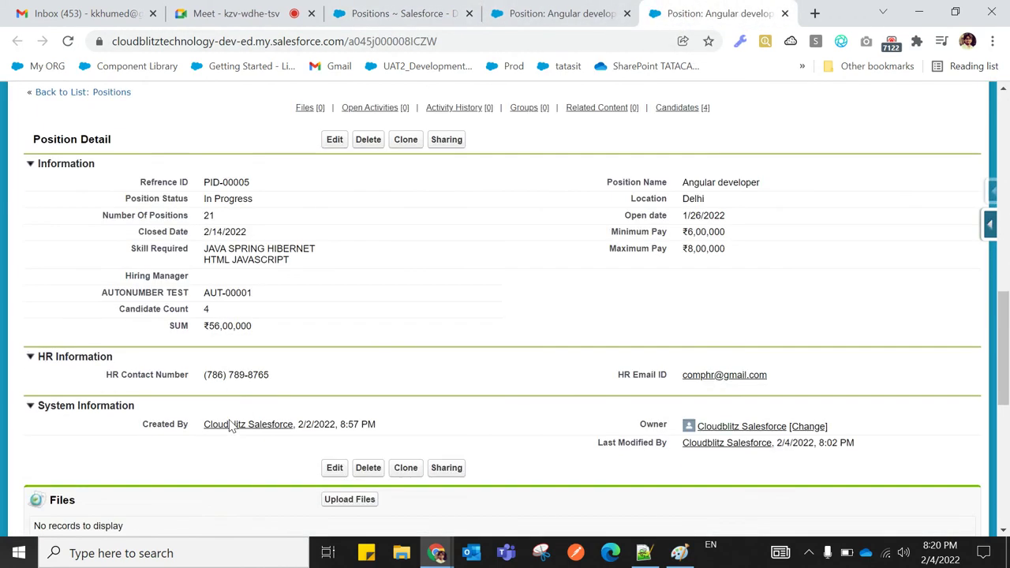
scroll(229, 424, down, 3)
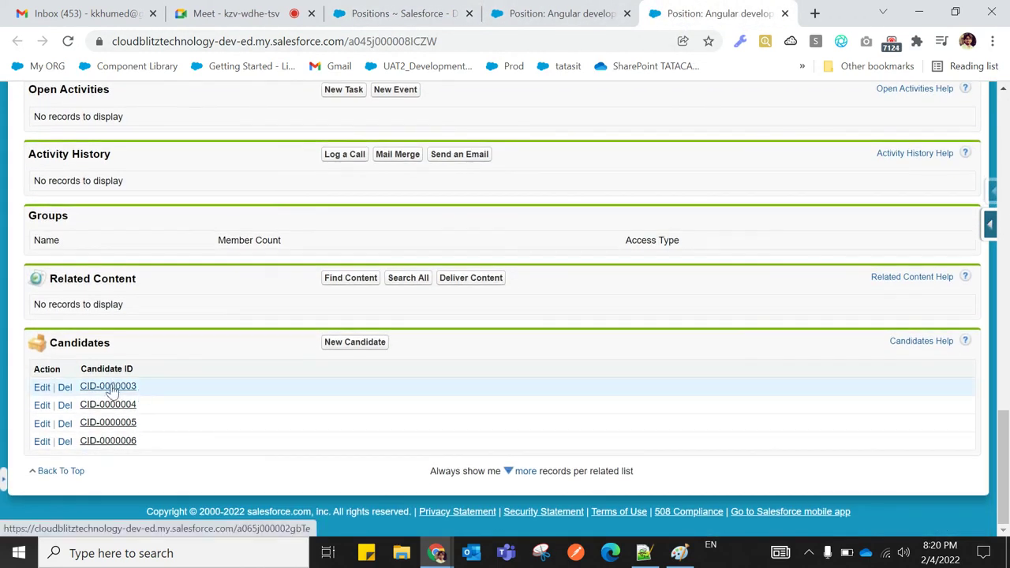
Change candidate CID-0000003's Expected CTC to ₹10,00,000 and save
right_click(124, 392)
click(126, 397)
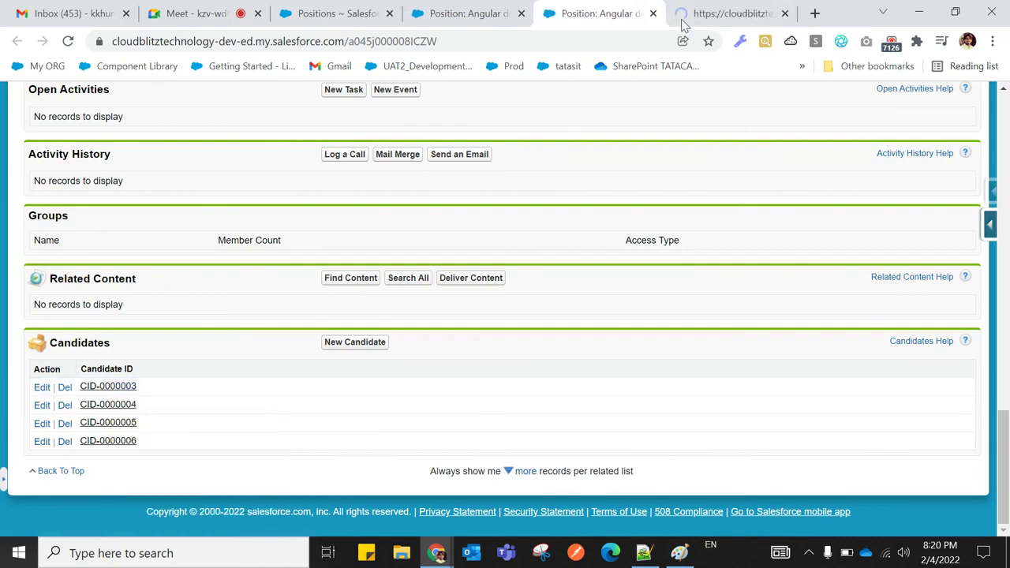
click(685, 22)
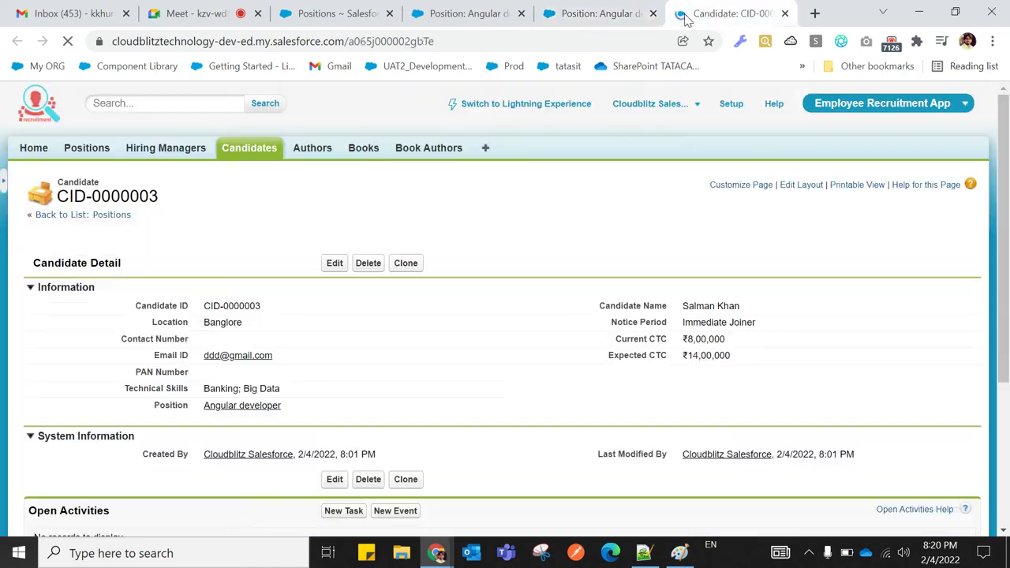
double_click(748, 357)
click(707, 356)
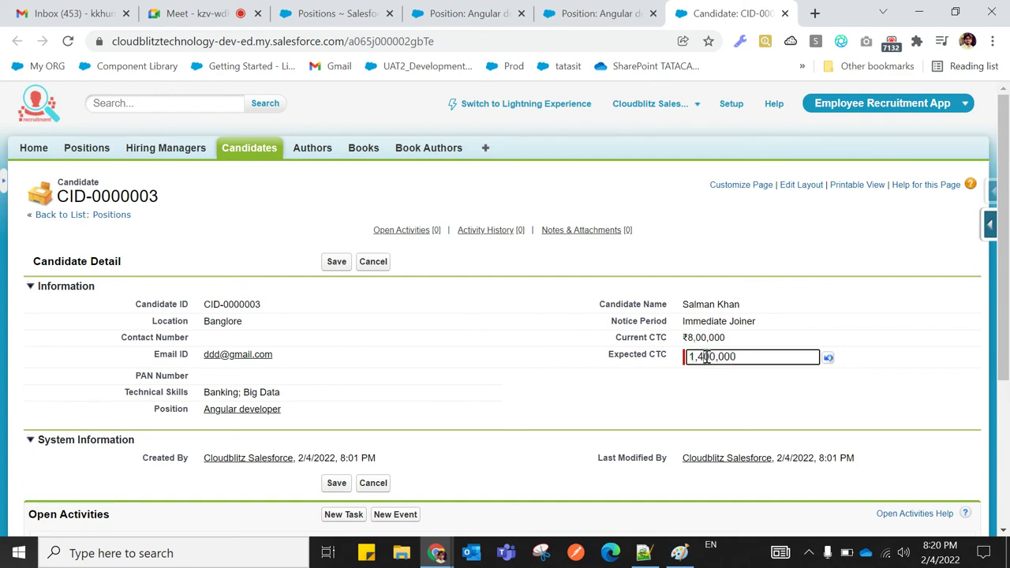
key(BackSpace)
key(BackSpace)
text(1)
click(334, 263)
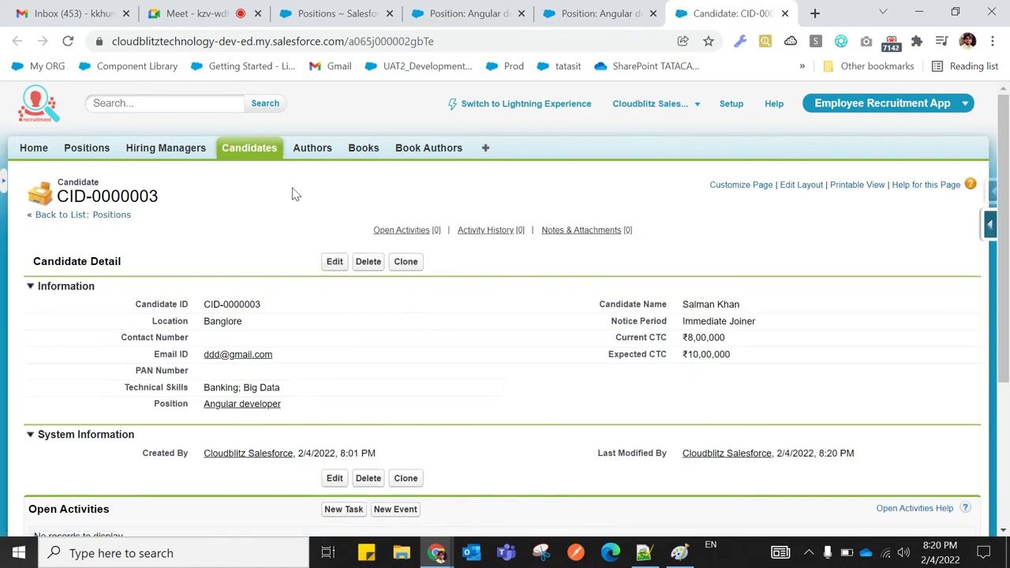
Change candidate CID-0000004's Expected CTC to 700,000 and save
click(442, 14)
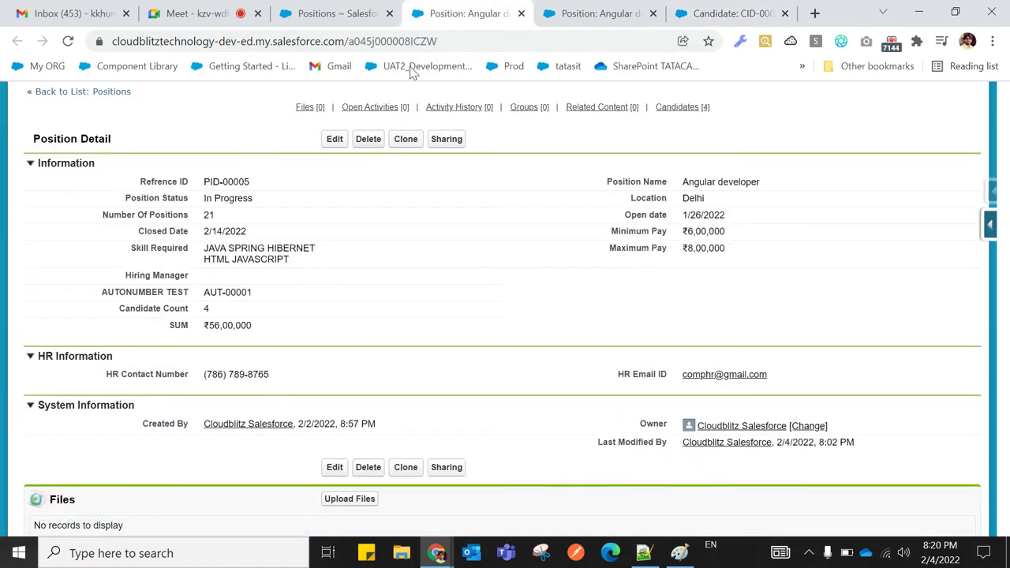
click(551, 14)
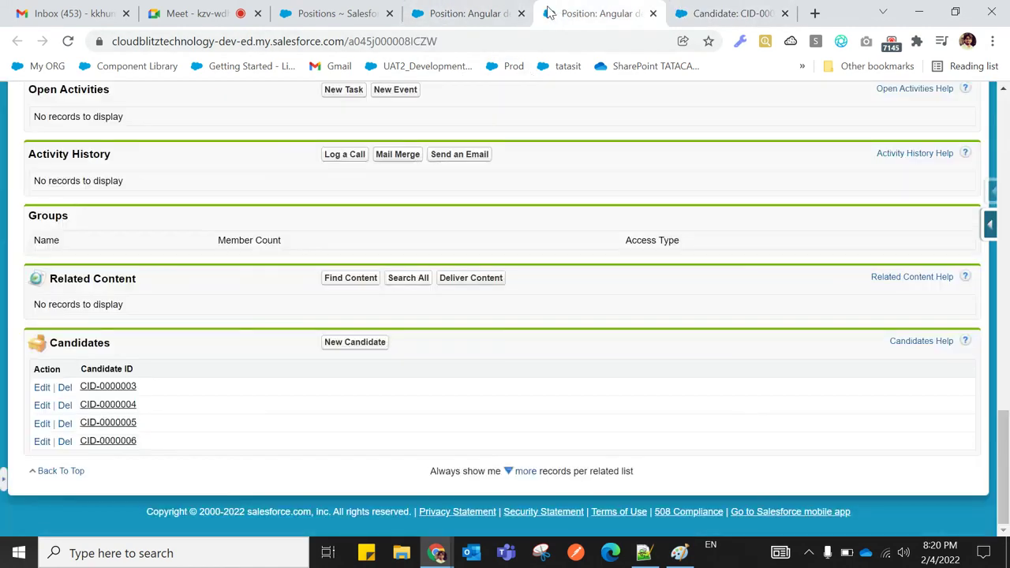
right_click(122, 404)
click(176, 280)
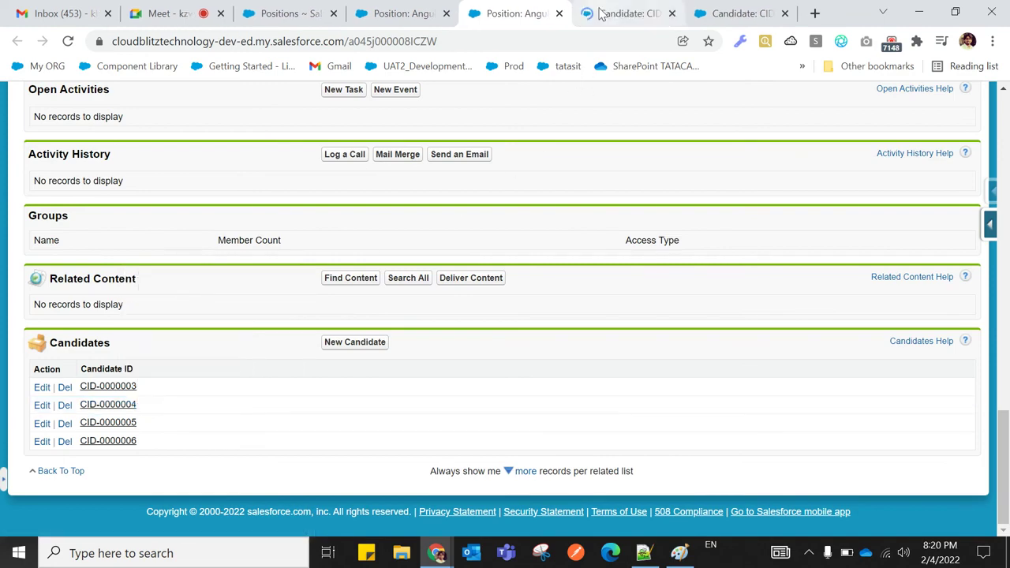
click(623, 13)
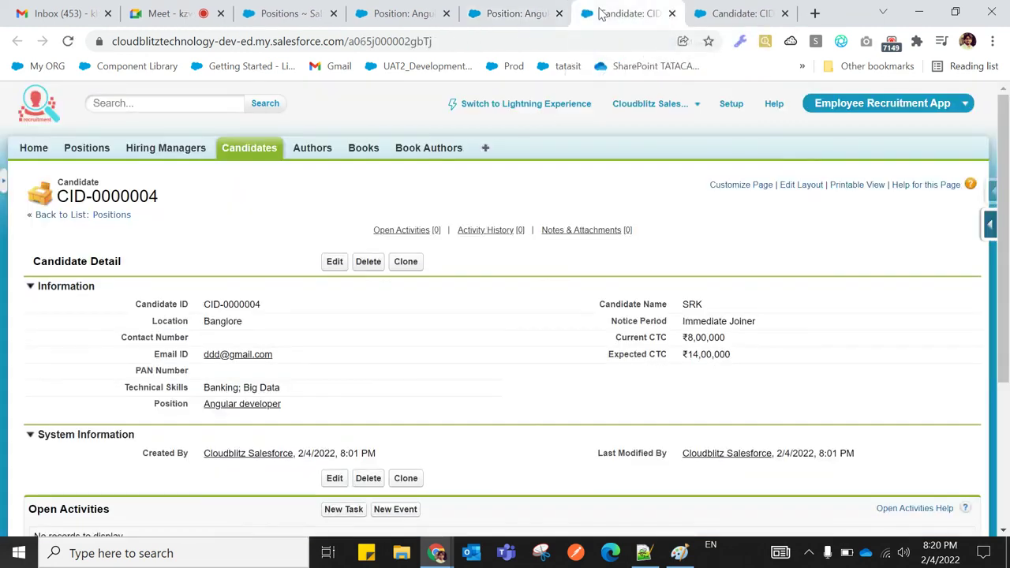
double_click(747, 357)
click(701, 357)
key(BackSpace)
key(BackSpace)
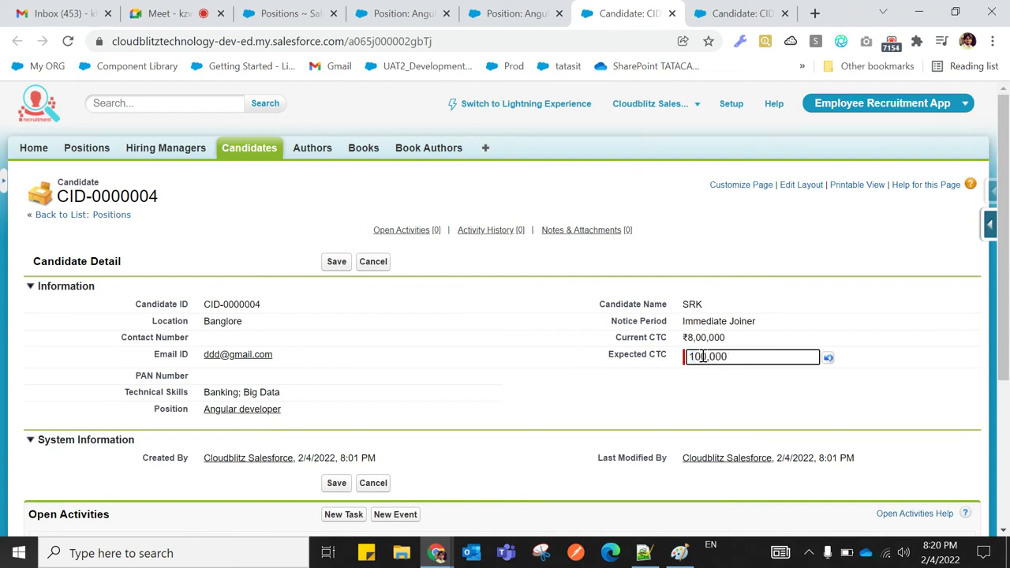
text(7)
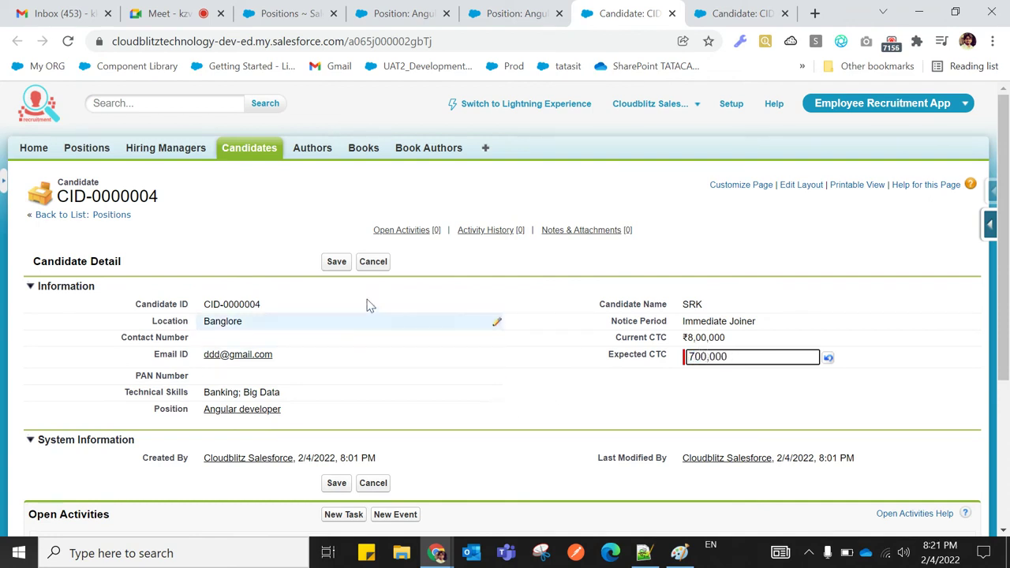
click(335, 262)
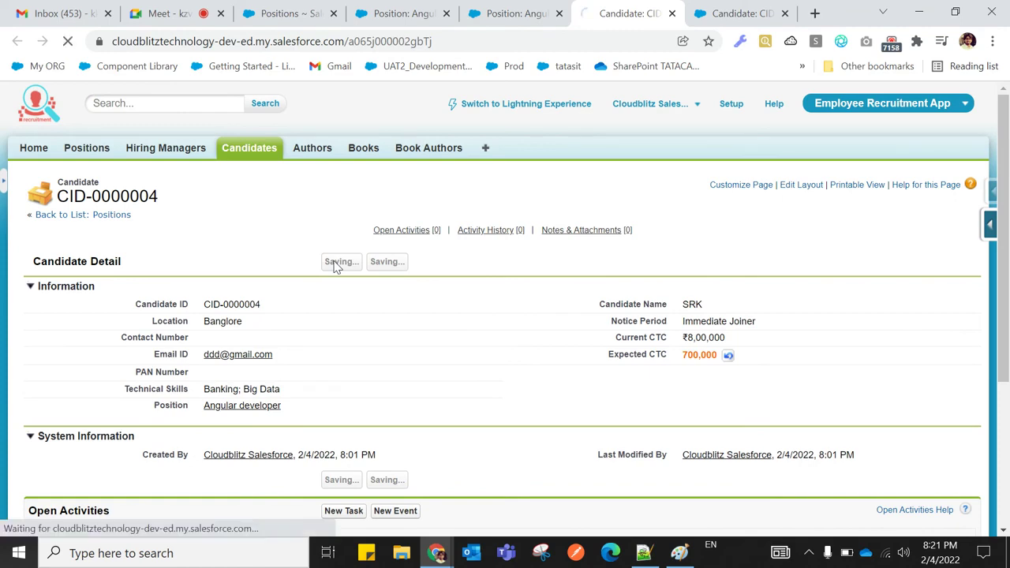
Change candidate CID-0000005's Expected CTC from ₹14,00,000 to ₹9,00,000, save, and return to Positions
click(497, 15)
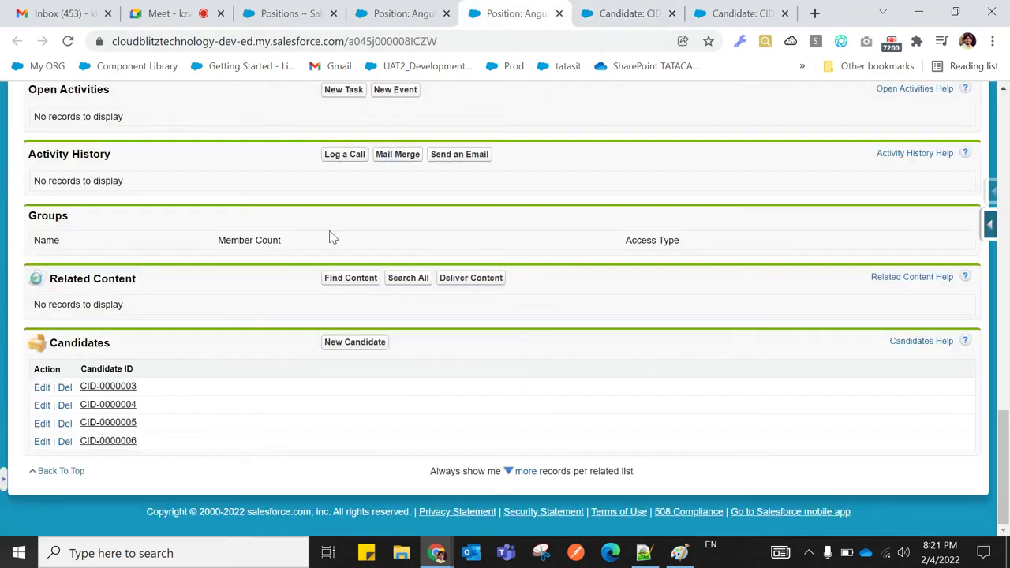
right_click(103, 424)
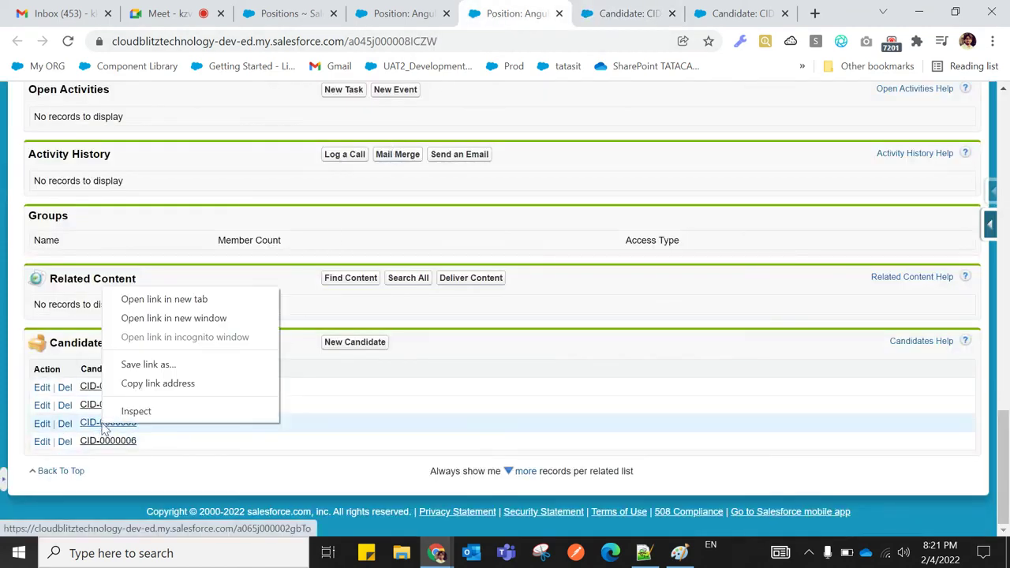
click(165, 300)
click(624, 15)
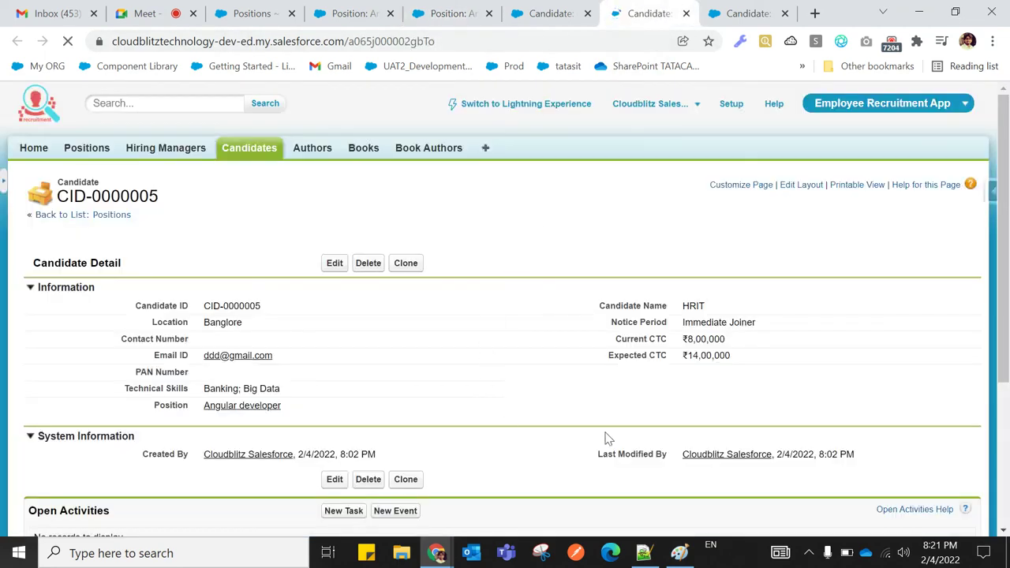
double_click(740, 357)
click(740, 357)
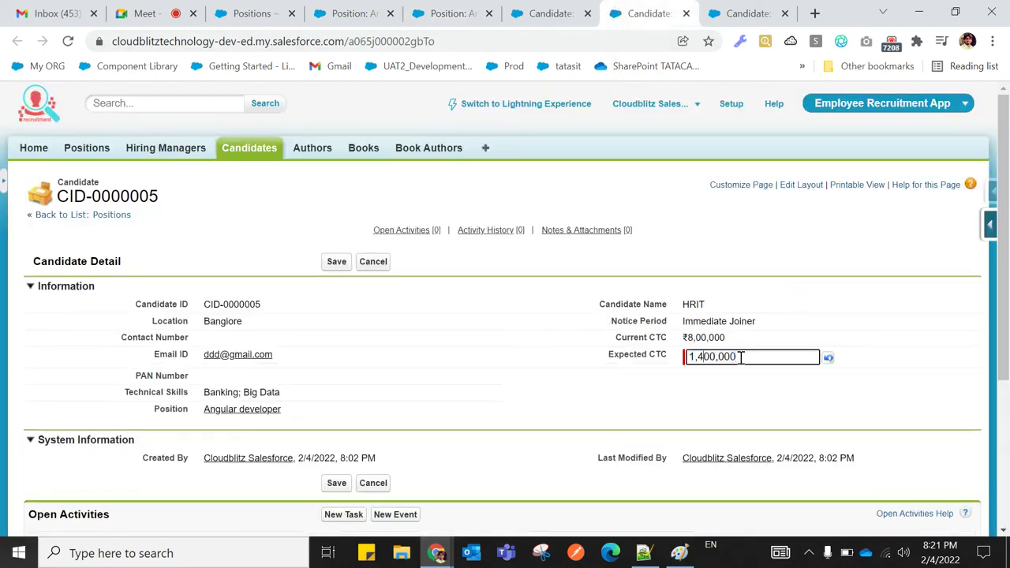
key(BackSpace)
key(BackSpace)
text(9)
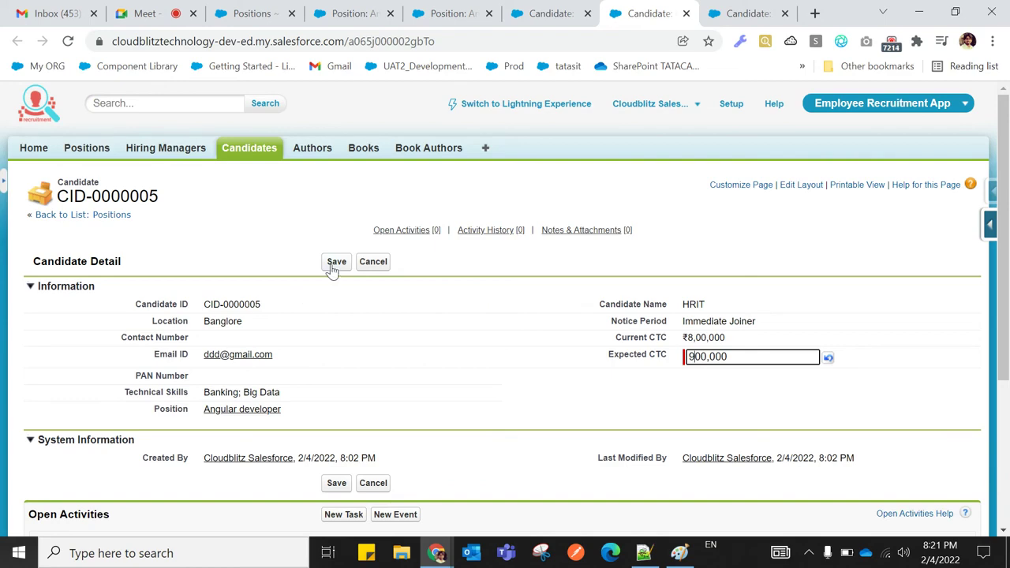
click(329, 267)
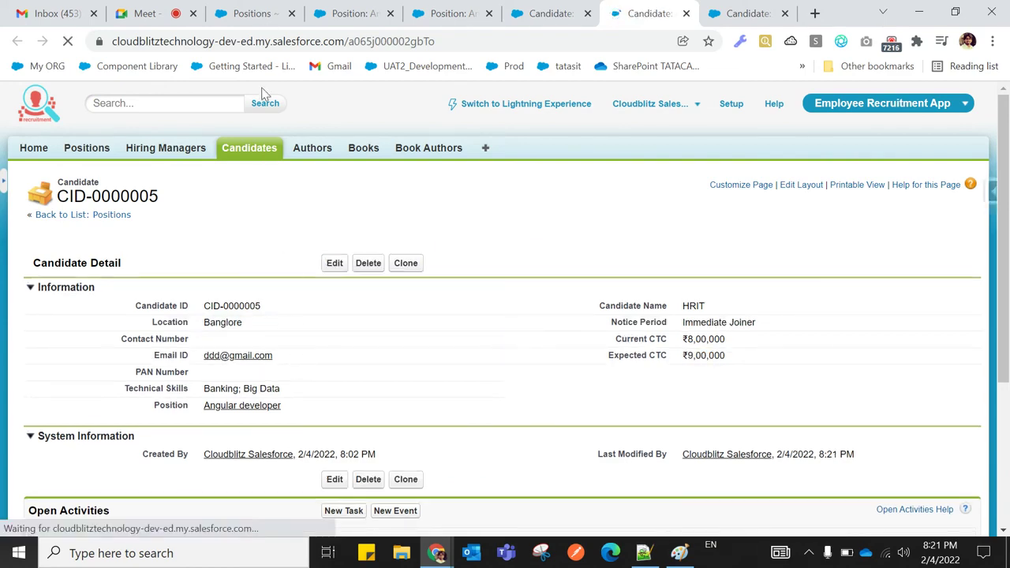
click(251, 13)
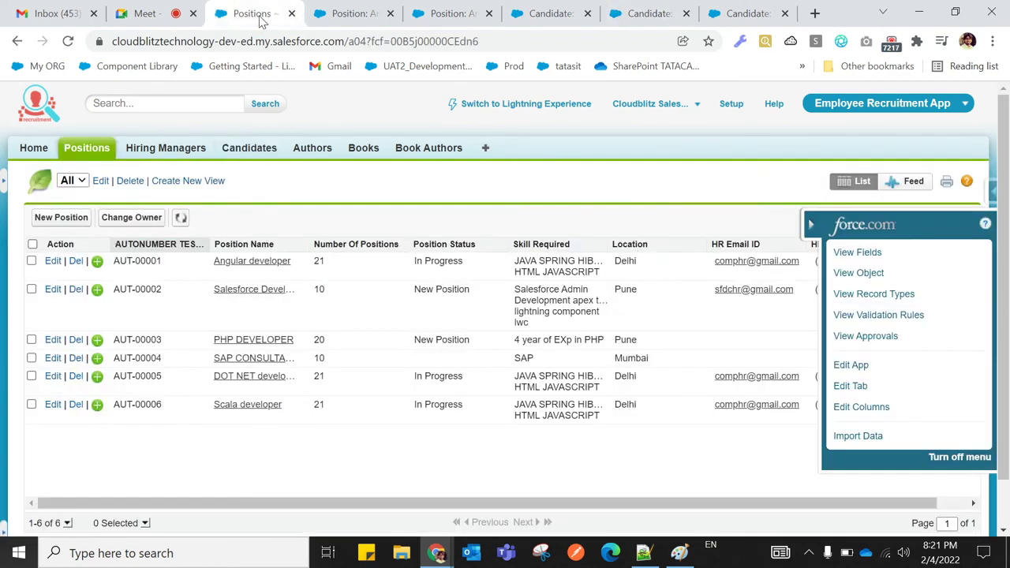
Start a new custom field on the Position object with the Roll-Up Summary field type
click(852, 258)
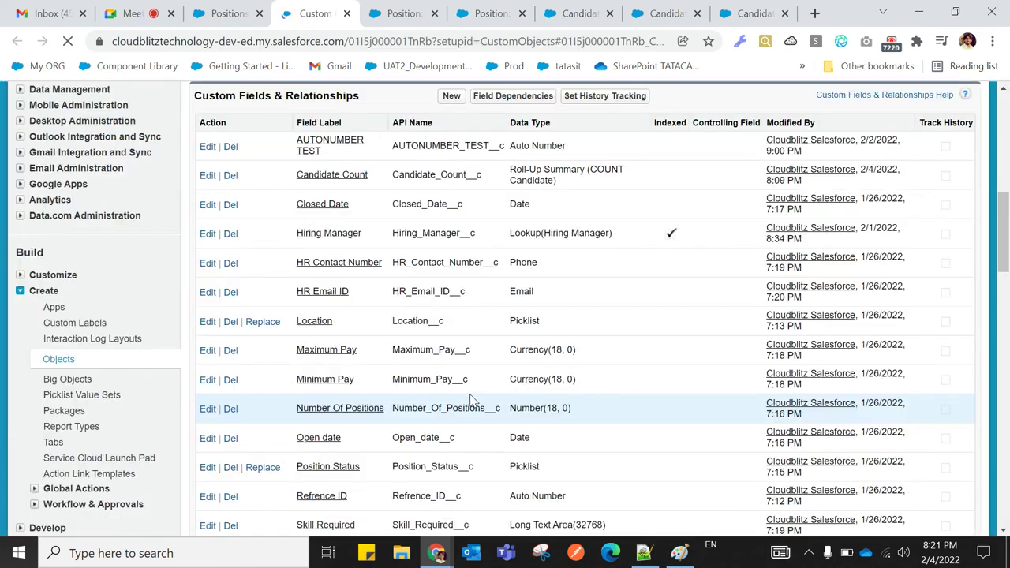
scroll(489, 402, down, 3)
scroll(464, 402, down, 5)
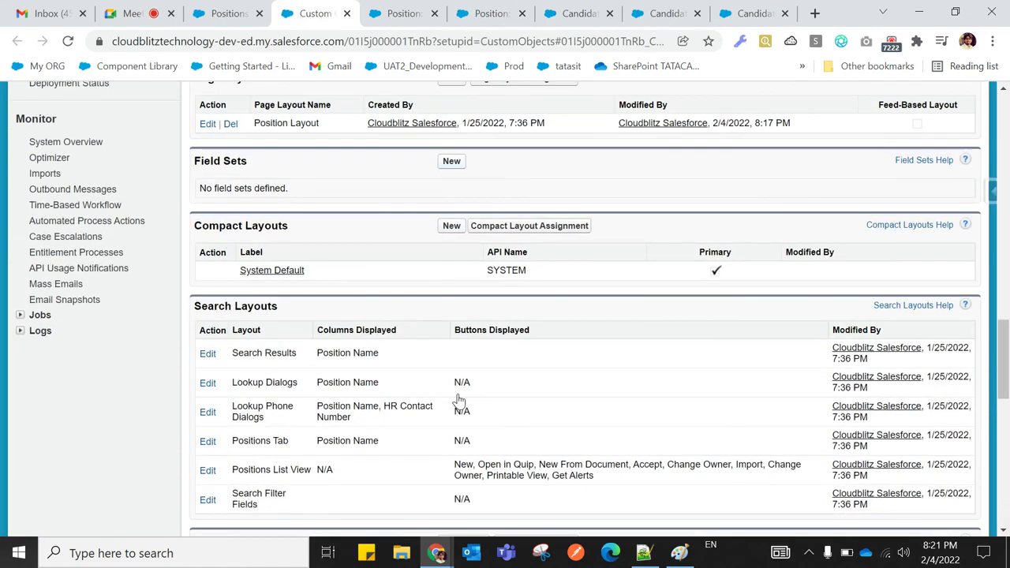
scroll(460, 400, up, 5)
scroll(457, 397, up, 6)
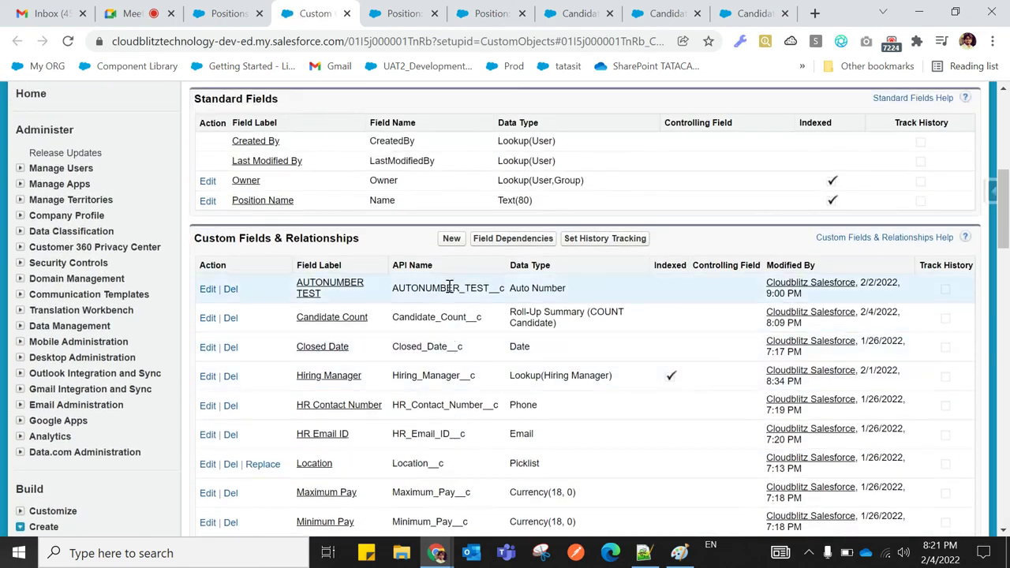
click(450, 239)
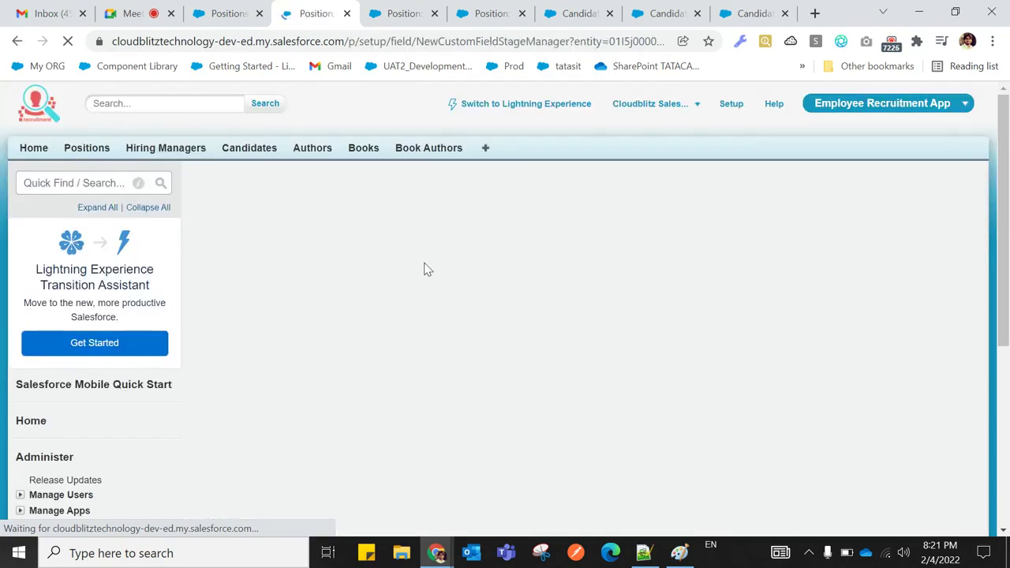
scroll(411, 339, down, 4)
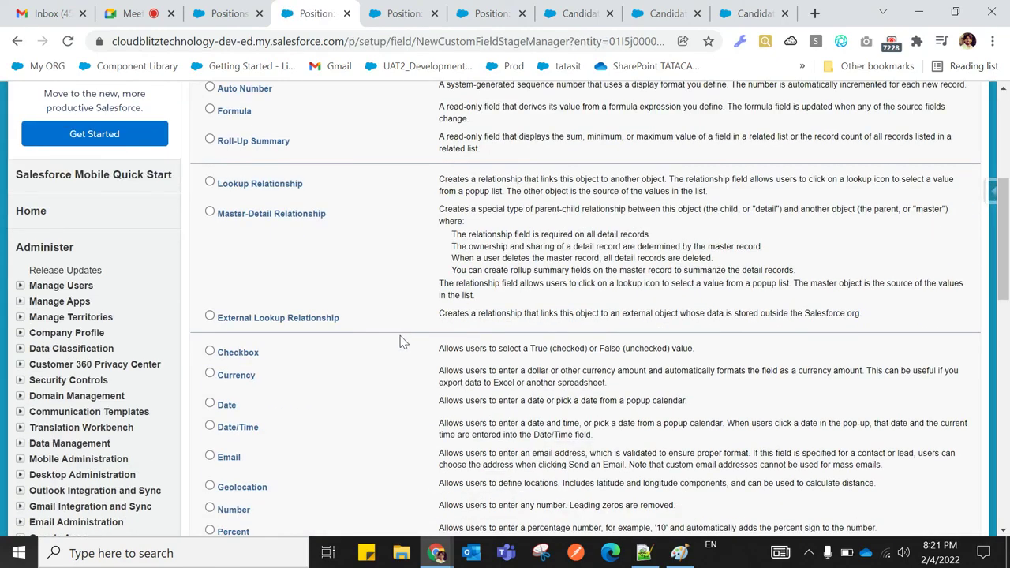
scroll(321, 305, up, 2)
click(270, 297)
scroll(665, 418, down, 5)
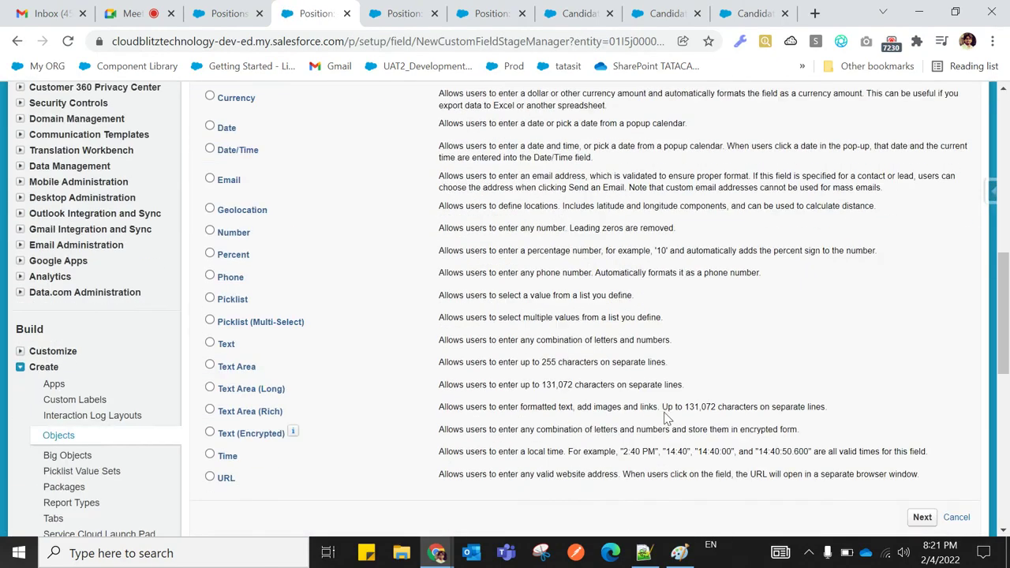
scroll(678, 423, down, 5)
scroll(789, 379, up, 1)
click(922, 243)
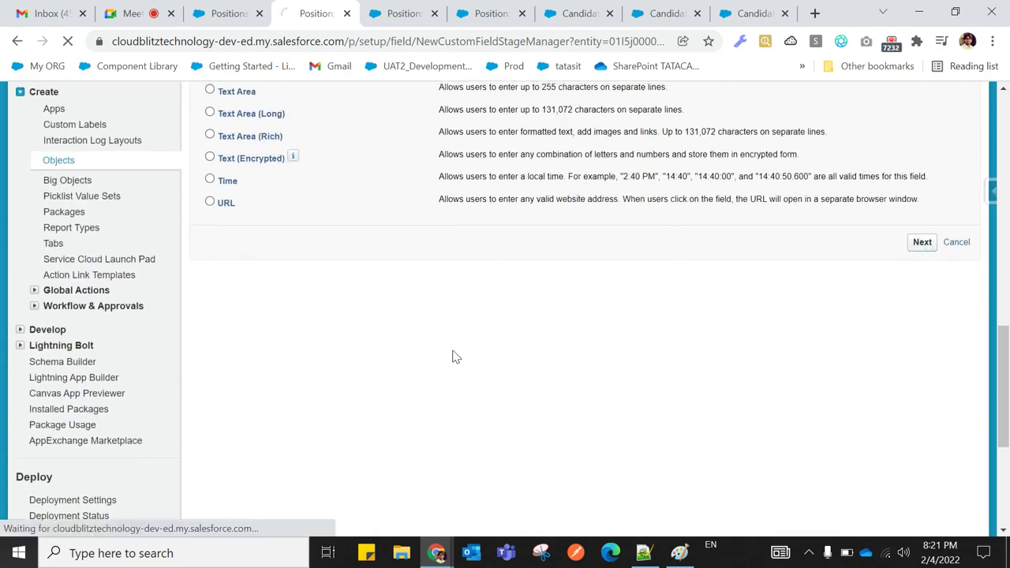
Label the field MIN, summarize Candidates, and choose the MIN roll-up type
click(377, 302)
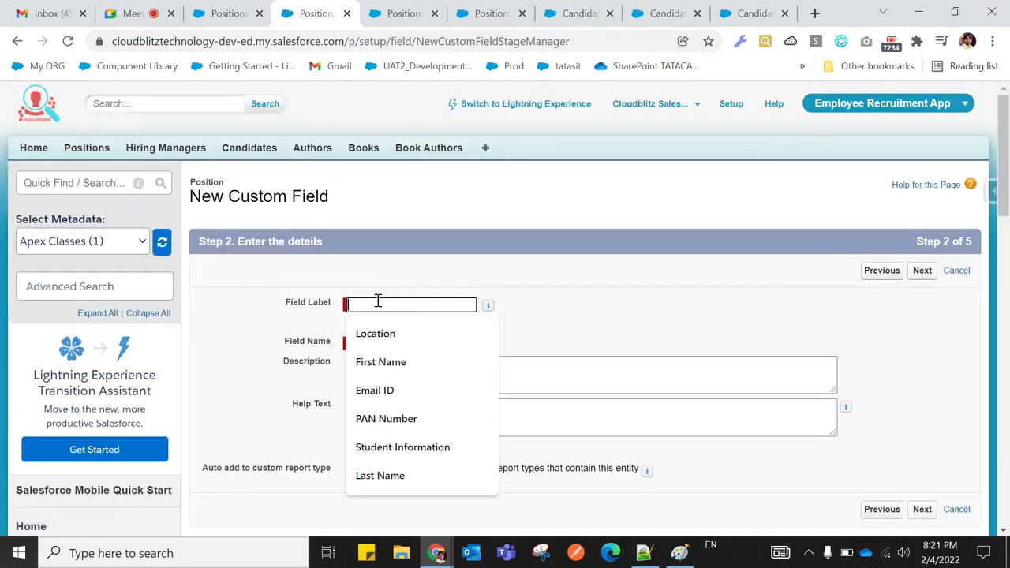
text(MIN)
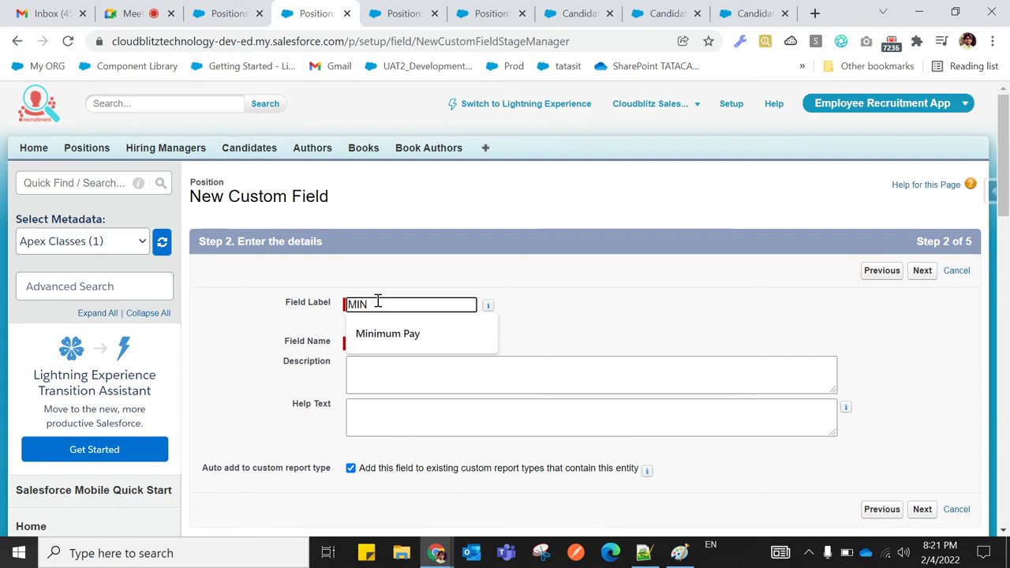
click(576, 305)
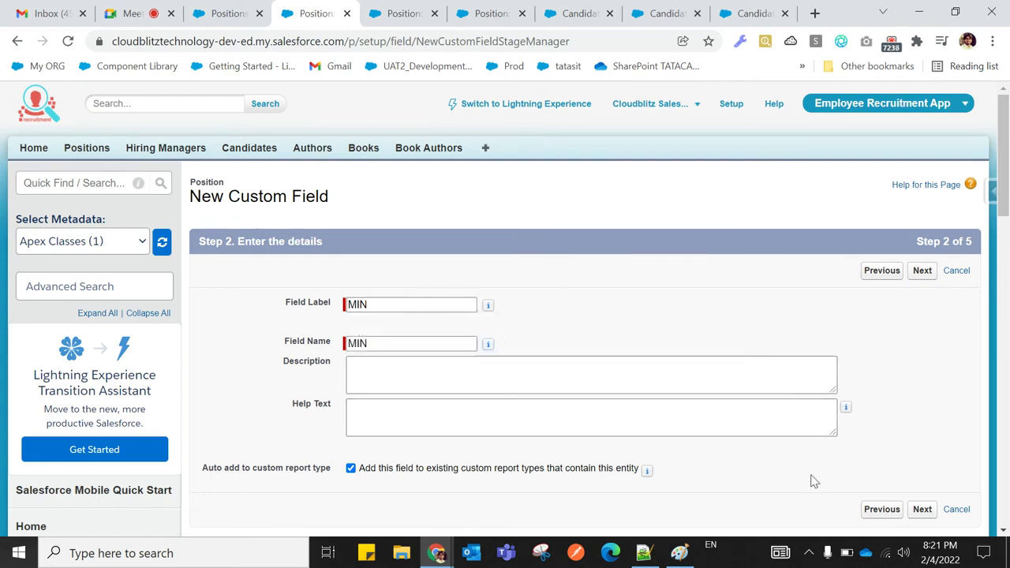
click(920, 510)
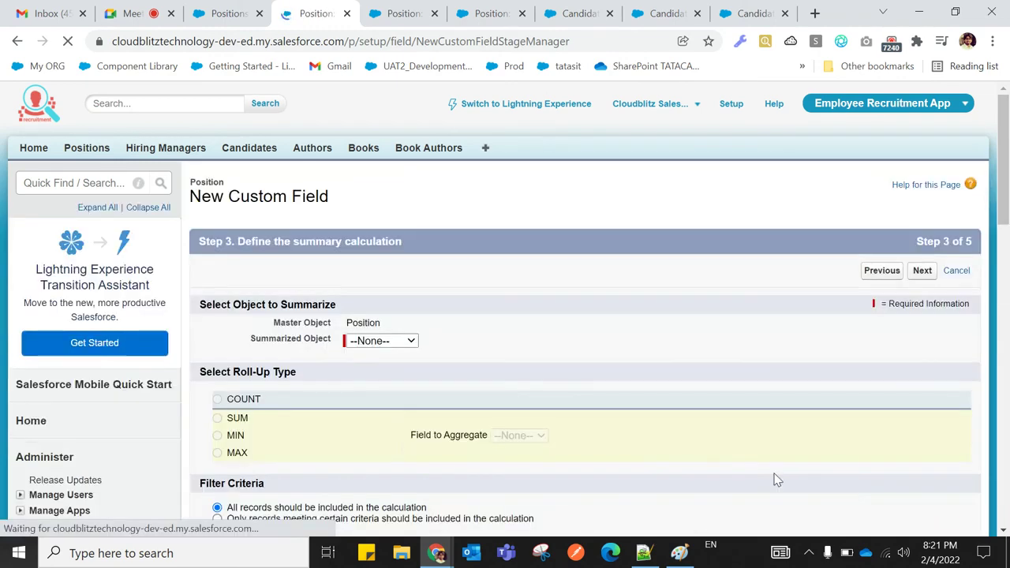
scroll(241, 388, down, 1)
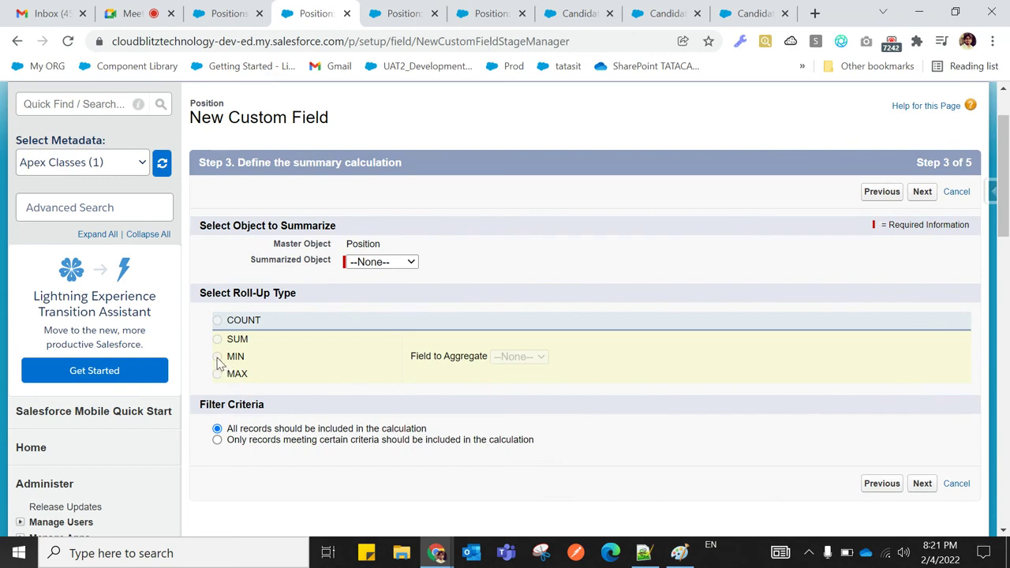
click(371, 269)
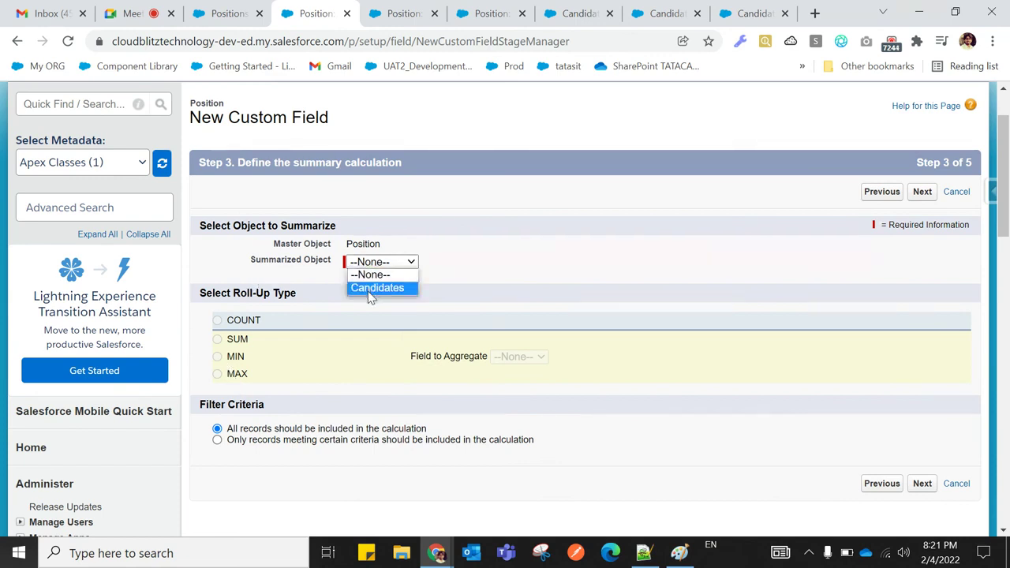
click(370, 289)
click(217, 357)
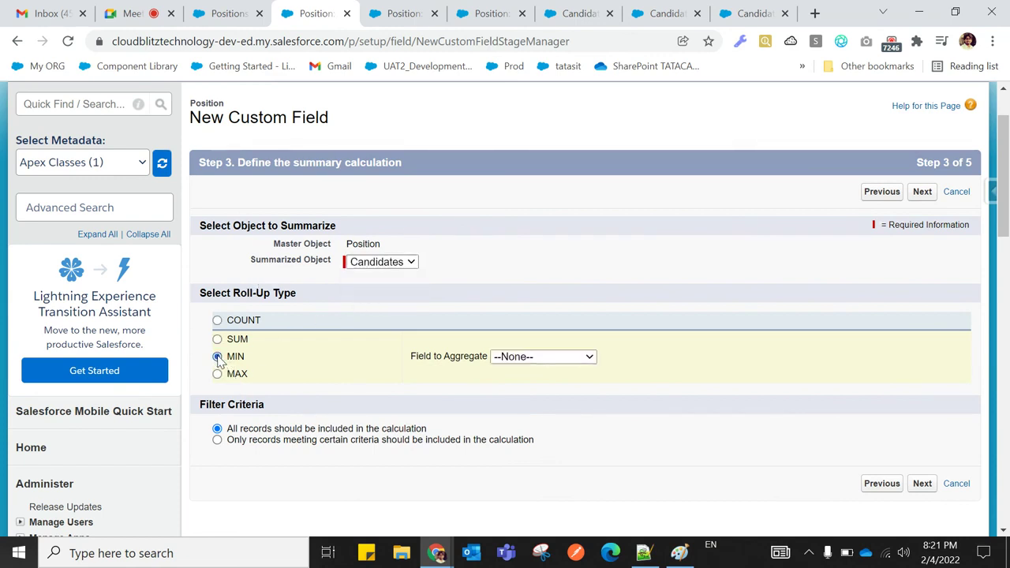
click(520, 356)
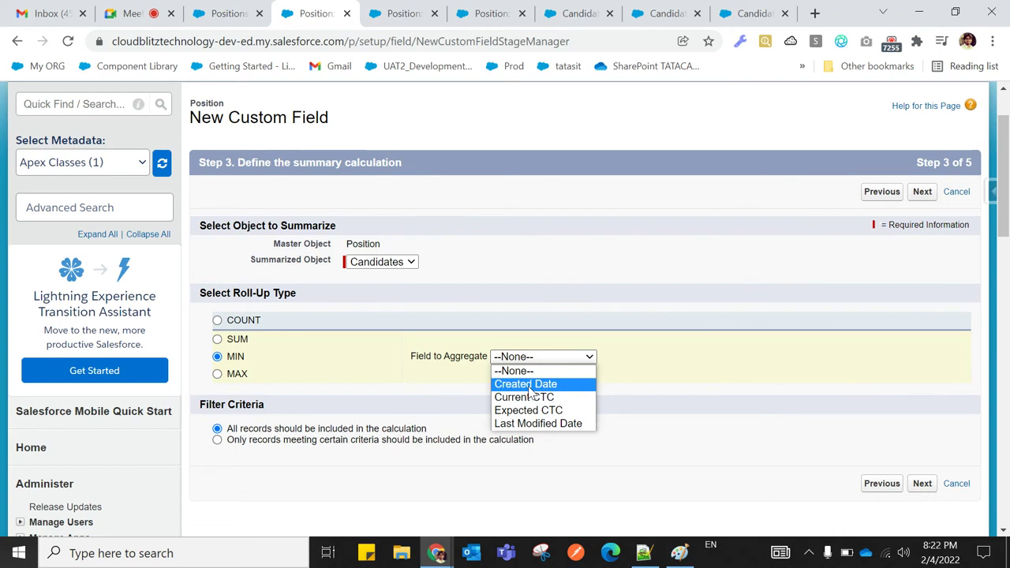
Add Date after Percent in the MIN note's allowed field types on line 242
click(643, 553)
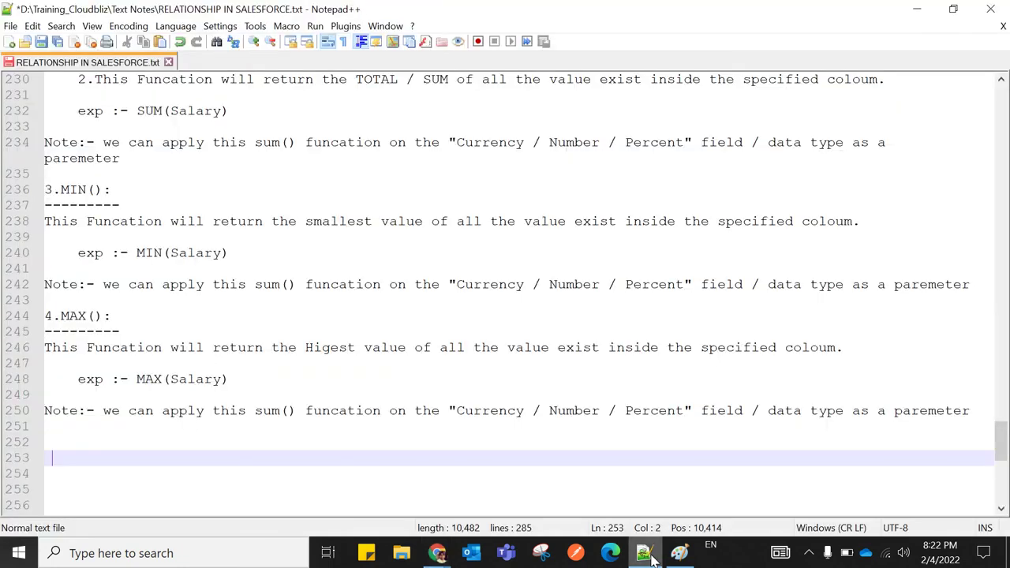
click(688, 286)
text(" DAT)
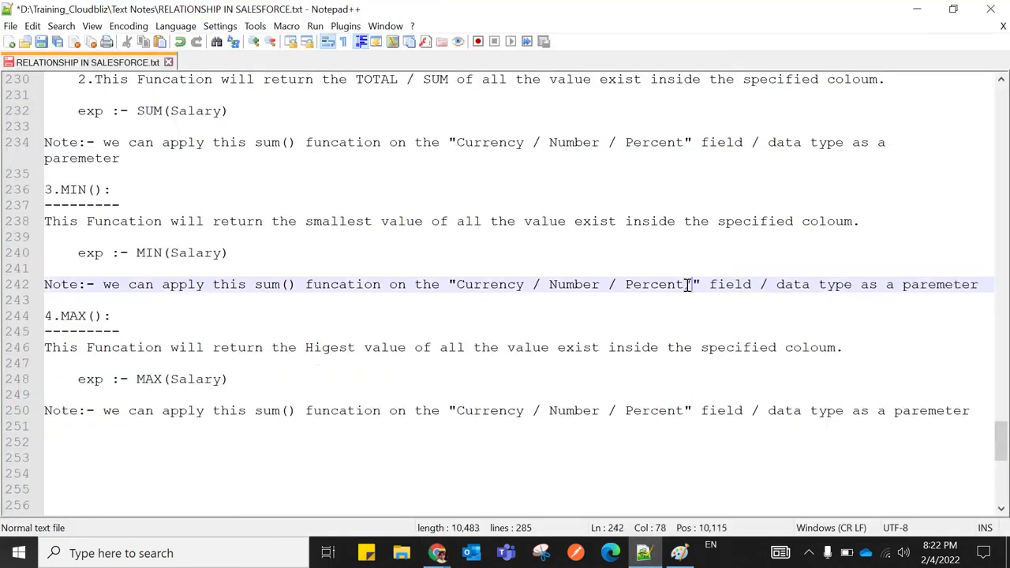
text(R)
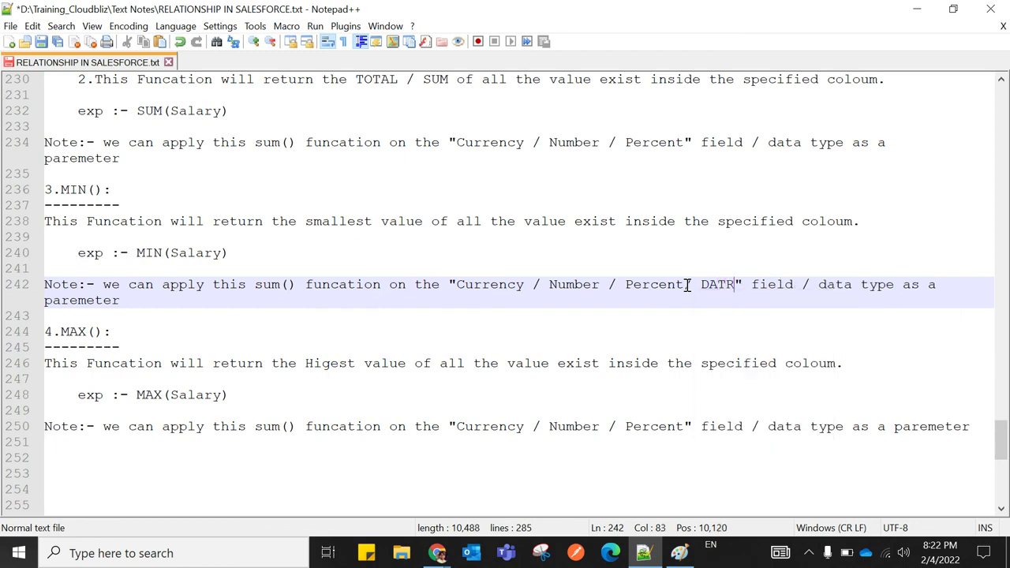
key(BackSpace)
text(e)
key(BackSpace)
key(BackSpace)
key(BackSpace)
key(BackSpace)
text(ate)
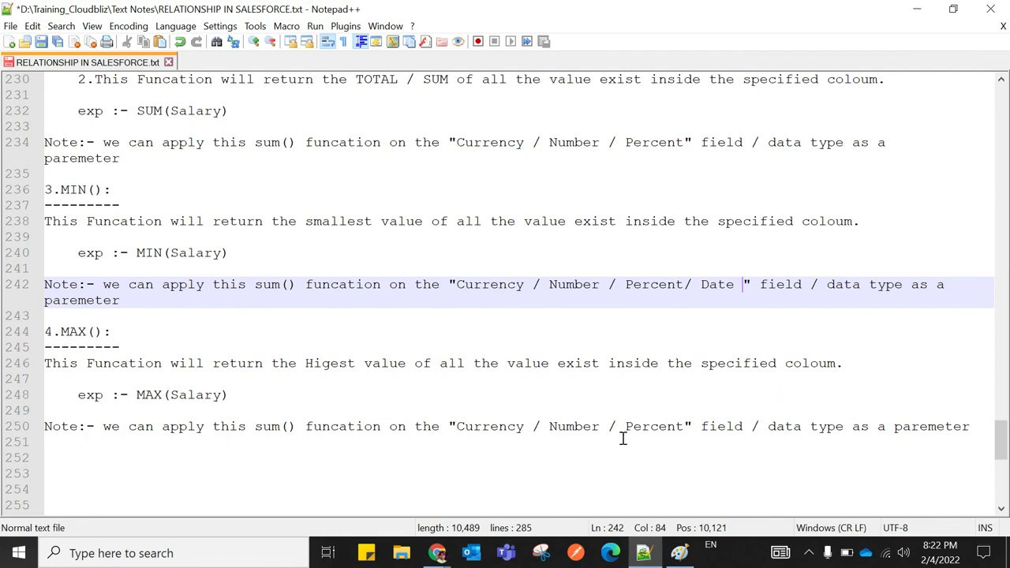
Aggregate Expected CTC in the MIN field, keep default security and layouts, and Save & New
mouse_move(437, 552)
click(287, 505)
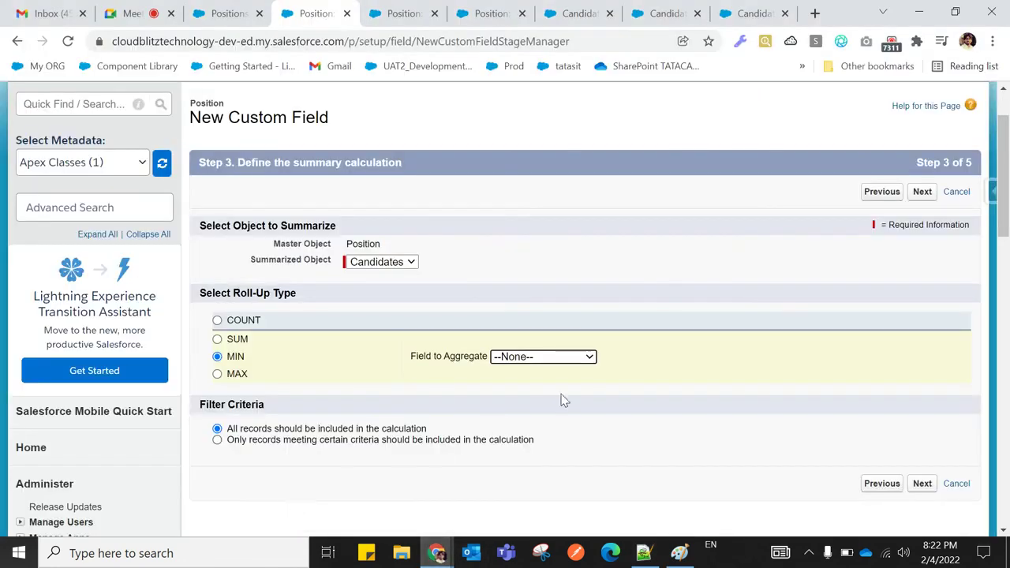
click(539, 359)
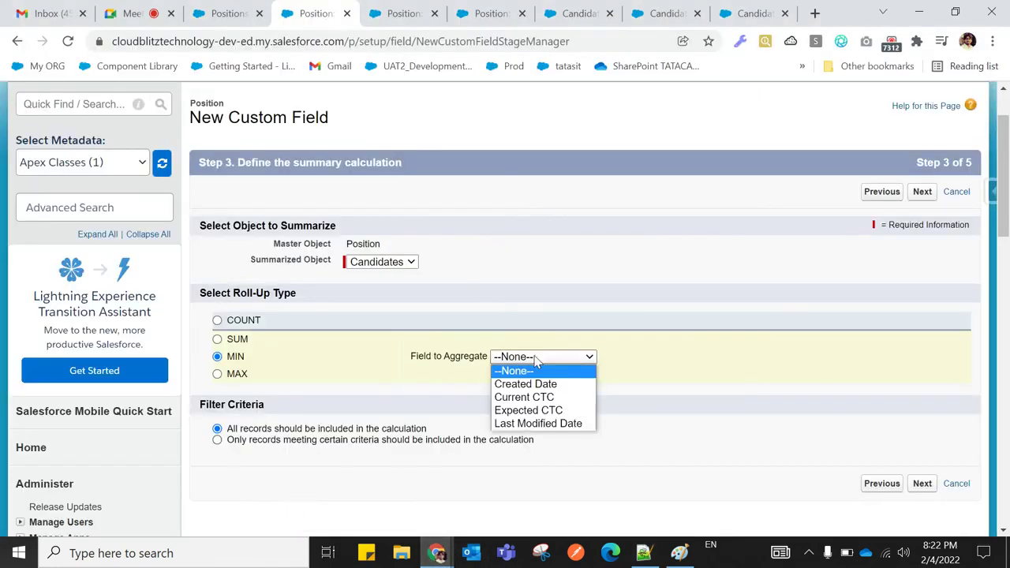
click(536, 411)
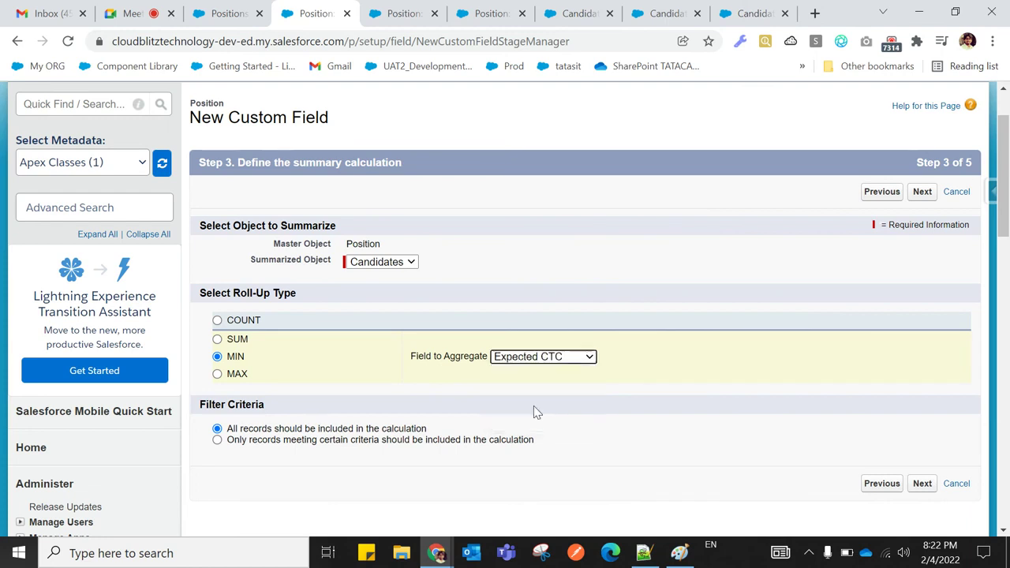
click(921, 483)
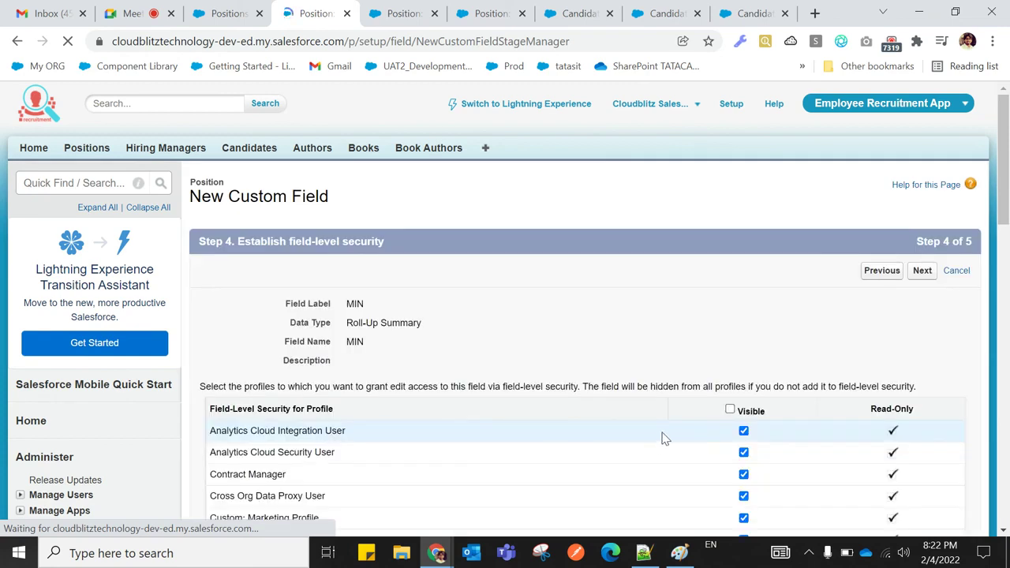
click(920, 272)
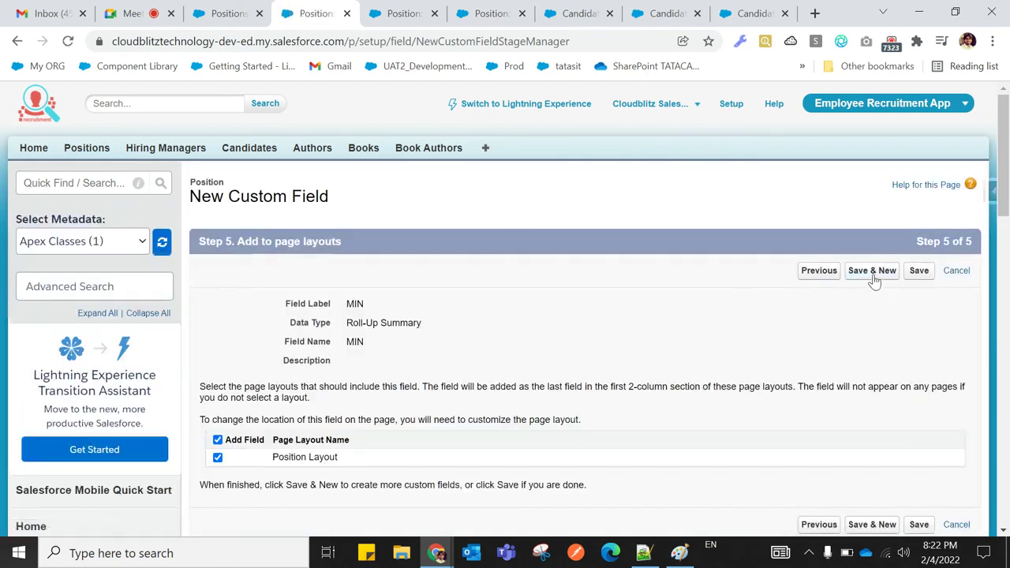
click(876, 281)
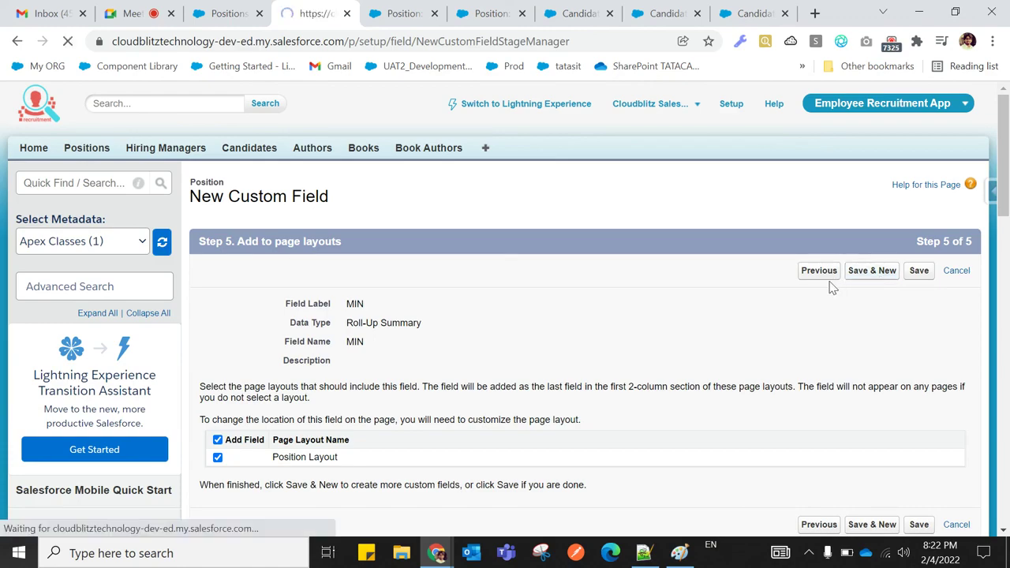
scroll(411, 384, down, 6)
Make the new field a Roll-Up Summary labelled MAX
scroll(379, 384, up, 6)
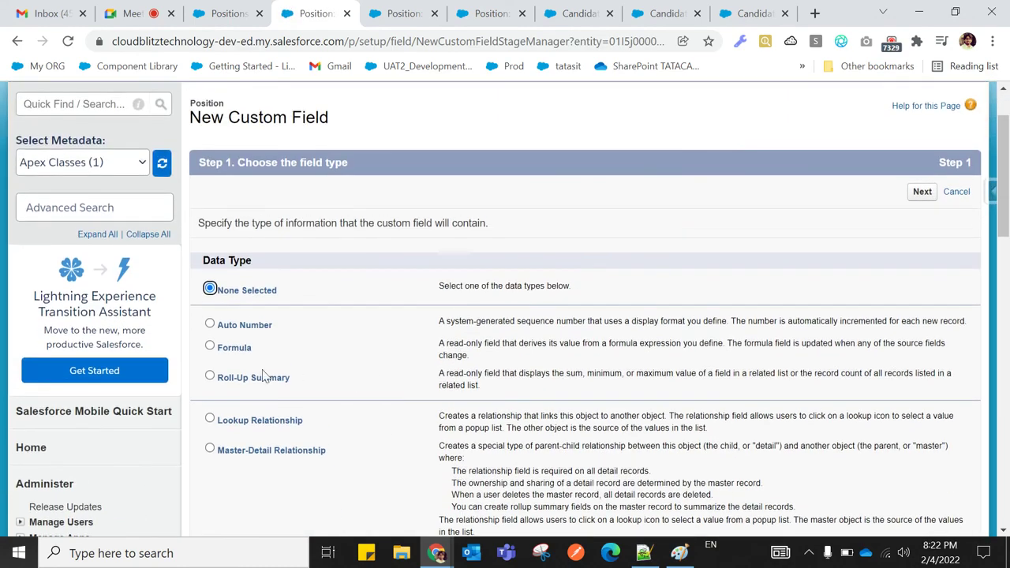
click(210, 377)
scroll(469, 424, down, 10)
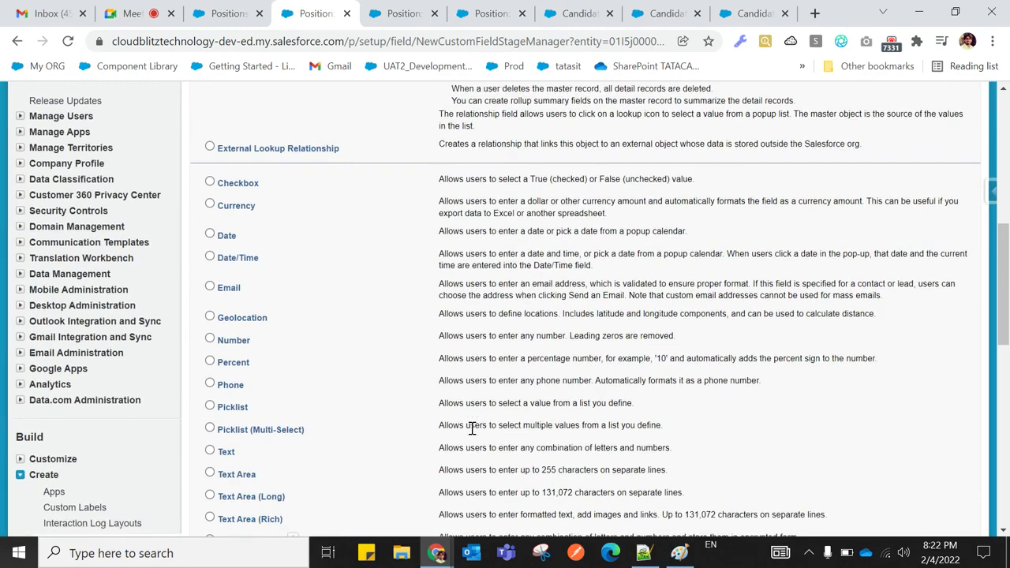
click(918, 404)
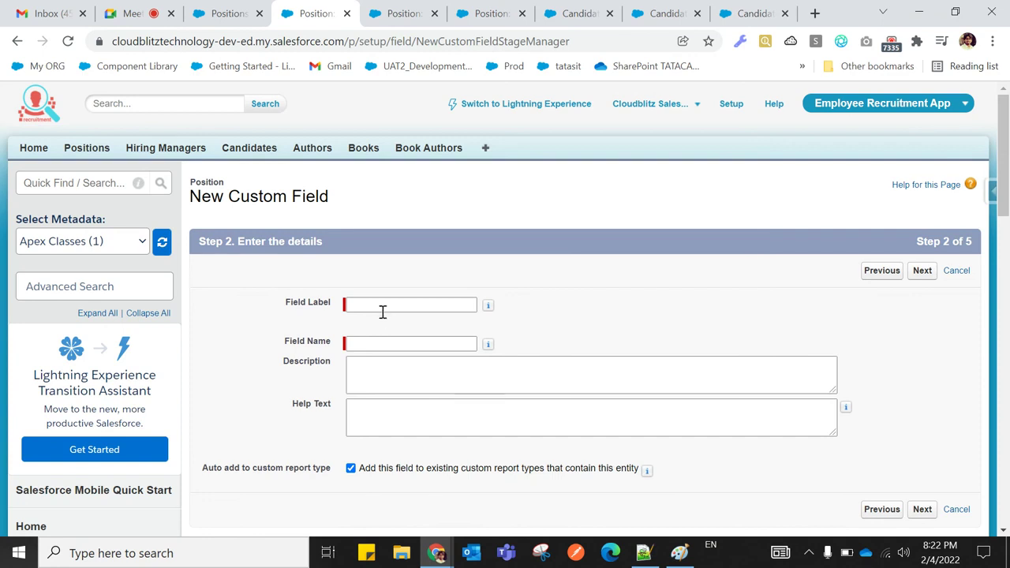
click(381, 306)
text(MAX)
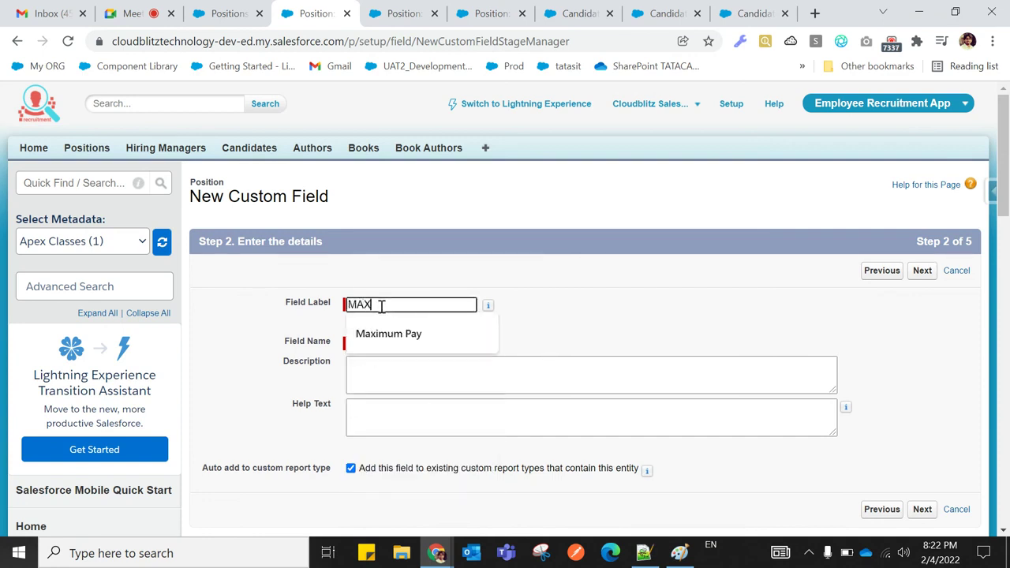
click(588, 303)
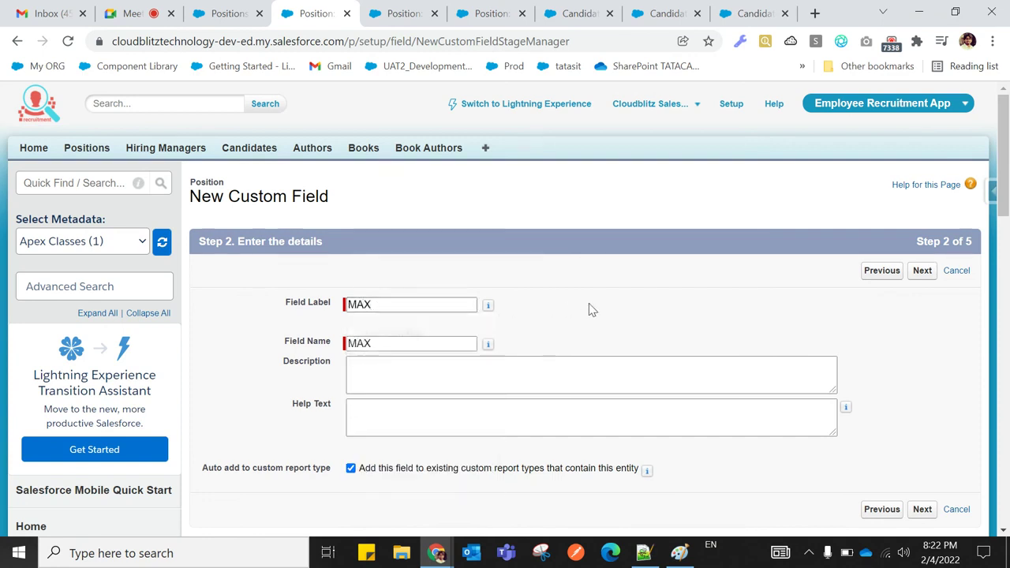
click(923, 509)
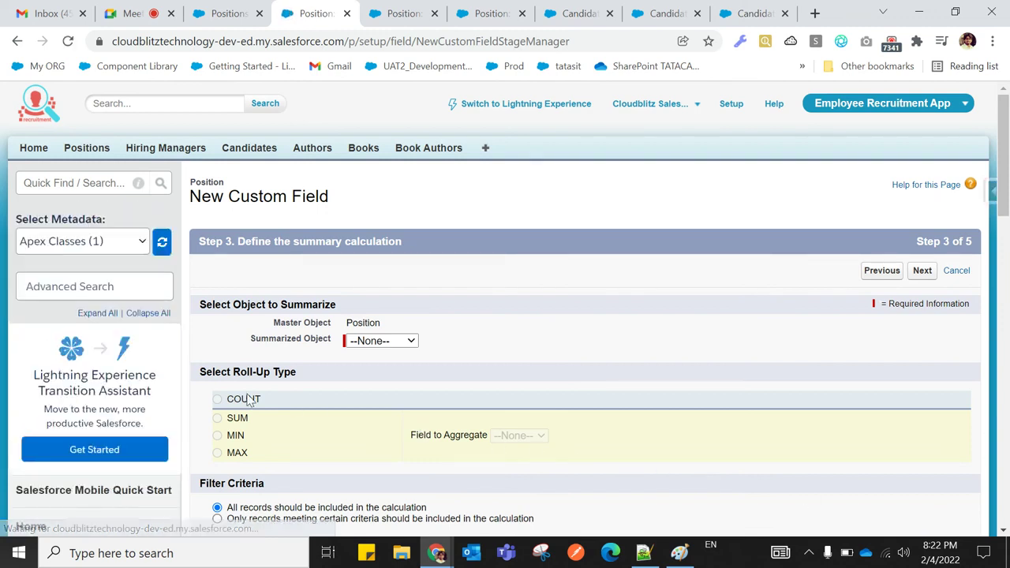
Summarize Candidates with the MAX type on Expected CTC and save the field
click(372, 344)
click(374, 365)
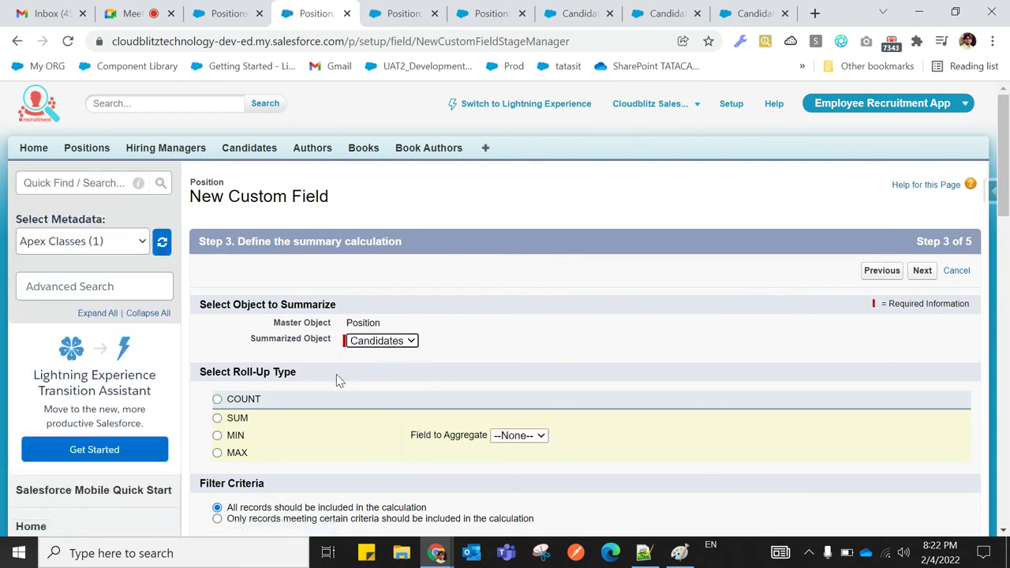
click(218, 453)
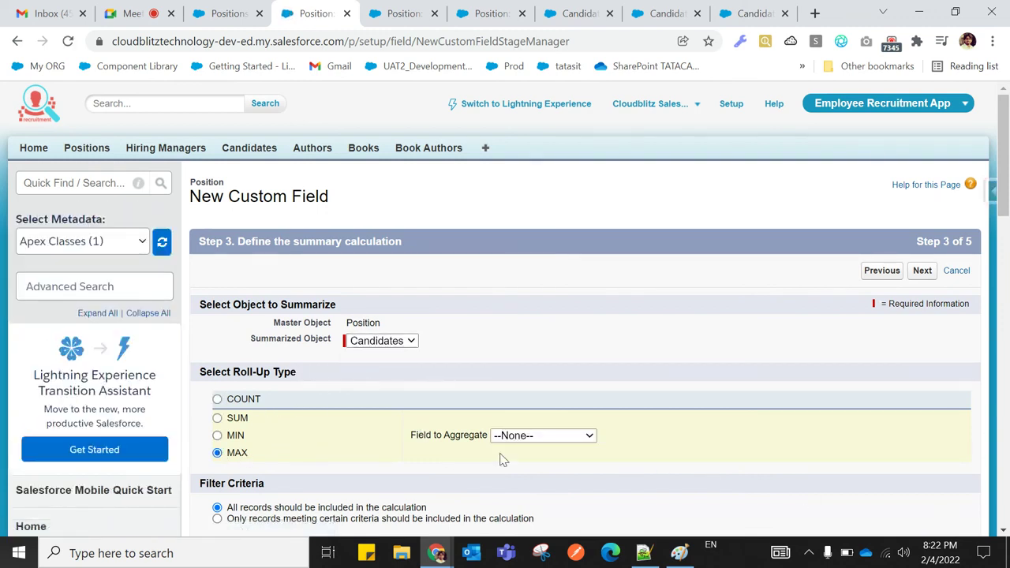
click(539, 437)
click(538, 491)
click(923, 272)
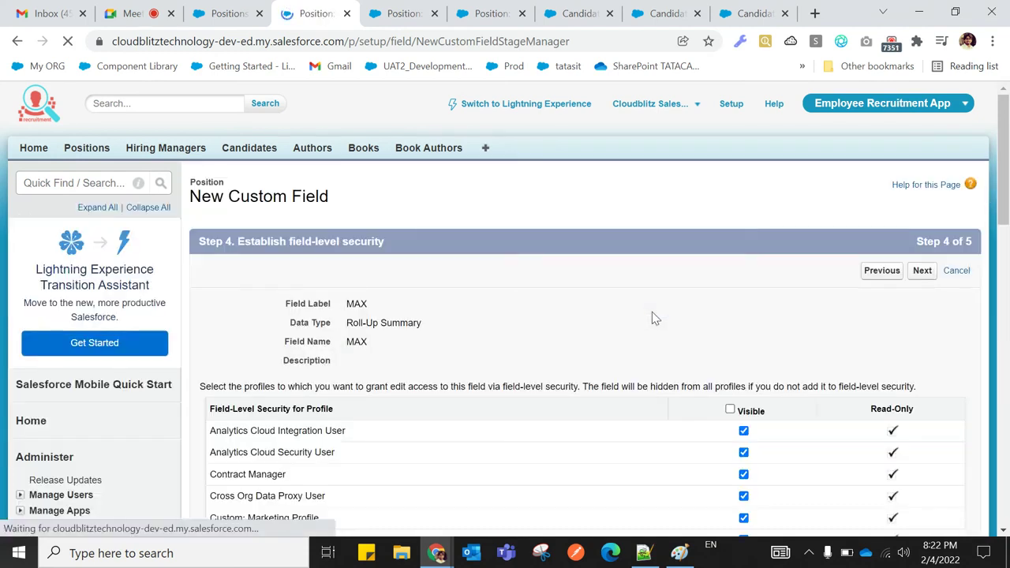
click(921, 274)
click(918, 272)
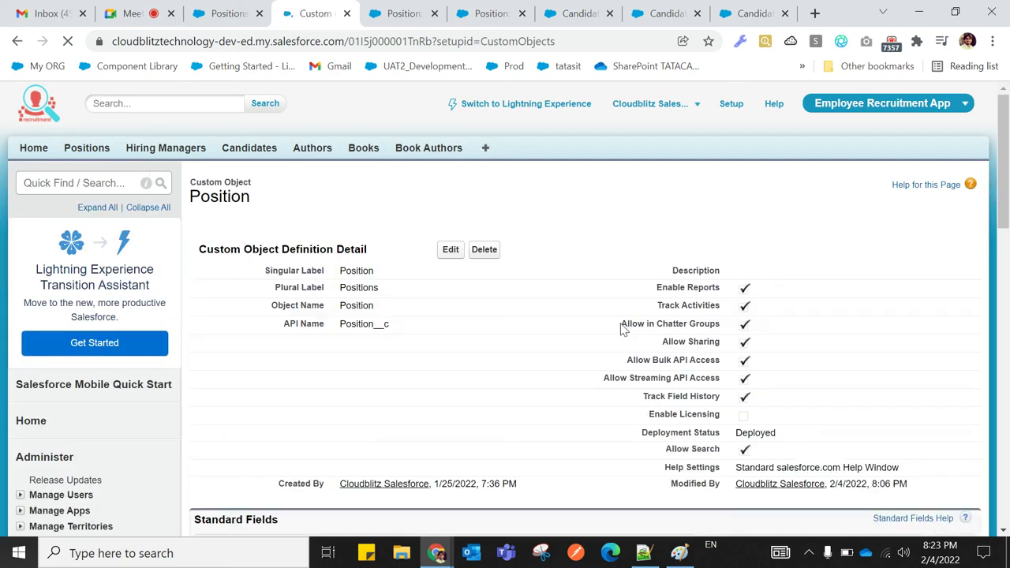
Close the extra browser tabs and reload the Positions list
click(236, 18)
click(347, 15)
click(347, 14)
click(347, 14)
click(347, 14)
click(347, 15)
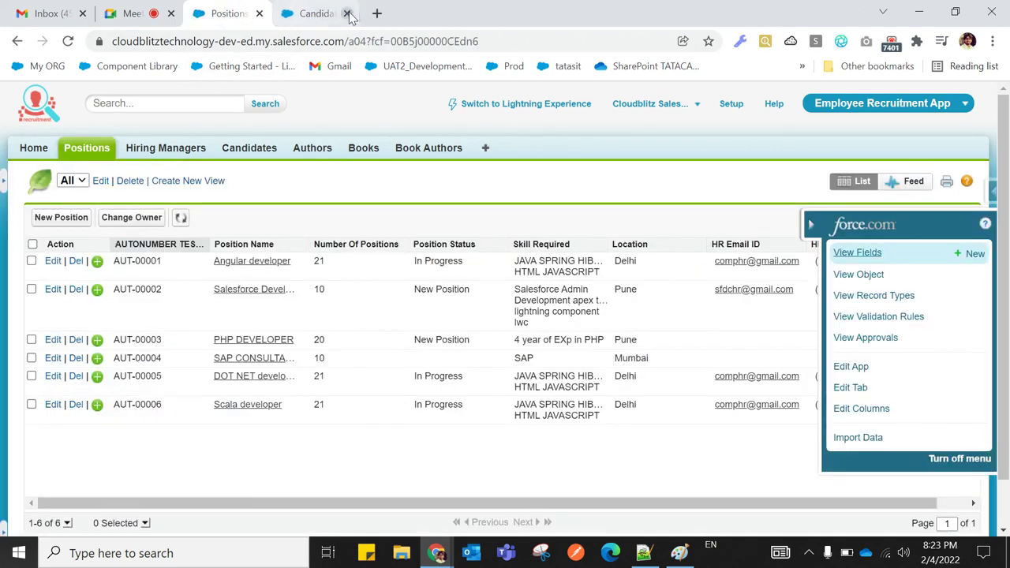
click(347, 15)
click(68, 41)
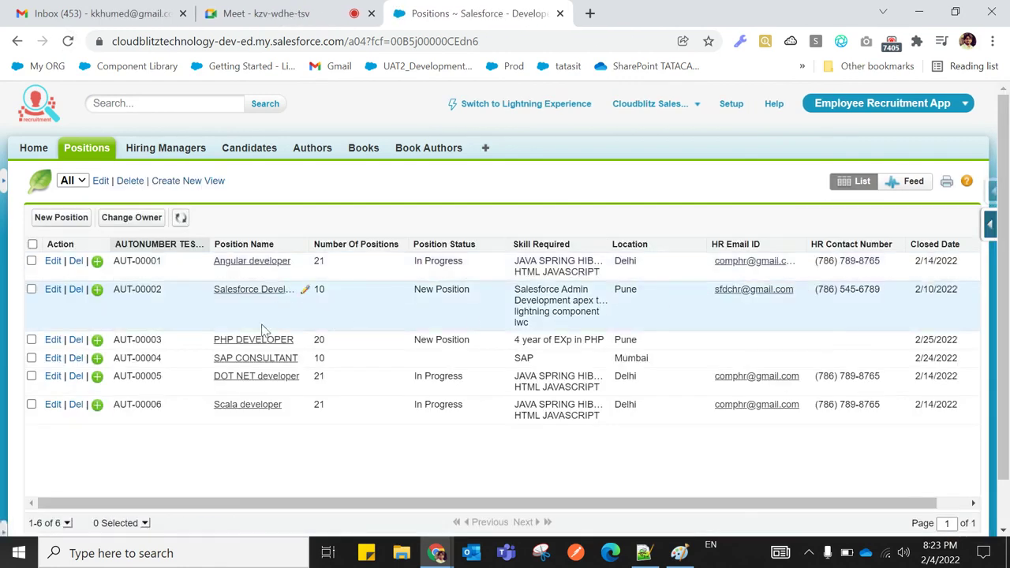
Open DOT NET developer in a new tab, review its ₹14,00,000 SUM/MIN/MAX, then return
right_click(249, 380)
click(255, 389)
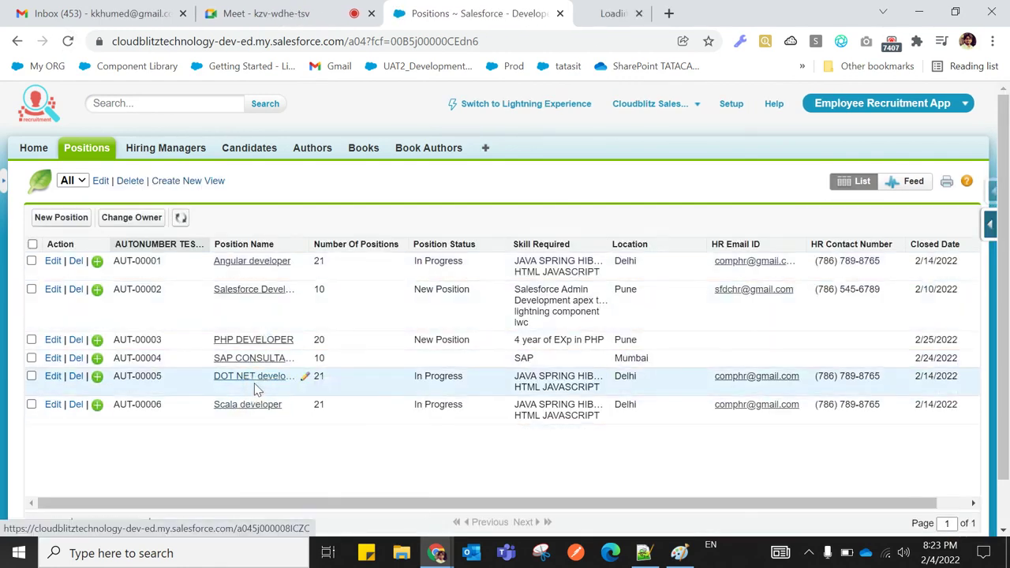
click(601, 16)
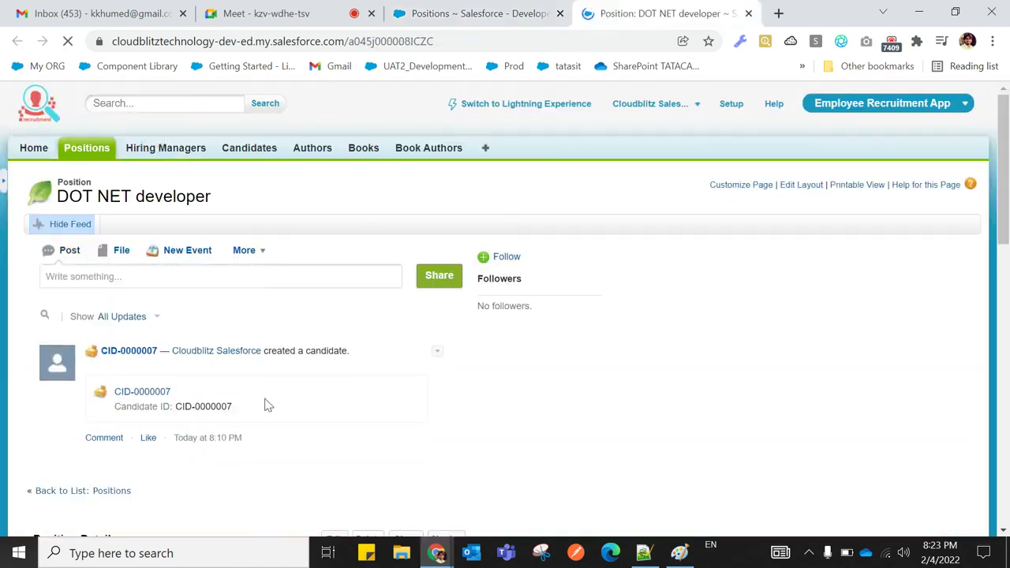
scroll(266, 397, down, 6)
scroll(270, 406, up, 1)
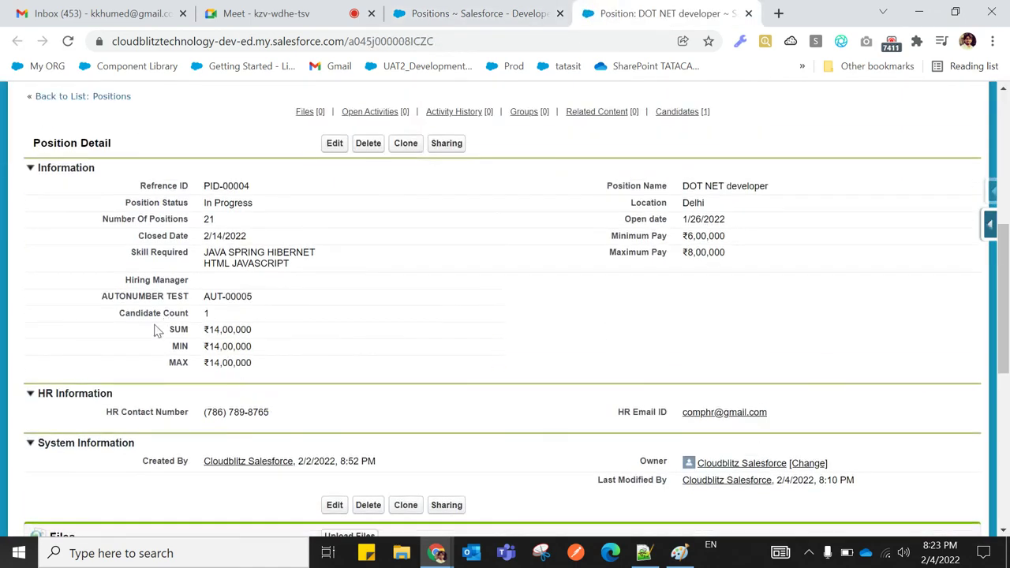
drag(118, 318, 268, 333)
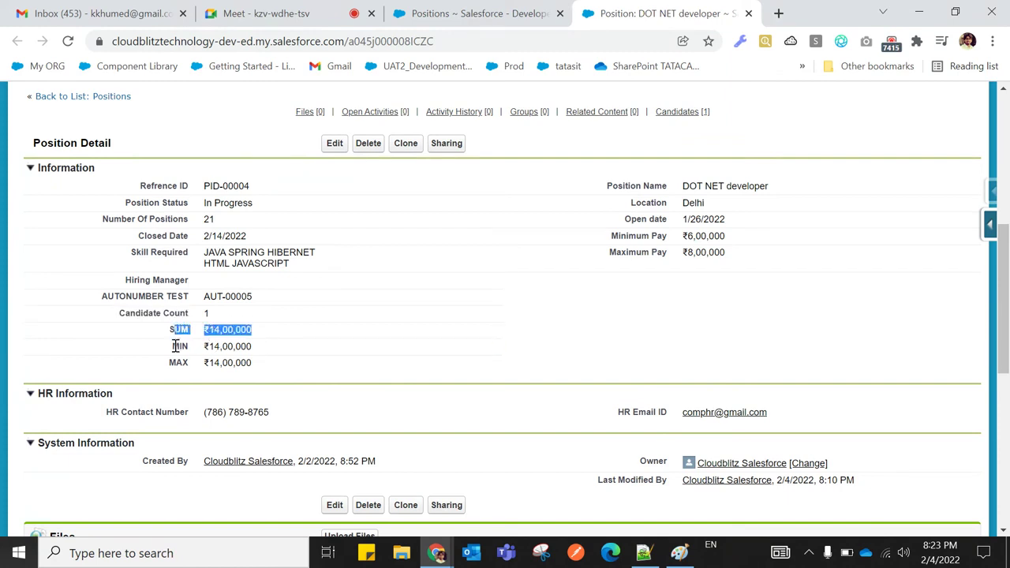
drag(173, 346, 273, 349)
drag(168, 362, 253, 368)
click(140, 376)
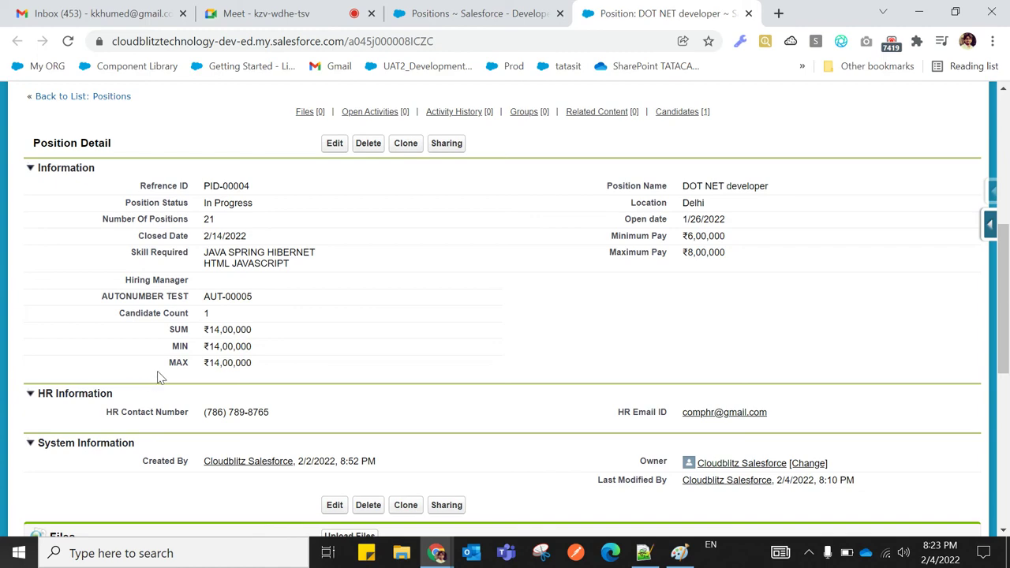
click(432, 14)
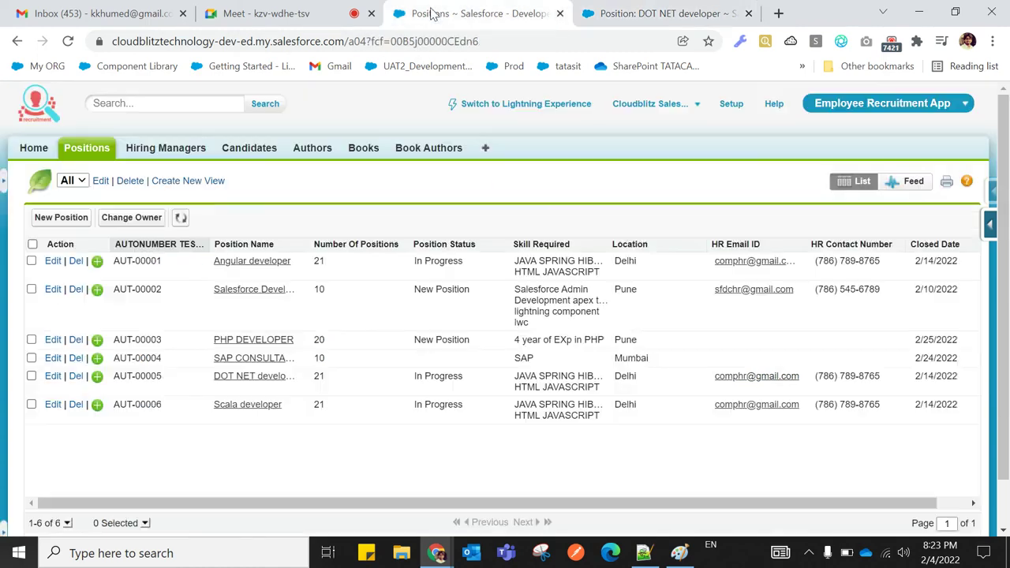
Open the Angular developer position in a new tab and close the DOT NET developer tab
right_click(254, 267)
click(299, 277)
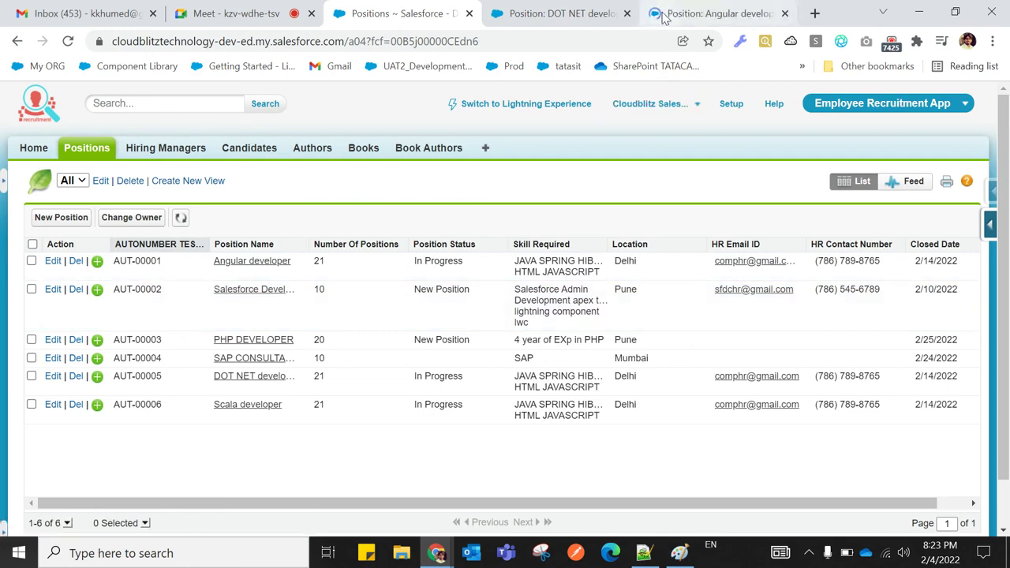
click(663, 16)
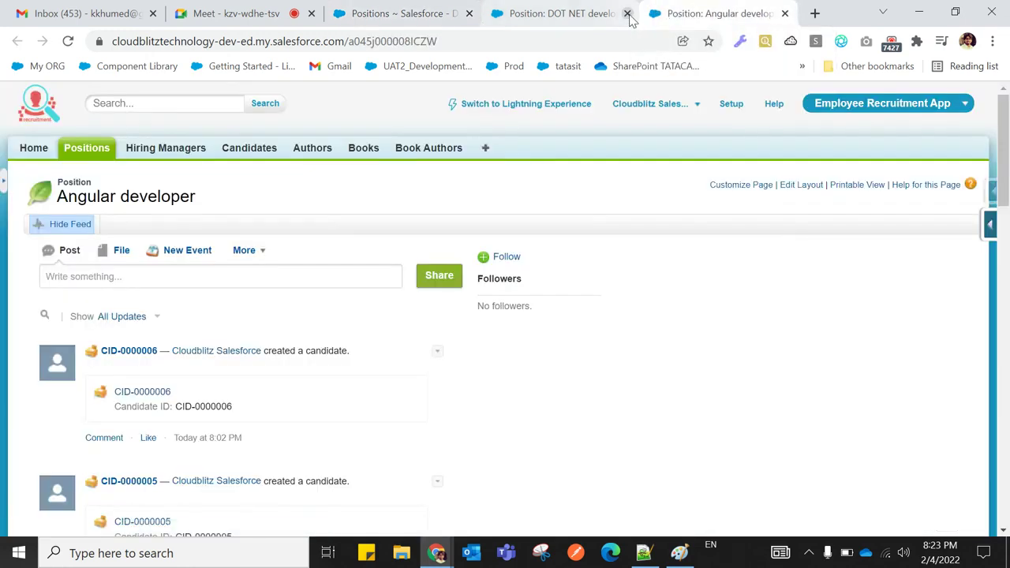
click(627, 15)
scroll(311, 327, down, 12)
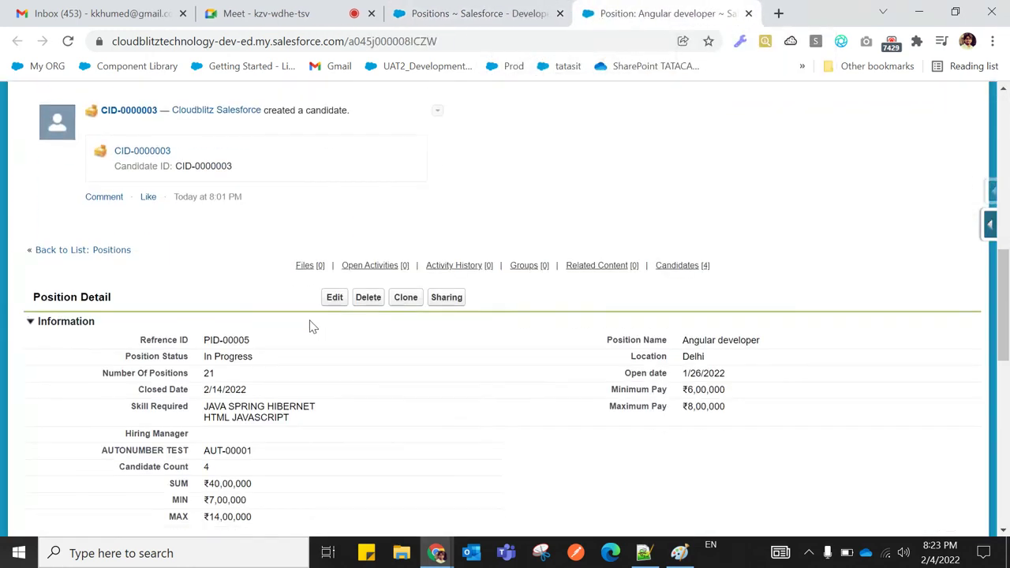
Highlight Candidate Count 4, SUM ₹40,00,000, MIN ₹7,00,000 and MAX ₹14,00,000 in turn
double_click(205, 311)
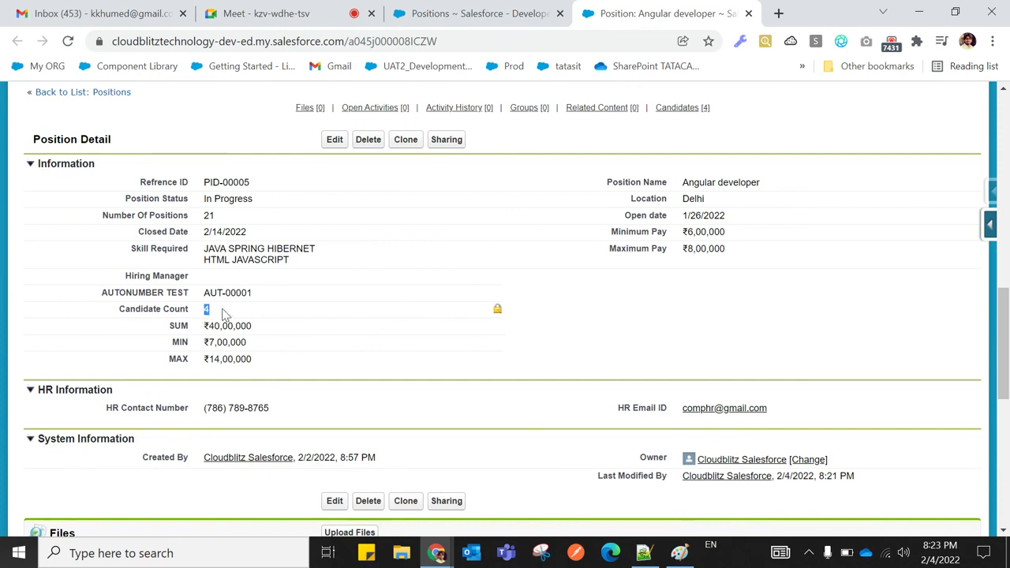
click(142, 344)
drag(204, 326, 270, 329)
click(112, 347)
drag(199, 344, 257, 347)
click(102, 355)
drag(163, 357, 261, 367)
click(121, 367)
Re-highlight the MIN ₹7,00,000 and MAX ₹14,00,000 values, then go to Notepad++
scroll(286, 352, down, 6)
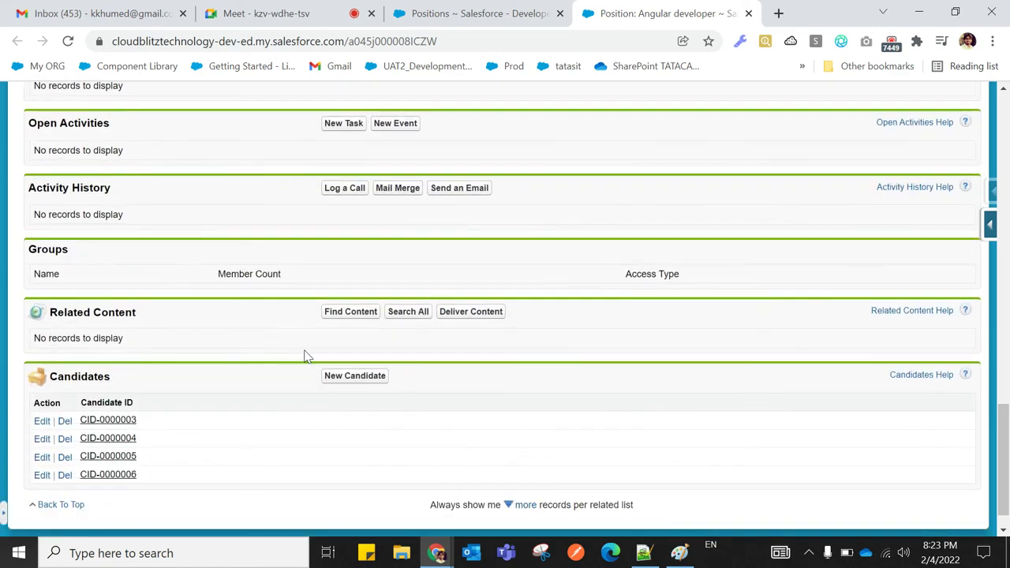
scroll(316, 363, up, 4)
scroll(318, 368, up, 2)
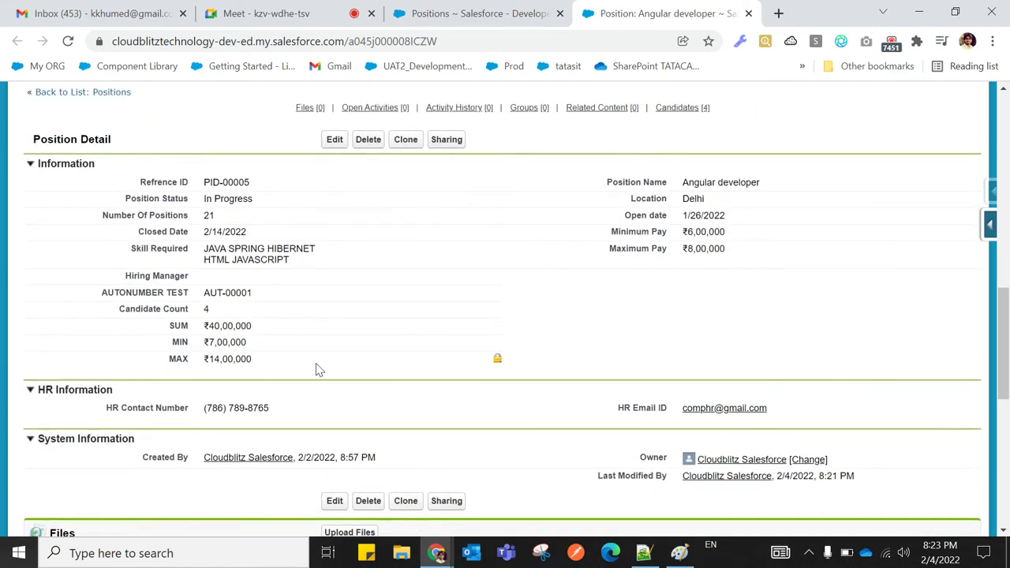
scroll(318, 368, up, 1)
scroll(318, 368, down, 1)
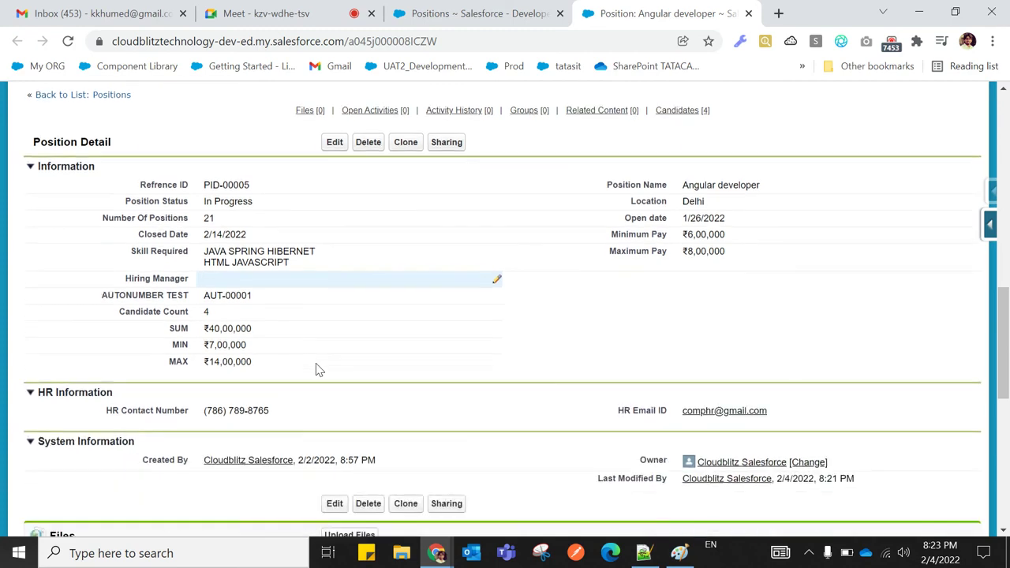
drag(204, 342, 257, 346)
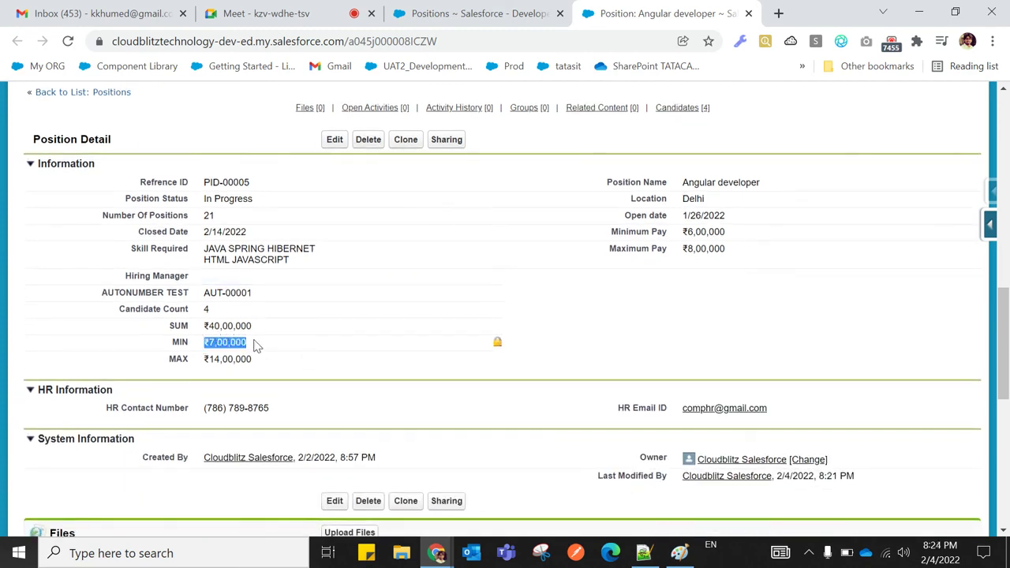
click(89, 361)
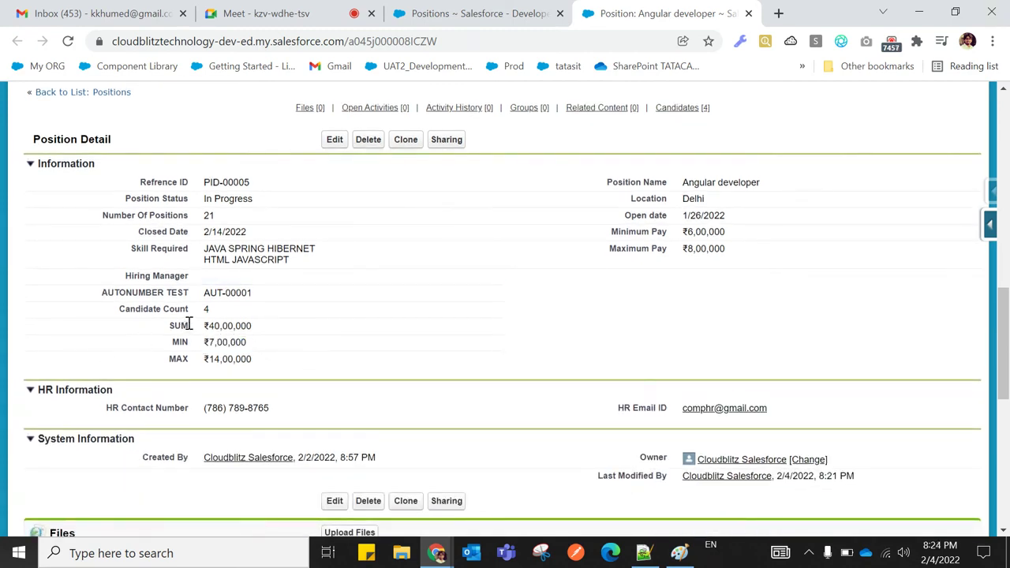
scroll(189, 325, down, 1)
drag(200, 281, 271, 289)
click(124, 289)
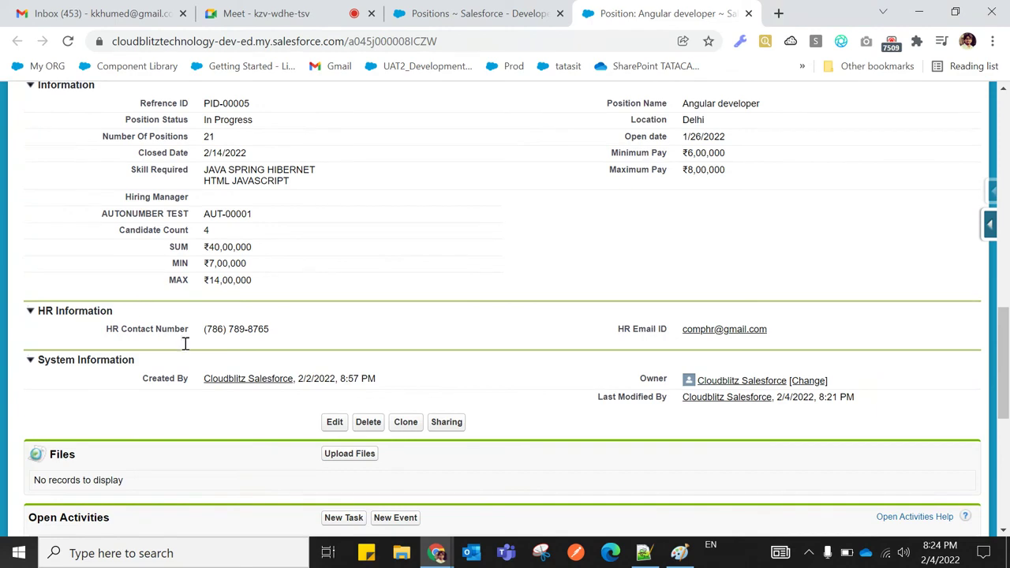
click(643, 553)
Write the heading 'Governer Limits' on line 252 with a dashed underline
scroll(345, 400, down, 2)
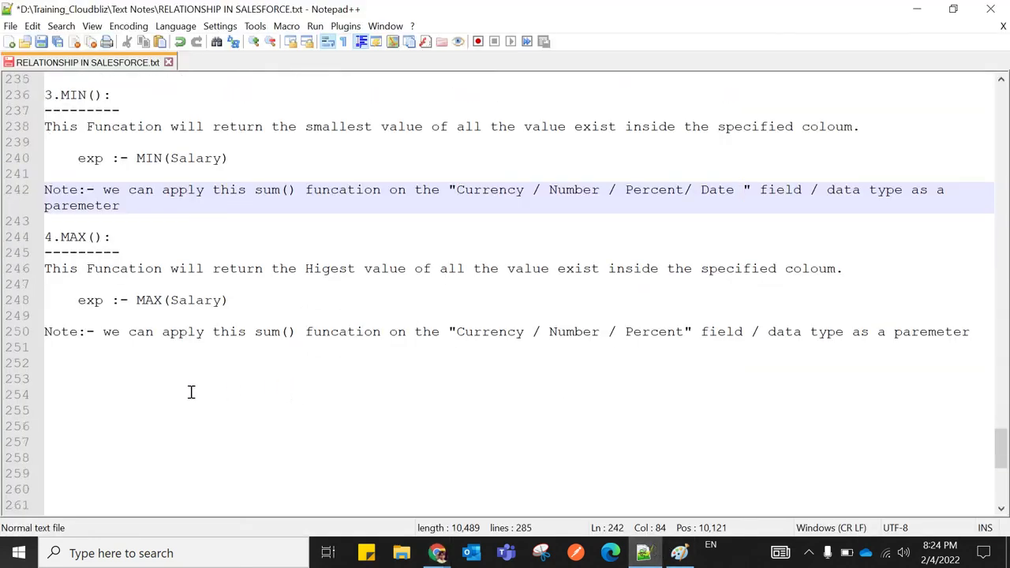
click(48, 362)
text(Governer Limits)
key(Return)
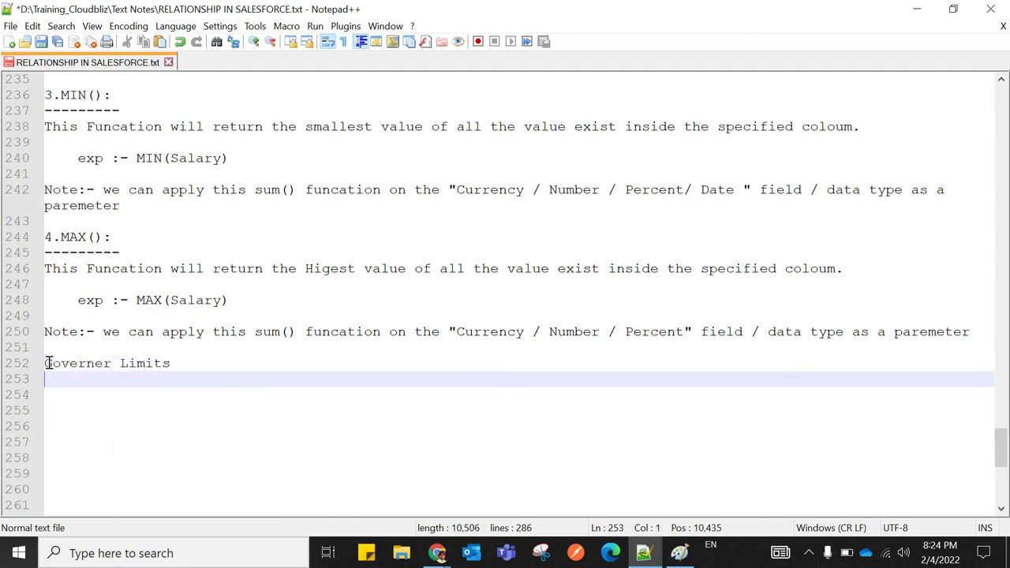
text(----------------)
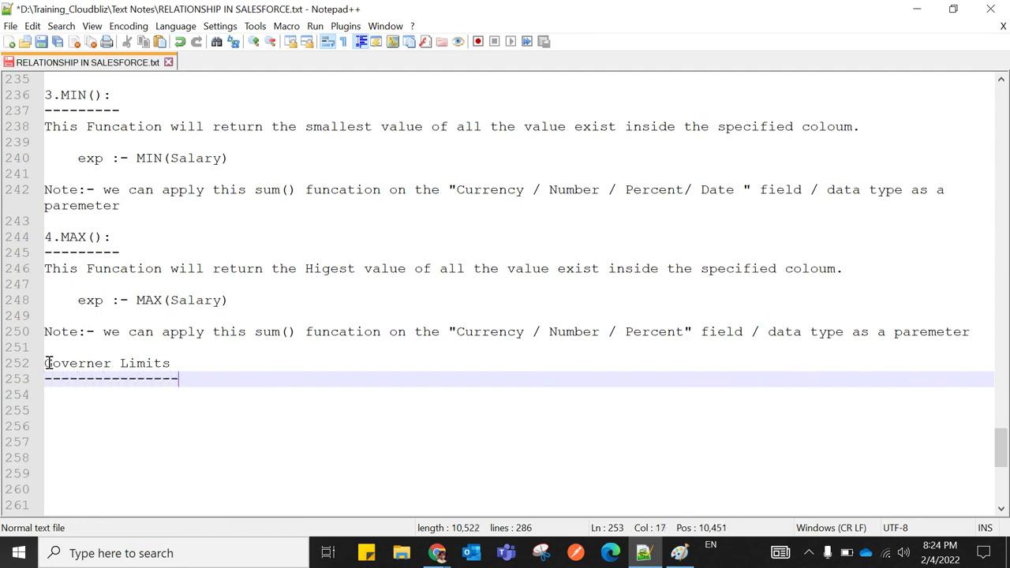
key(Return)
scroll(311, 323, down, 1)
scroll(310, 324, up, 2)
scroll(311, 324, up, 5)
scroll(310, 323, down, 1)
scroll(310, 323, down, 4)
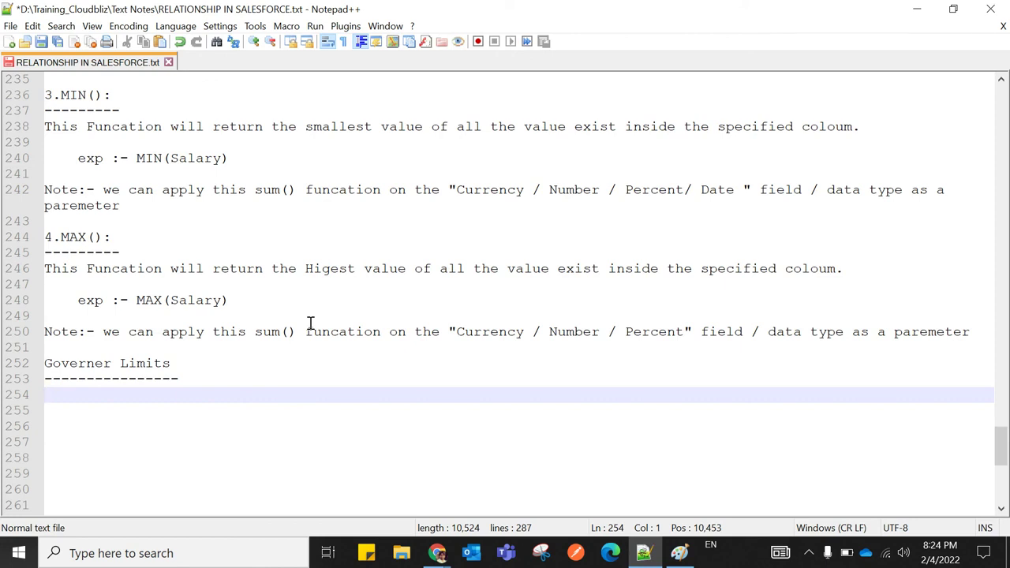
Add the note 'We can create only 25 Rollup summary fields in one object.'
text(we can c)
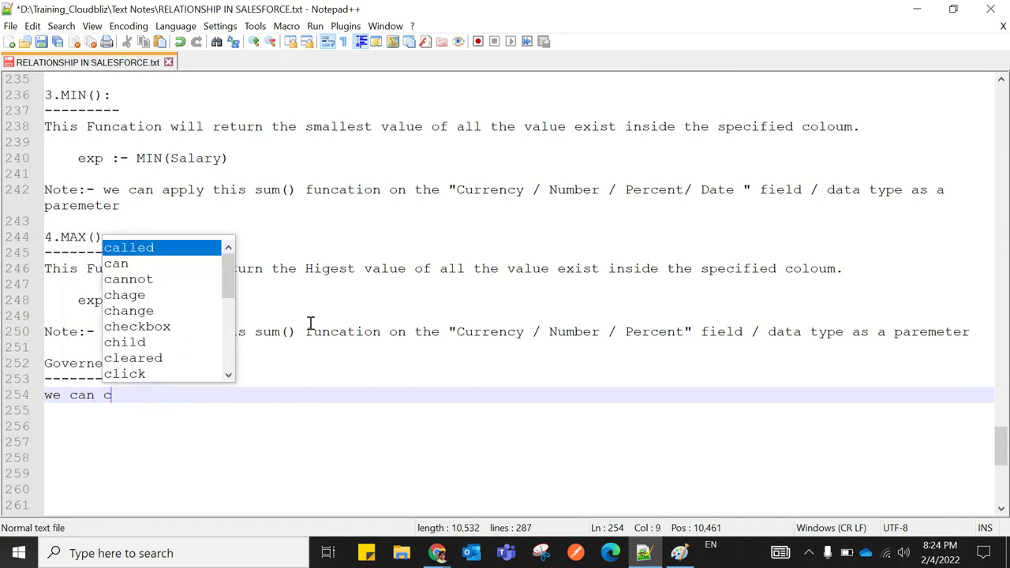
text(reate)
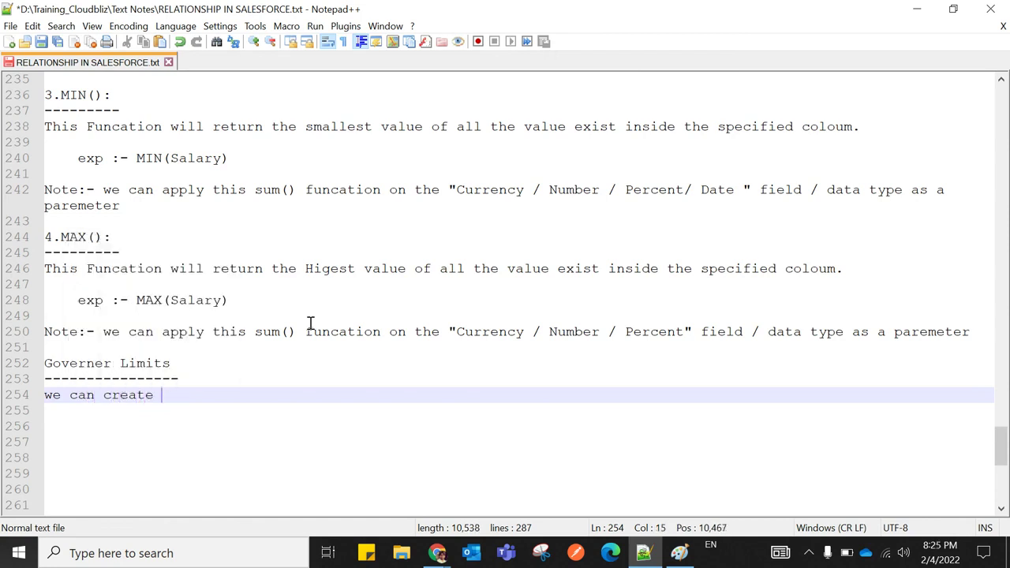
text(m)
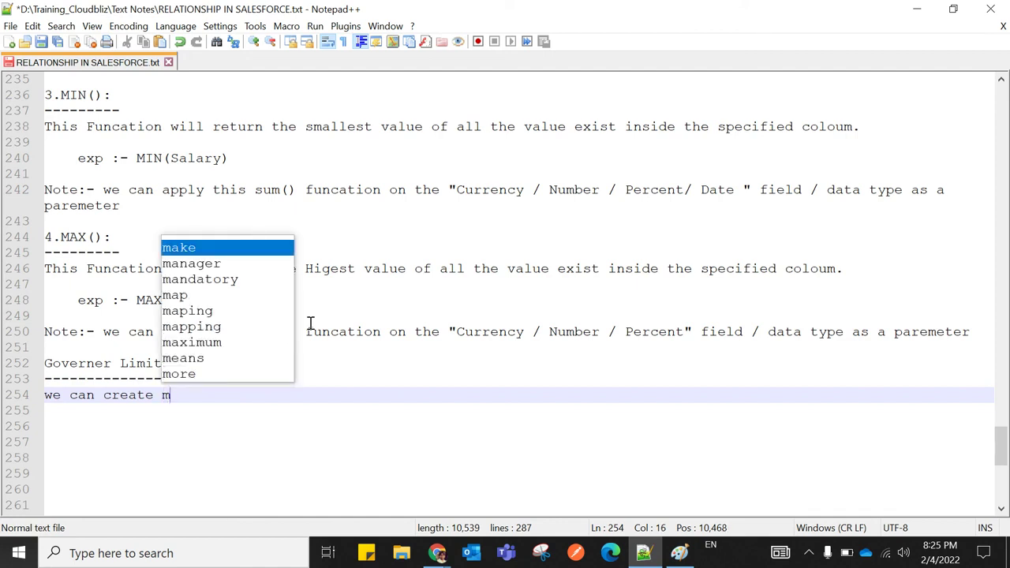
key(BackSpace)
text(only 25 Rollup summary fields i)
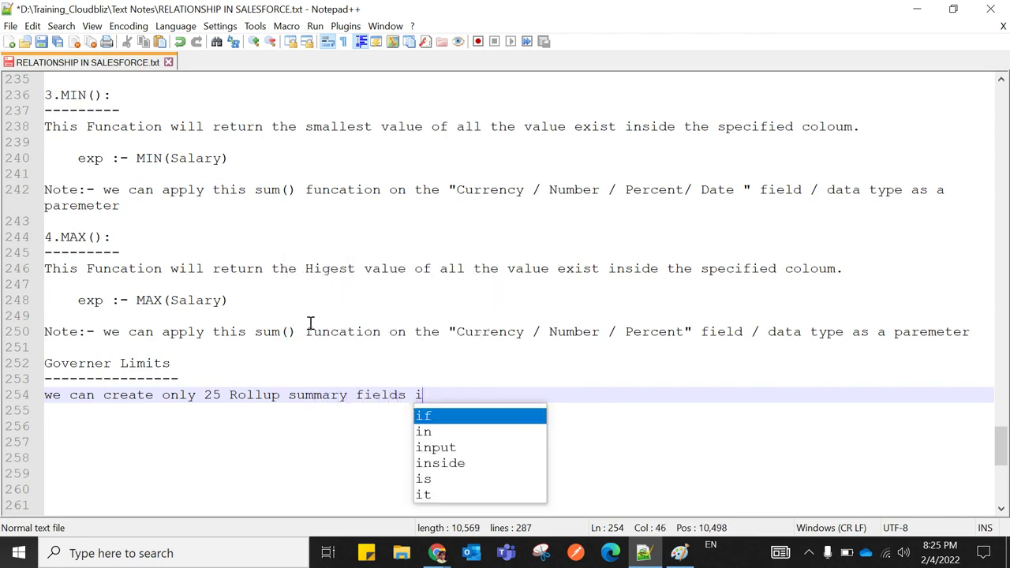
text(n o)
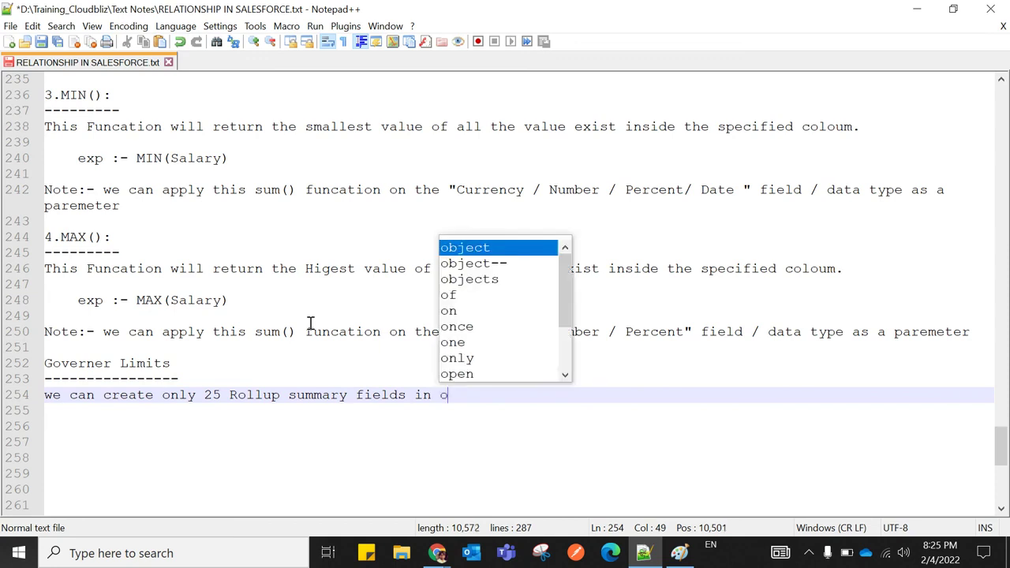
text(ne object.)
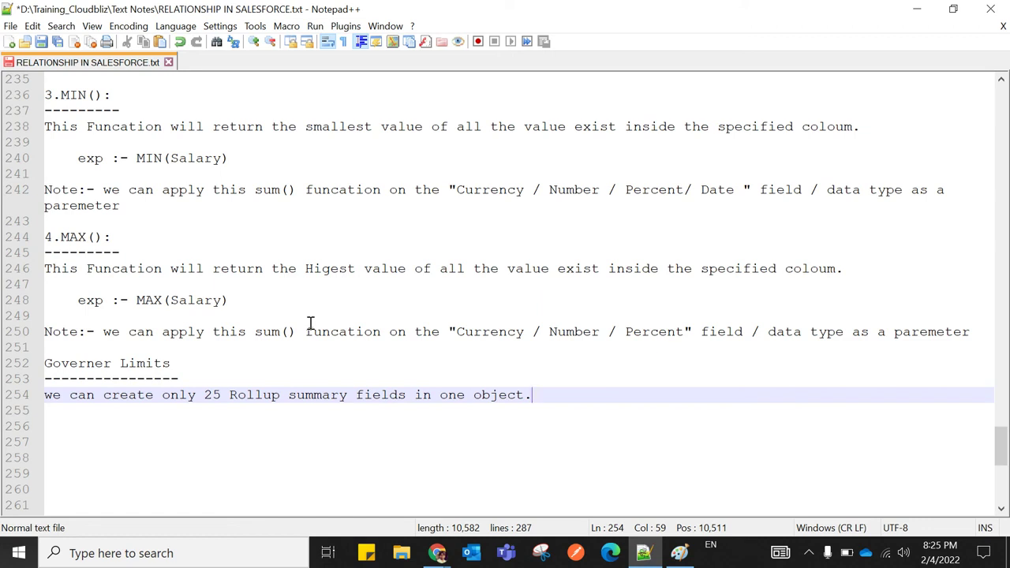
click(51, 394)
key(BackSpace)
text(W)
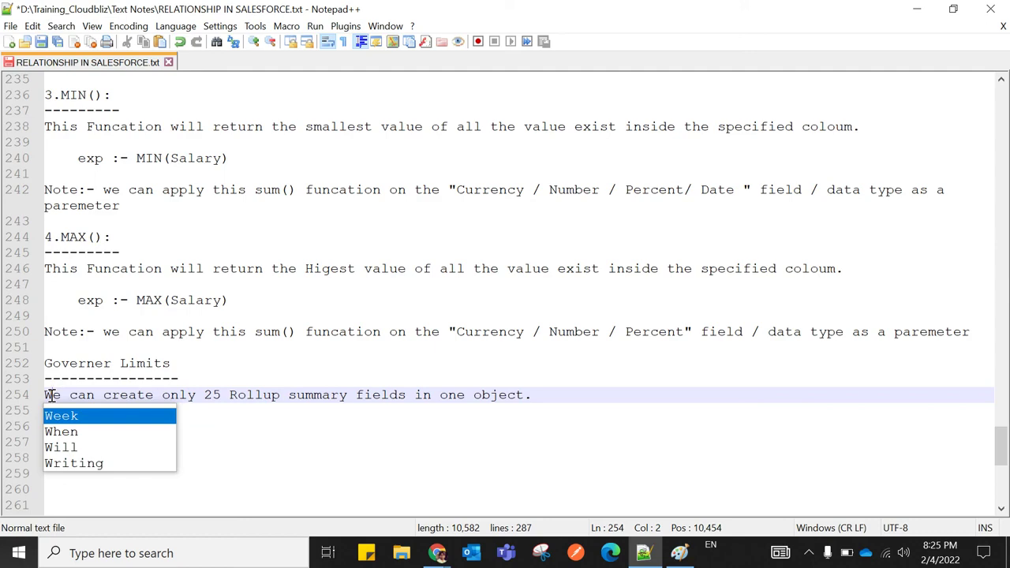
click(280, 442)
scroll(279, 443, up, 7)
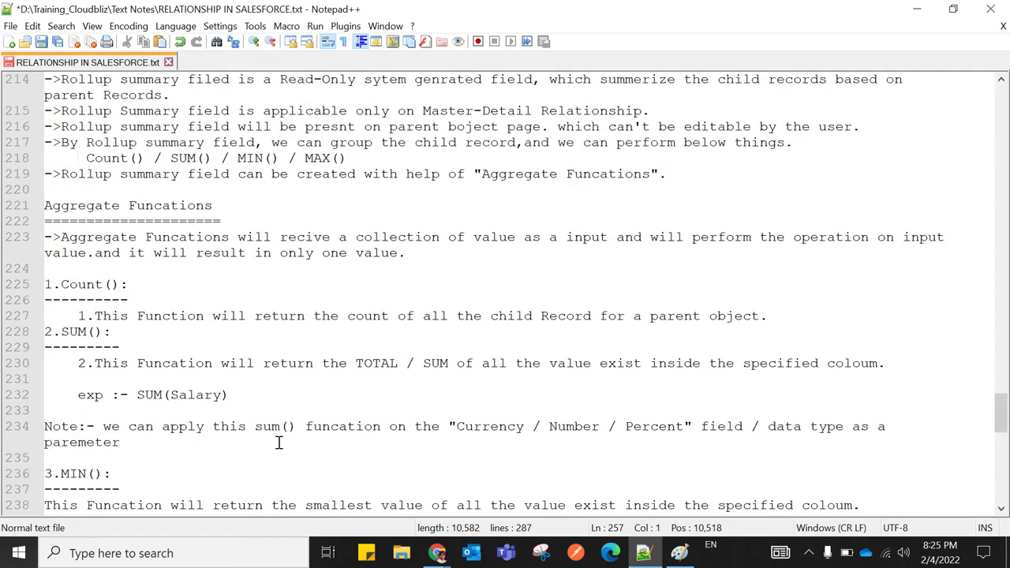
scroll(279, 443, up, 13)
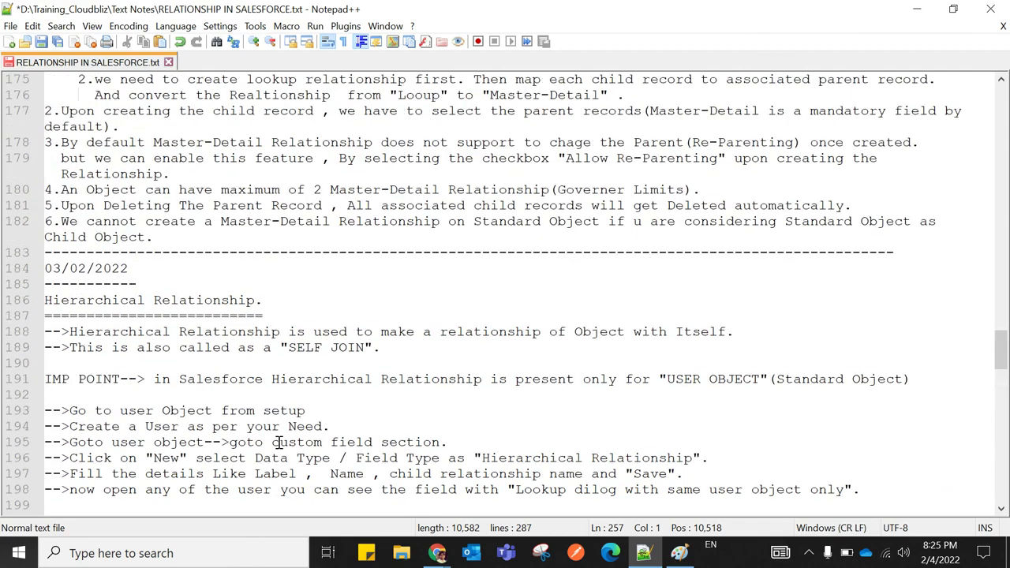
scroll(280, 442, up, 19)
scroll(330, 407, up, 9)
scroll(329, 407, up, 2)
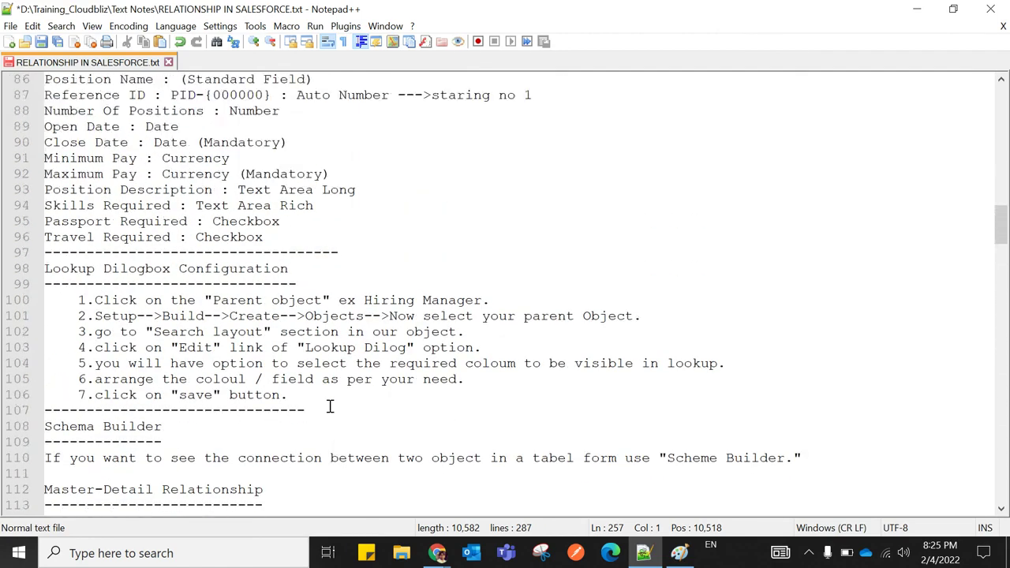
scroll(330, 406, up, 20)
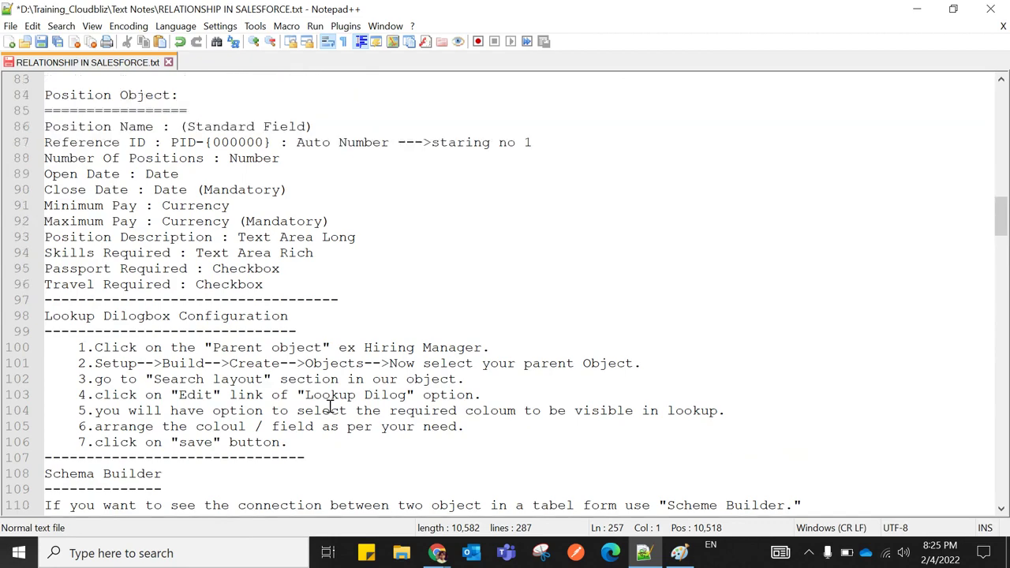
scroll(330, 407, up, 7)
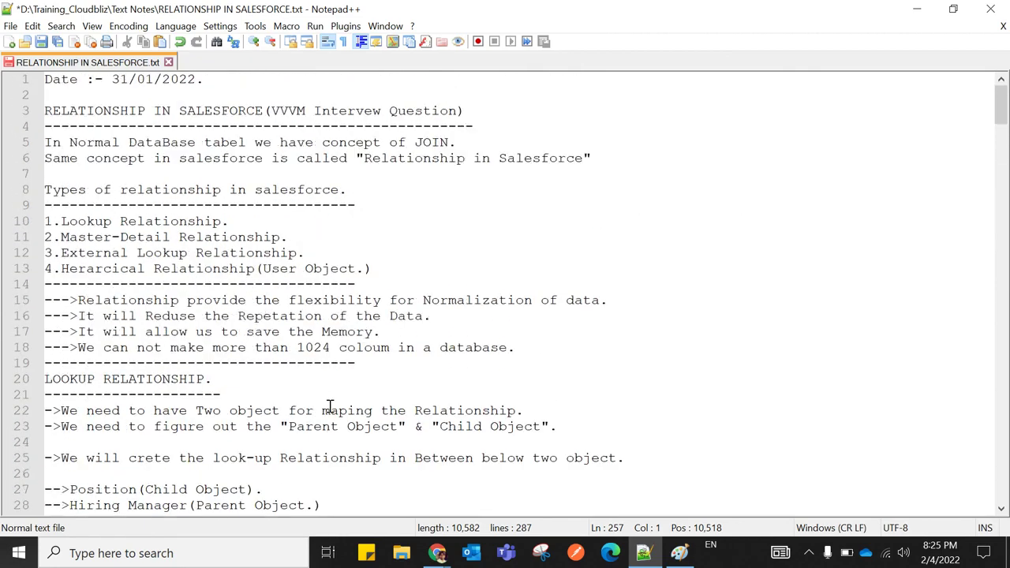
scroll(330, 406, down, 20)
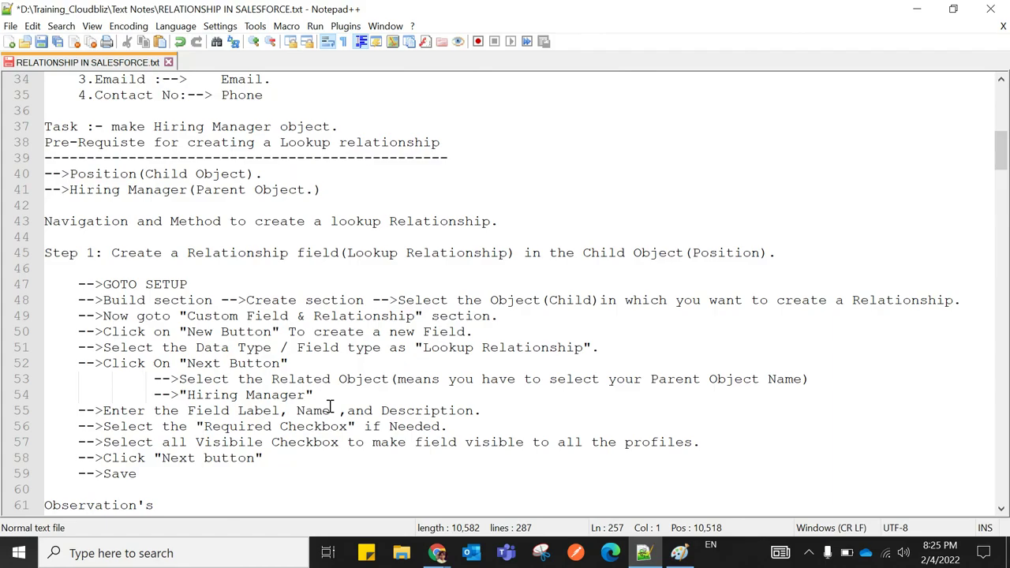
scroll(329, 406, down, 20)
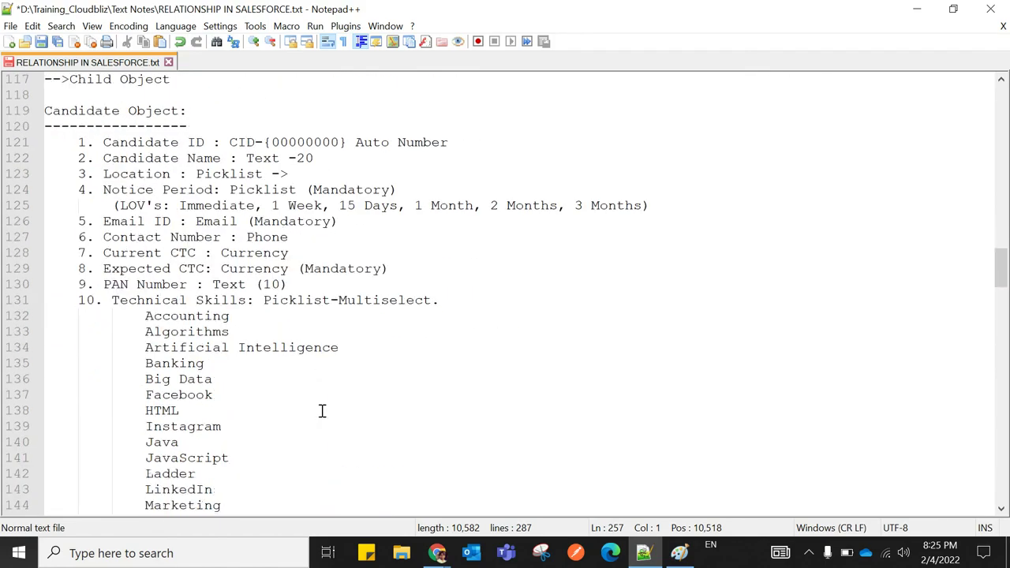
scroll(322, 410, down, 20)
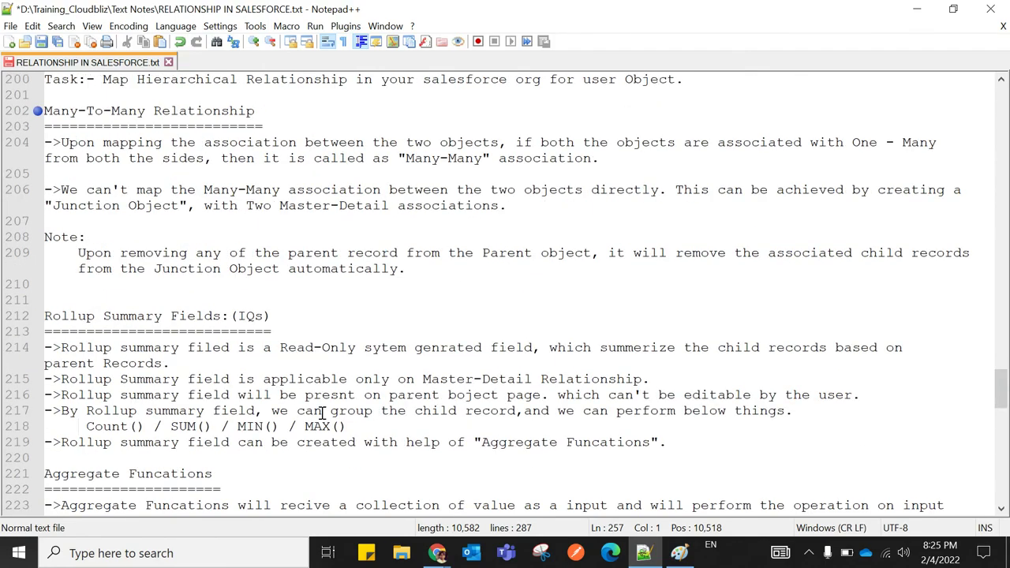
scroll(322, 413, down, 5)
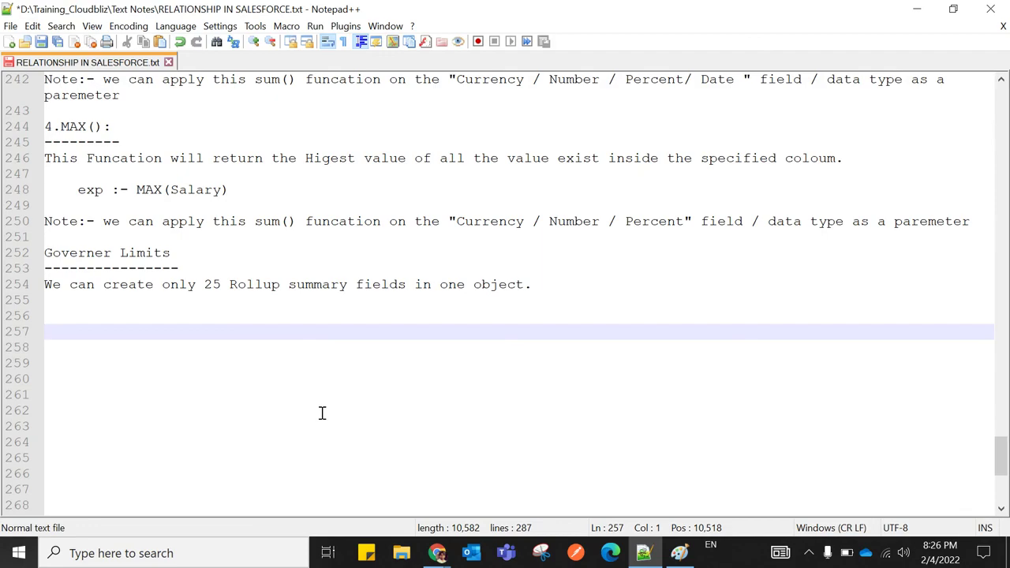
scroll(324, 409, up, 1)
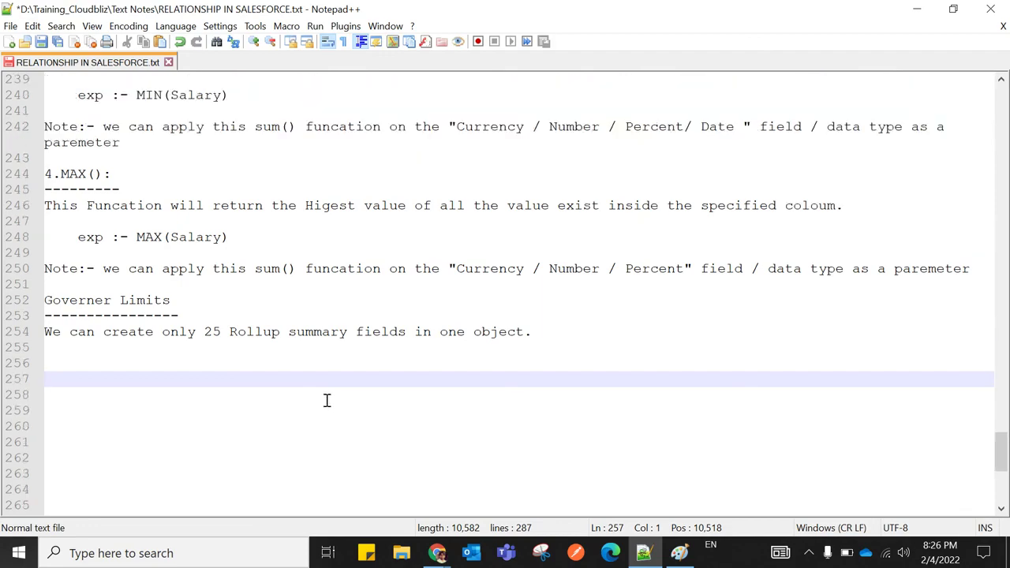
scroll(327, 400, up, 3)
drag(1002, 456, 1001, 99)
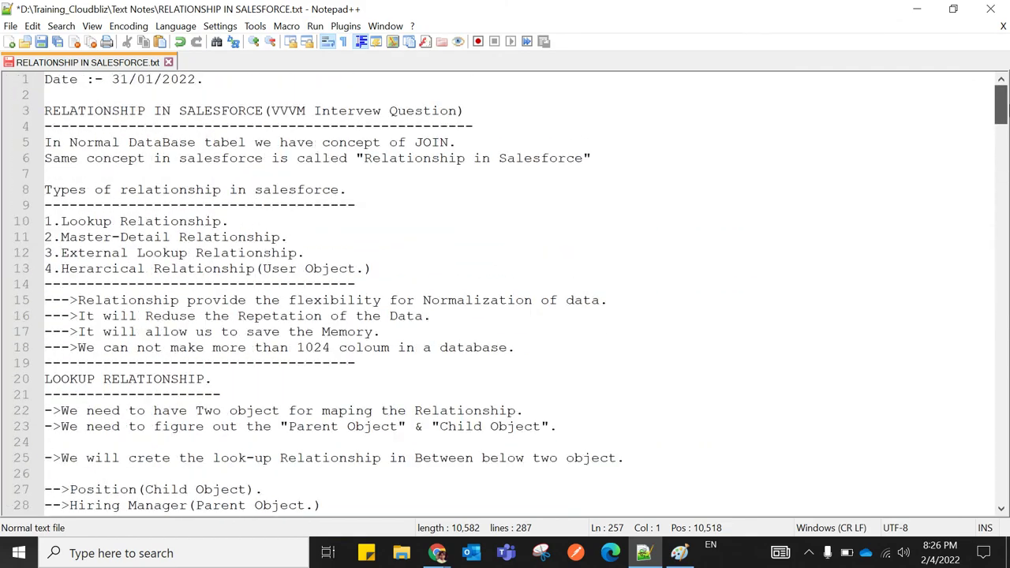
drag(1009, 109, 1009, 453)
mouse_move(1009, 455)
mouse_down()
mouse_move(1001, 103)
mouse_move(1000, 475)
mouse_move(1001, 440)
mouse_up()
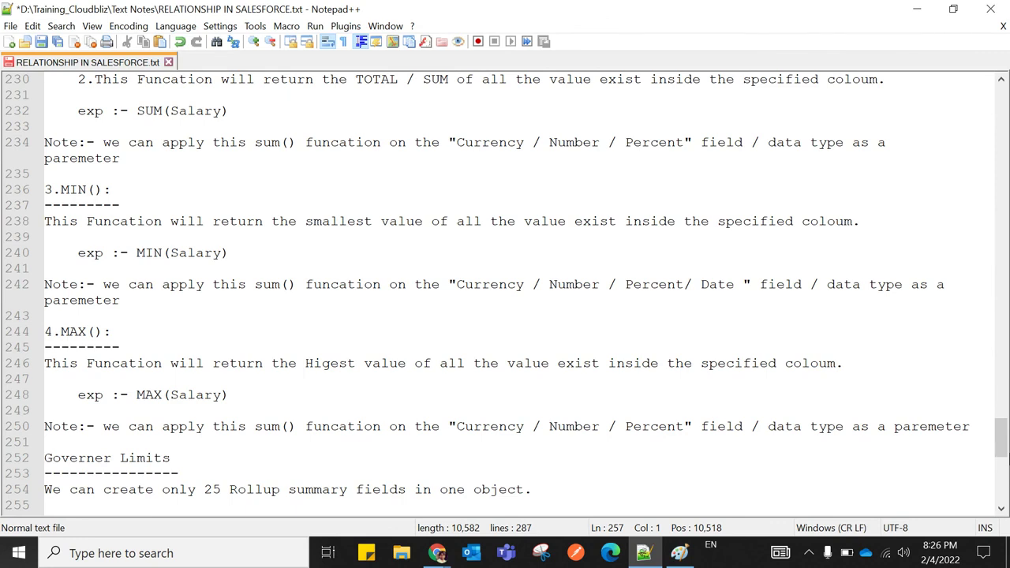
scroll(355, 251, down, 3)
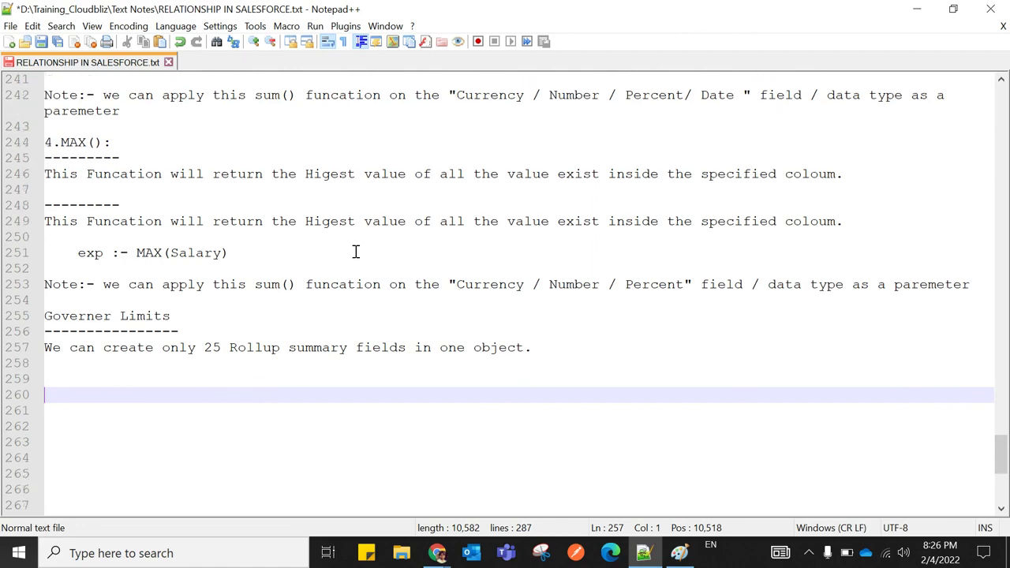
scroll(365, 268, up, 7)
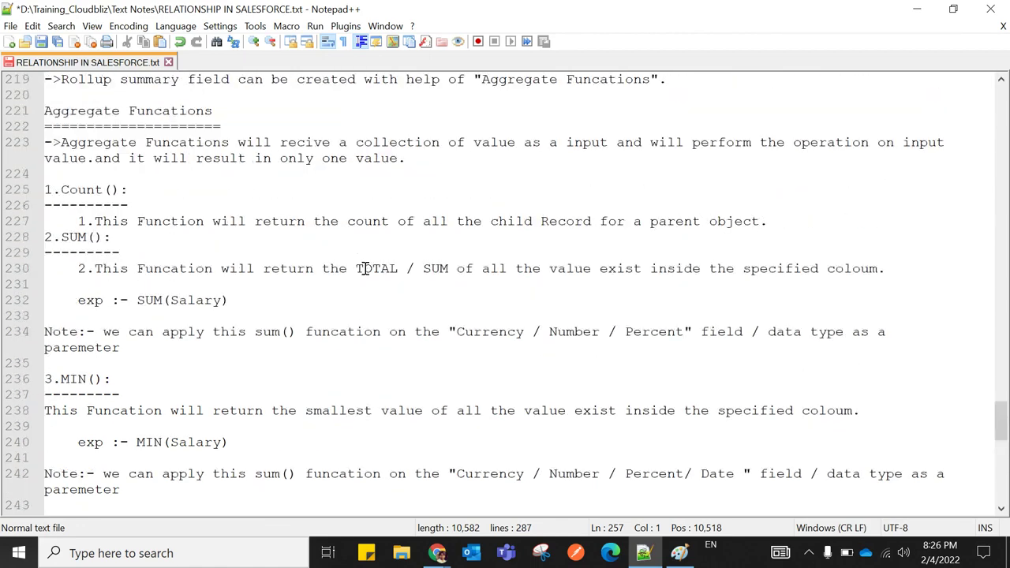
scroll(364, 269, up, 3)
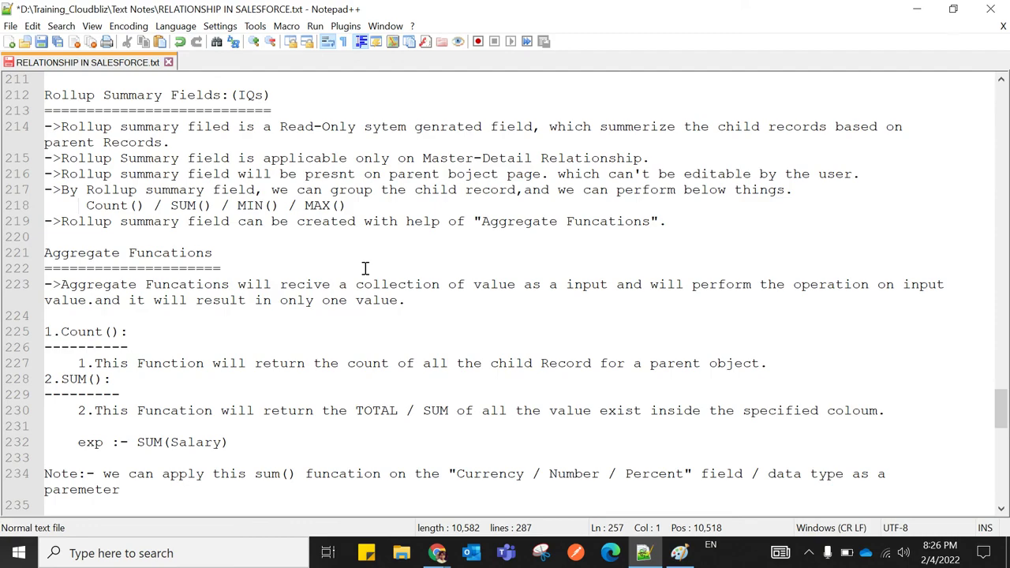
scroll(433, 260, up, 11)
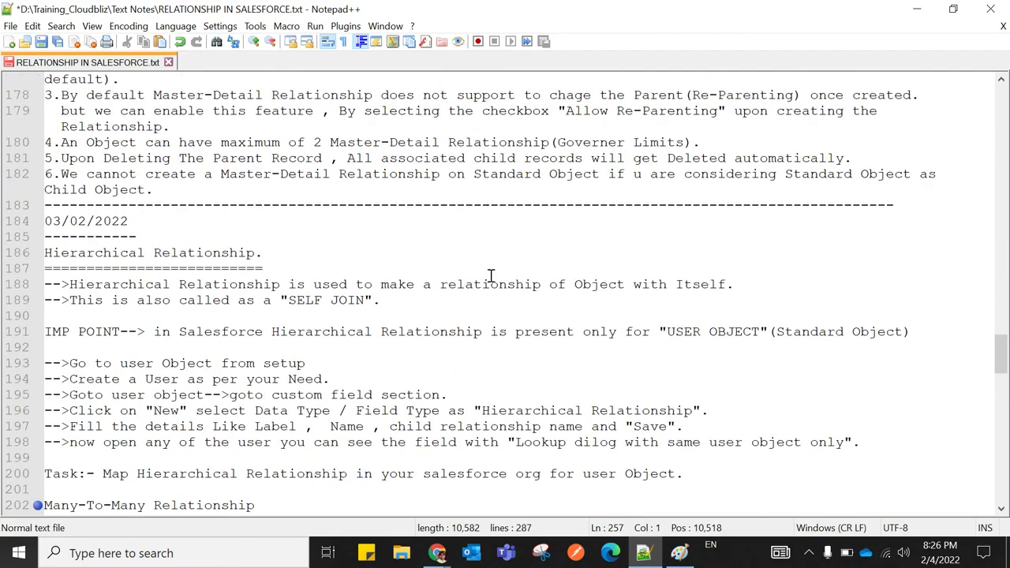
scroll(490, 276, up, 15)
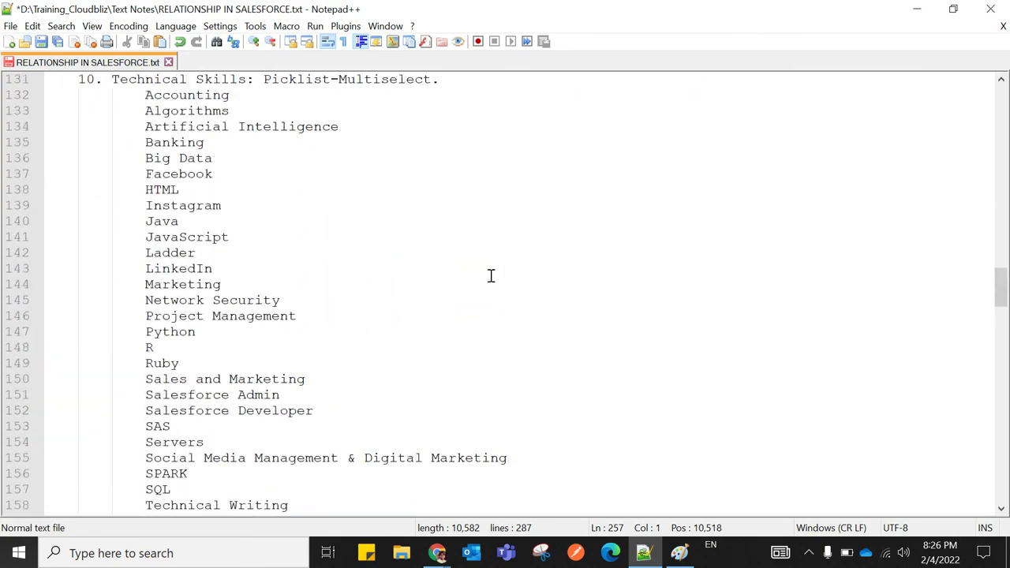
scroll(490, 276, up, 20)
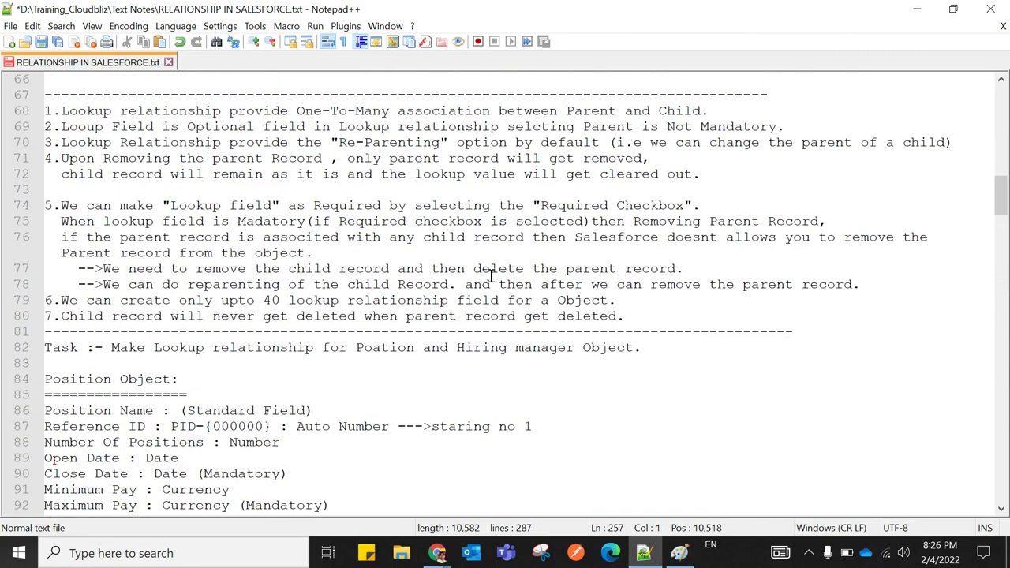
scroll(490, 276, up, 13)
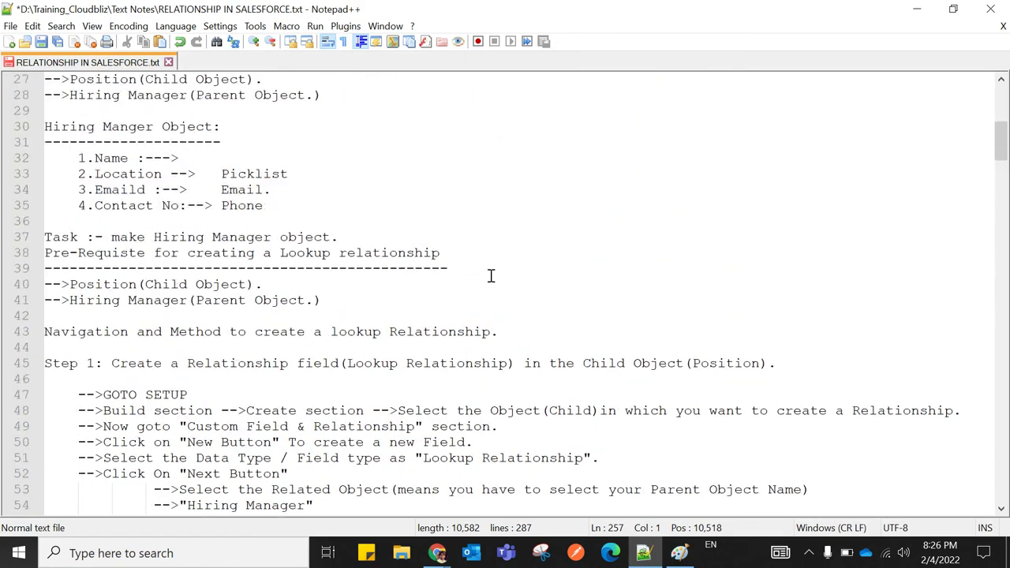
scroll(490, 275, down, 20)
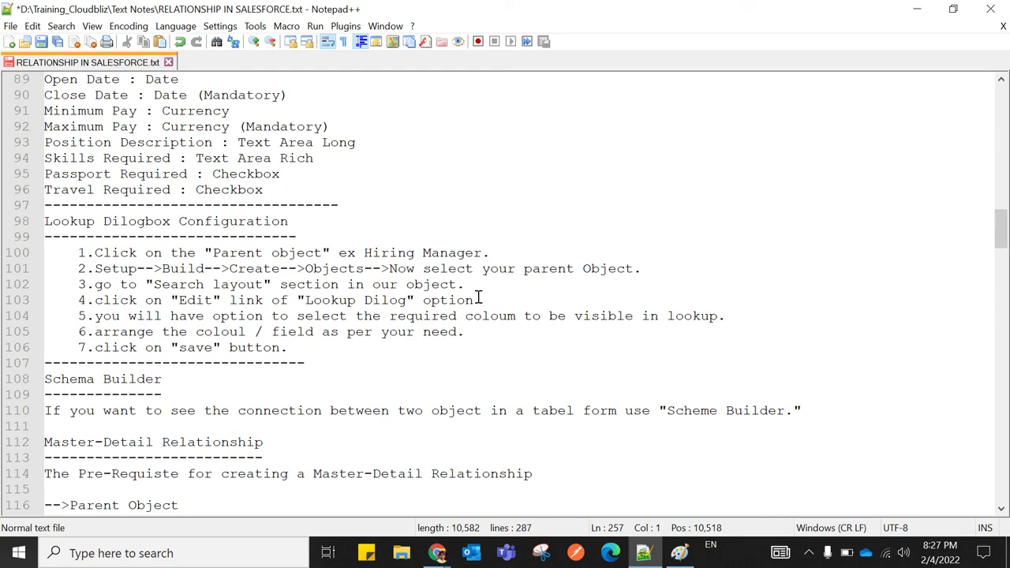
scroll(482, 298, down, 20)
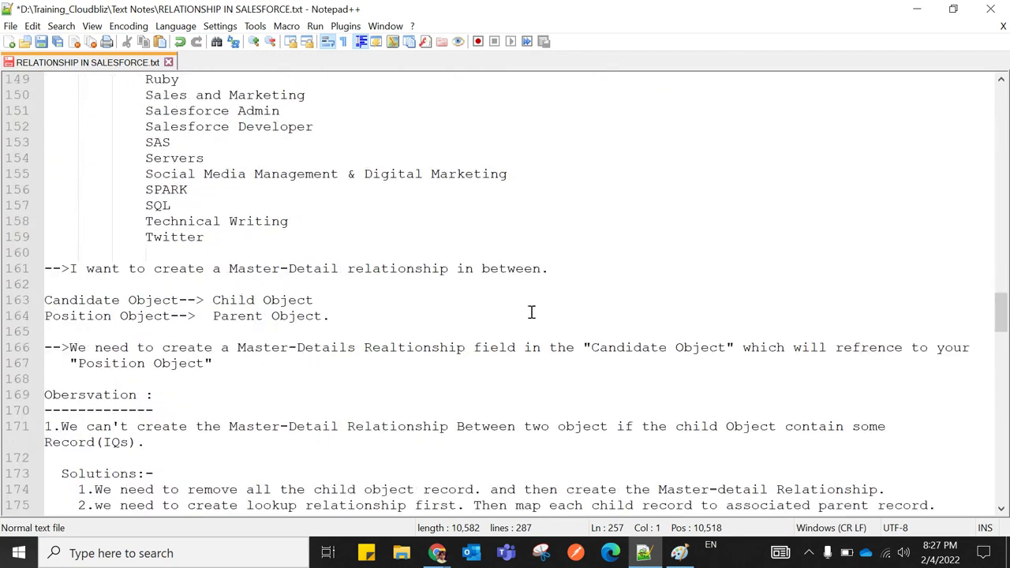
scroll(531, 312, down, 20)
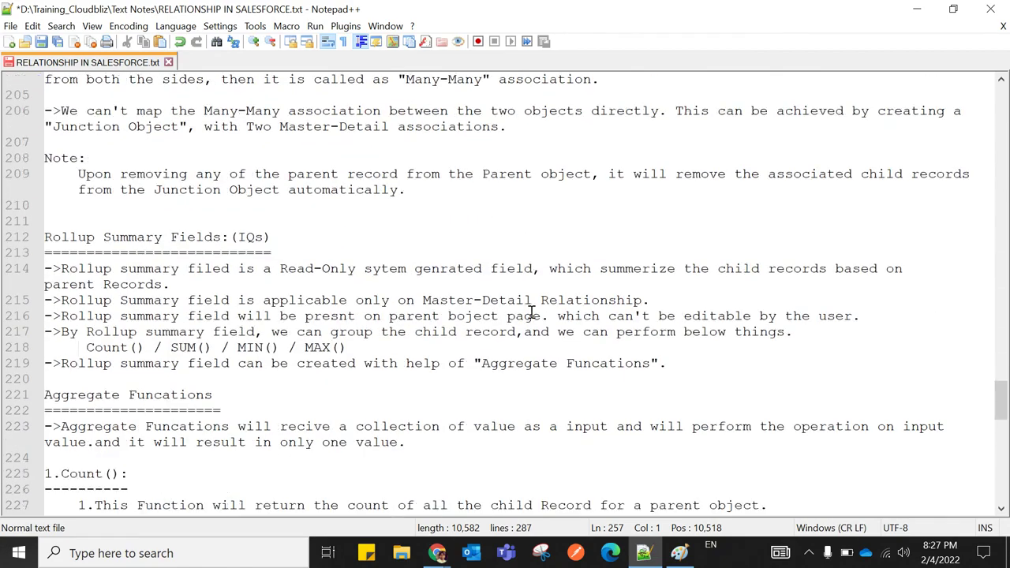
scroll(531, 312, down, 14)
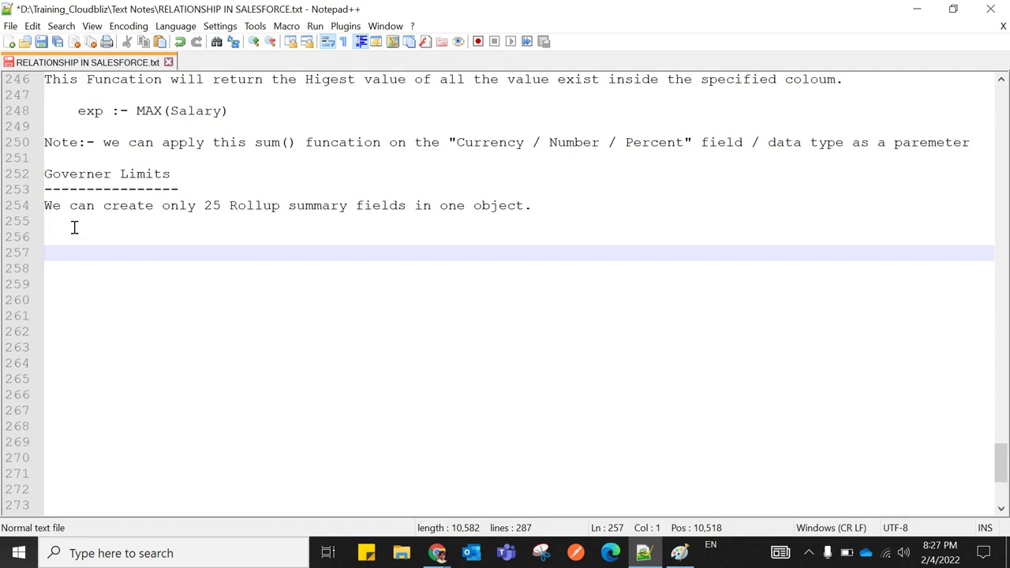
Add a long dashed separator on line 255 and save RELATIONSHIP IN SALESFORCE.txt
click(49, 222)
key(Home)
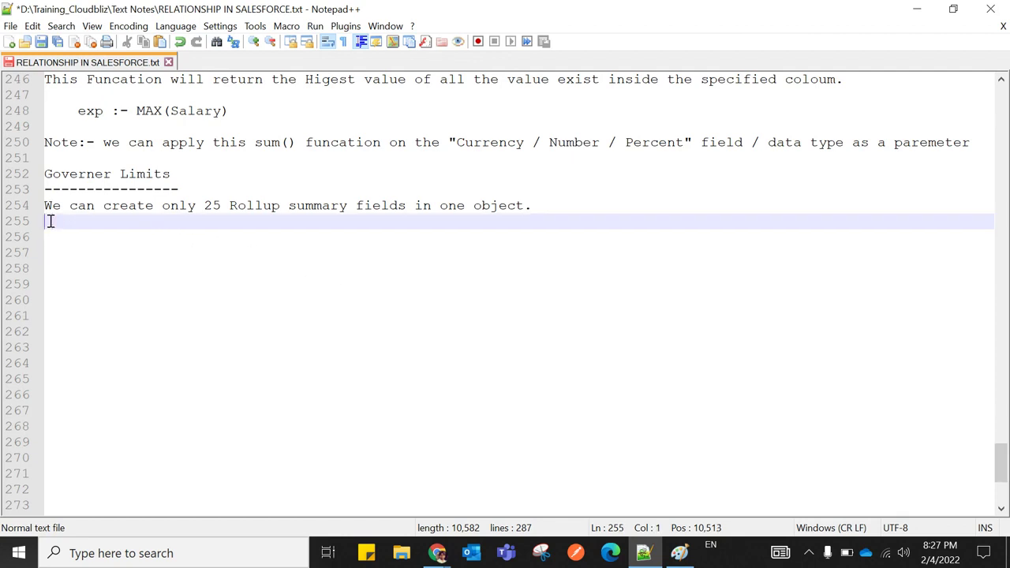
text(-------------------)
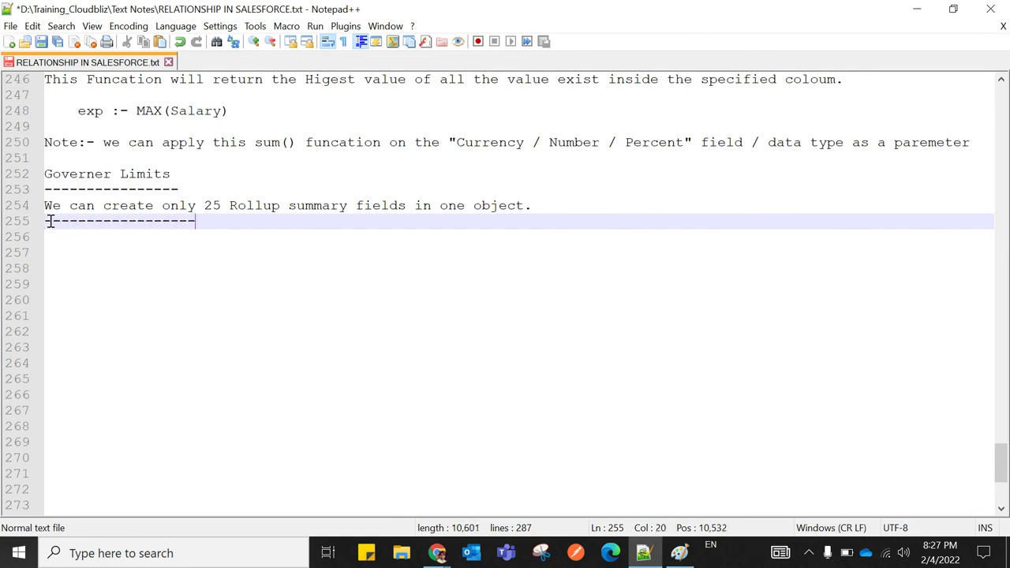
text(--------------------------------------------------------------------------------------)
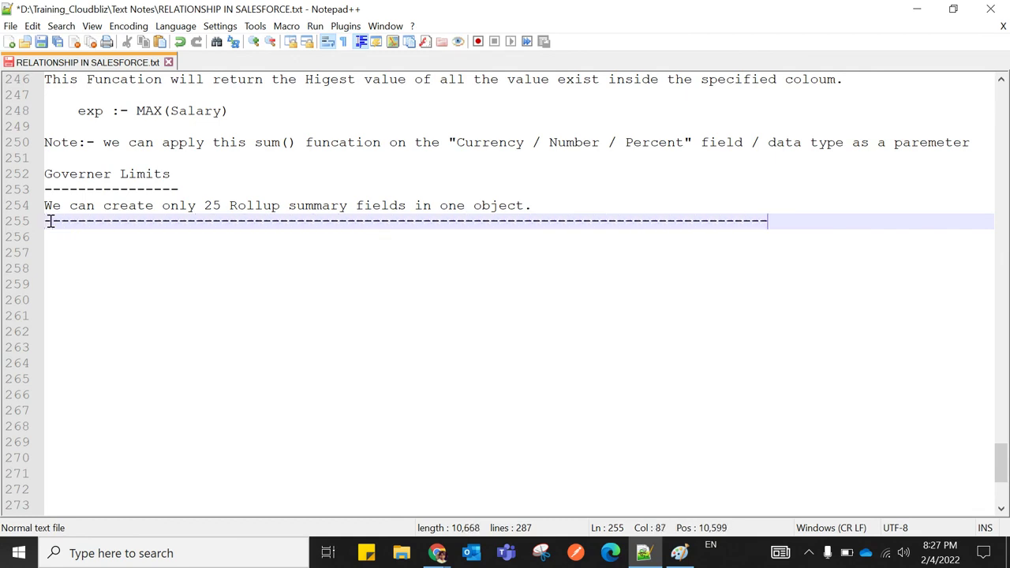
text(-----)
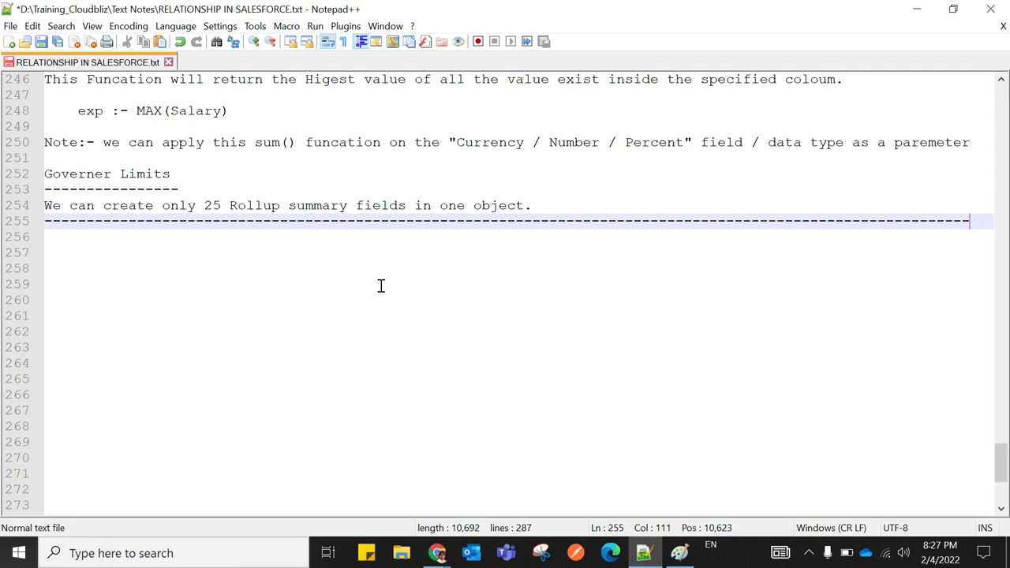
scroll(380, 286, up, 1)
scroll(383, 289, up, 1)
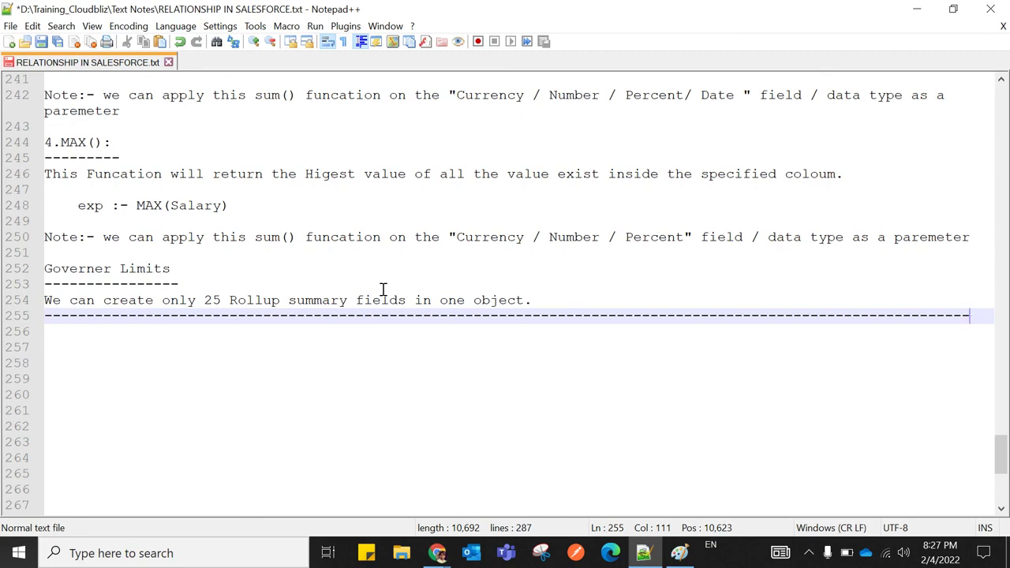
scroll(382, 289, up, 8)
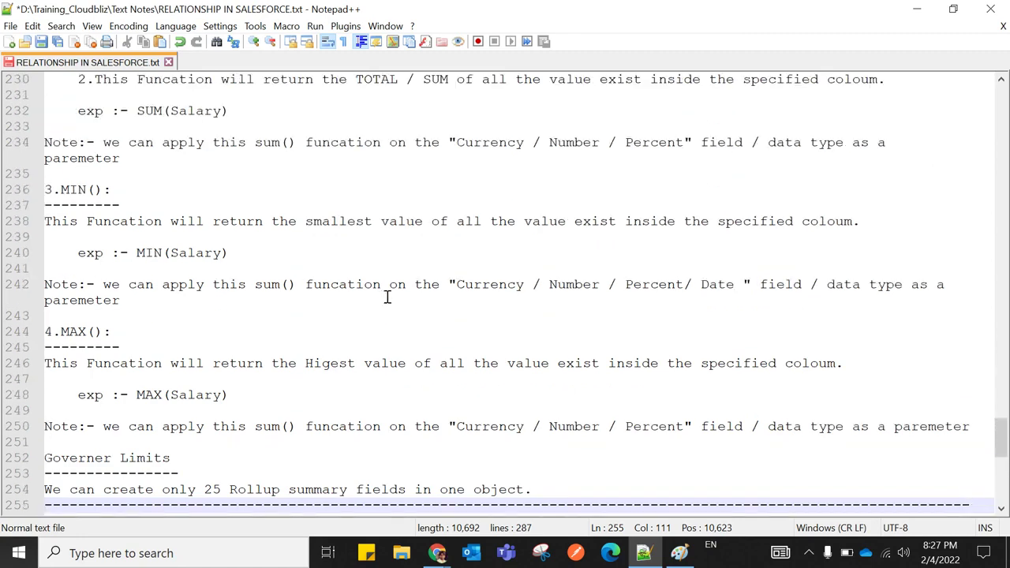
scroll(388, 297, up, 6)
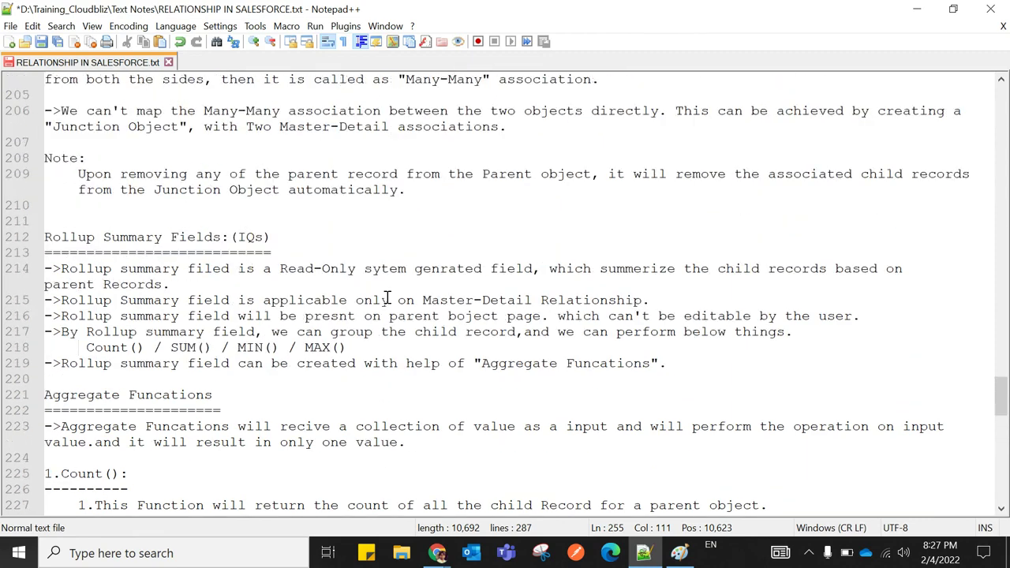
scroll(387, 298, up, 3)
click(383, 355)
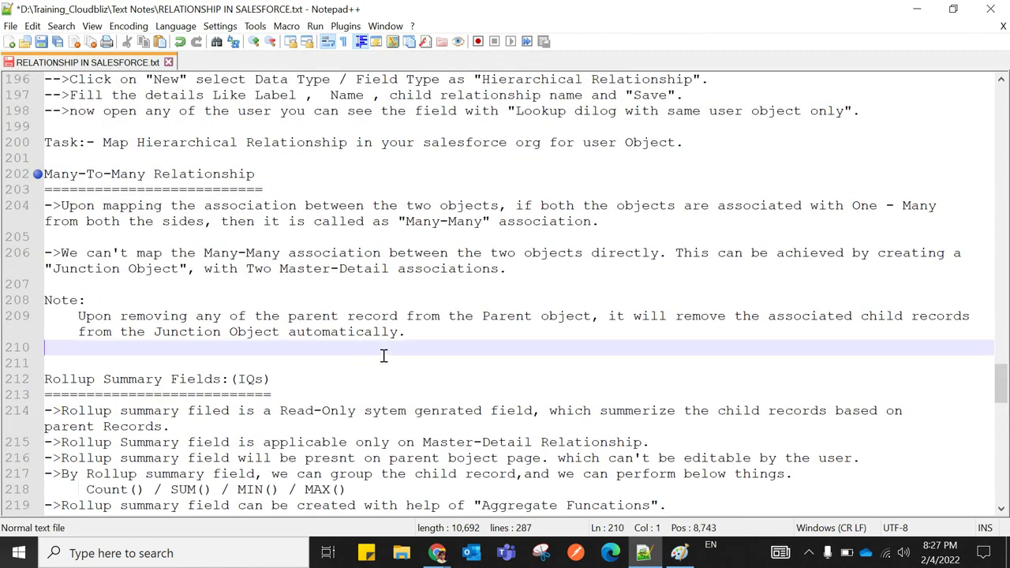
key(ctrl+s)
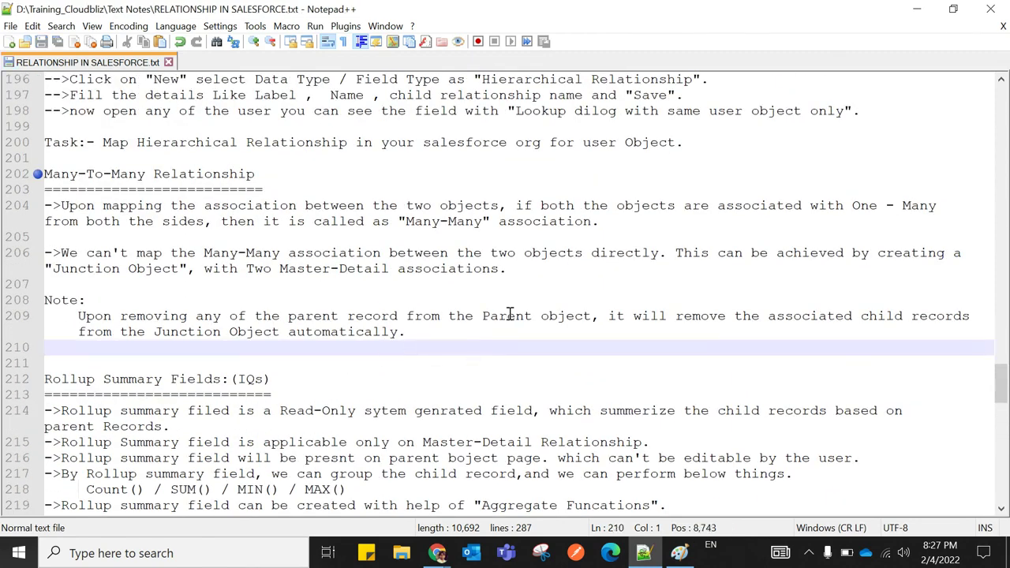